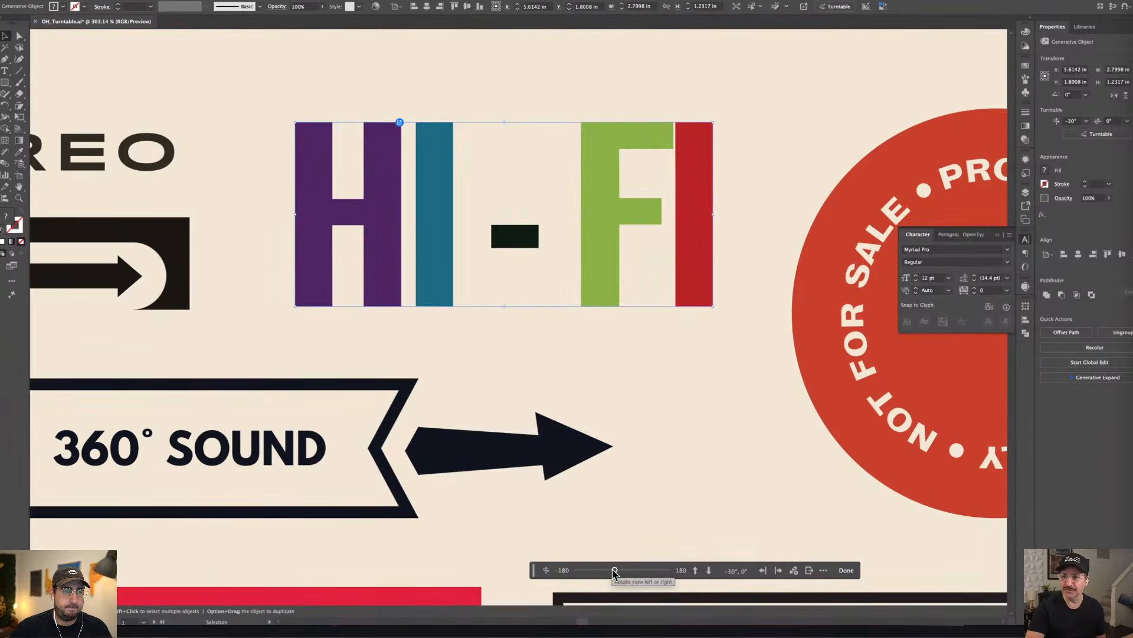
# - Rotate the HI-FI lettering's turntable view, preview it tilted at 0°, -30°, and bring it to the front view at 0°, 0°
pyautogui.moveTo(614, 571)
pyautogui.mouseDown()
pyautogui.moveTo(694, 573)
pyautogui.moveTo(597, 570)
pyautogui.moveTo(640, 569)
pyautogui.moveTo(608, 571)
pyautogui.moveTo(619, 572)
pyautogui.mouseUp()
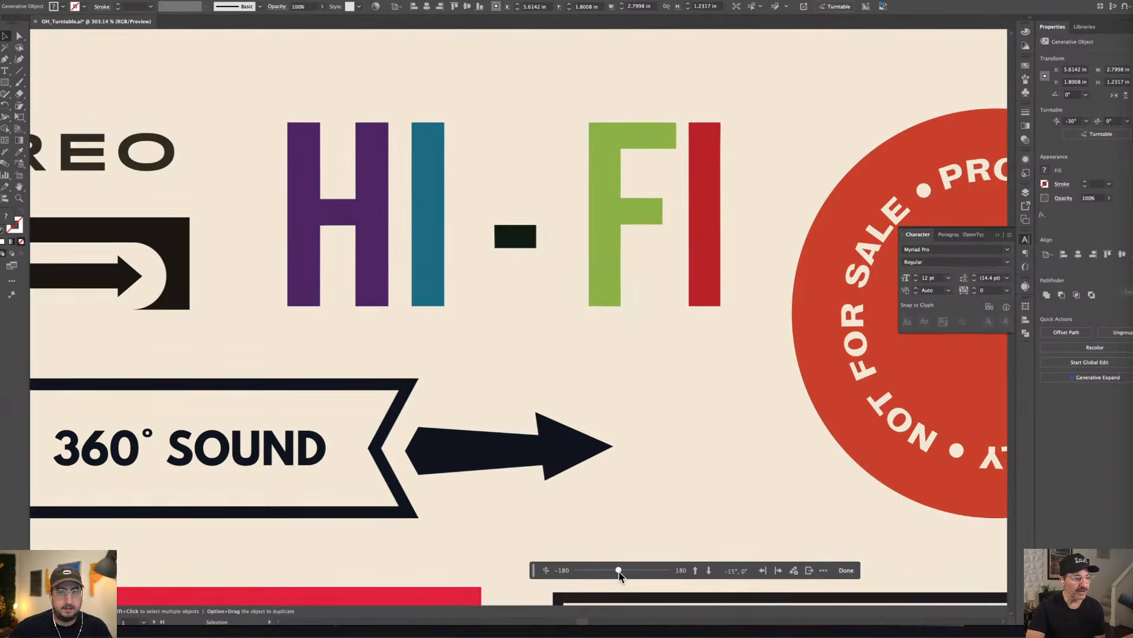
pyautogui.click(695, 570)
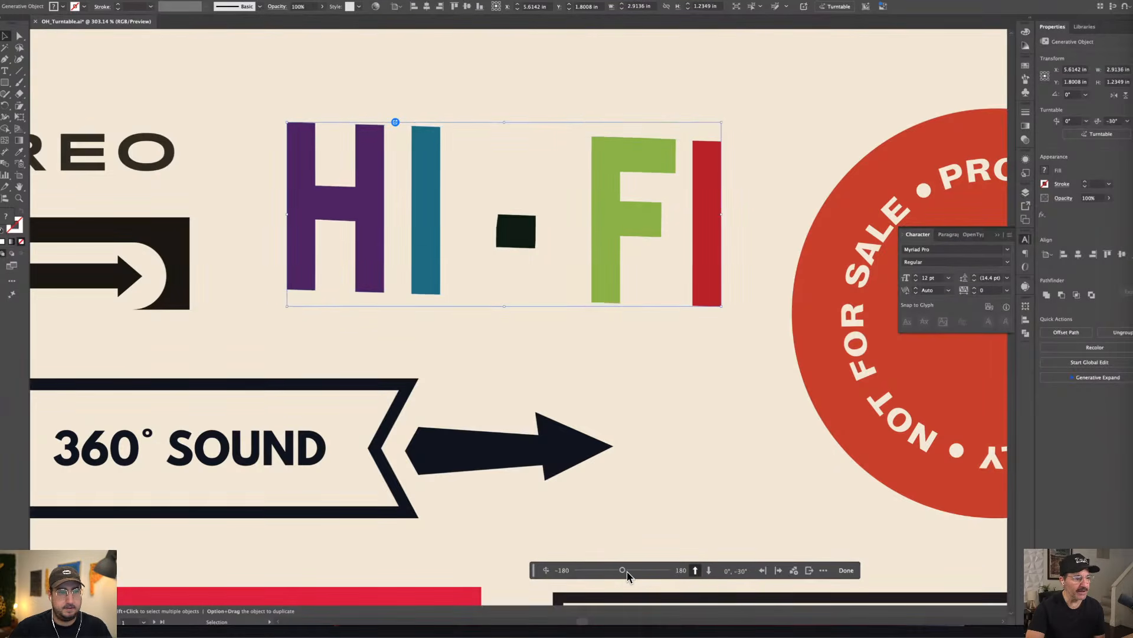
pyautogui.moveTo(623, 572)
pyautogui.mouseDown()
pyautogui.moveTo(665, 572)
pyautogui.moveTo(623, 573)
pyautogui.mouseUp()
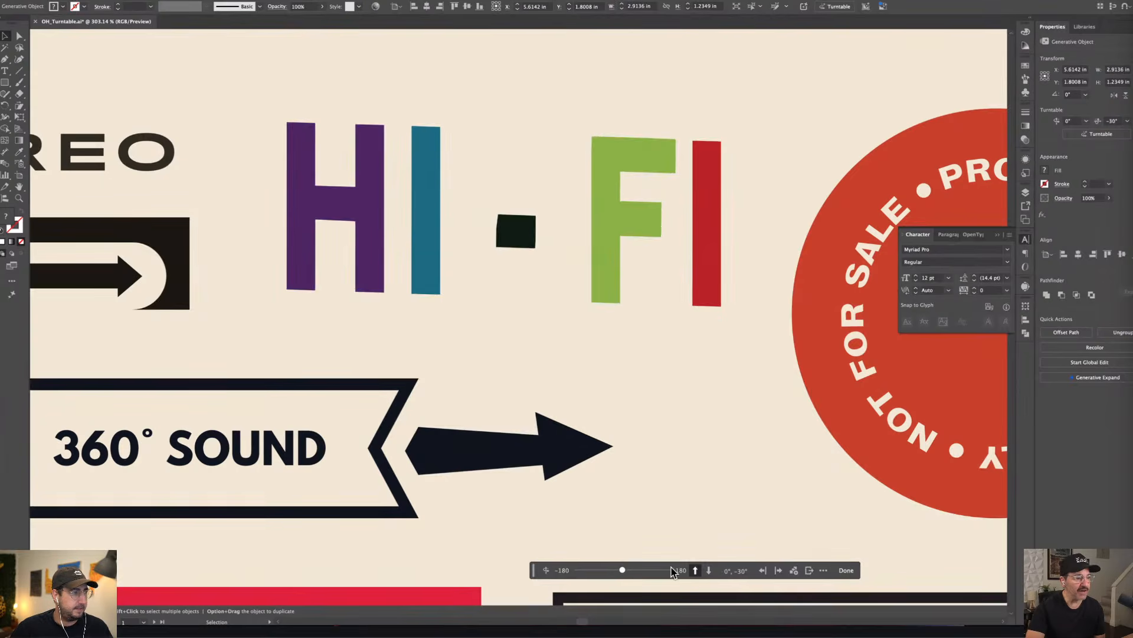
pyautogui.click(708, 570)
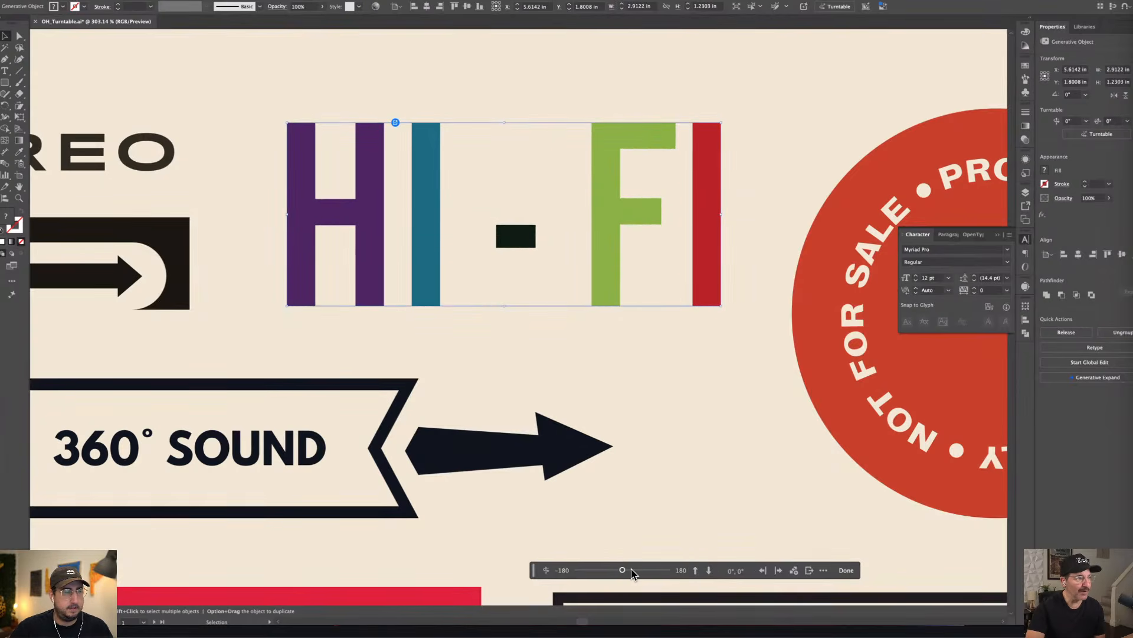
pyautogui.moveTo(623, 570)
pyautogui.mouseDown()
pyautogui.moveTo(665, 574)
pyautogui.moveTo(625, 573)
pyautogui.mouseUp()
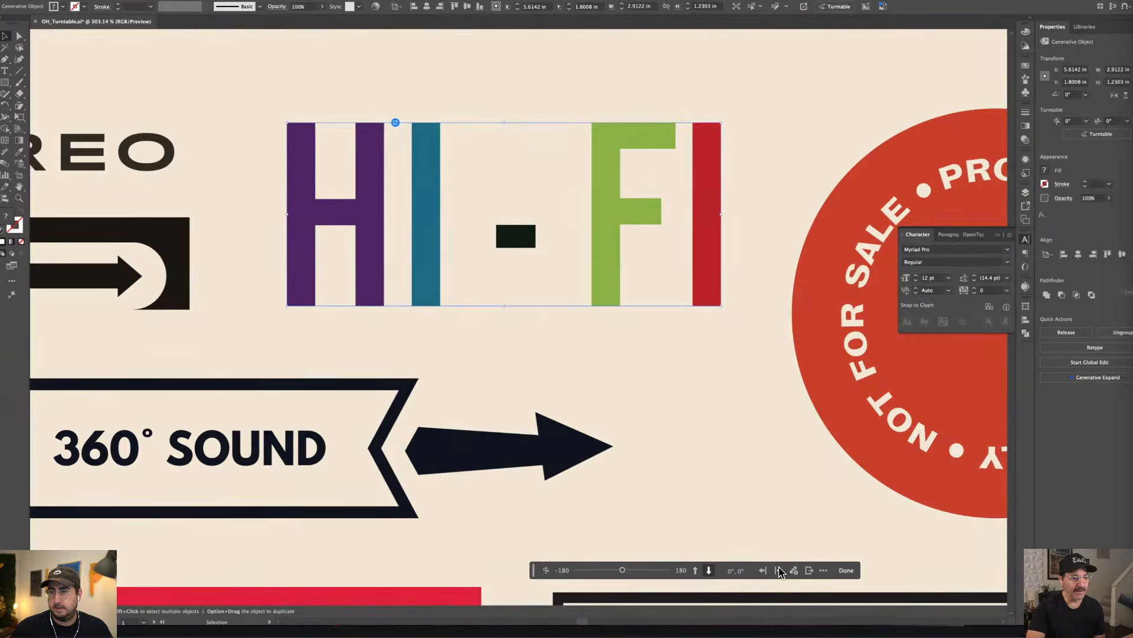
pyautogui.click(809, 570)
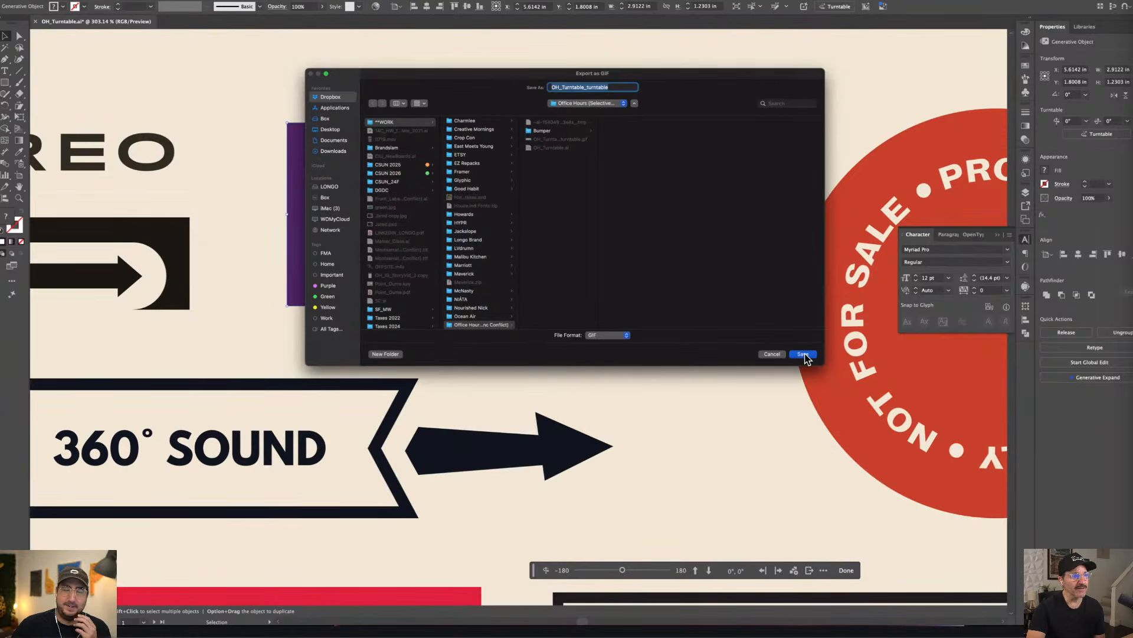
pyautogui.click(803, 355)
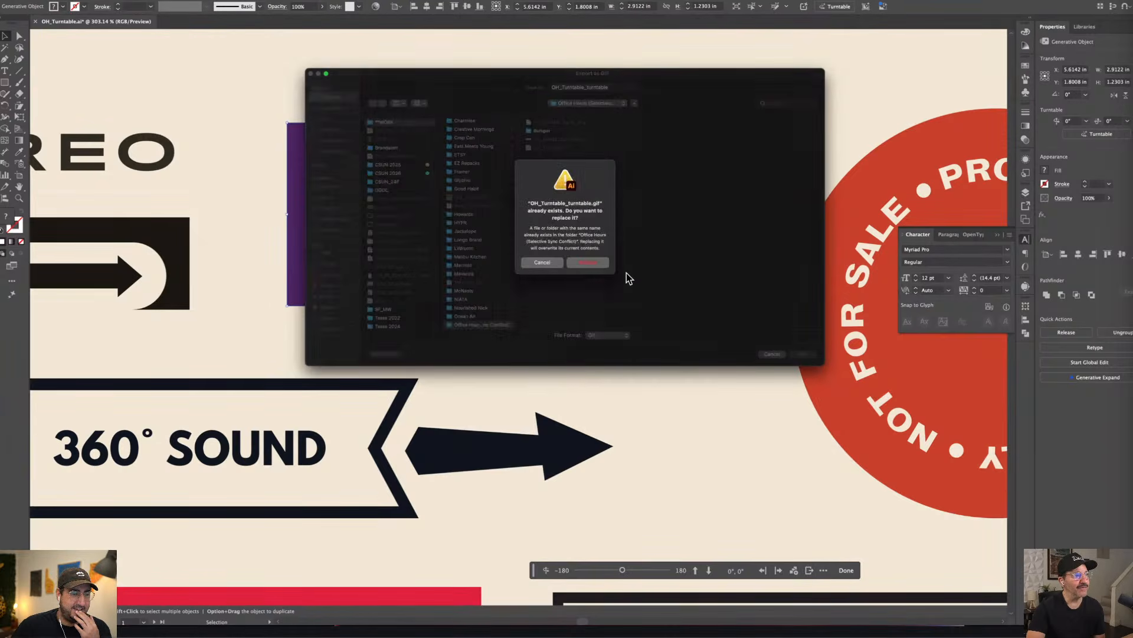
pyautogui.click(590, 262)
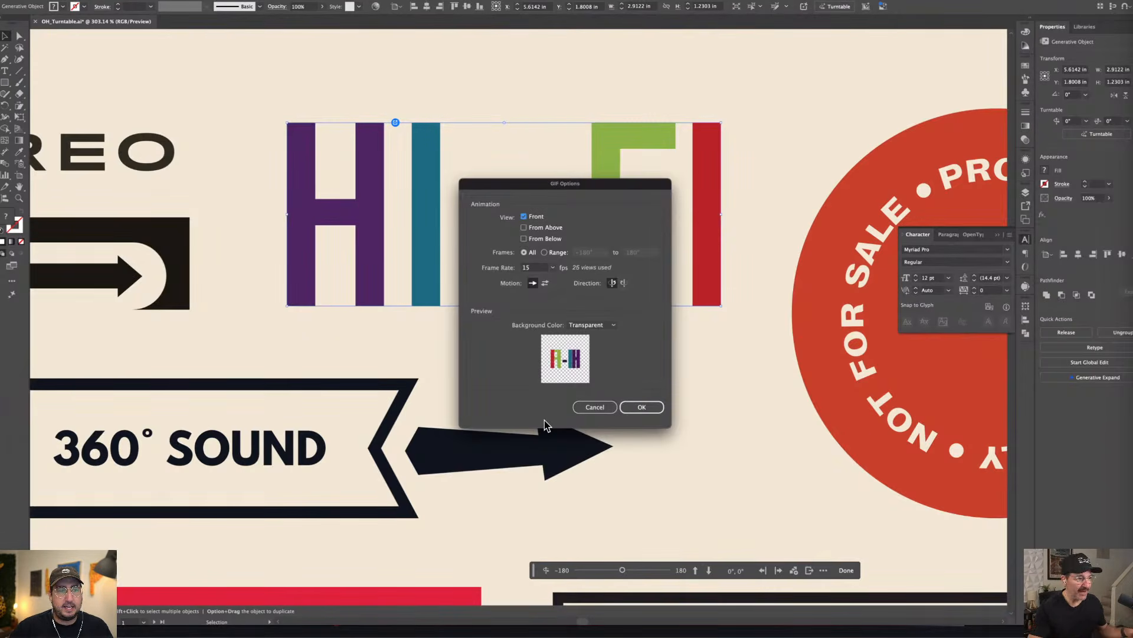
pyautogui.click(595, 407)
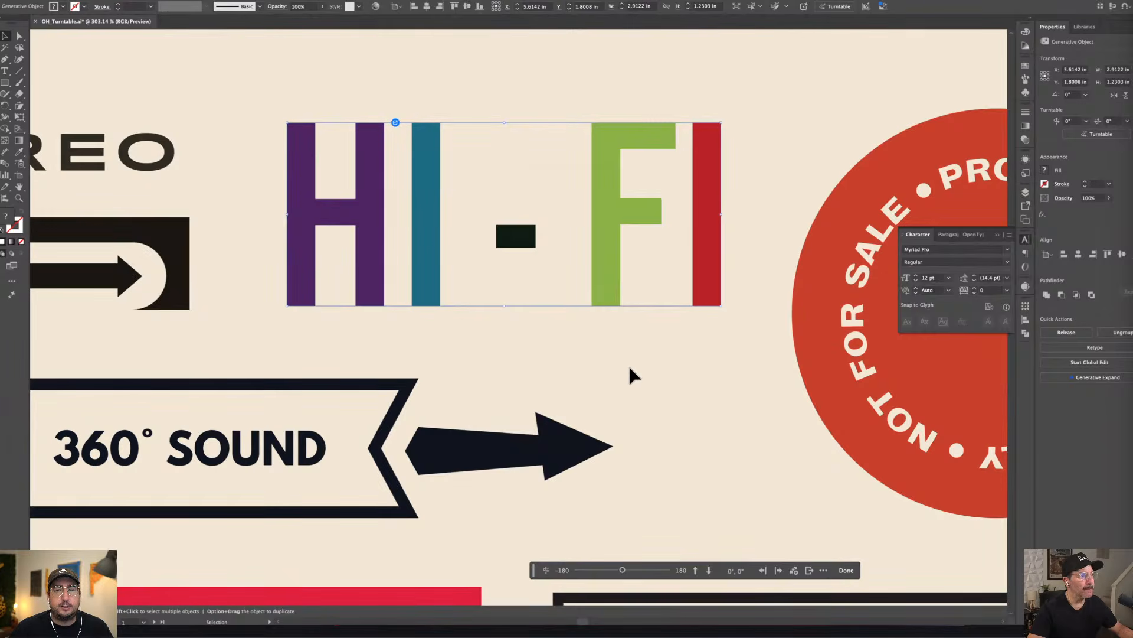
# - Generate Turntable views for the IMPORT globe badge
pyautogui.click(601, 417)
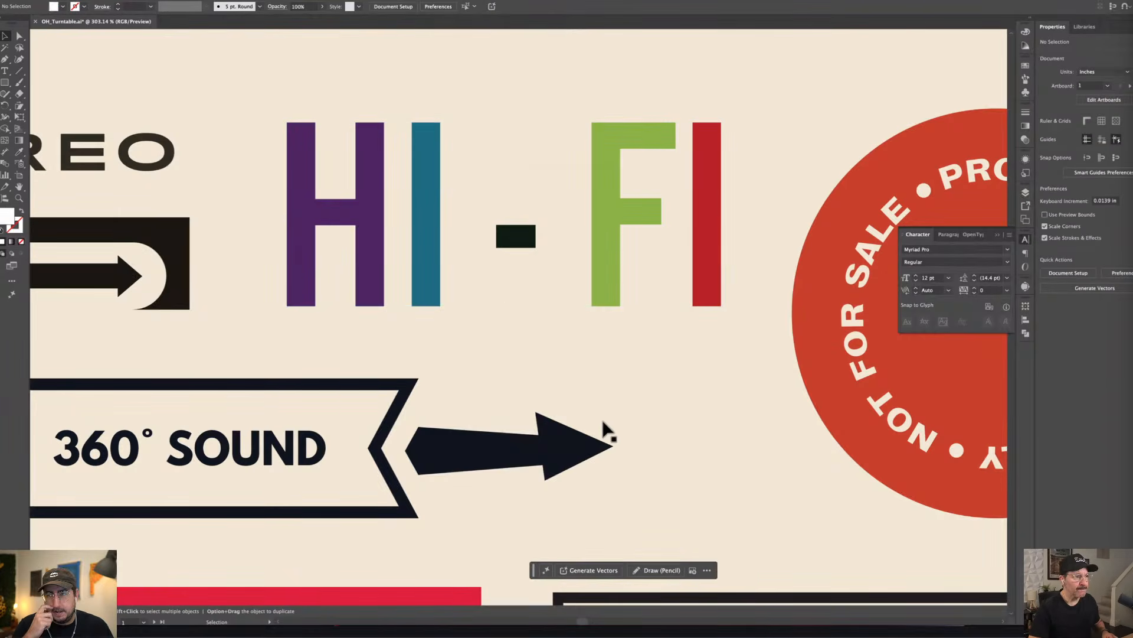
pyautogui.press('super+1')
pyautogui.scroll(-3, 375, 303)
pyautogui.hscroll(10, 374, 304)
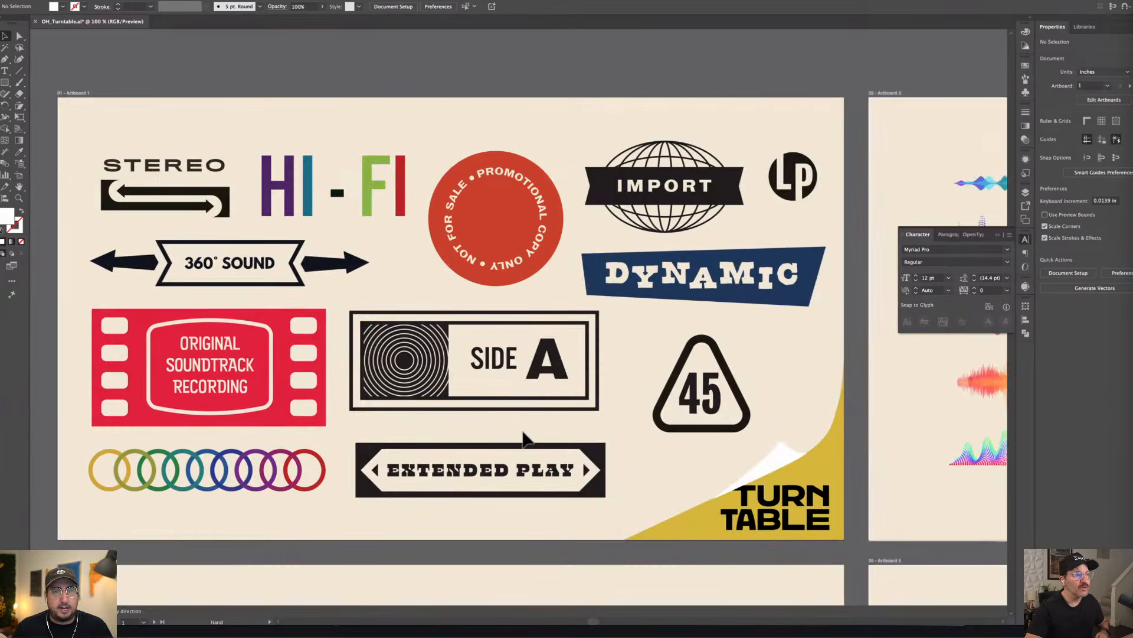
pyautogui.click(19, 198)
pyautogui.moveTo(608, 367); pyautogui.dragTo(636, 390)
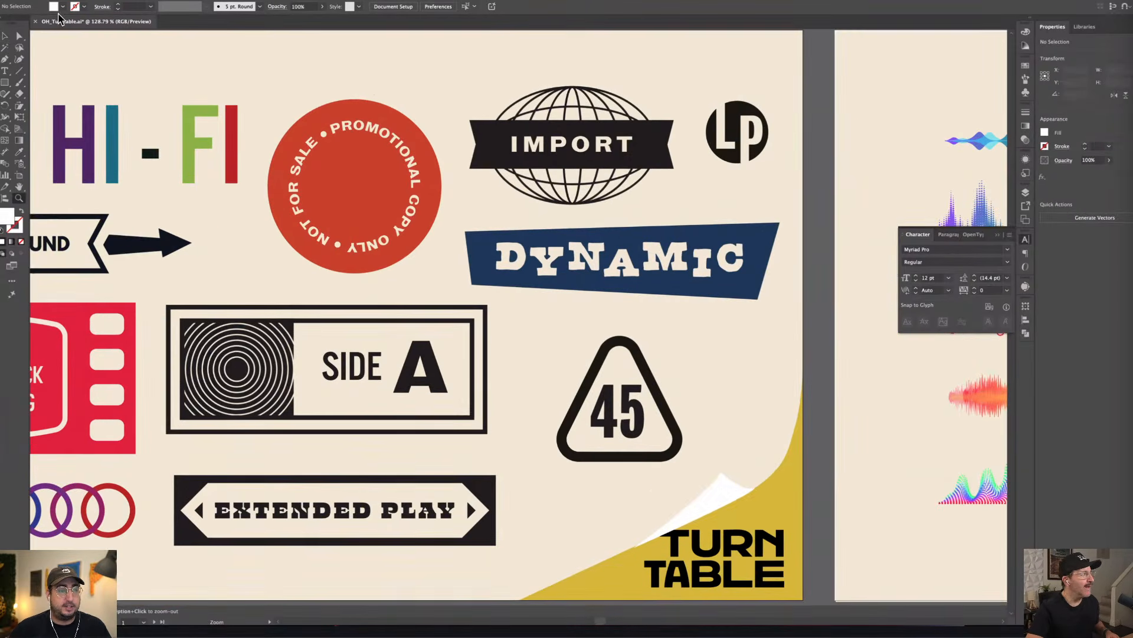
pyautogui.click(6, 37)
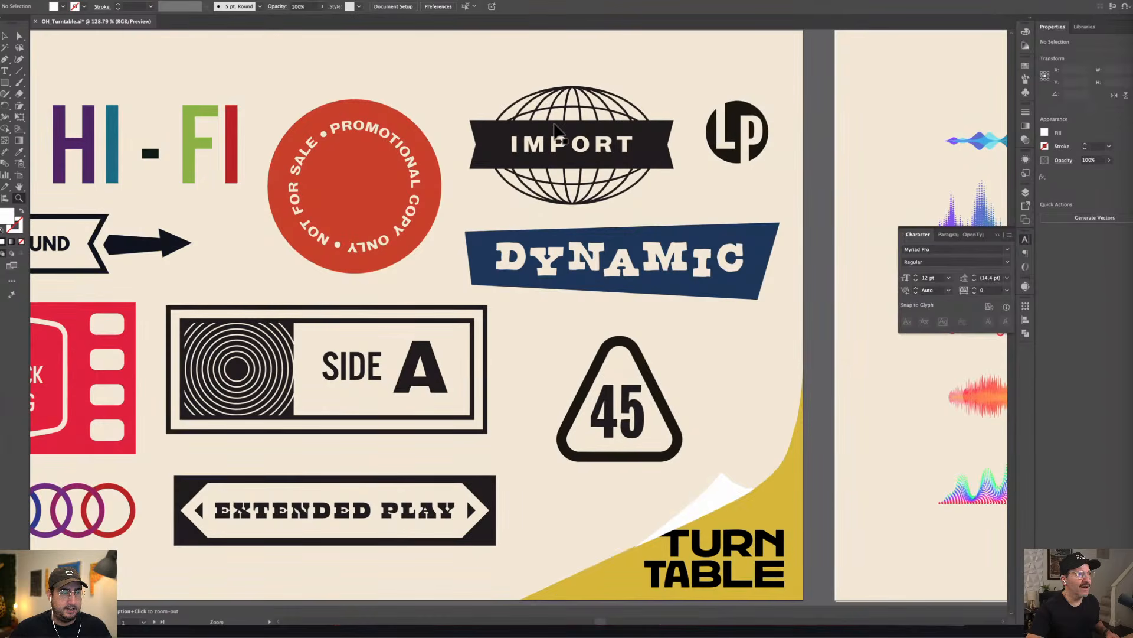
pyautogui.click(559, 143)
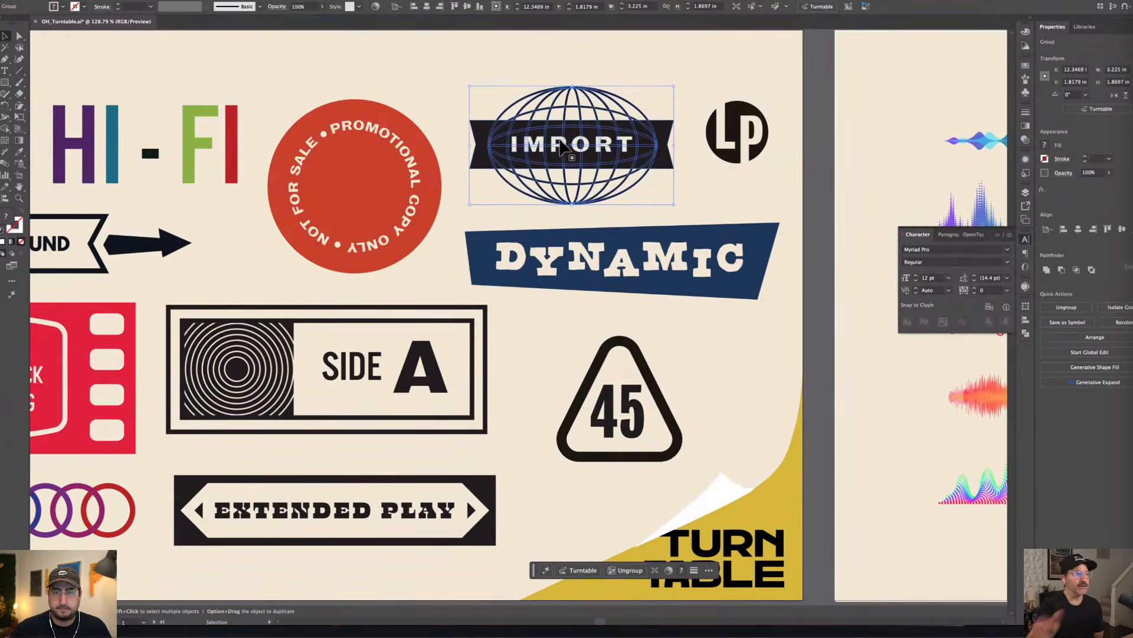
pyautogui.press('super+plus')
pyautogui.press('super+plus')
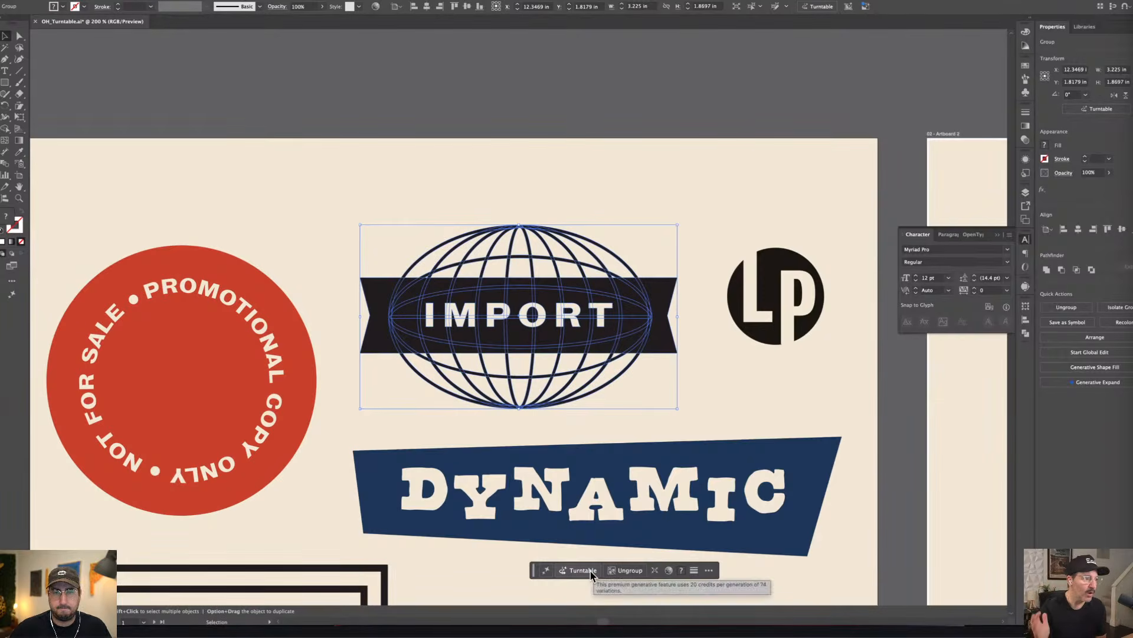
pyautogui.click(590, 571)
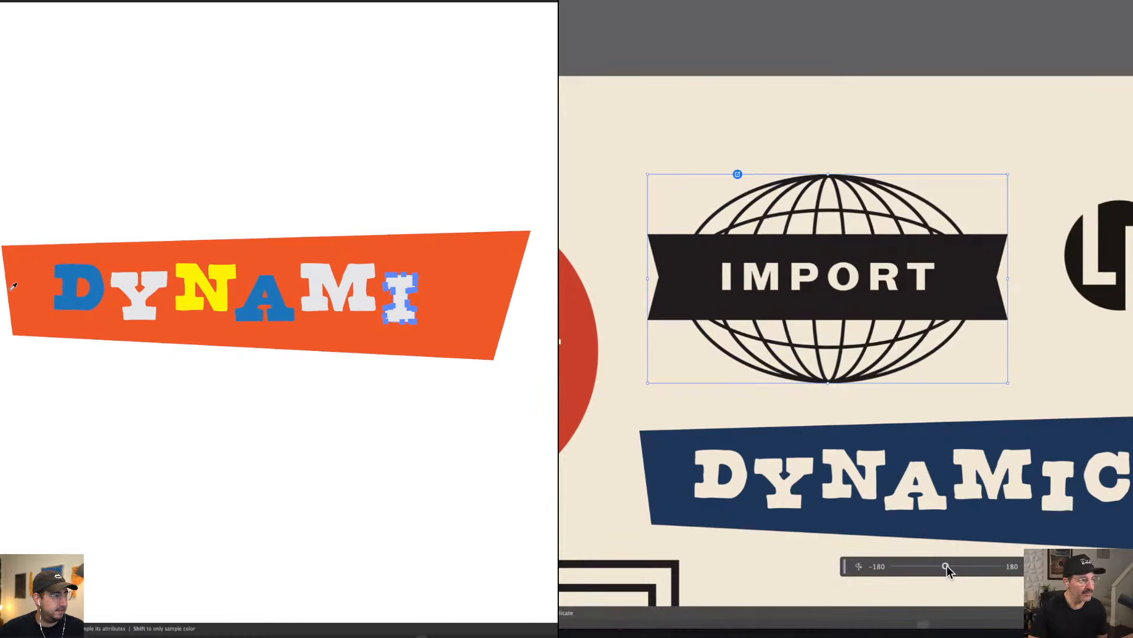
# - Rotate the IMPORT badge's turntable view to 45°, 0° and check its paths in outline view
pyautogui.moveTo(946, 565); pyautogui.dragTo(958, 565)
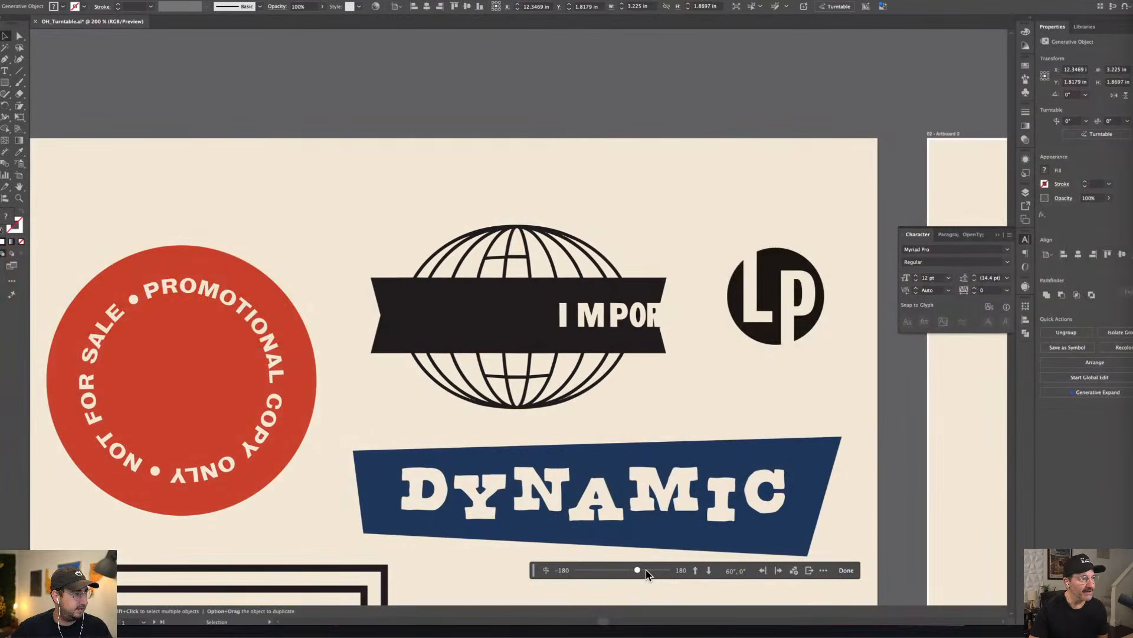
pyautogui.moveTo(646, 570); pyautogui.dragTo(617, 583)
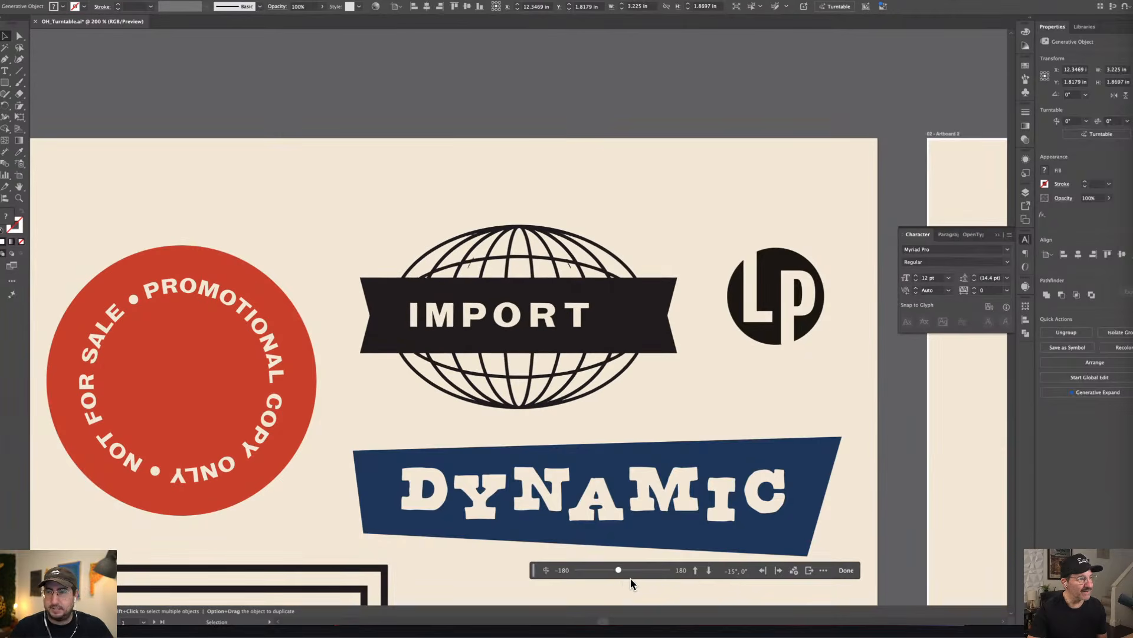
pyautogui.click(631, 578)
pyautogui.click(632, 578)
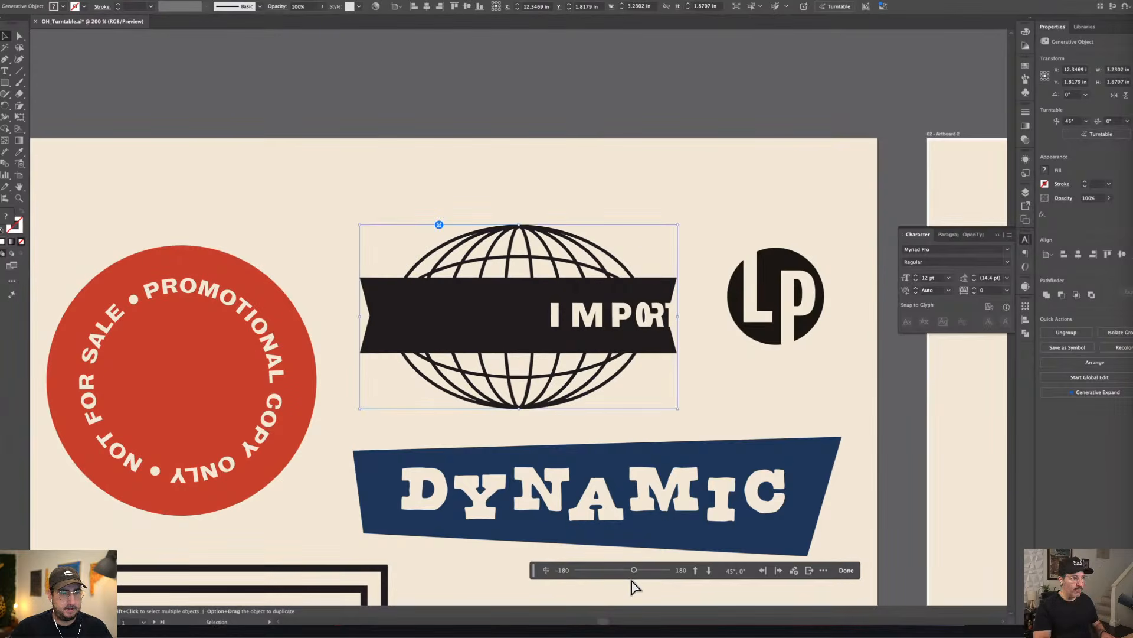
pyautogui.press('super+y')
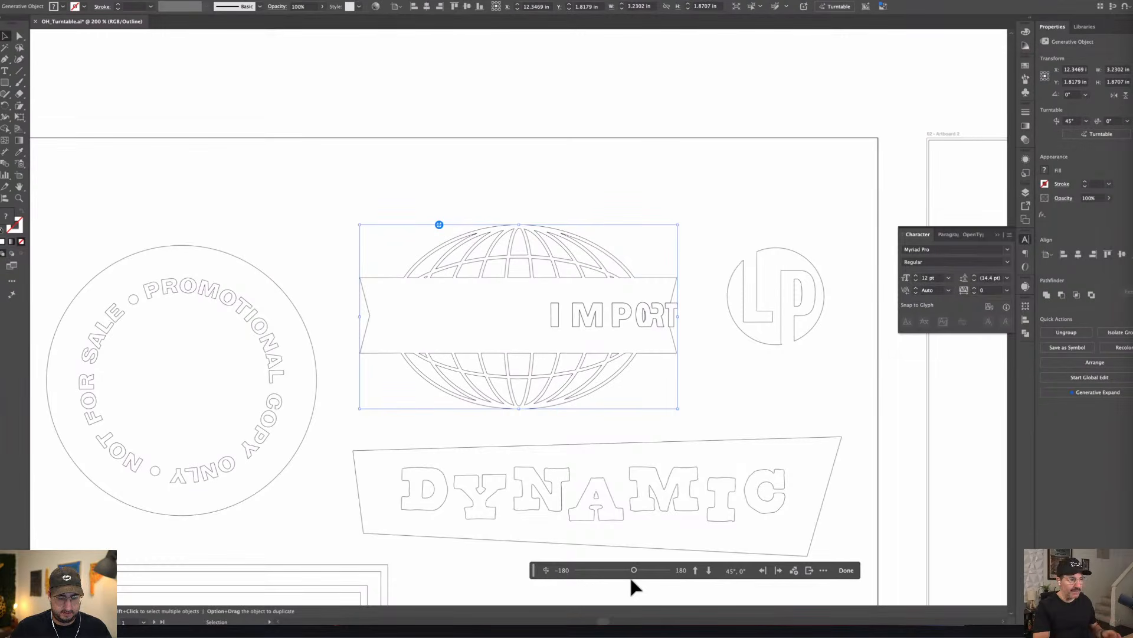
pyautogui.press('super+y')
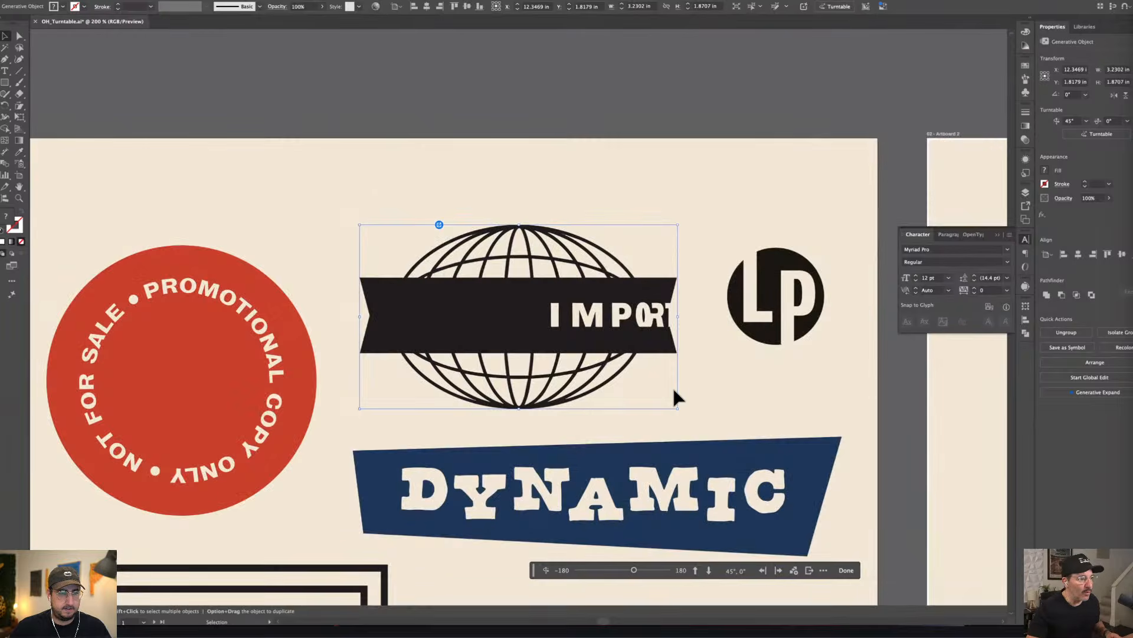
# - Place all turntable views of the IMPORT badge on the canvas and move them into the empty area above the artboards
pyautogui.click(810, 571)
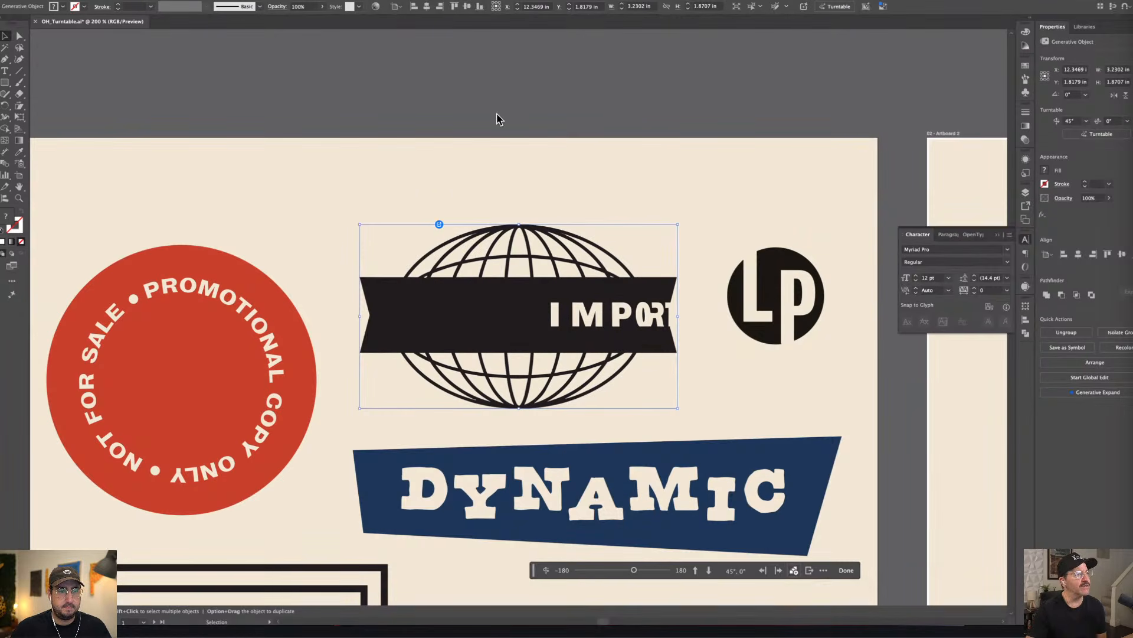
pyautogui.click(472, 139)
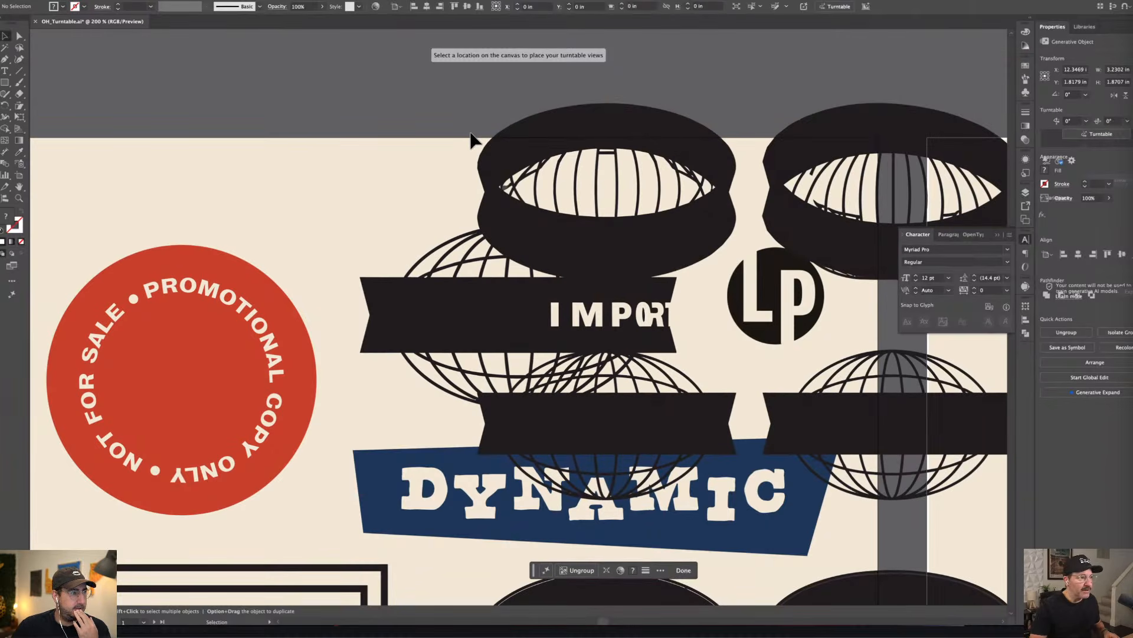
pyautogui.press('super+minus')
pyautogui.press('super+minus')
pyautogui.press('super+minus')
pyautogui.press('super+minus')
pyautogui.press('super+minus')
pyautogui.press('super+minus')
pyautogui.press('super+minus')
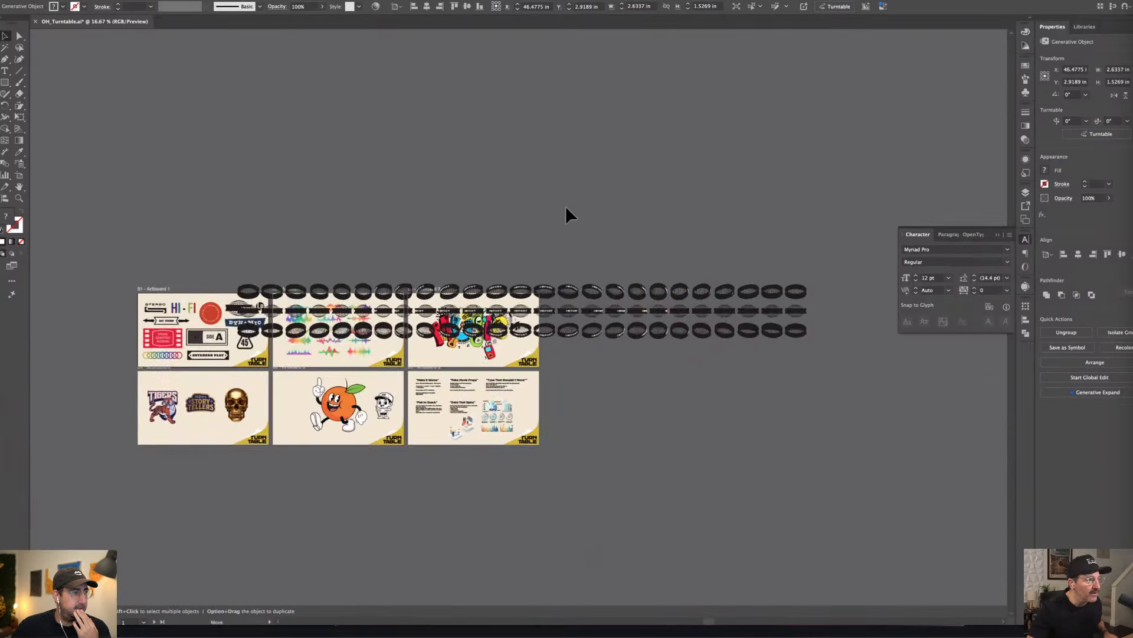
pyautogui.moveTo(550, 343); pyautogui.dragTo(488, 260)
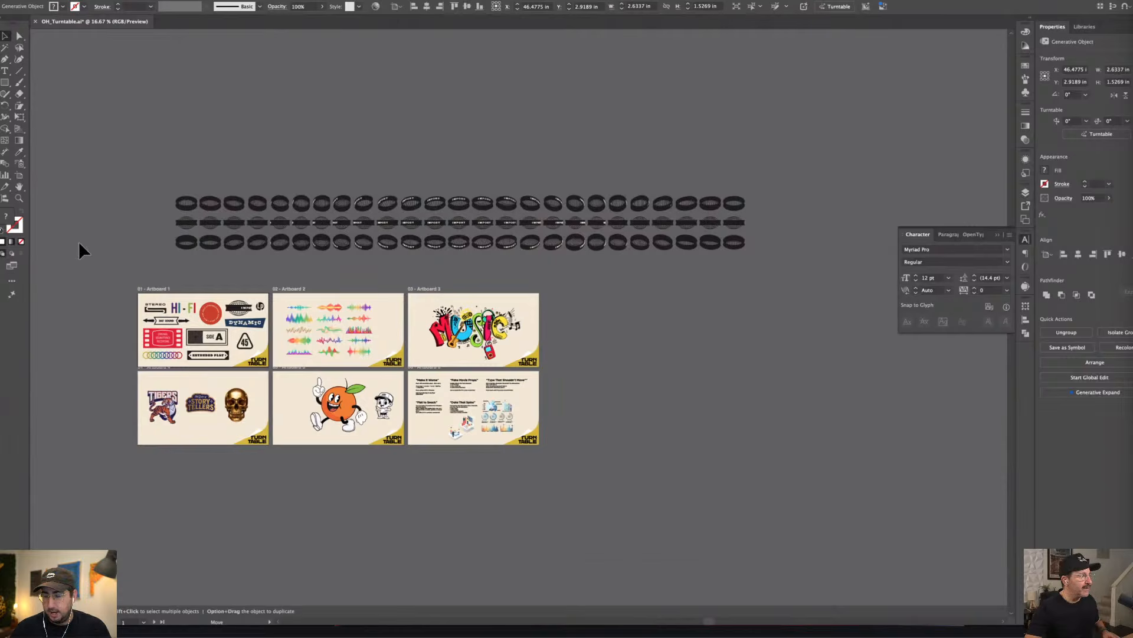
pyautogui.click(540, 288)
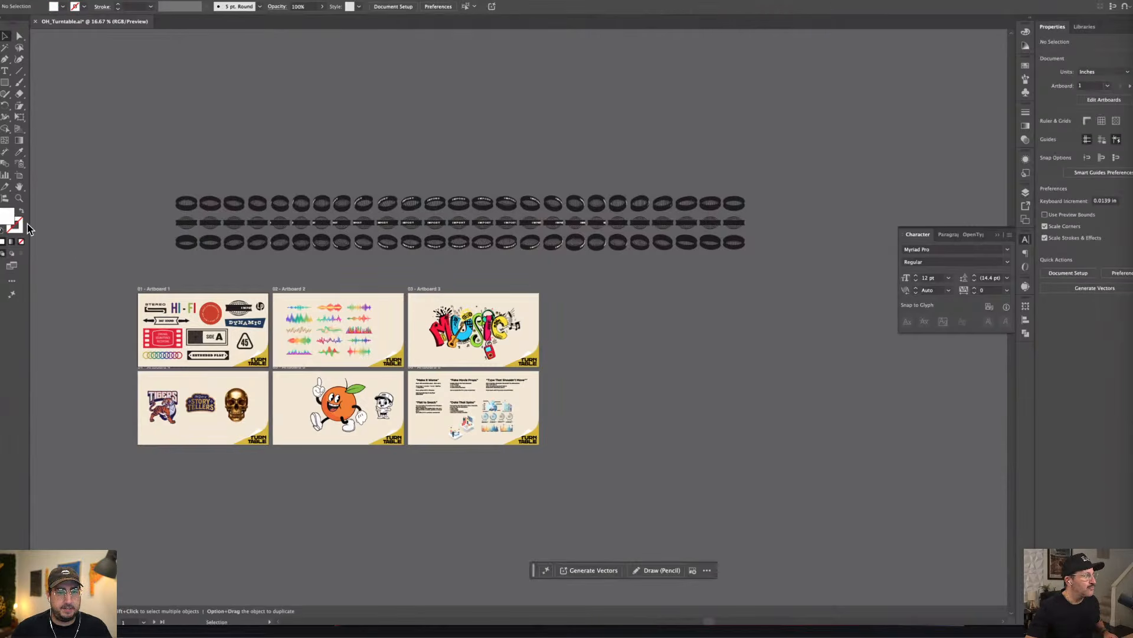
# - Preview the IMPORT badge on the first artboard tilted at 0°, -30° with Turntable and reset it to its original view
pyautogui.click(19, 199)
pyautogui.moveTo(263, 222); pyautogui.dragTo(795, 473)
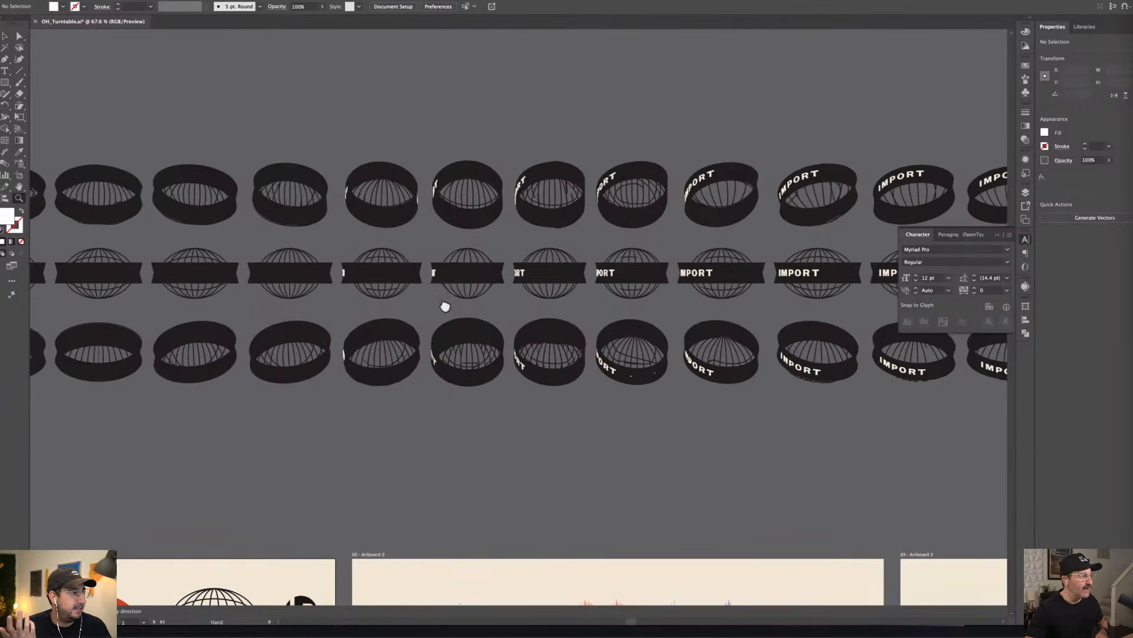
pyautogui.scroll(-10, 445, 306)
pyautogui.moveTo(196, 273); pyautogui.dragTo(521, 327)
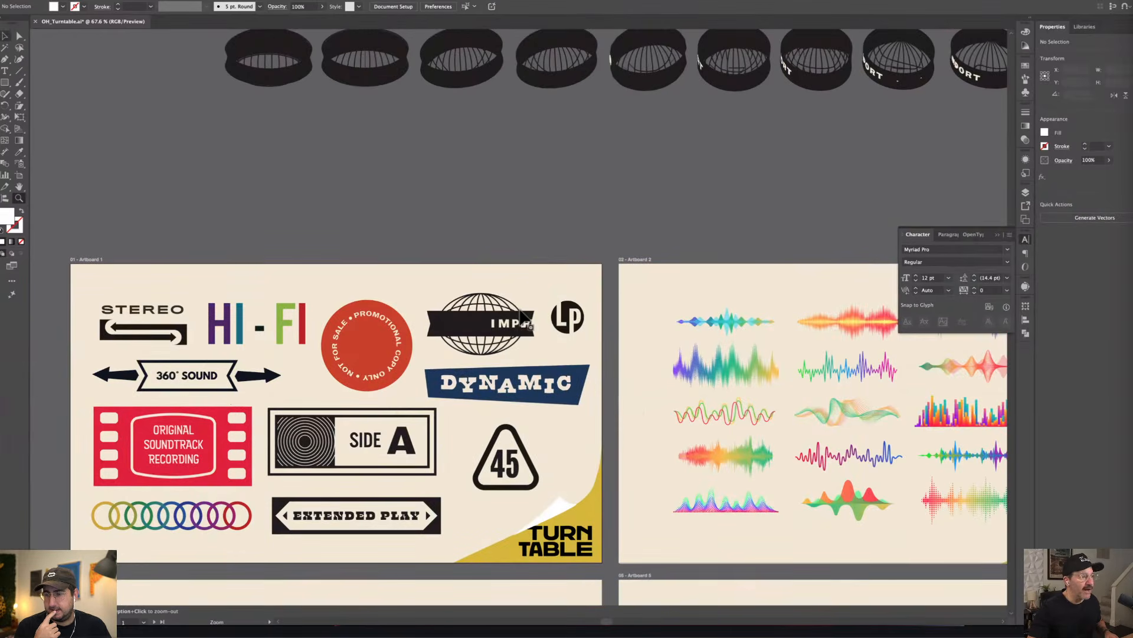
pyautogui.press('v')
pyautogui.click(496, 345)
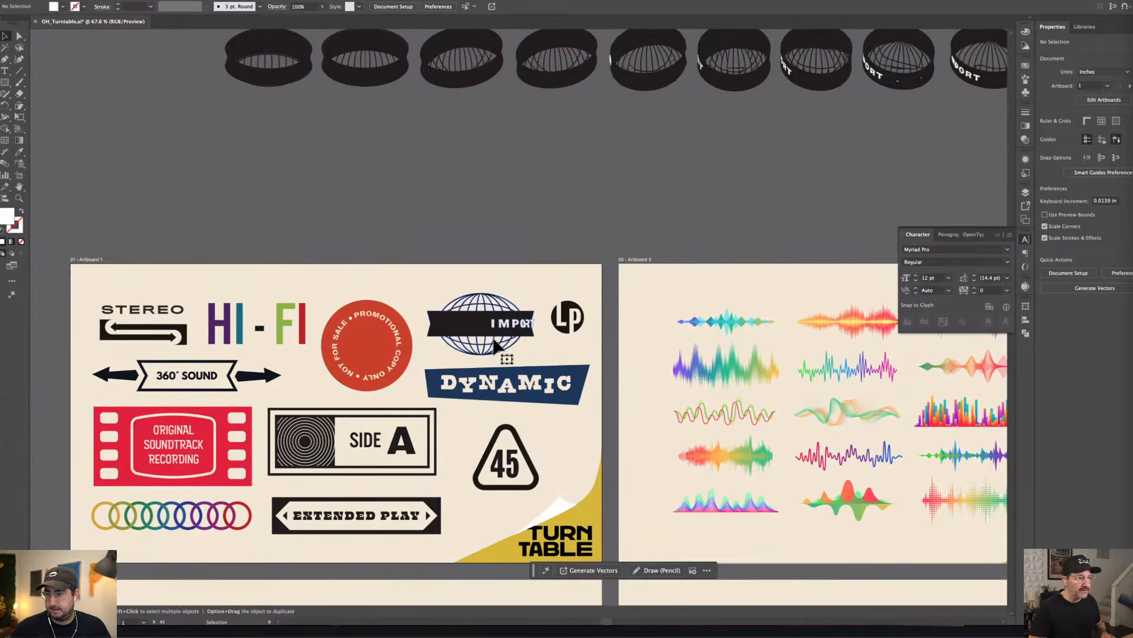
pyautogui.press('super+equal')
pyautogui.press('super+equal')
pyautogui.press('super+equal')
pyautogui.press('super+equal')
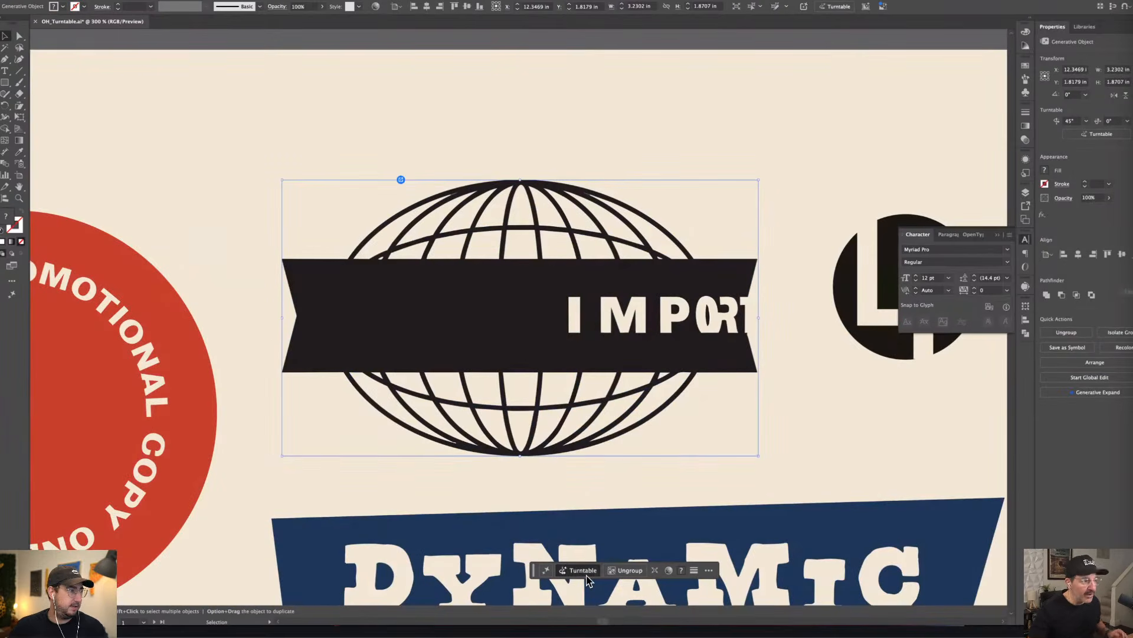
pyautogui.click(587, 577)
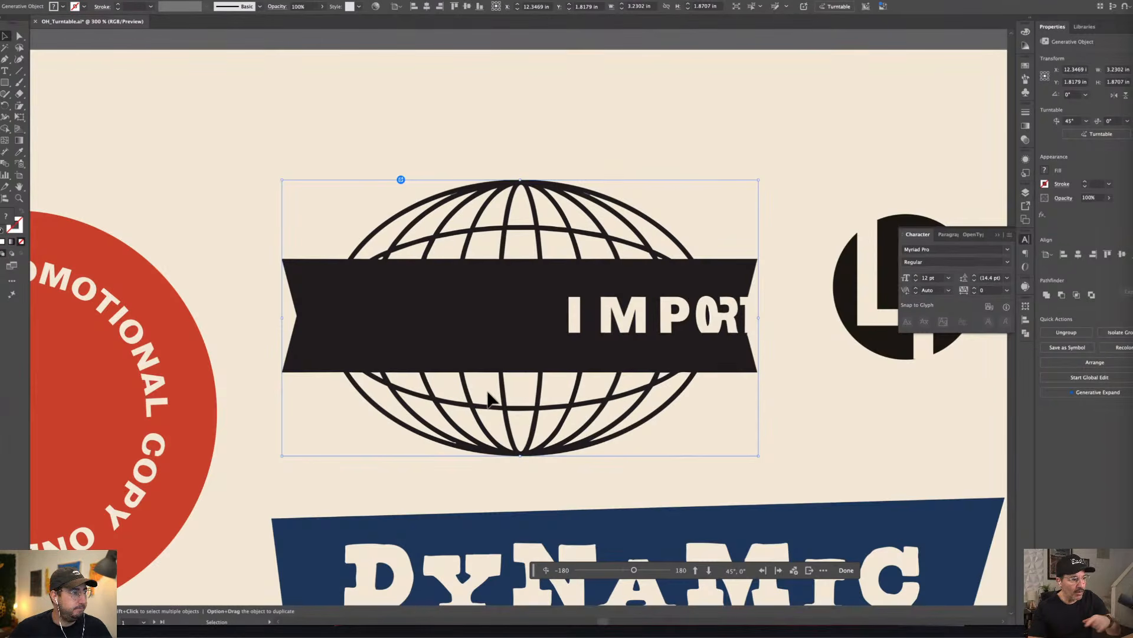
pyautogui.click(695, 571)
pyautogui.moveTo(634, 569)
pyautogui.mouseDown()
pyautogui.moveTo(688, 569)
pyautogui.moveTo(568, 580)
pyautogui.moveTo(687, 572)
pyautogui.moveTo(606, 587)
pyautogui.moveTo(655, 581)
pyautogui.moveTo(625, 583)
pyautogui.mouseUp()
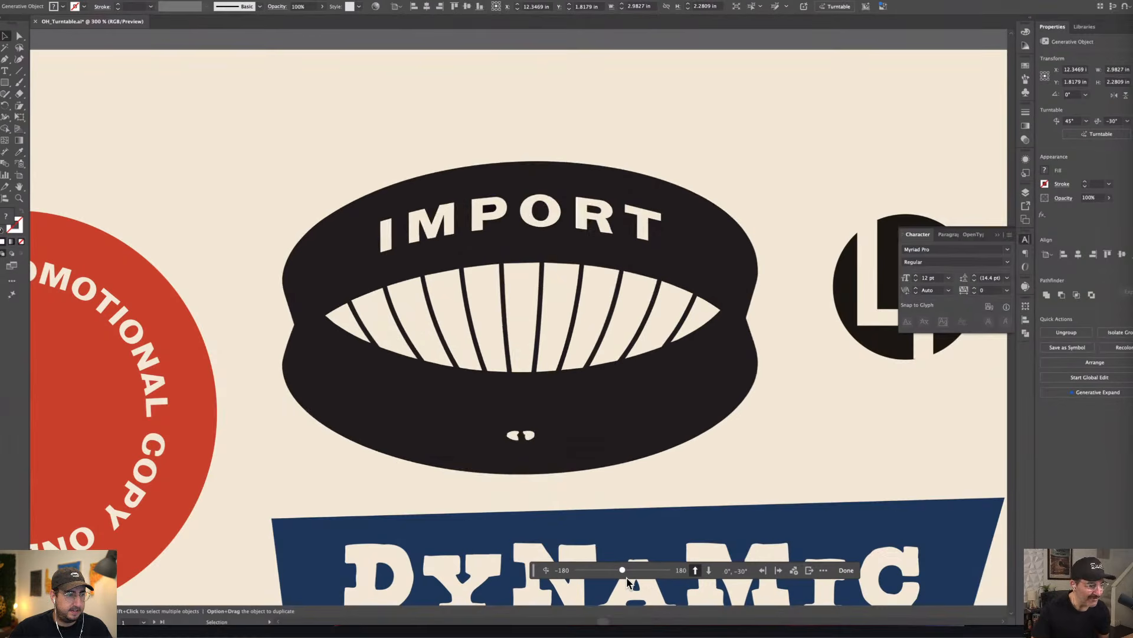
pyautogui.click(546, 571)
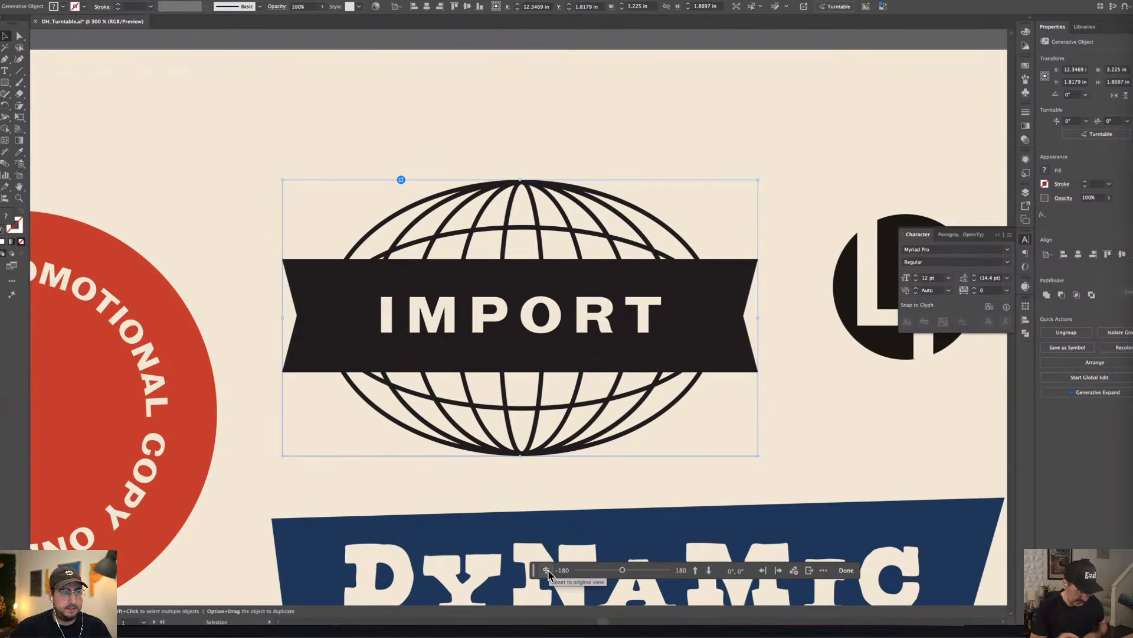
# - Look over the row of placed IMPORT turntable views above the artboards
pyautogui.press('super+minus')
pyautogui.press('super+minus')
pyautogui.press('super+minus')
pyautogui.press('super+minus')
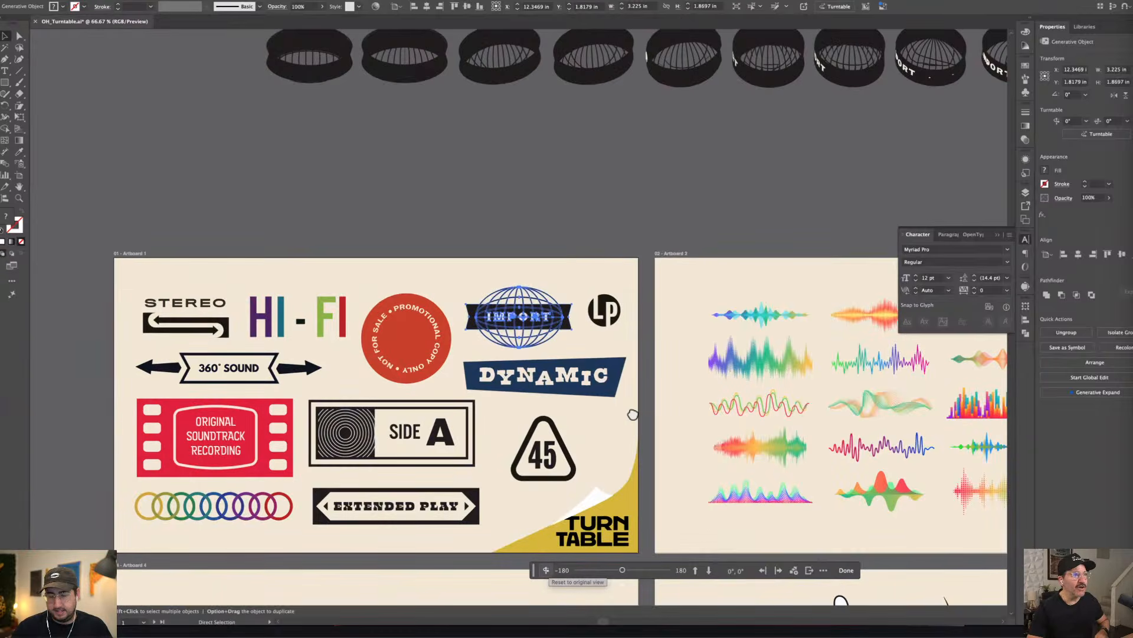
pyautogui.press('super+minus')
pyautogui.moveTo(711, 244); pyautogui.dragTo(496, 359)
pyautogui.moveTo(752, 316); pyautogui.dragTo(549, 344)
pyautogui.moveTo(893, 281); pyautogui.dragTo(350, 324)
pyautogui.moveTo(800, 276); pyautogui.dragTo(670, 295)
pyautogui.moveTo(193, 362); pyautogui.dragTo(526, 340)
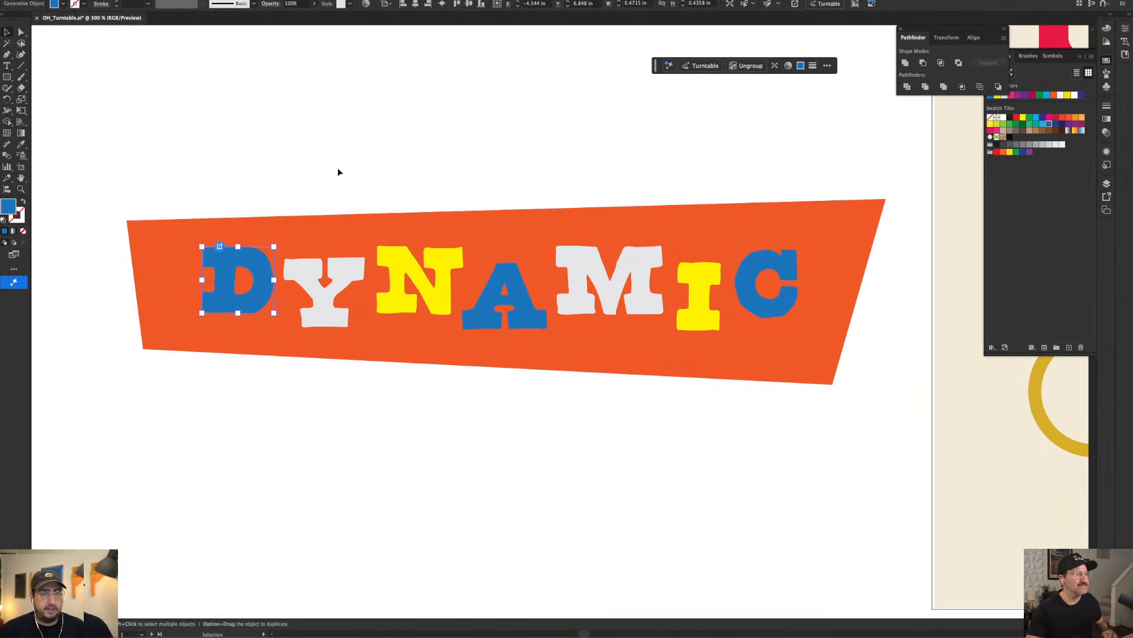
# - Rotate the blue letter D with Turntable to 0°, 30°, then -15°, 30°, -15°, -30° and -30°, -30°
pyautogui.click(258, 204)
pyautogui.click(252, 266)
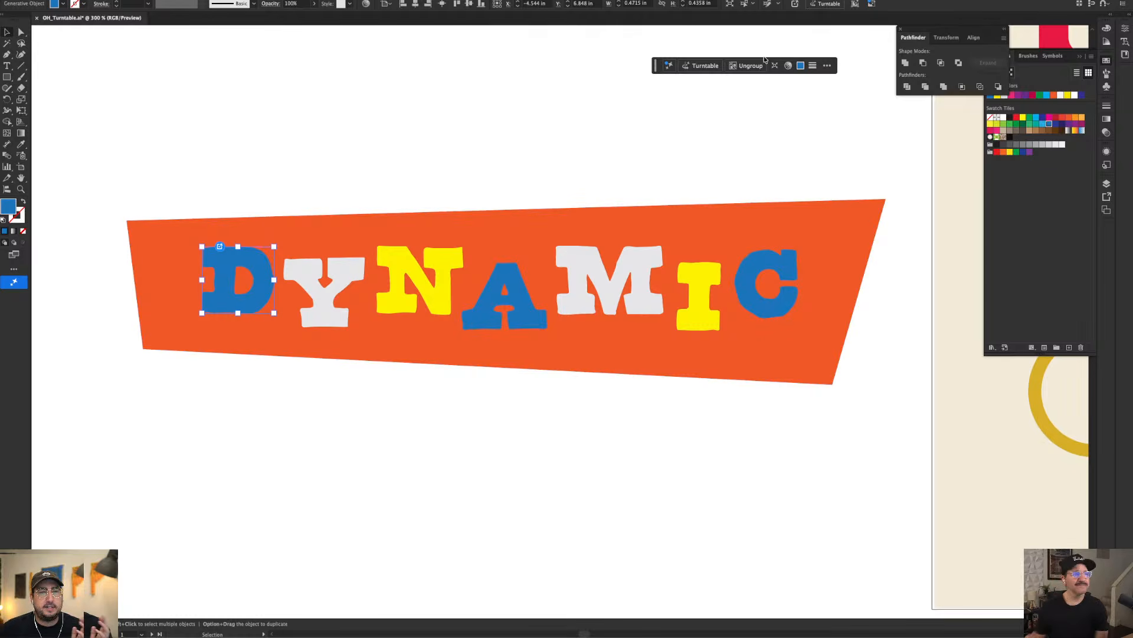
pyautogui.click(703, 66)
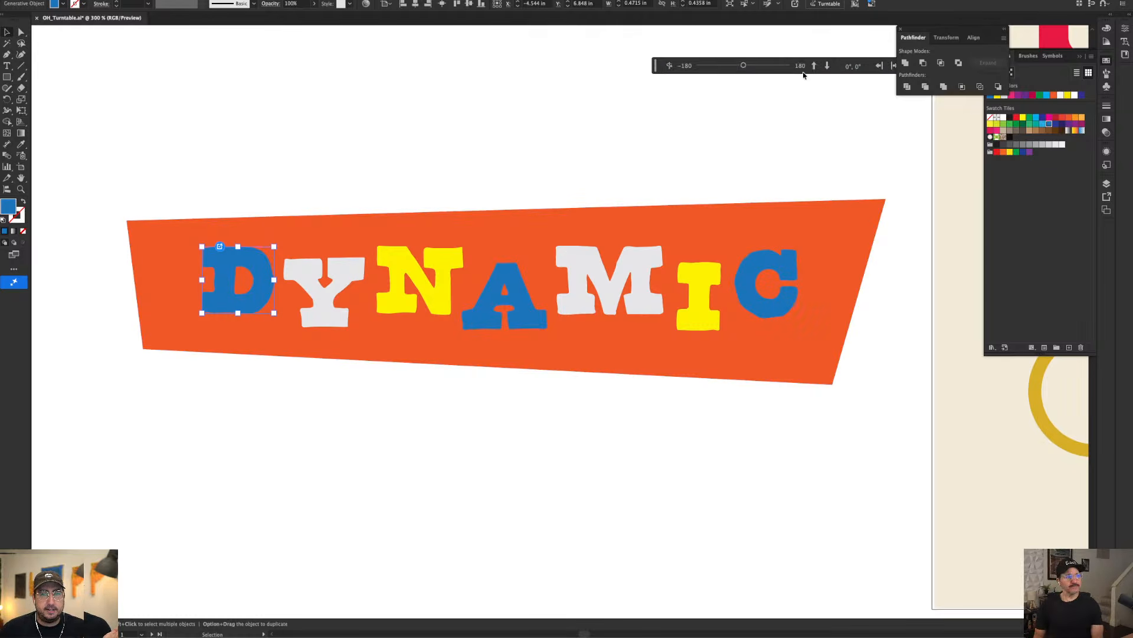
pyautogui.click(827, 66)
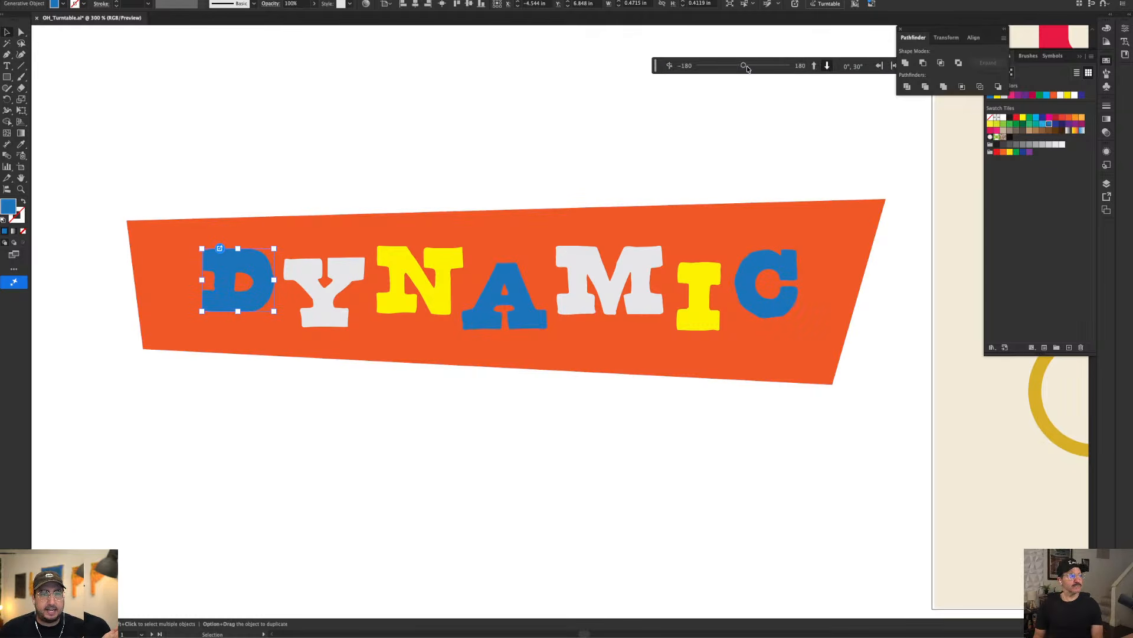
pyautogui.moveTo(745, 66); pyautogui.dragTo(740, 66)
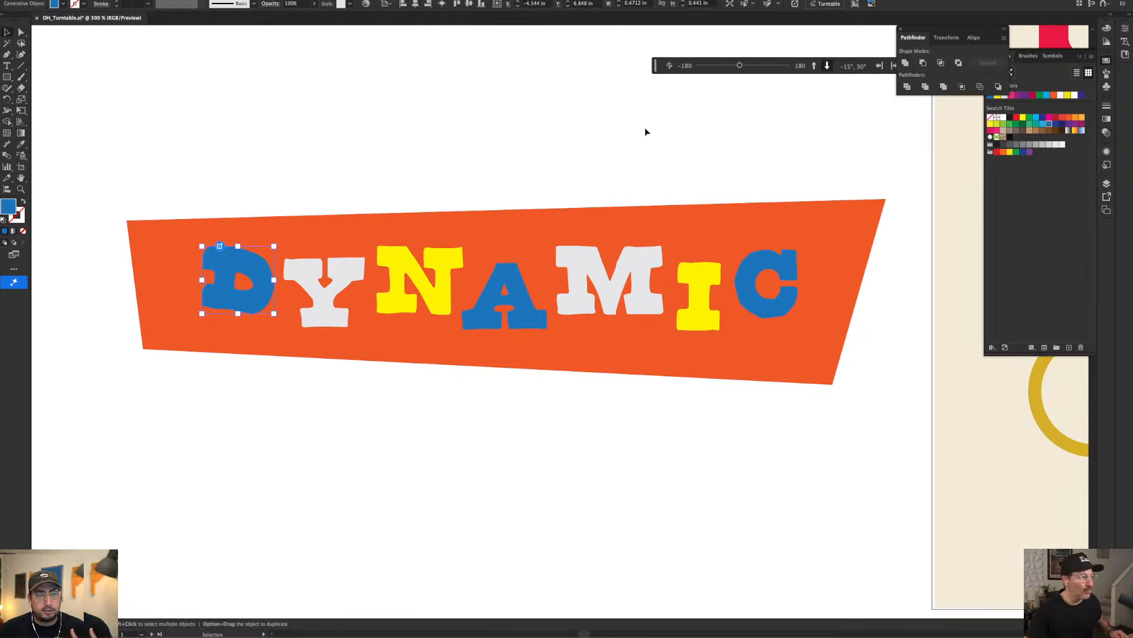
pyautogui.click(814, 65)
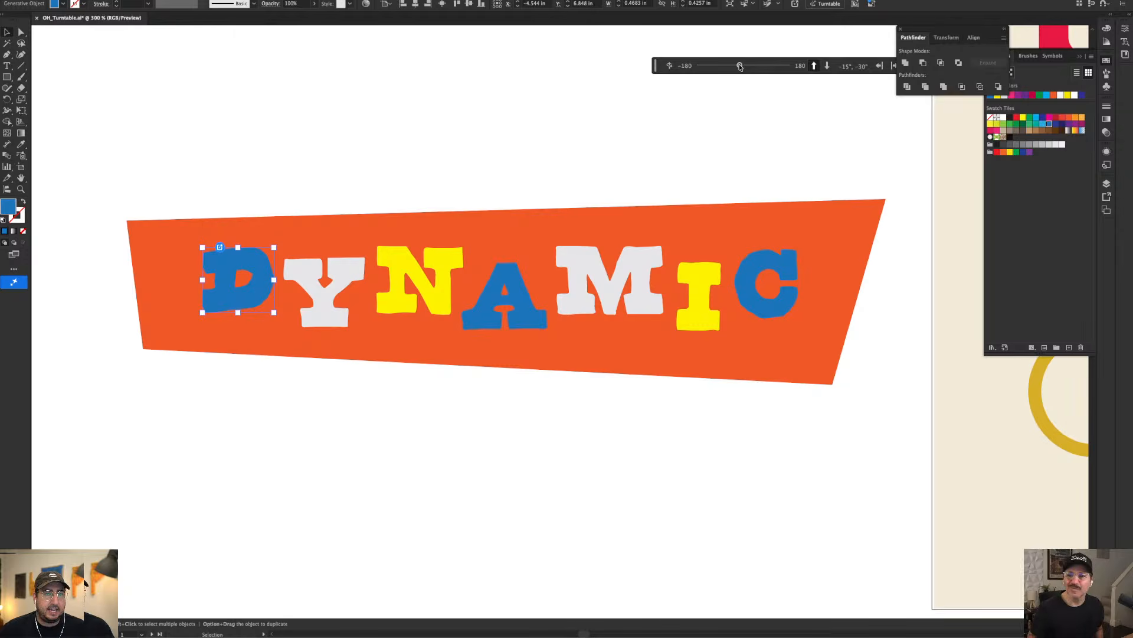
pyautogui.moveTo(740, 66)
pyautogui.mouseDown()
pyautogui.moveTo(753, 64)
pyautogui.moveTo(735, 60)
pyautogui.mouseUp()
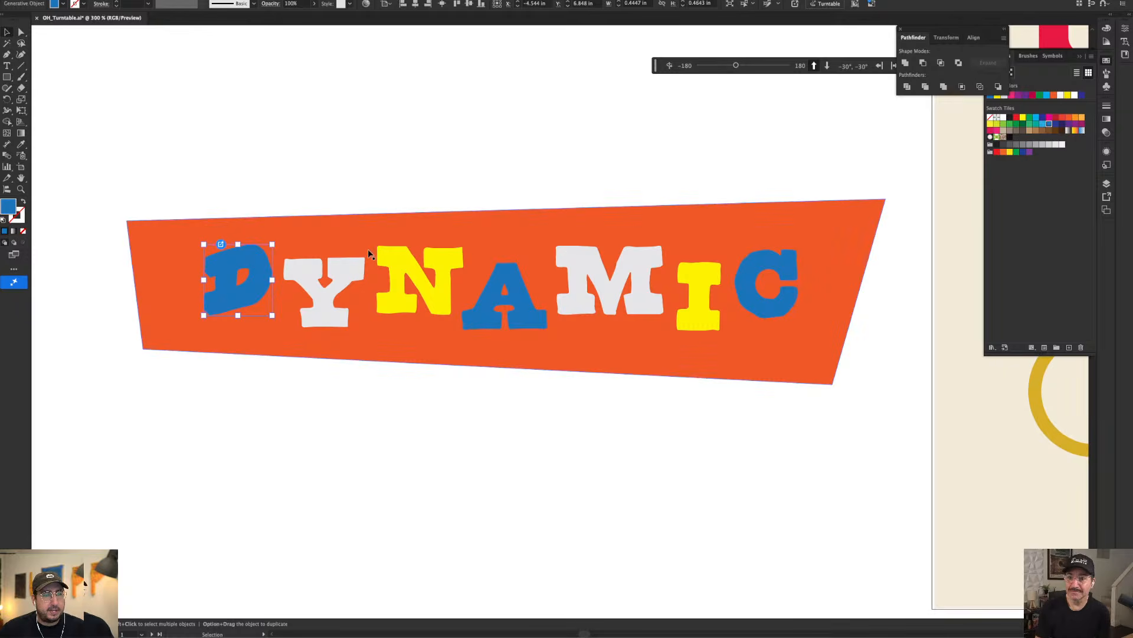
# - Undo the turntable rotations of the letter D and clear the selection
pyautogui.click(324, 290)
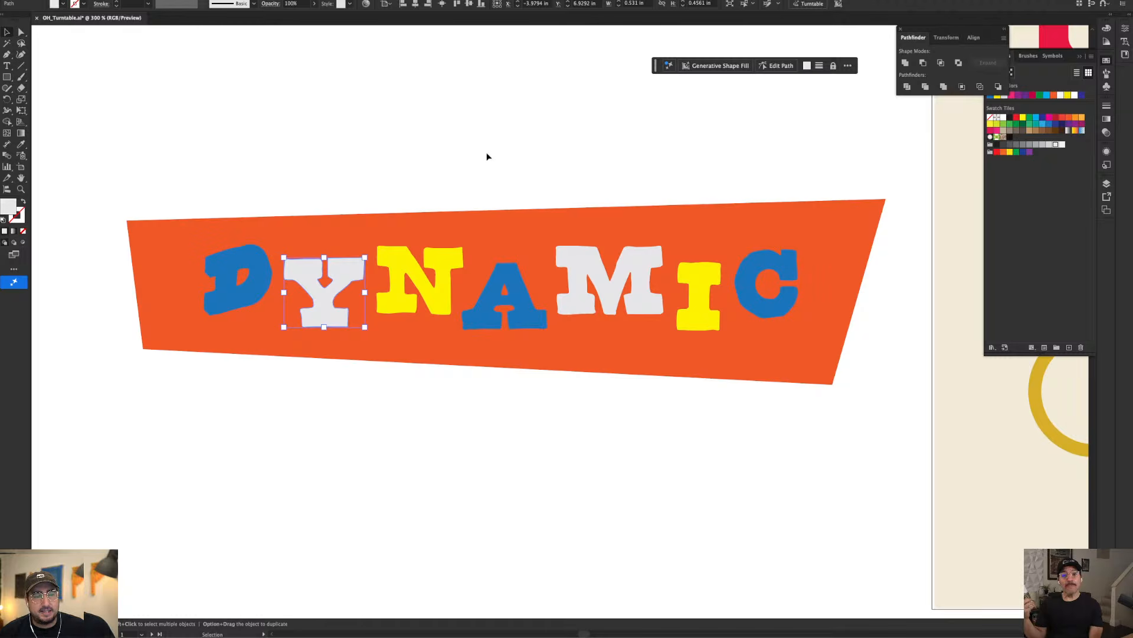
pyautogui.press('super+z')
pyautogui.press('super+z')
pyautogui.press('super+z')
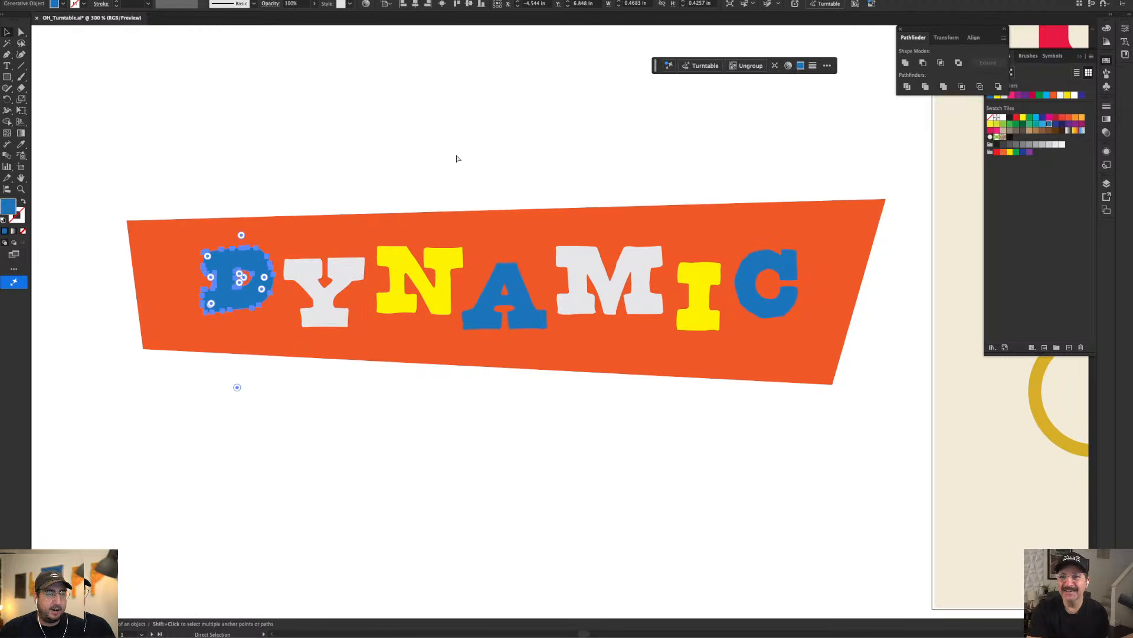
pyautogui.click(357, 168)
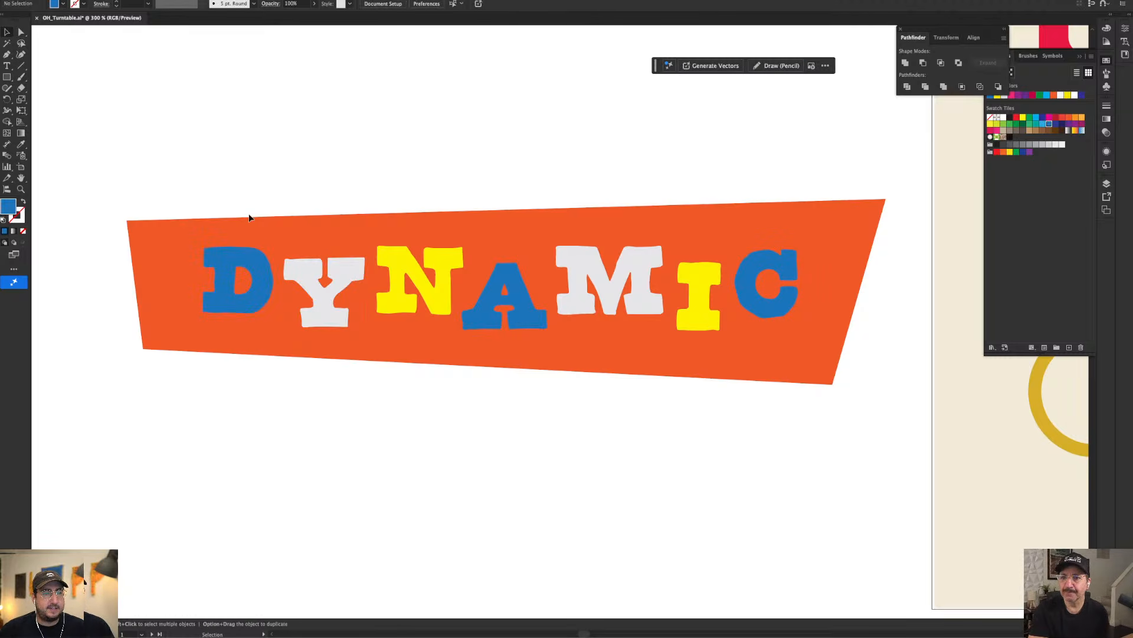
# - Examine the anchor points of all the DYNAMIC letters and their orange background shape
pyautogui.click(296, 234)
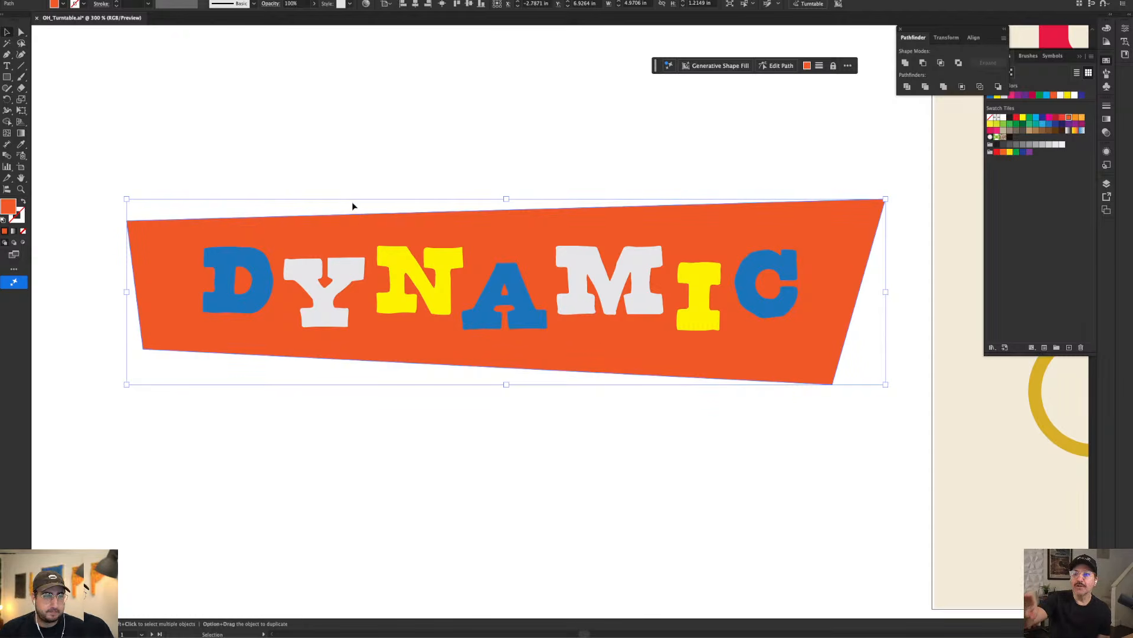
pyautogui.click(251, 272)
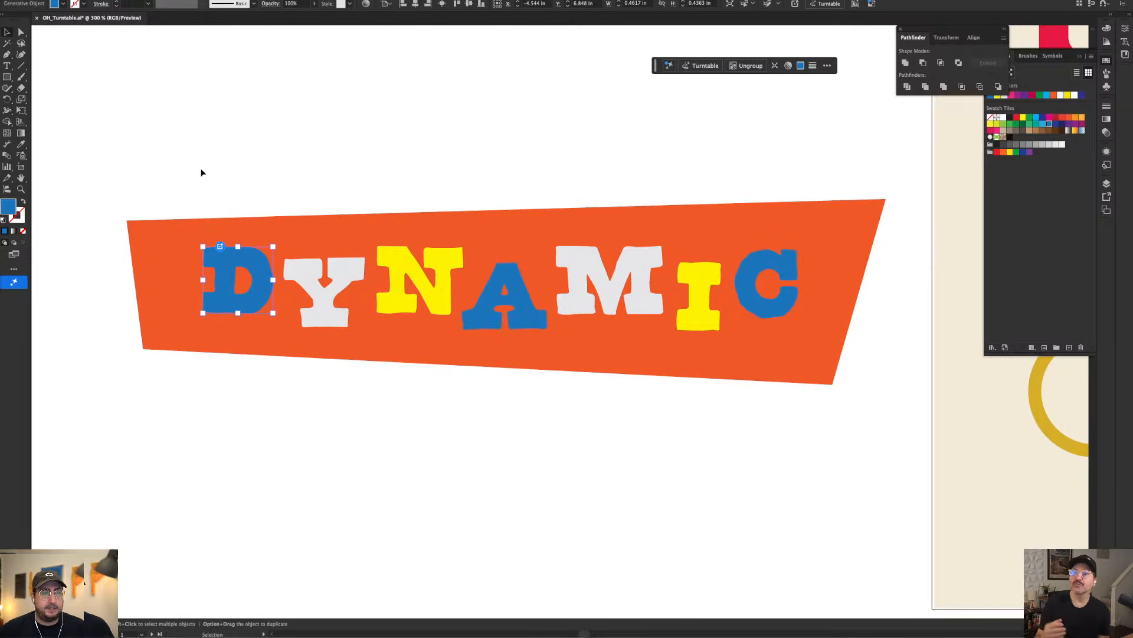
pyautogui.moveTo(499, 253); pyautogui.dragTo(817, 397)
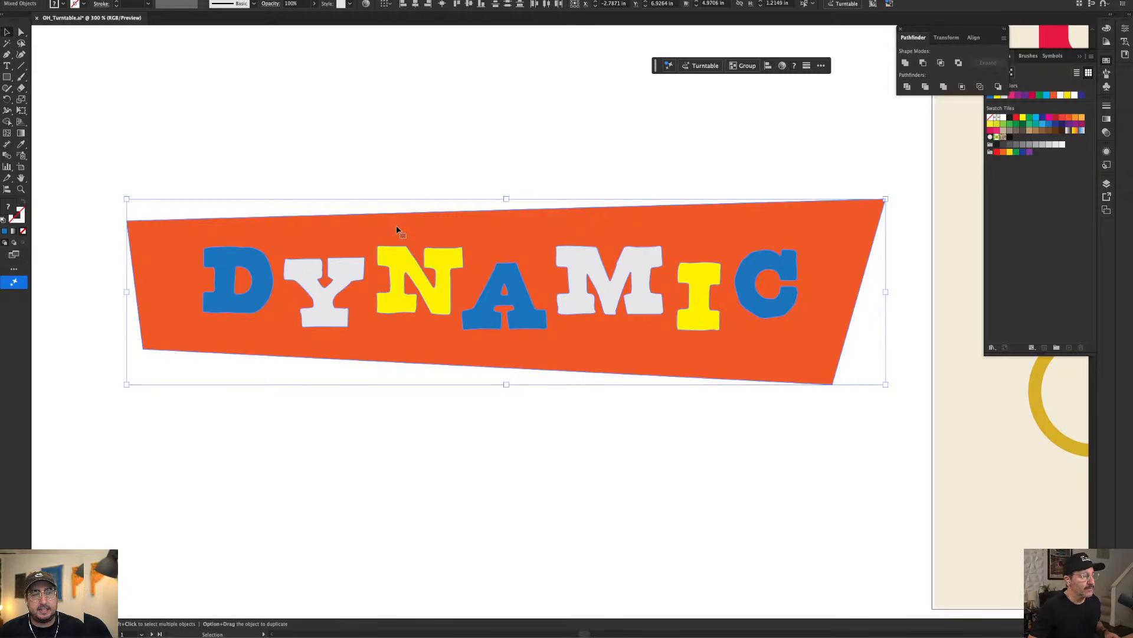
pyautogui.press('a')
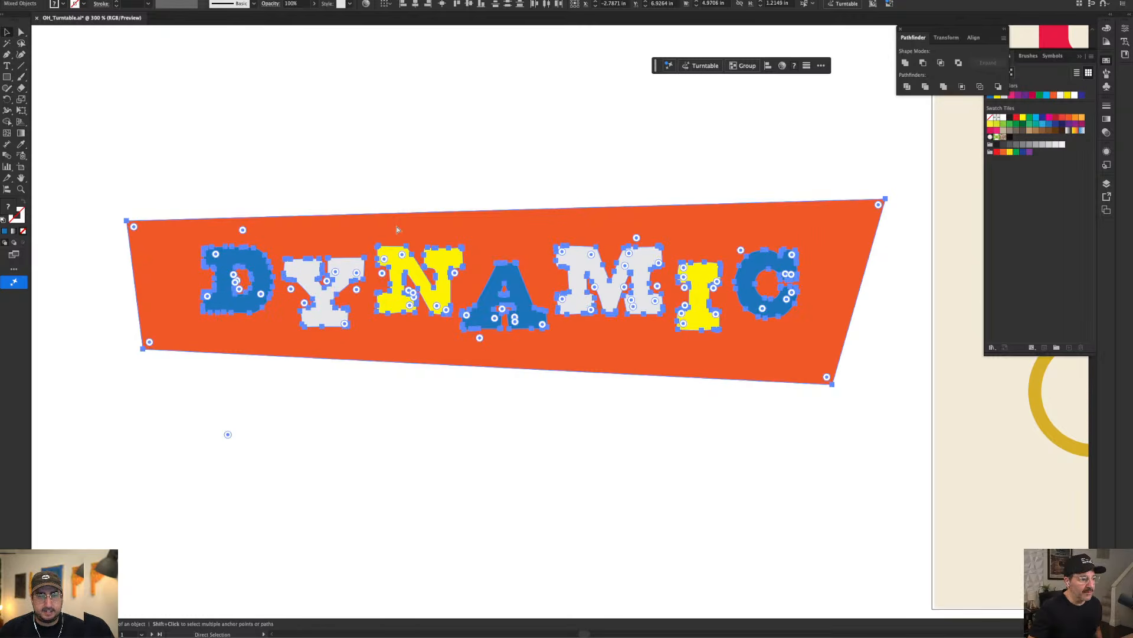
pyautogui.press('v')
pyautogui.click(390, 182)
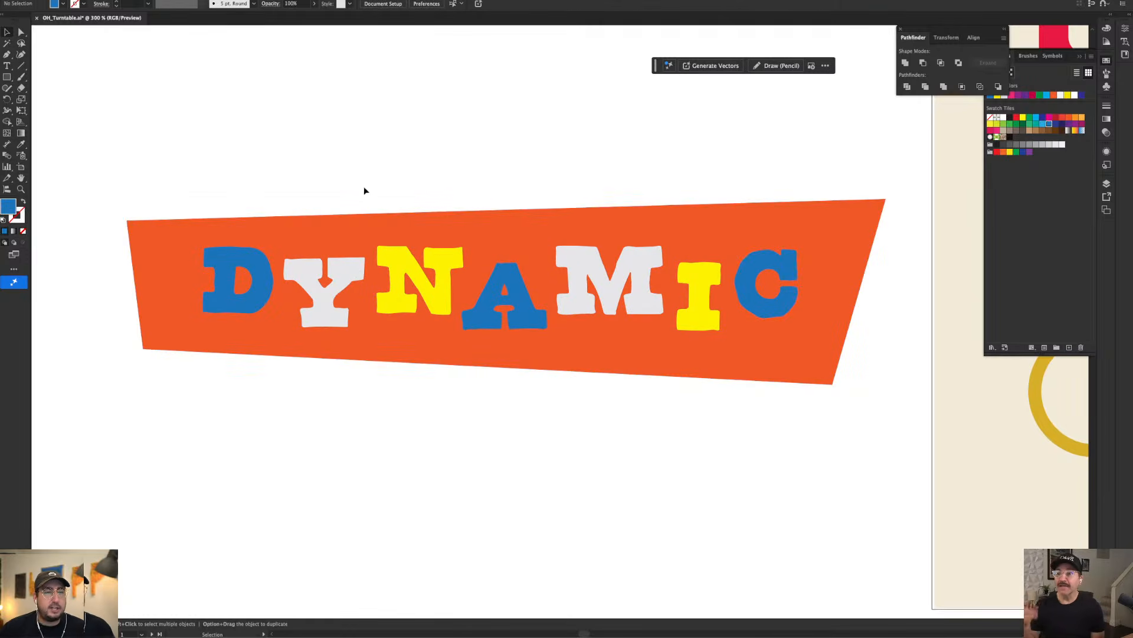
# - Copy only the DYNAMIC letters, without the orange background, into the empty area below the sign
pyautogui.click(380, 219)
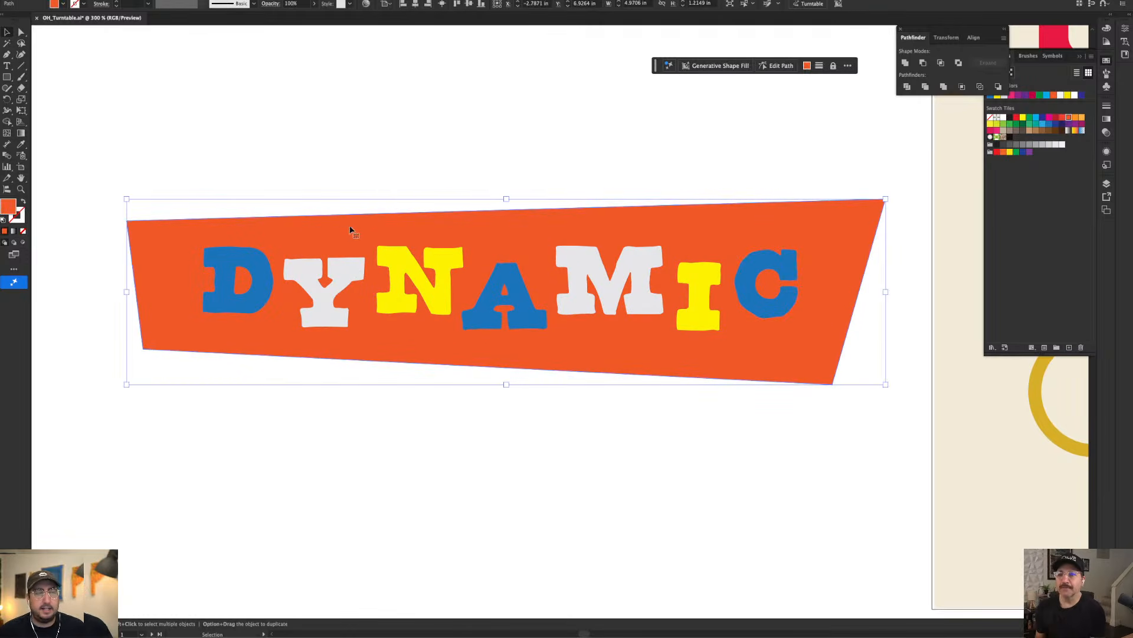
pyautogui.moveTo(213, 161); pyautogui.dragTo(780, 370)
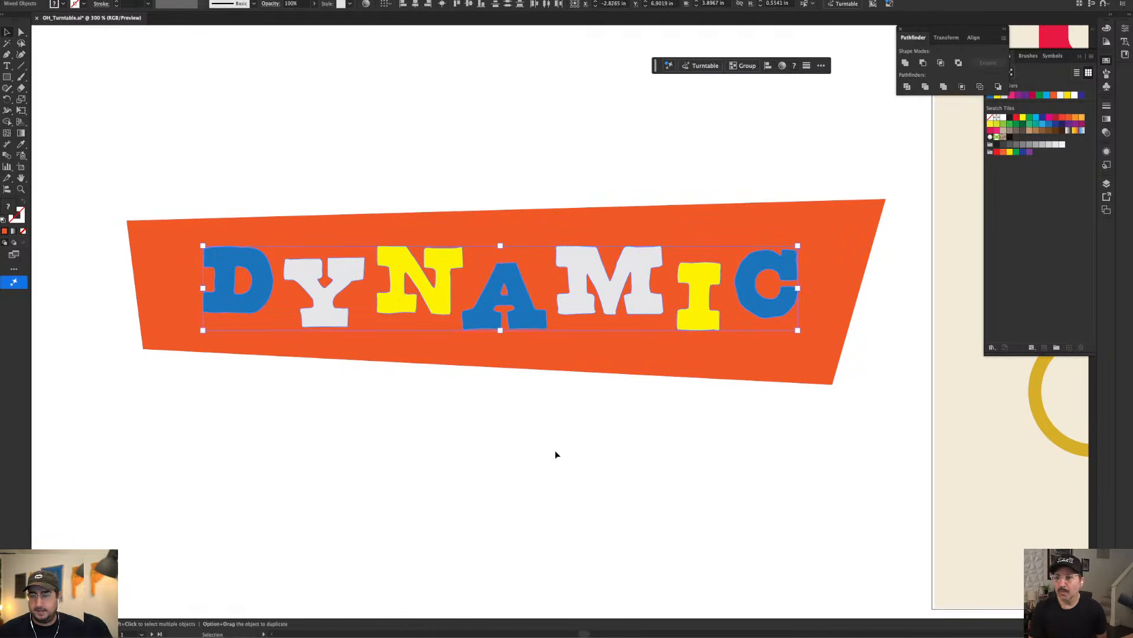
pyautogui.moveTo(555, 454); pyautogui.dragTo(760, 330)
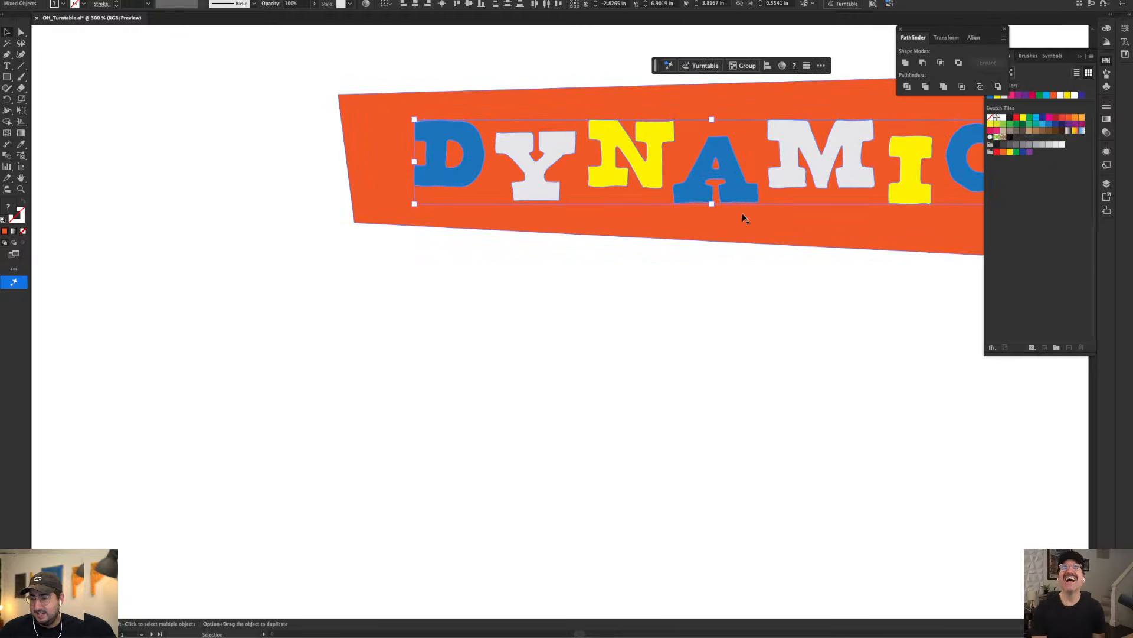
pyautogui.moveTo(723, 171); pyautogui.dragTo(441, 387)
pyautogui.click(401, 308)
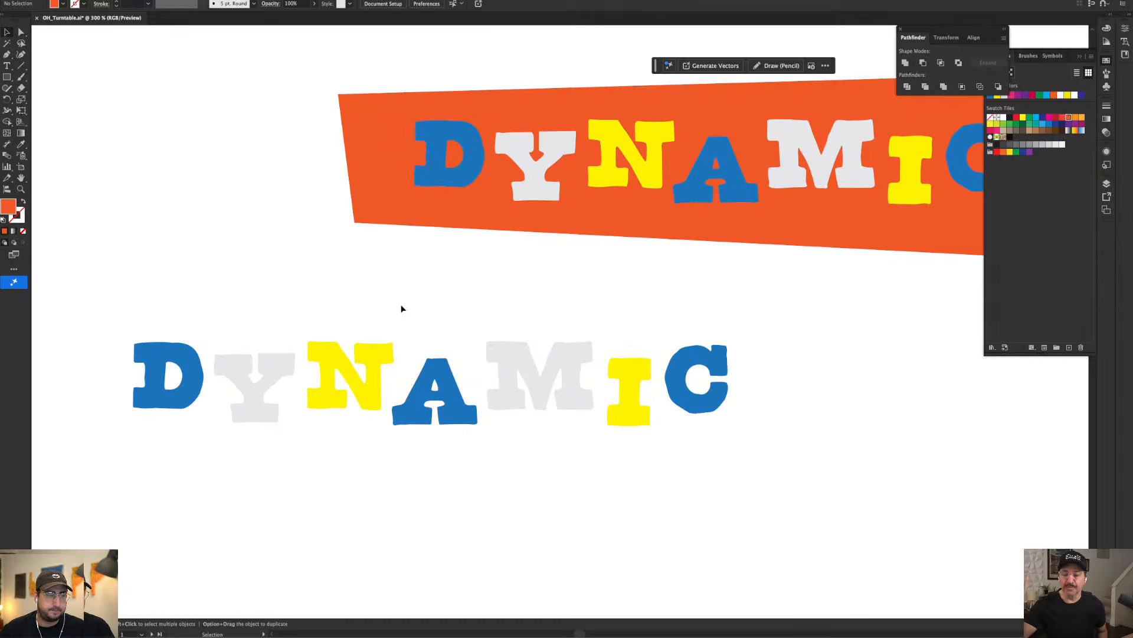
# - Group the copied DYNAMIC letters and try to start Turntable on the group, cancelling the rotation
pyautogui.moveTo(114, 321); pyautogui.dragTo(771, 443)
pyautogui.moveTo(697, 463); pyautogui.dragTo(763, 379)
pyautogui.press('super+g')
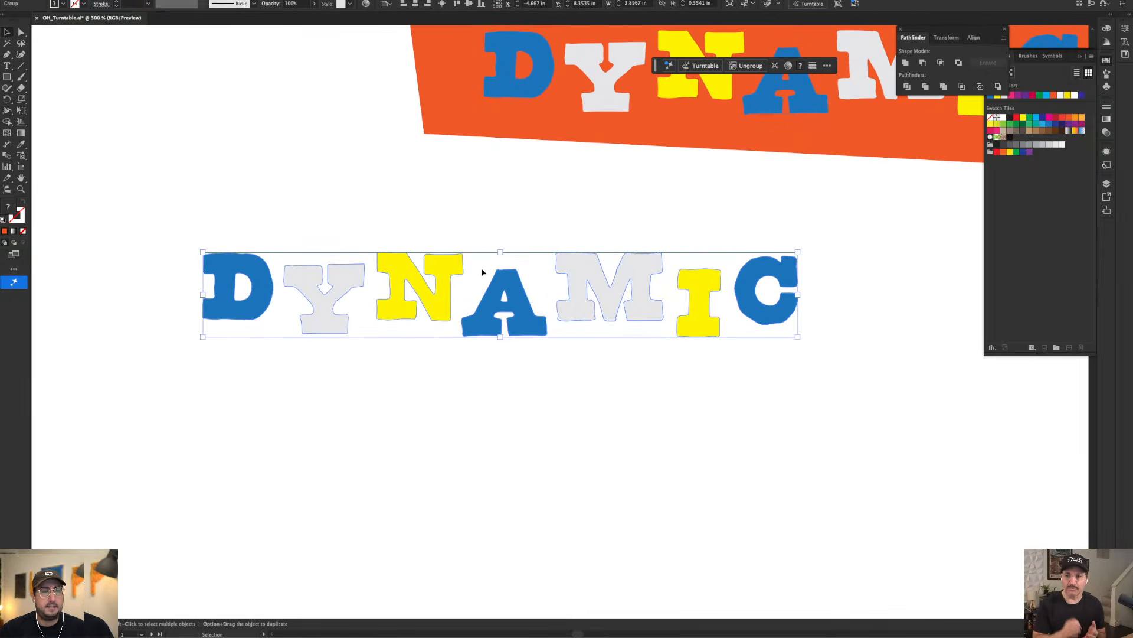
pyautogui.click(697, 67)
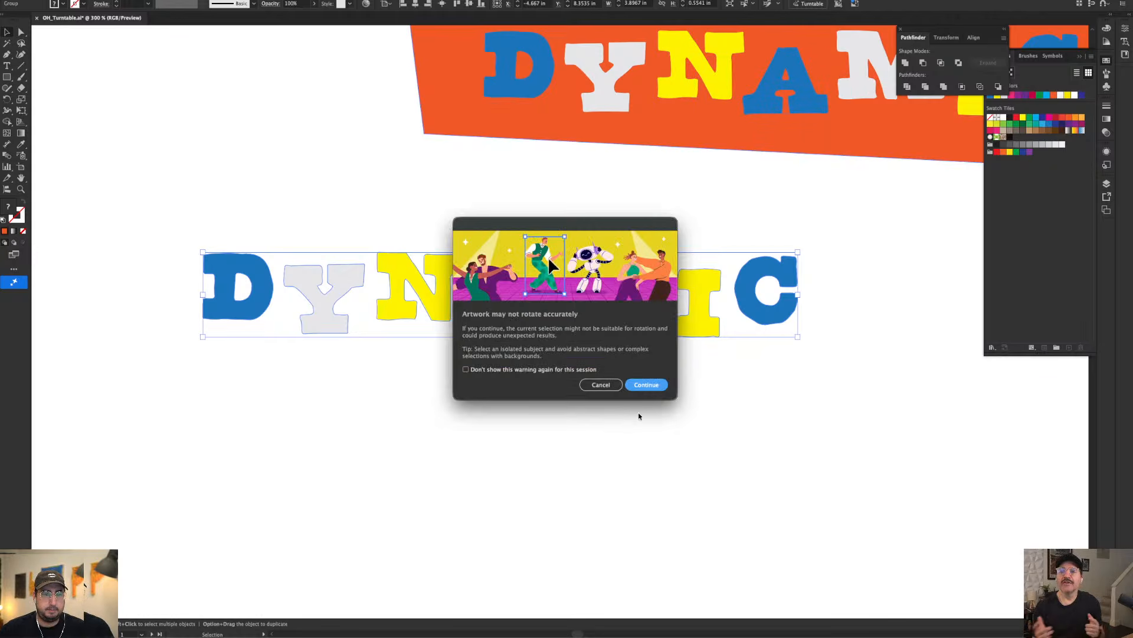
pyautogui.click(605, 384)
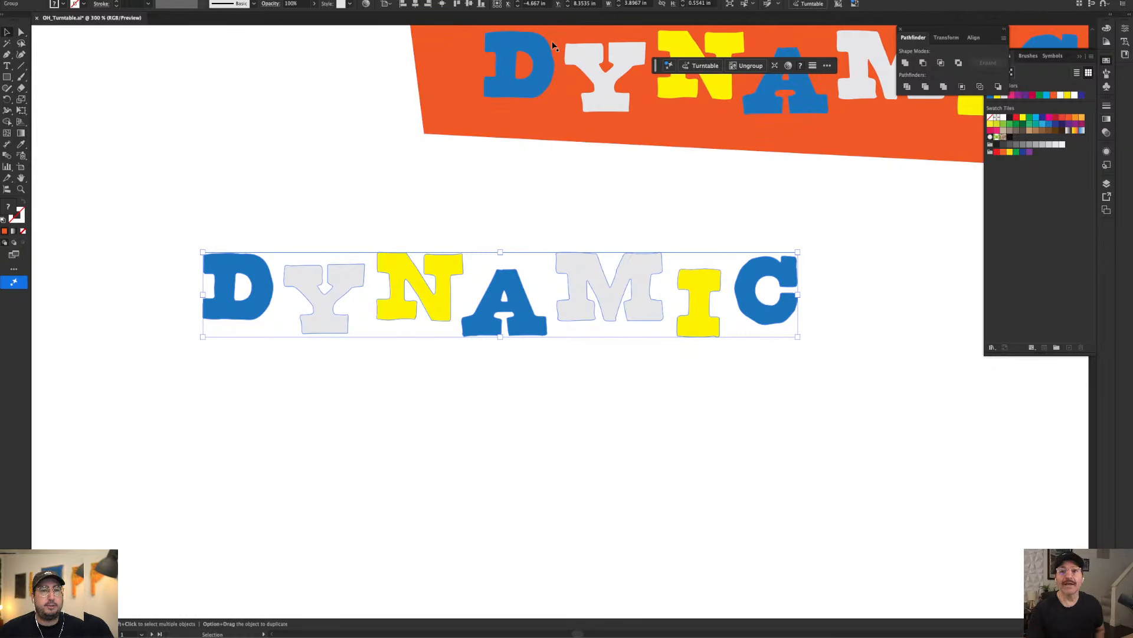
# - Merge the copied DYNAMIC letters into one single-colour shape with Pathfinder Unite, checking the group's appearance attributes
pyautogui.click(905, 62)
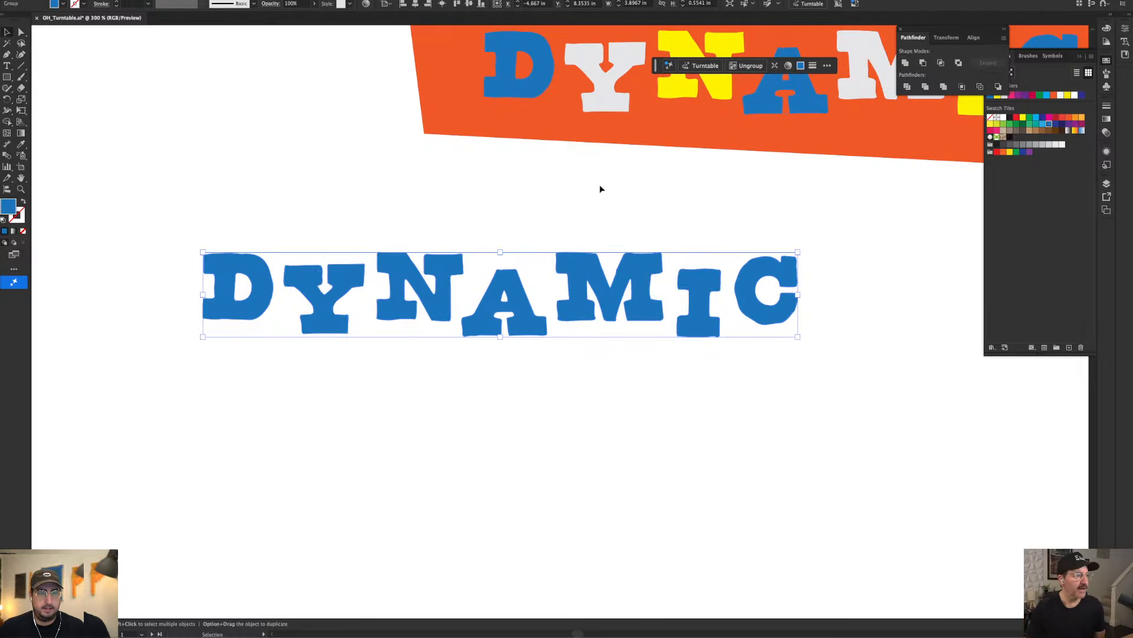
pyautogui.press('super+z')
pyautogui.press('super+shift+z')
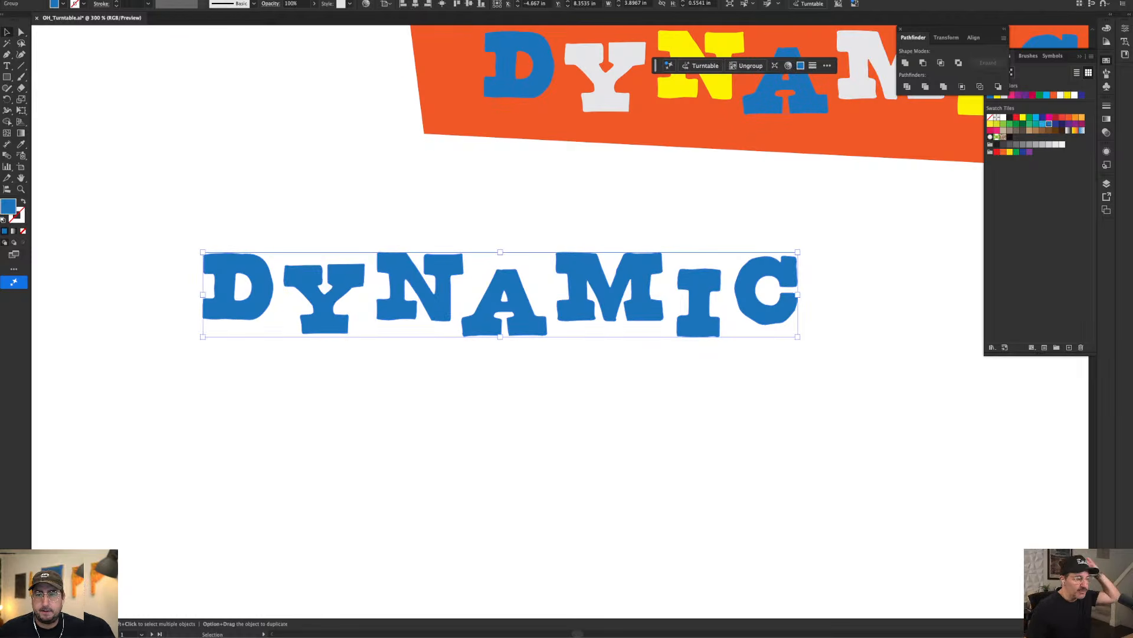
pyautogui.click(1107, 152)
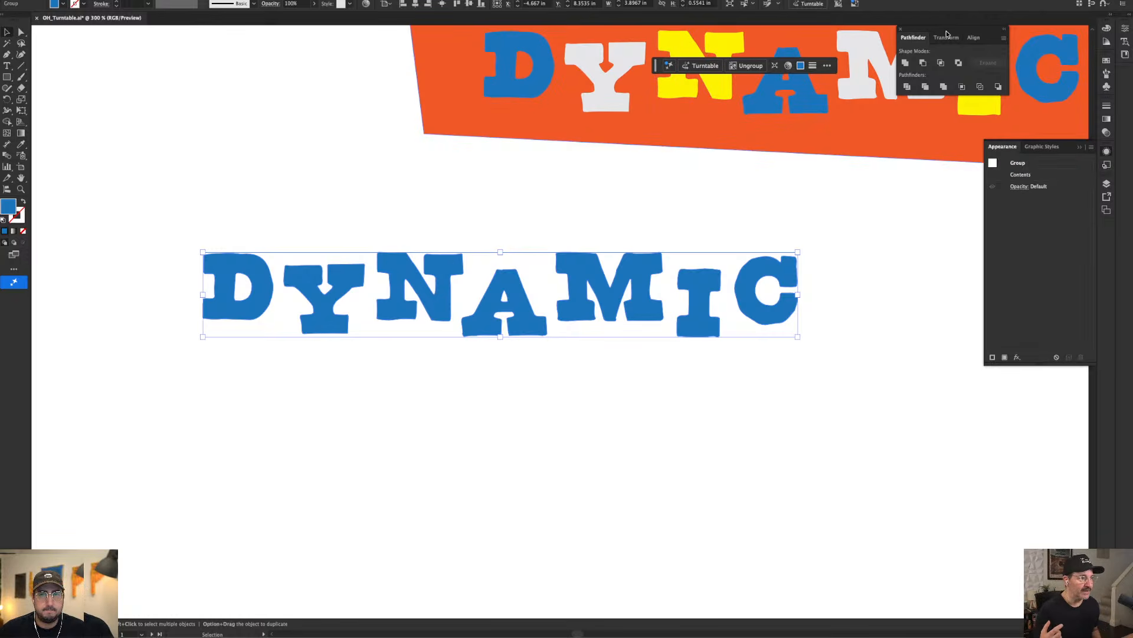
pyautogui.click(906, 63)
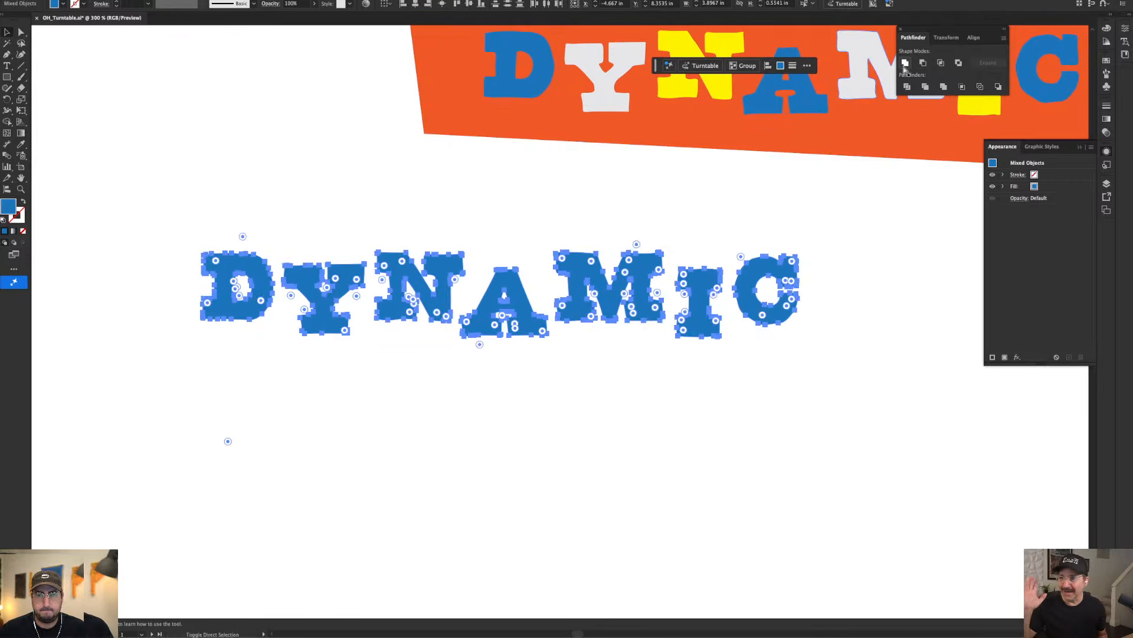
pyautogui.click(905, 64)
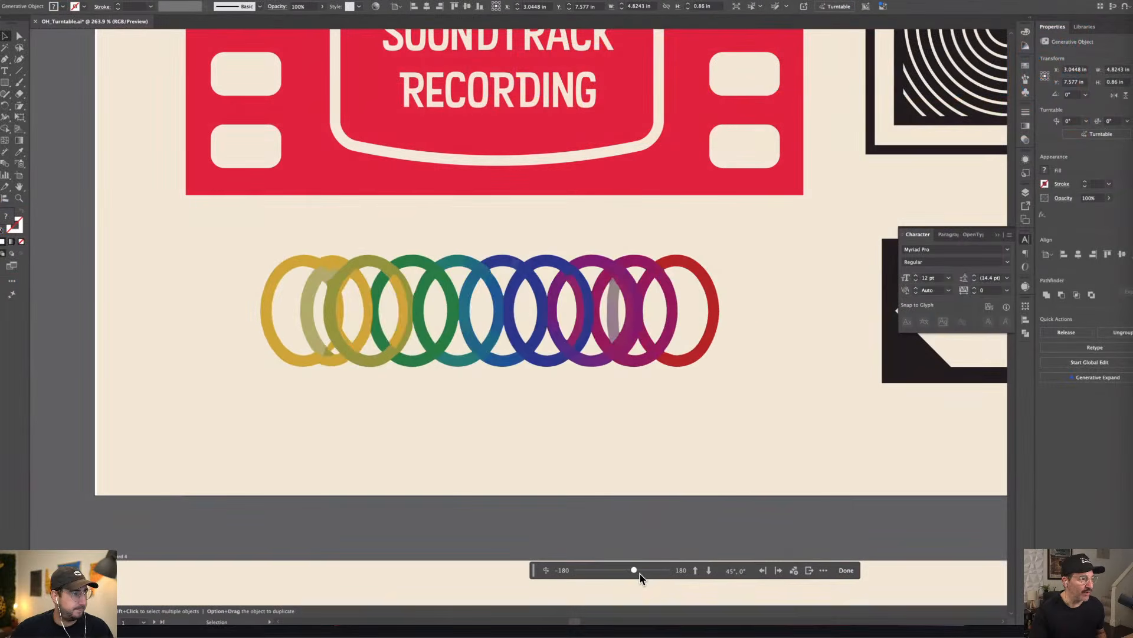
# - Preview the chain of coloured rings at -60°, 0° with Turntable, reset the view, and tilt and rotate it slightly
pyautogui.moveTo(625, 574)
pyautogui.mouseDown()
pyautogui.moveTo(570, 576)
pyautogui.moveTo(634, 575)
pyautogui.moveTo(608, 576)
pyautogui.mouseUp()
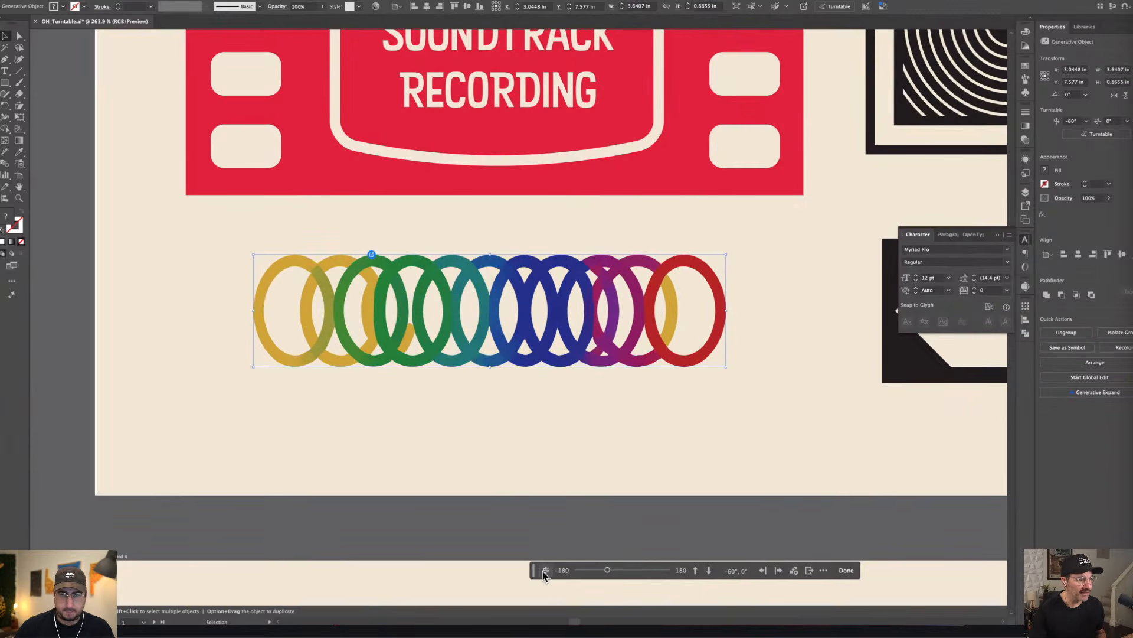
pyautogui.click(544, 570)
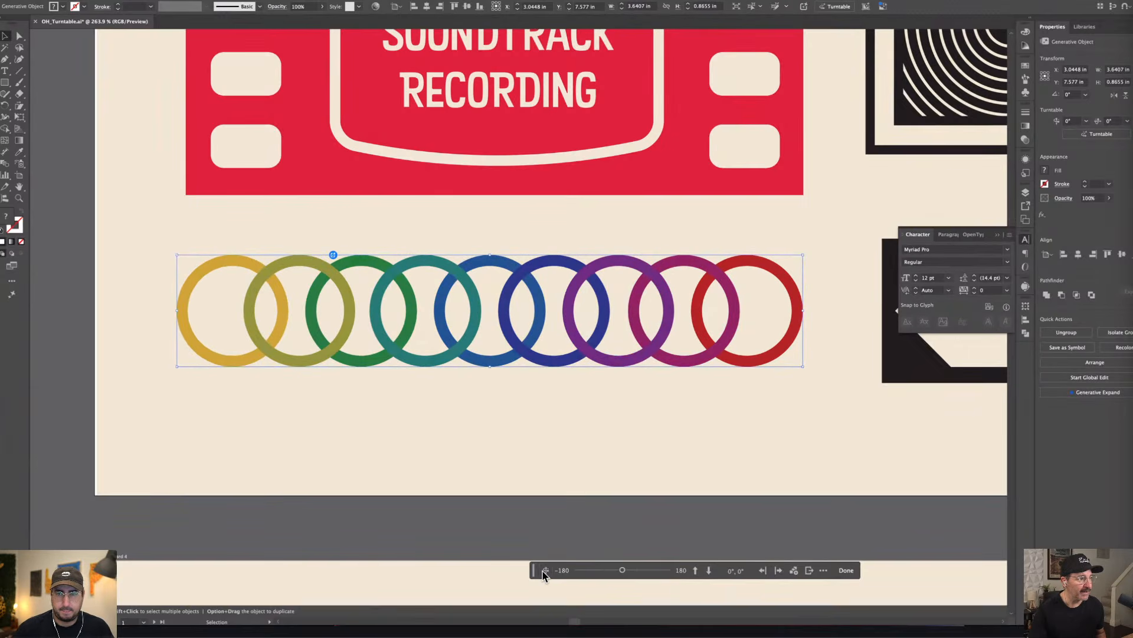
pyautogui.click(709, 570)
pyautogui.moveTo(622, 570)
pyautogui.mouseDown()
pyautogui.moveTo(694, 570)
pyautogui.moveTo(577, 570)
pyautogui.moveTo(624, 570)
pyautogui.mouseUp()
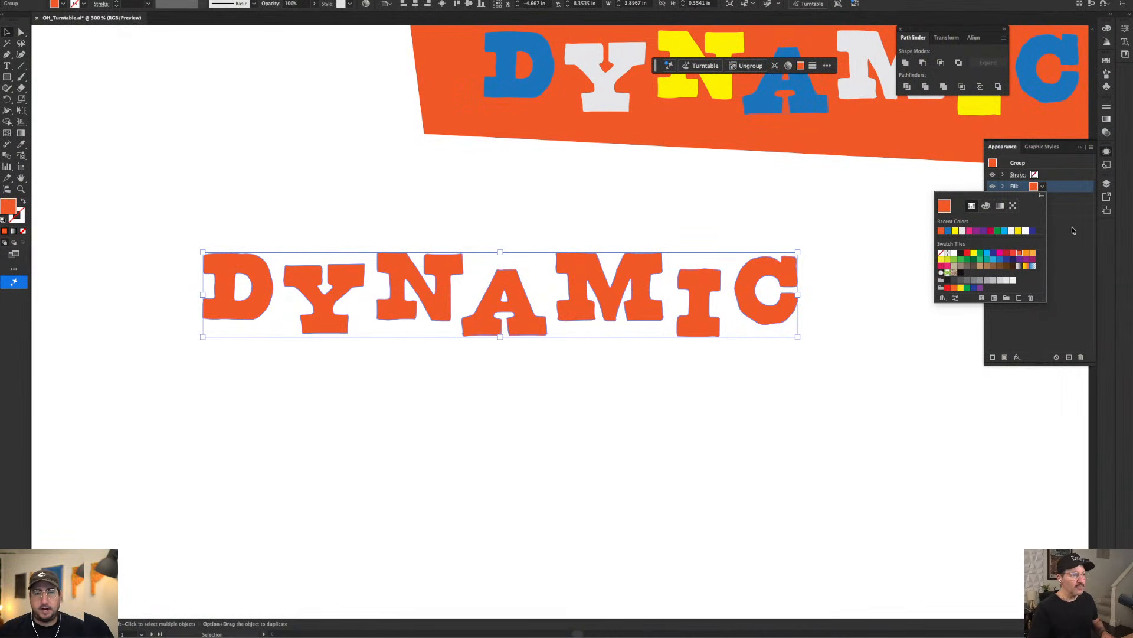
# - Add a 1 pt black stroke to the orange-filled DYNAMIC group's appearance and duplicate that stroke
pyautogui.click(1071, 236)
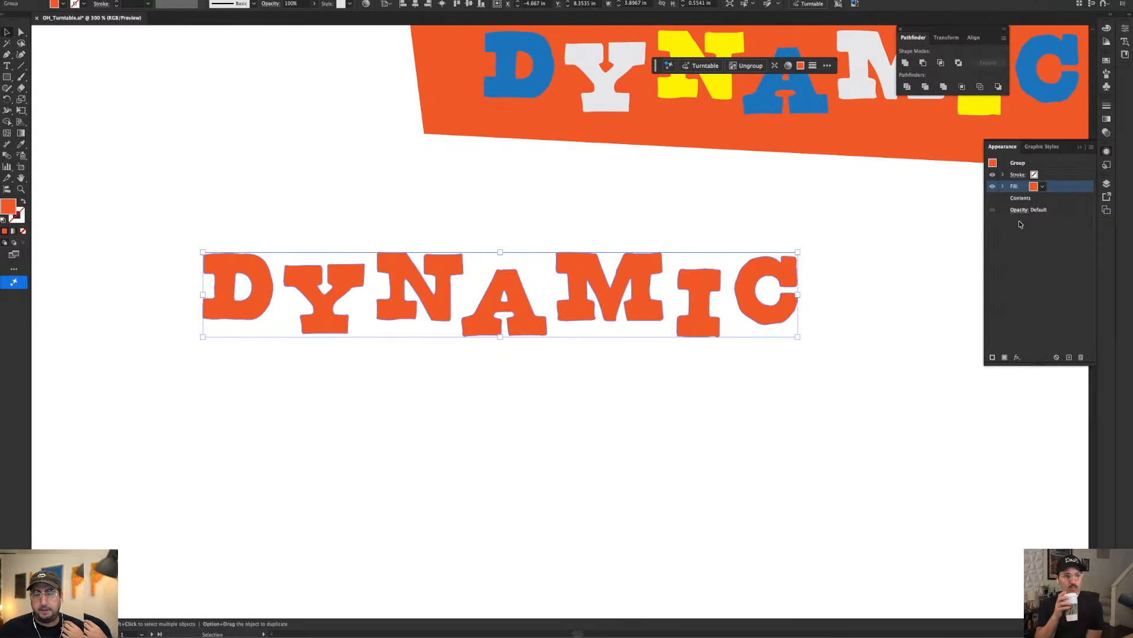
pyautogui.click(992, 357)
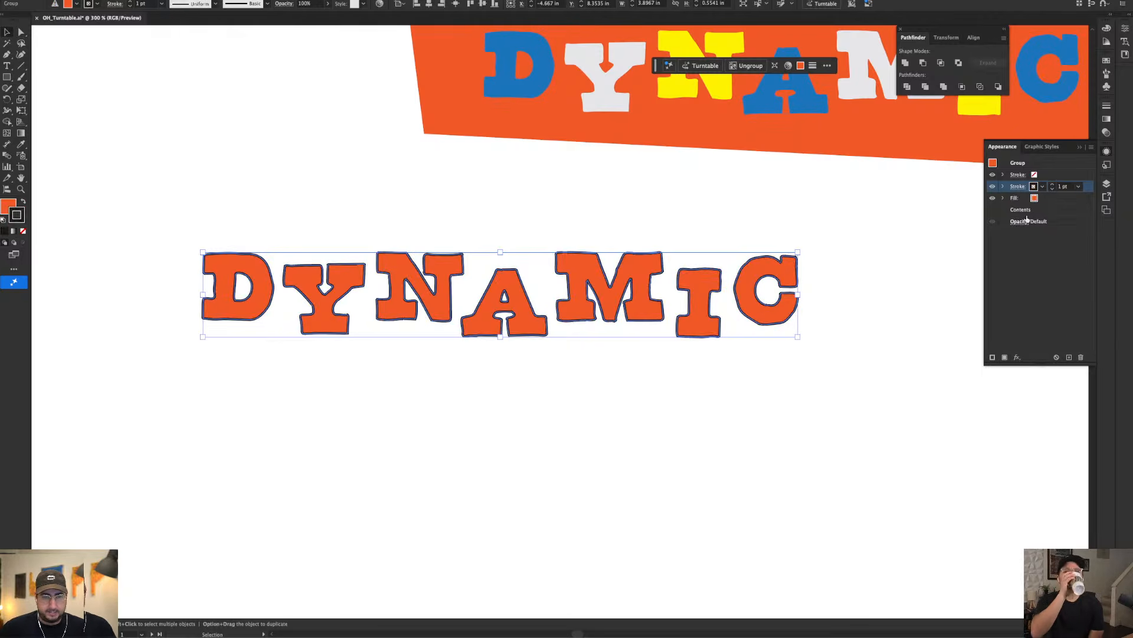
pyautogui.click(1018, 187)
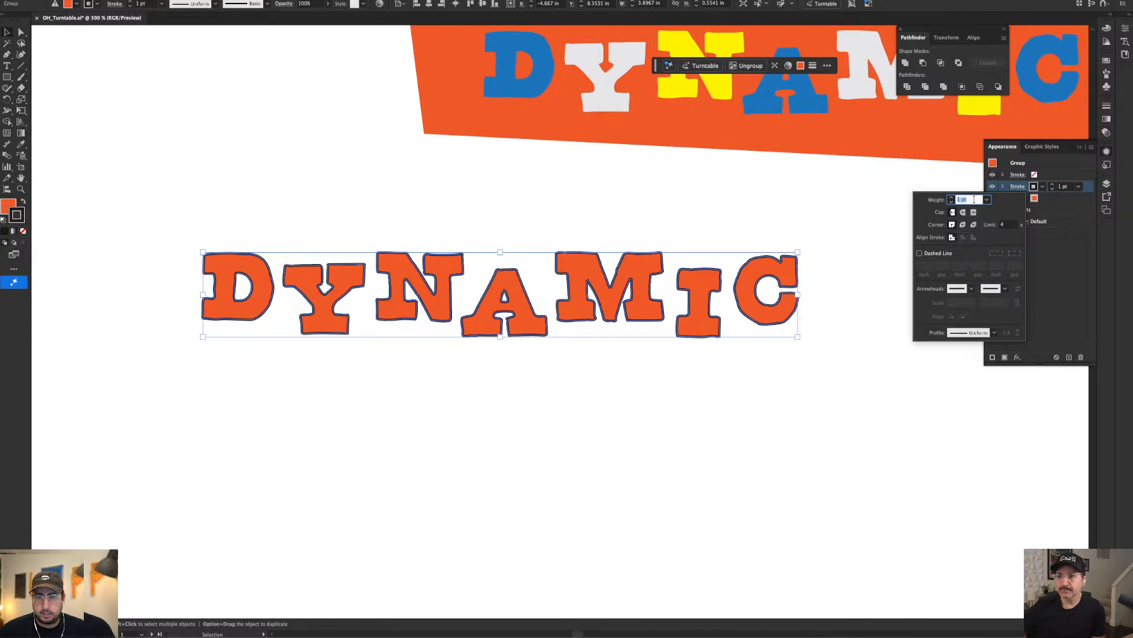
pyautogui.click(1060, 261)
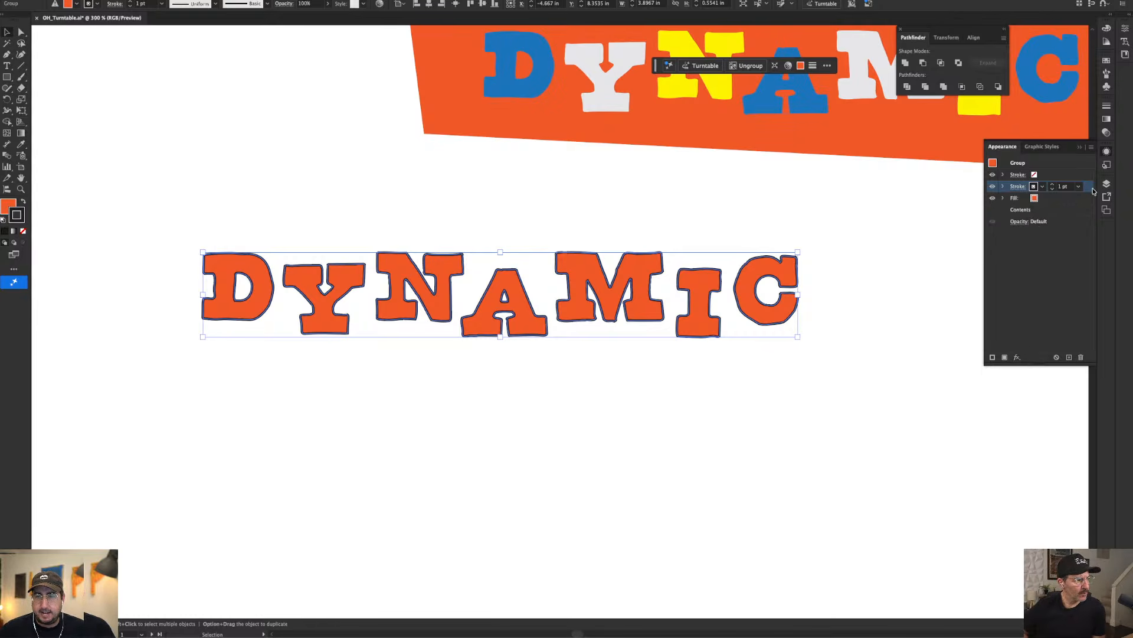
pyautogui.click(1091, 147)
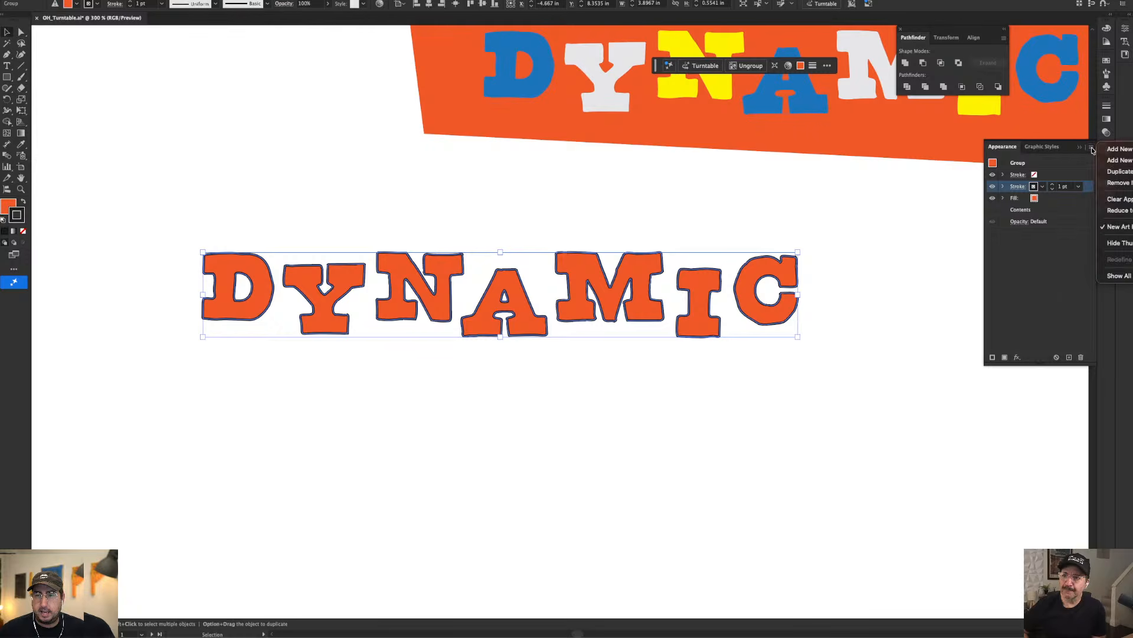
pyautogui.click(1122, 172)
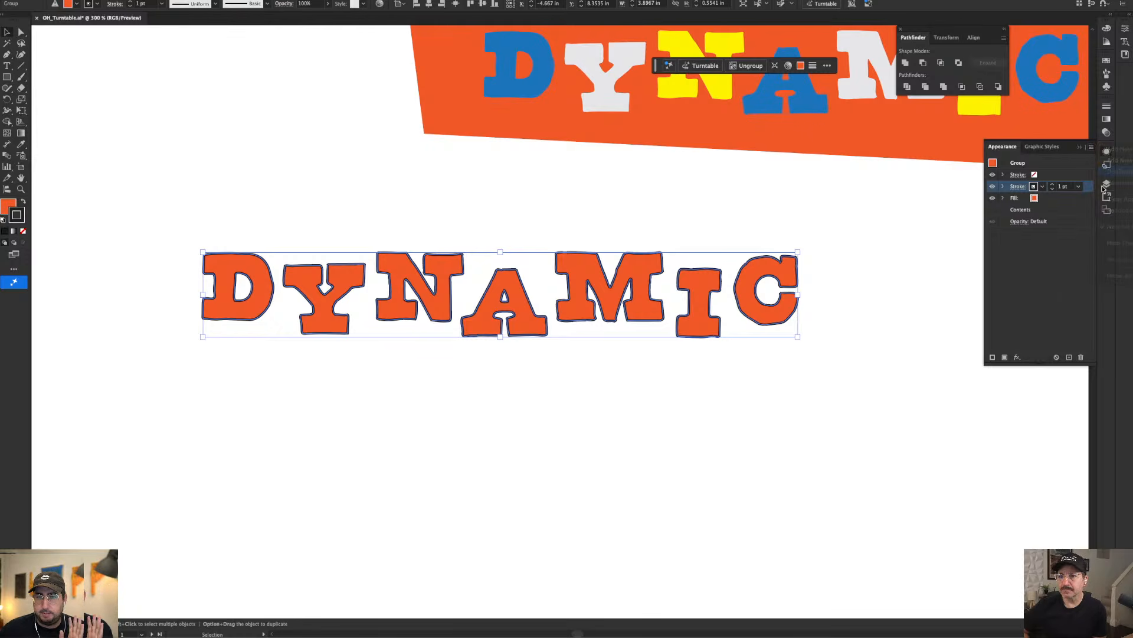
# - Try a Transform effect on the DYNAMIC group's duplicated stroke, moving it 0.1 in horizontally and 0.1 in vertically
pyautogui.click(1018, 358)
pyautogui.moveTo(1034, 413)
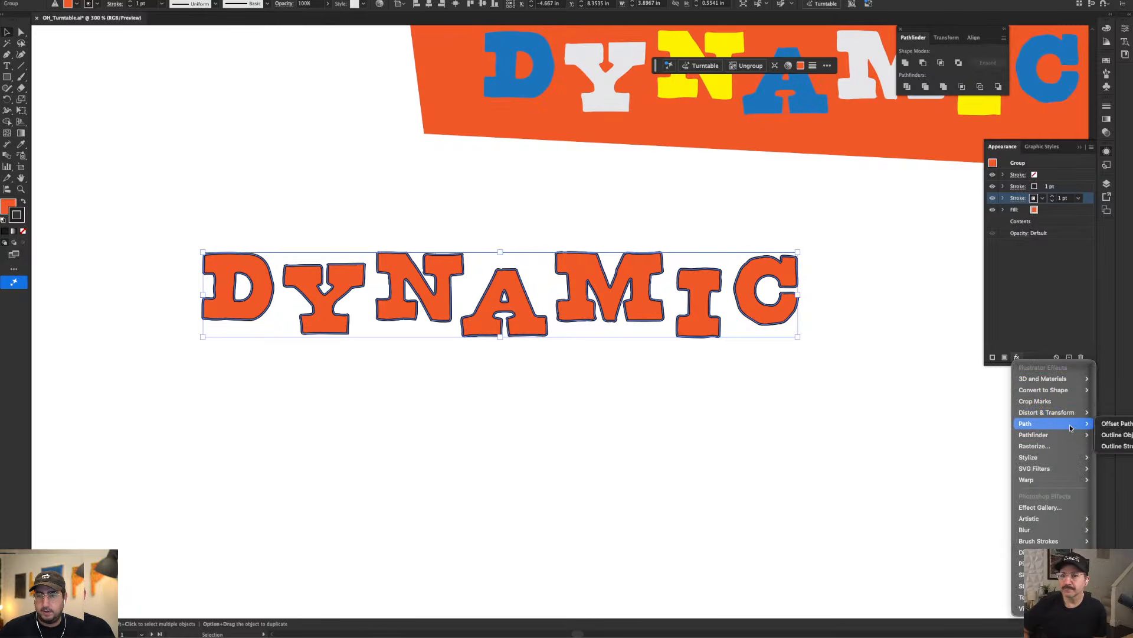
pyautogui.moveTo(1067, 417)
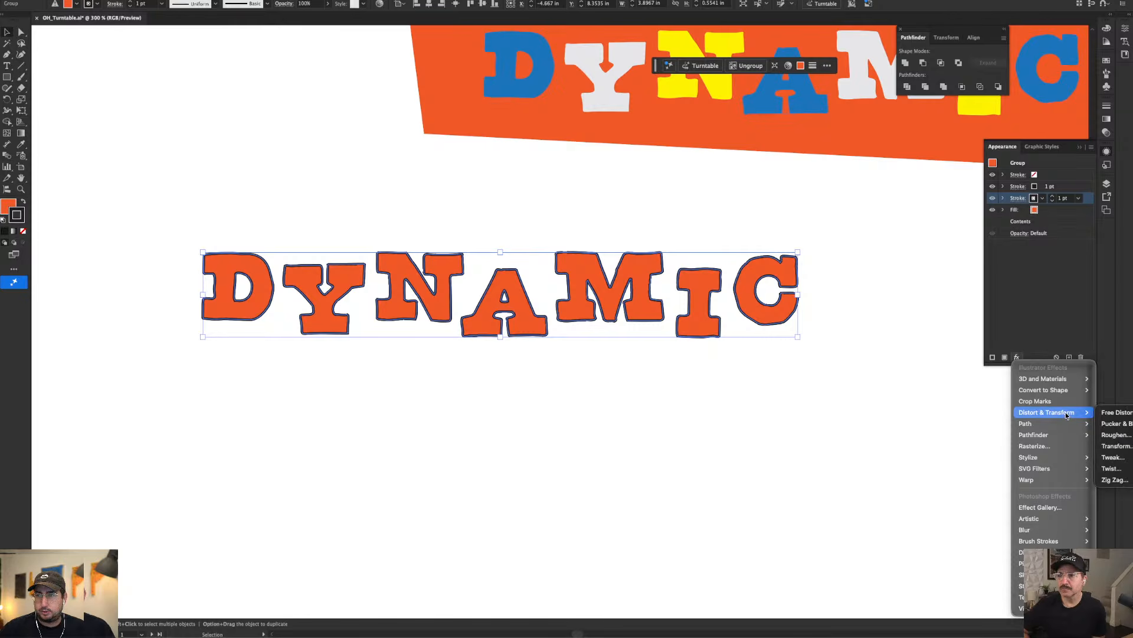
pyautogui.click(1116, 446)
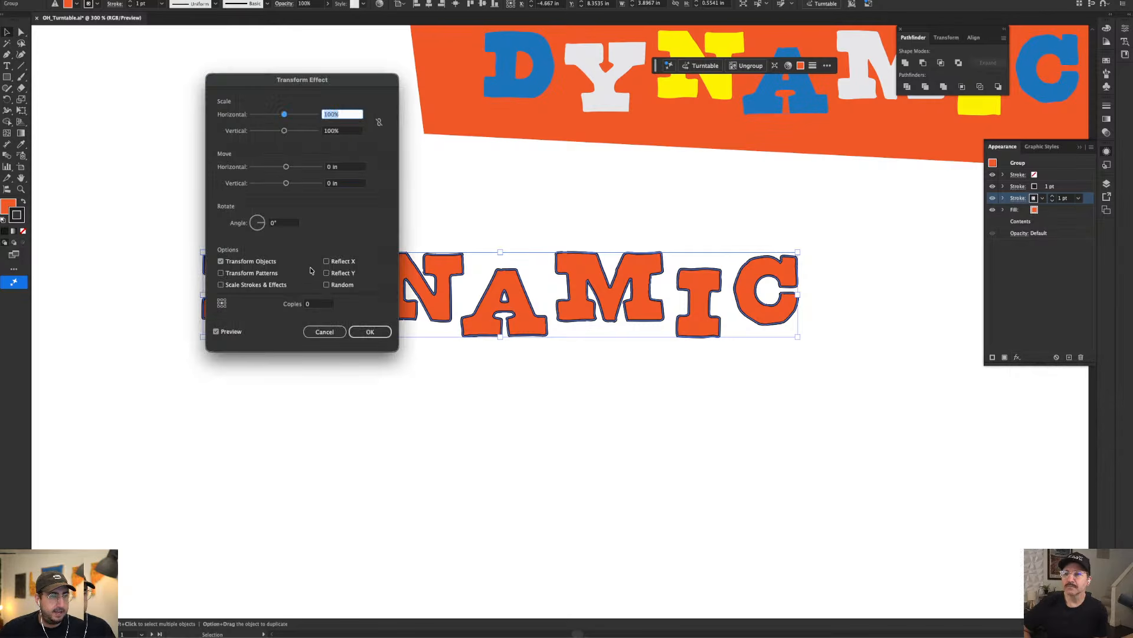
pyautogui.click(343, 168)
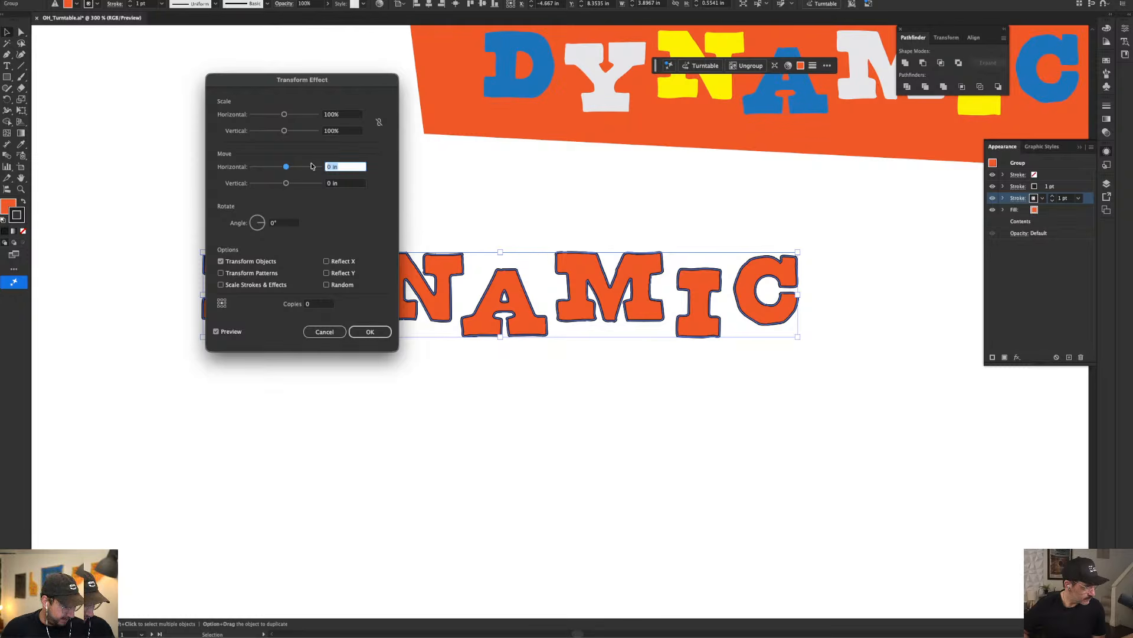
pyautogui.press('Tab')
pyautogui.write('.1')
pyautogui.press('Tab')
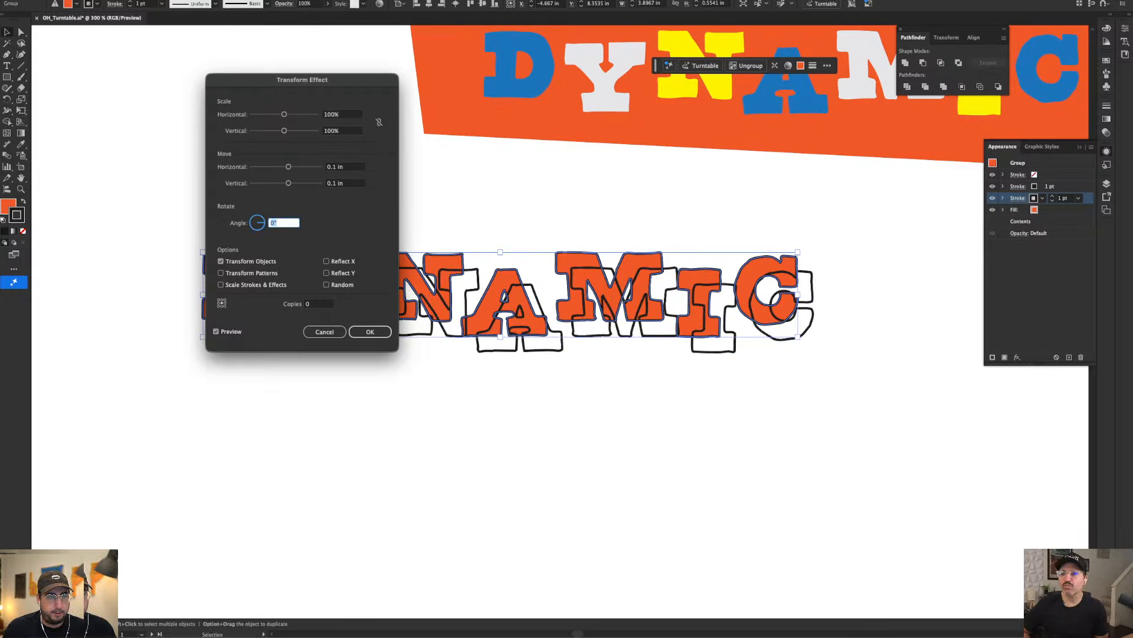
pyautogui.click(325, 332)
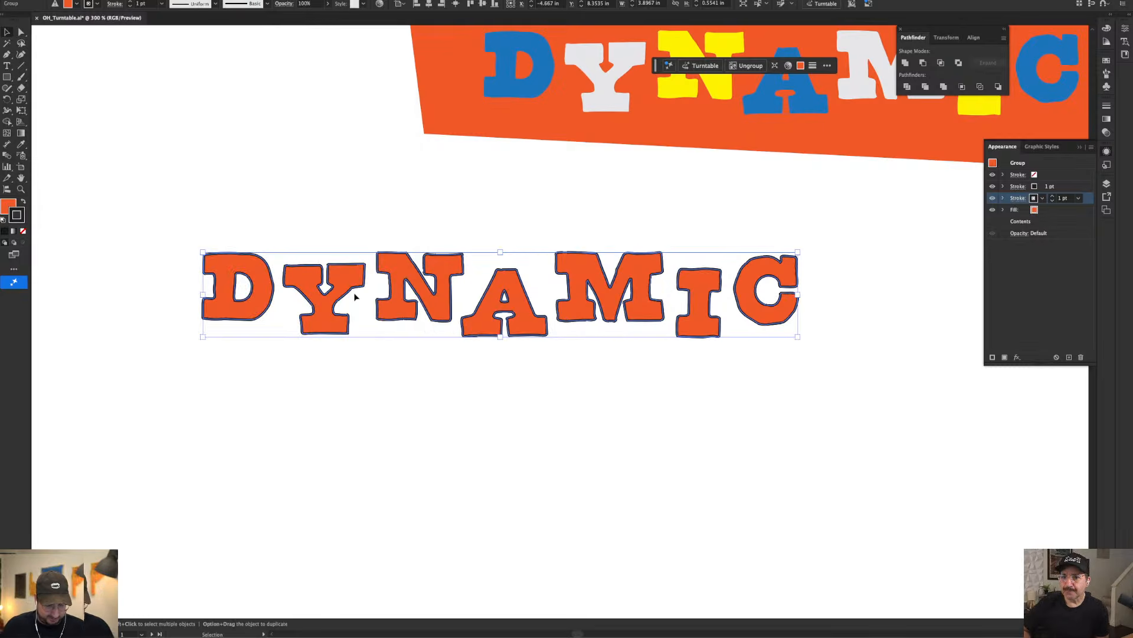
# - Set the general measurement units to Pixels in the preferences
pyautogui.press('a')
pyautogui.press('super+k')
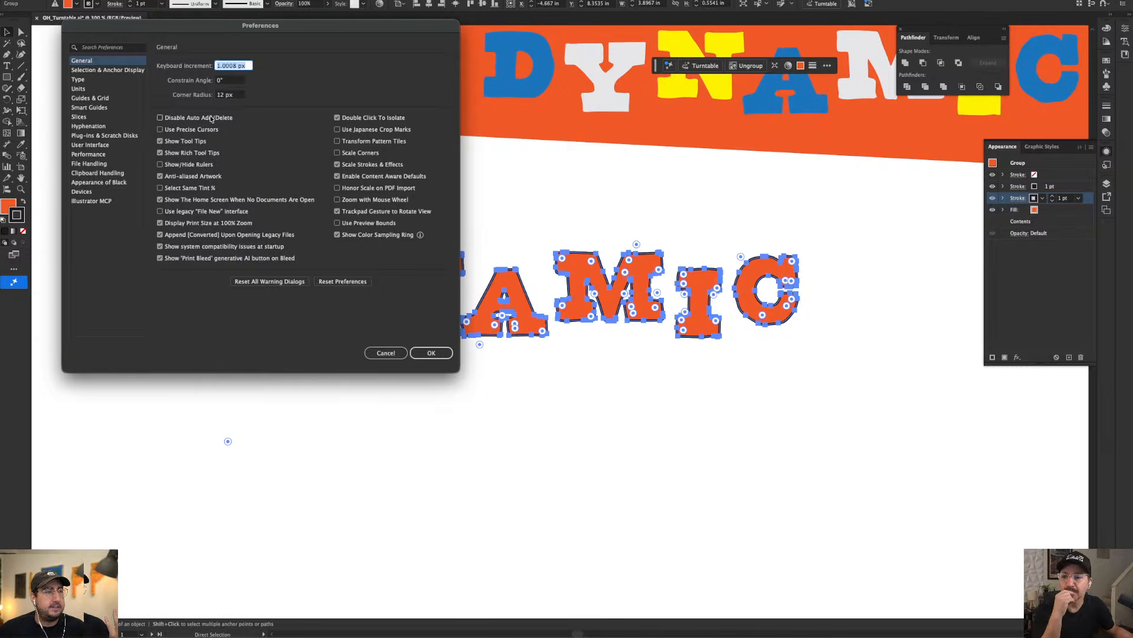
pyautogui.click(93, 88)
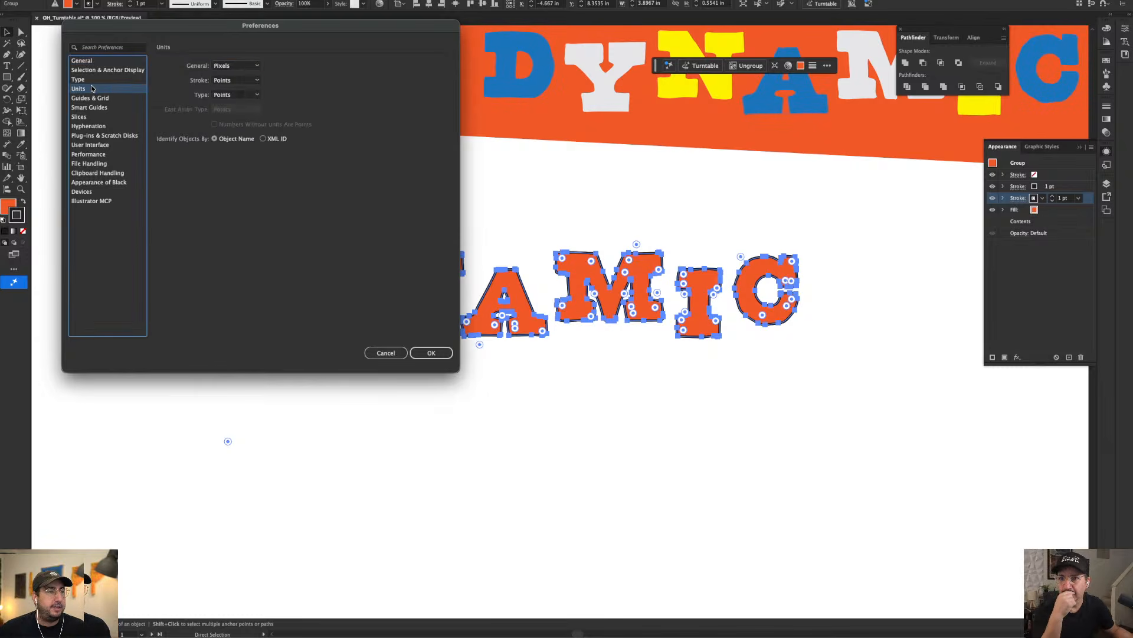
pyautogui.click(249, 65)
pyautogui.click(252, 75)
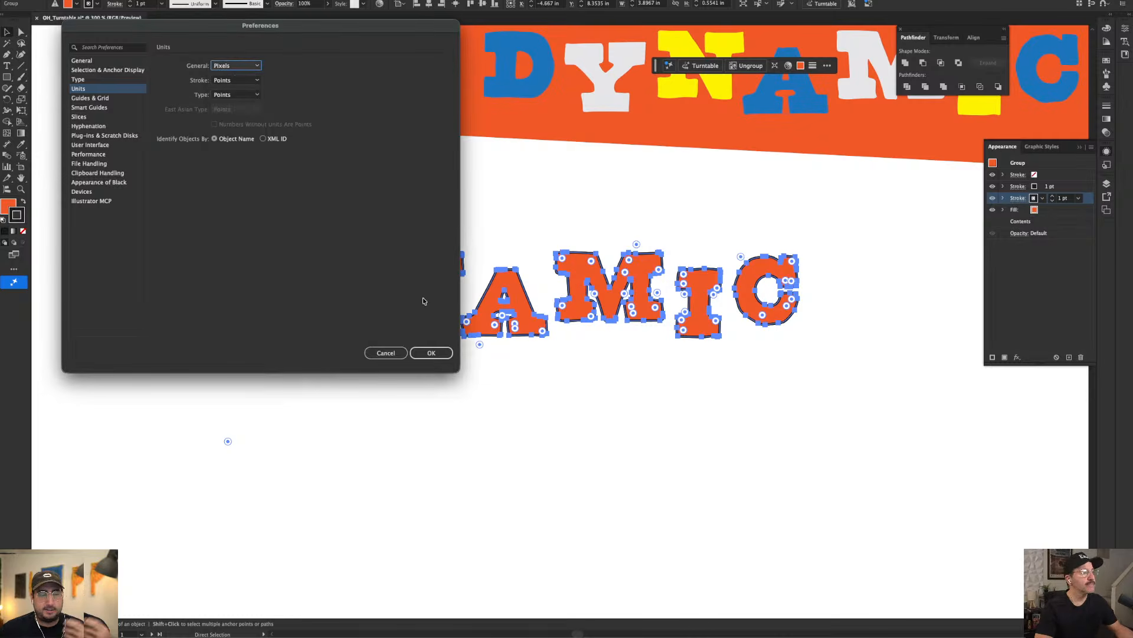
pyautogui.click(431, 354)
pyautogui.click(490, 212)
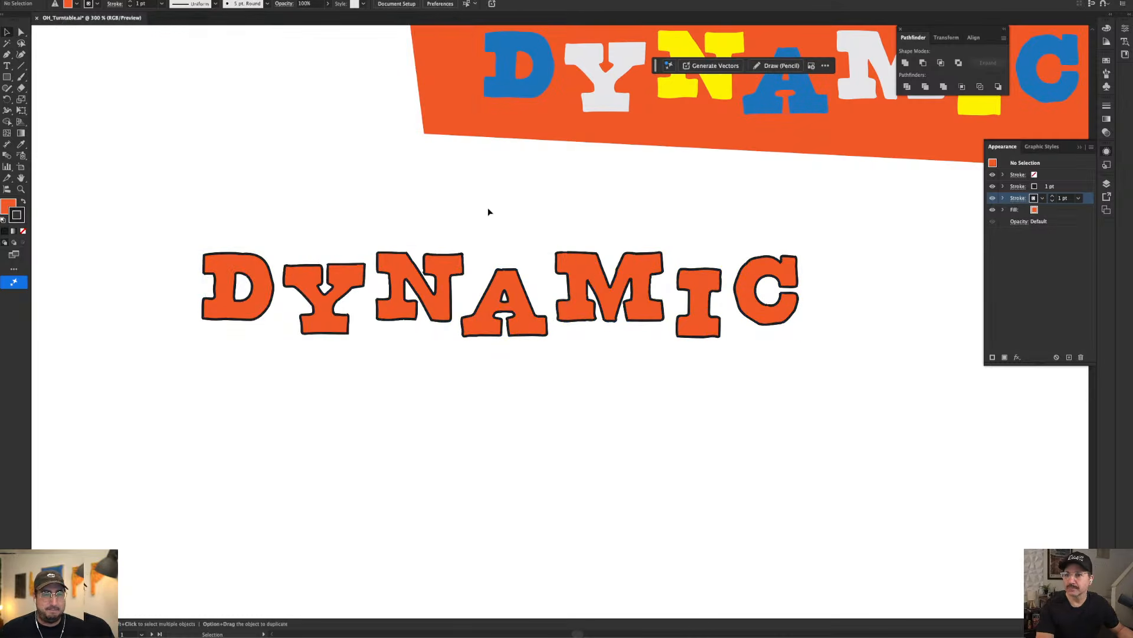
pyautogui.click(441, 255)
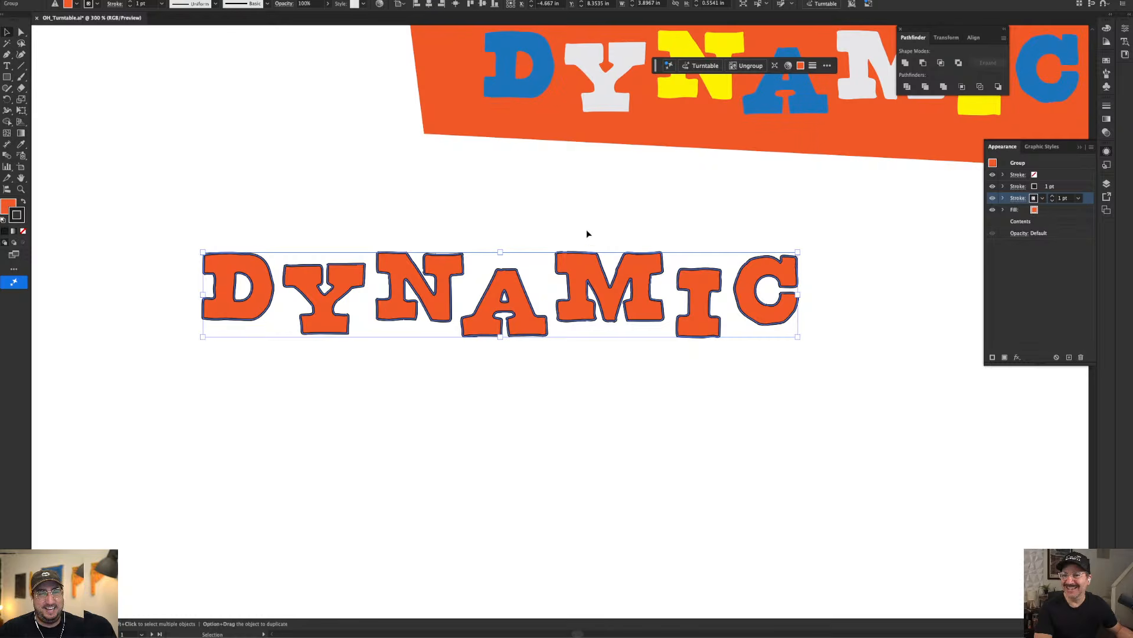
pyautogui.click(555, 223)
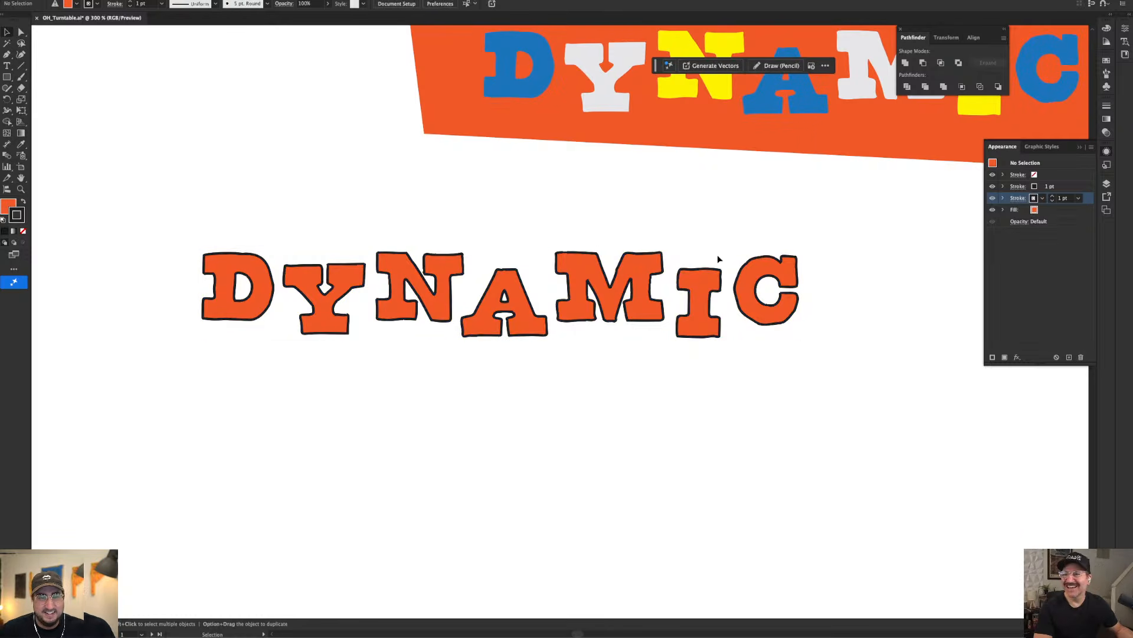
pyautogui.click(735, 273)
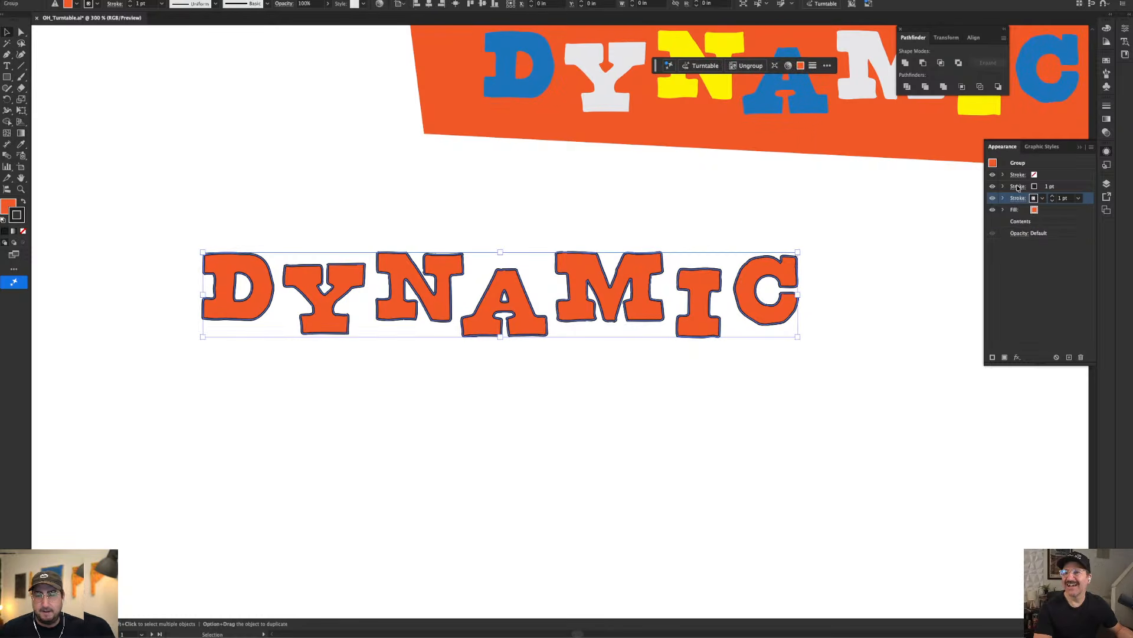
pyautogui.click(1017, 357)
pyautogui.moveTo(1056, 412)
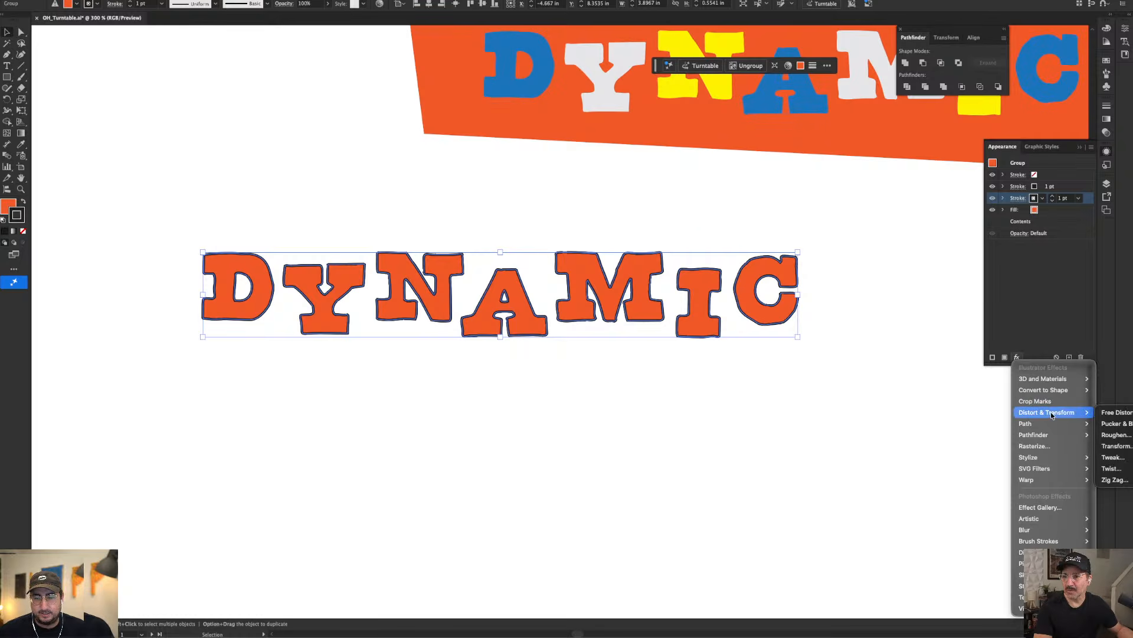
pyautogui.click(1103, 444)
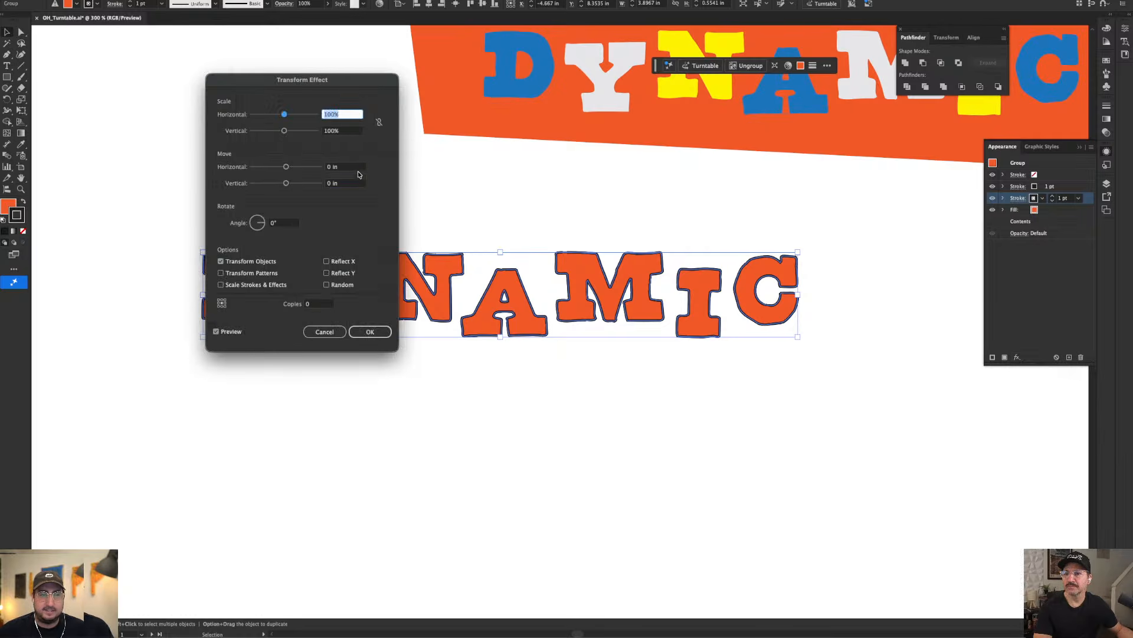
pyautogui.click(324, 332)
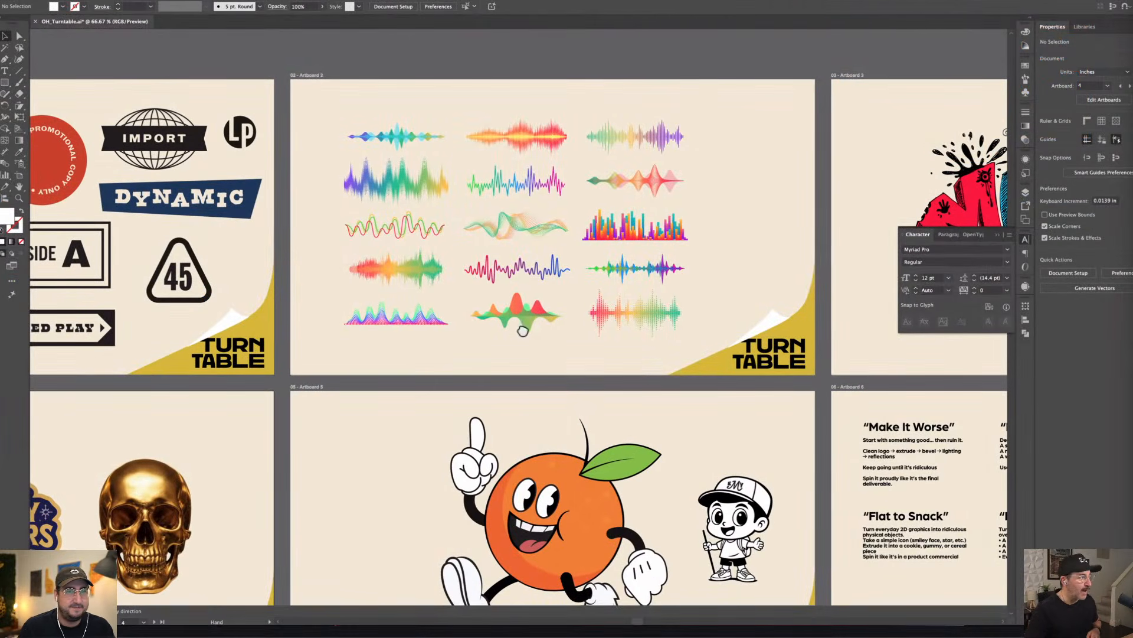
# - Inspect the Guild of Story Tellers badge in outline view and ungroup its artwork
pyautogui.moveTo(152, 434); pyautogui.dragTo(529, 297)
pyautogui.click(18, 199)
pyautogui.moveTo(383, 417); pyautogui.dragTo(541, 479)
pyautogui.moveTo(361, 457); pyautogui.dragTo(485, 459)
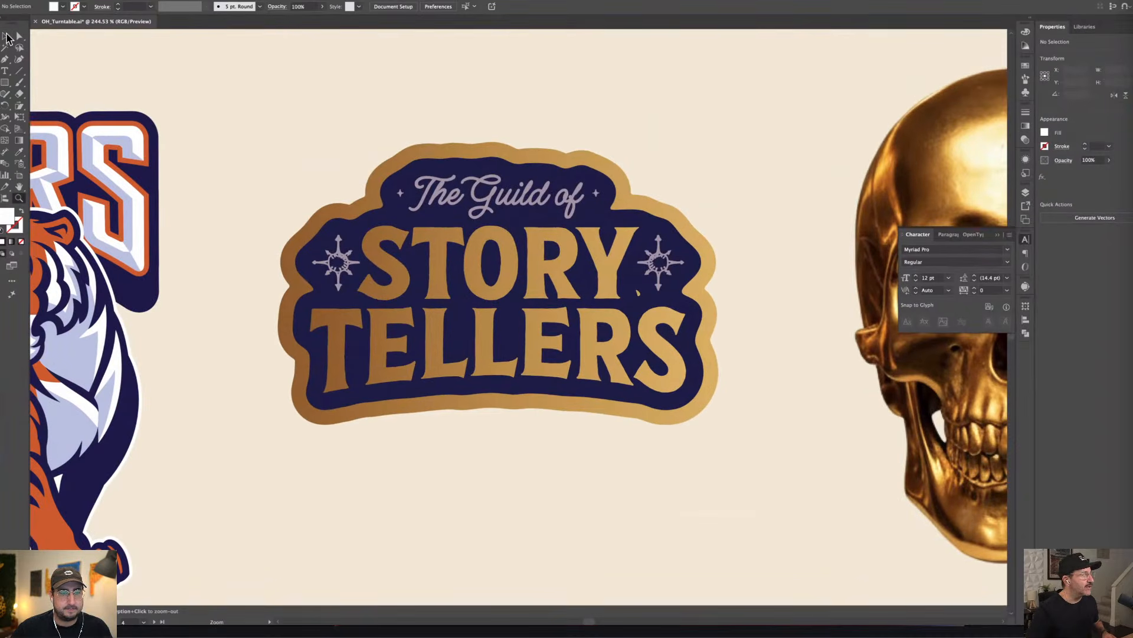
pyautogui.click(6, 38)
pyautogui.press('super+y')
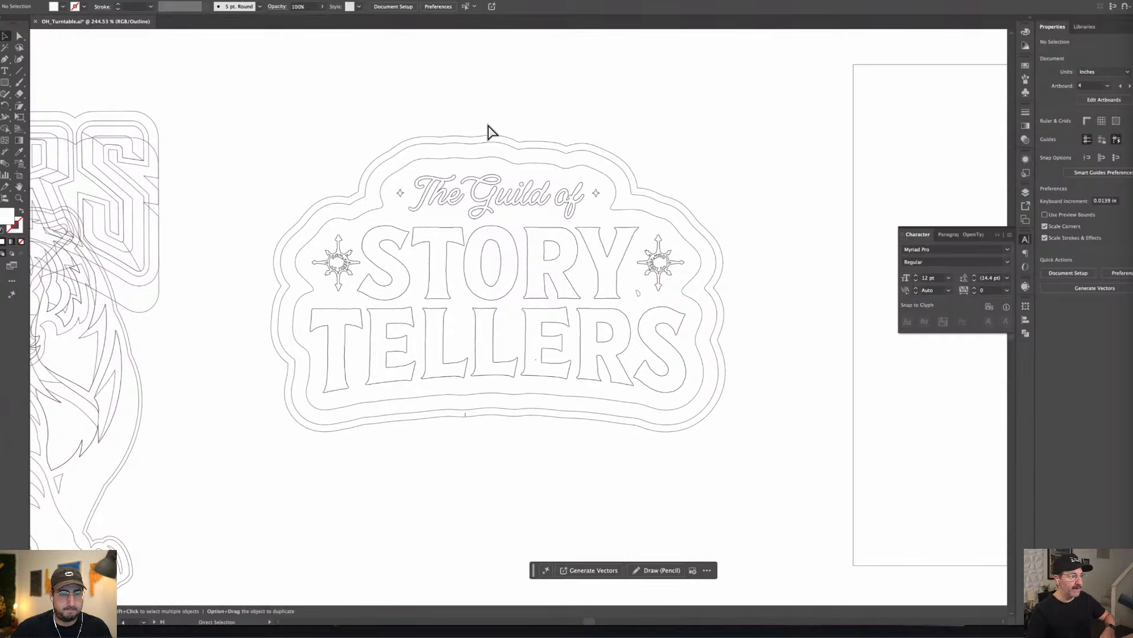
pyautogui.press('super+y')
pyautogui.click(481, 156)
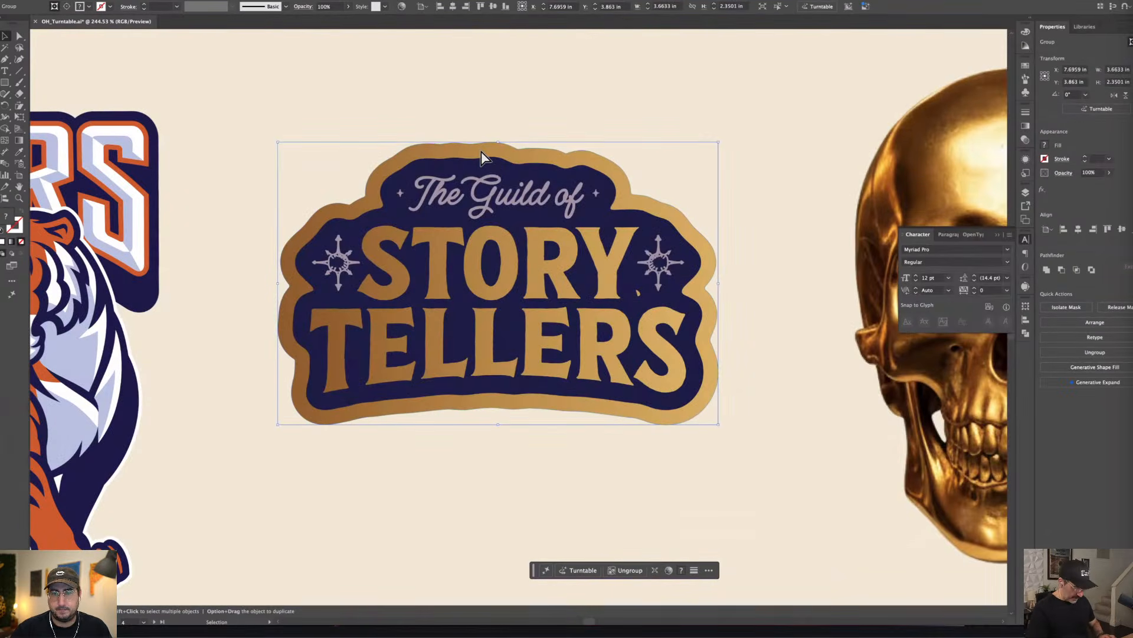
pyautogui.press('super+7')
pyautogui.click(498, 101)
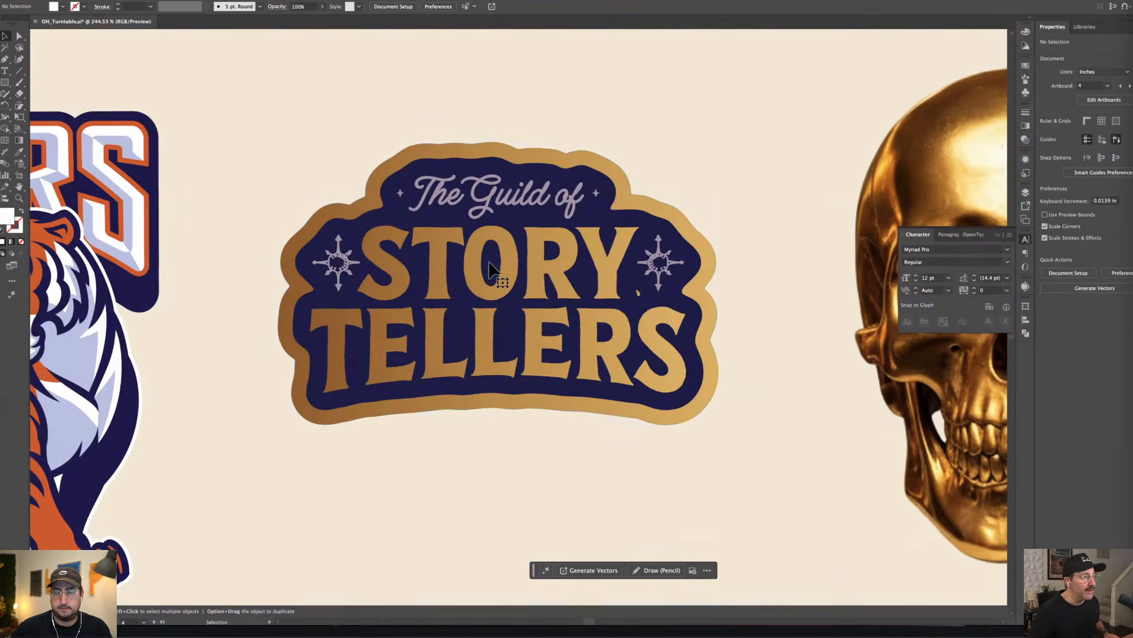
# - Examine how the Story Tellers badge is nested by isolating its clip group and selecting the gold STORY TELLERS lettering
pyautogui.click(476, 275)
pyautogui.doubleClick(475, 277)
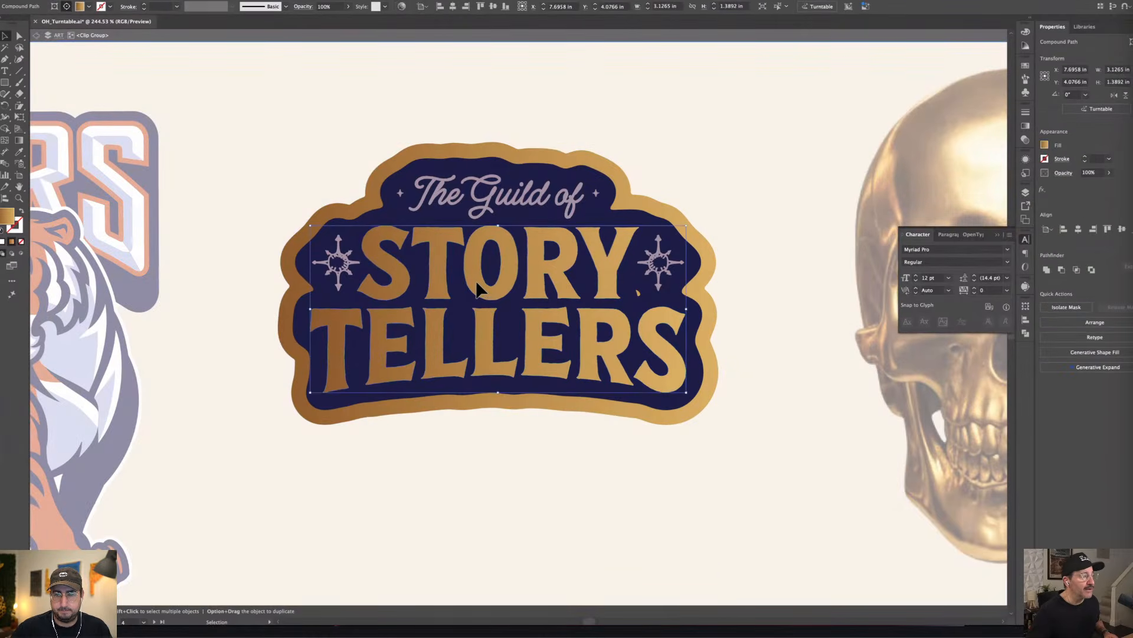
pyautogui.click(478, 289)
pyautogui.press('super+shift+a')
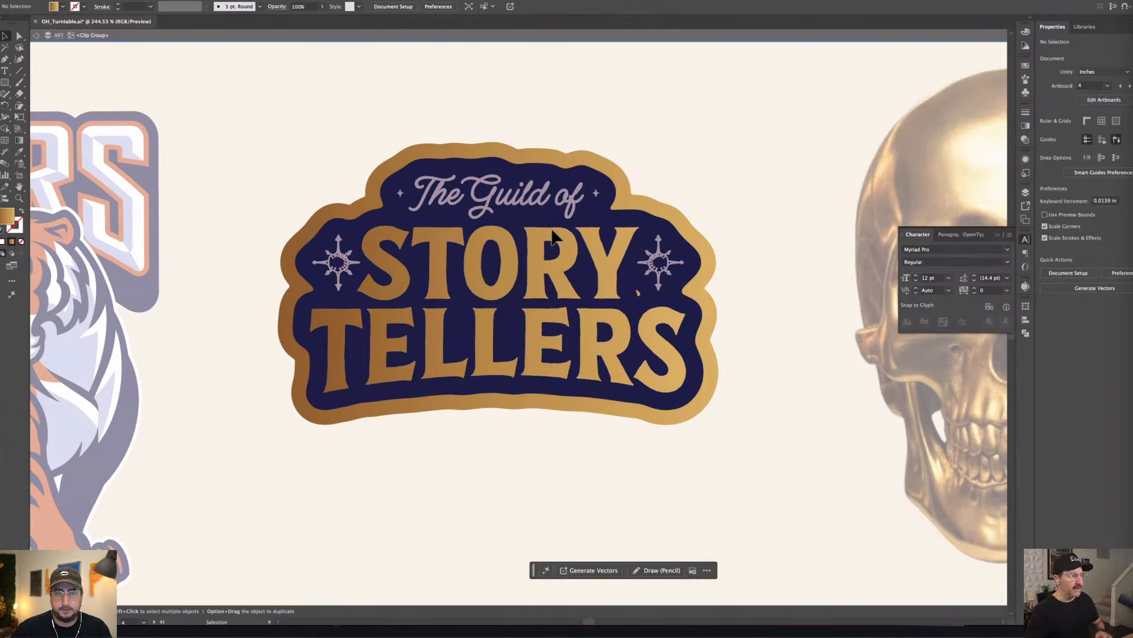
pyautogui.click(579, 36)
pyautogui.click(542, 200)
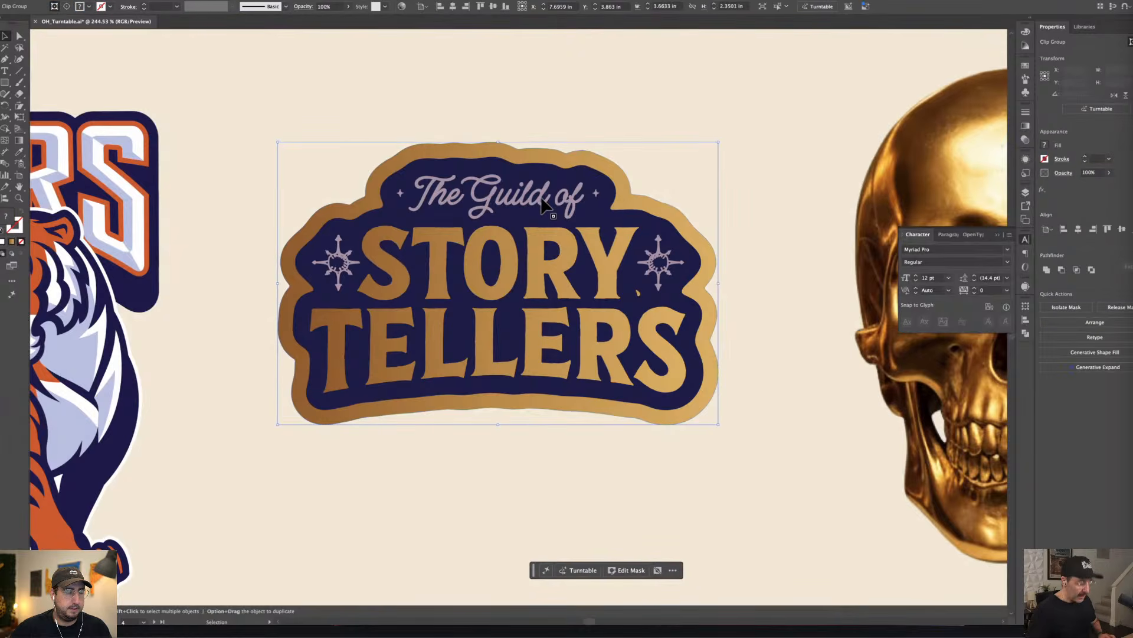
pyautogui.press('super+shift+a')
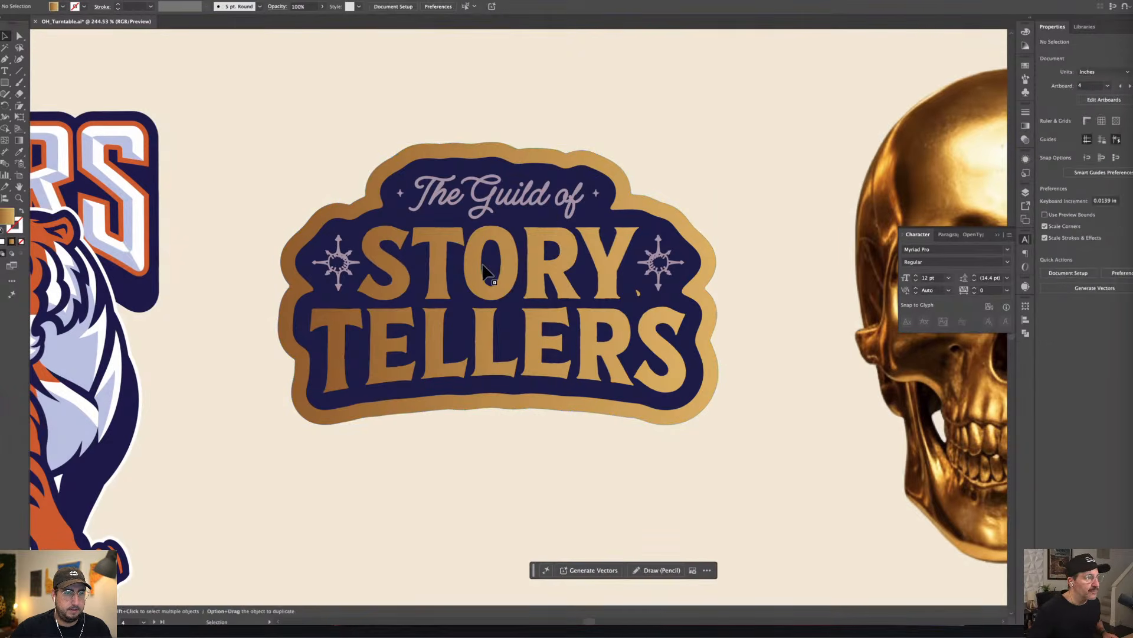
pyautogui.doubleClick(481, 279)
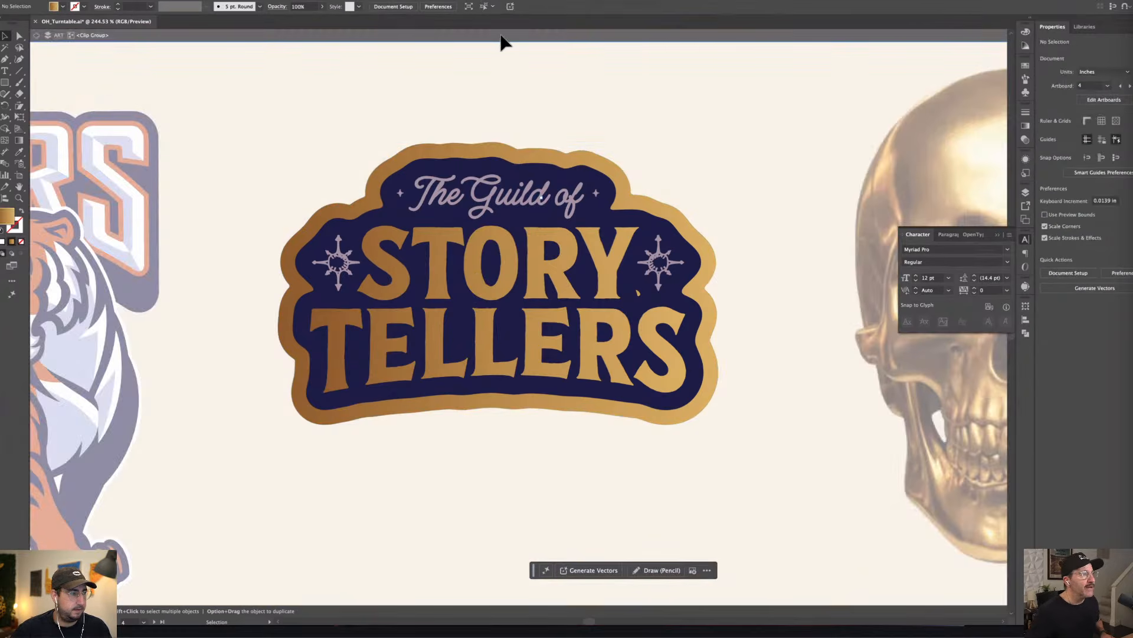
pyautogui.click(501, 36)
# - Try to ungroup the clip group that holds the Story Tellers badge
pyautogui.moveTo(498, 155)
pyautogui.mouseDown()
pyautogui.moveTo(504, 141)
pyautogui.moveTo(498, 154)
pyautogui.mouseUp()
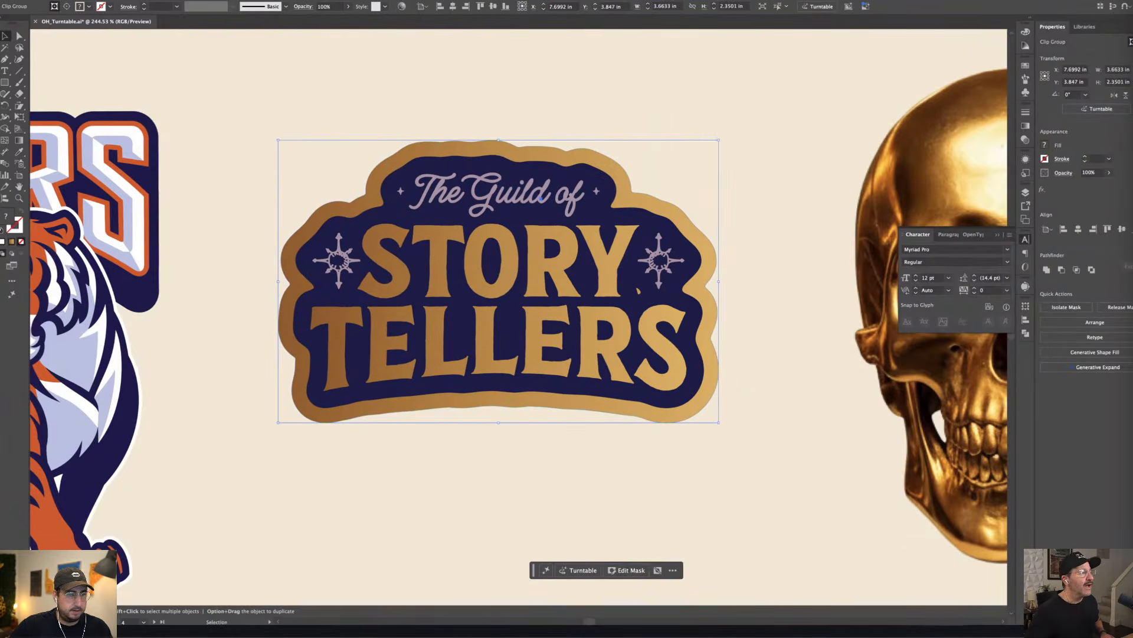
pyautogui.click(139, 0)
pyautogui.moveTo(81, 1)
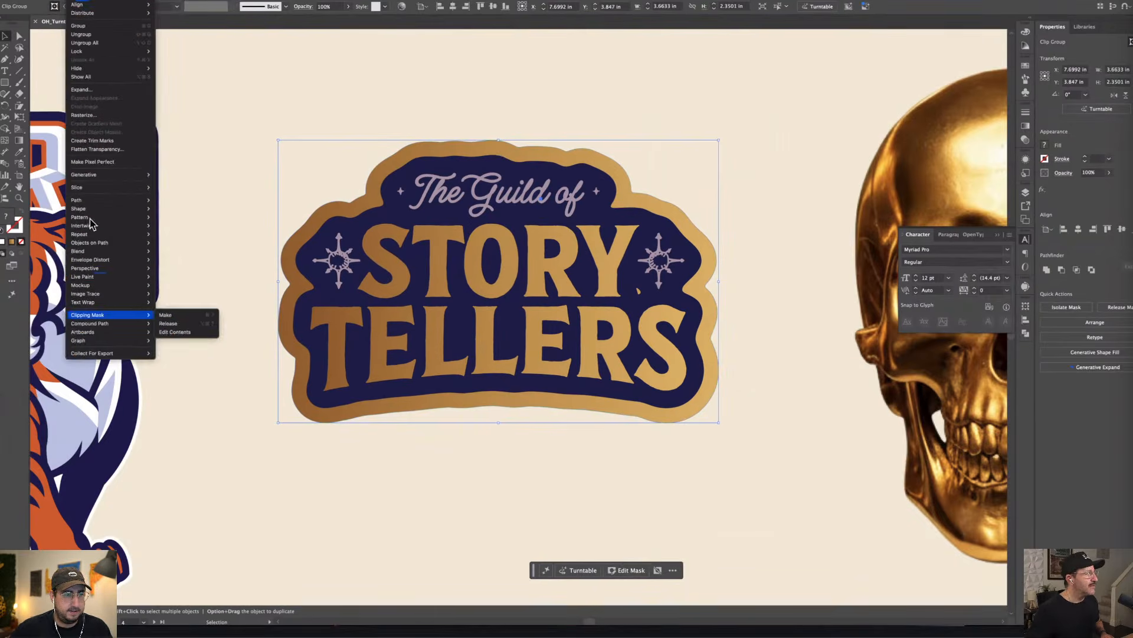
pyautogui.click(89, 34)
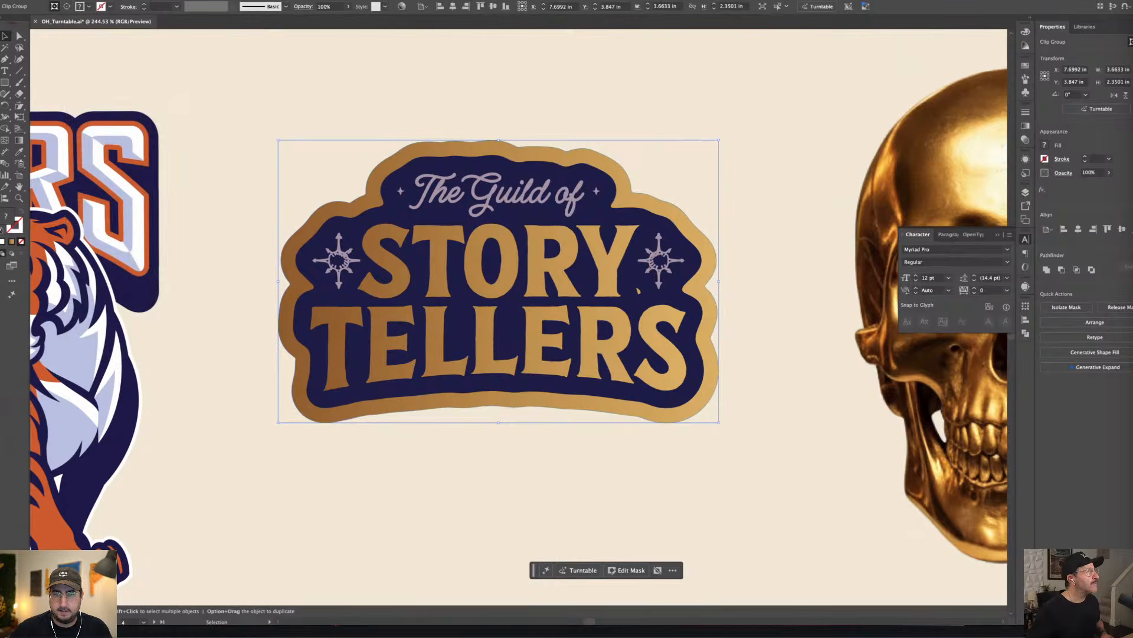
pyautogui.click(81, 0)
pyautogui.click(86, 34)
pyautogui.click(82, 1)
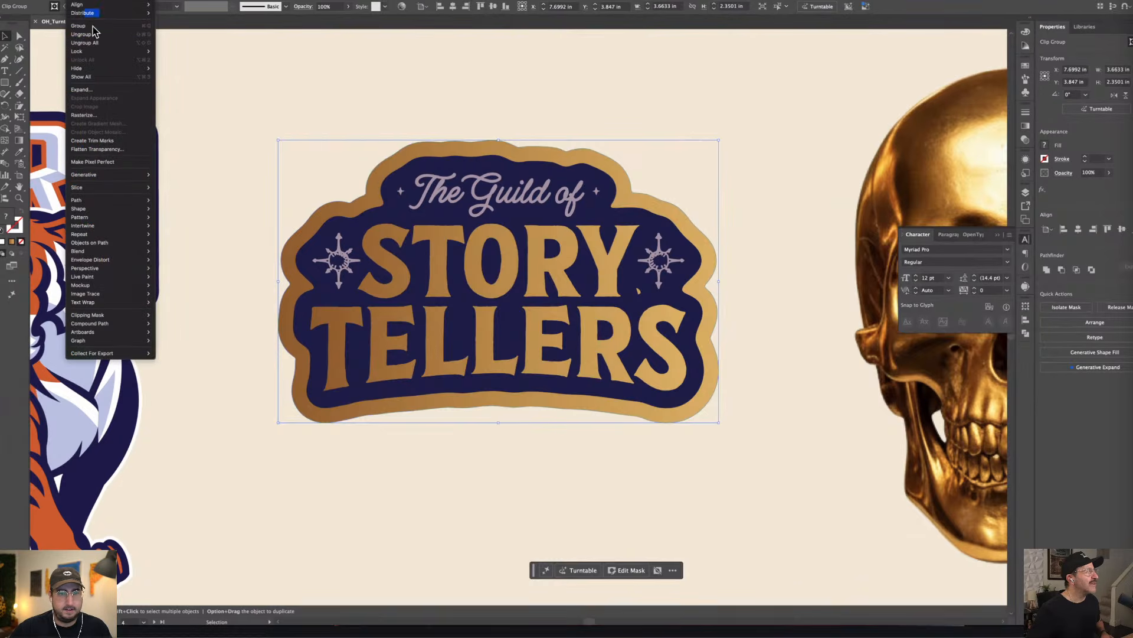
pyautogui.click(93, 34)
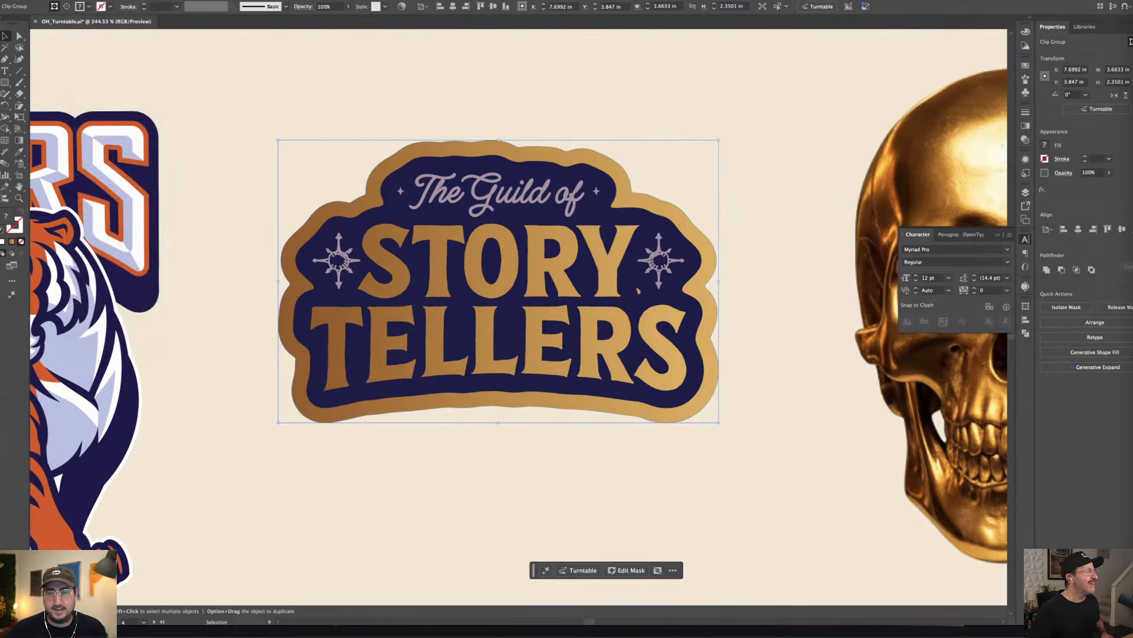
pyautogui.click(83, 1)
pyautogui.click(431, 138)
pyautogui.click(395, 109)
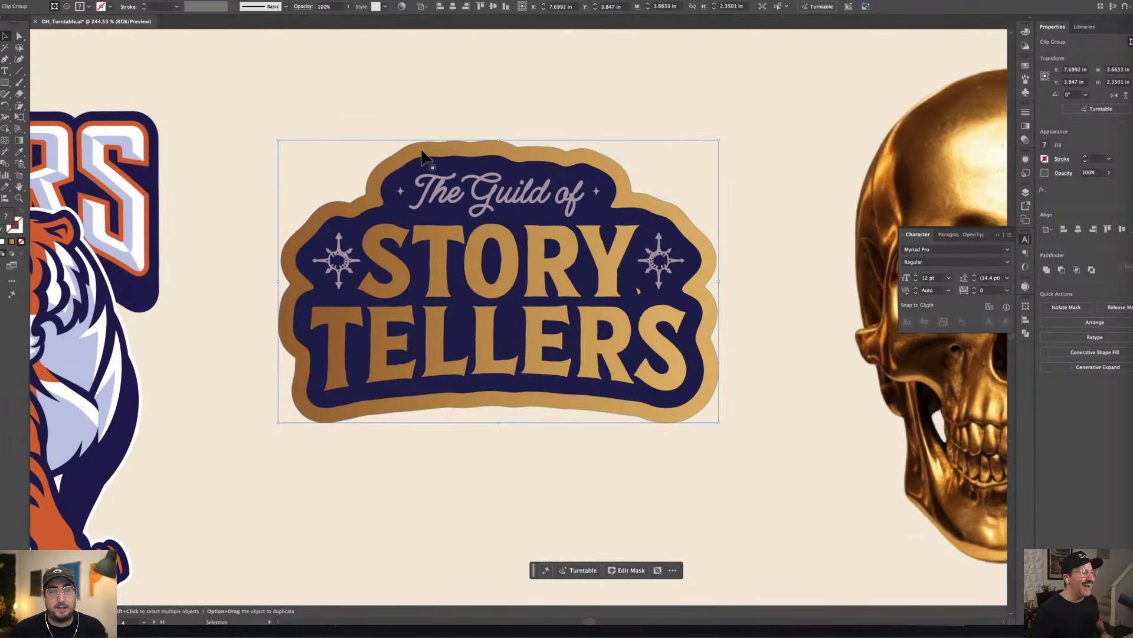
# - Isolate the badge's clip group and apply the AI_BevelShadow_1 SVG filter to the gold STORY TELLERS lettering
pyautogui.click(439, 246)
pyautogui.doubleClick(438, 246)
pyautogui.click(440, 248)
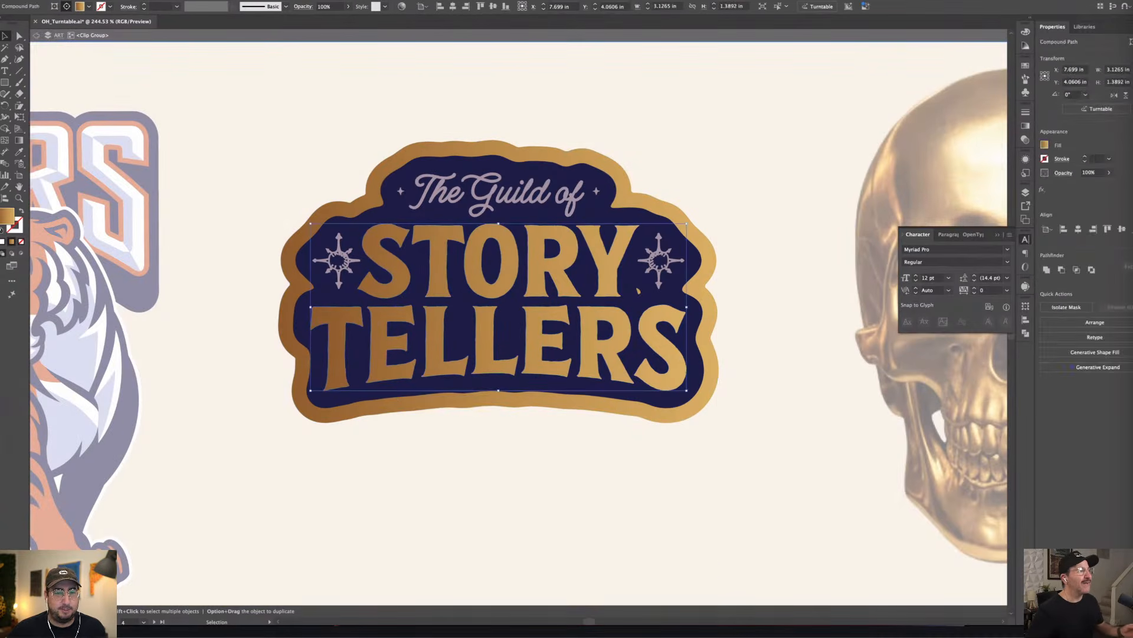
pyautogui.click(144, 0)
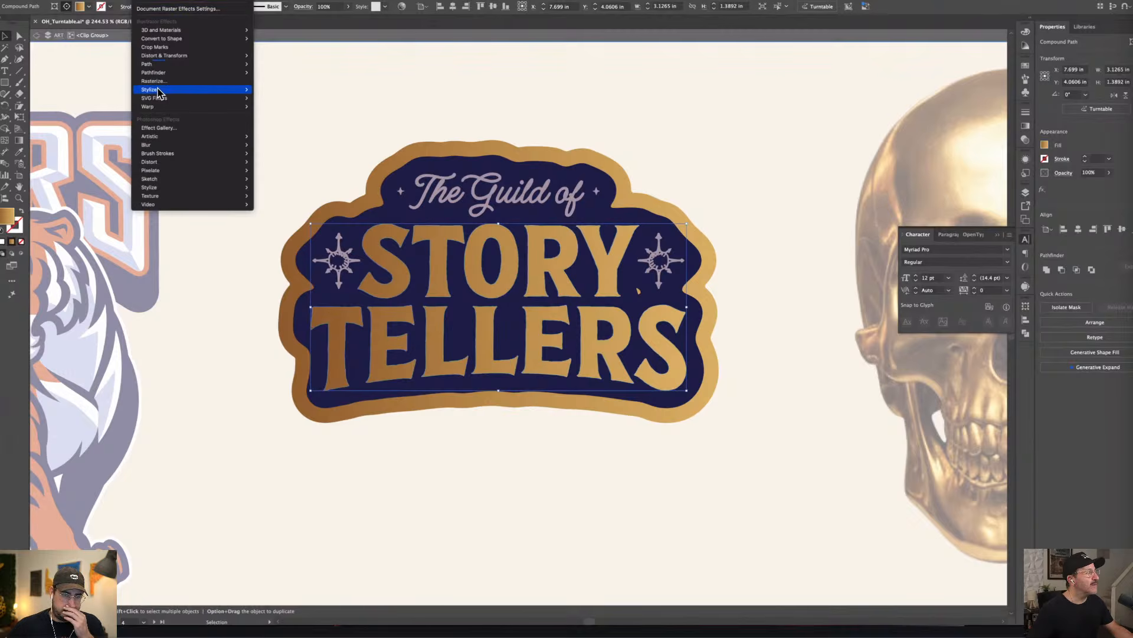
pyautogui.moveTo(190, 92)
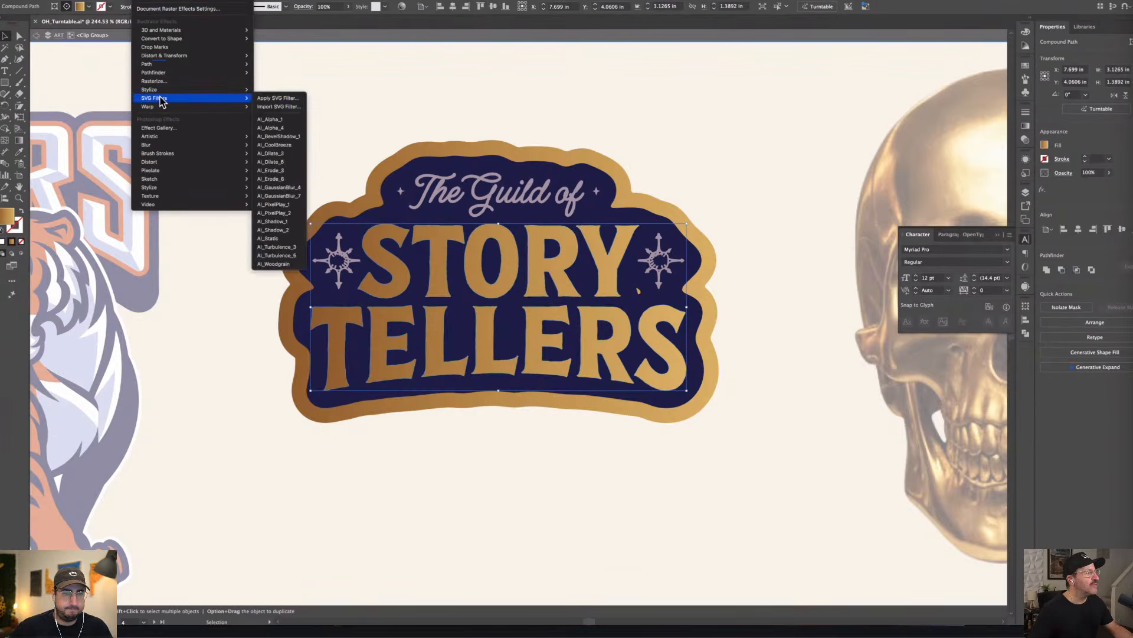
pyautogui.click(281, 137)
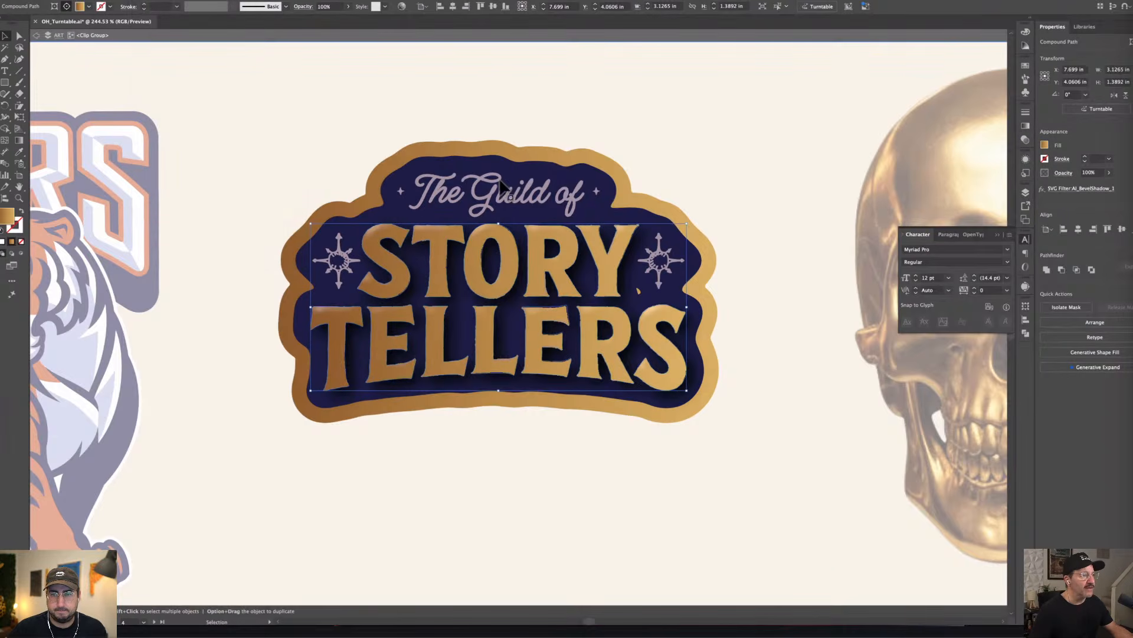
pyautogui.click(564, 127)
pyautogui.click(533, 204)
pyautogui.doubleClick(532, 198)
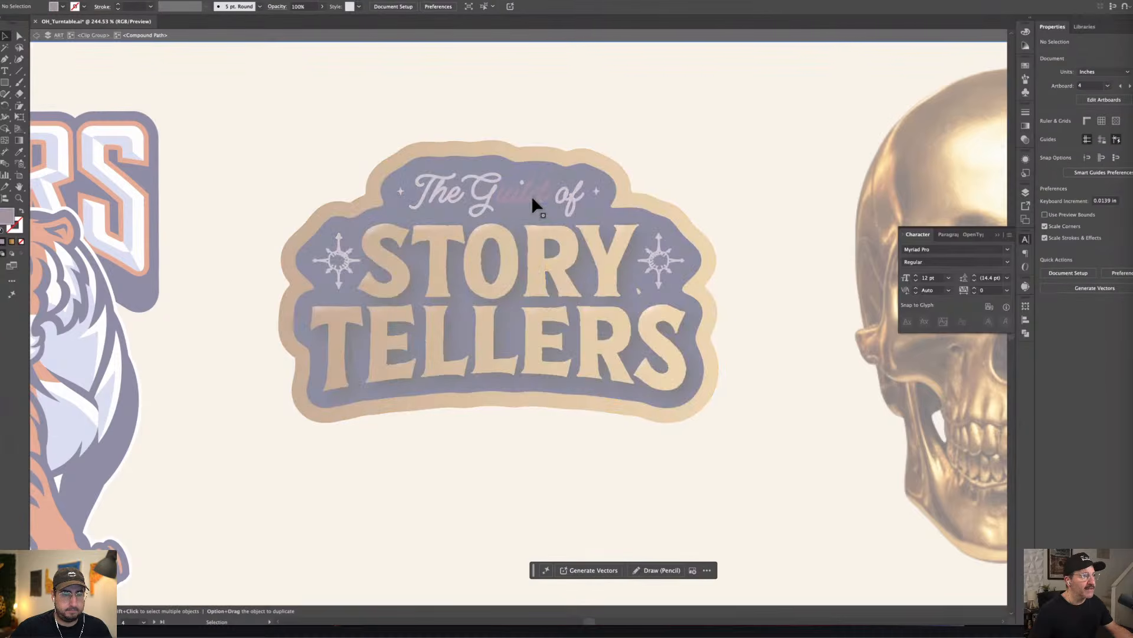
pyautogui.click(496, 32)
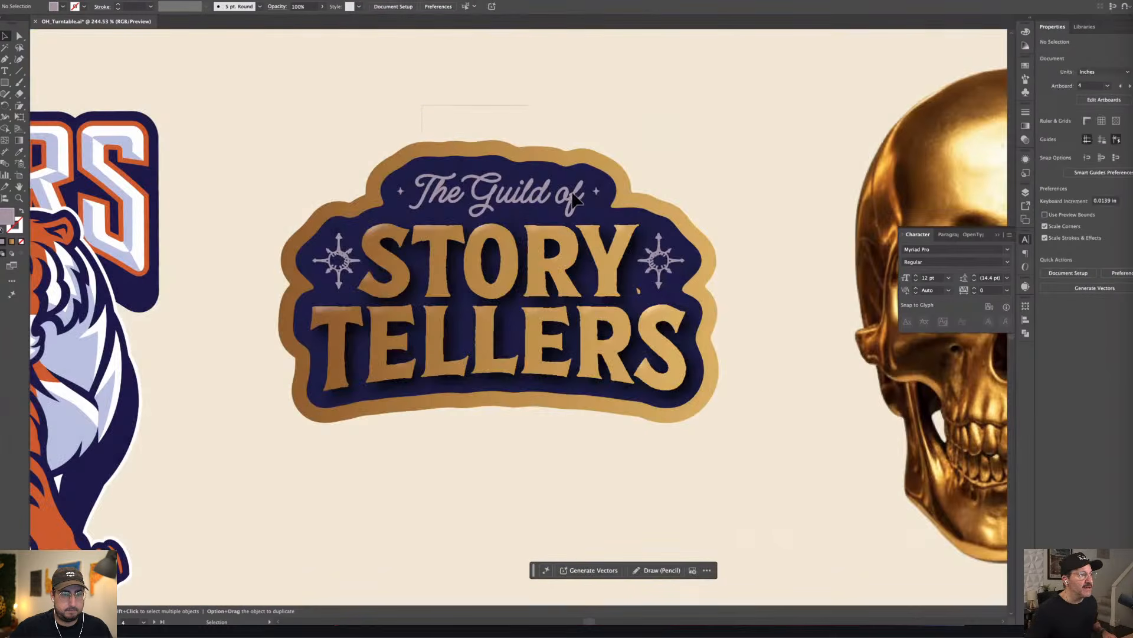
# - Isolate the gold background shape inside the Story Tellers badge's clip group and apply the AI_Woodgrain SVG filter to it
pyautogui.click(586, 202)
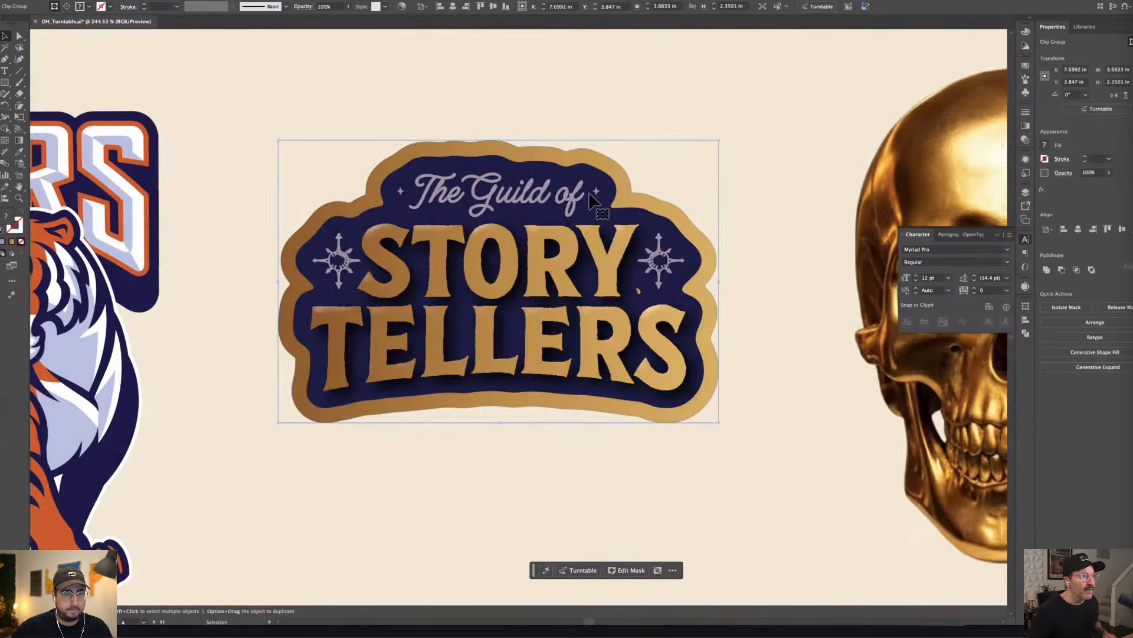
pyautogui.click(626, 147)
pyautogui.click(612, 171)
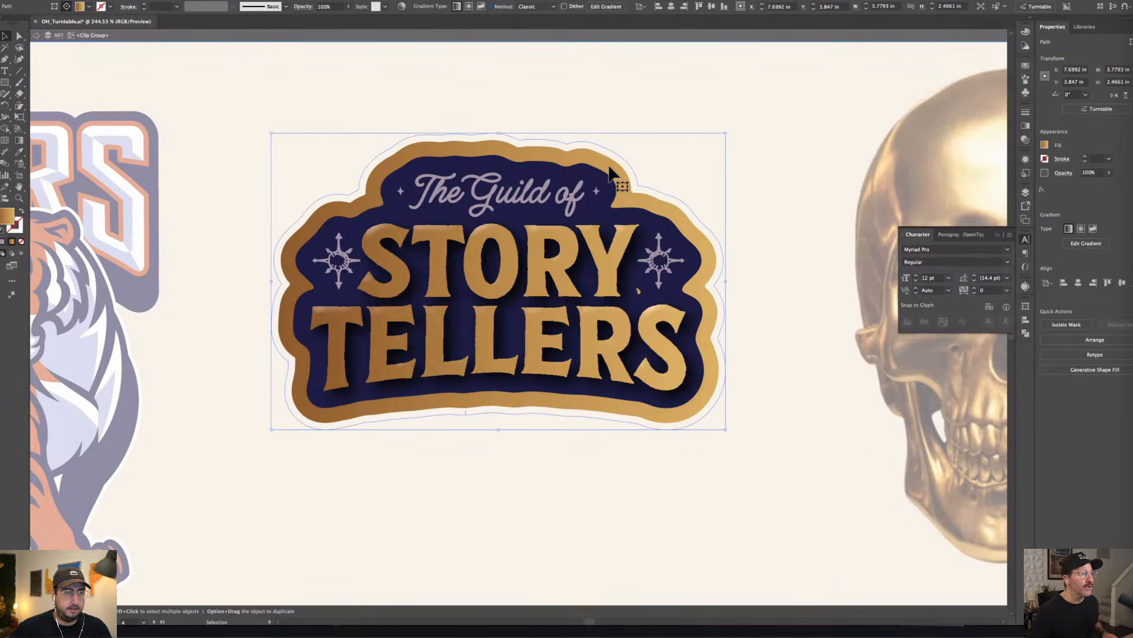
pyautogui.doubleClick(610, 169)
pyautogui.click(96, 0)
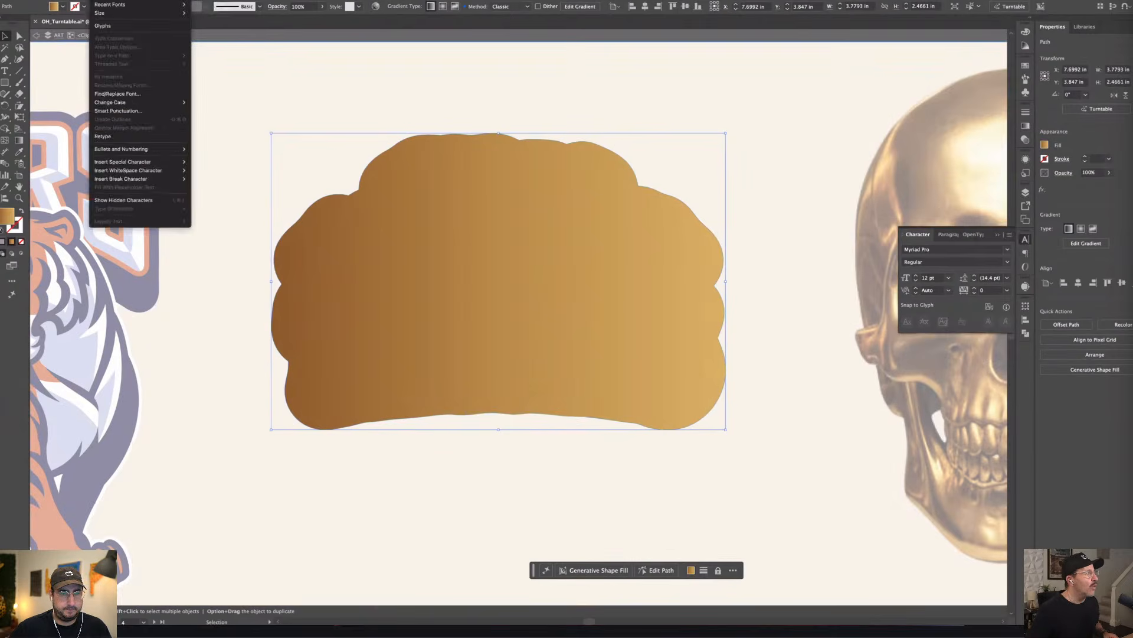
pyautogui.moveTo(182, 0)
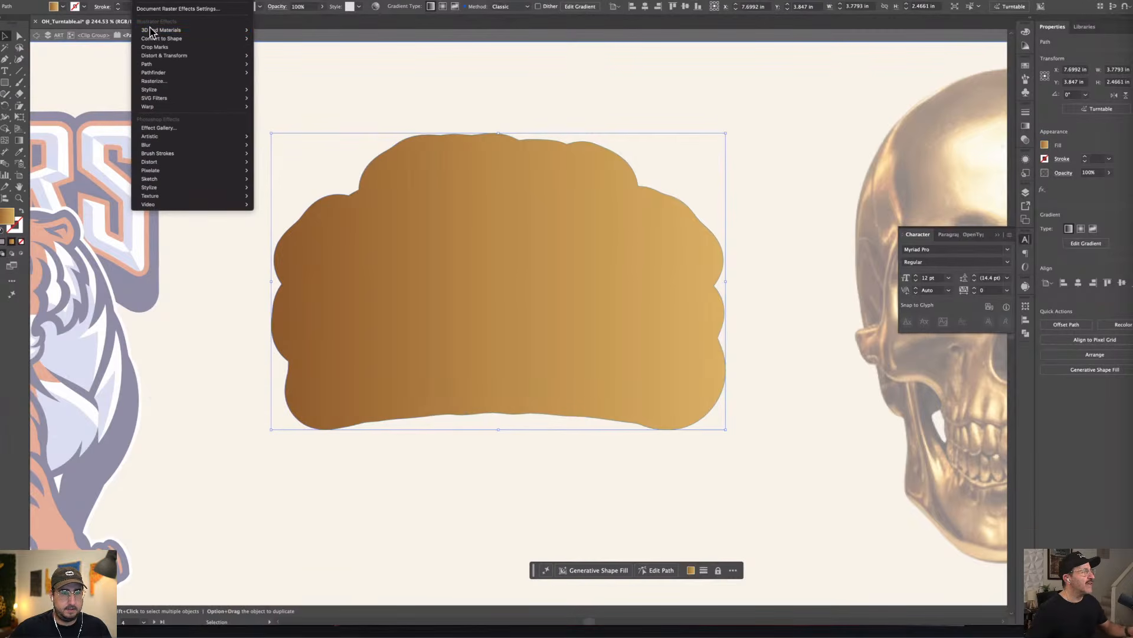
pyautogui.moveTo(159, 103)
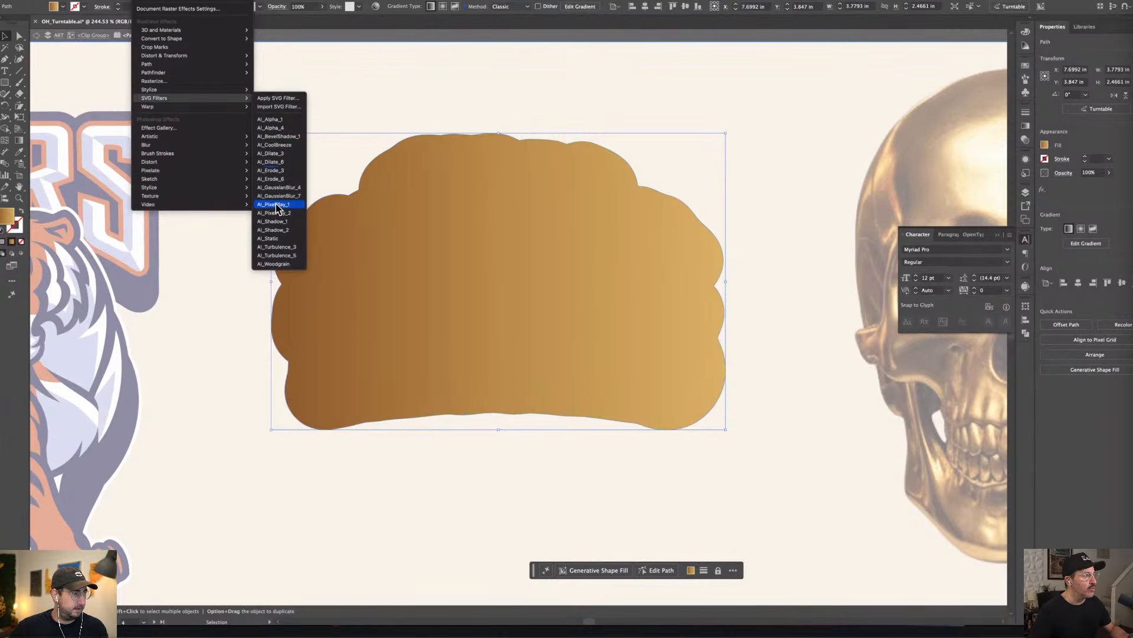
pyautogui.click(272, 264)
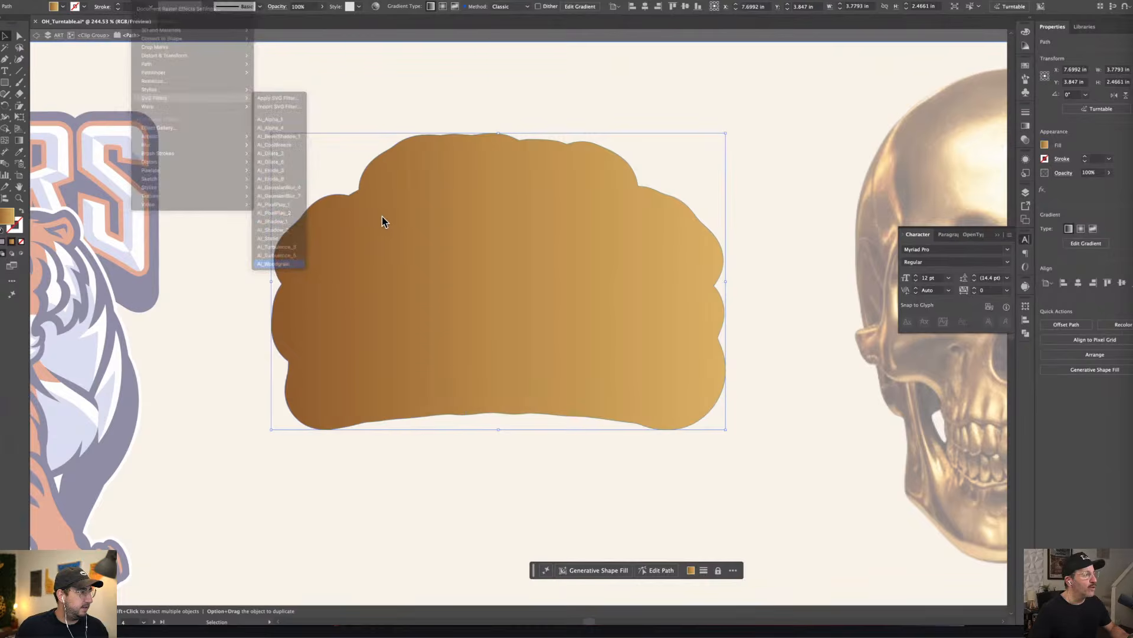
pyautogui.click(440, 39)
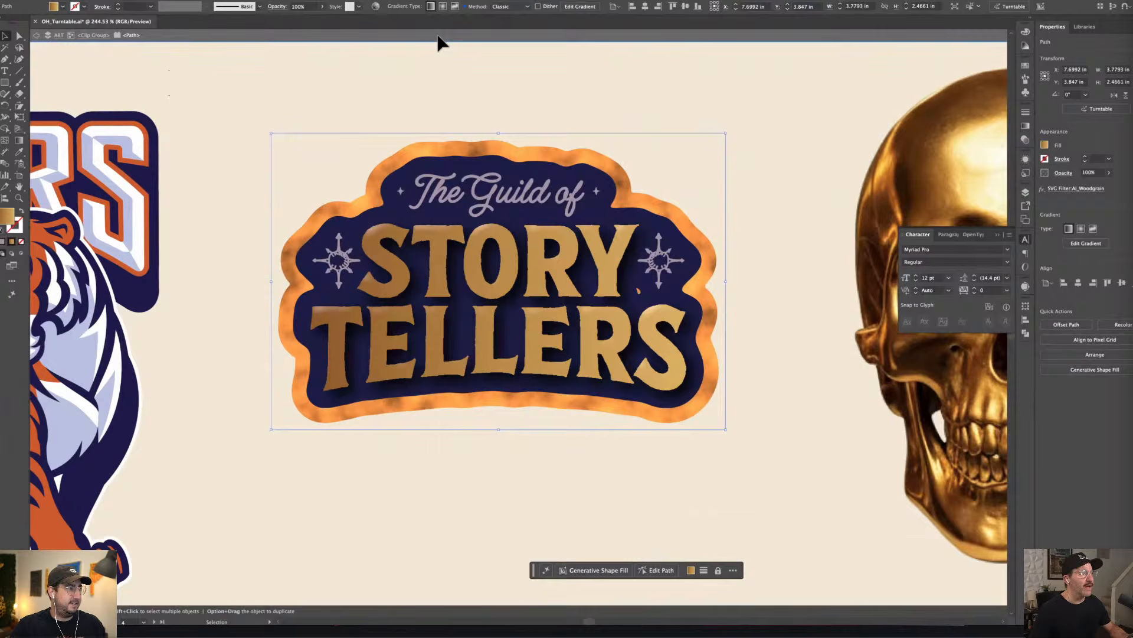
# - Select the whole Story Tellers badge and expand its appearance
pyautogui.click(455, 82)
pyautogui.moveTo(270, 97); pyautogui.dragTo(781, 488)
pyautogui.click(82, 1)
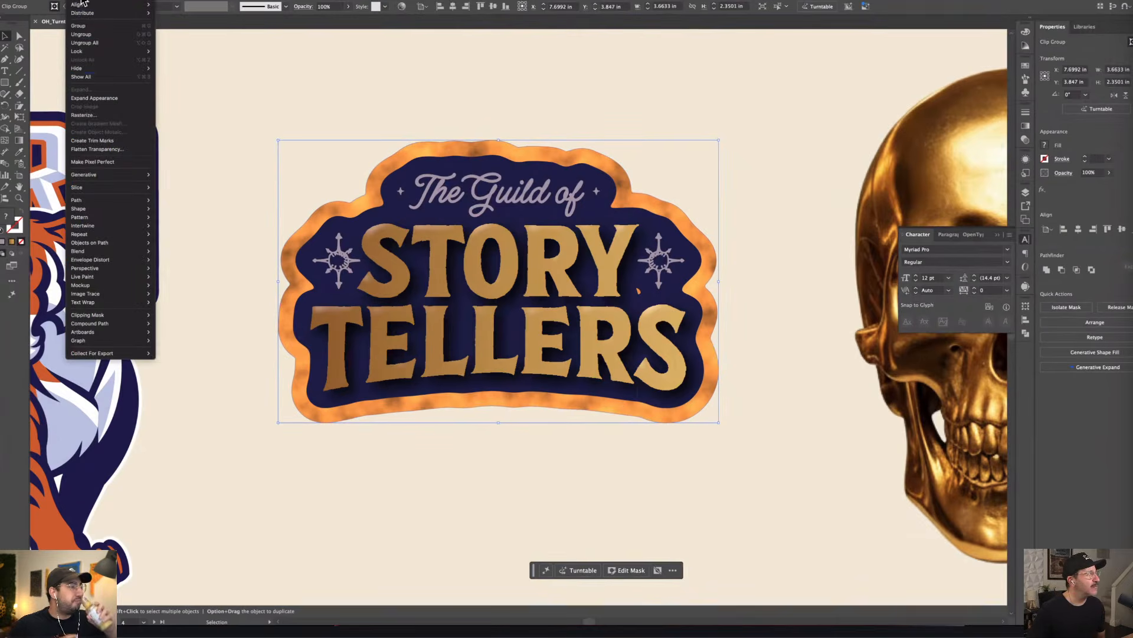
pyautogui.click(92, 99)
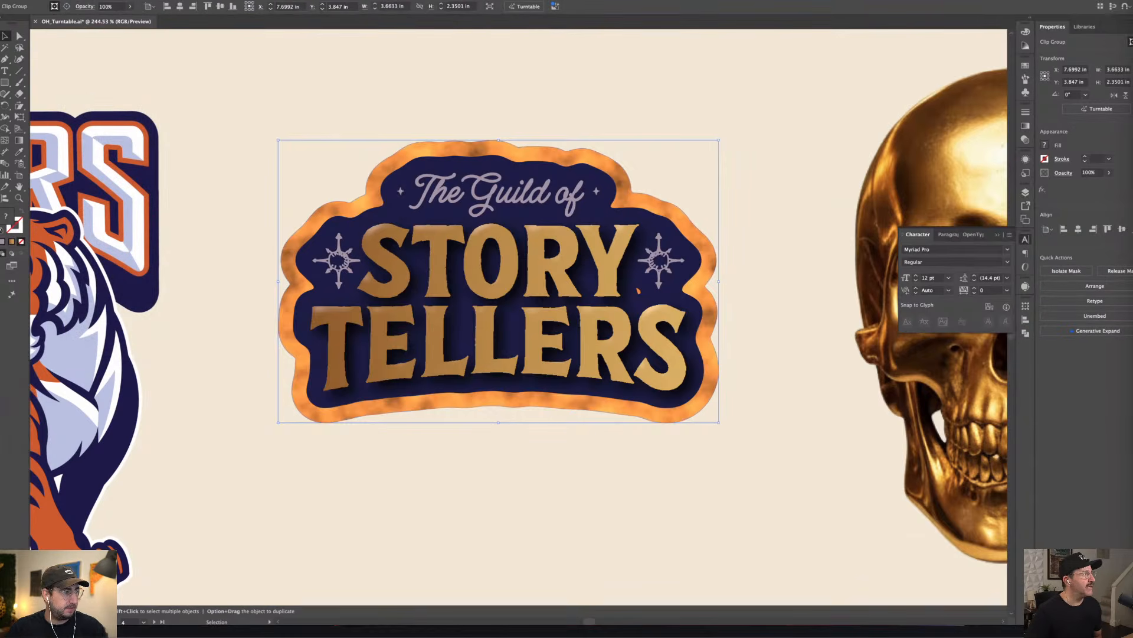
# - Expand the Story Tellers badge's clip group three times in a row and deselect it
pyautogui.click(80, 1)
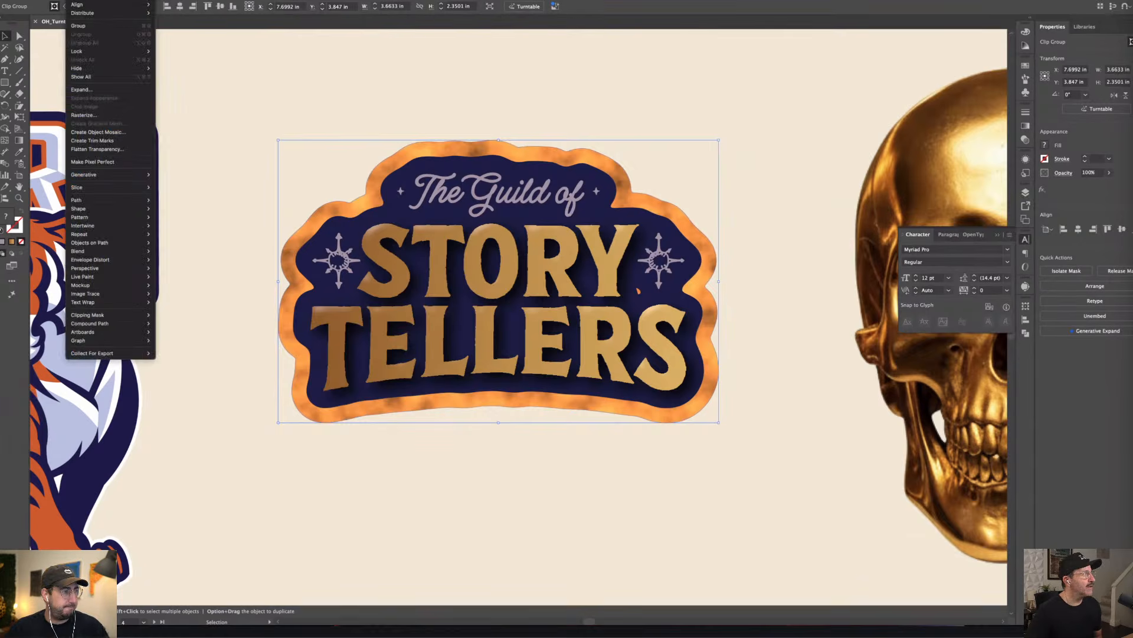
pyautogui.click(100, 90)
pyautogui.click(79, 0)
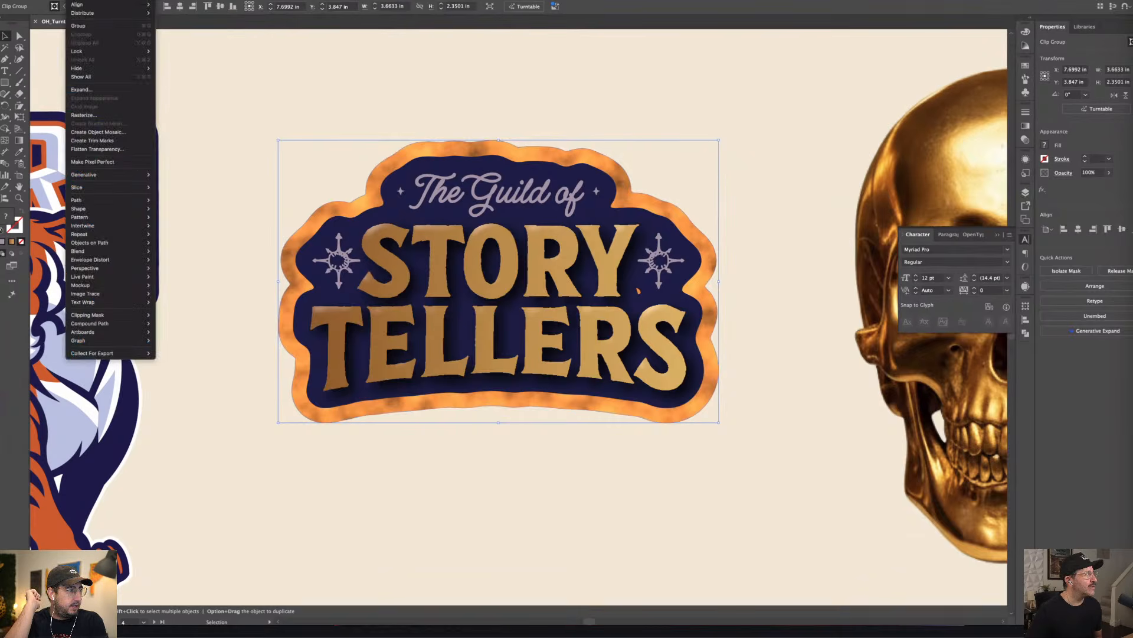
pyautogui.click(96, 89)
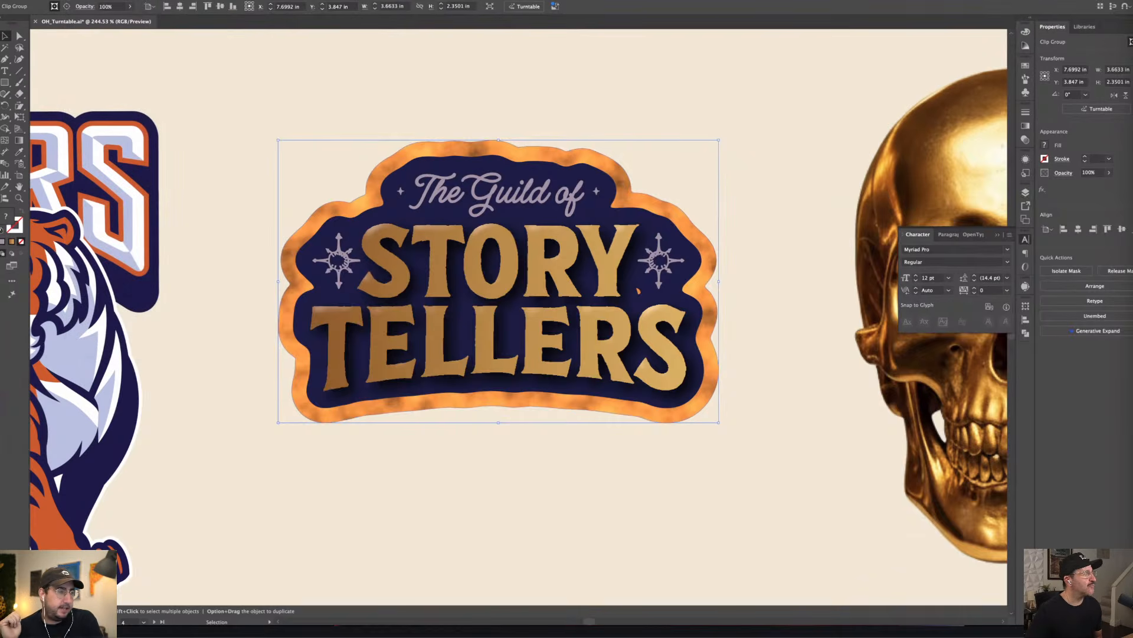
pyautogui.click(79, 1)
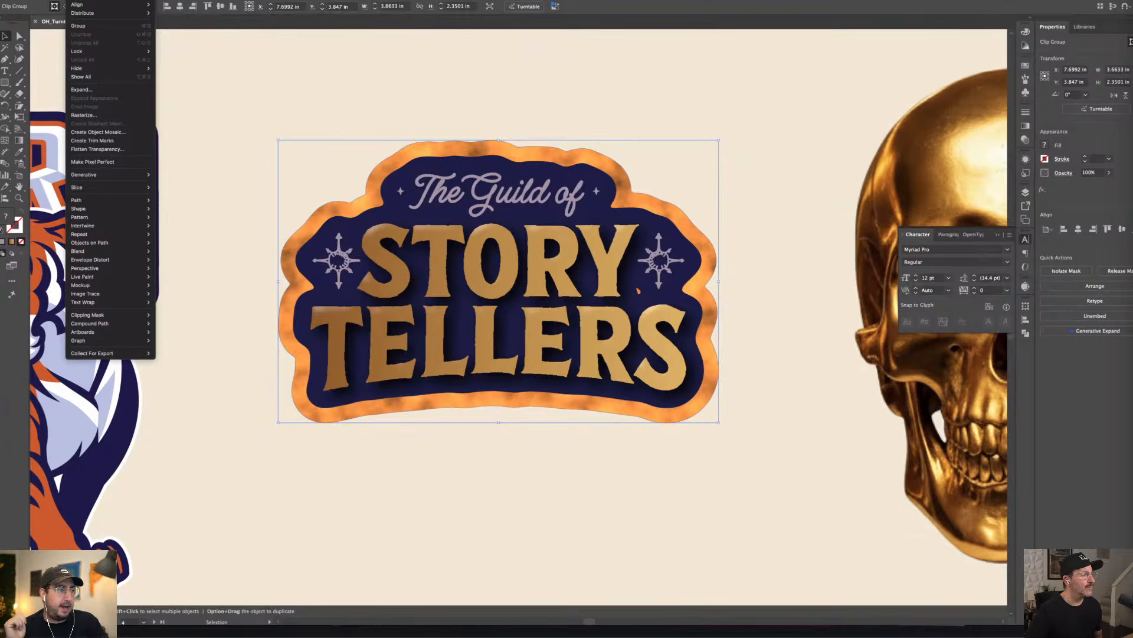
pyautogui.click(88, 89)
pyautogui.click(318, 127)
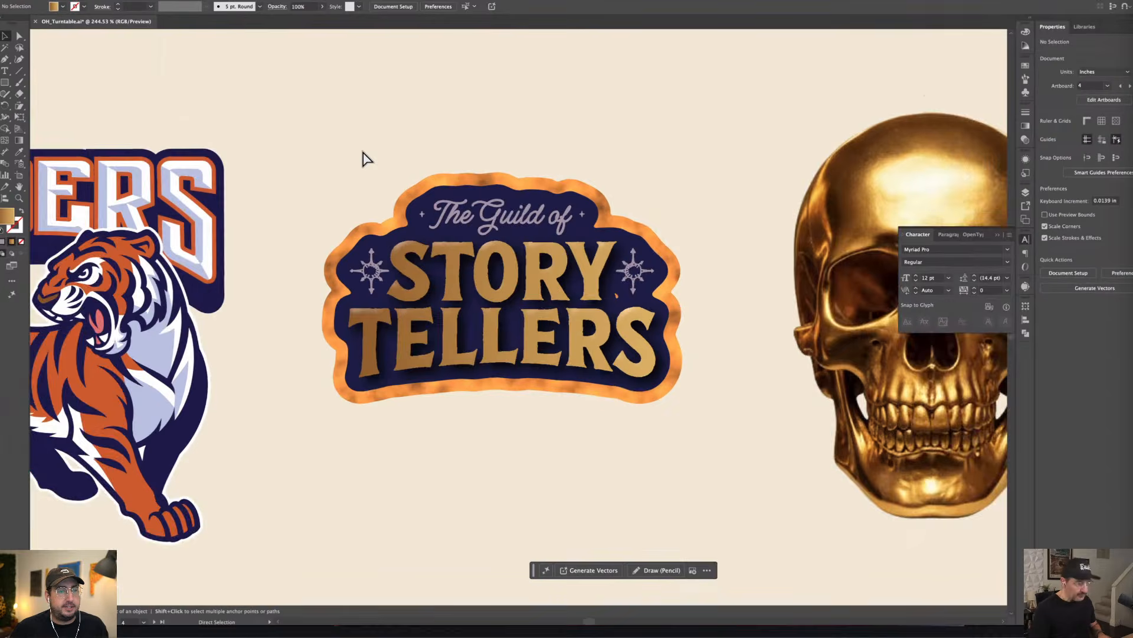
# - Move the Story Tellers badge slightly up and to the right, to about X 7.76 in, Y 3.77 in
pyautogui.press('super+minus')
pyautogui.press('super+minus')
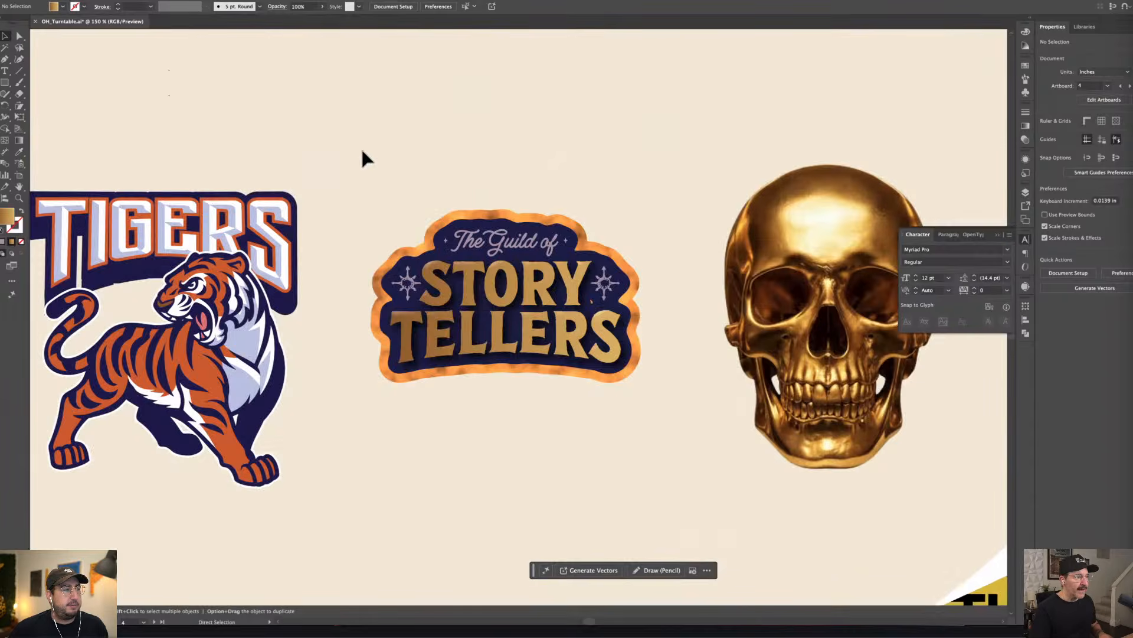
pyautogui.moveTo(449, 289); pyautogui.dragTo(441, 248)
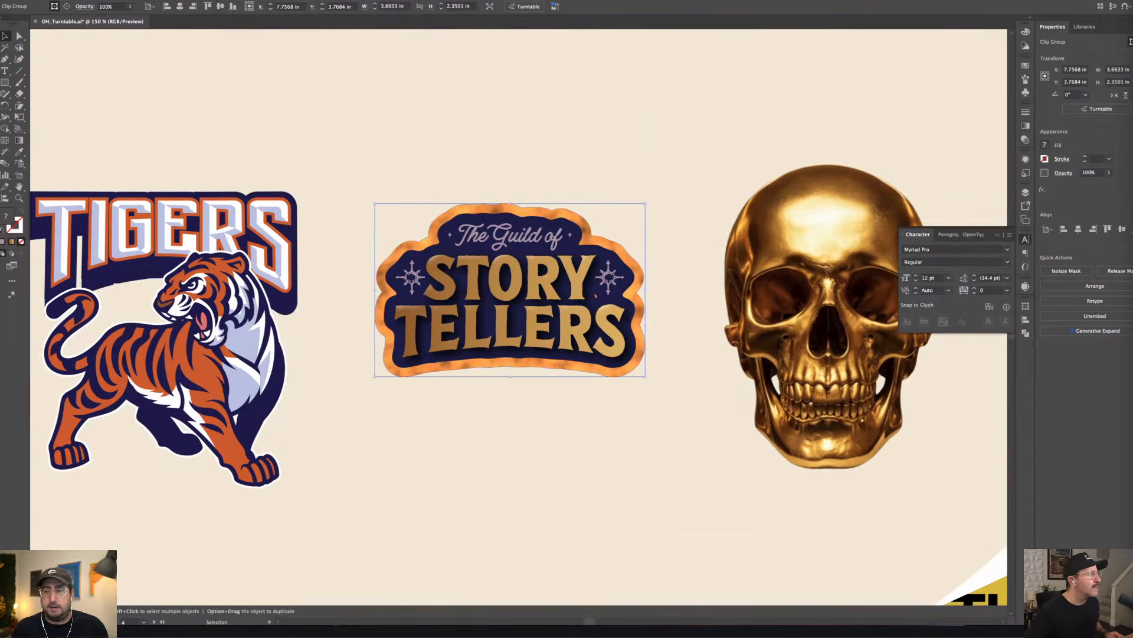
# - Expand the repositioned Story Tellers badge two more times
pyautogui.click(96, 0)
pyautogui.moveTo(76, 0)
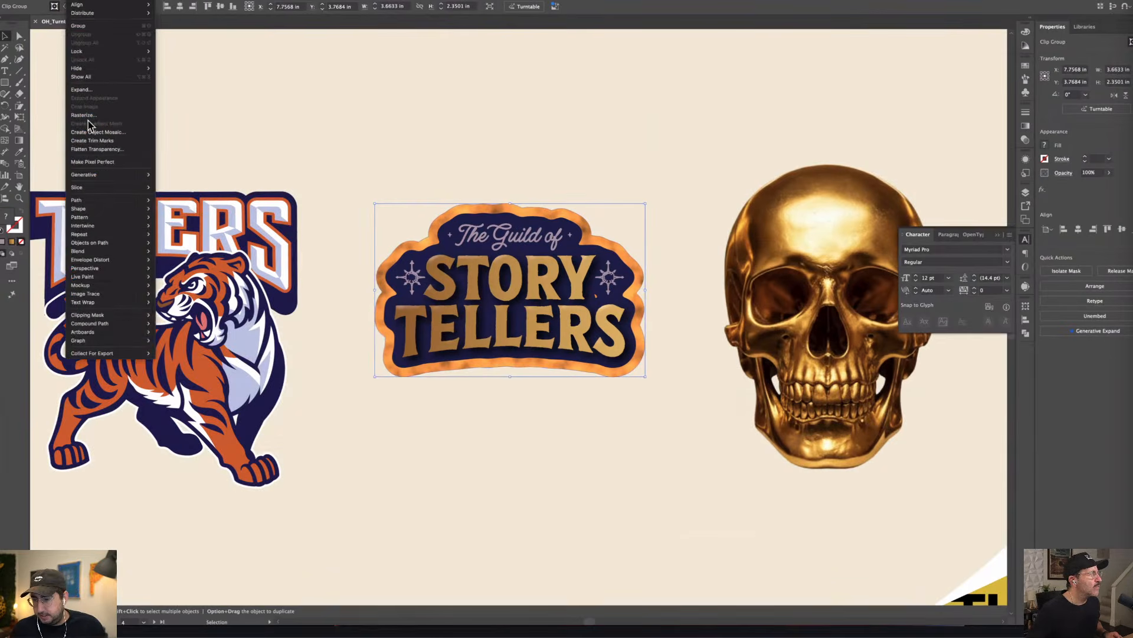
pyautogui.click(87, 89)
pyautogui.click(77, 0)
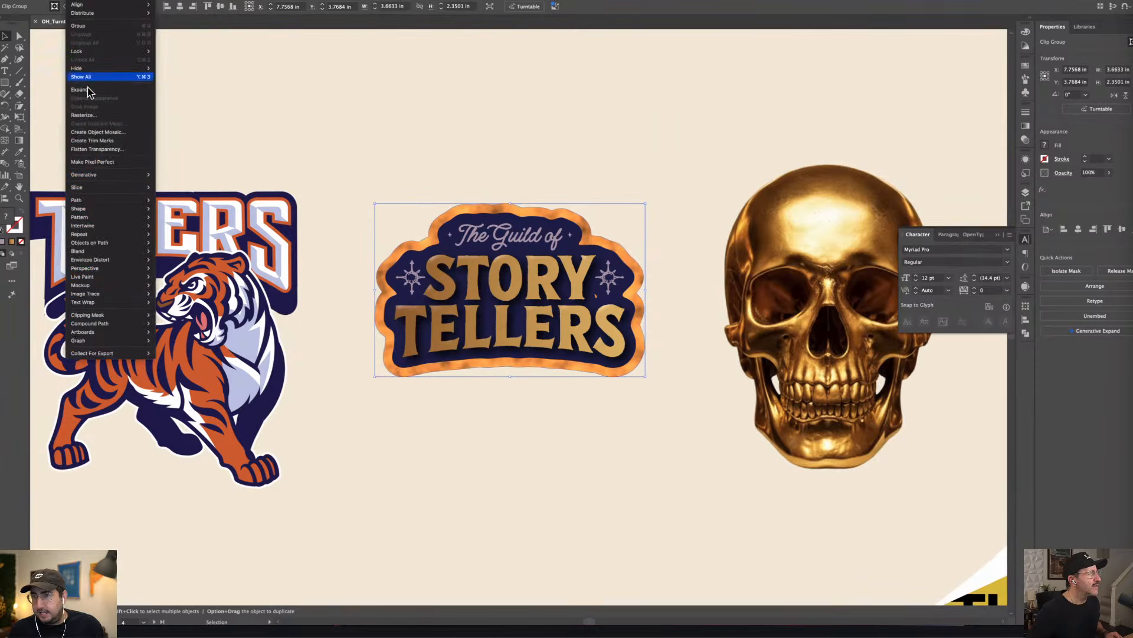
pyautogui.click(89, 90)
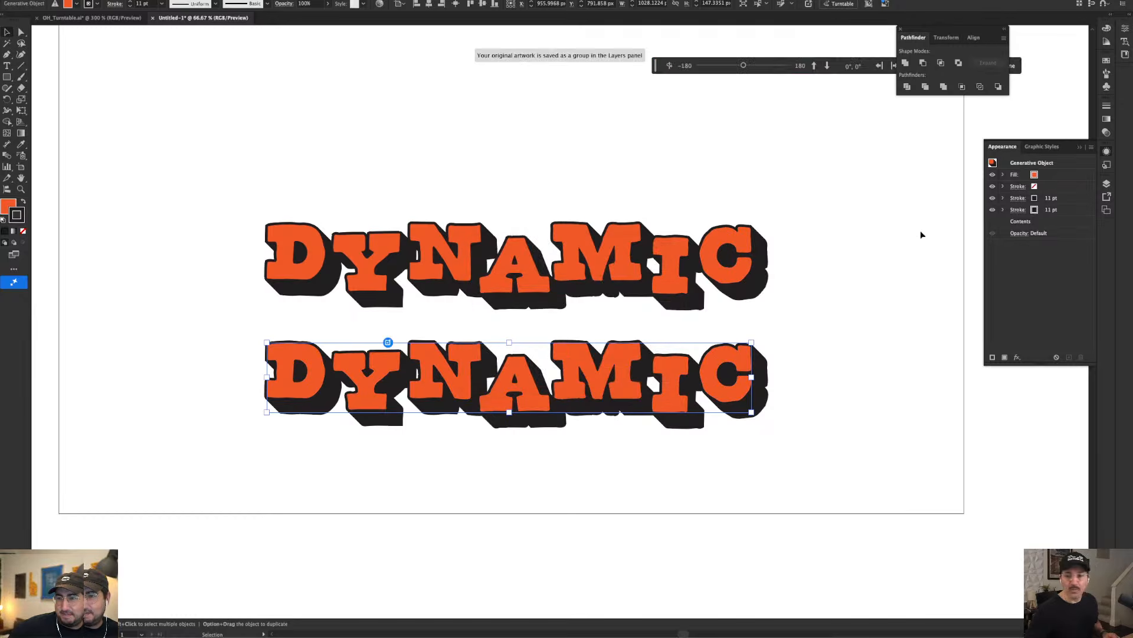
# - Return to the badge artwork and move the Story Tellers badge to about X 7.67 in, Y 3.76 in
pyautogui.press('super+Tab')
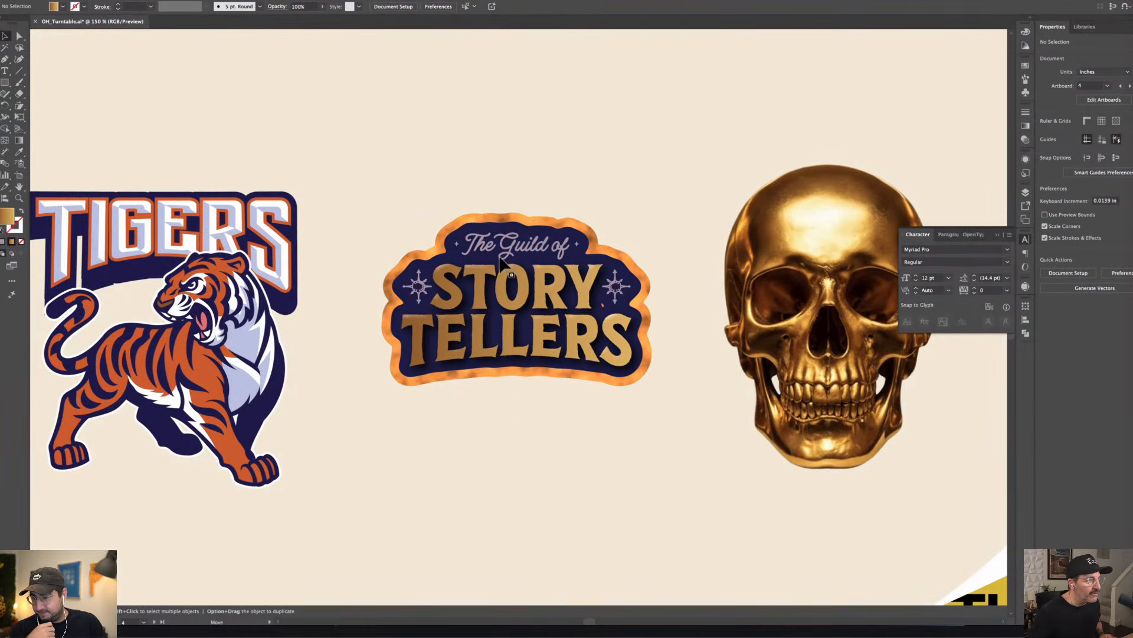
pyautogui.click(472, 286)
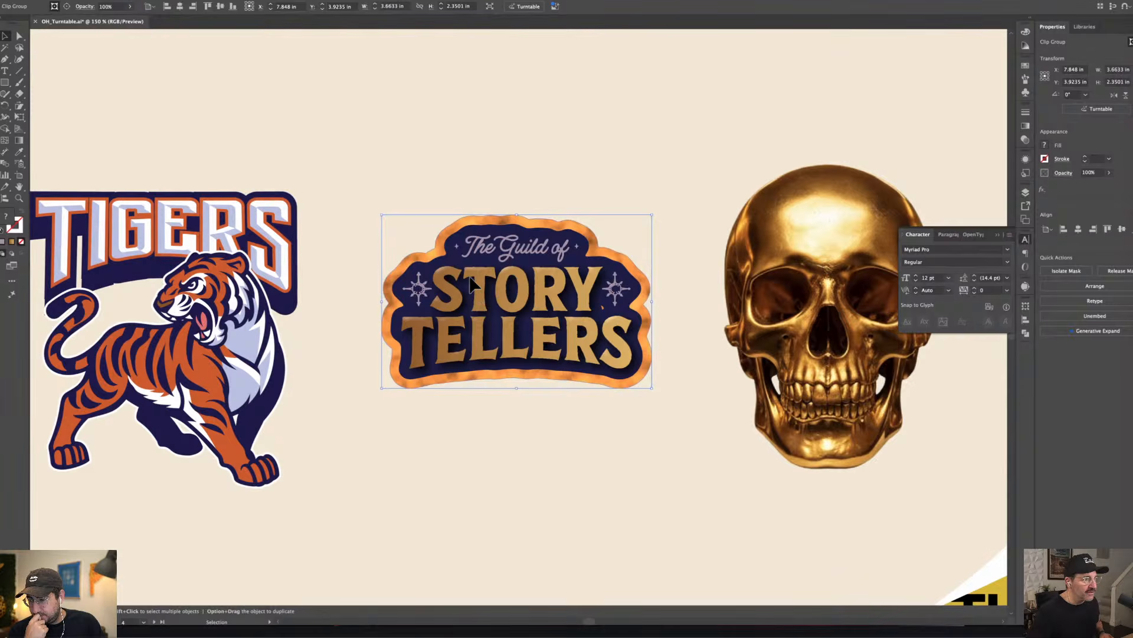
pyautogui.moveTo(472, 286); pyautogui.dragTo(512, 275)
pyautogui.click(425, 172)
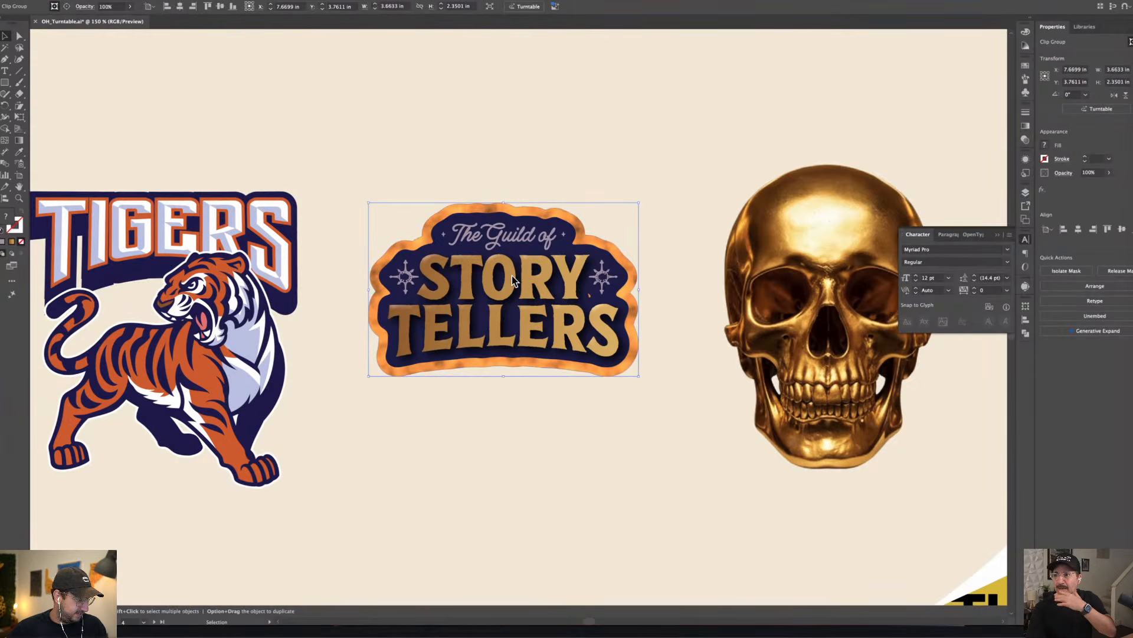
pyautogui.moveTo(632, 419); pyautogui.dragTo(574, 422)
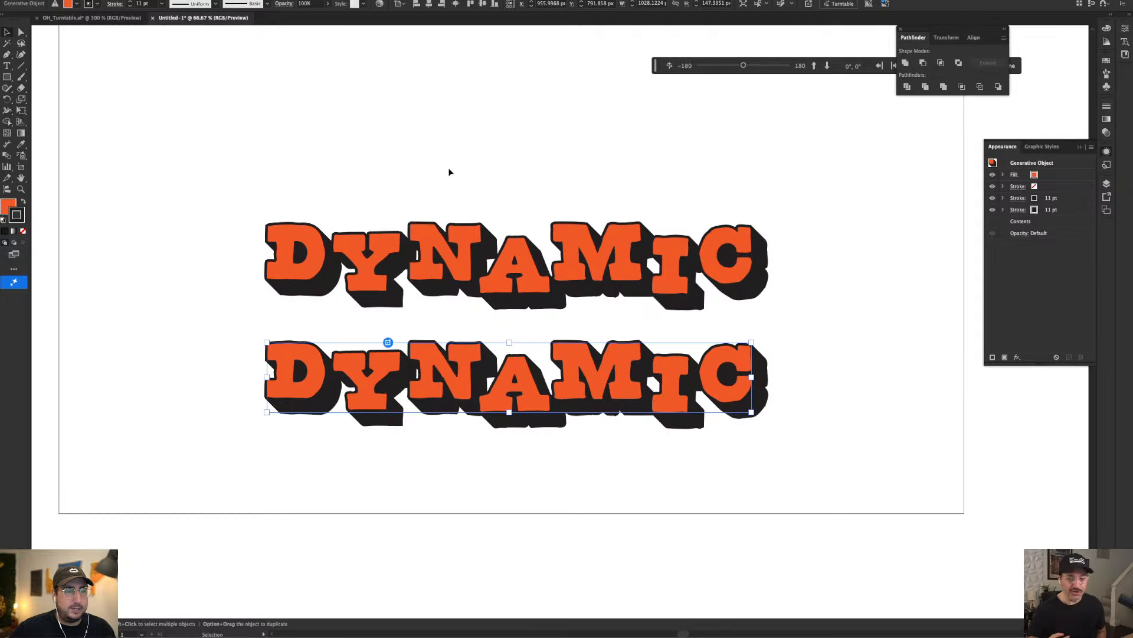
# - Move the upper DYNAMIC lettering away from the lower copy, to about X 936, Y 481
pyautogui.click(448, 172)
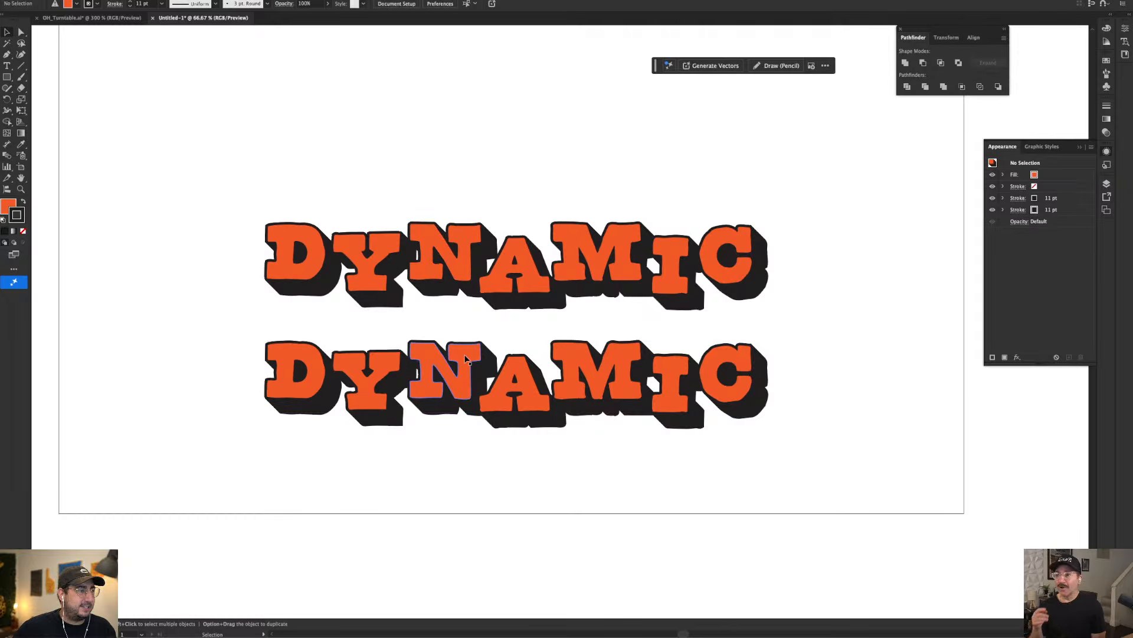
pyautogui.press('super+1')
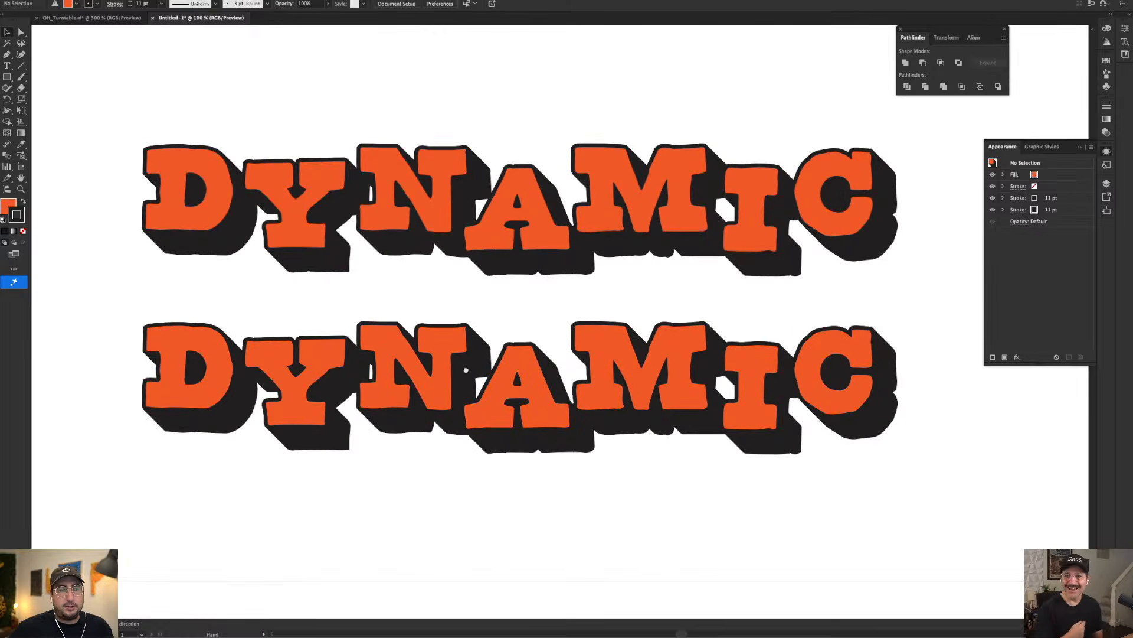
pyautogui.hscroll(-2, 551, 308)
pyautogui.click(551, 203)
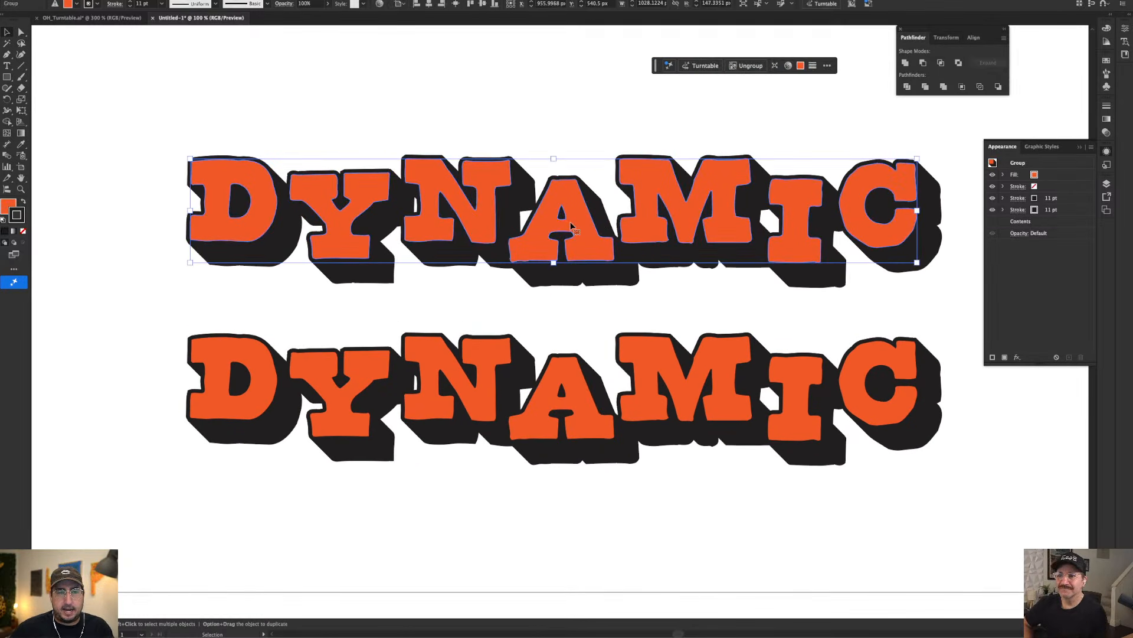
pyautogui.moveTo(571, 225); pyautogui.dragTo(557, 183)
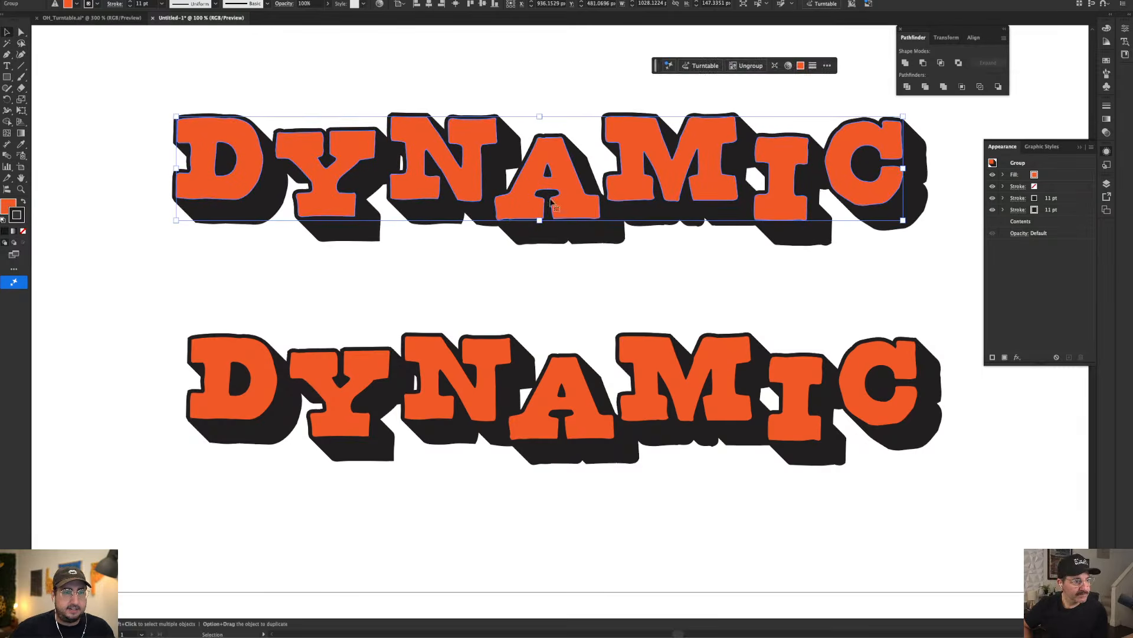
# - Try to rotate the lower DYNAMIC lettering sideways with Turntable
pyautogui.click(634, 378)
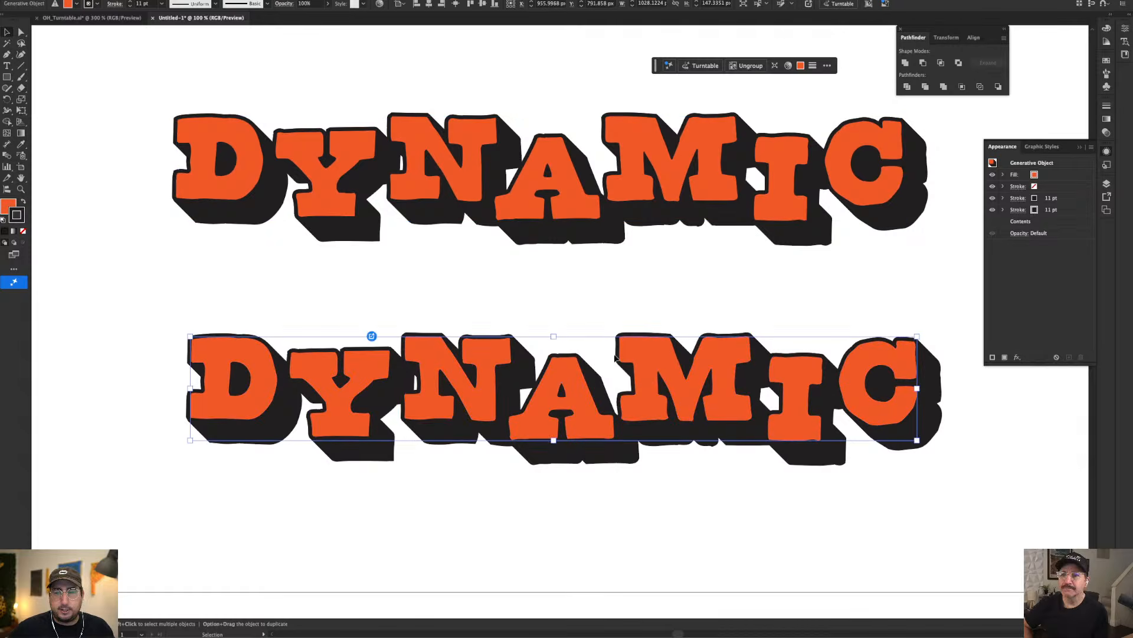
pyautogui.moveTo(576, 363); pyautogui.dragTo(519, 300)
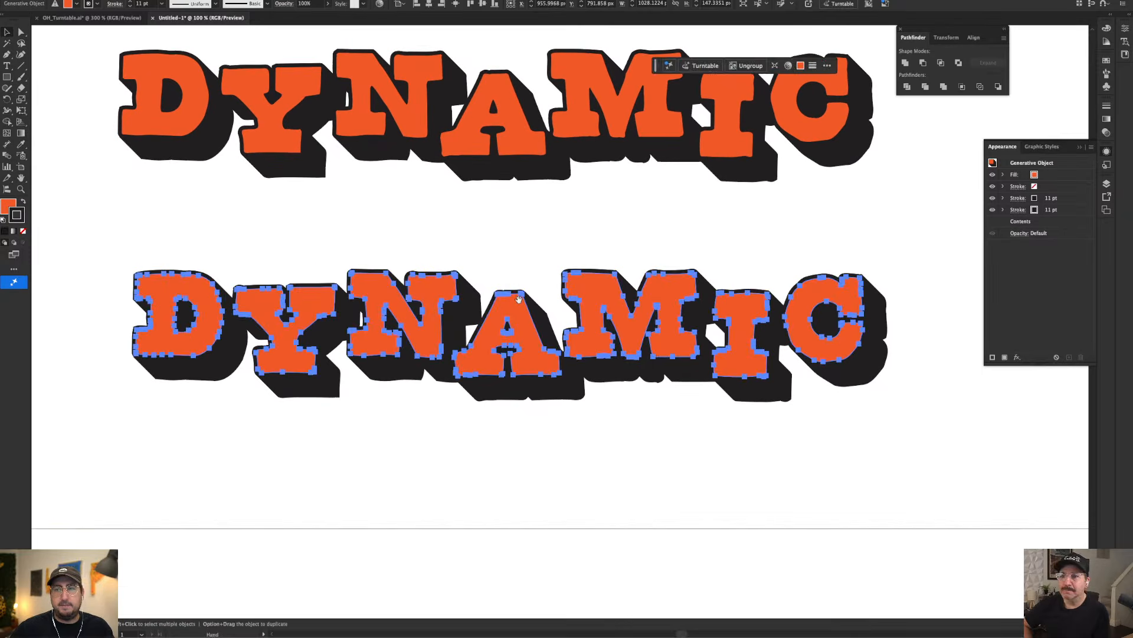
pyautogui.press('super+h')
pyautogui.click(702, 65)
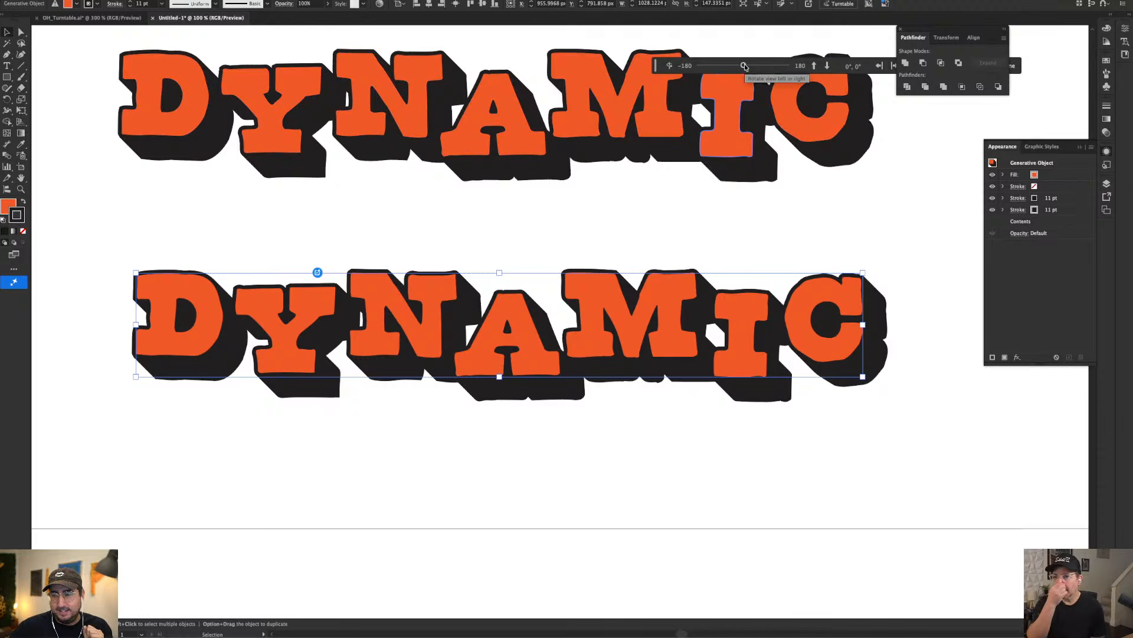
pyautogui.moveTo(745, 66)
pyautogui.mouseDown()
pyautogui.moveTo(791, 66)
pyautogui.moveTo(727, 67)
pyautogui.moveTo(761, 69)
pyautogui.moveTo(740, 67)
pyautogui.mouseUp()
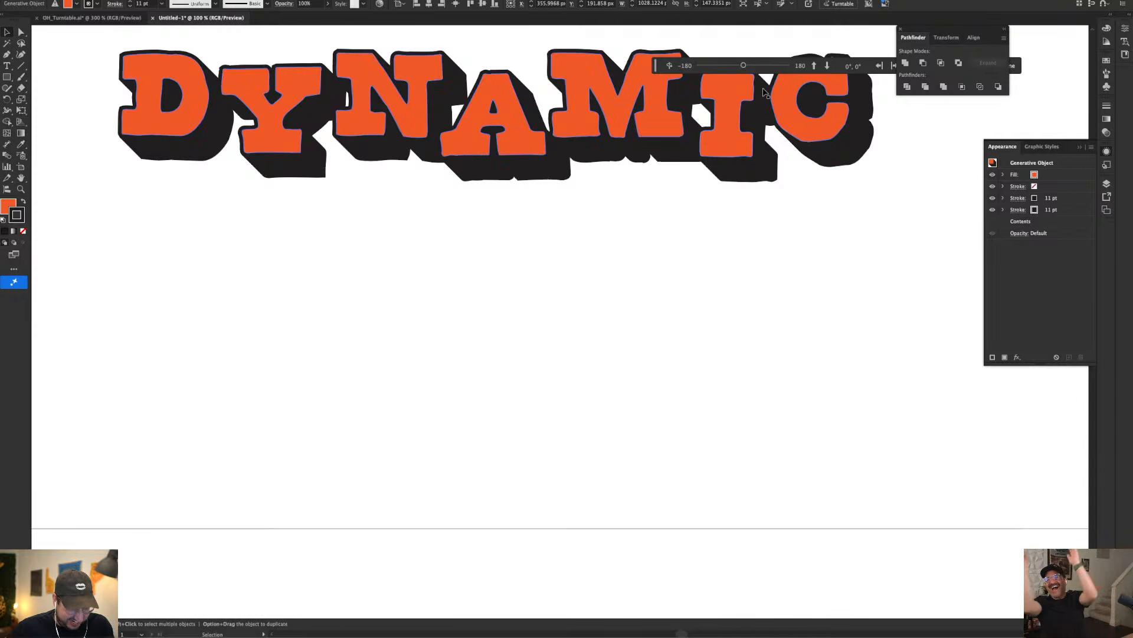
# - Undo the Turntable rotation of the lower DYNAMIC lettering and reselect that lettering
pyautogui.click(745, 234)
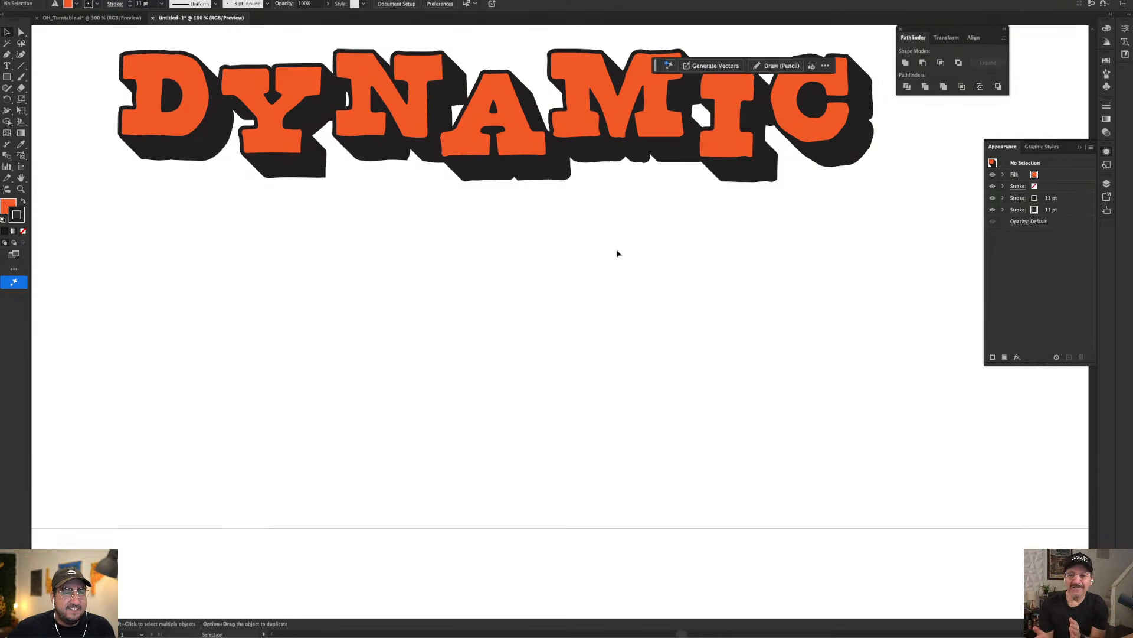
pyautogui.press('super+v')
pyautogui.click(627, 311)
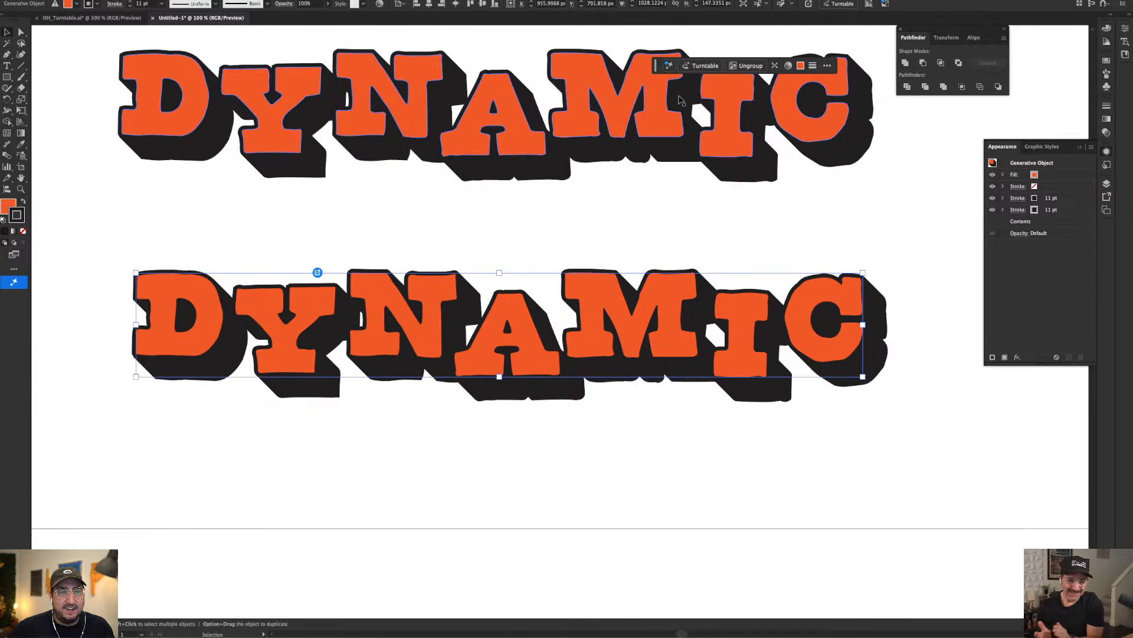
# - Try turning the lower DYNAMIC lettering sideways by 15° with Turntable, then undo the rotation changes
pyautogui.click(701, 66)
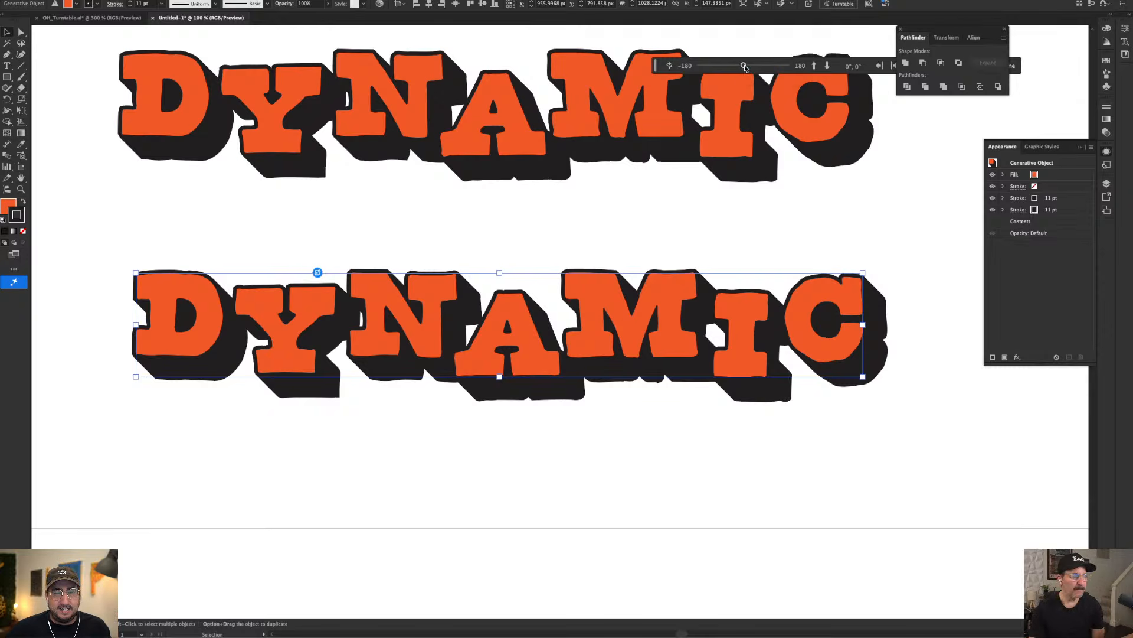
pyautogui.moveTo(745, 66); pyautogui.dragTo(748, 65)
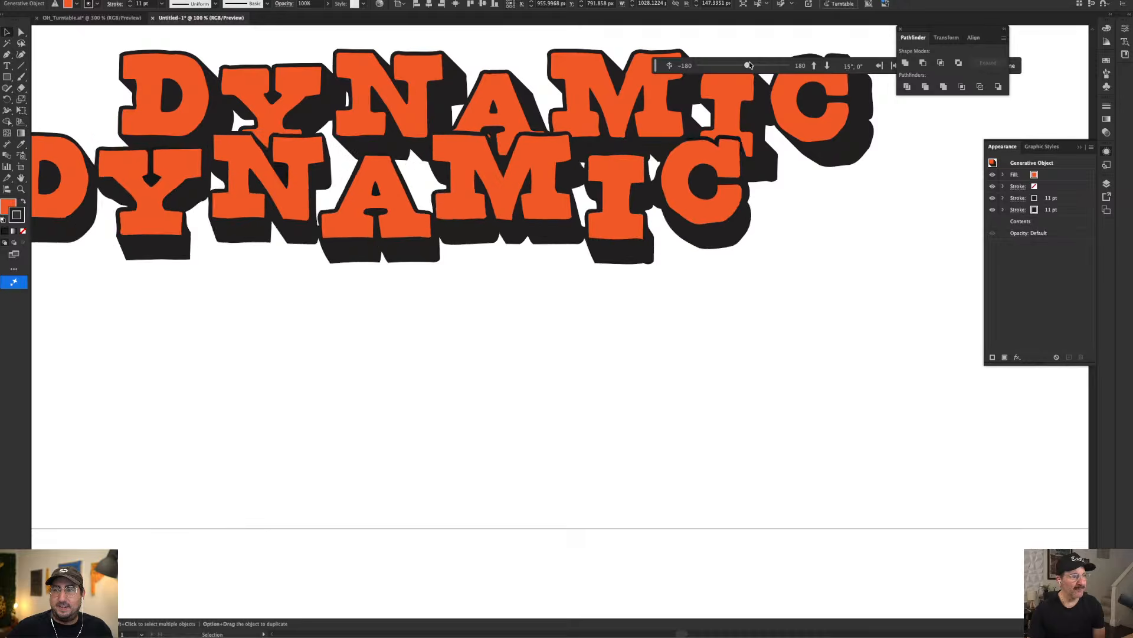
pyautogui.moveTo(749, 65); pyautogui.dragTo(745, 67)
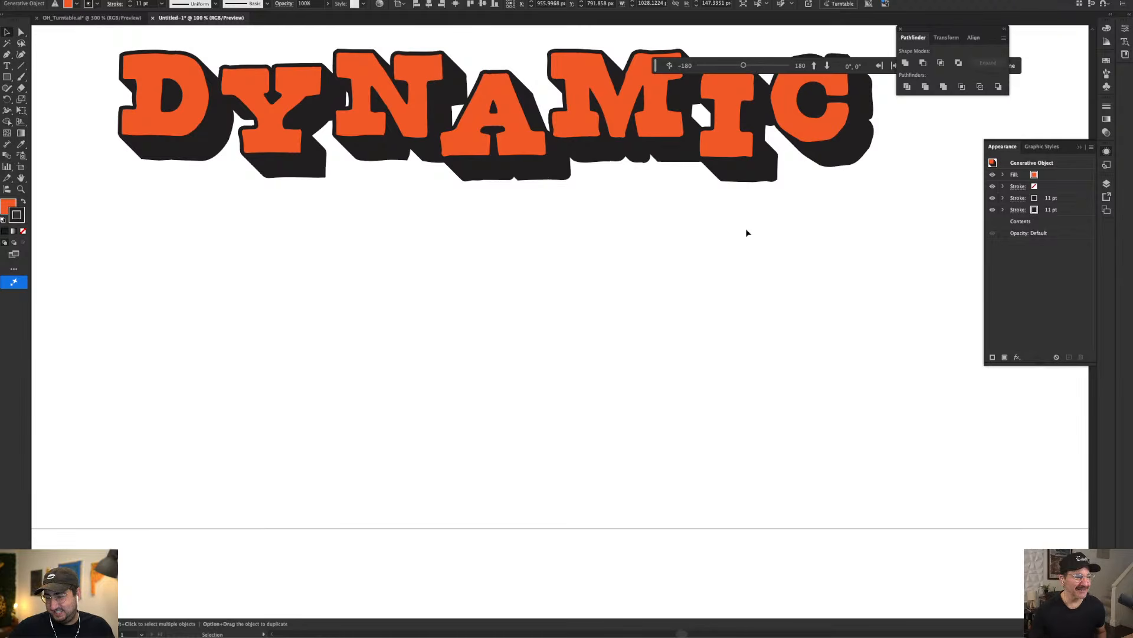
pyautogui.press('super+z')
pyautogui.press('super+z')
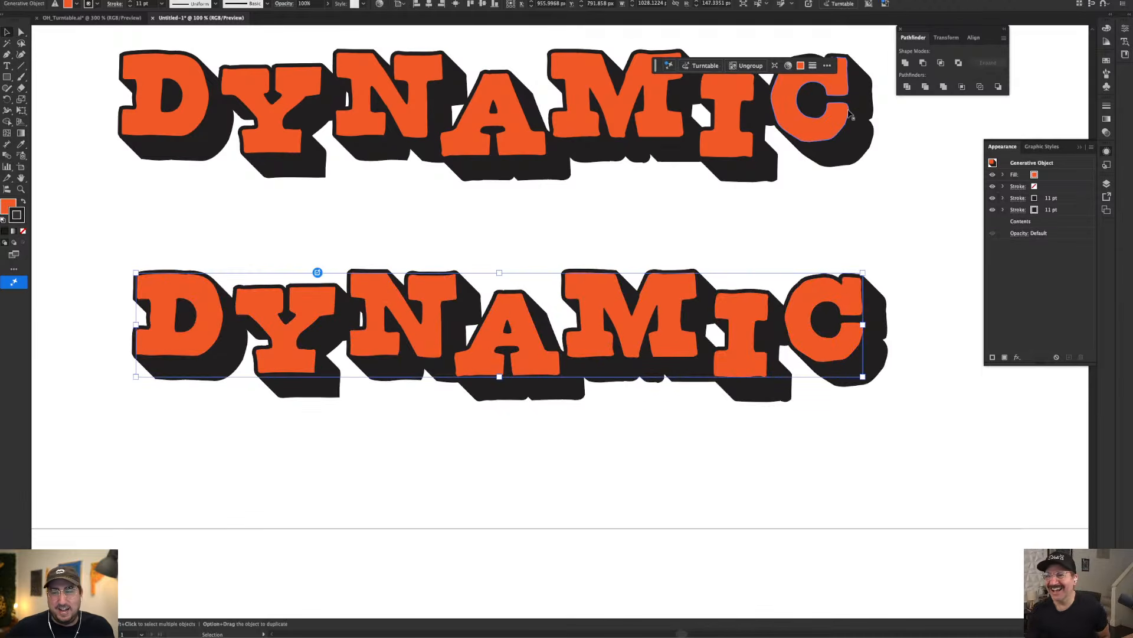
# - Tilt the lower DYNAMIC lettering to the 0°, -30° Turntable view and deselect it
pyautogui.click(703, 66)
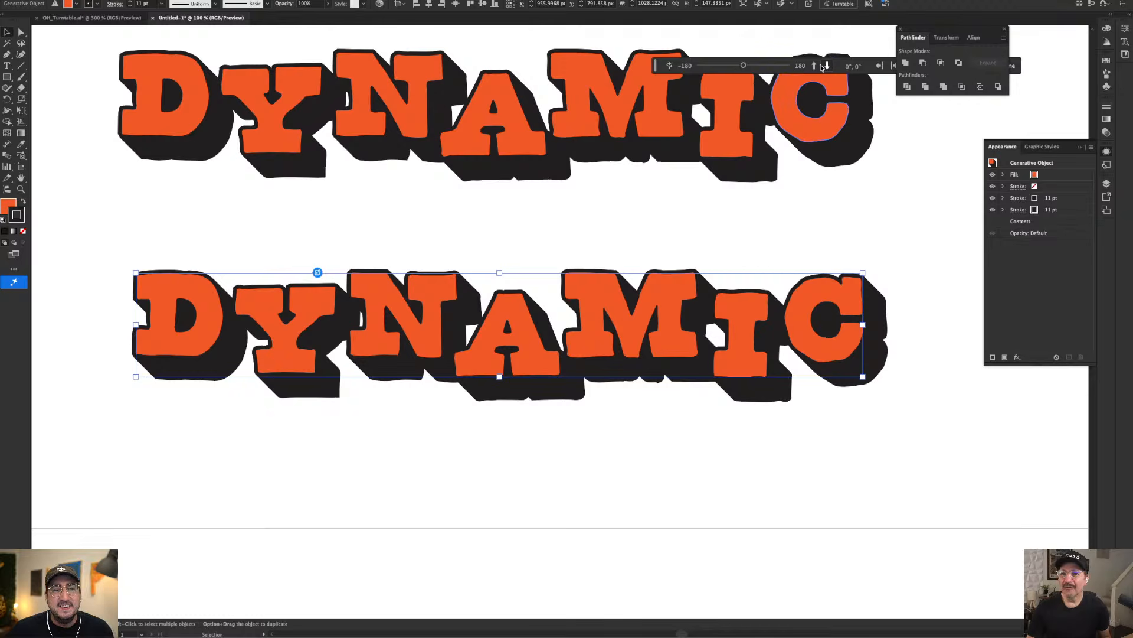
pyautogui.click(814, 65)
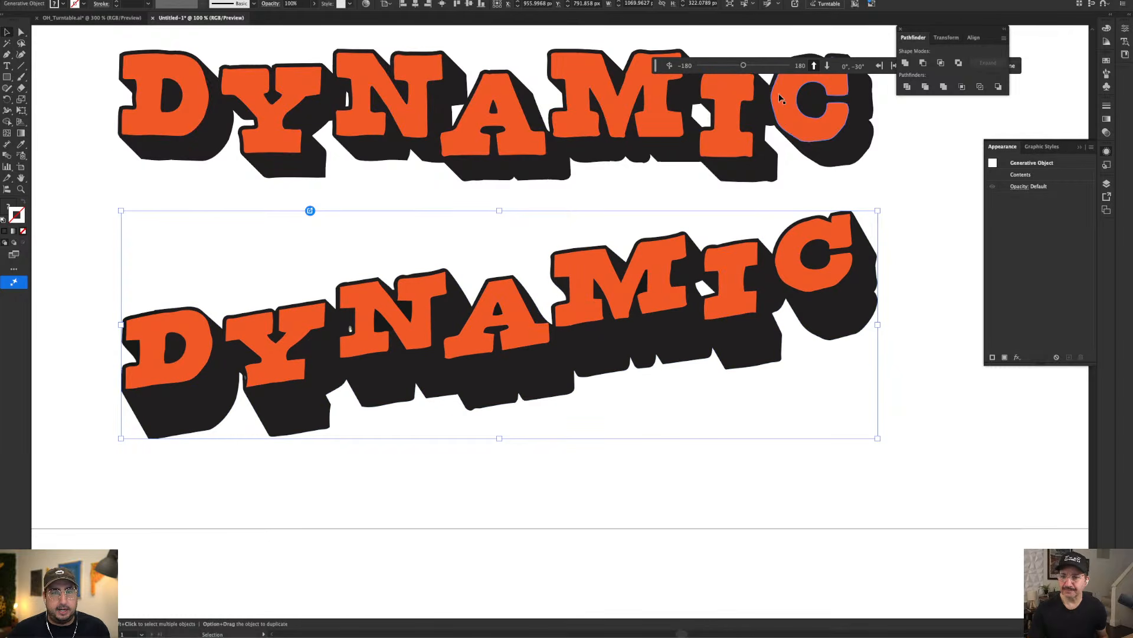
pyautogui.moveTo(743, 65)
pyautogui.mouseDown()
pyautogui.moveTo(765, 64)
pyautogui.moveTo(737, 64)
pyautogui.mouseUp()
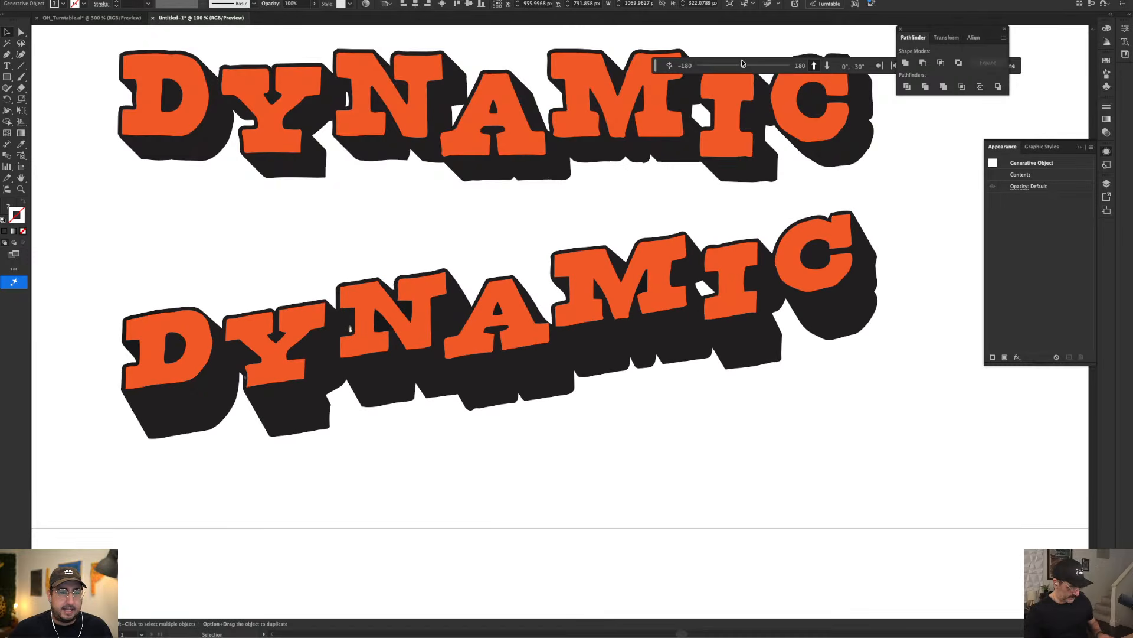
pyautogui.click(848, 207)
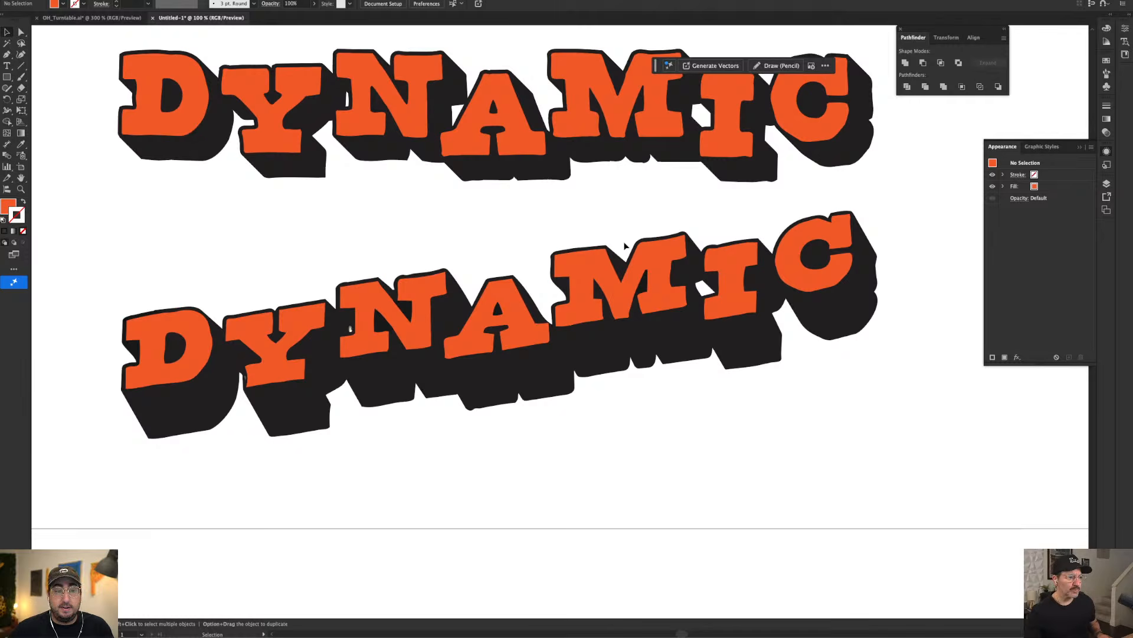
# - Add the text OFFICE HOURS on the empty canvas below the DYNAMIC artboard
pyautogui.press('z')
pyautogui.keyDown('alt'); pyautogui.click(597, 360); pyautogui.keyUp('alt')
pyautogui.keyDown('alt'); pyautogui.click(598, 363); pyautogui.keyUp('alt')
pyautogui.moveTo(590, 396); pyautogui.dragTo(617, 323)
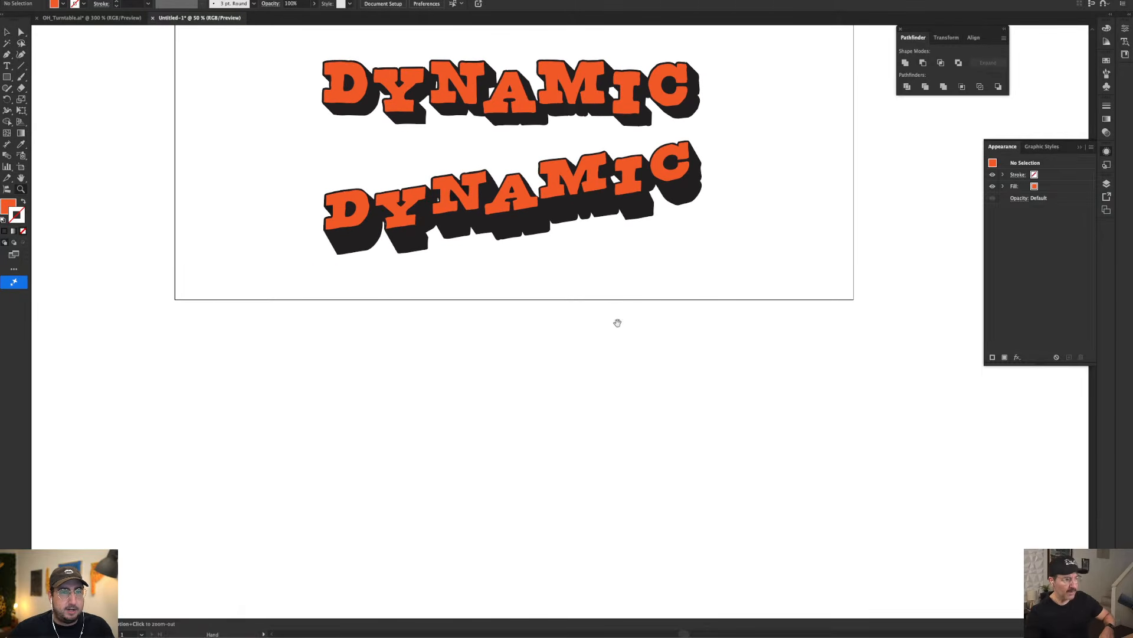
pyautogui.press('t')
pyautogui.click(453, 387)
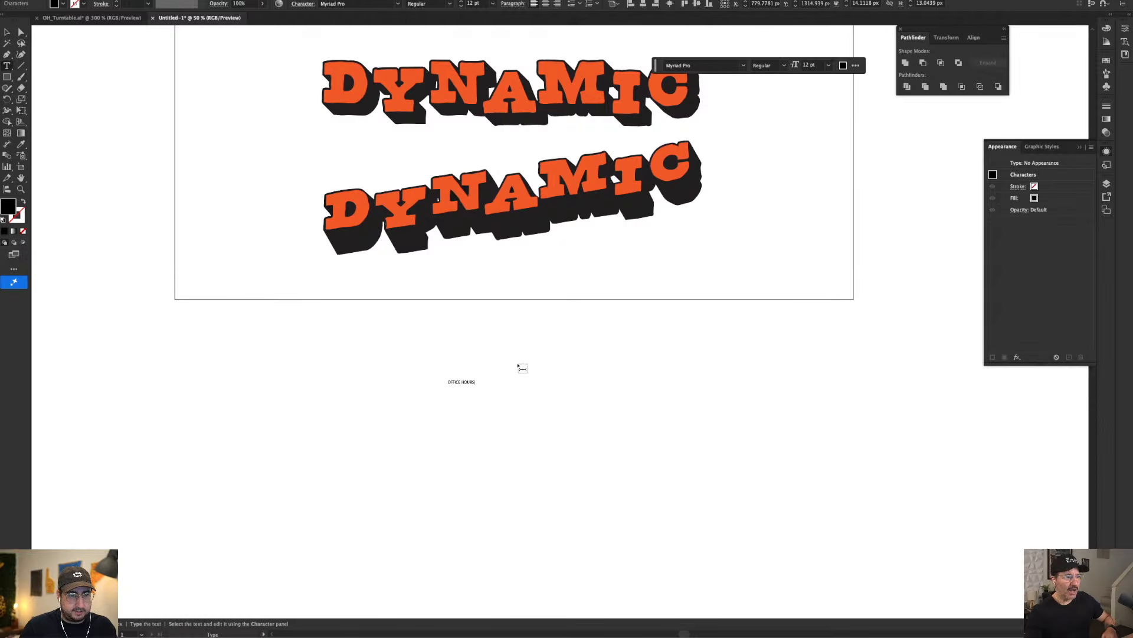
pyautogui.write('OFFICE HOURS')
# - Set the OFFICE HOURS text in the Delector font and scale it up from its left end
pyautogui.press('super+a')
pyautogui.press('super+alt+shift+m')
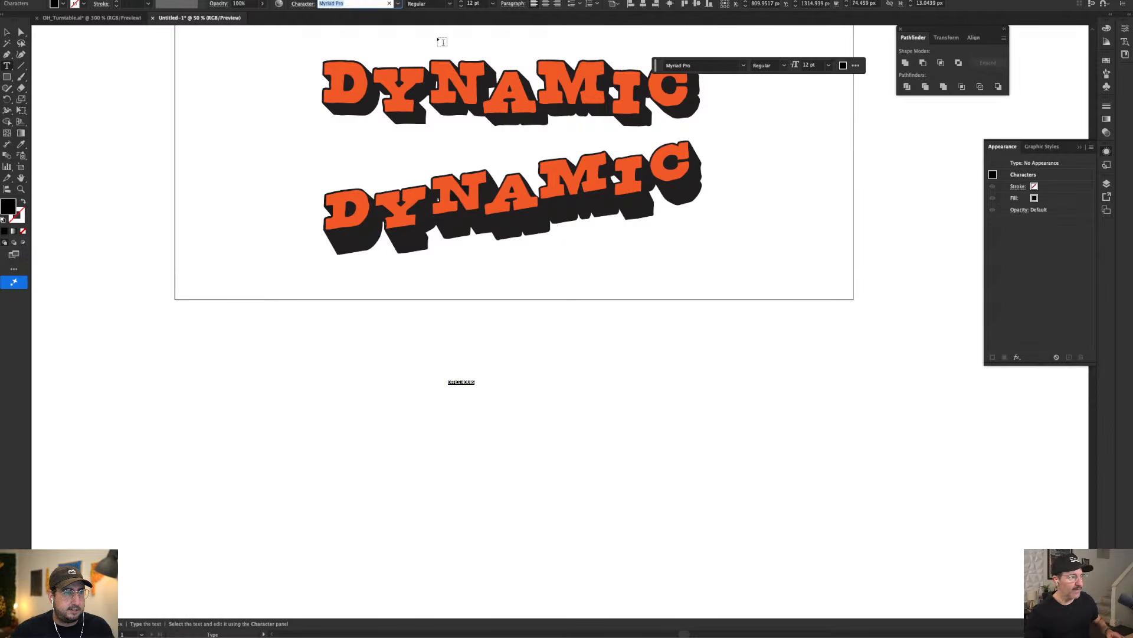
pyautogui.write('Delector')
pyautogui.press('Return')
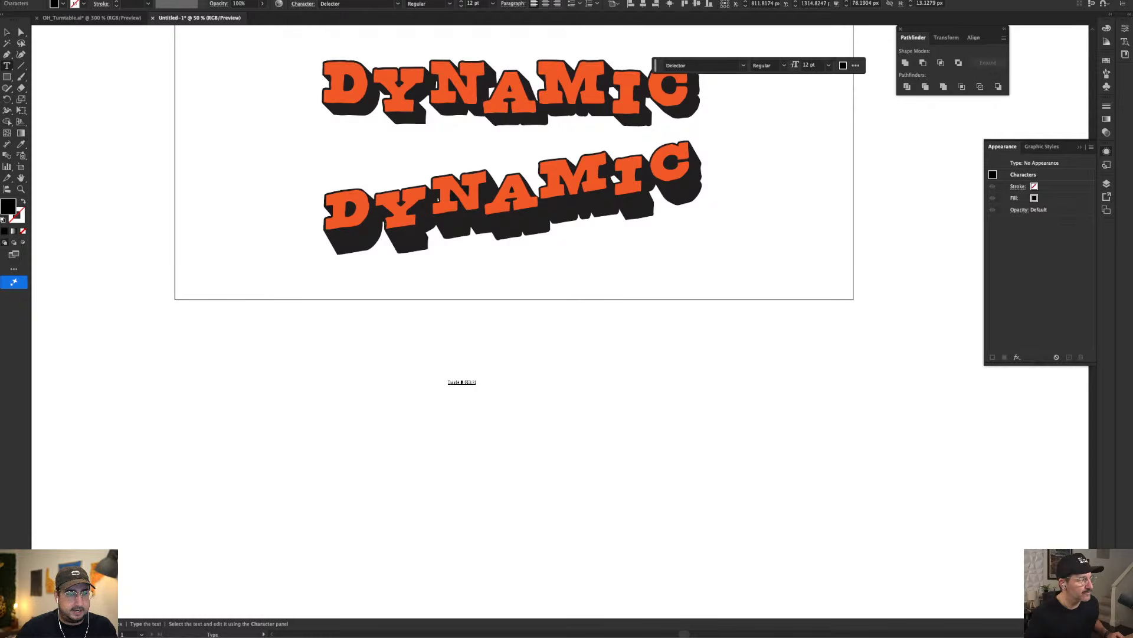
pyautogui.click(7, 32)
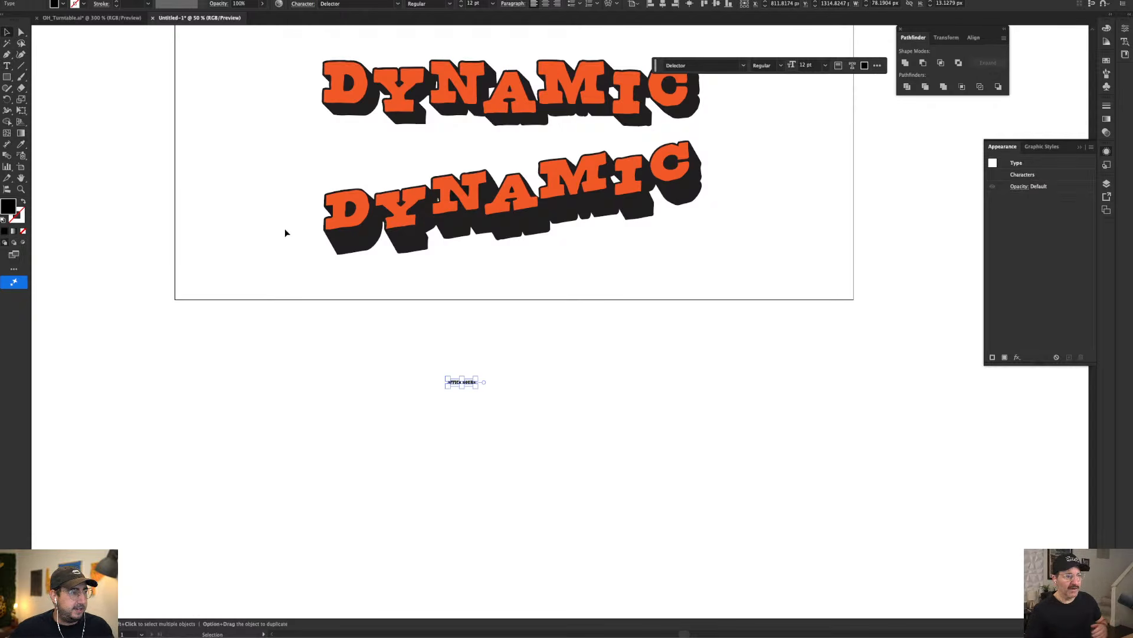
pyautogui.press('s')
pyautogui.click(447, 383)
pyautogui.moveTo(498, 362); pyautogui.dragTo(660, 247)
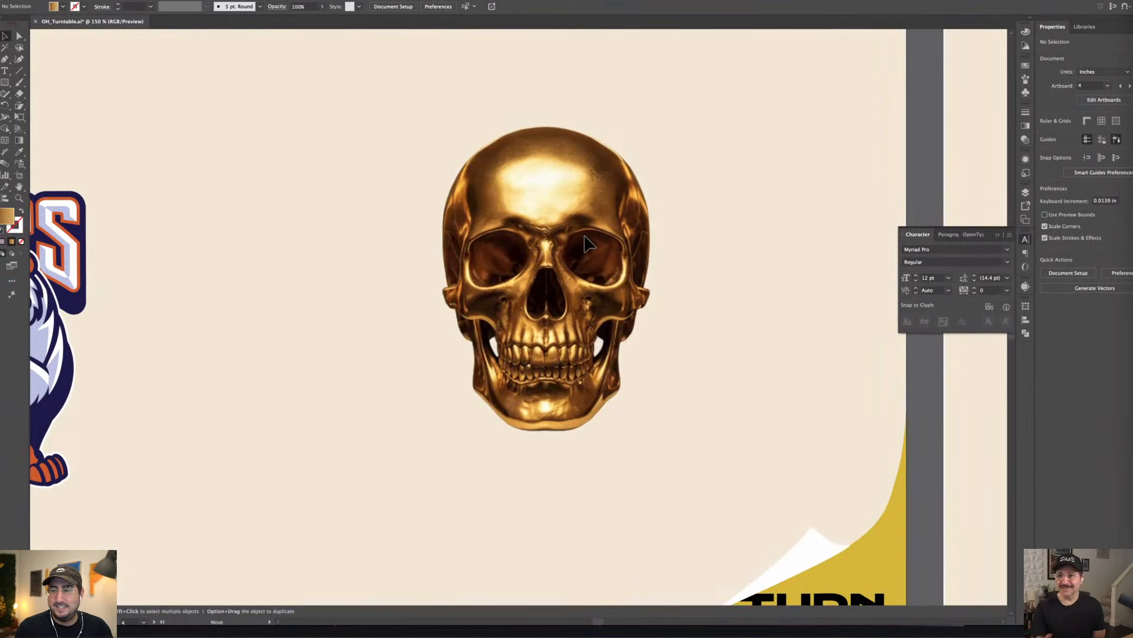
# - Select the gold skull and inspect it in outline view before returning to preview
pyautogui.click(585, 236)
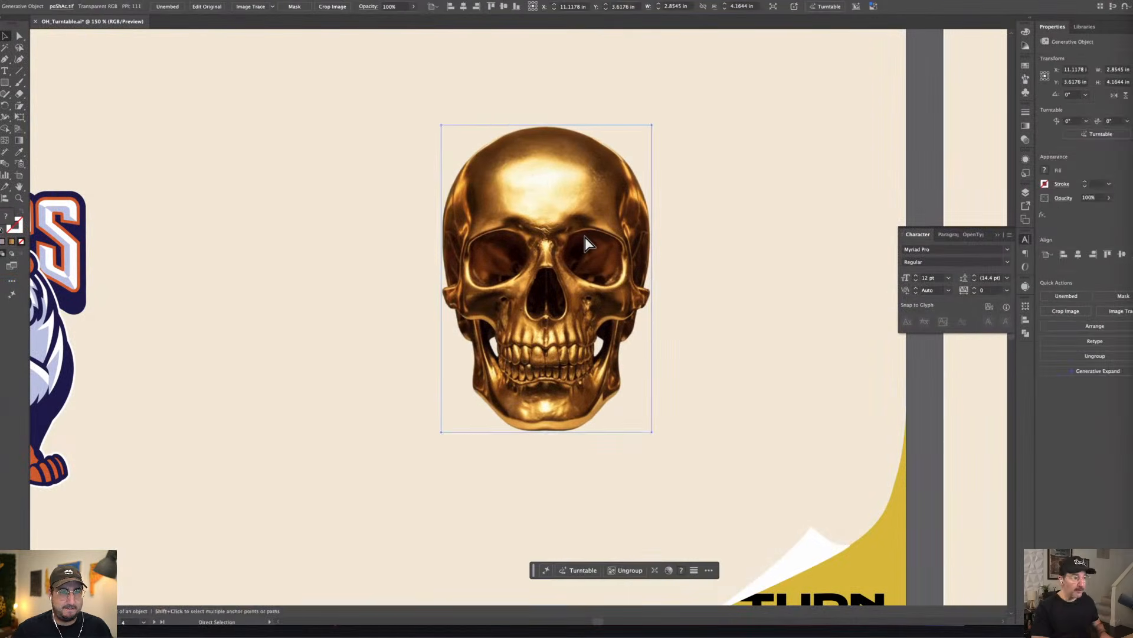
pyautogui.press('super+y')
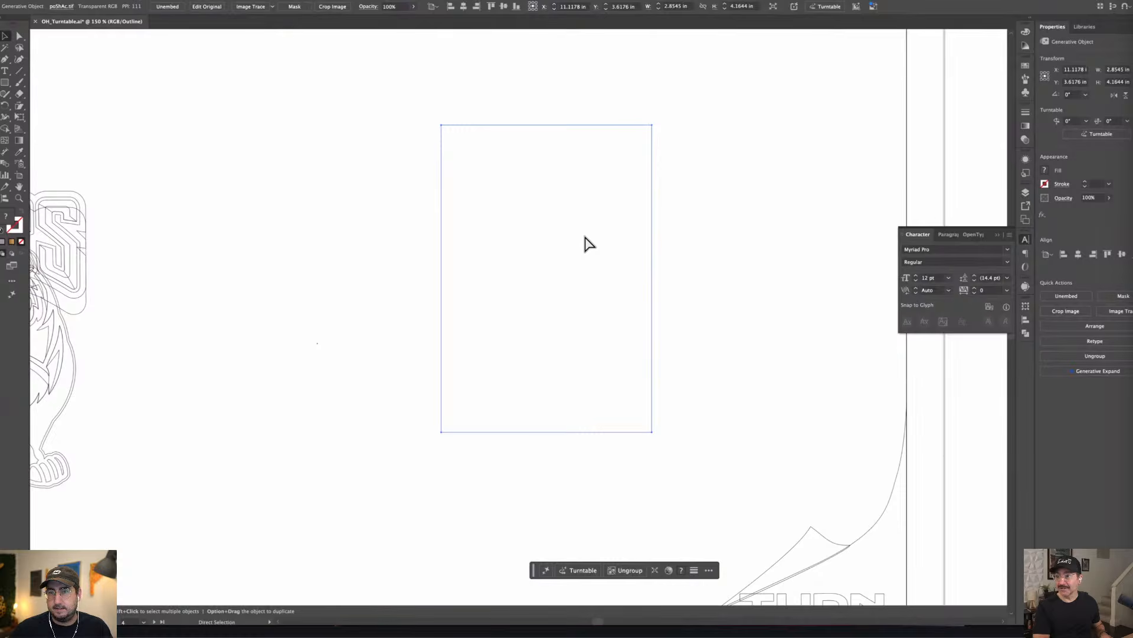
pyautogui.press('super+y')
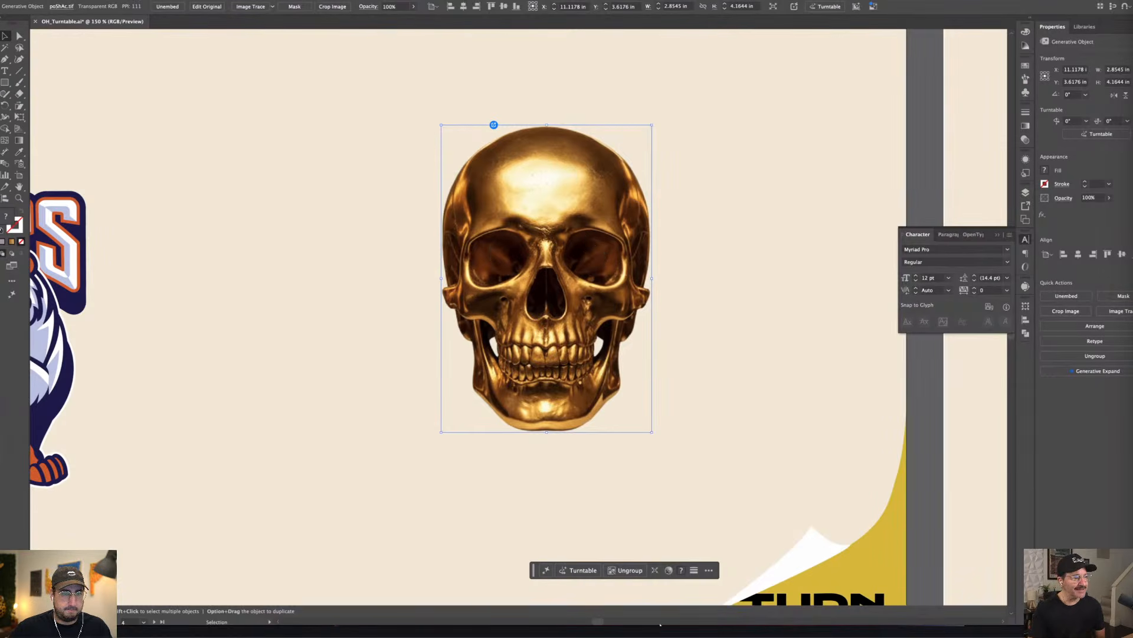
# - Try sideways and vertical Turntable views of the gold skull, including 15°, -30°, return it to 0°, 0° and deselect it
pyautogui.click(584, 570)
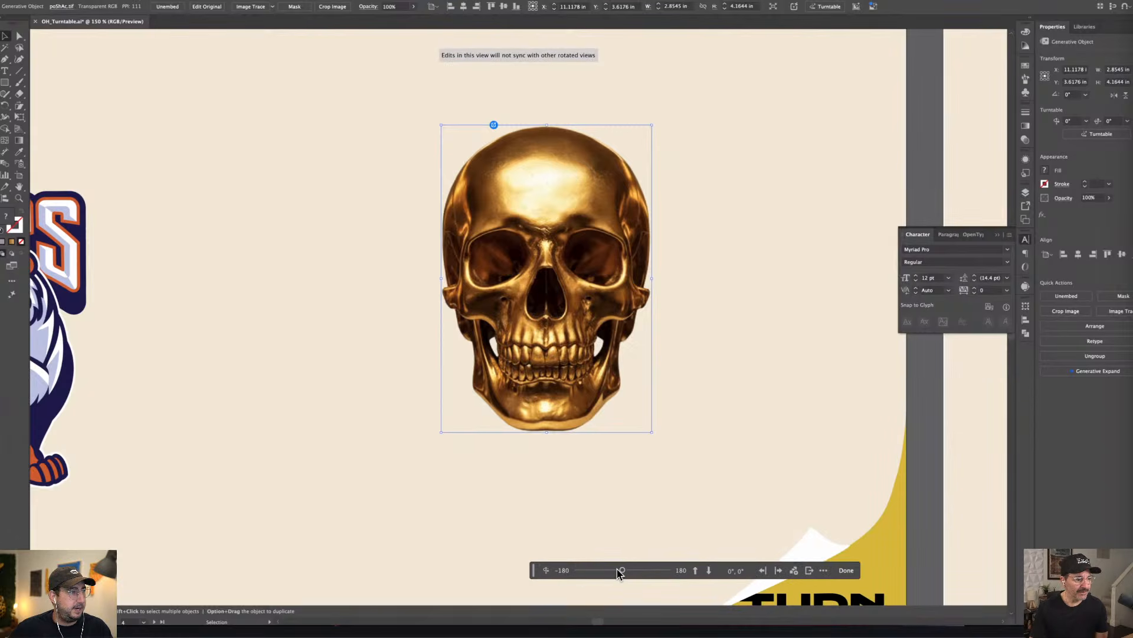
pyautogui.moveTo(621, 569)
pyautogui.mouseDown()
pyautogui.moveTo(666, 572)
pyautogui.moveTo(596, 580)
pyautogui.moveTo(625, 569)
pyautogui.mouseUp()
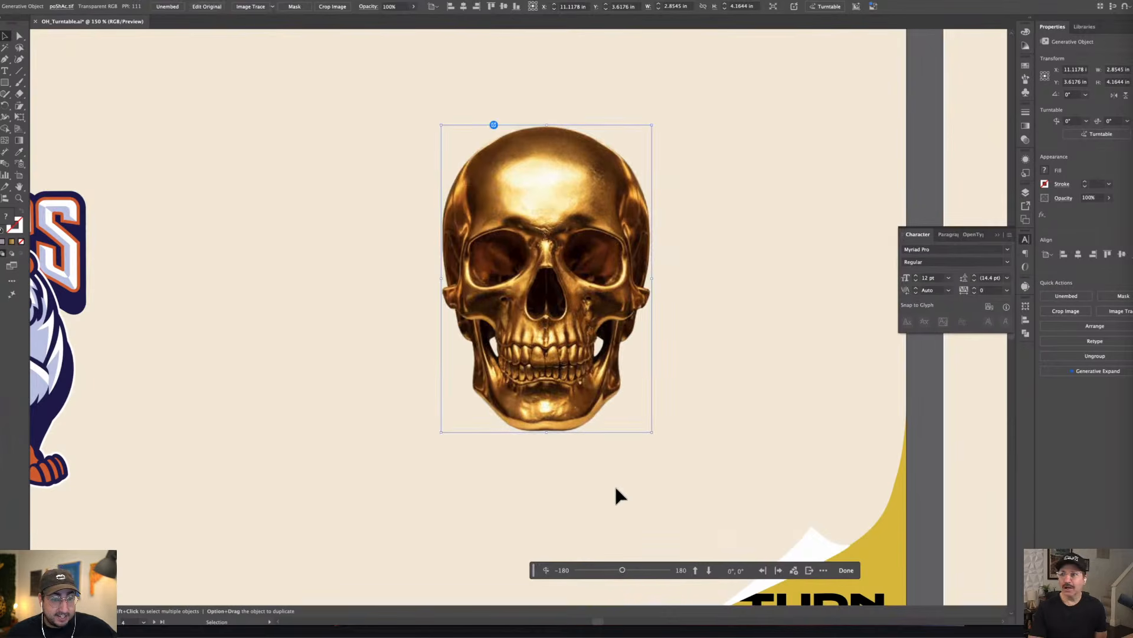
pyautogui.click(695, 570)
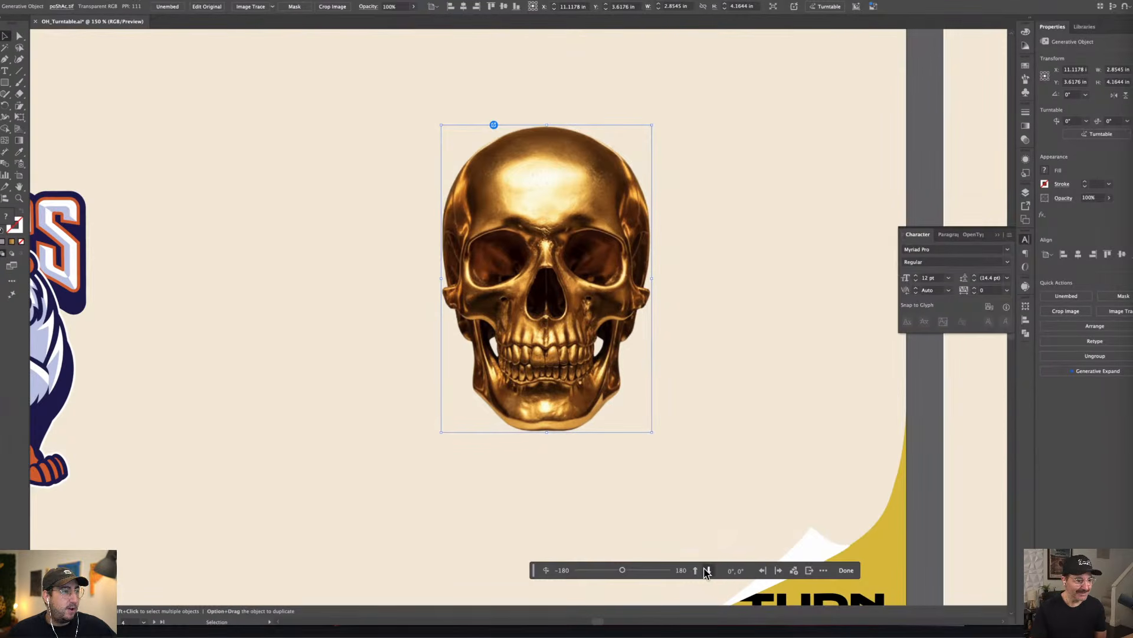
pyautogui.moveTo(622, 571)
pyautogui.mouseDown()
pyautogui.moveTo(645, 572)
pyautogui.moveTo(621, 569)
pyautogui.mouseUp()
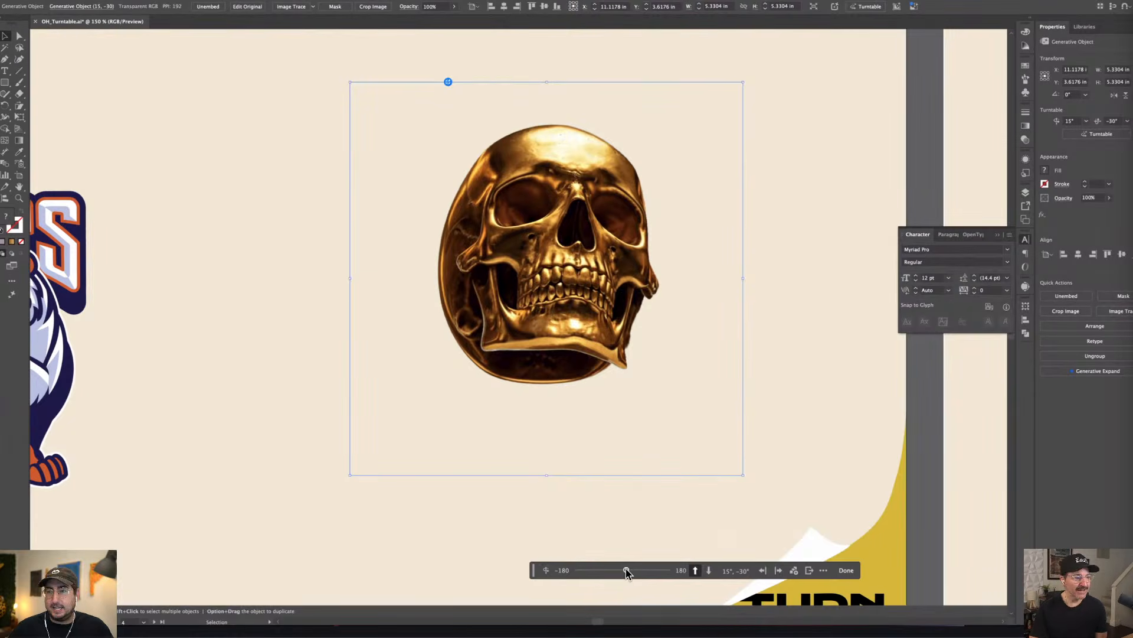
pyautogui.click(709, 571)
pyautogui.moveTo(621, 571)
pyautogui.mouseDown()
pyautogui.moveTo(642, 573)
pyautogui.moveTo(622, 574)
pyautogui.mouseUp()
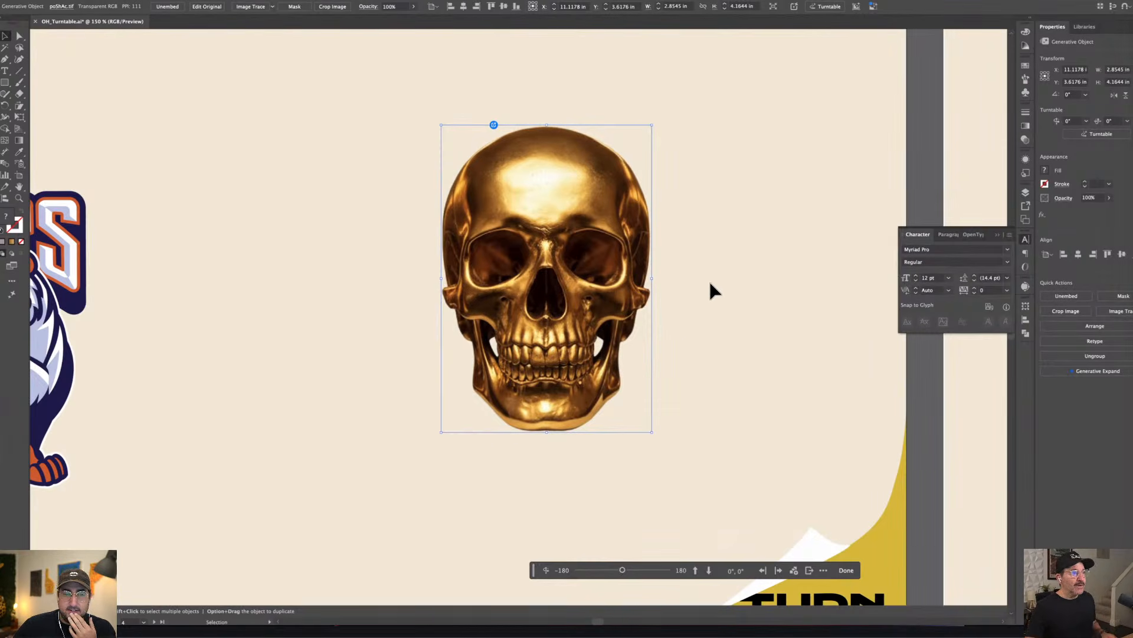
pyautogui.click(547, 570)
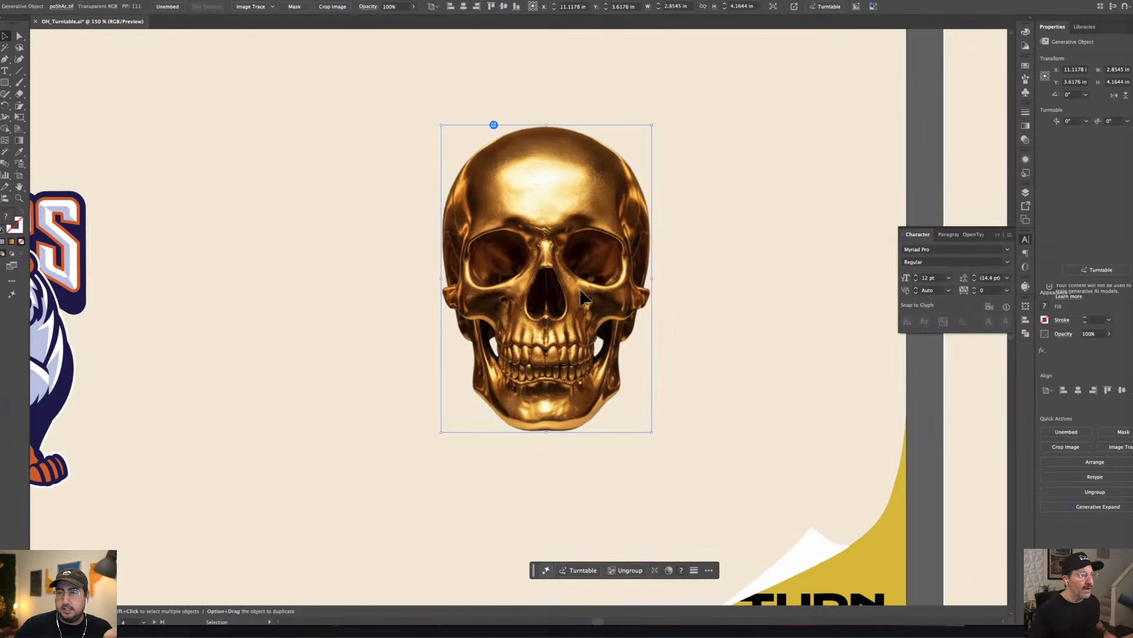
pyautogui.click(942, 442)
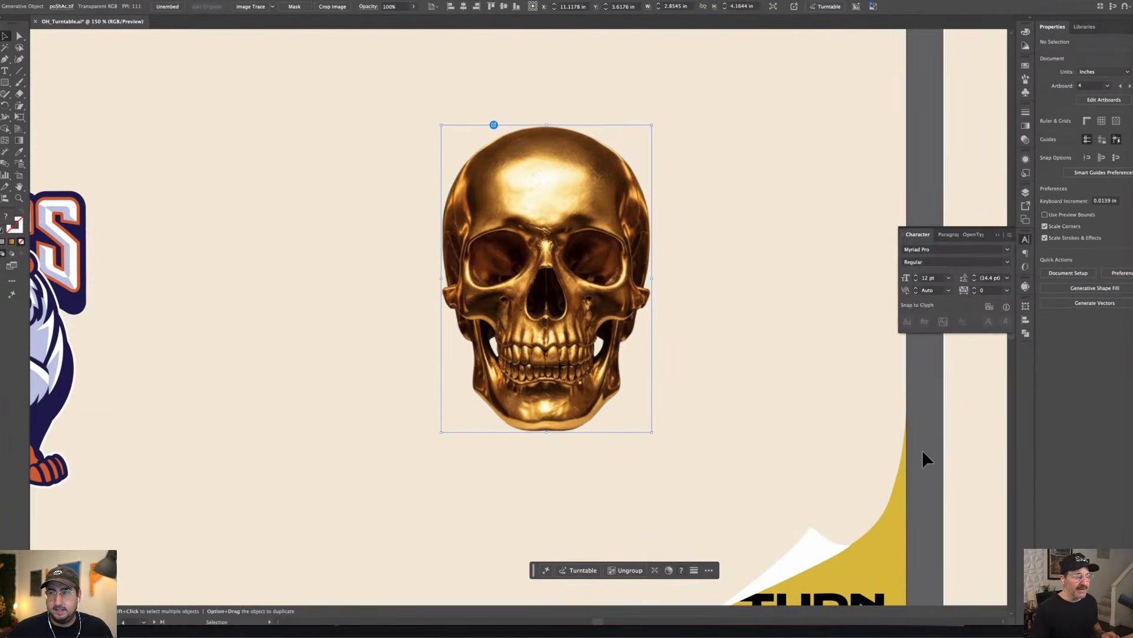
pyautogui.click(923, 453)
# - Move the gold skull beside the Tigers logo, to about X 7.37 in, Y 4.23 in, and deselect it
pyautogui.press('super+0')
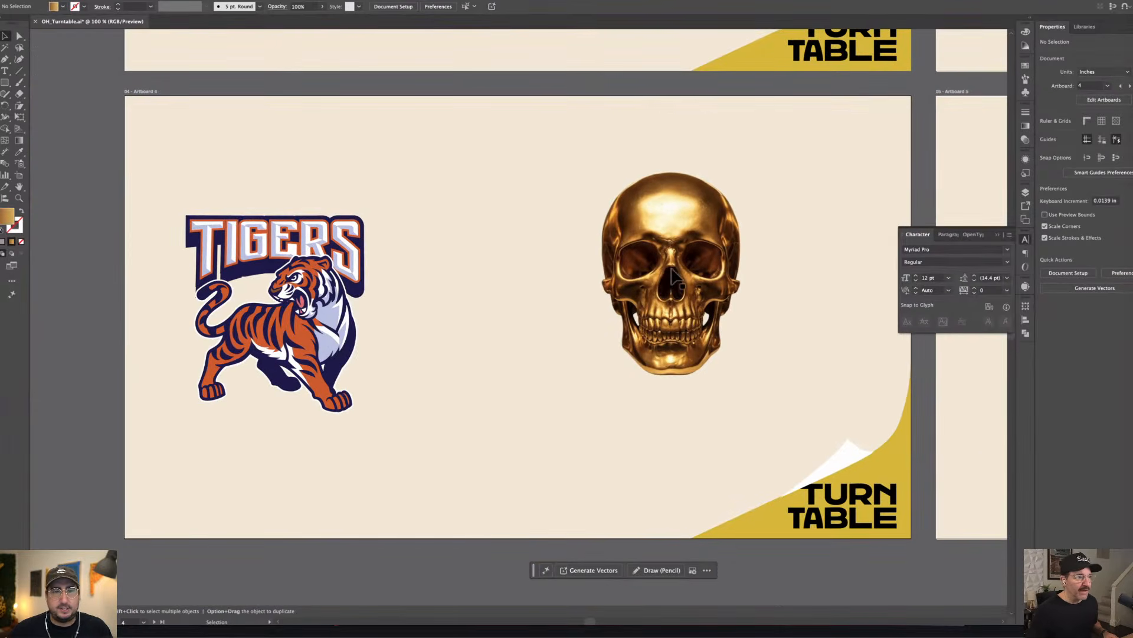
pyautogui.moveTo(671, 268); pyautogui.dragTo(487, 301)
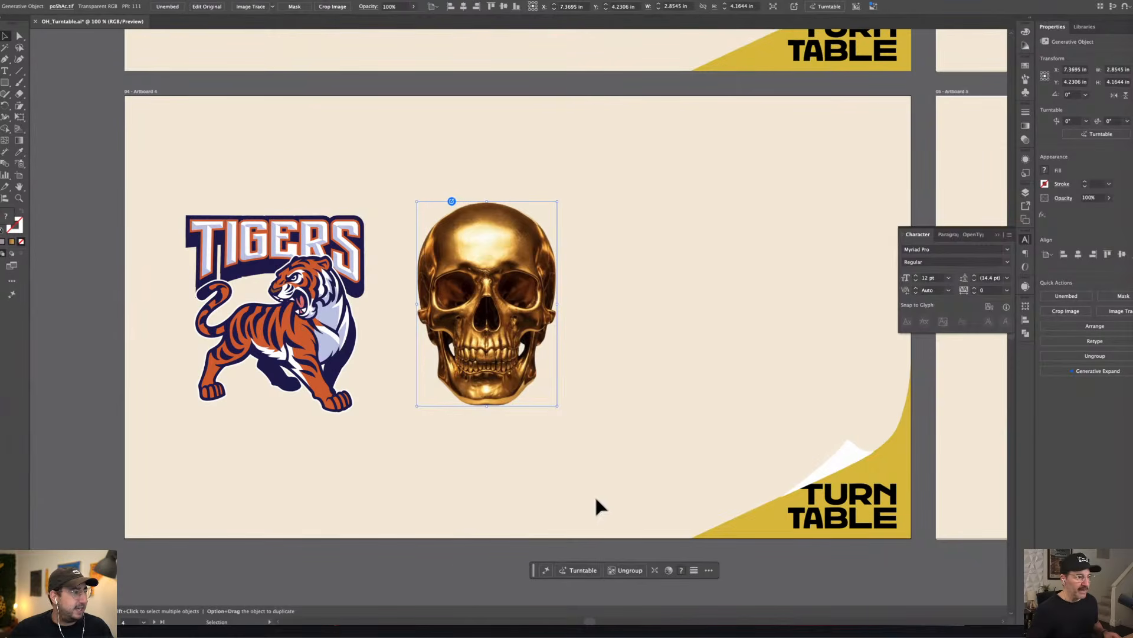
pyautogui.click(549, 406)
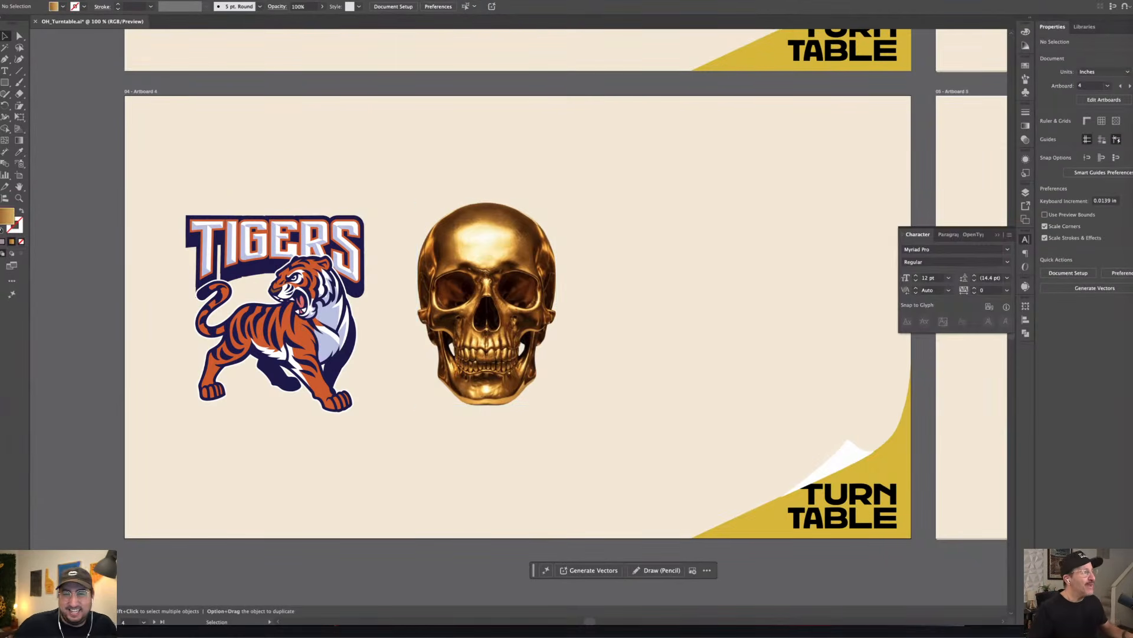
# - Start placing a file and browse the 2023 and 2022 folders inside PRO SITE for artwork
pyautogui.click(41, 0)
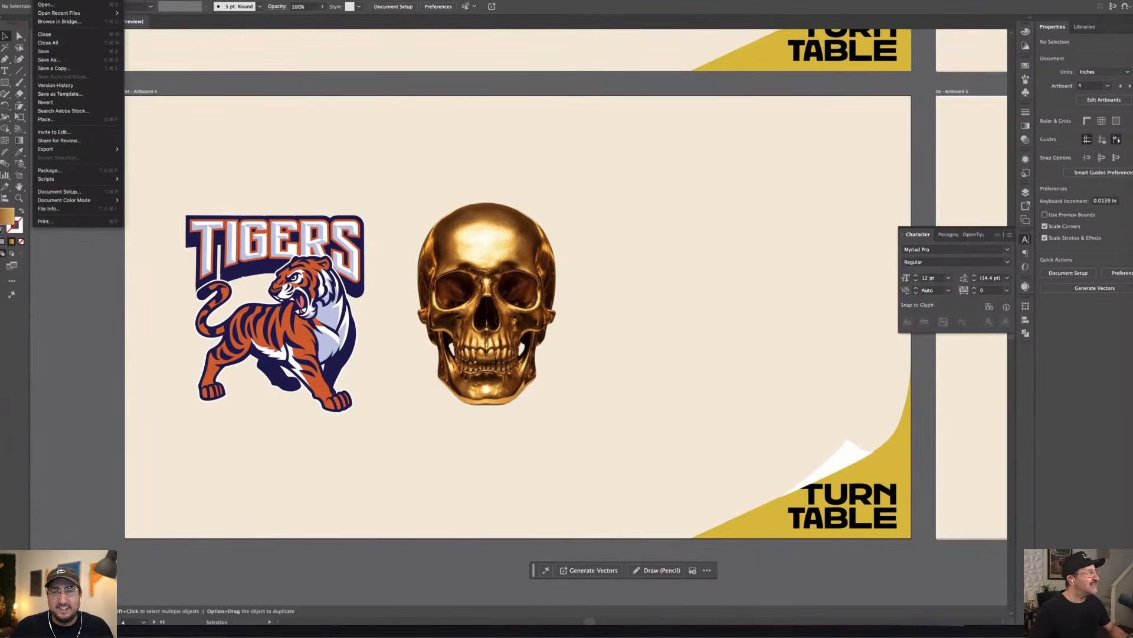
pyautogui.click(68, 120)
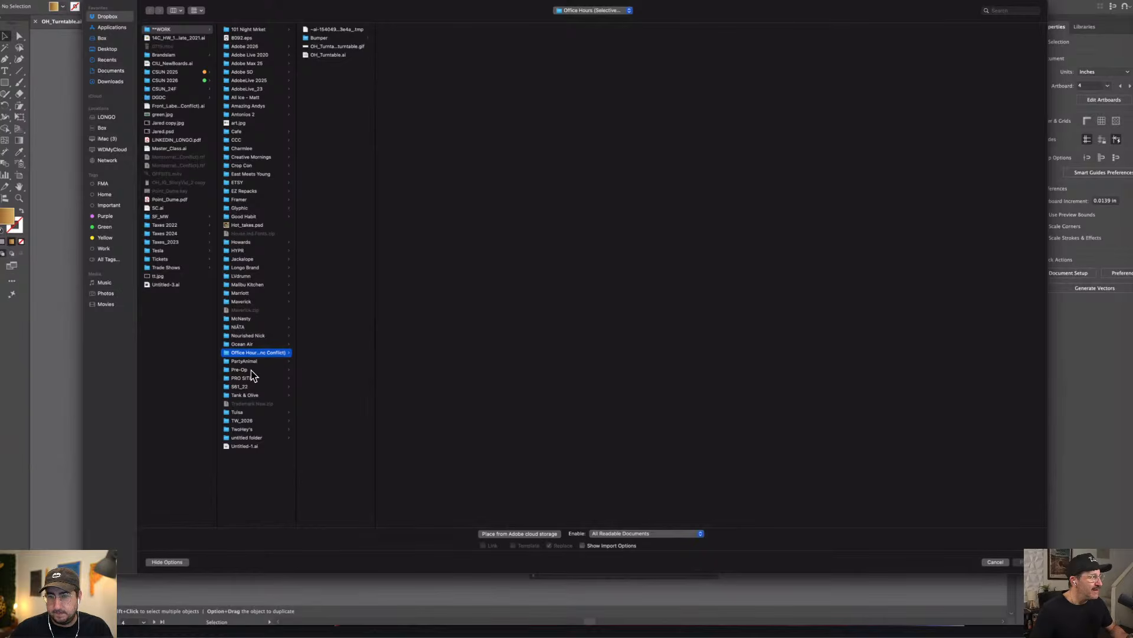
pyautogui.click(336, 55)
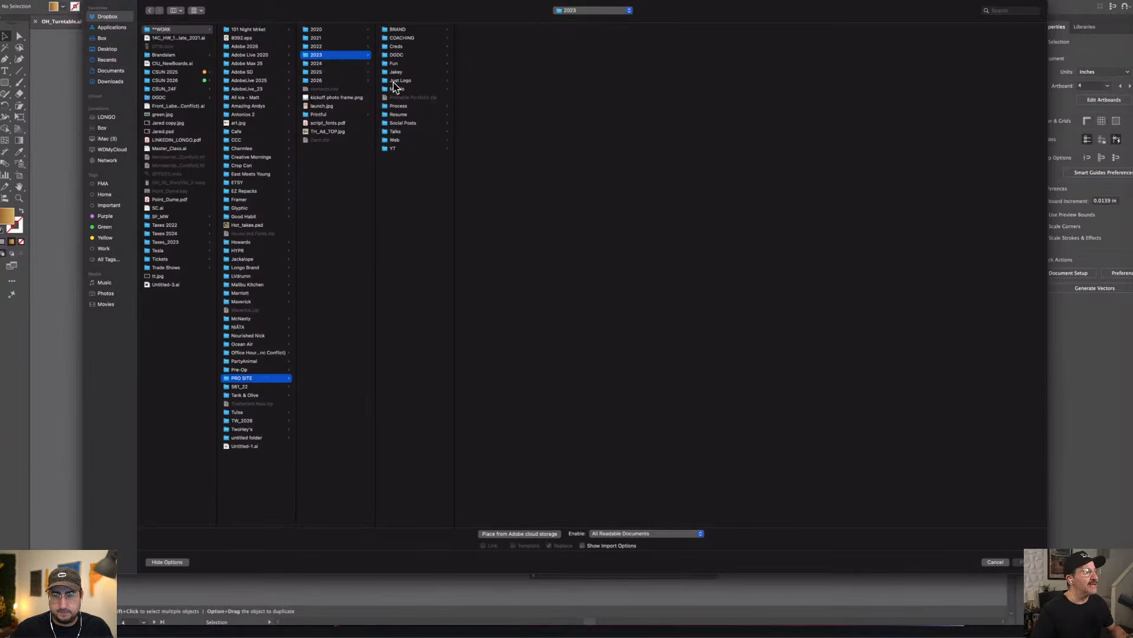
pyautogui.click(340, 48)
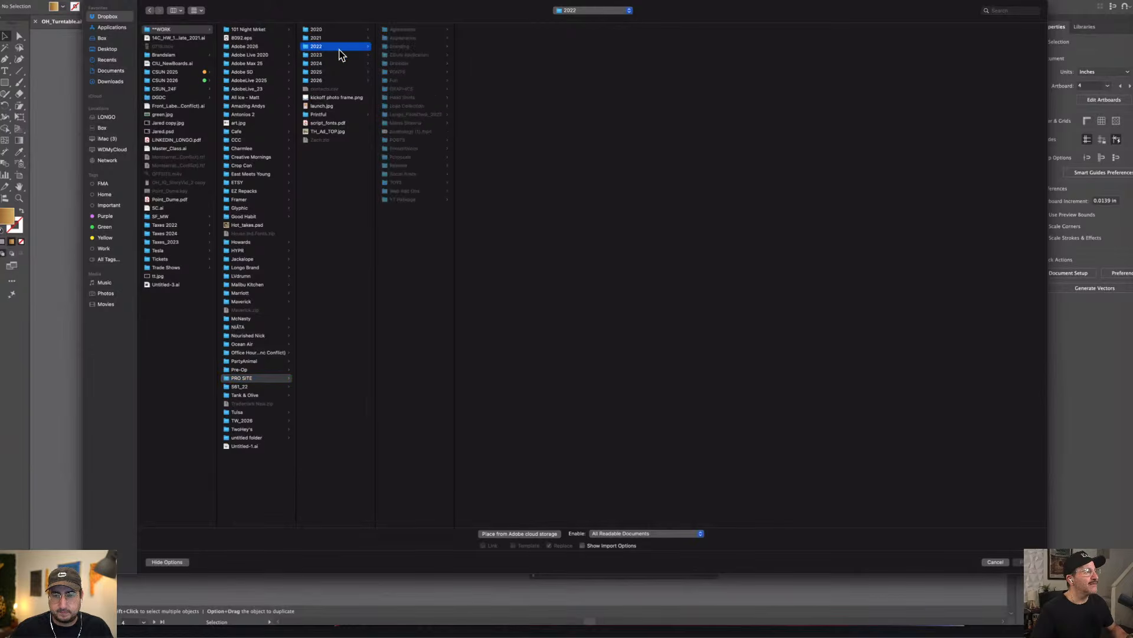
pyautogui.click(403, 96)
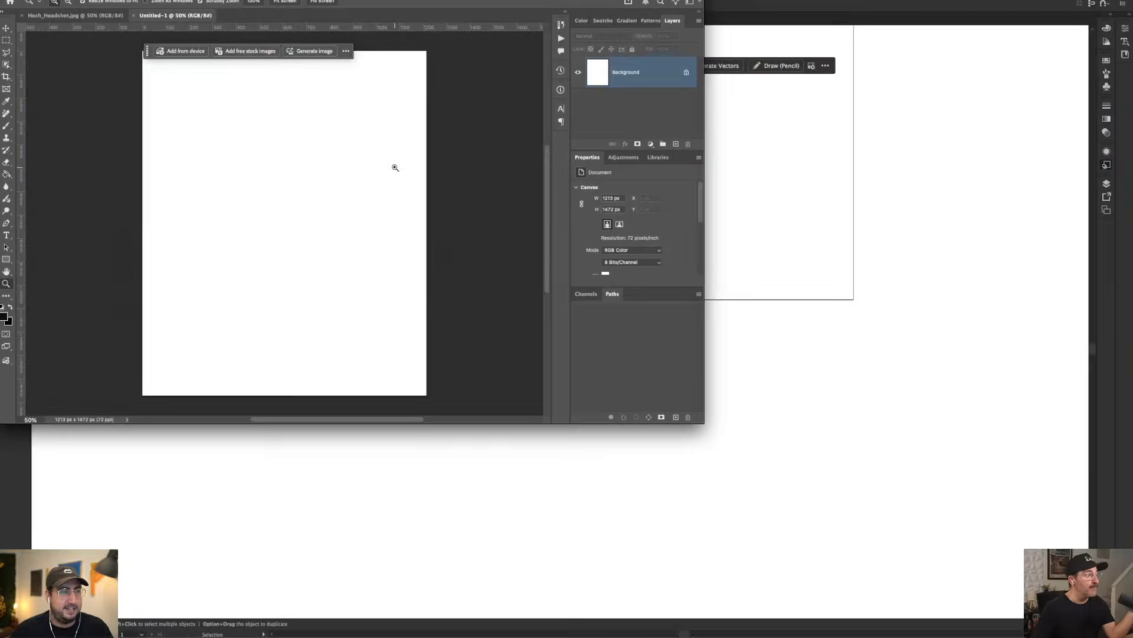
# - Paste the cut-out headshot into the blank Photoshop document and hide the white Background layer
pyautogui.press('super+v')
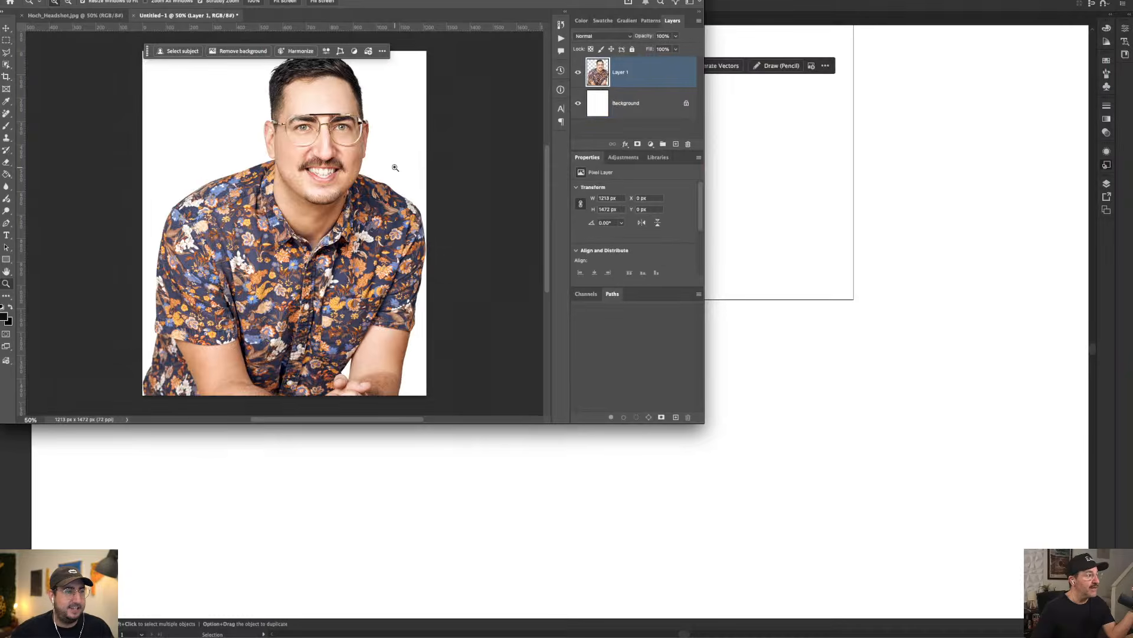
pyautogui.click(578, 103)
pyautogui.click(86, 0)
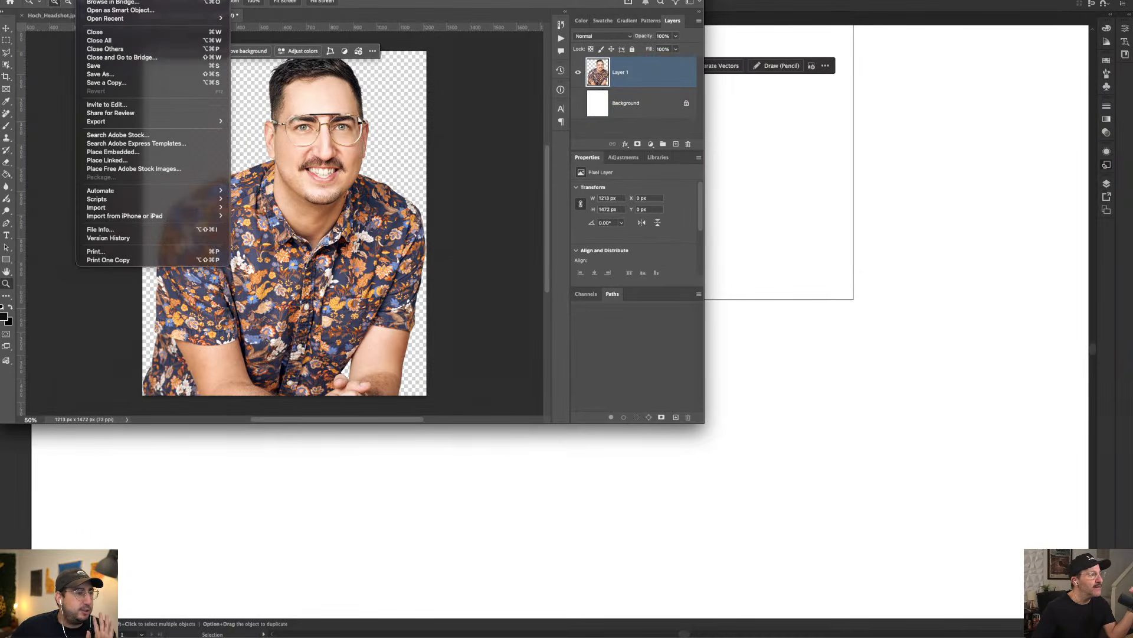
pyautogui.click(132, 86)
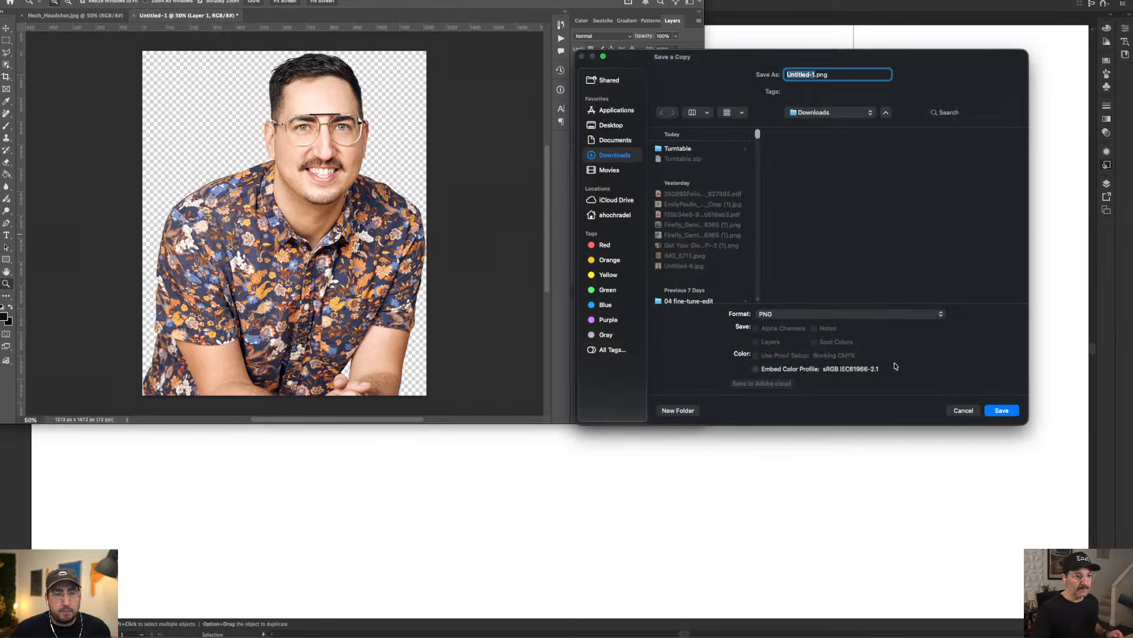
pyautogui.click(962, 411)
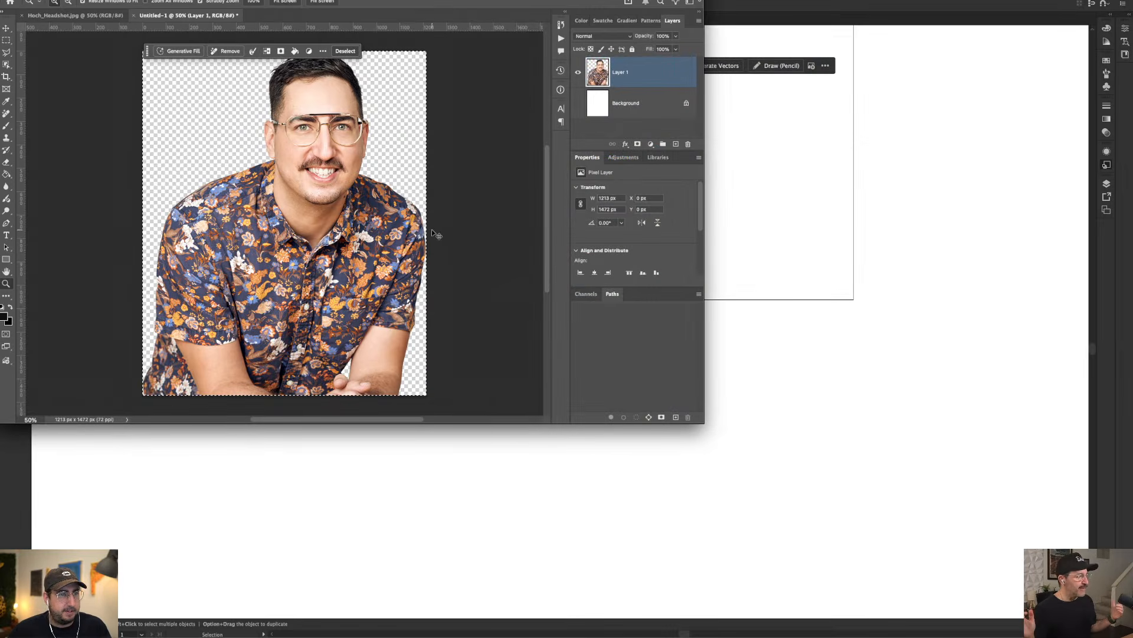
# - Switch to Illustrator, try pasting the copied headshot scaled down beside the OFFICE HOURS lettering, and delete it
pyautogui.click(765, 208)
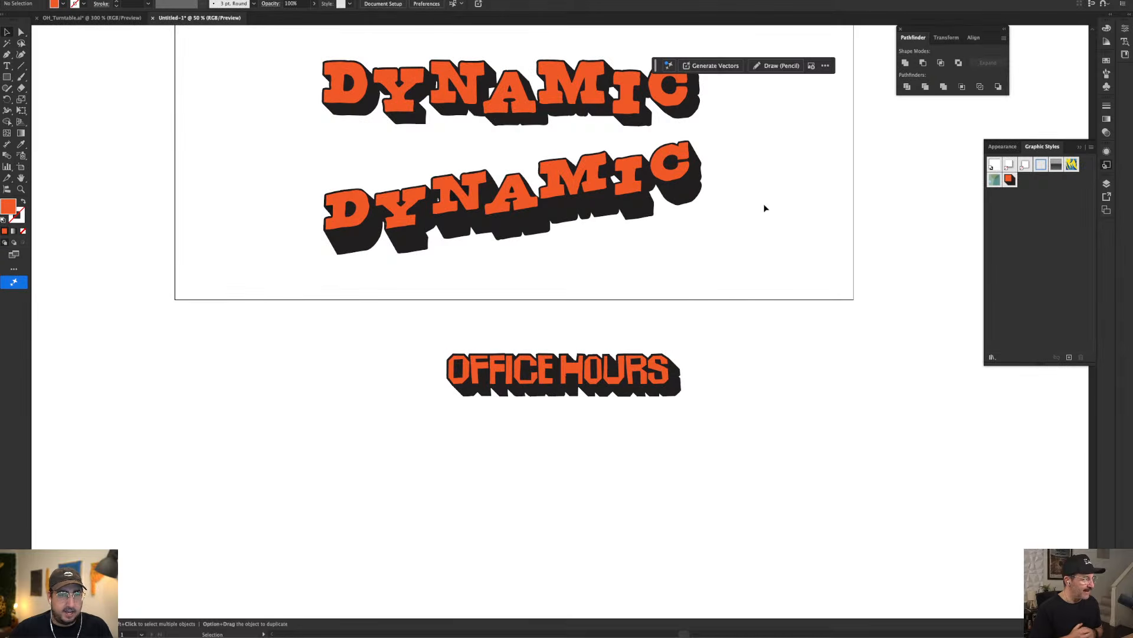
pyautogui.press('super+v')
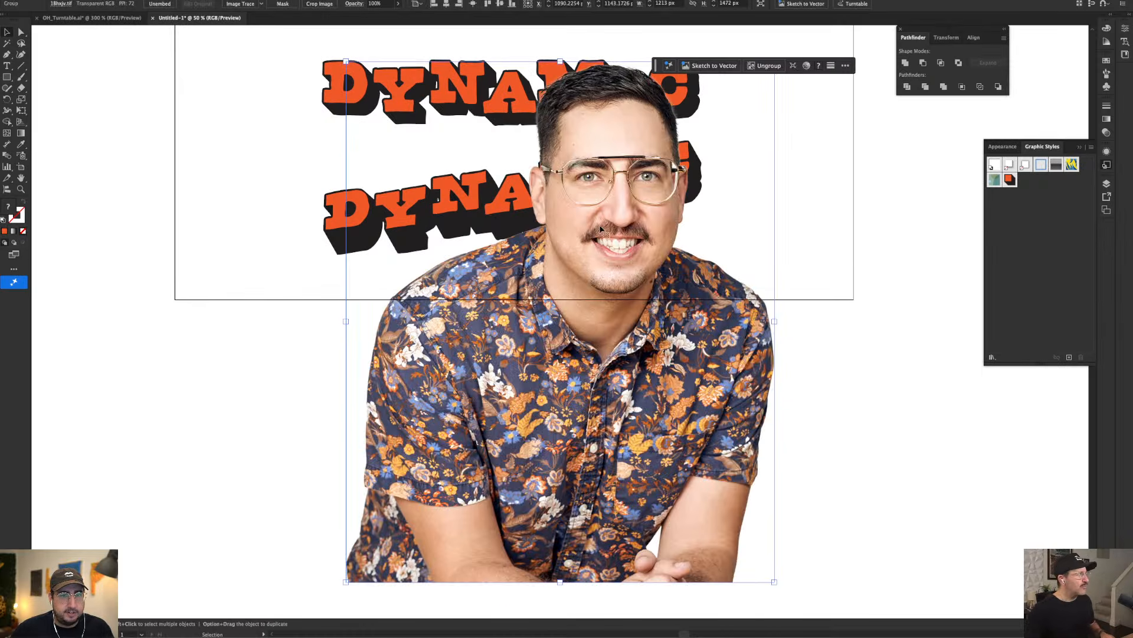
pyautogui.moveTo(600, 229); pyautogui.dragTo(329, 295)
pyautogui.press('s')
pyautogui.moveTo(518, 156); pyautogui.dragTo(373, 303)
pyautogui.moveTo(392, 265); pyautogui.dragTo(501, 137)
pyautogui.press('v')
pyautogui.moveTo(440, 213); pyautogui.dragTo(420, 275)
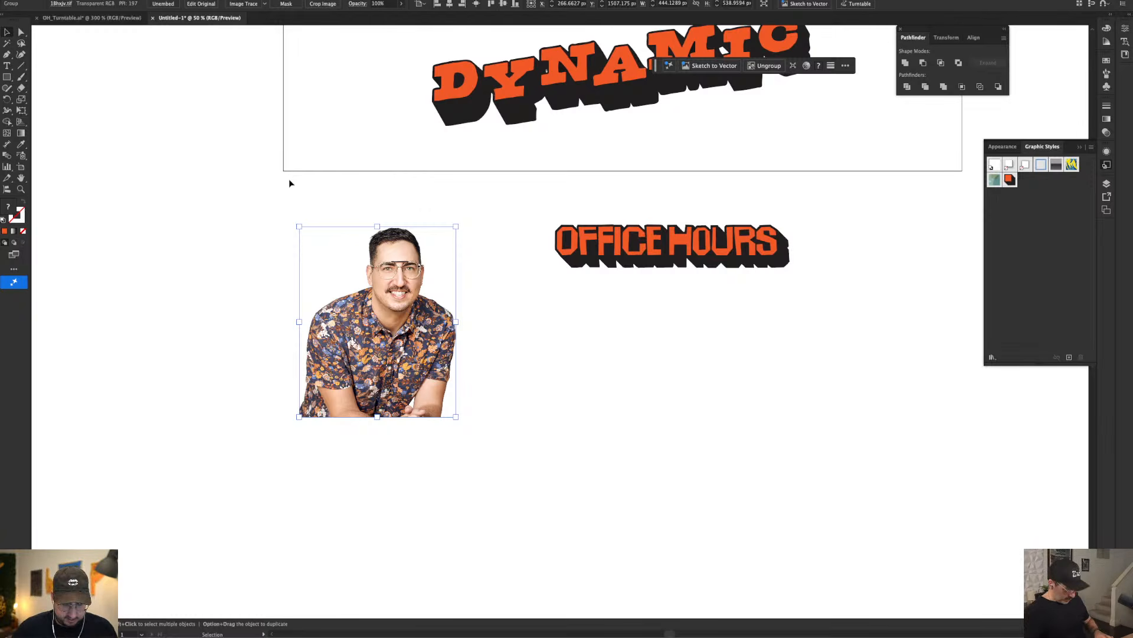
pyautogui.press('Delete')
# - Switch to Photoshop and save a copy of the transparent headshot as a PNG in Downloads, using the smallest file size option
pyautogui.press('super+Tab')
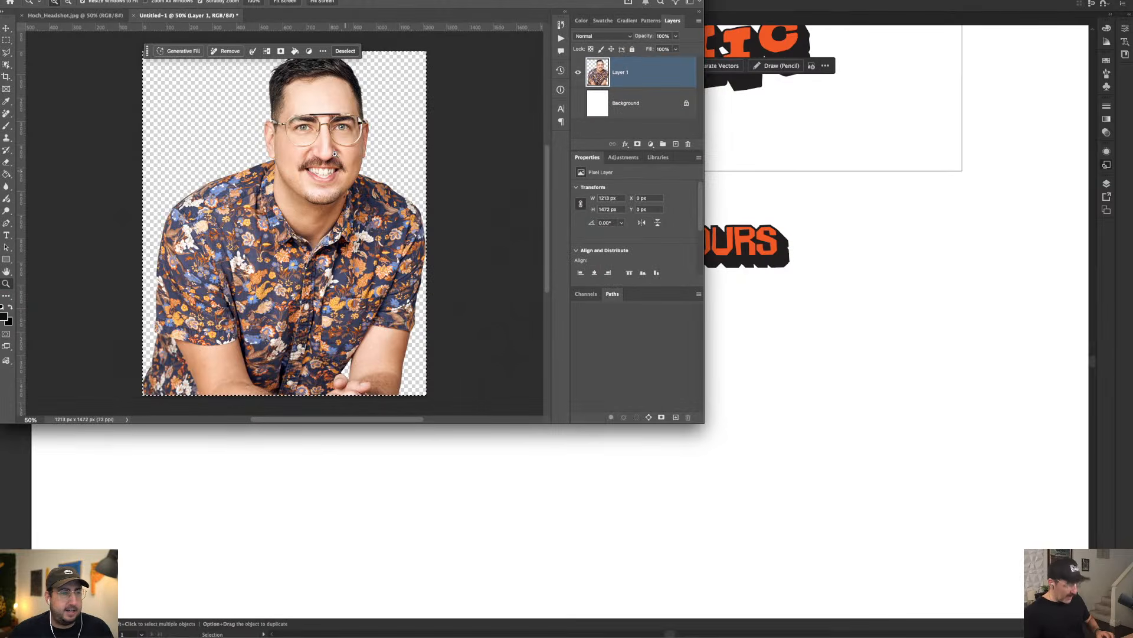
pyautogui.click(110, 2)
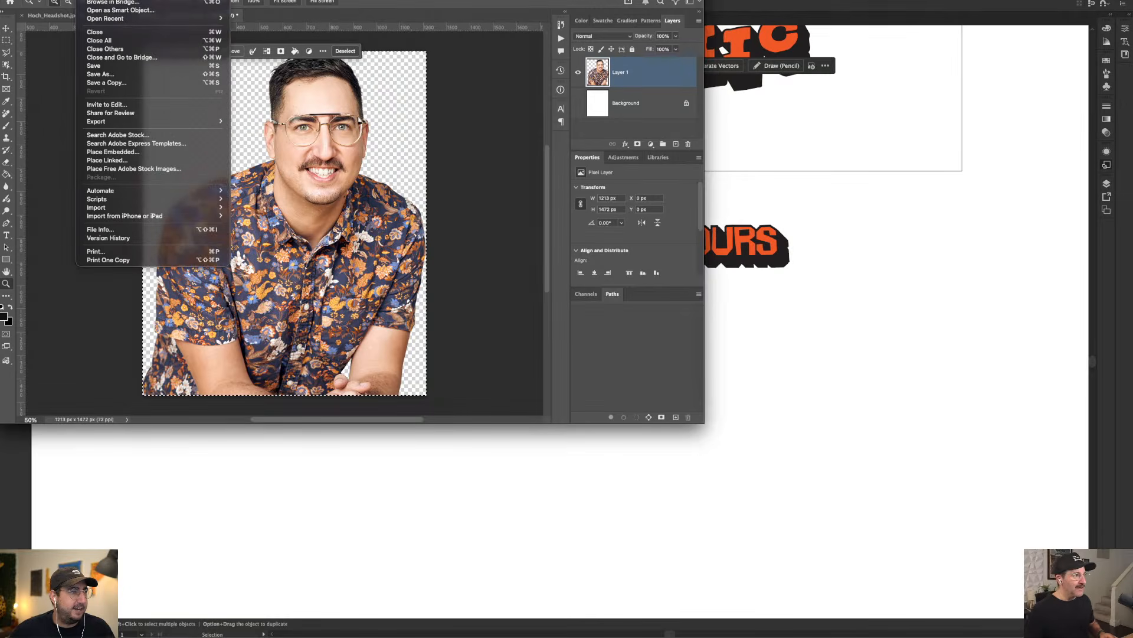
pyautogui.click(122, 82)
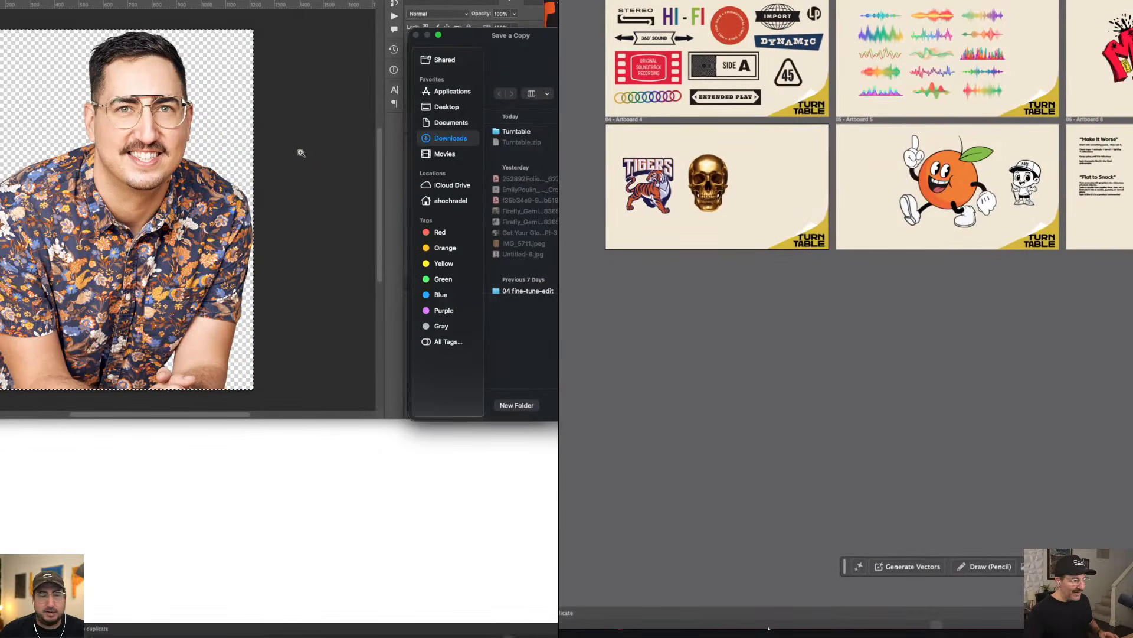
pyautogui.moveTo(844, 625)
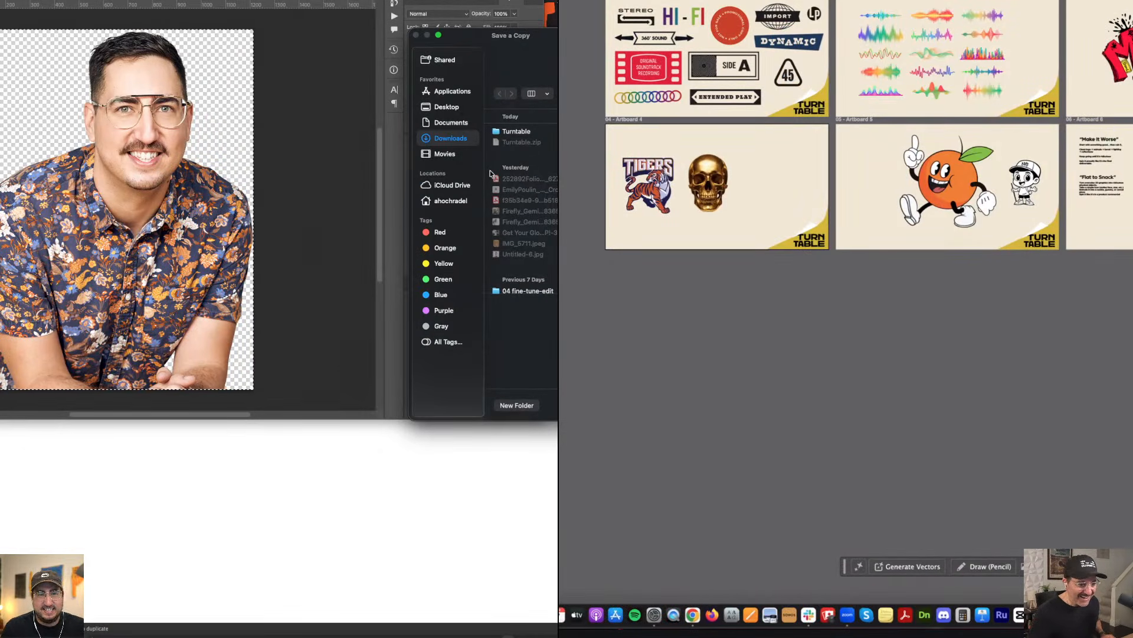
pyautogui.press('Return')
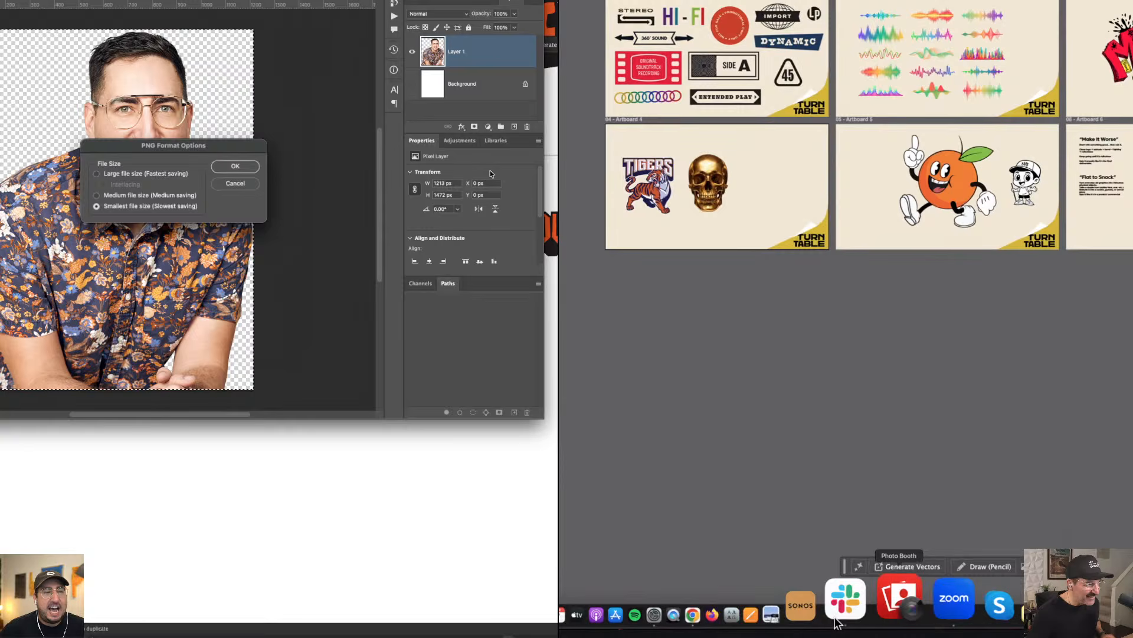
pyautogui.click(243, 169)
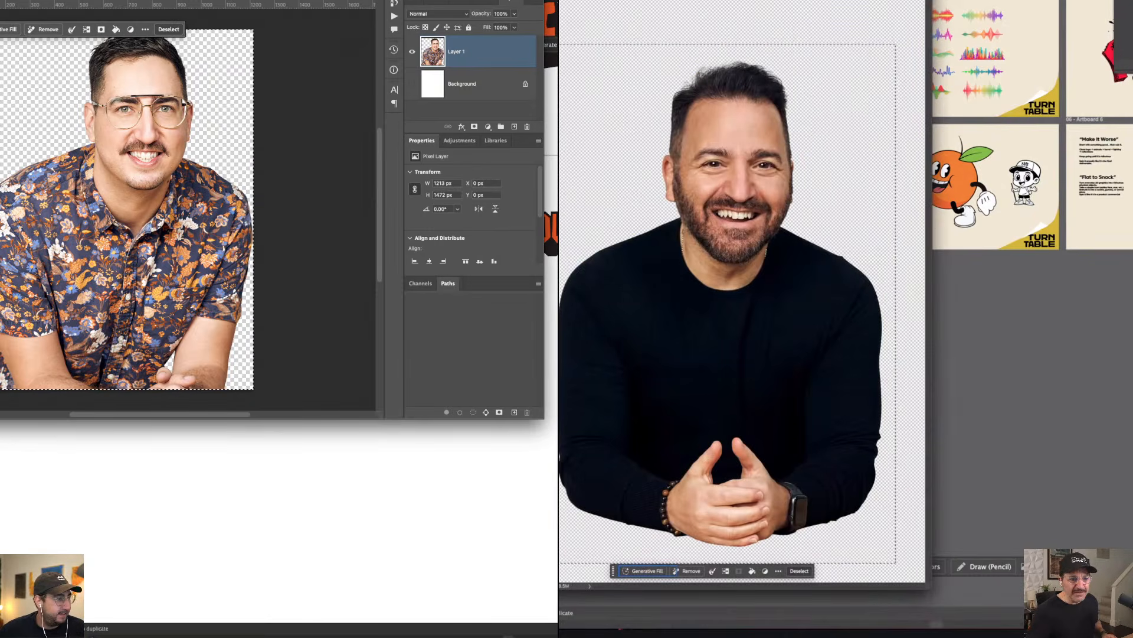
# - Place the saved headshot PNG from the Downloads folder into the Illustrator document, and undo the black-sweater portrait's cutout in Photoshop
pyautogui.click(550, 419)
pyautogui.click(131, 617)
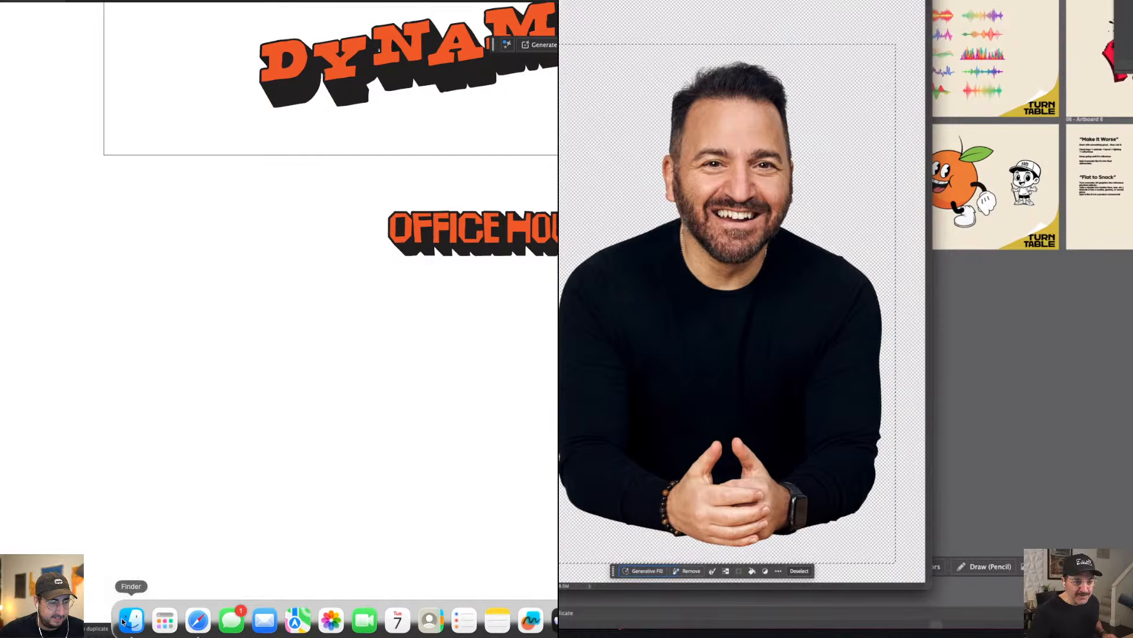
pyautogui.scroll(4, 554, 191)
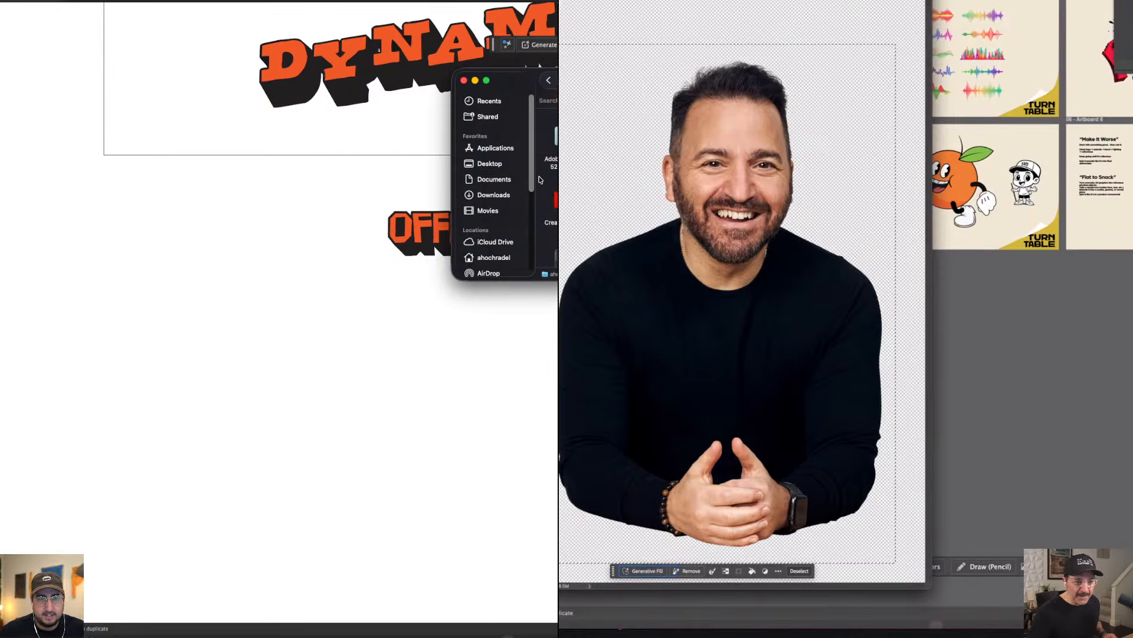
pyautogui.click(495, 191)
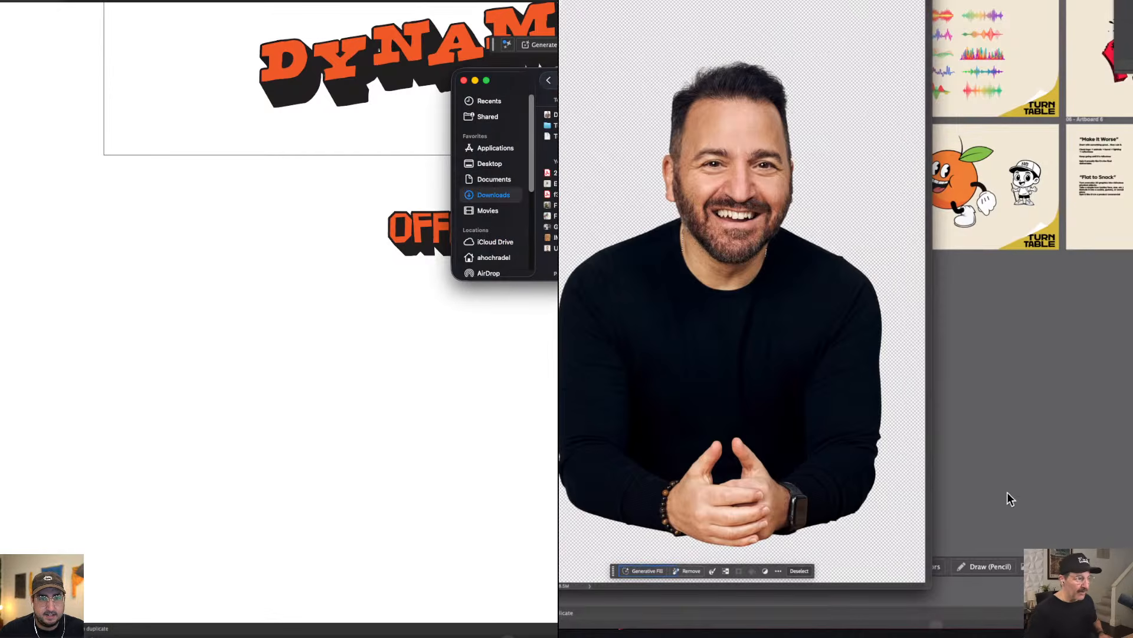
pyautogui.click(715, 496)
pyautogui.moveTo(555, 115); pyautogui.dragTo(255, 288)
pyautogui.press('super+z')
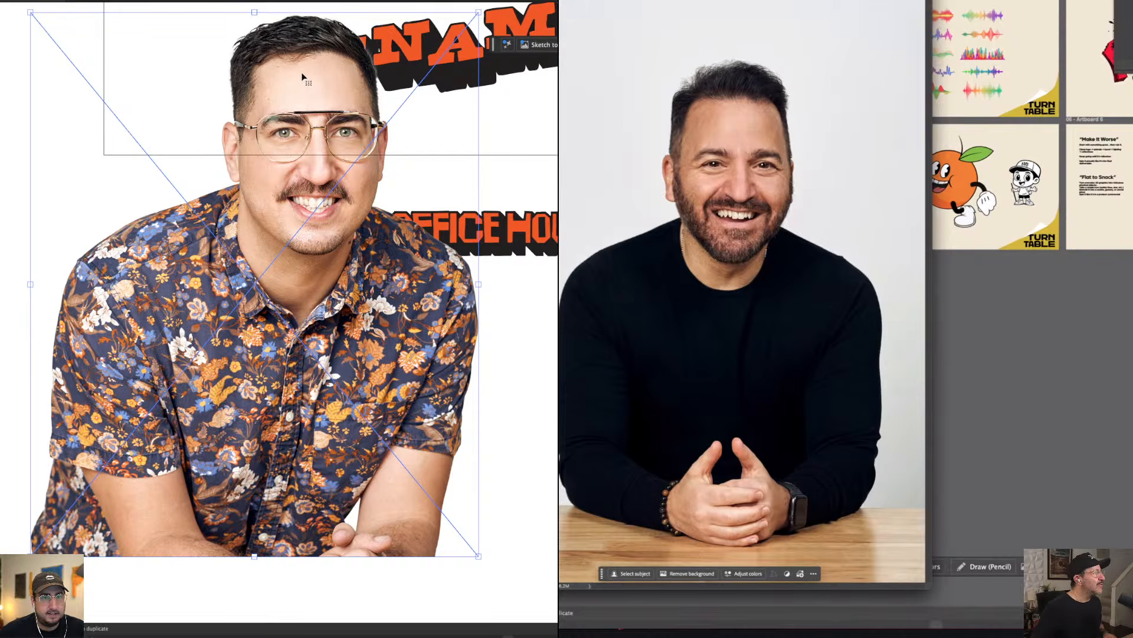
# - Scale the placed headshot down beside the OFFICE HOURS lettering below the artboard, and select the man in the black-sweater portrait
pyautogui.click(598, 27)
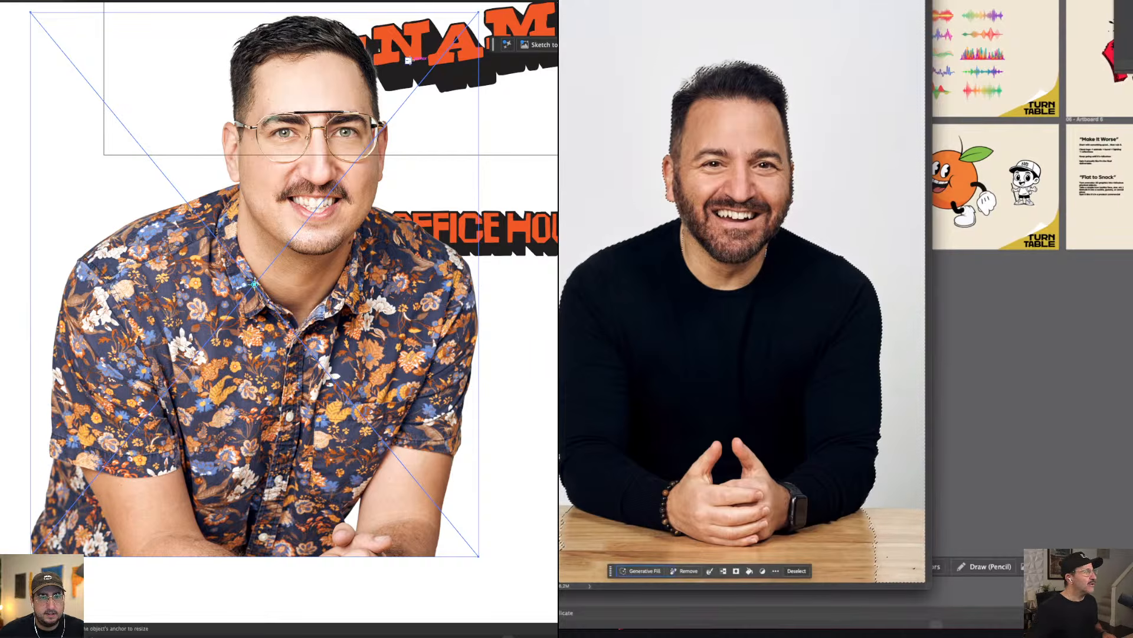
pyautogui.moveTo(421, 59); pyautogui.dragTo(326, 147)
pyautogui.press('super+shift+i')
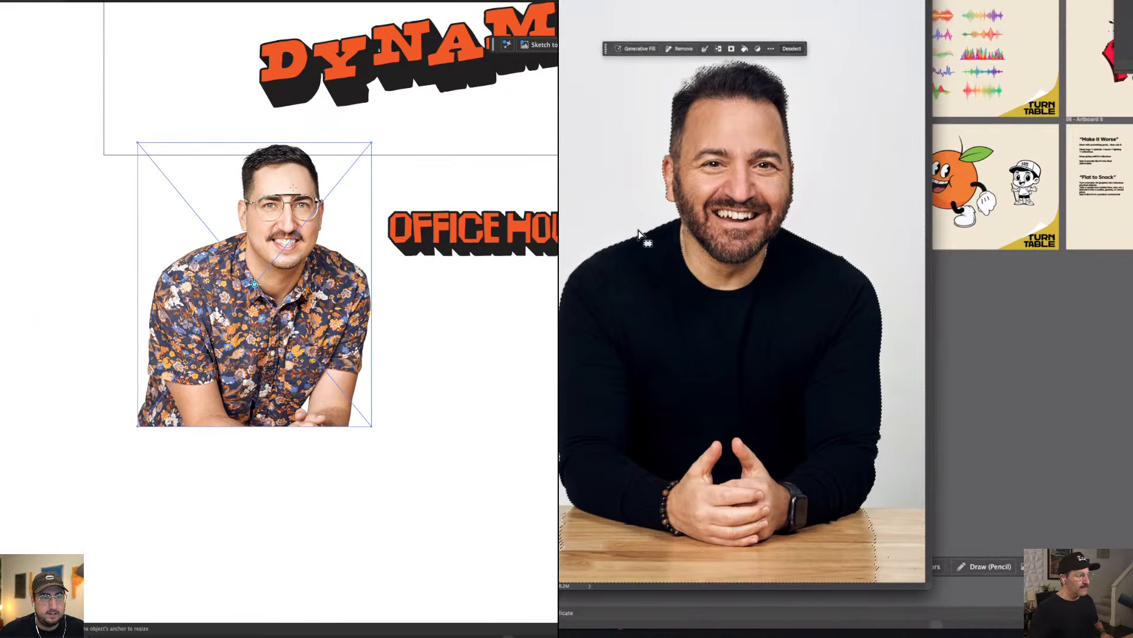
pyautogui.press('v')
pyautogui.moveTo(274, 206); pyautogui.dragTo(219, 296)
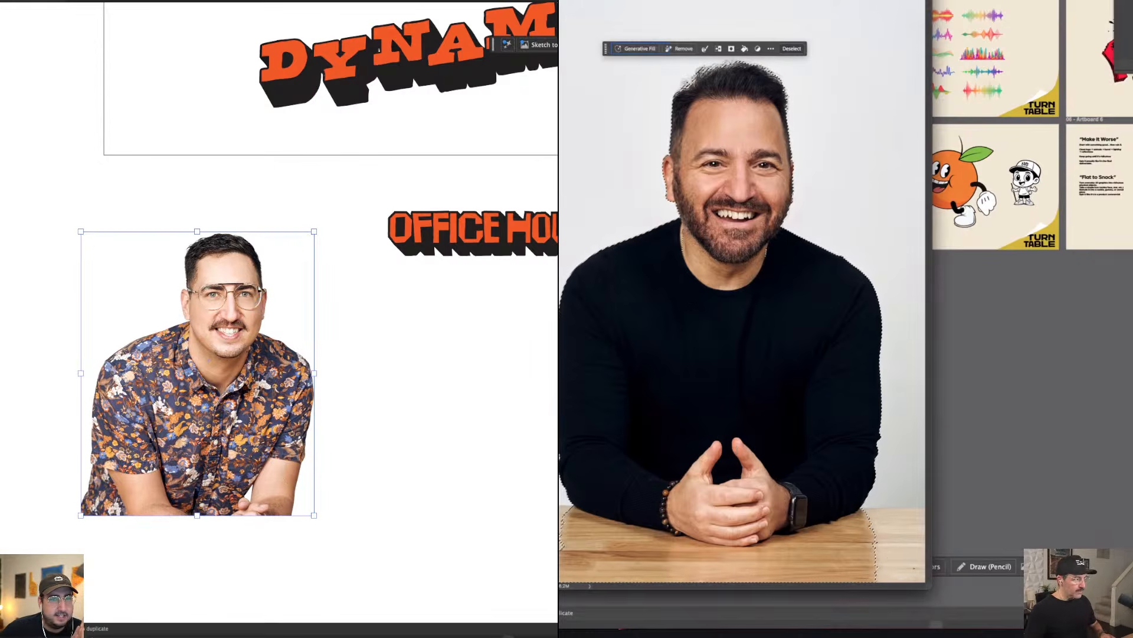
# - Try to bring the full-resolution black-sweater portrait selection from Photoshop into the Illustrator document with the gold skull
pyautogui.press('super+Tab')
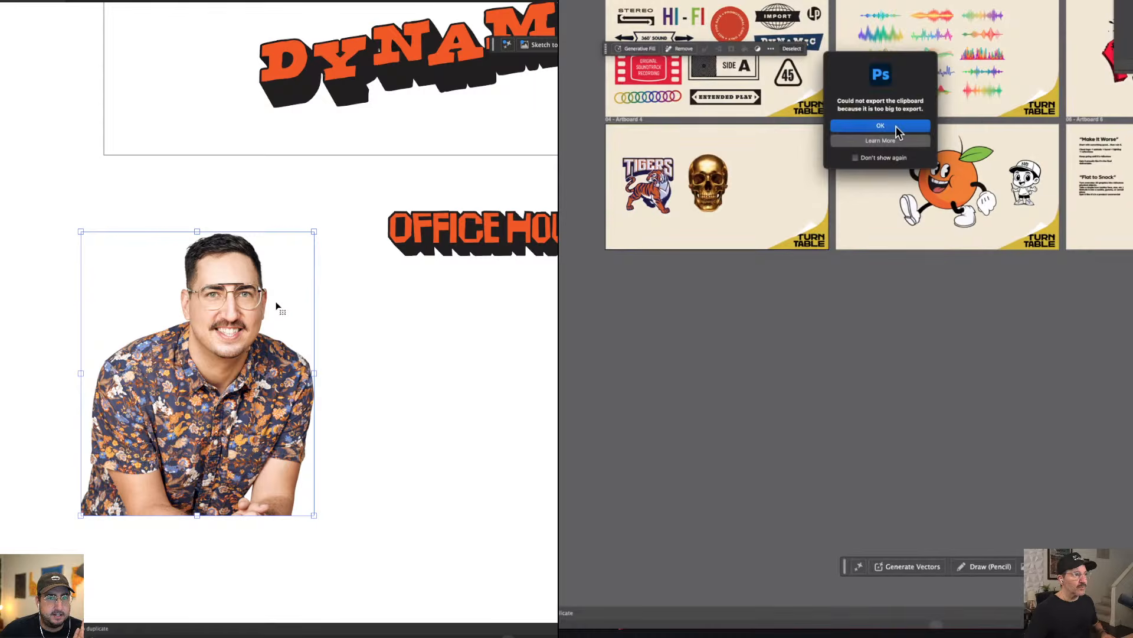
pyautogui.click(896, 126)
pyautogui.click(1084, 364)
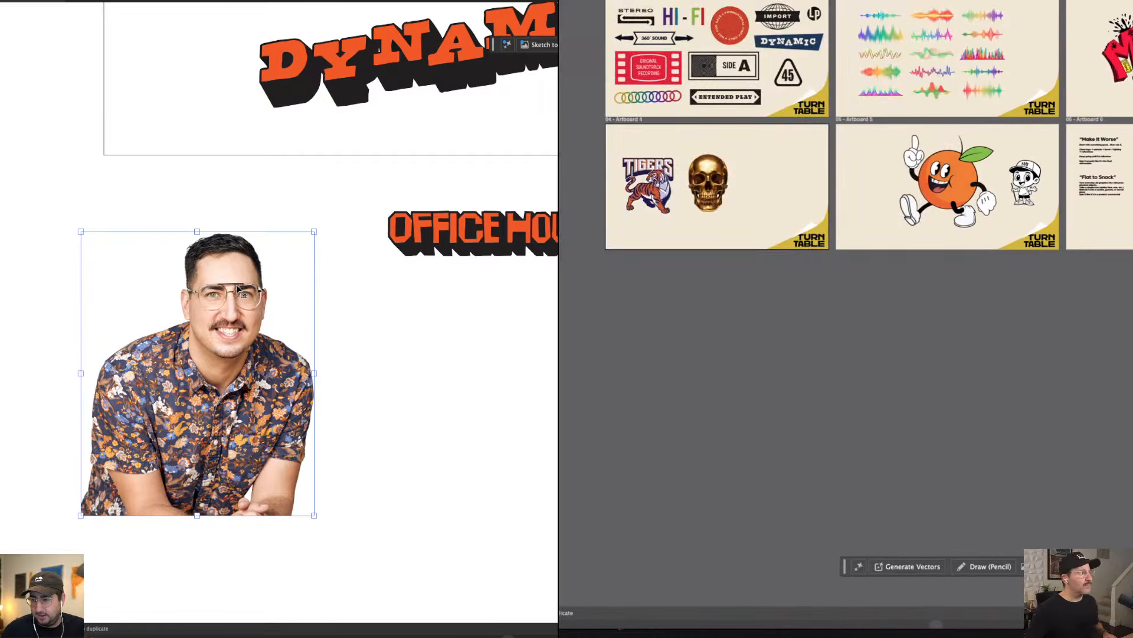
pyautogui.moveTo(993, 627)
pyautogui.click(2, 1)
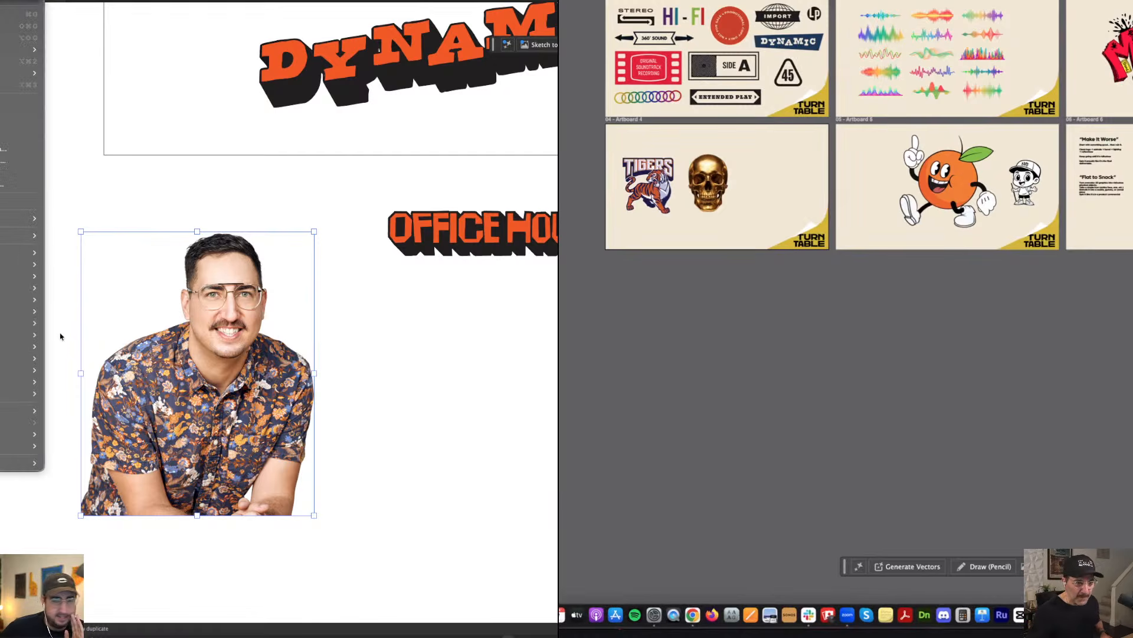
pyautogui.click(1059, 615)
pyautogui.moveTo(12, 299)
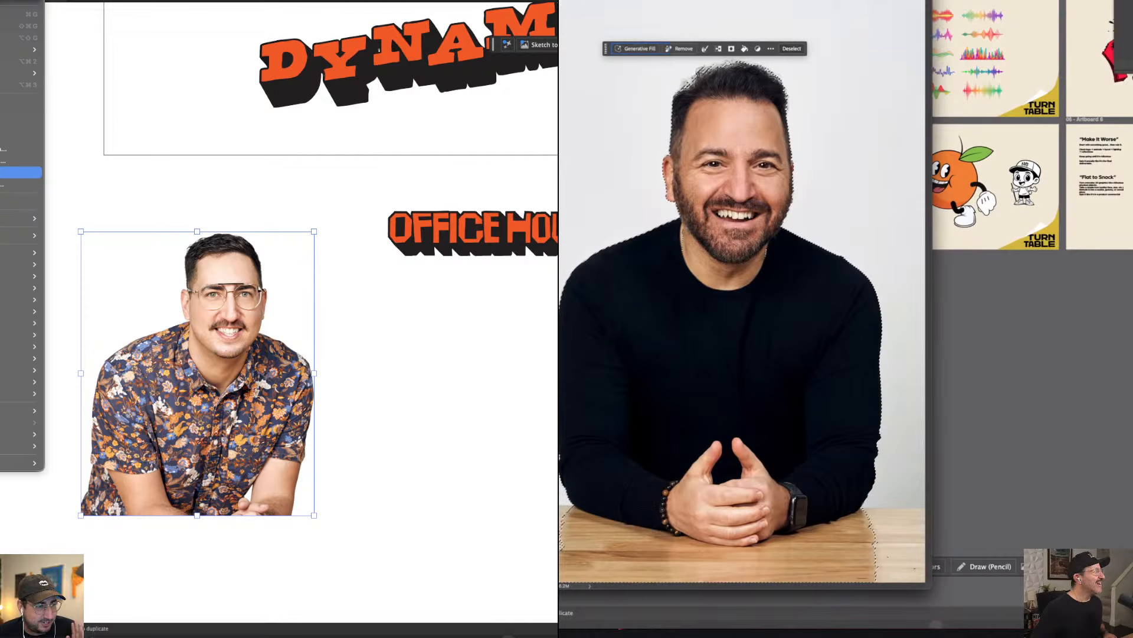
pyautogui.moveTo(23, 218)
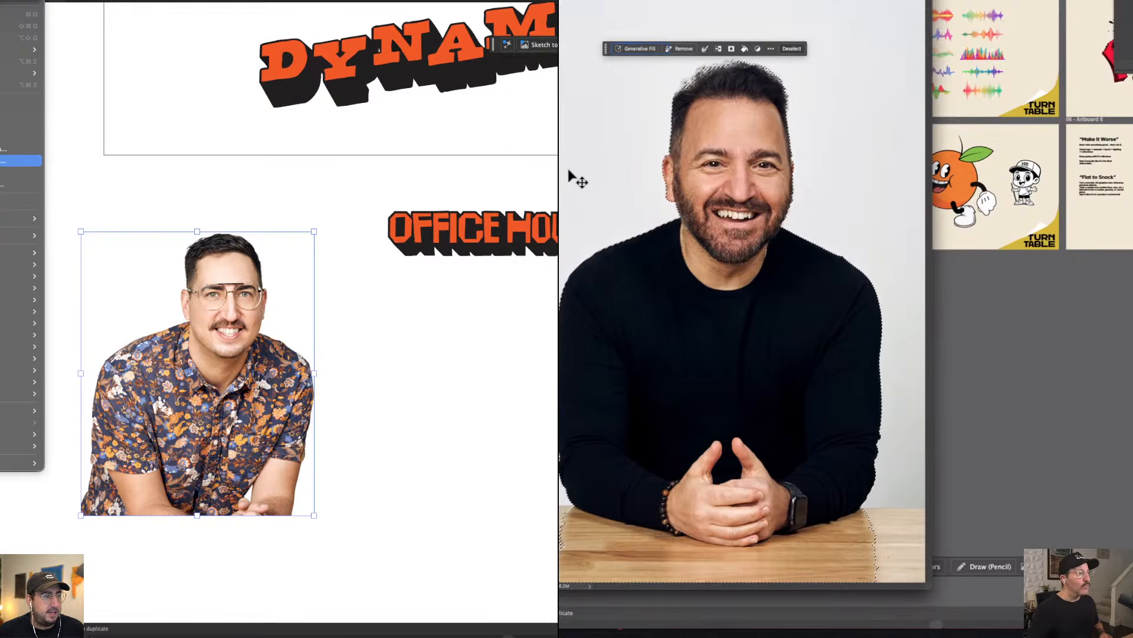
pyautogui.moveTo(24, 252)
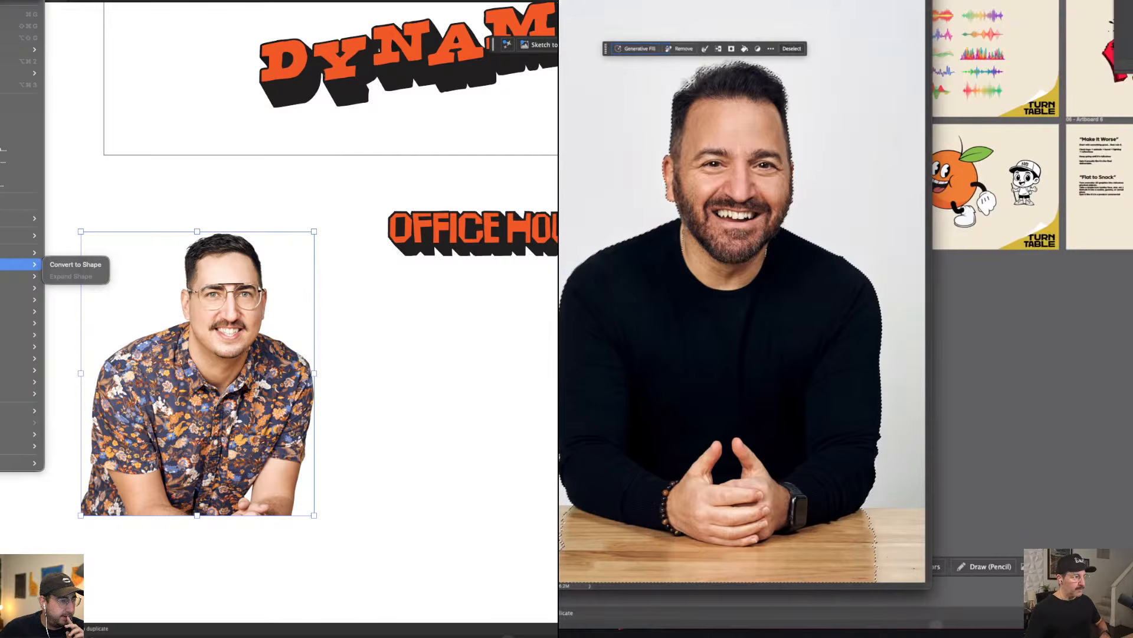
pyautogui.moveTo(23, 323)
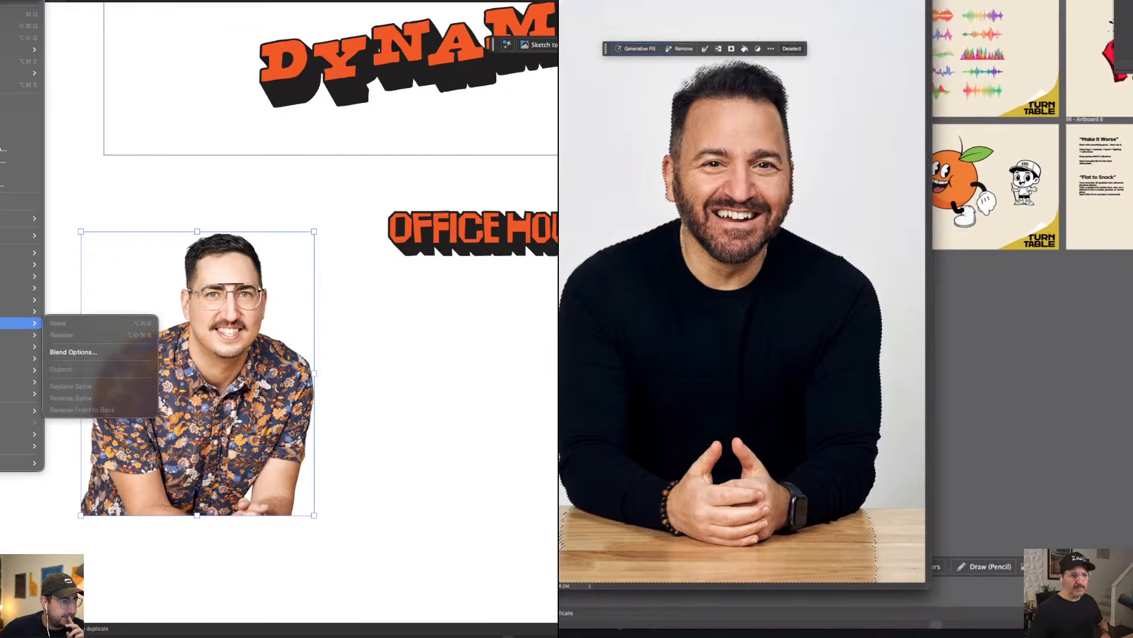
pyautogui.click(1046, 454)
pyautogui.click(890, 128)
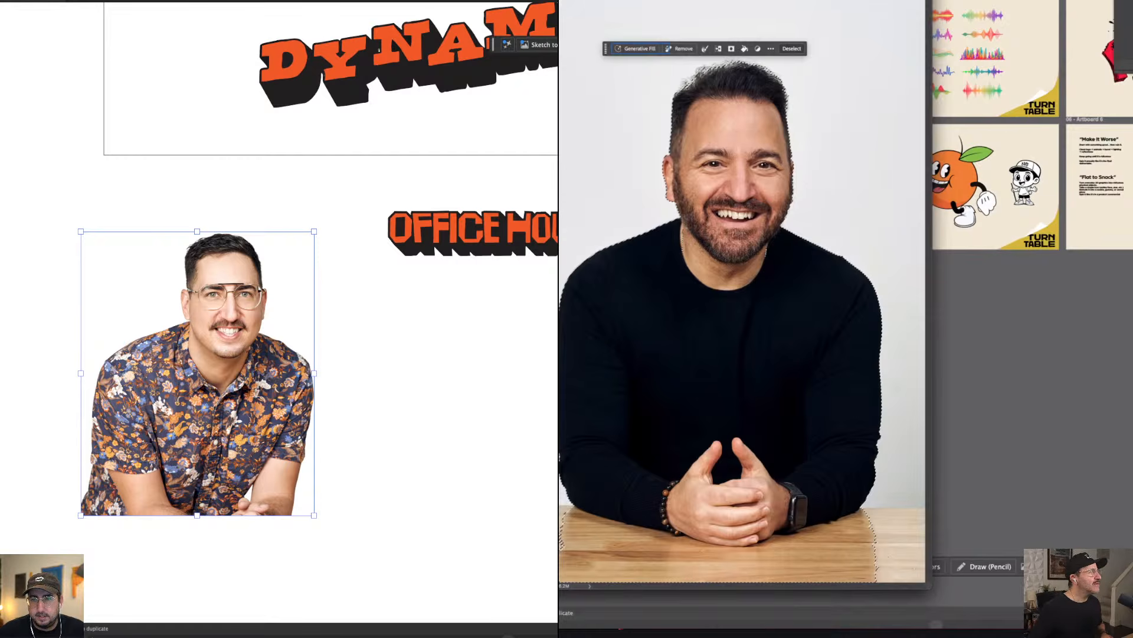
# - Resample the black-sweater portrait to a resolution of 120 pixels/inch and select its subject
pyautogui.press('super+alt+i')
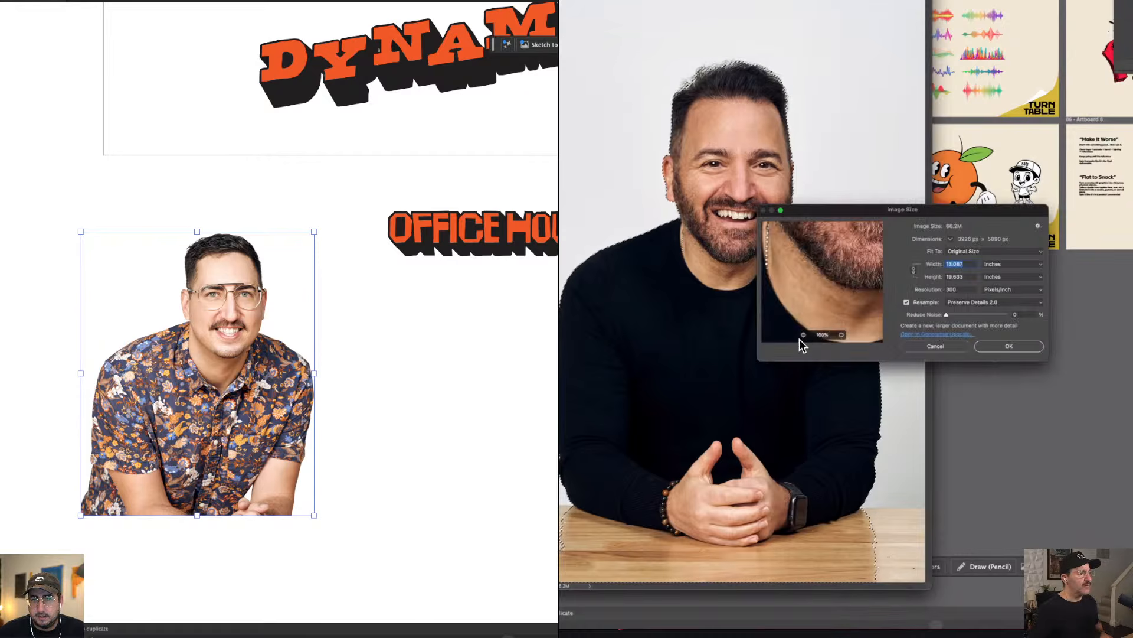
pyautogui.doubleClick(966, 291)
pyautogui.write('120')
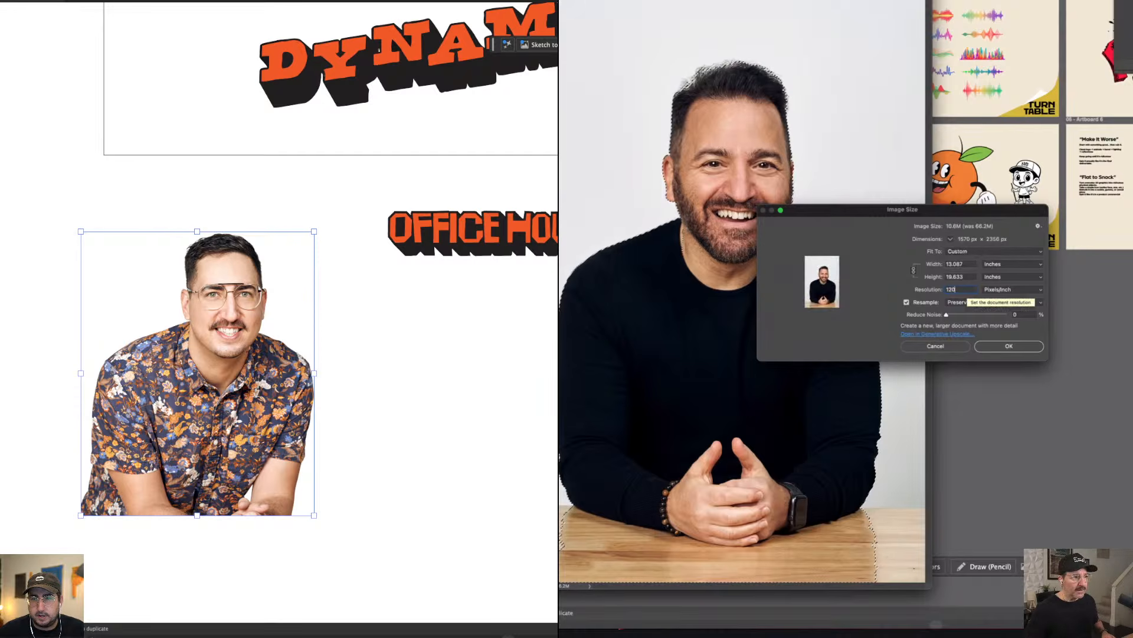
pyautogui.press('Return')
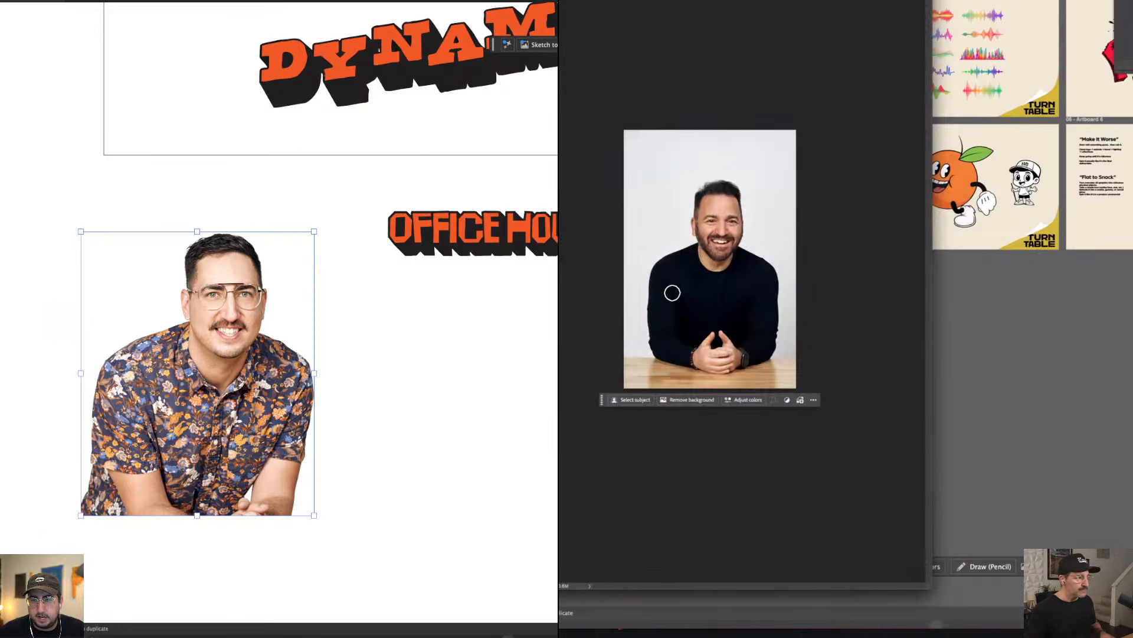
pyautogui.click(629, 401)
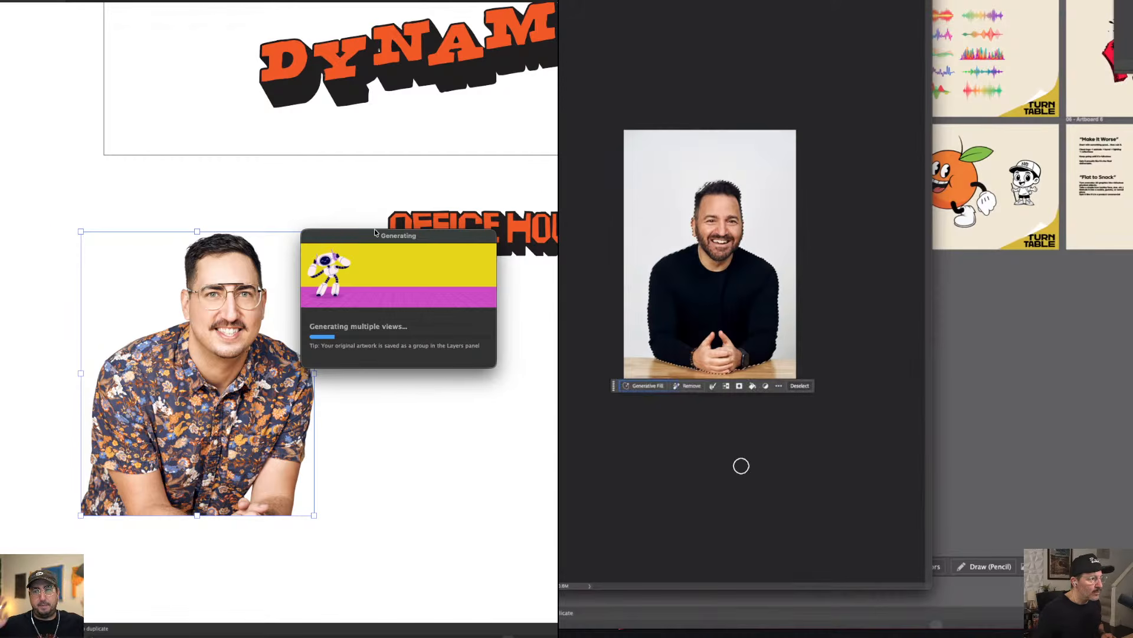
# - Paste the cut-out black-sweater portrait into the Illustrator document with the gold skull and generate its Turntable views
pyautogui.click(984, 402)
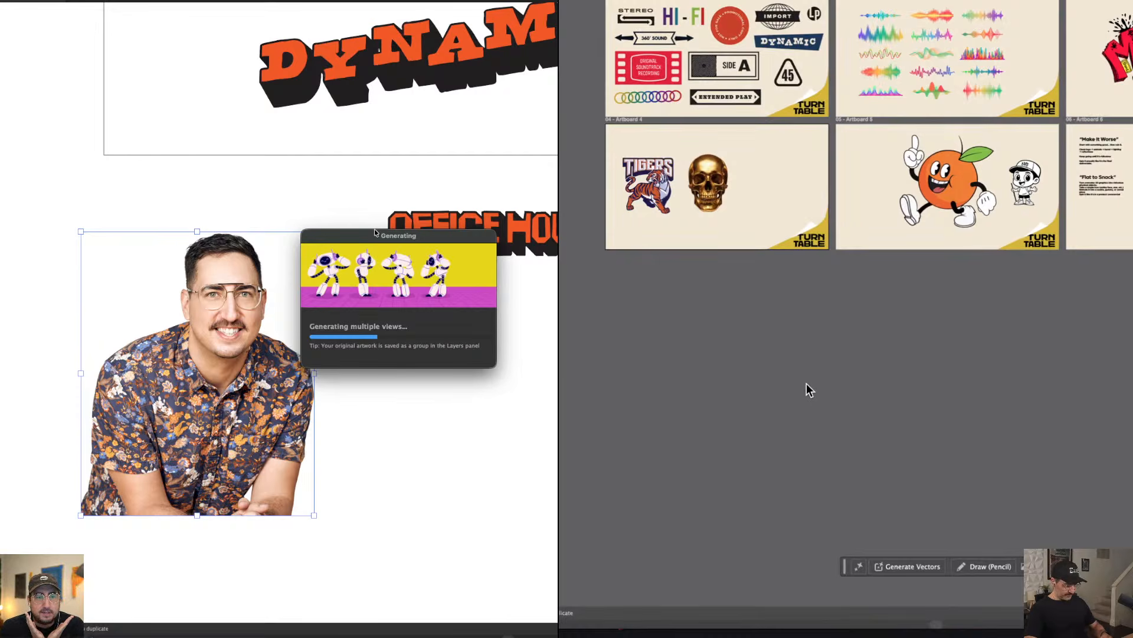
pyautogui.hotkey('ctrl', 'v')
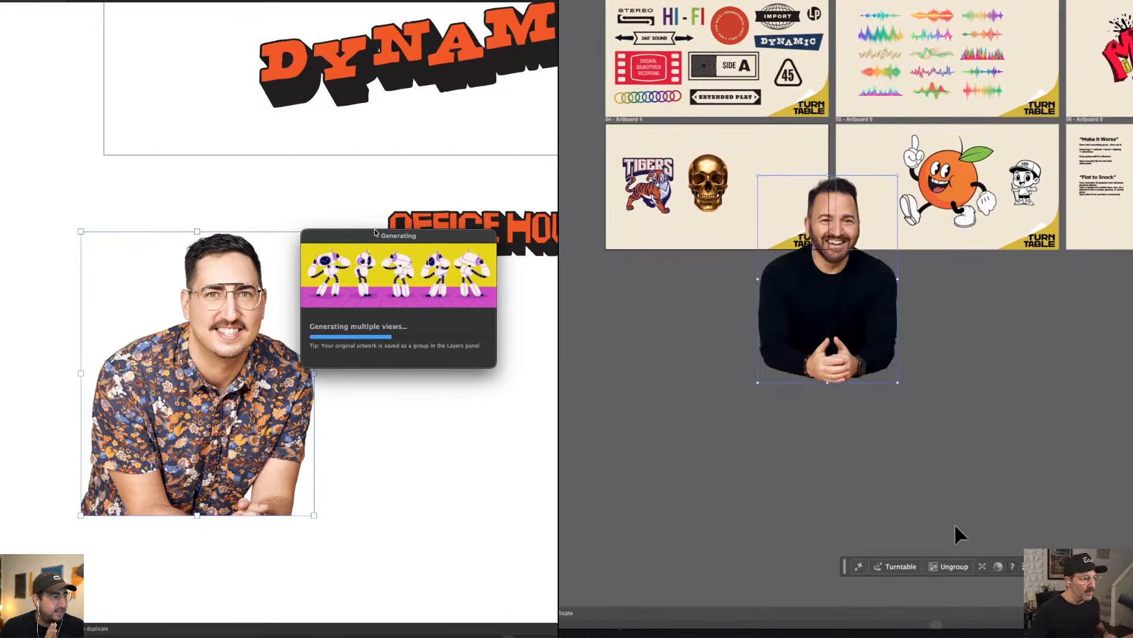
pyautogui.click(897, 566)
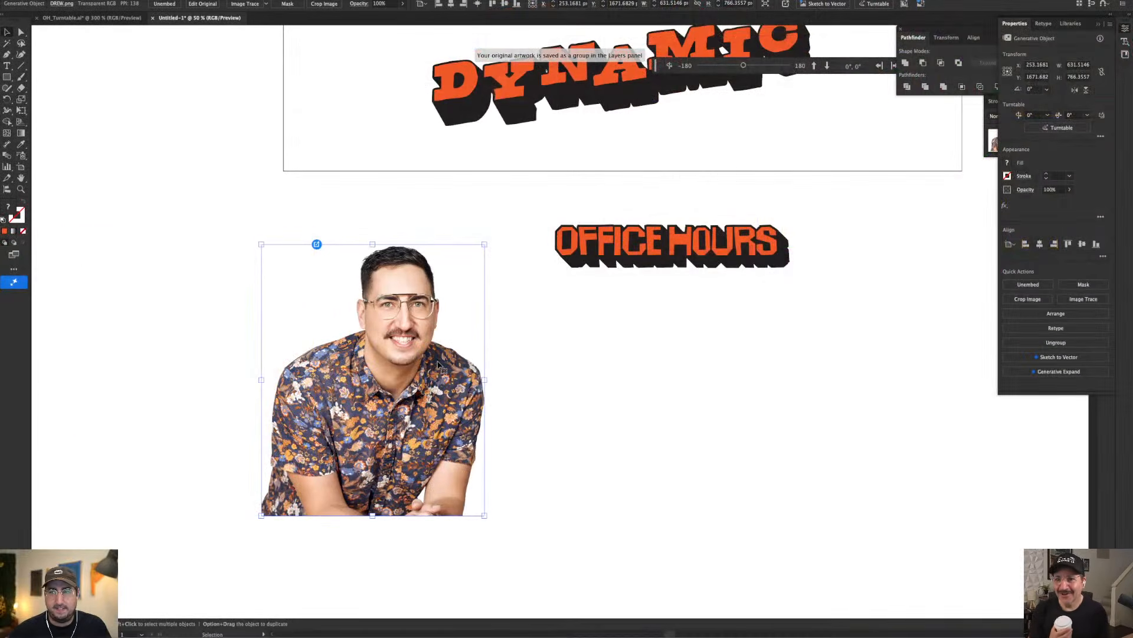
# - Reposition the Turntable controls above the floral-shirt portrait and rotate the portrait horizontally to -30°
pyautogui.moveTo(400, 388); pyautogui.dragTo(540, 332)
pyautogui.press('super+equal')
pyautogui.press('super+equal')
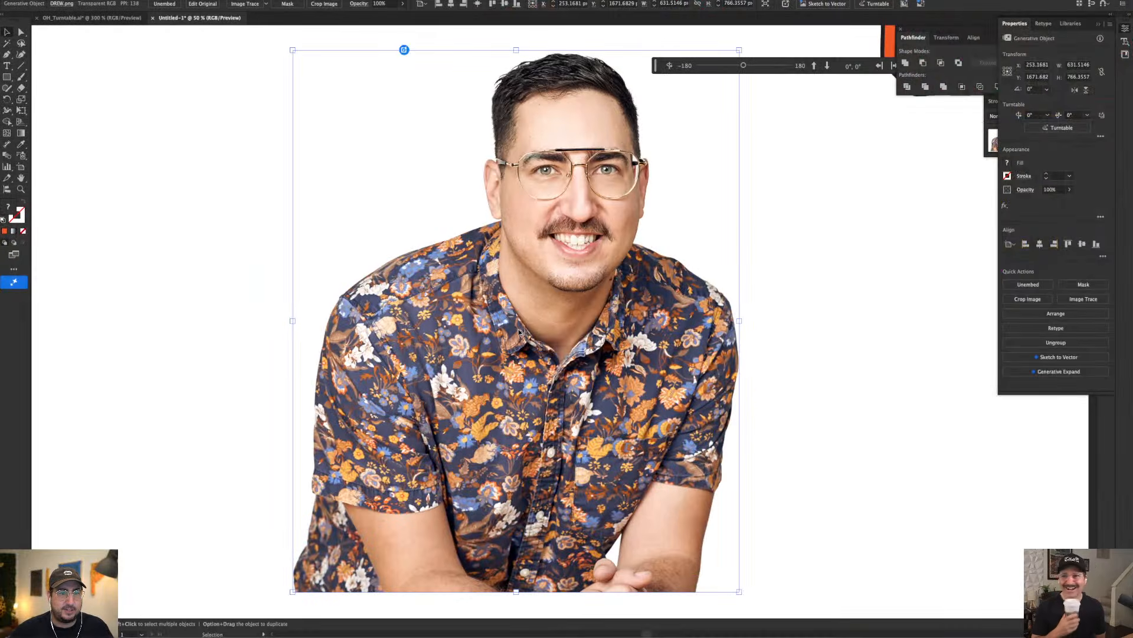
pyautogui.press('super+minus')
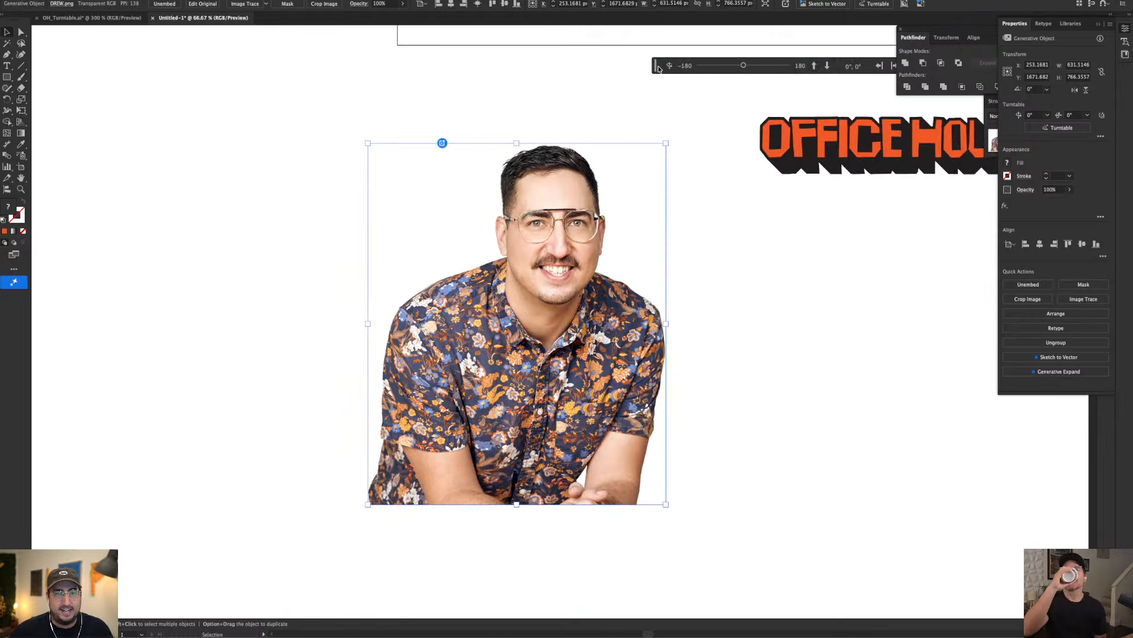
pyautogui.moveTo(659, 69); pyautogui.dragTo(306, 107)
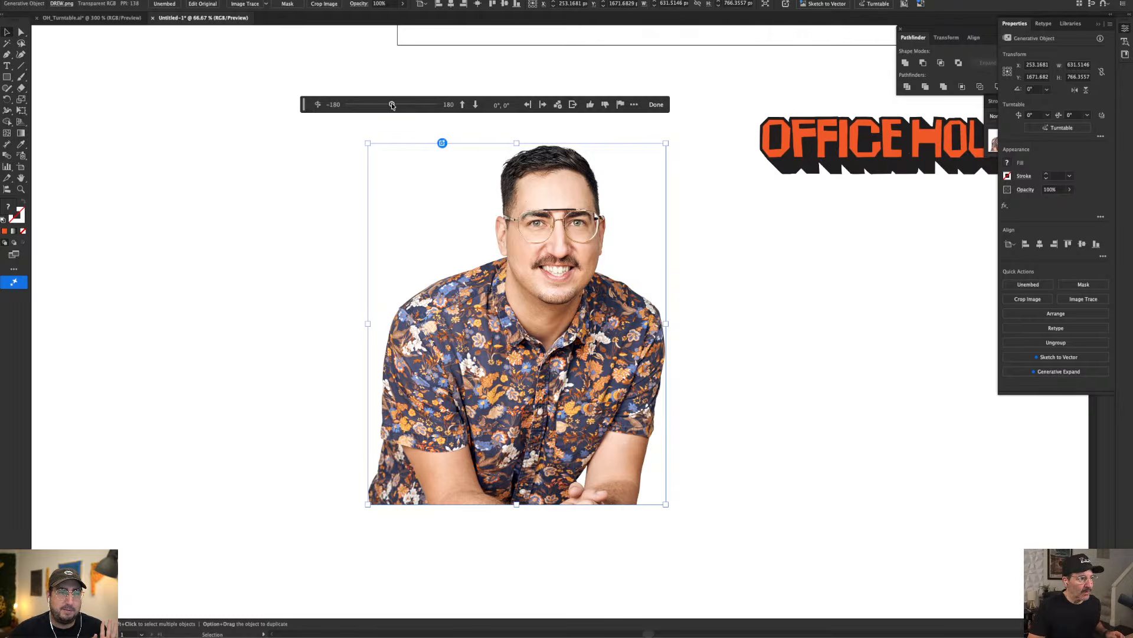
pyautogui.moveTo(391, 104)
pyautogui.mouseDown()
pyautogui.moveTo(347, 106)
pyautogui.moveTo(449, 106)
pyautogui.moveTo(384, 107)
pyautogui.mouseUp()
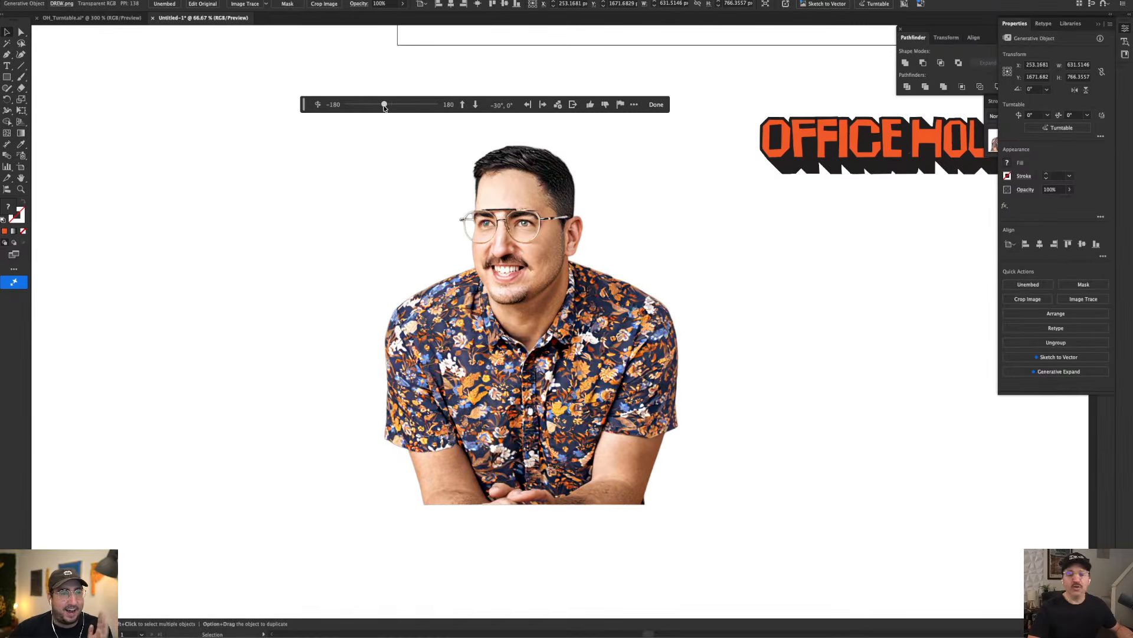
# - Tilt the floral-shirt portrait to 30° to view it from above, and to -30° to view it from below
pyautogui.click(475, 106)
pyautogui.moveTo(384, 107)
pyautogui.mouseDown()
pyautogui.moveTo(367, 107)
pyautogui.moveTo(417, 105)
pyautogui.moveTo(354, 106)
pyautogui.moveTo(399, 106)
pyautogui.moveTo(384, 107)
pyautogui.mouseUp()
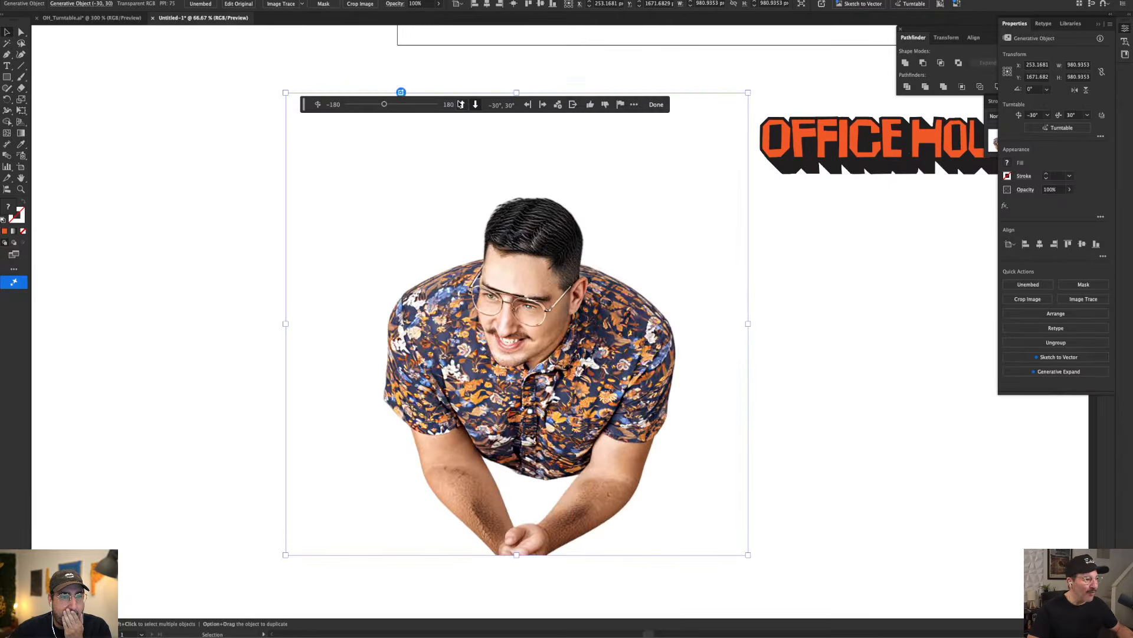
pyautogui.click(461, 105)
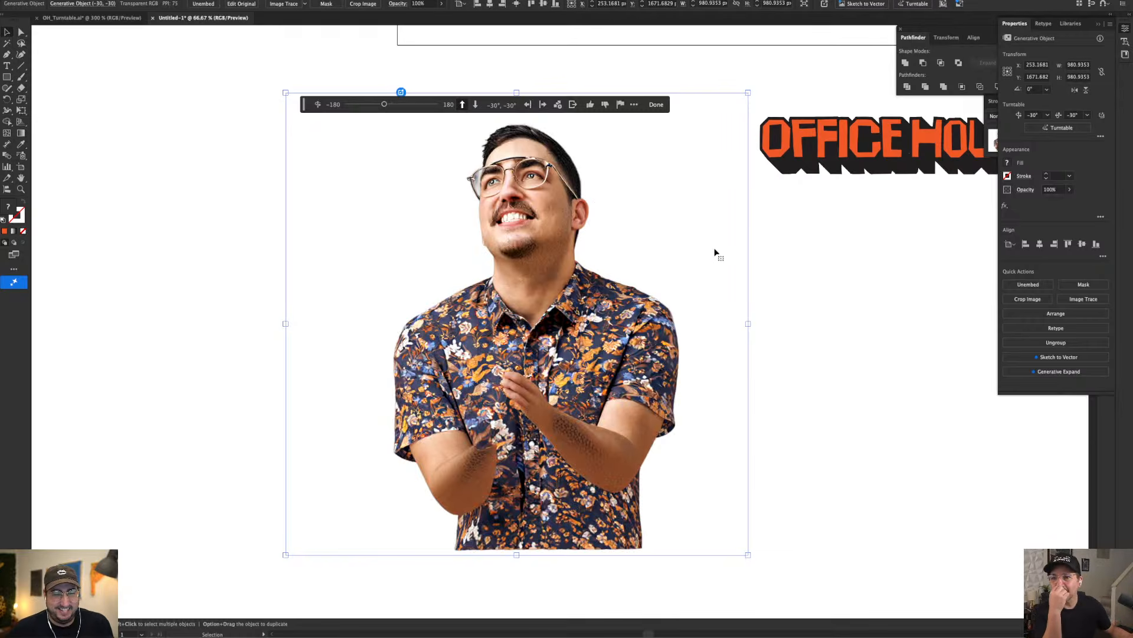
pyautogui.click(789, 280)
pyautogui.scroll(3, 530, 334)
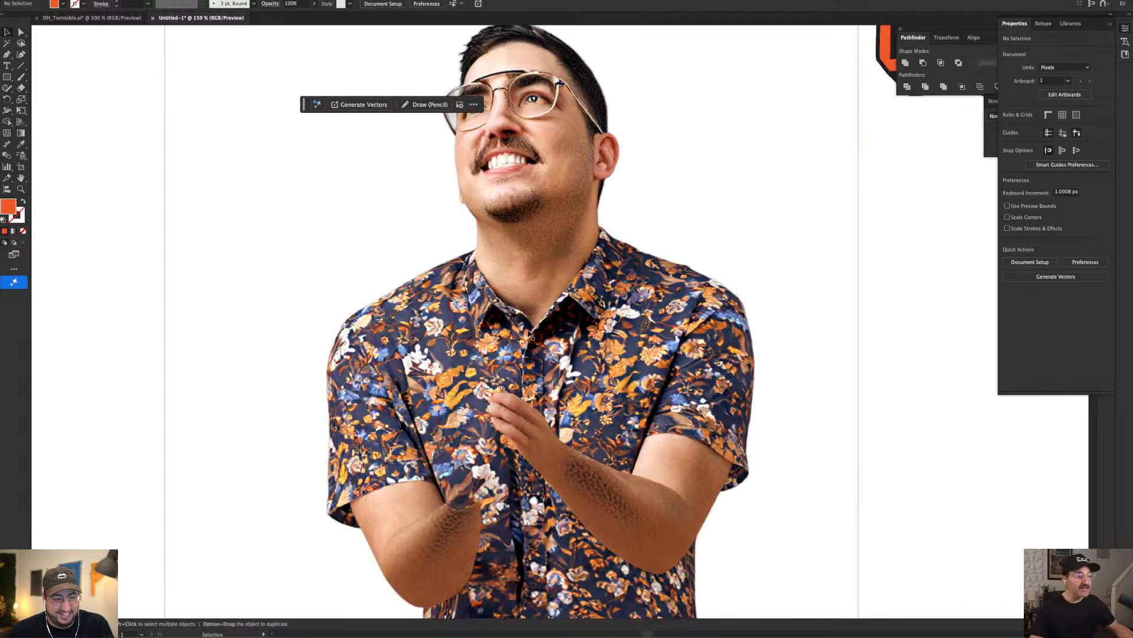
# - Rotate the floral-shirt portrait to -15°, reset its vertical tilt to 0°, and turn it to a 90° side profile
pyautogui.moveTo(302, 111); pyautogui.dragTo(56, 123)
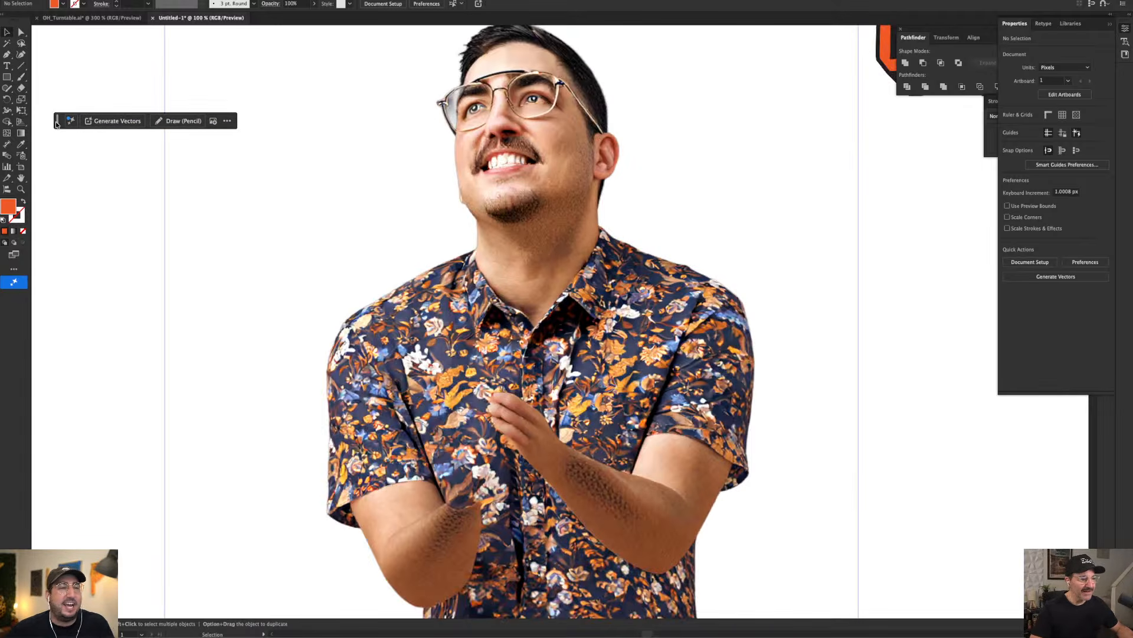
pyautogui.press('space')
pyautogui.moveTo(189, 149); pyautogui.dragTo(208, 166)
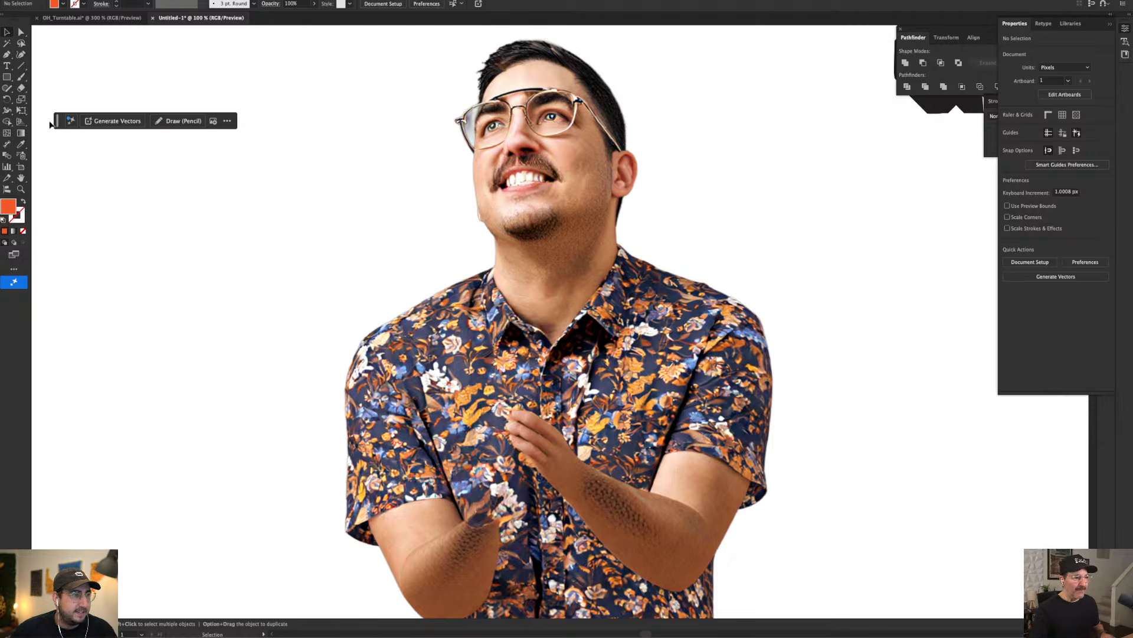
pyautogui.click(494, 145)
pyautogui.click(98, 122)
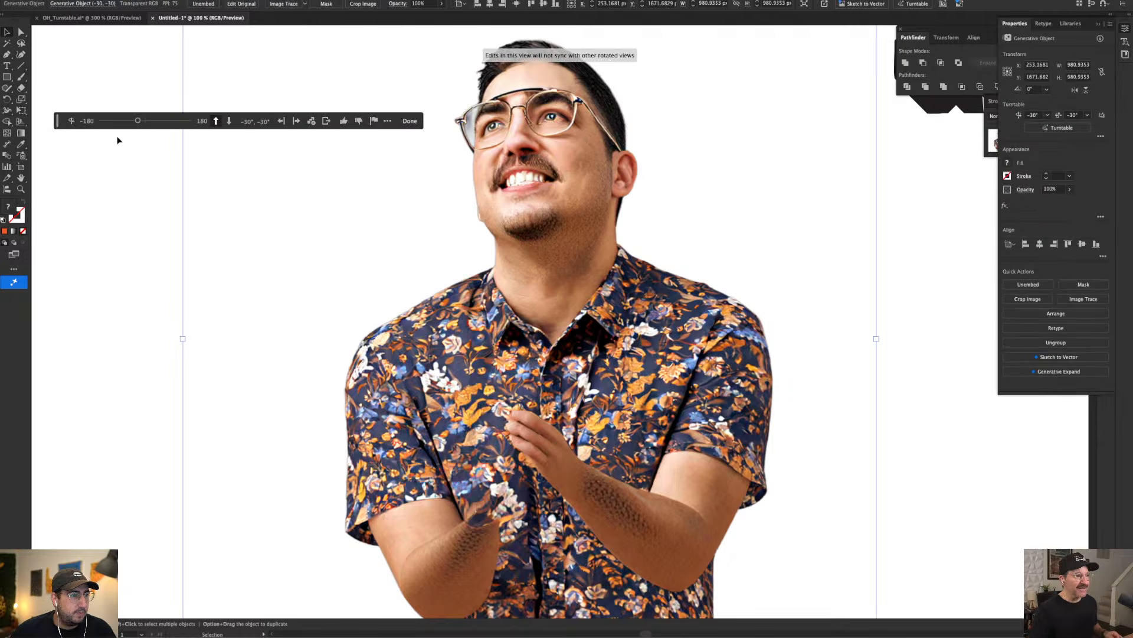
pyautogui.moveTo(138, 121)
pyautogui.mouseDown()
pyautogui.moveTo(121, 122)
pyautogui.moveTo(165, 122)
pyautogui.moveTo(141, 121)
pyautogui.mouseUp()
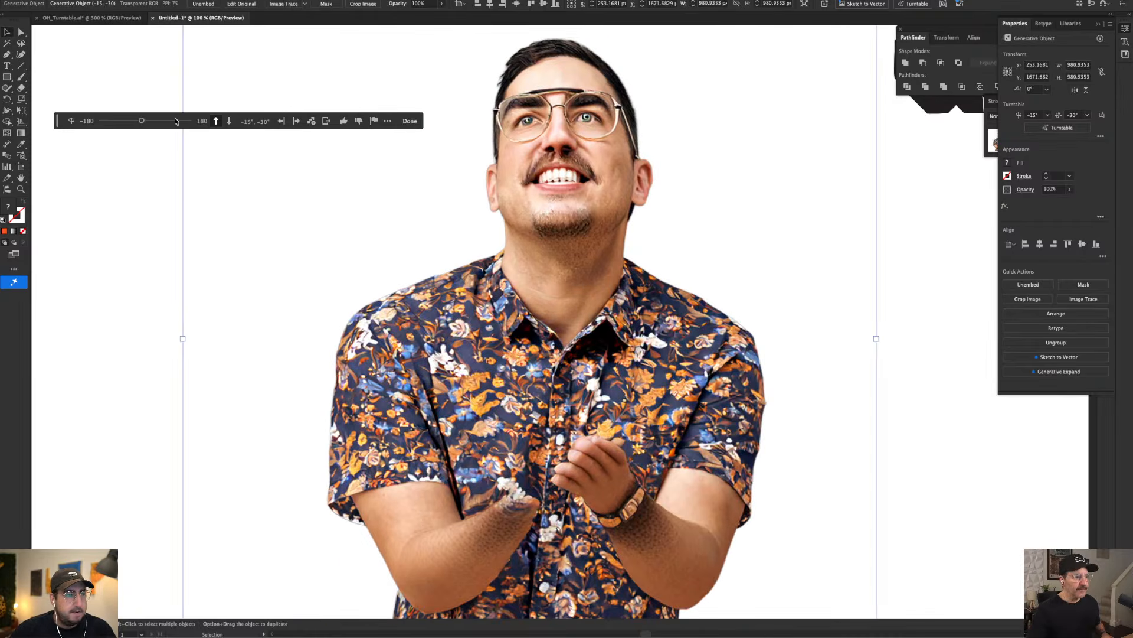
pyautogui.click(228, 121)
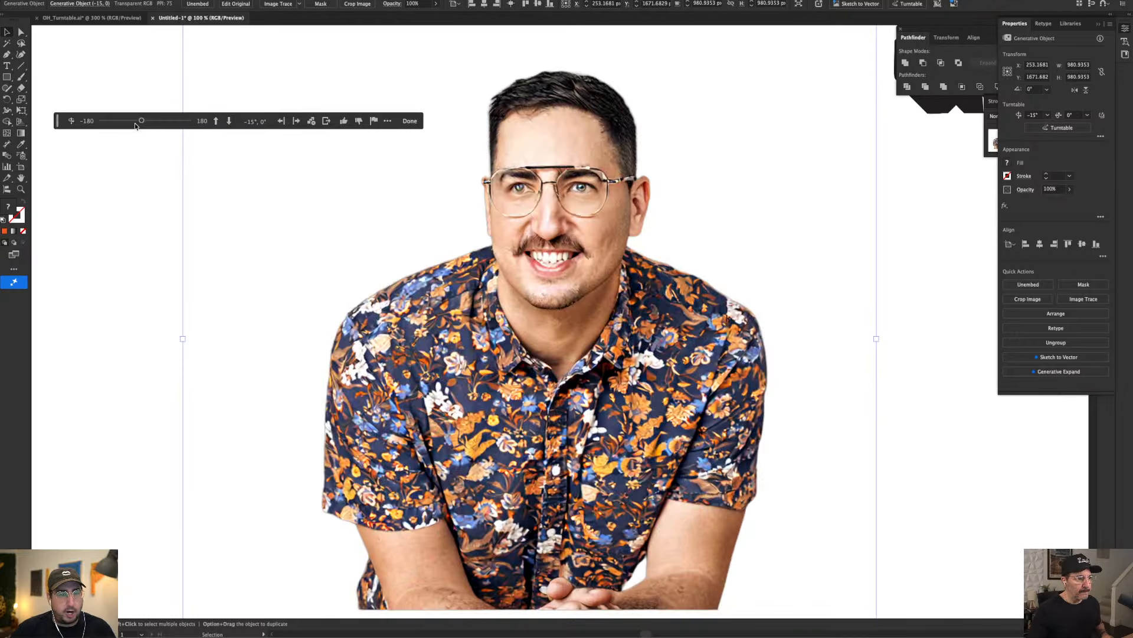
pyautogui.moveTo(137, 124); pyautogui.dragTo(166, 133)
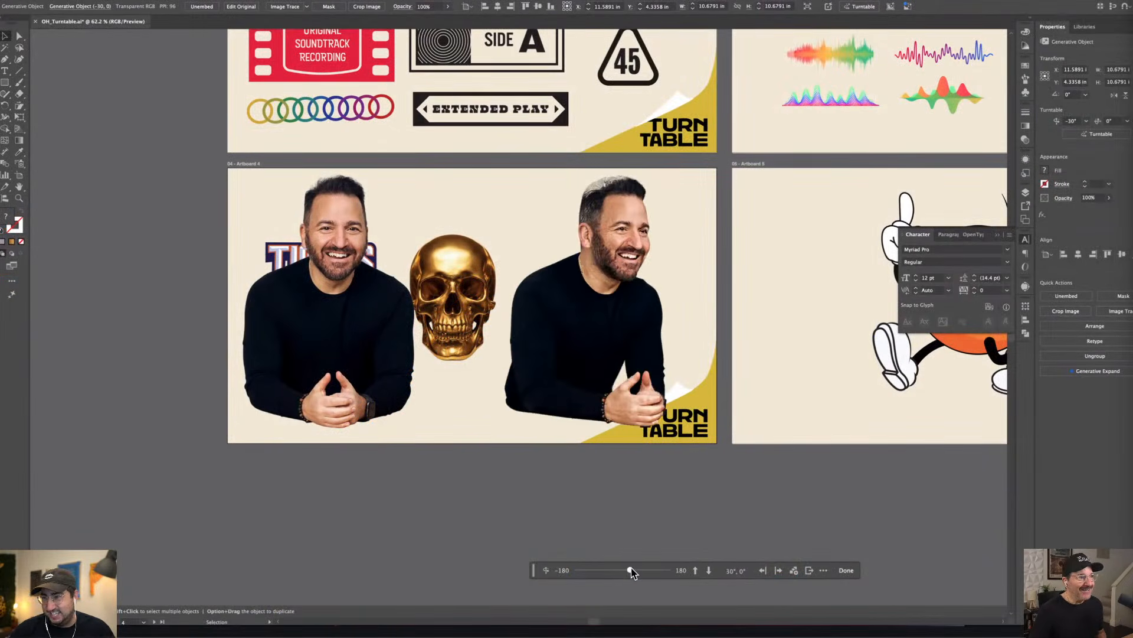
# - Rotate the black-sweater portrait over the TURN TABLE logo to 15° and swing it back the other way
pyautogui.moveTo(631, 572); pyautogui.dragTo(627, 572)
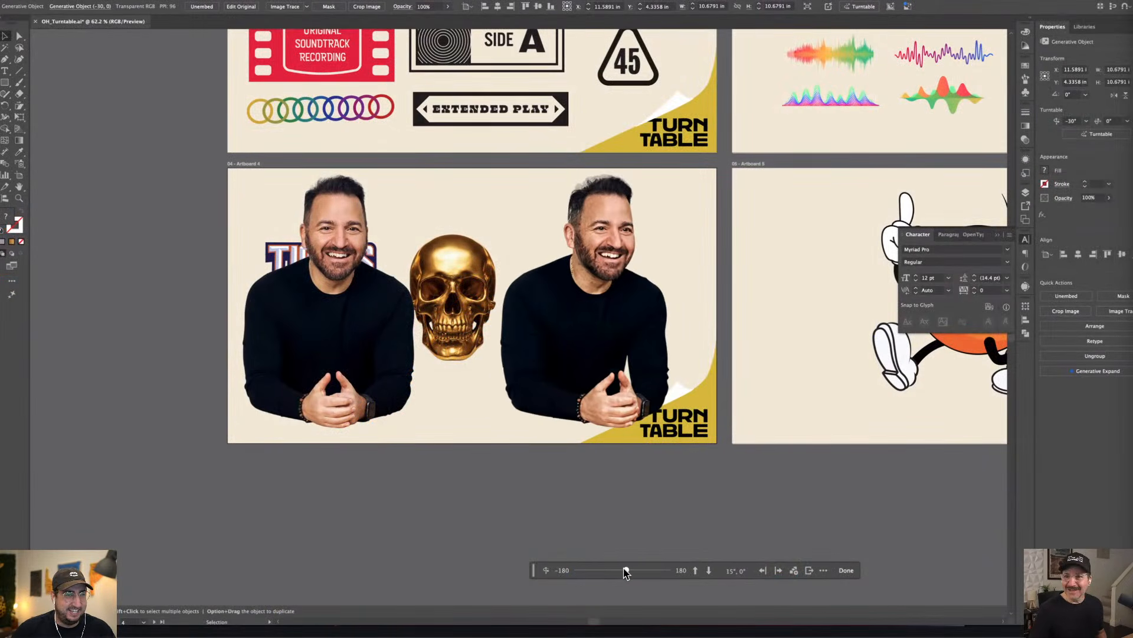
pyautogui.moveTo(624, 570)
pyautogui.mouseDown()
pyautogui.moveTo(642, 569)
pyautogui.moveTo(611, 571)
pyautogui.moveTo(629, 574)
pyautogui.mouseUp()
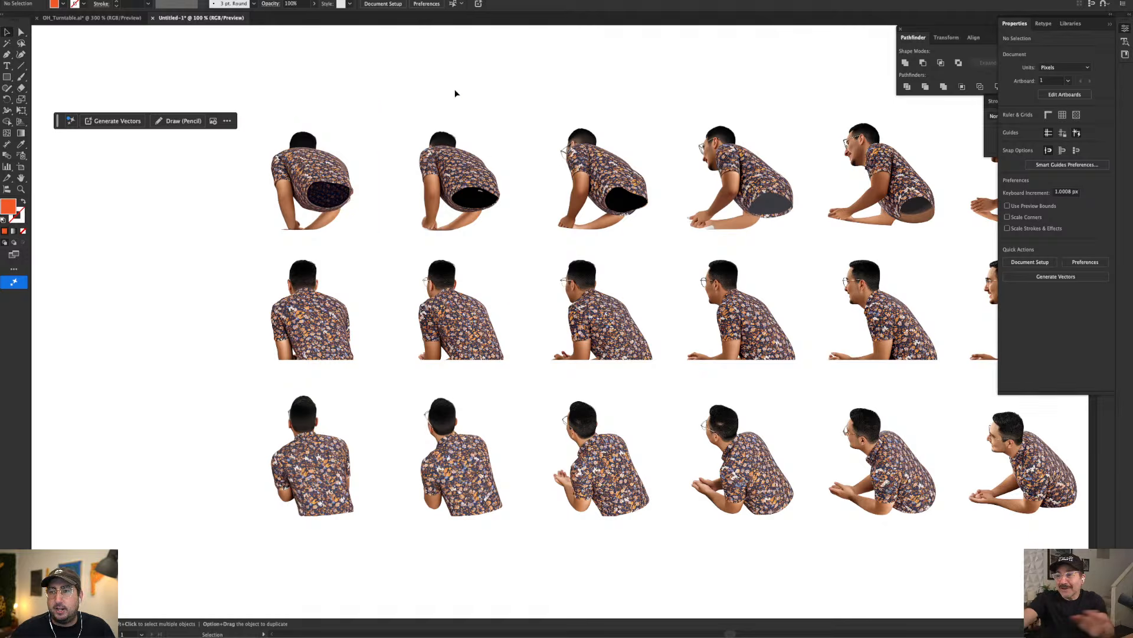
# - Examine the laid-out rows of floral-shirt Turntable views from the back-facing poses toward the front-facing ones, with the panels hidden
pyautogui.click(1108, 25)
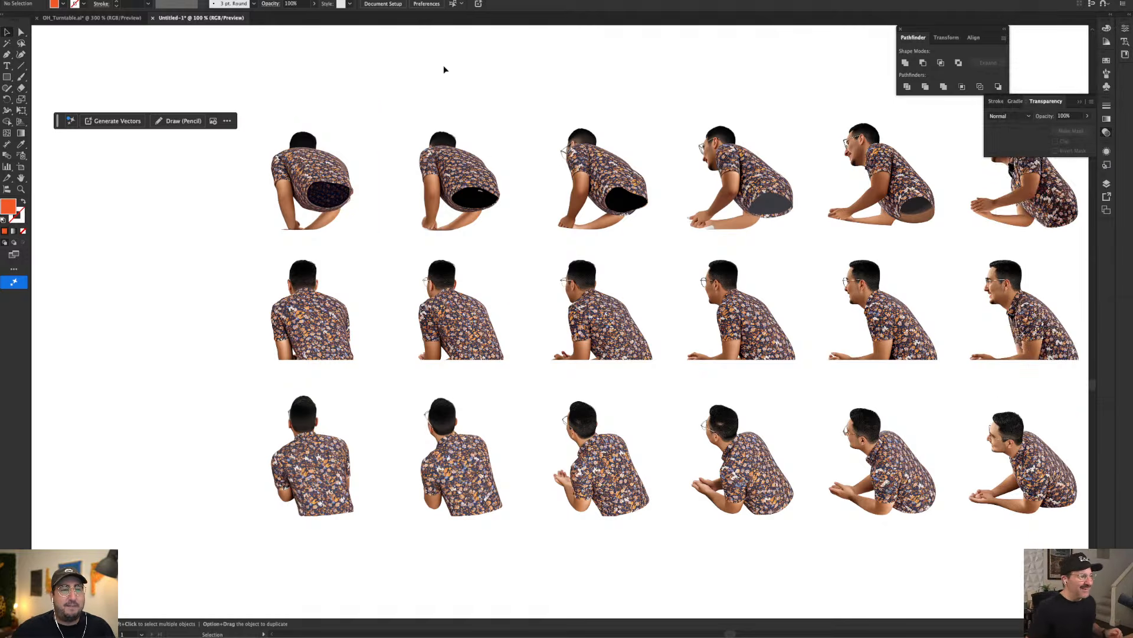
pyautogui.scroll(1, 362, 297)
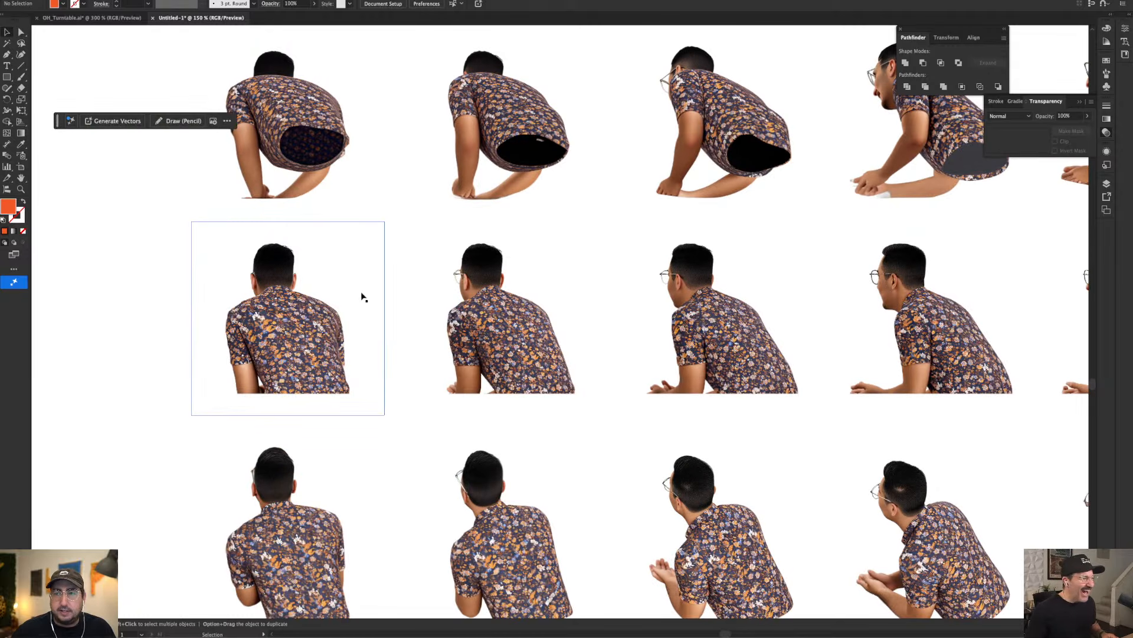
pyautogui.moveTo(710, 340); pyautogui.dragTo(515, 326)
pyautogui.moveTo(687, 305); pyautogui.dragTo(440, 308)
pyautogui.press('Tab')
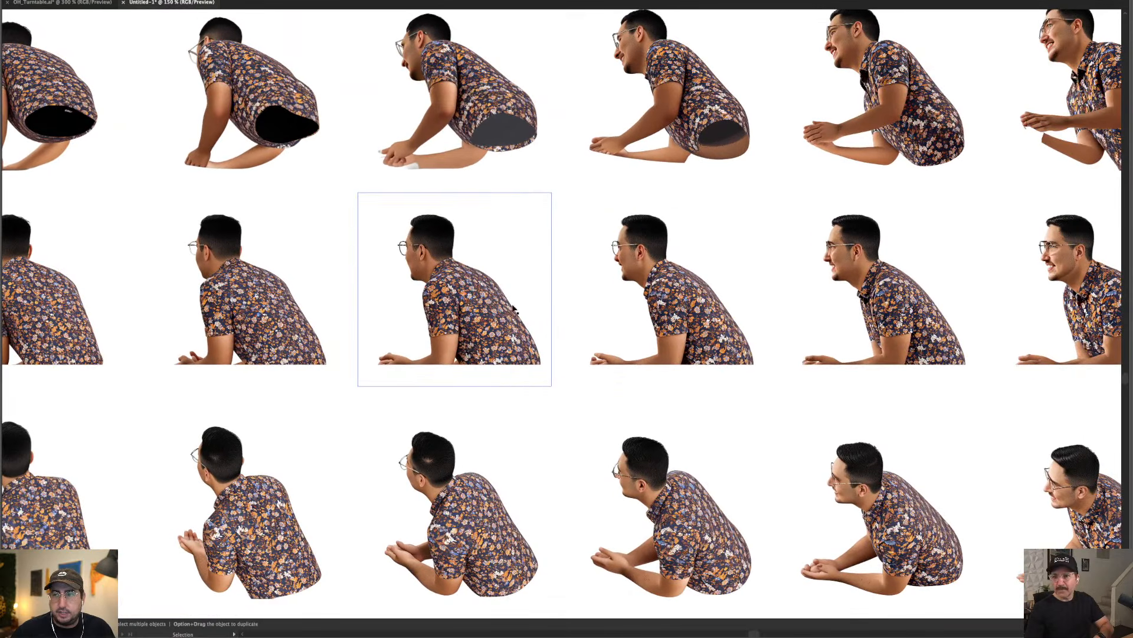
pyautogui.moveTo(750, 263); pyautogui.dragTo(405, 268)
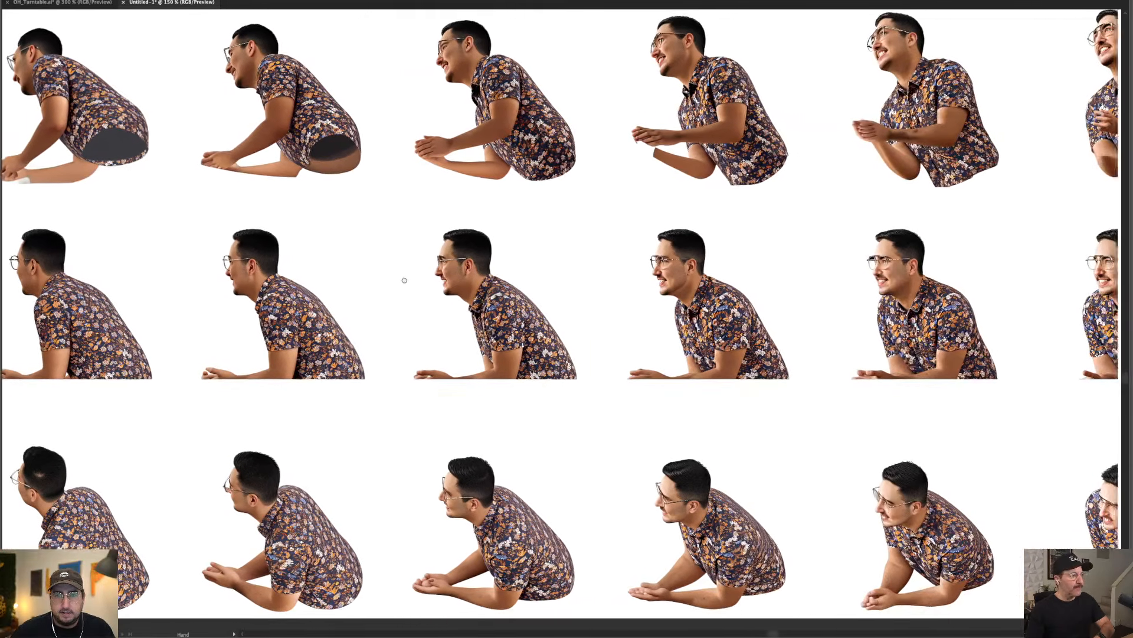
pyautogui.moveTo(751, 278); pyautogui.dragTo(227, 277)
pyautogui.moveTo(980, 285); pyautogui.dragTo(546, 275)
pyautogui.moveTo(926, 286); pyautogui.dragTo(609, 289)
pyautogui.moveTo(1026, 284); pyautogui.dragTo(582, 284)
# - Inspect the hands and forearms up close in a from-below side view of the floral-shirt portrait
pyautogui.scroll(5, 763, 162)
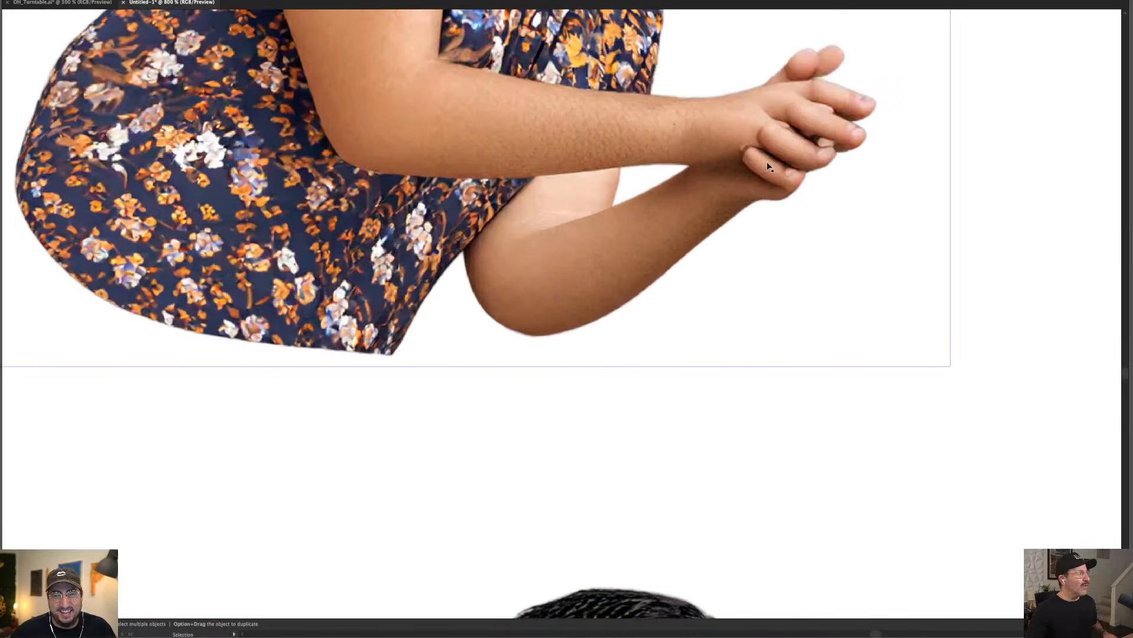
pyautogui.moveTo(763, 167); pyautogui.dragTo(688, 349)
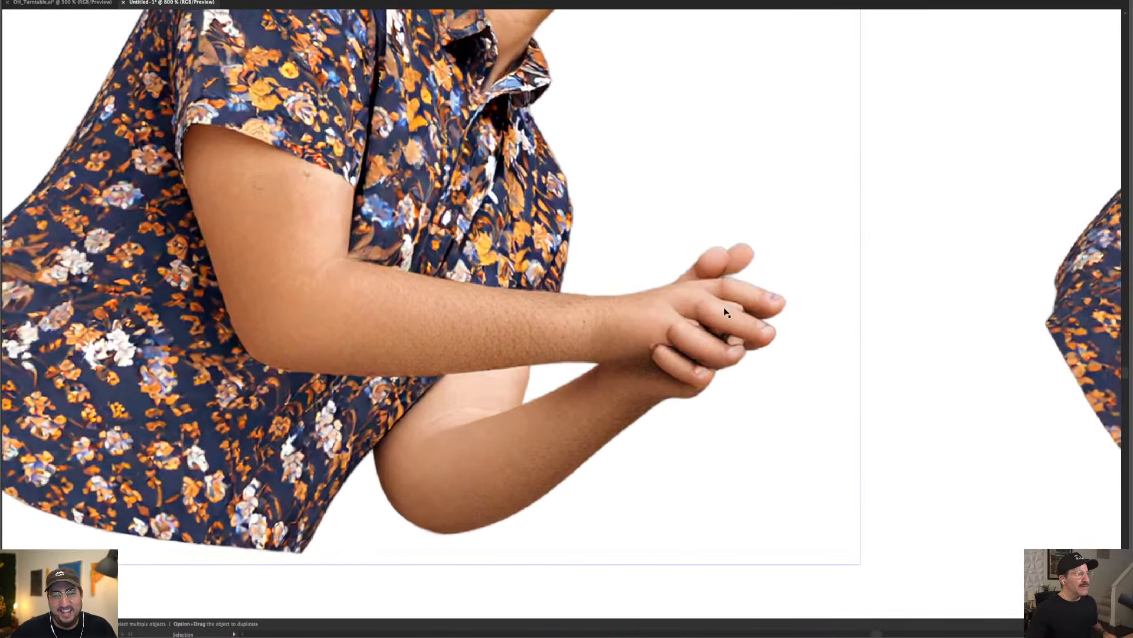
pyautogui.scroll(5, 726, 310)
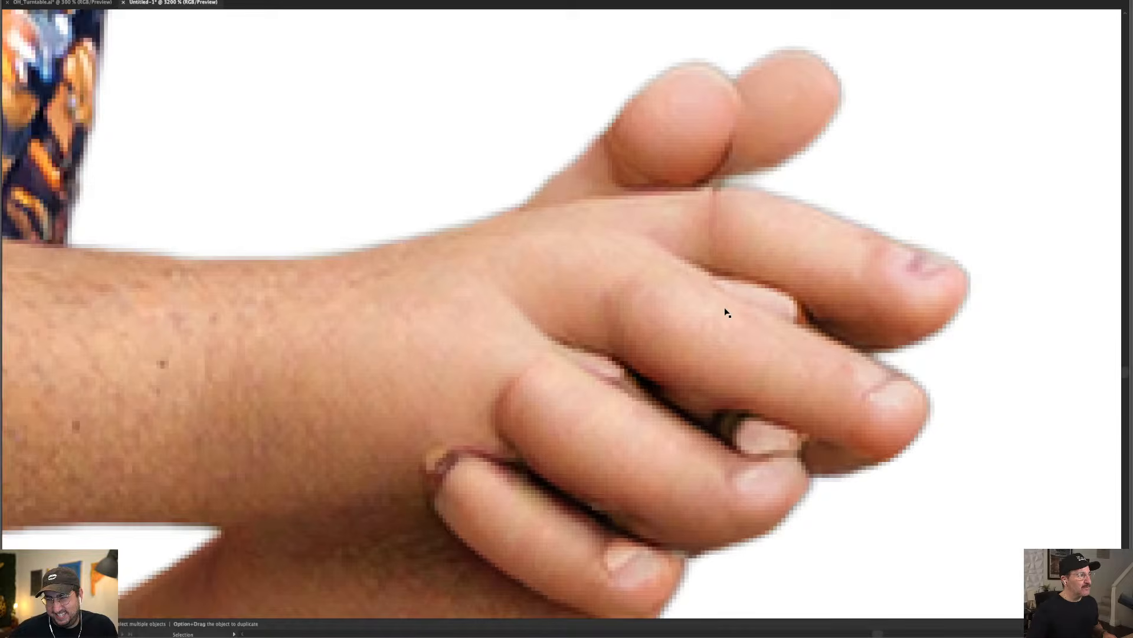
pyautogui.scroll(-1, 727, 312)
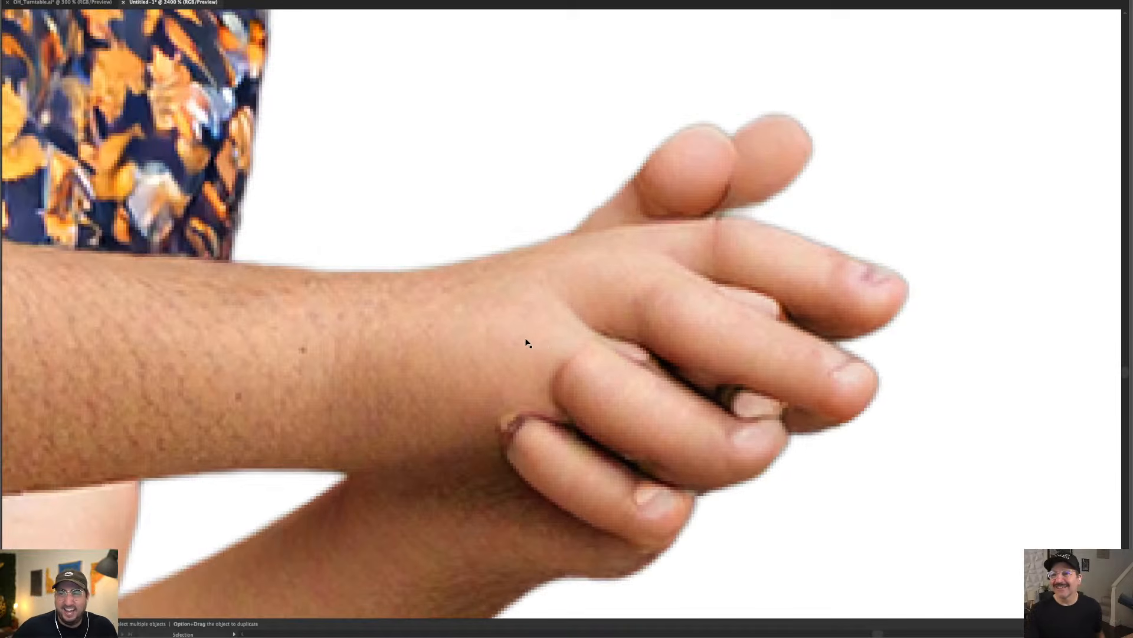
pyautogui.scroll(-7, 527, 342)
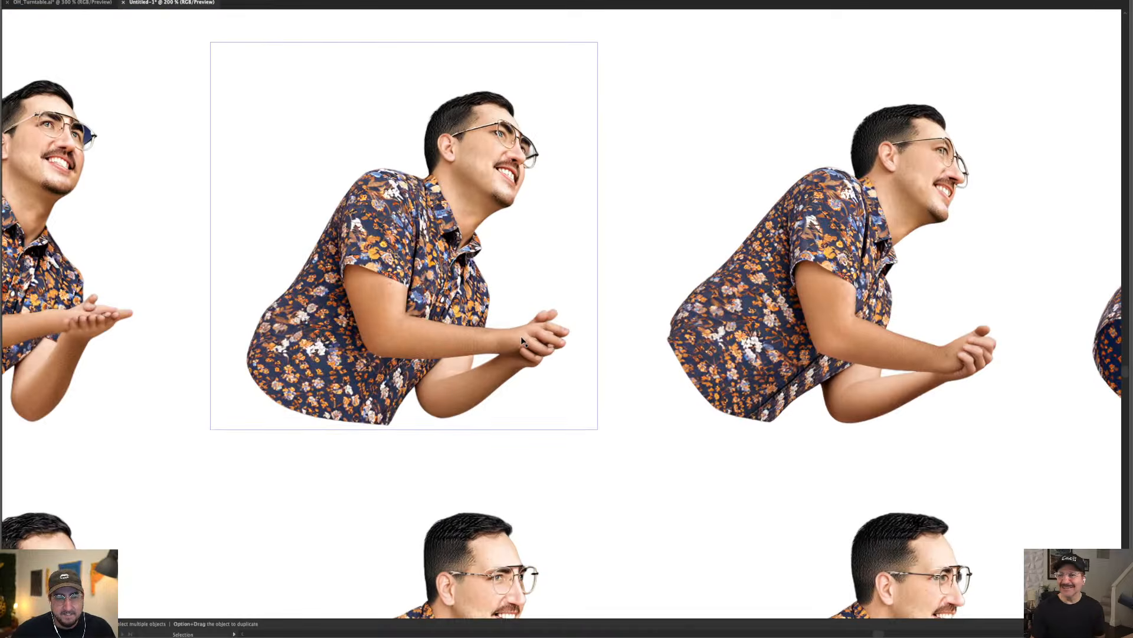
pyautogui.moveTo(669, 426); pyautogui.dragTo(530, 235)
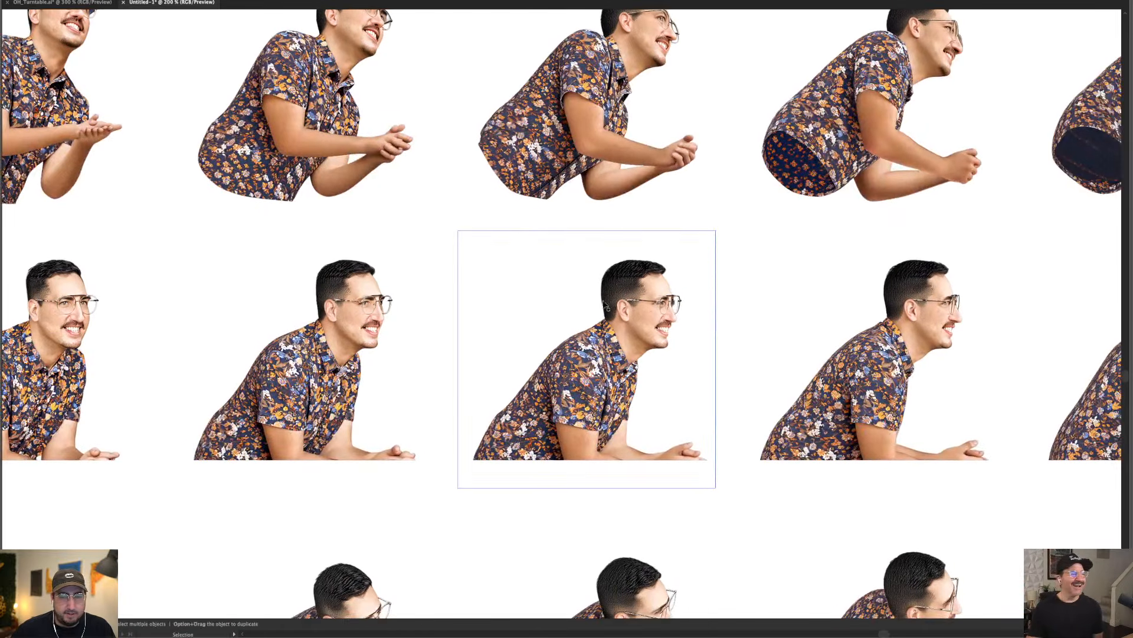
# - Examine the side and back views in the Turntable rows, including the shirt openings in the from-below poses
pyautogui.scroll(-2, 606, 305)
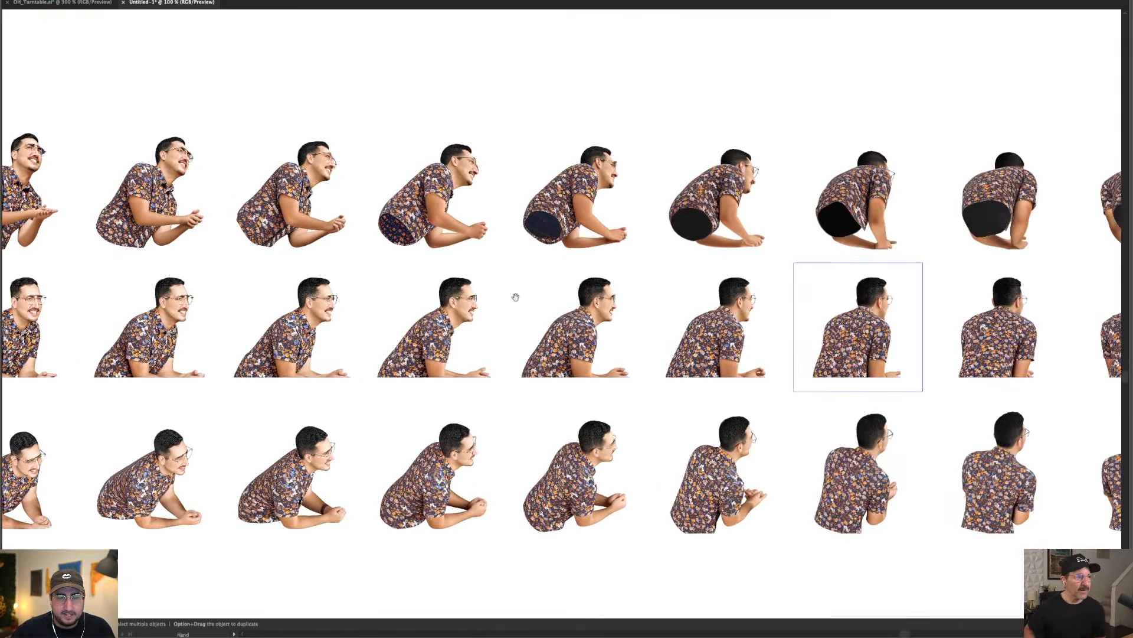
pyautogui.moveTo(745, 298); pyautogui.dragTo(508, 300)
pyautogui.moveTo(933, 308); pyautogui.dragTo(569, 313)
pyautogui.scroll(3, 733, 228)
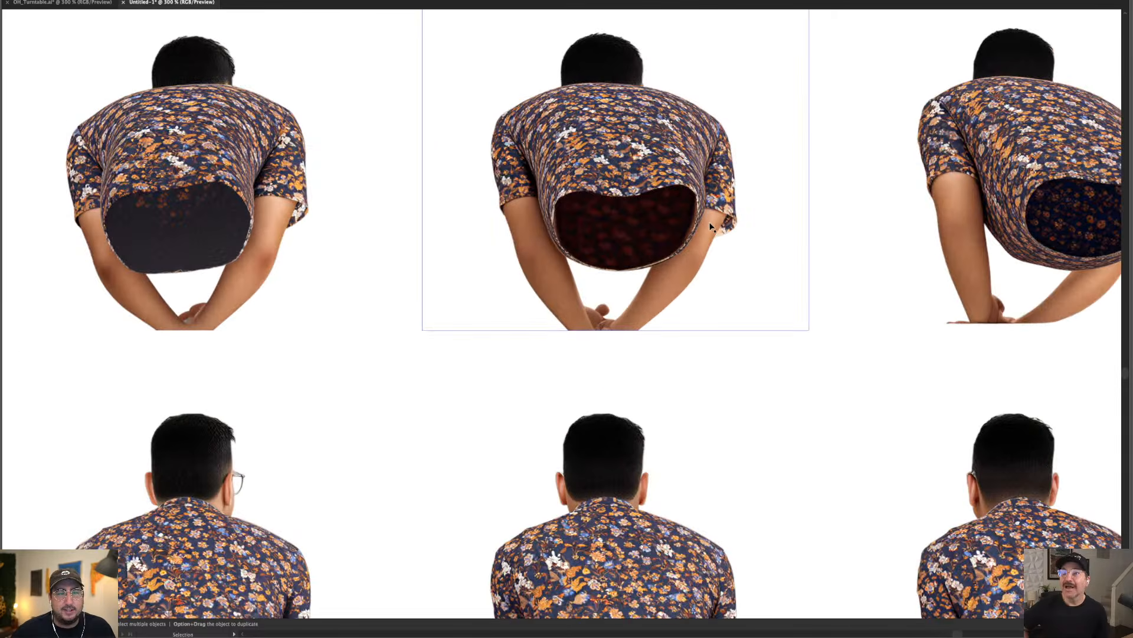
pyautogui.moveTo(710, 226); pyautogui.dragTo(839, 403)
pyautogui.moveTo(1053, 358); pyautogui.dragTo(639, 332)
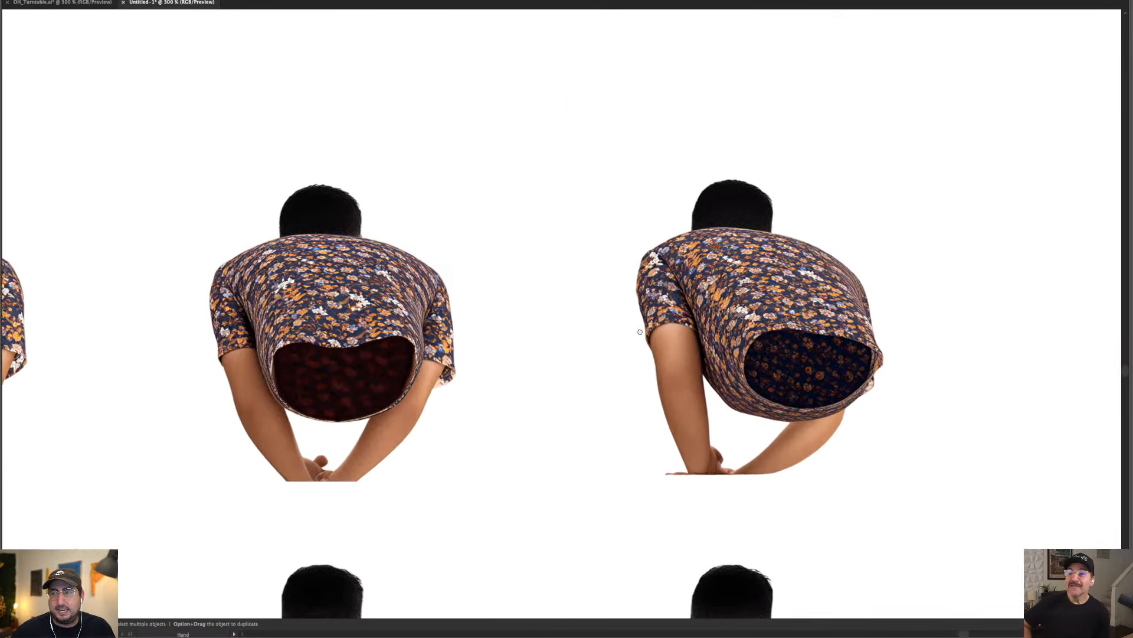
pyautogui.moveTo(405, 362)
pyautogui.mouseDown()
pyautogui.moveTo(767, 347)
pyautogui.moveTo(409, 344)
pyautogui.mouseUp()
pyautogui.moveTo(528, 351); pyautogui.dragTo(738, 343)
pyautogui.moveTo(242, 348); pyautogui.dragTo(866, 326)
pyautogui.moveTo(513, 326); pyautogui.dragTo(964, 310)
pyautogui.moveTo(649, 298); pyautogui.dragTo(959, 299)
pyautogui.moveTo(434, 303); pyautogui.dragTo(784, 297)
pyautogui.moveTo(378, 302); pyautogui.dragTo(721, 296)
pyautogui.moveTo(228, 308); pyautogui.dragTo(574, 287)
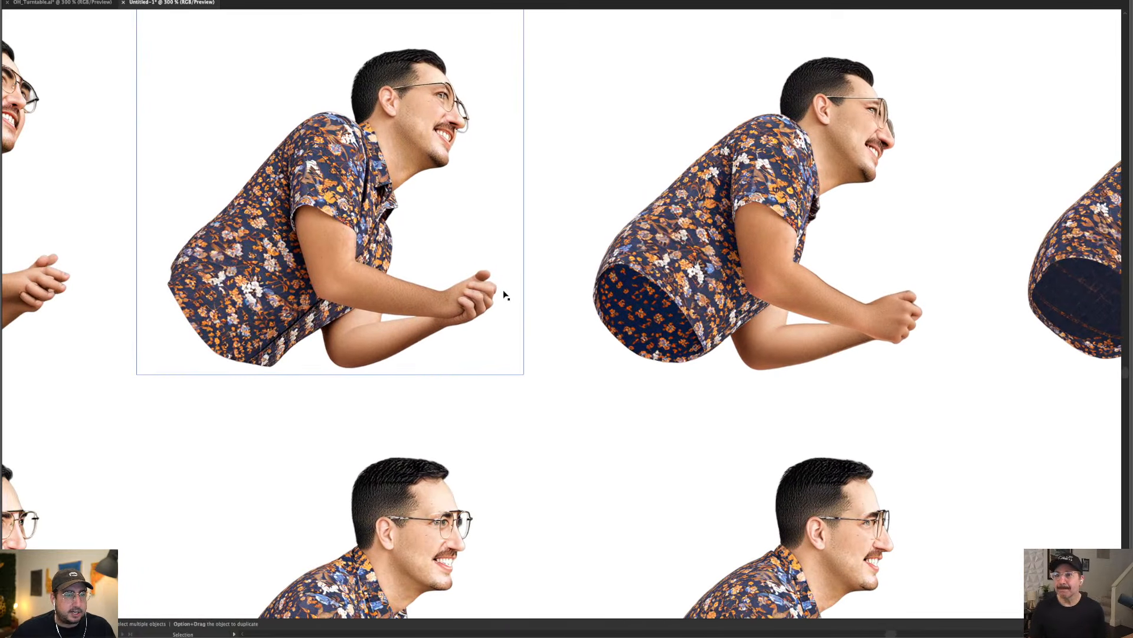
# - Return to the large floral-shirt portrait beside the OFFICE HOURS lettering, select it, and restore the hidden panels
pyautogui.scroll(-6, 505, 295)
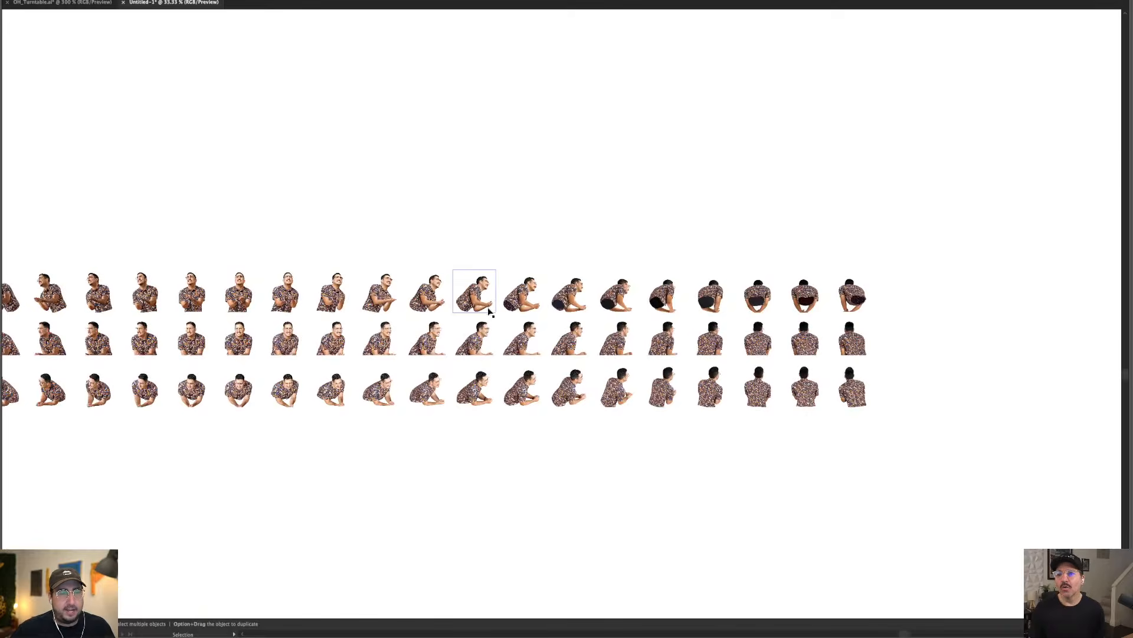
pyautogui.scroll(-3, 489, 312)
pyautogui.hscroll(-10, 531, 304)
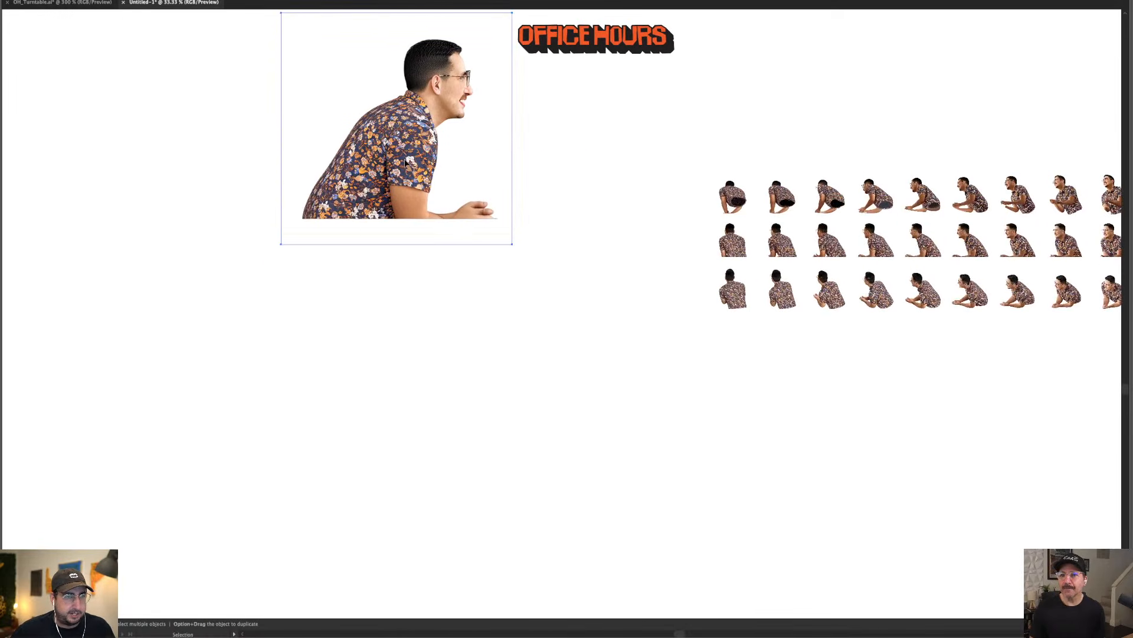
pyautogui.click(406, 161)
pyautogui.moveTo(378, 85); pyautogui.dragTo(426, 182)
pyautogui.press('Tab')
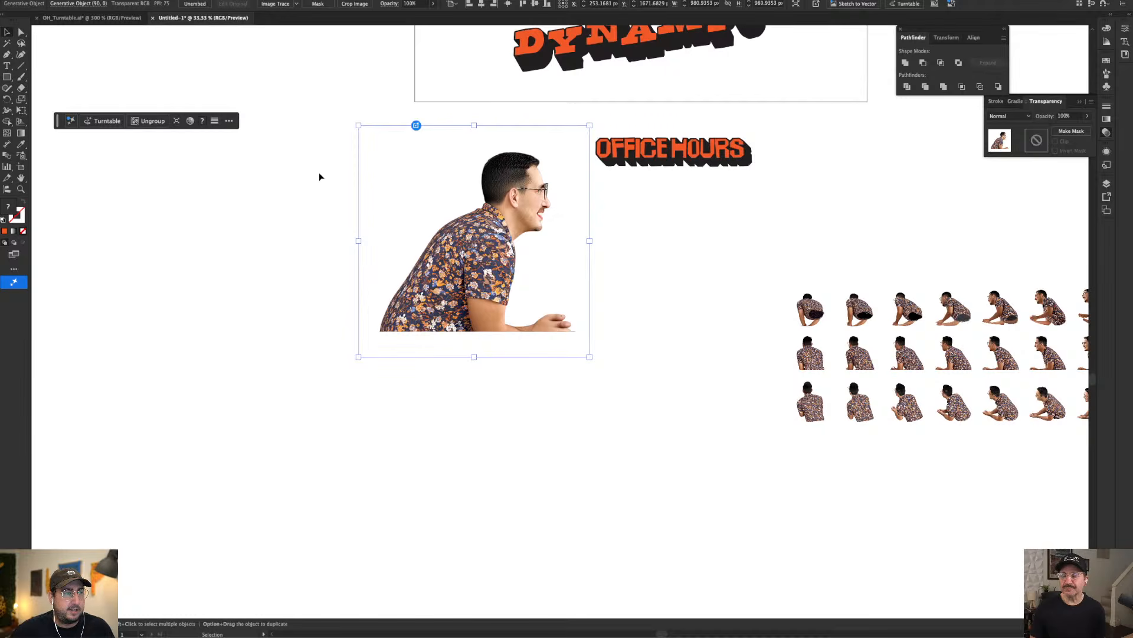
# - Export the floral-shirt portrait's Turntable to Downloads as a GIF with front, from-above and from-below views and a white background
pyautogui.click(105, 120)
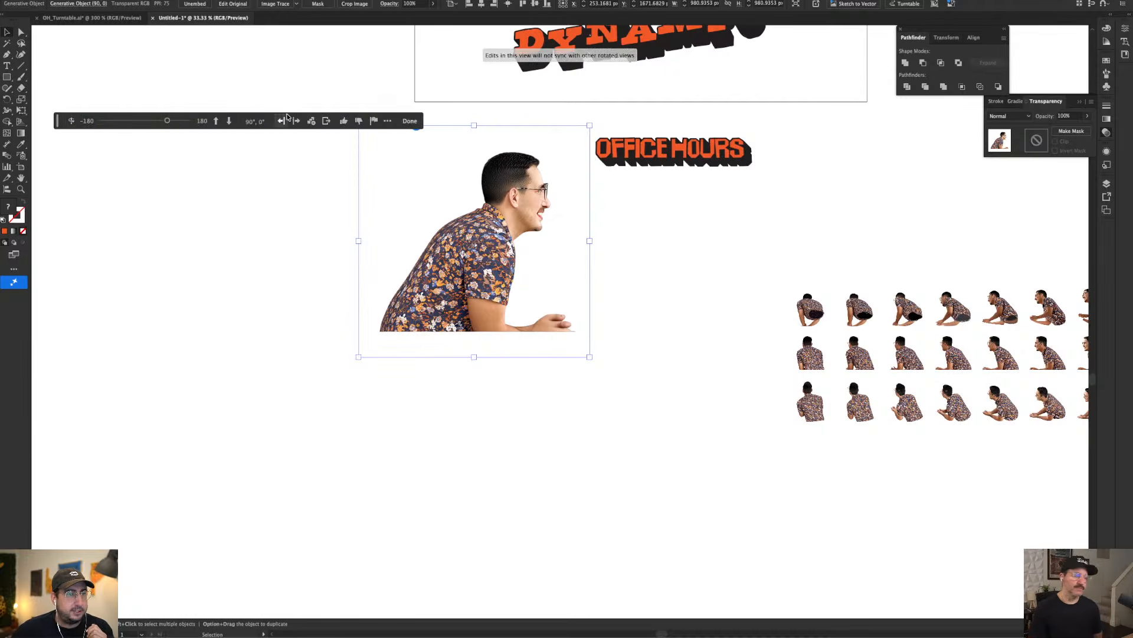
pyautogui.click(326, 121)
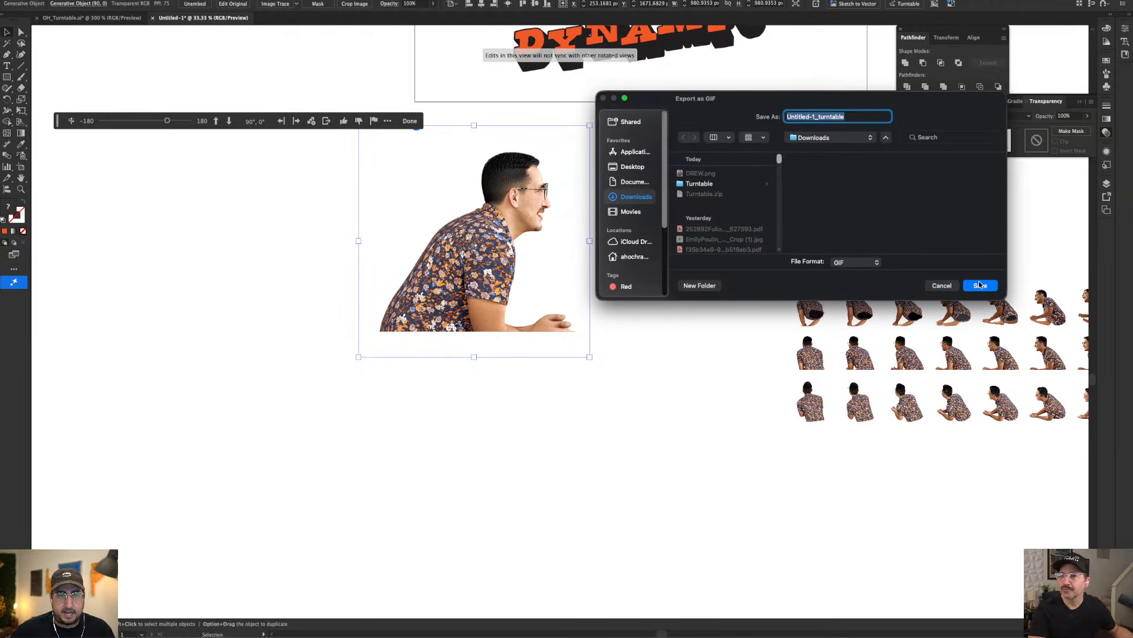
pyautogui.click(980, 285)
pyautogui.click(812, 252)
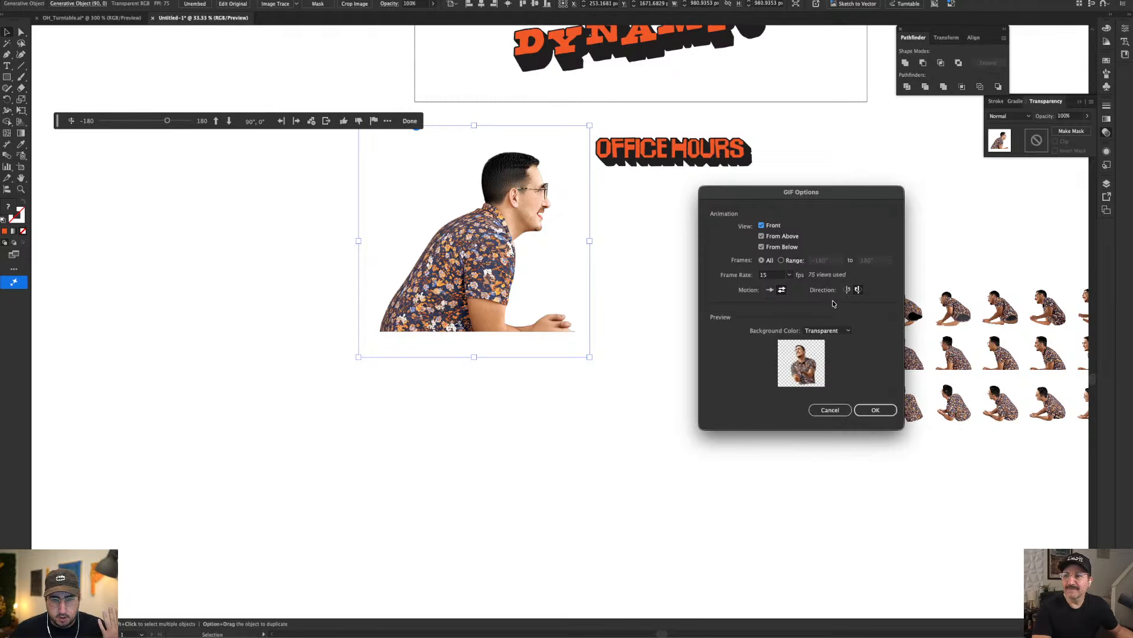
pyautogui.click(826, 331)
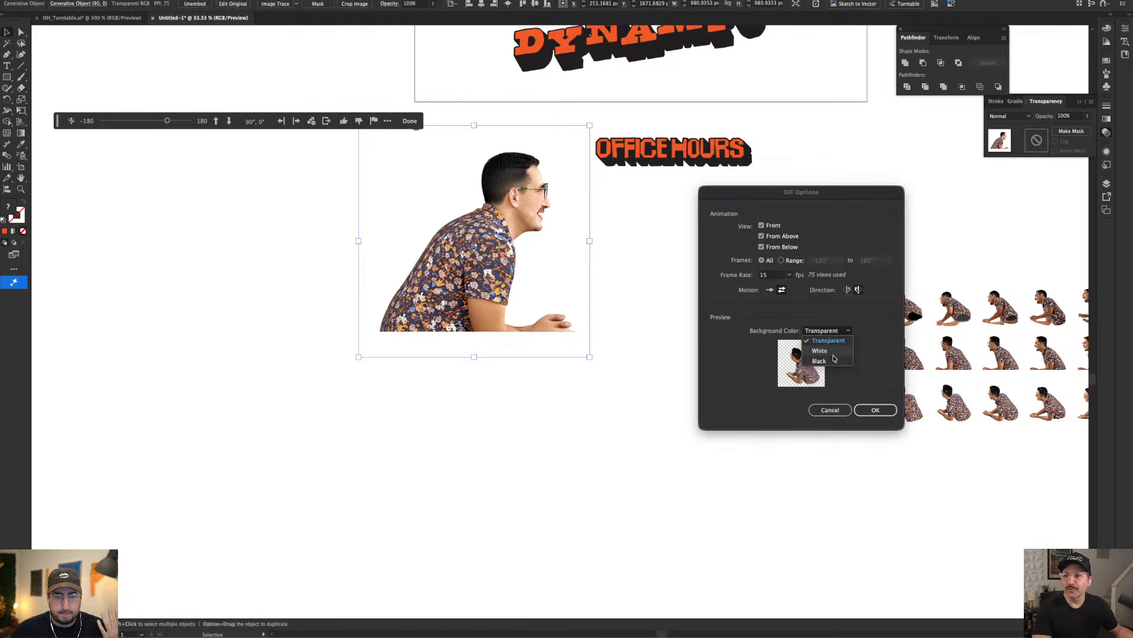
pyautogui.click(820, 351)
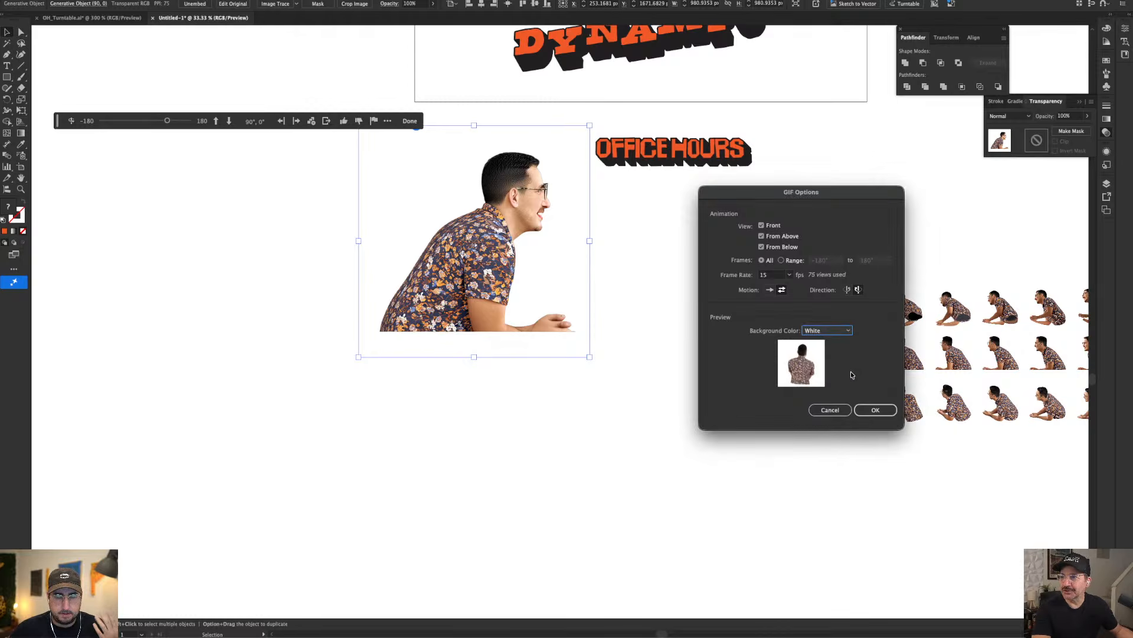
pyautogui.click(856, 411)
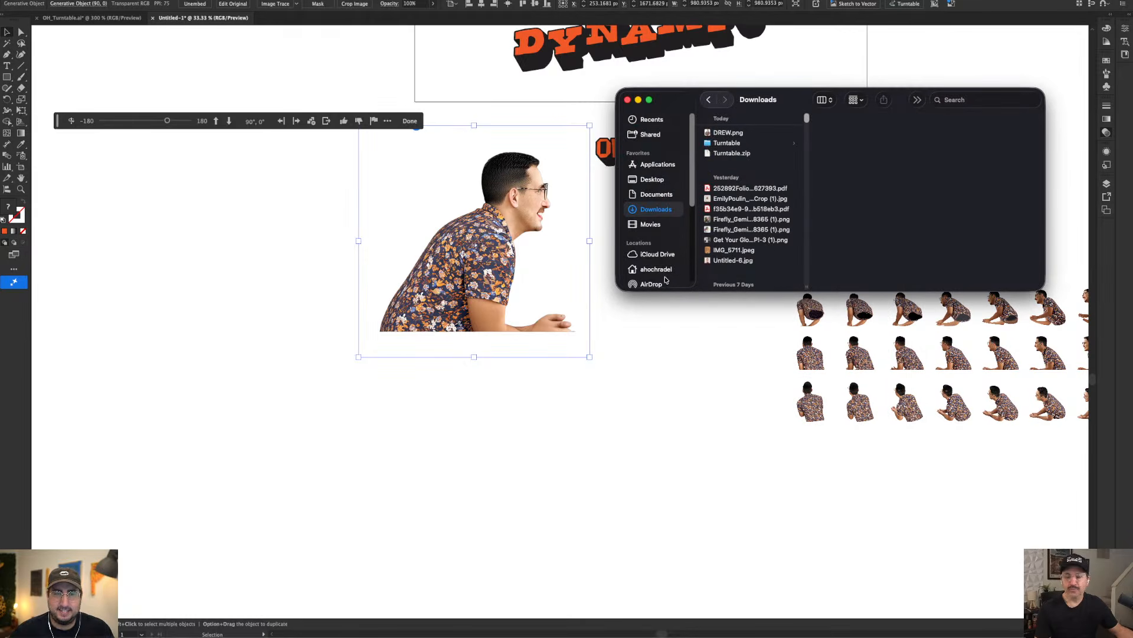
# - Look in the Downloads folder for the exported GIF and return to the artwork
pyautogui.click(682, 346)
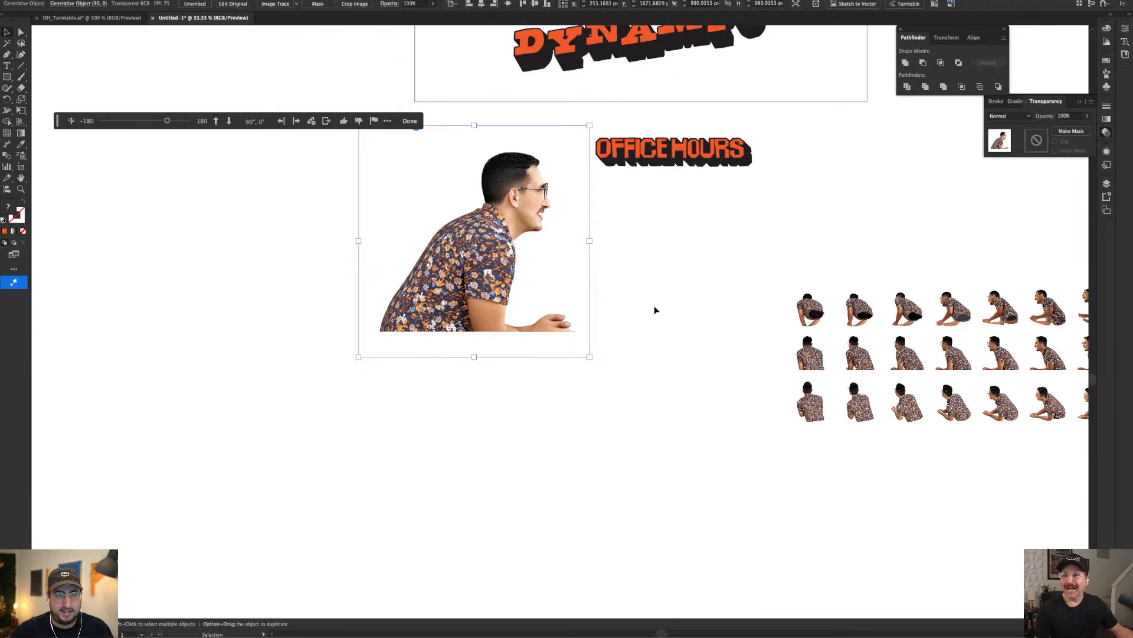
pyautogui.press('super+y')
pyautogui.press('super+y')
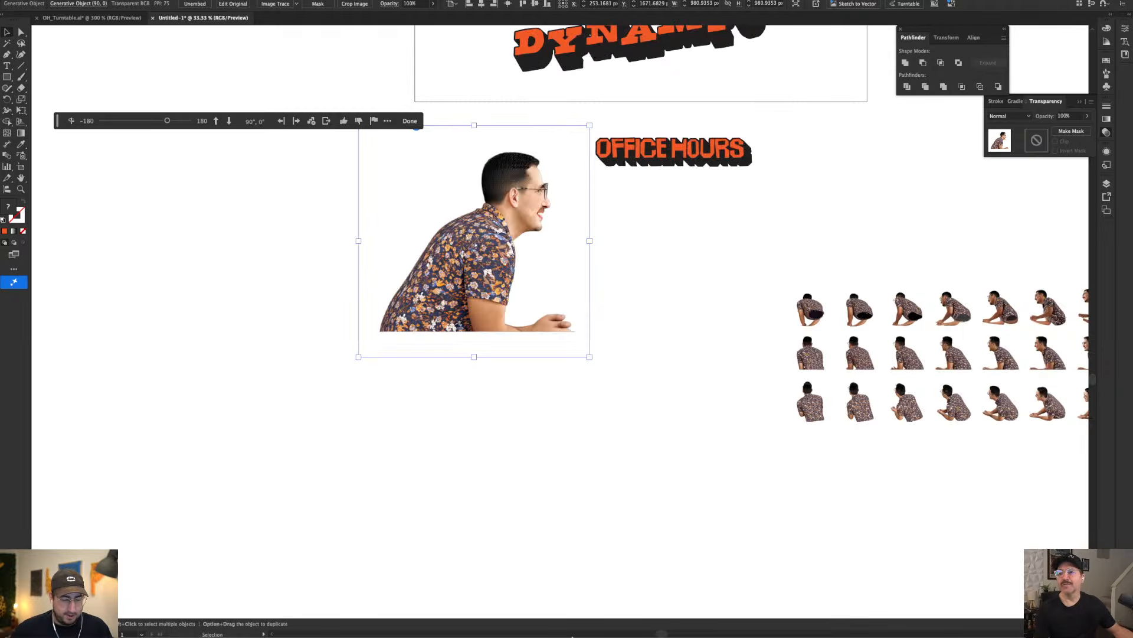
pyautogui.click(313, 618)
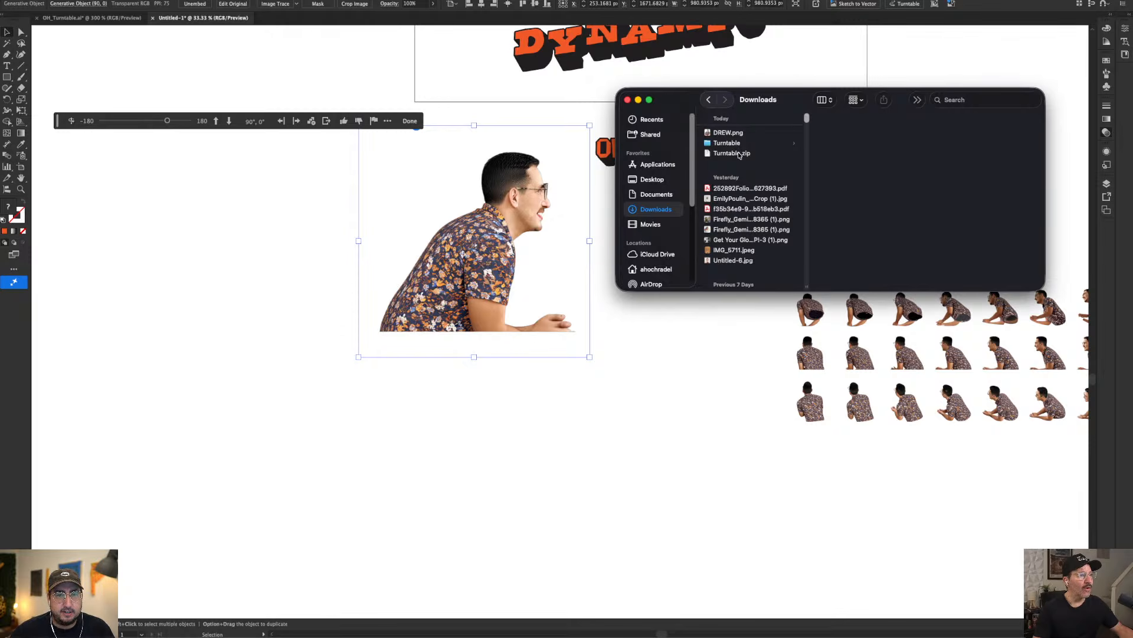
pyautogui.click(601, 346)
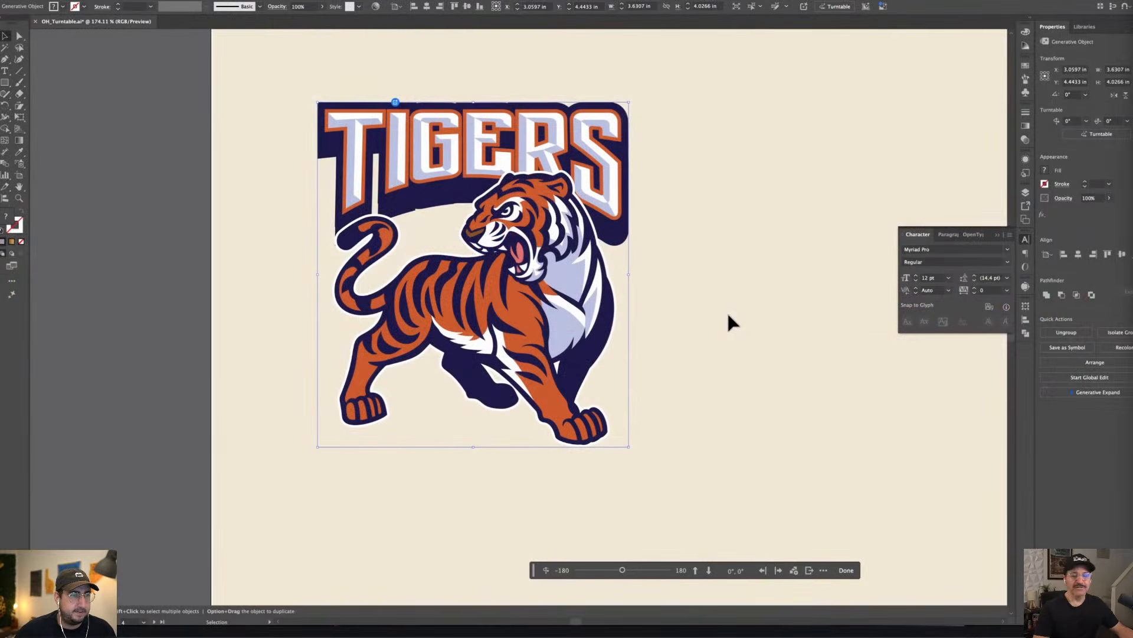
# - Select the TIGERS badge, turn it to -30° in Turntable, and tilt it by 30°
pyautogui.click(727, 310)
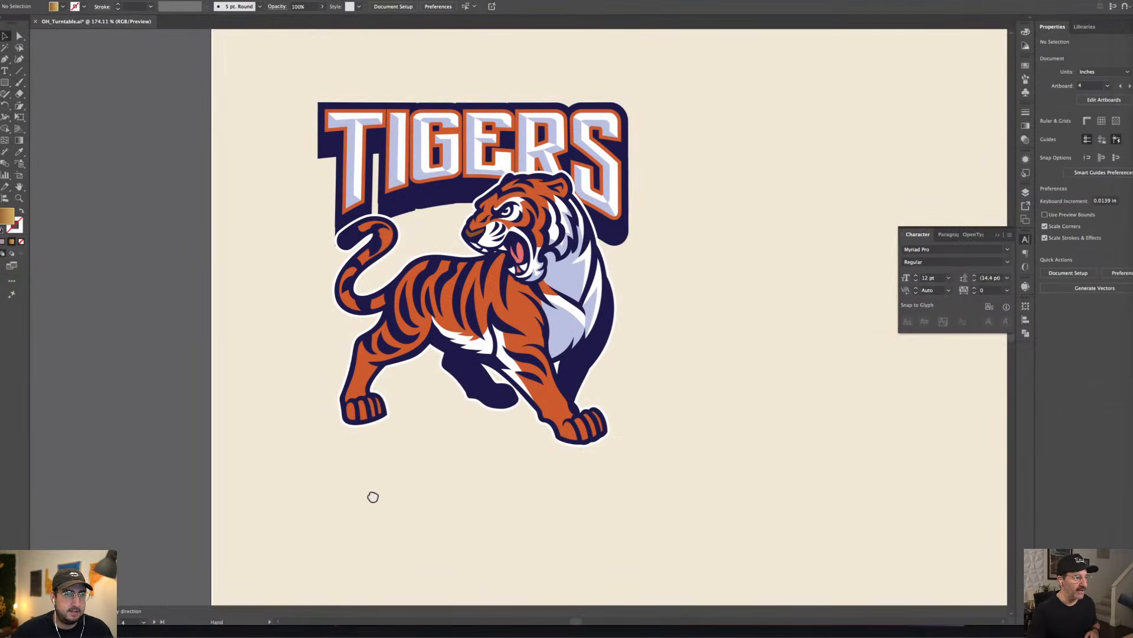
pyautogui.moveTo(367, 497); pyautogui.dragTo(430, 481)
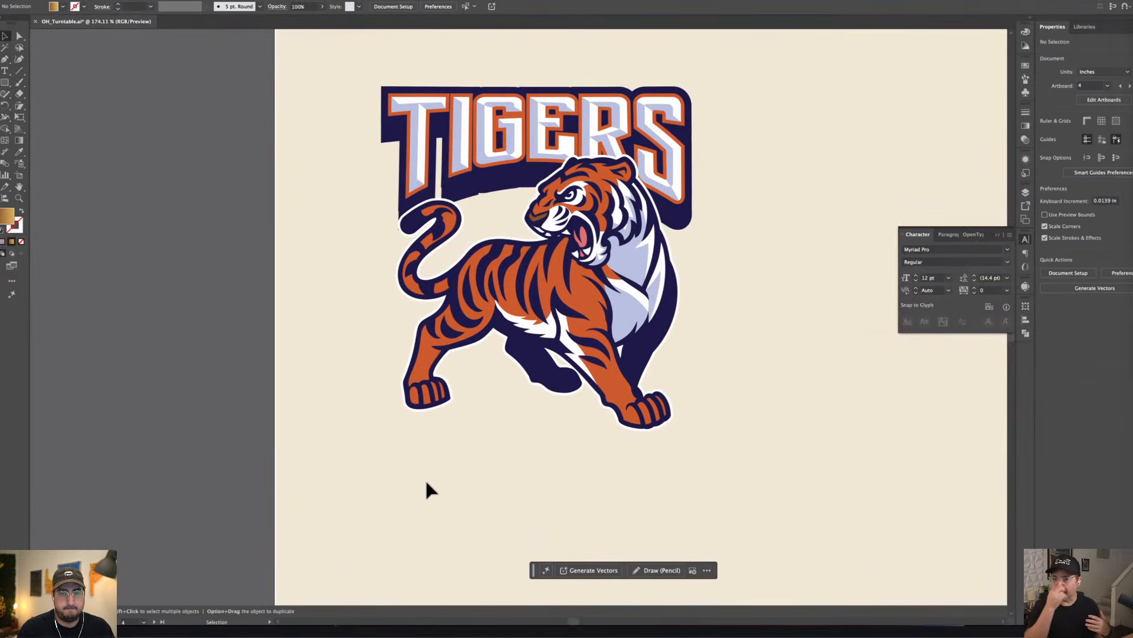
pyautogui.click(496, 258)
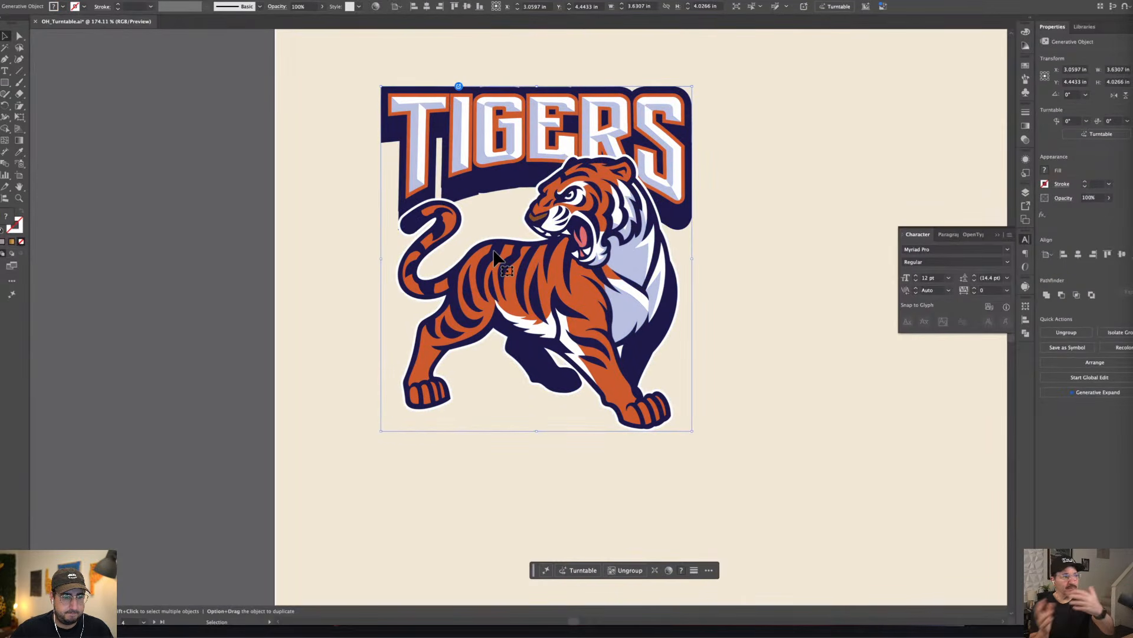
pyautogui.click(580, 570)
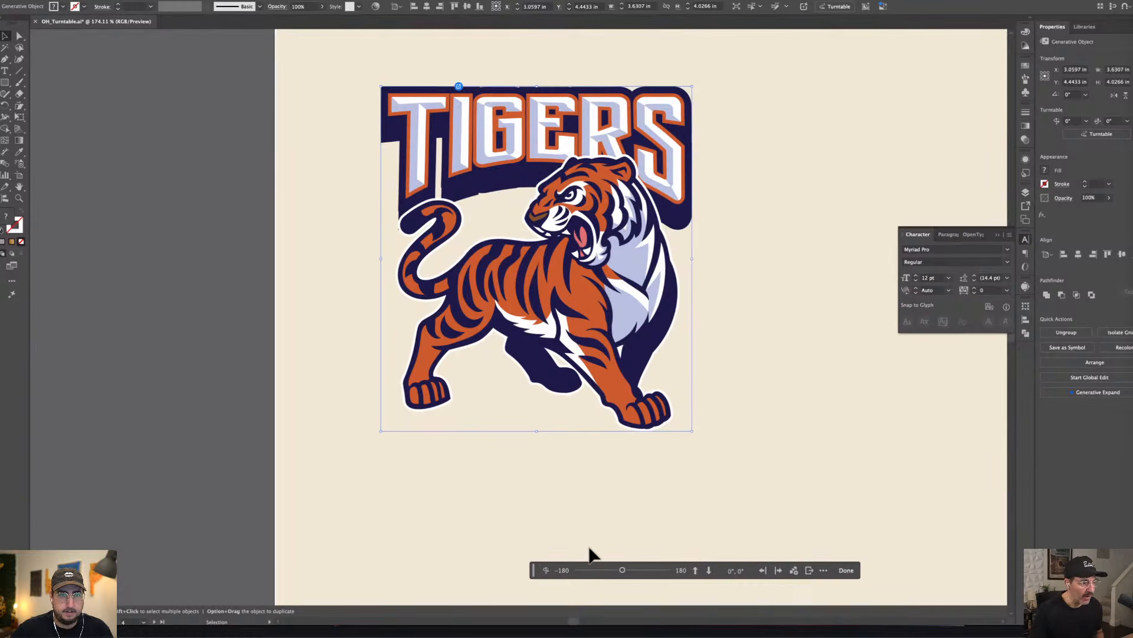
pyautogui.moveTo(622, 569)
pyautogui.mouseDown()
pyautogui.moveTo(645, 569)
pyautogui.moveTo(603, 573)
pyautogui.moveTo(640, 571)
pyautogui.moveTo(615, 571)
pyautogui.mouseUp()
pyautogui.click(710, 570)
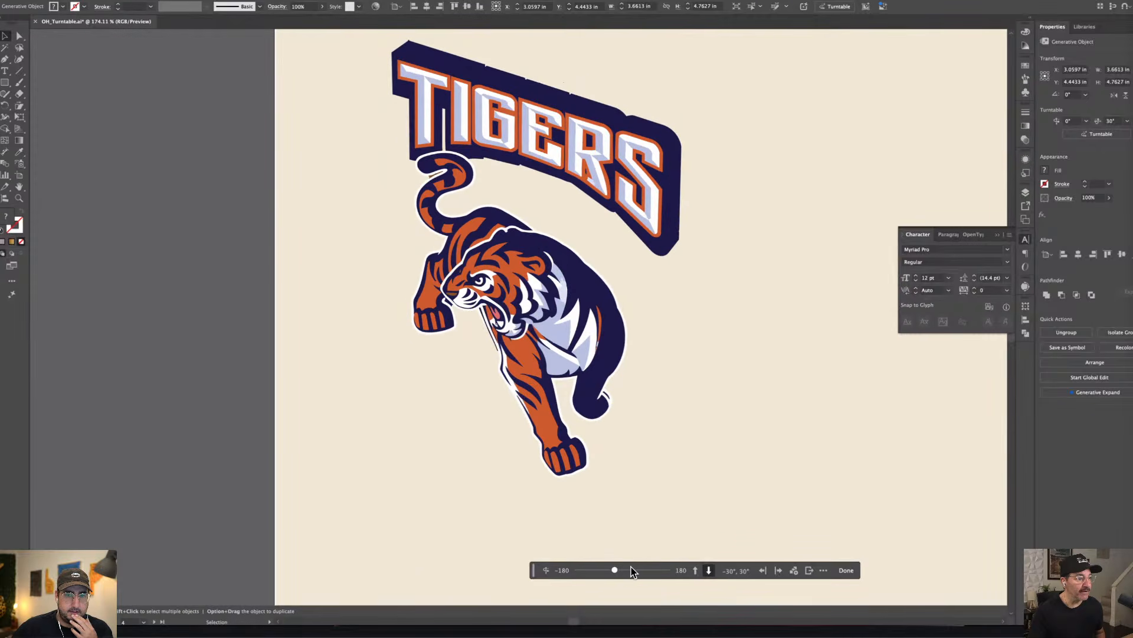
# - Level the TIGERS badge's tilt, try the 15° view, and reset it to its front view
pyautogui.click(696, 570)
pyautogui.moveTo(615, 572)
pyautogui.mouseDown()
pyautogui.moveTo(579, 572)
pyautogui.moveTo(627, 571)
pyautogui.moveTo(570, 580)
pyautogui.moveTo(625, 571)
pyautogui.mouseUp()
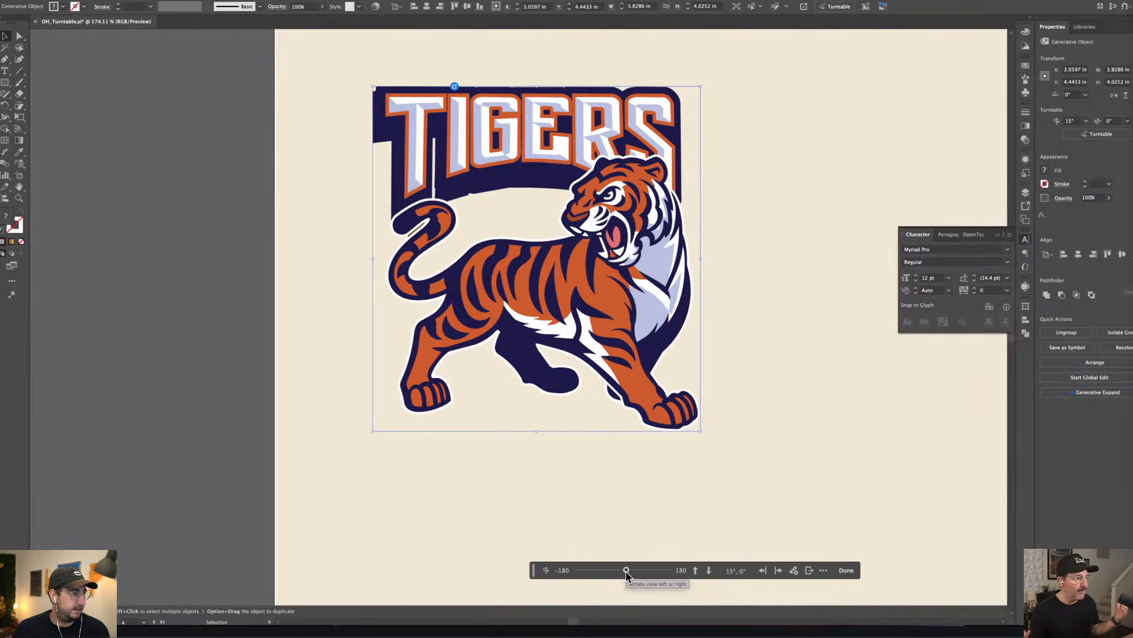
pyautogui.click(546, 569)
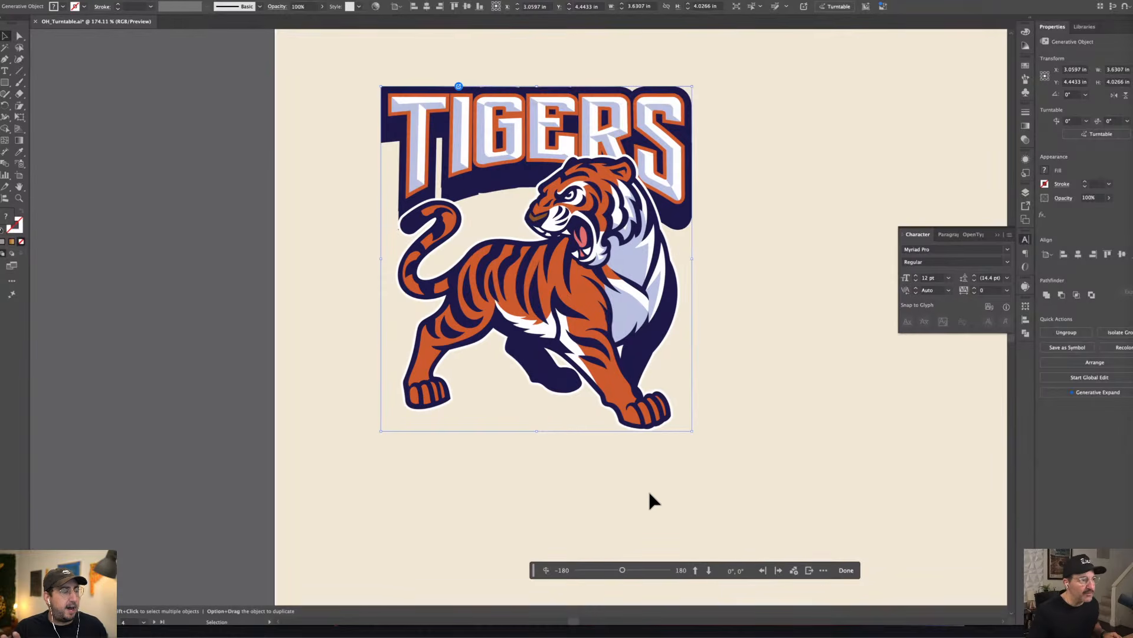
# - Move the TIGERS badge closer to the artboard's left edge and turn it to the 15° view
pyautogui.moveTo(649, 496); pyautogui.dragTo(468, 460)
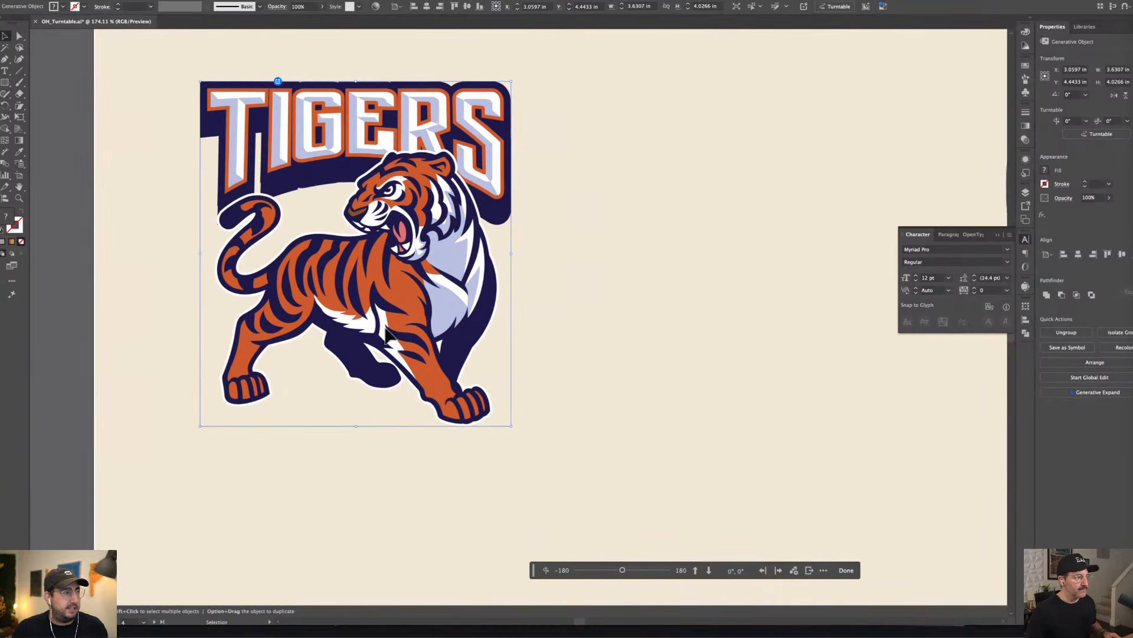
pyautogui.moveTo(387, 335); pyautogui.dragTo(339, 353)
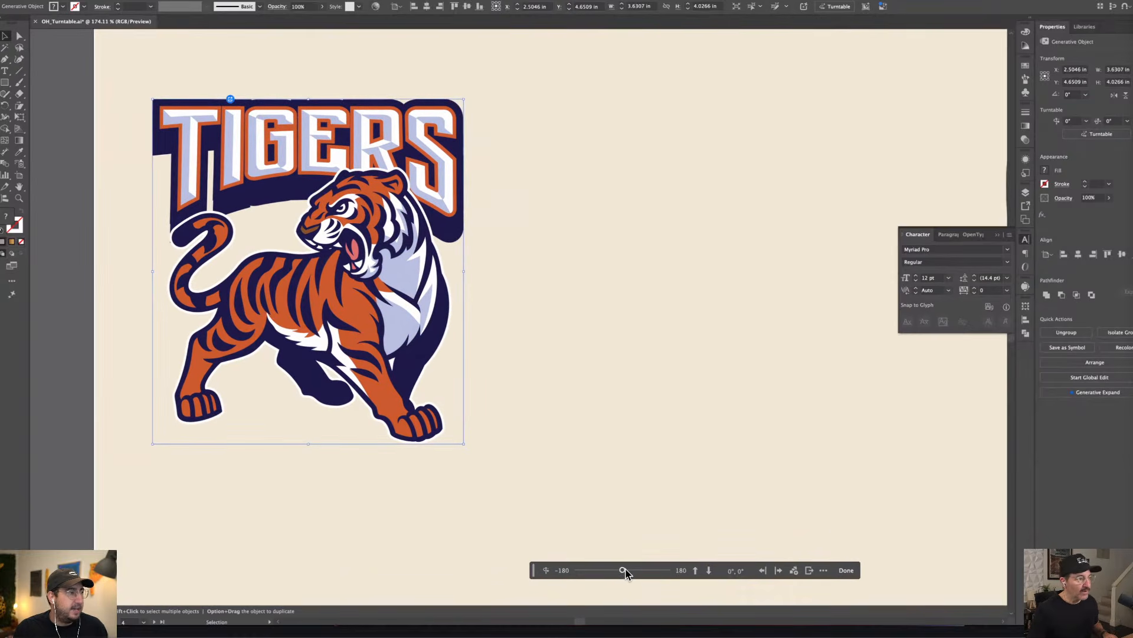
pyautogui.moveTo(623, 569); pyautogui.dragTo(629, 570)
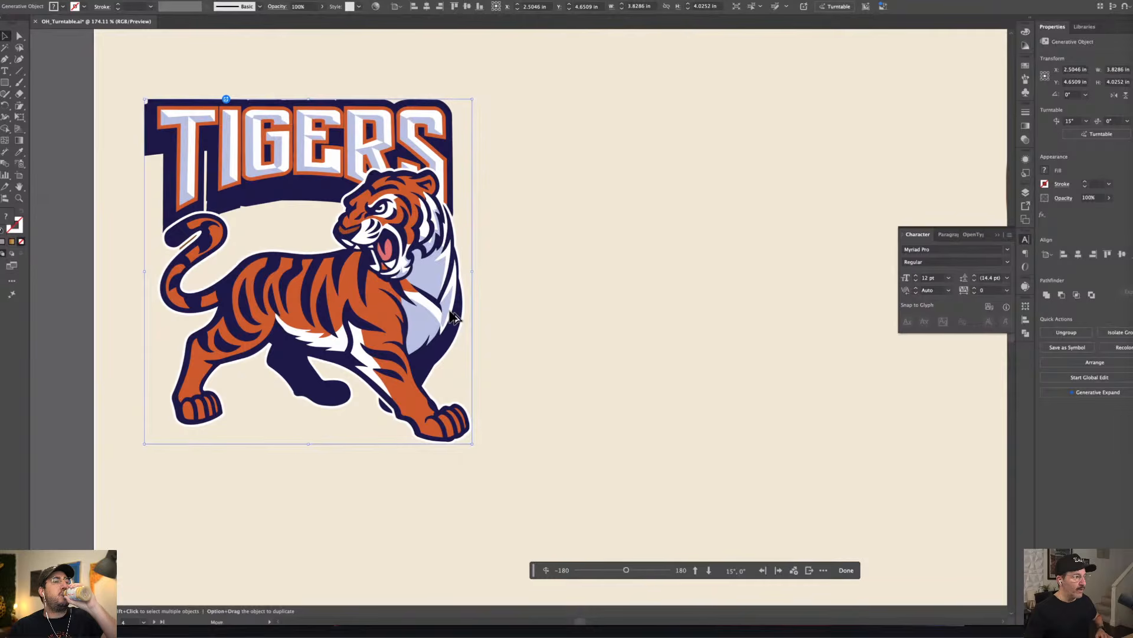
# - Duplicate the 15° TIGERS badge into the empty space between the original and the gold skull
pyautogui.moveTo(455, 318); pyautogui.dragTo(849, 318)
pyautogui.moveTo(663, 445); pyautogui.dragTo(470, 449)
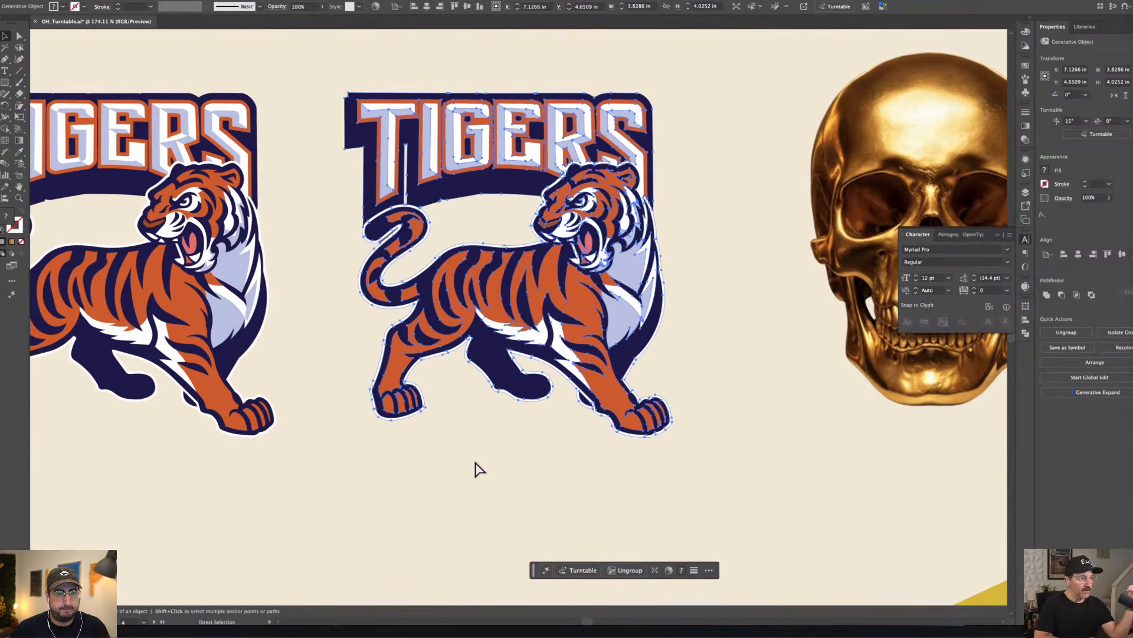
pyautogui.press('super+y')
pyautogui.press('super+y')
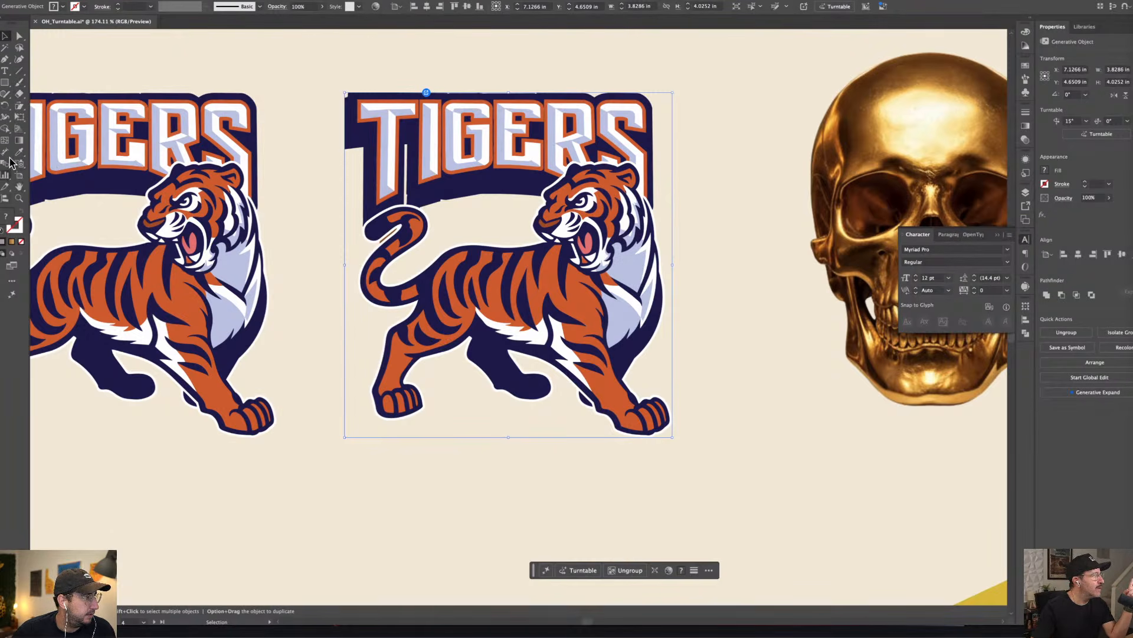
# - Scale the duplicate badge down to about 3.11 by 3.20 in from its upper-left corner with Free Transform
pyautogui.click(19, 117)
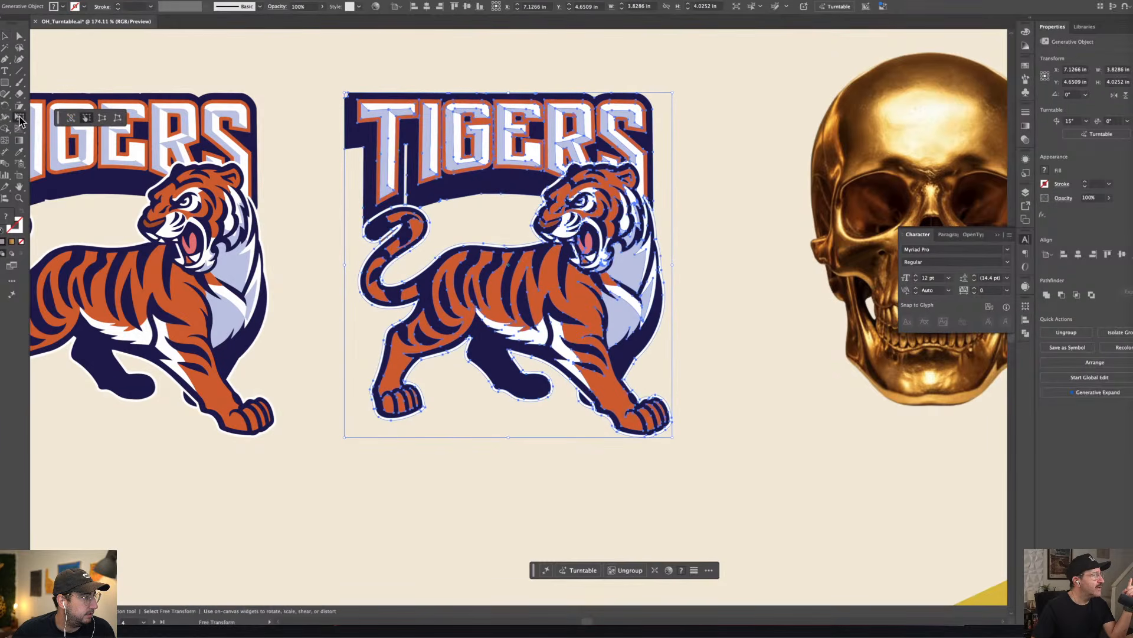
pyautogui.click(117, 120)
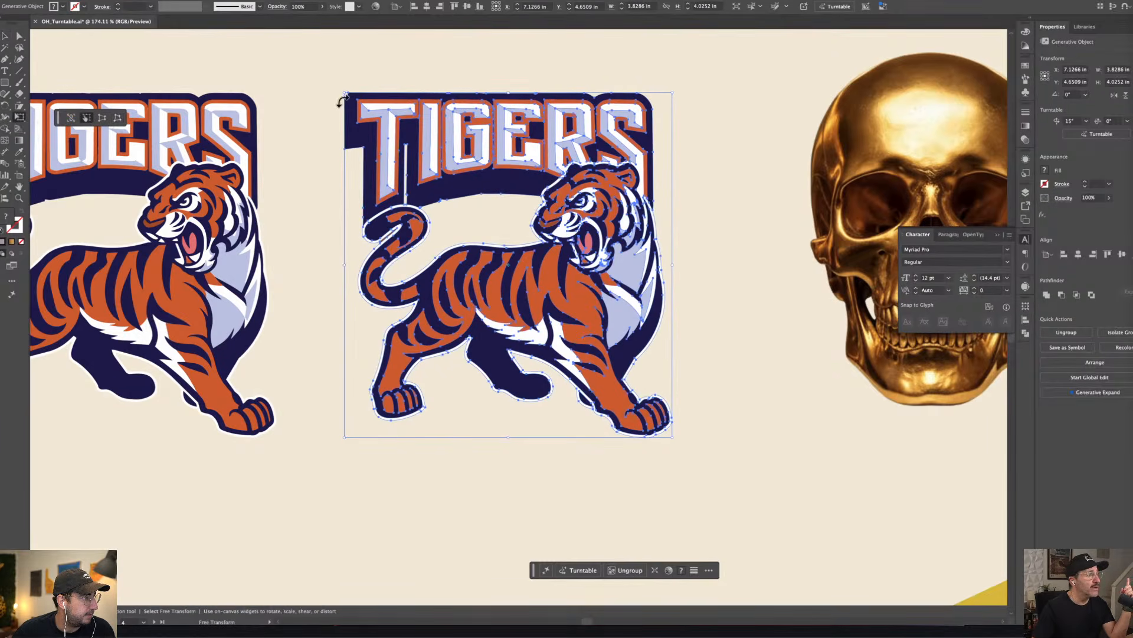
pyautogui.moveTo(346, 94); pyautogui.dragTo(406, 164)
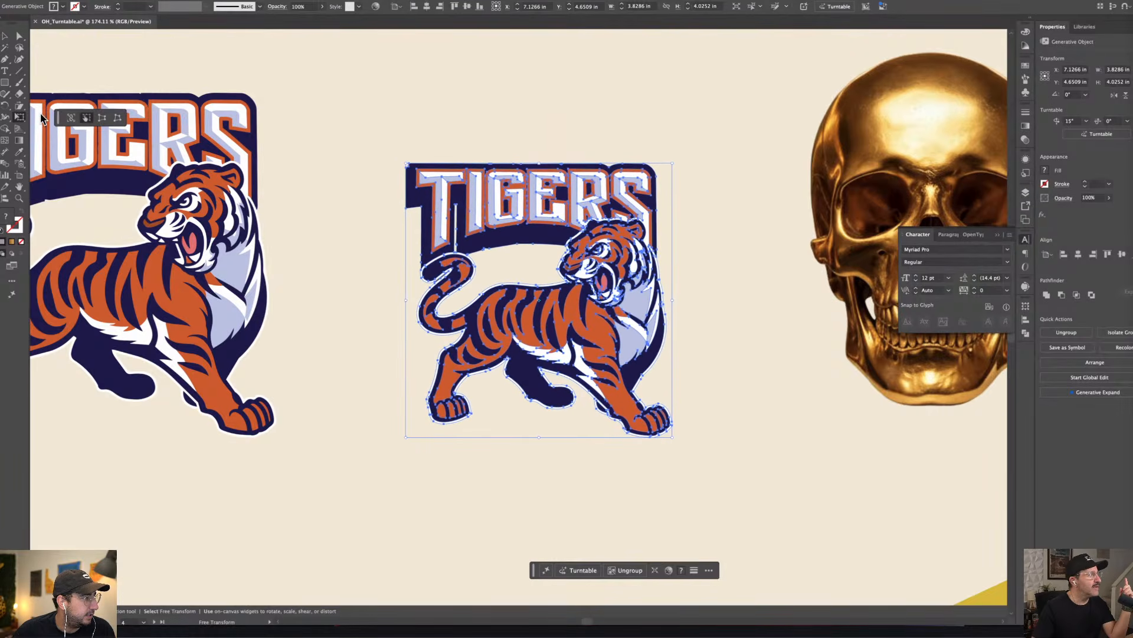
# - Free-distort the duplicate badge's corners into perspective, with a taller left side and shorter right side, about 3.39 by 3.80 in overall
pyautogui.click(119, 120)
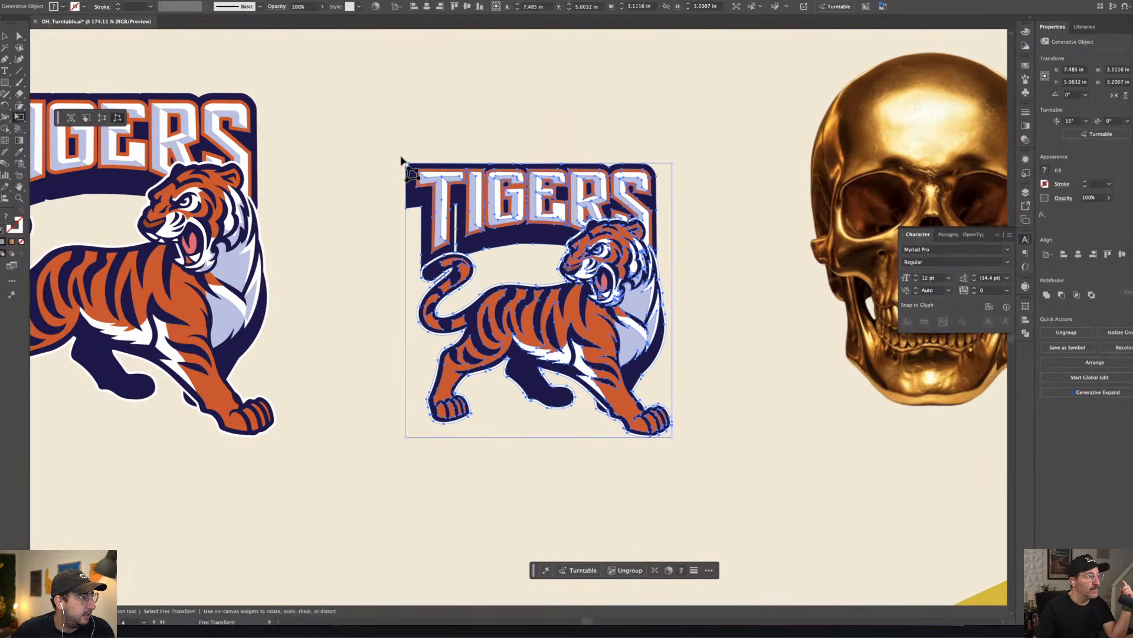
pyautogui.moveTo(401, 160); pyautogui.dragTo(380, 122)
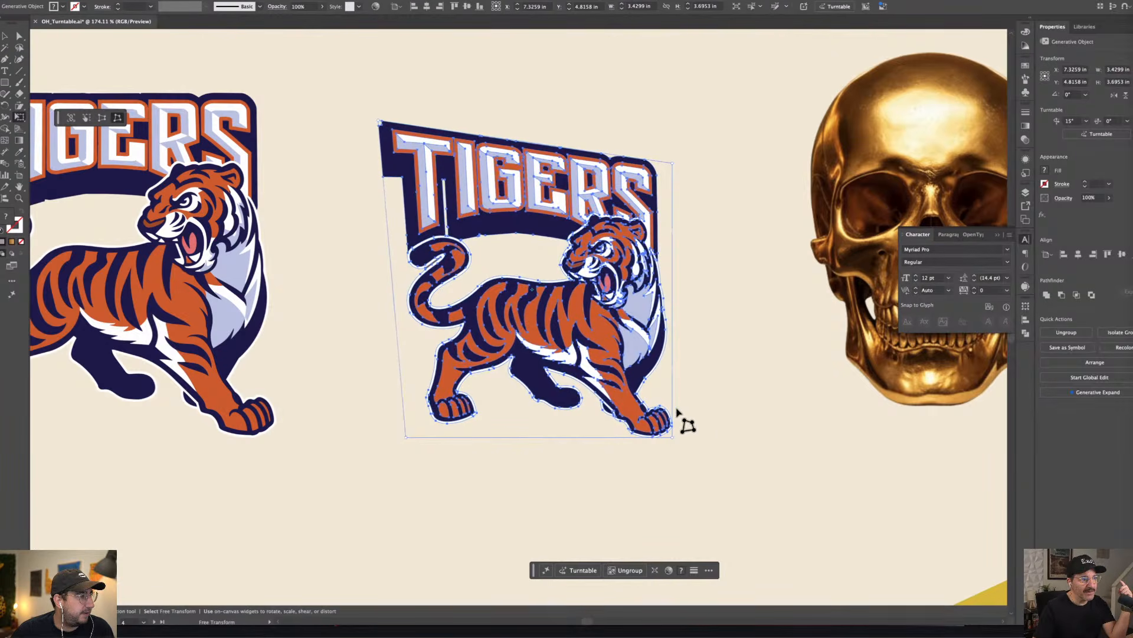
pyautogui.moveTo(677, 410); pyautogui.dragTo(678, 384)
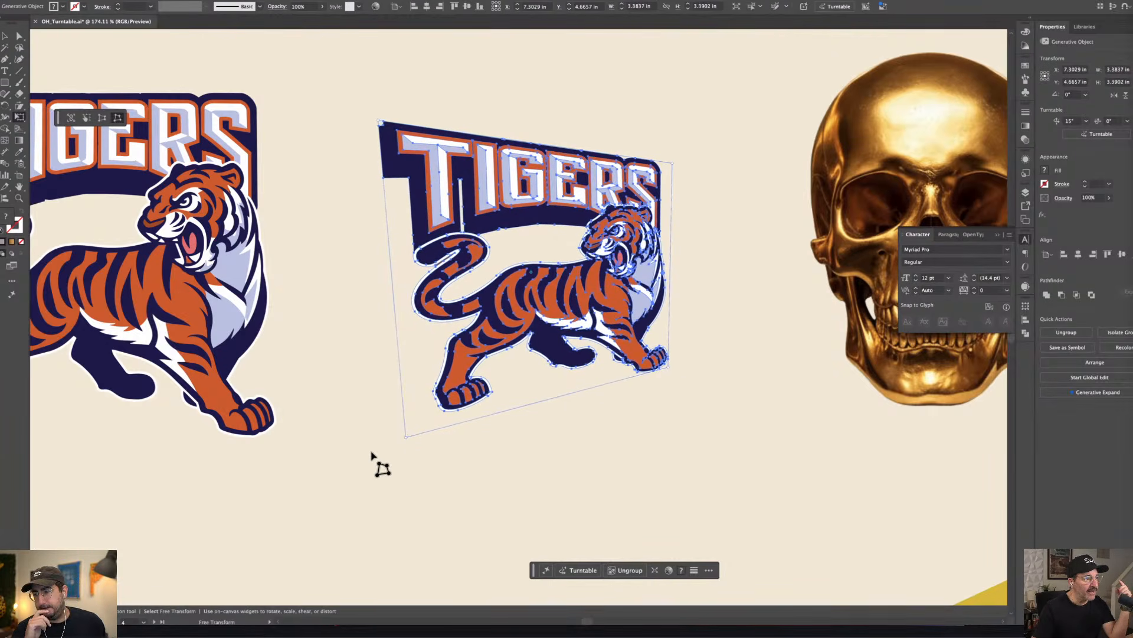
pyautogui.moveTo(371, 455); pyautogui.dragTo(379, 487)
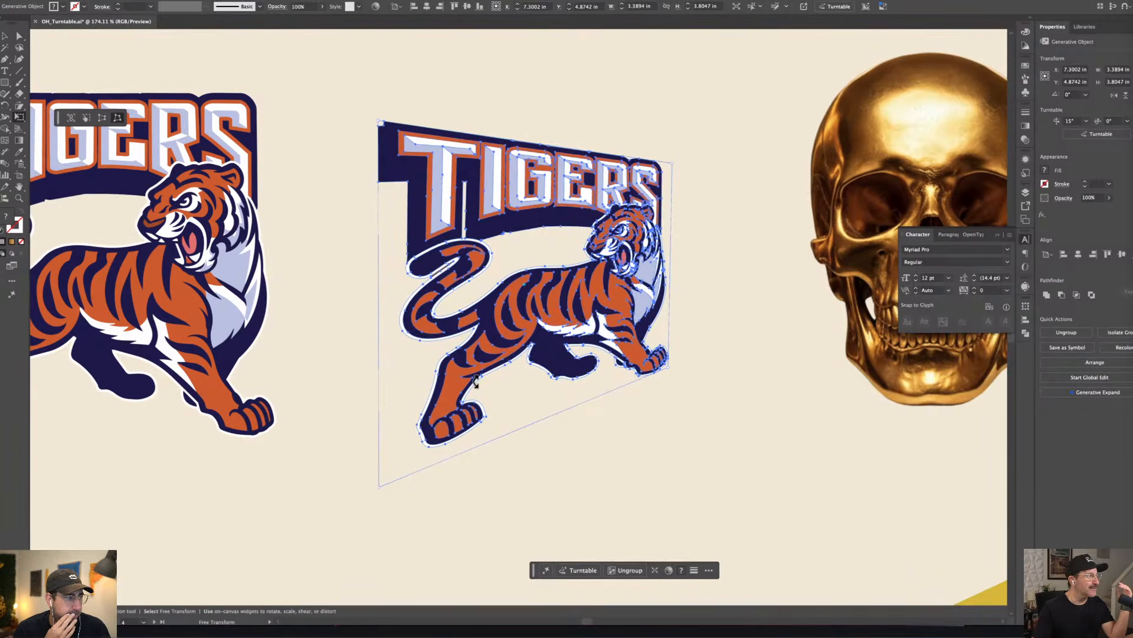
# - Turn the distorted badge duplicate to its 0° front view in Turntable
pyautogui.click(5, 36)
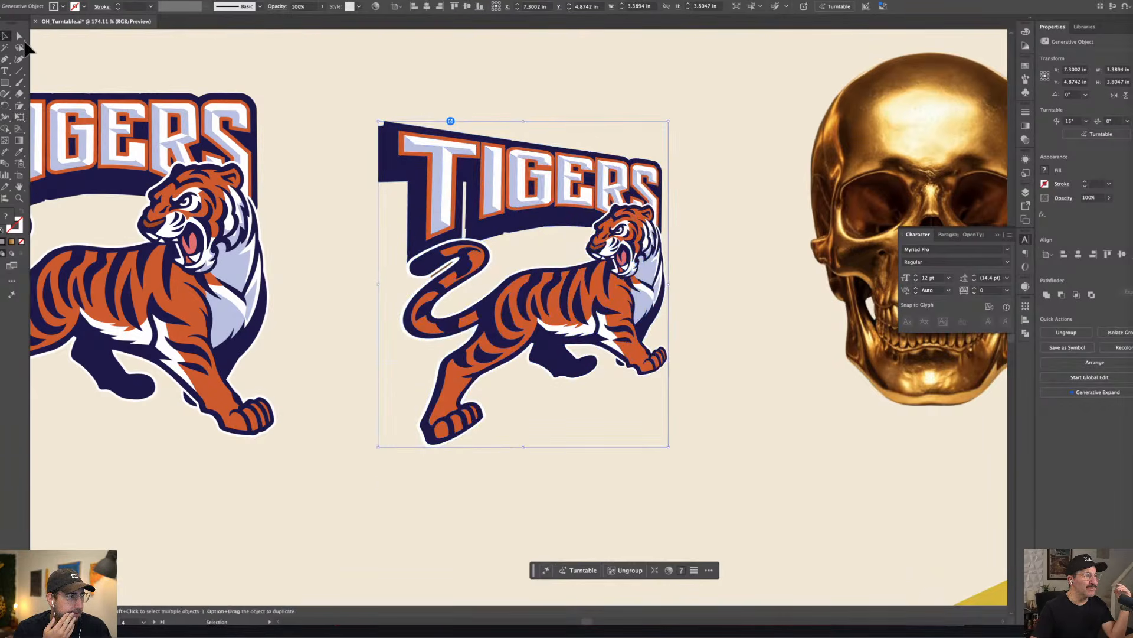
pyautogui.click(582, 570)
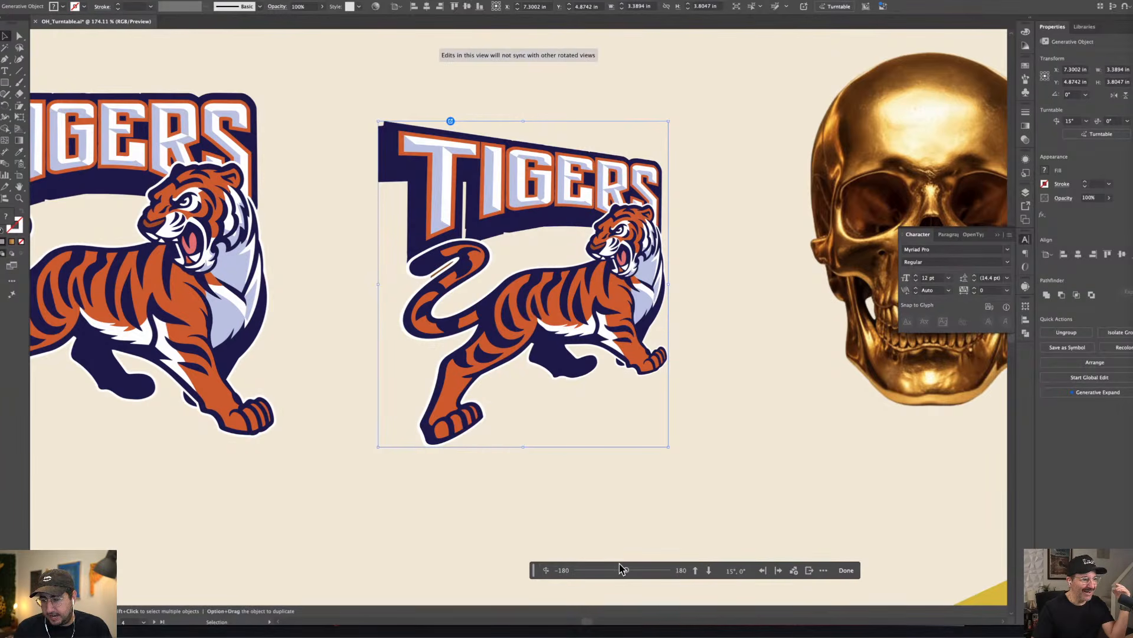
pyautogui.moveTo(628, 570)
pyautogui.mouseDown()
pyautogui.moveTo(645, 570)
pyautogui.moveTo(614, 570)
pyautogui.moveTo(625, 572)
pyautogui.mouseUp()
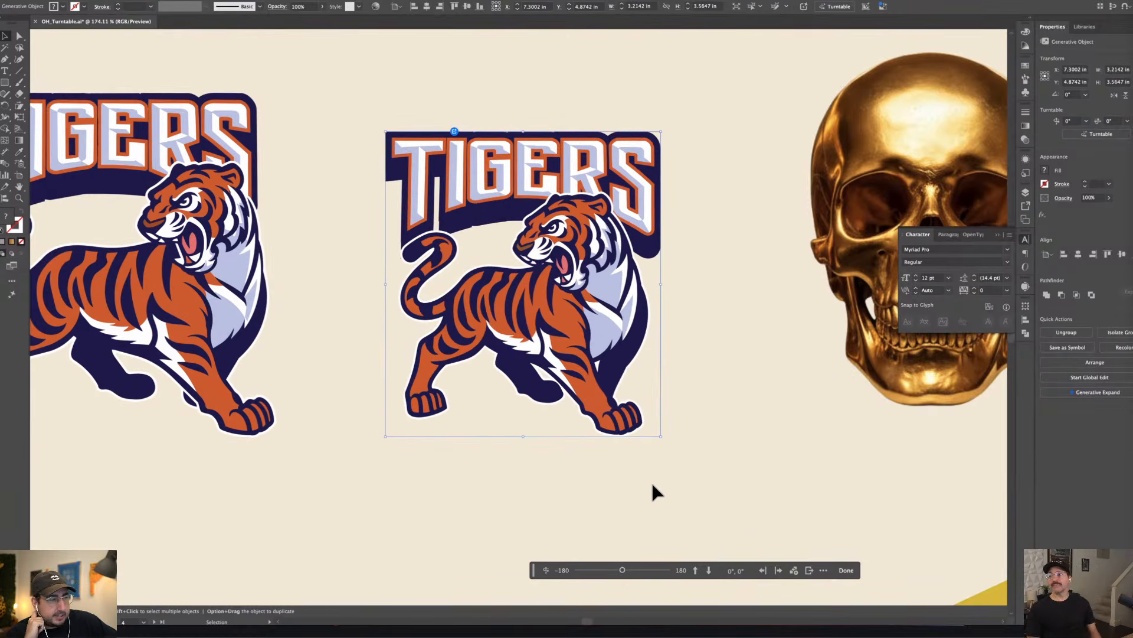
pyautogui.click(653, 485)
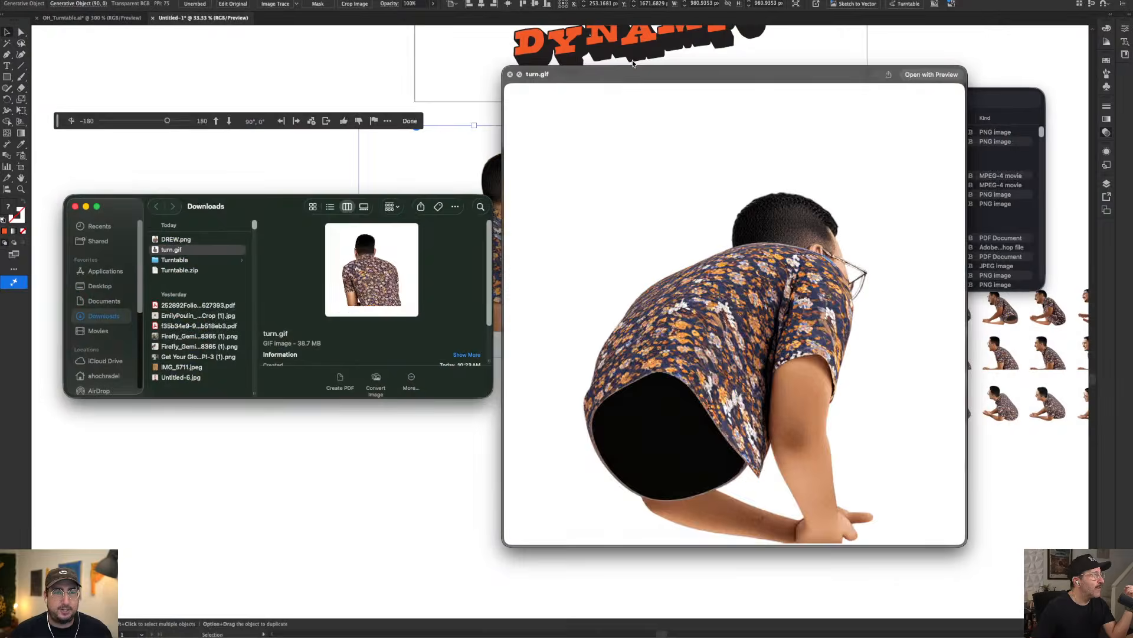
# - Watch the enlarged preview of turn.gif from the Downloads folder and close it
pyautogui.moveTo(624, 70); pyautogui.dragTo(447, 56)
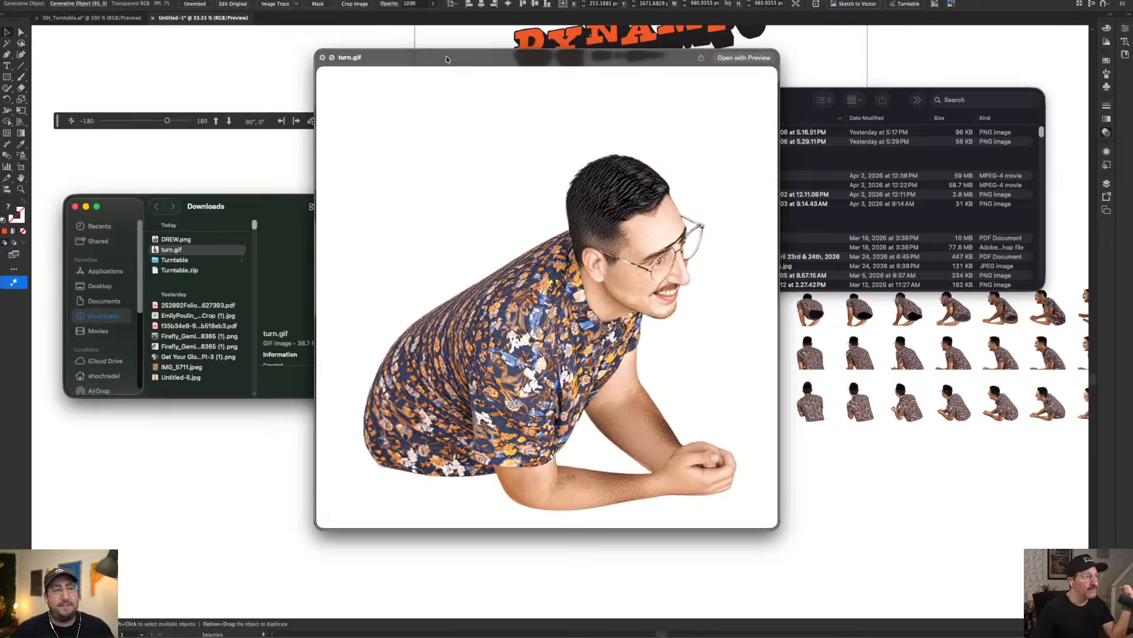
pyautogui.press('space')
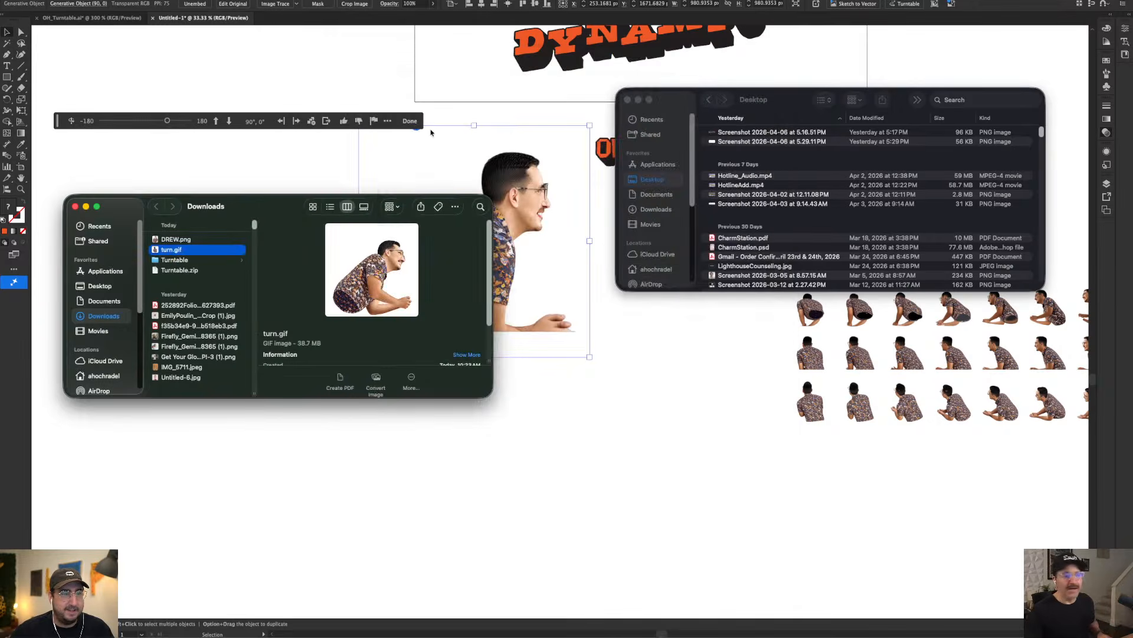
# - Start a GIF export of the man's turntable portrait to Downloads, naming the file "Turning_" followed by the subject's first name
pyautogui.click(490, 122)
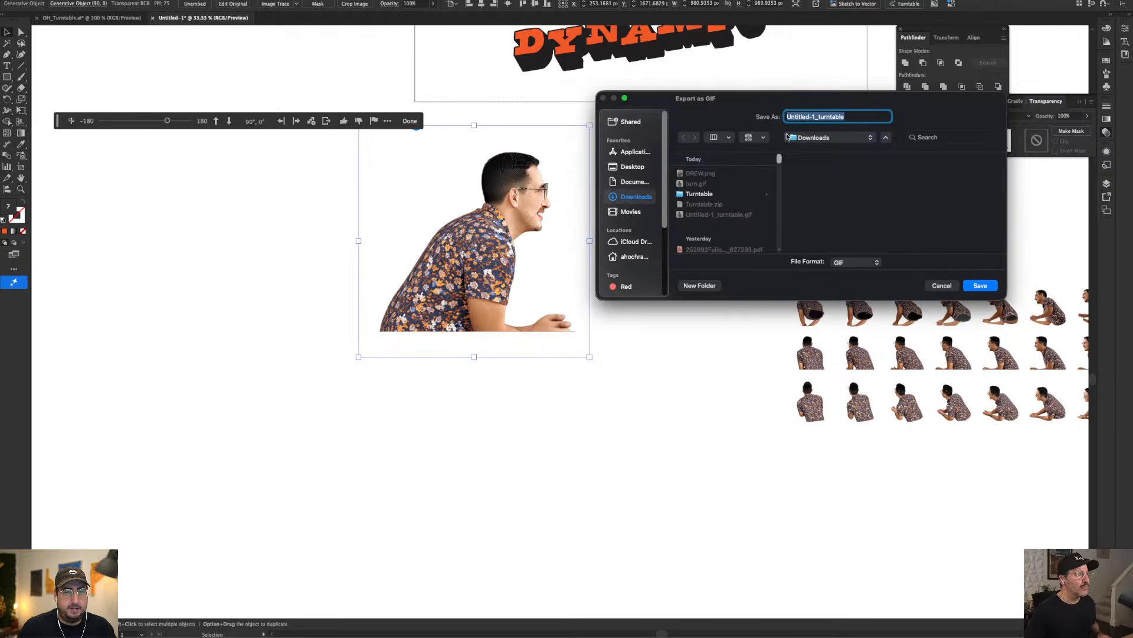
pyautogui.write('Tur')
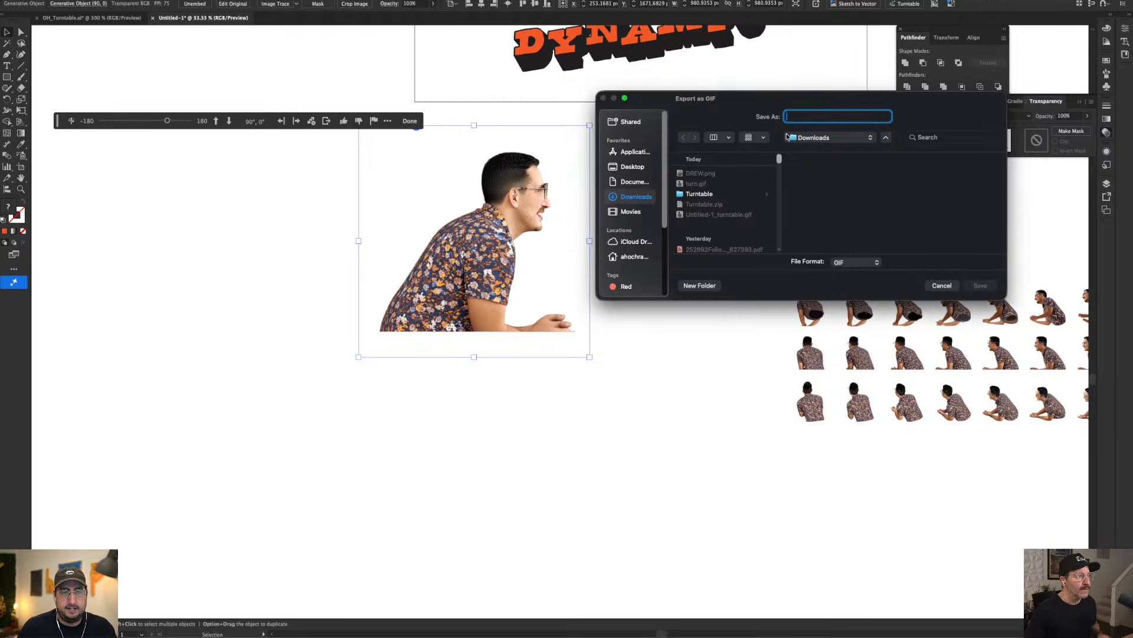
pyautogui.write('ning_Andrew')
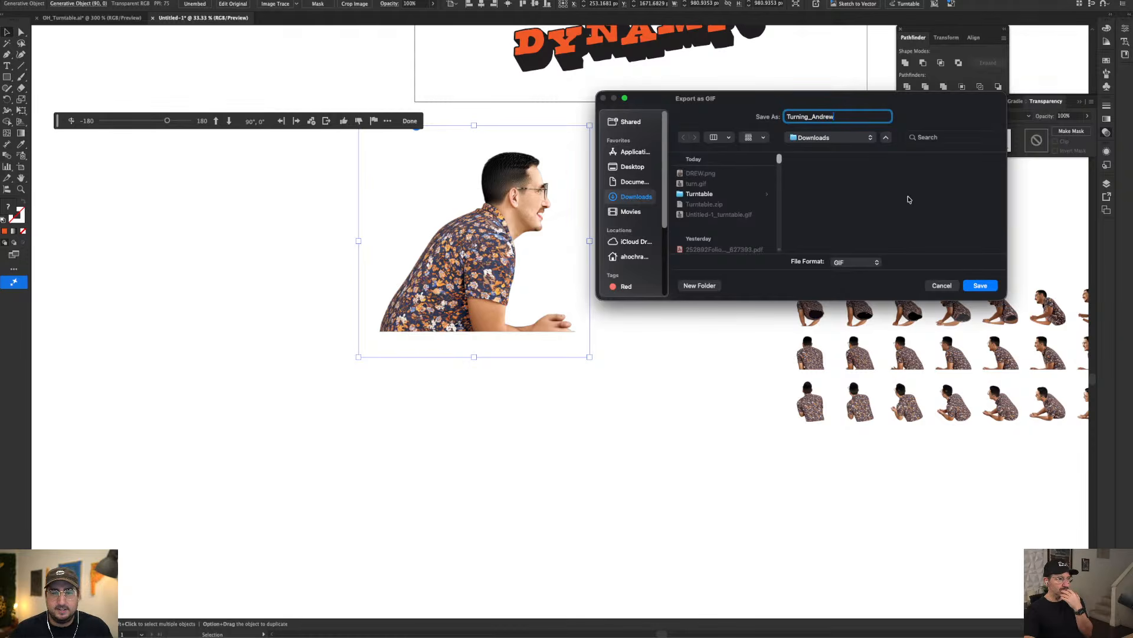
pyautogui.click(980, 285)
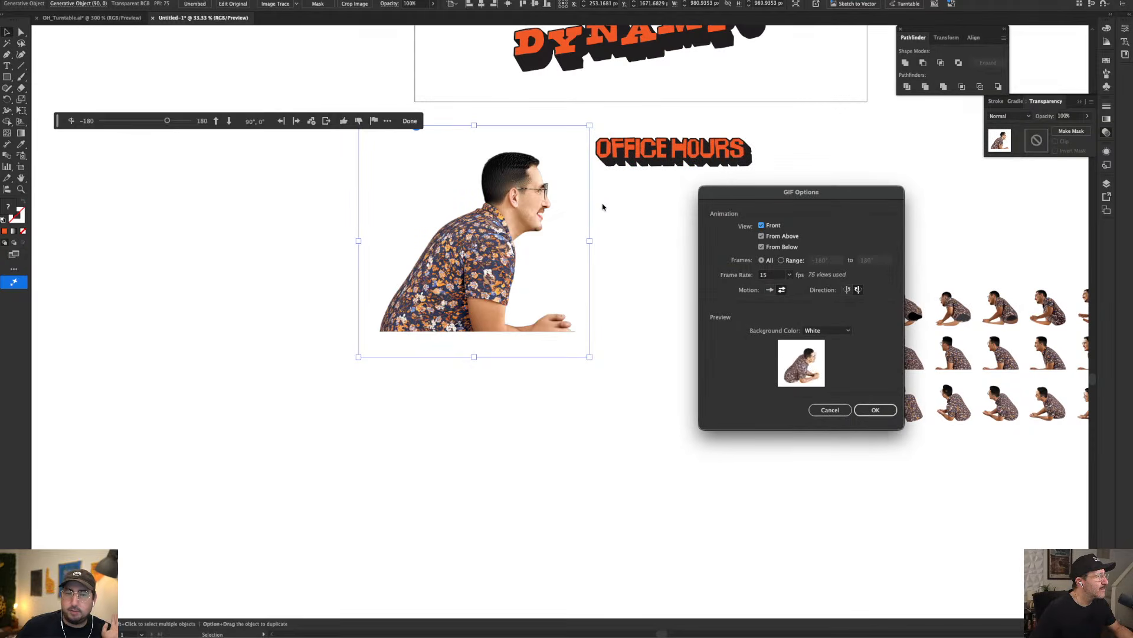
# - Limit the GIF animation to the Front view, excluding the From Above and From Below views
pyautogui.moveTo(790, 195); pyautogui.dragTo(701, 147)
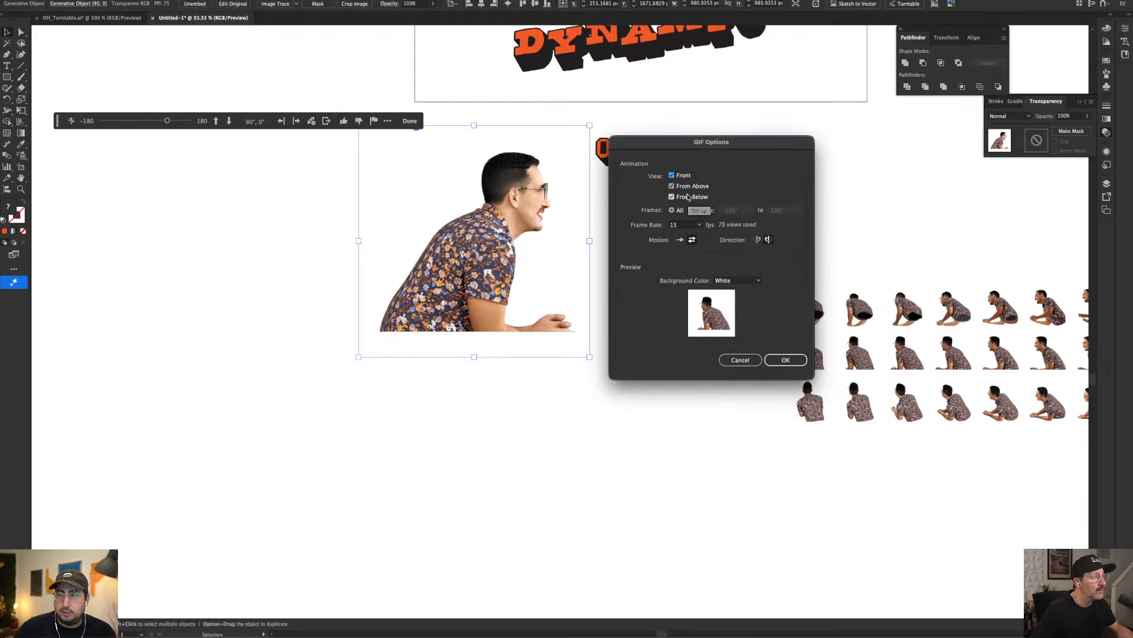
pyautogui.click(689, 191)
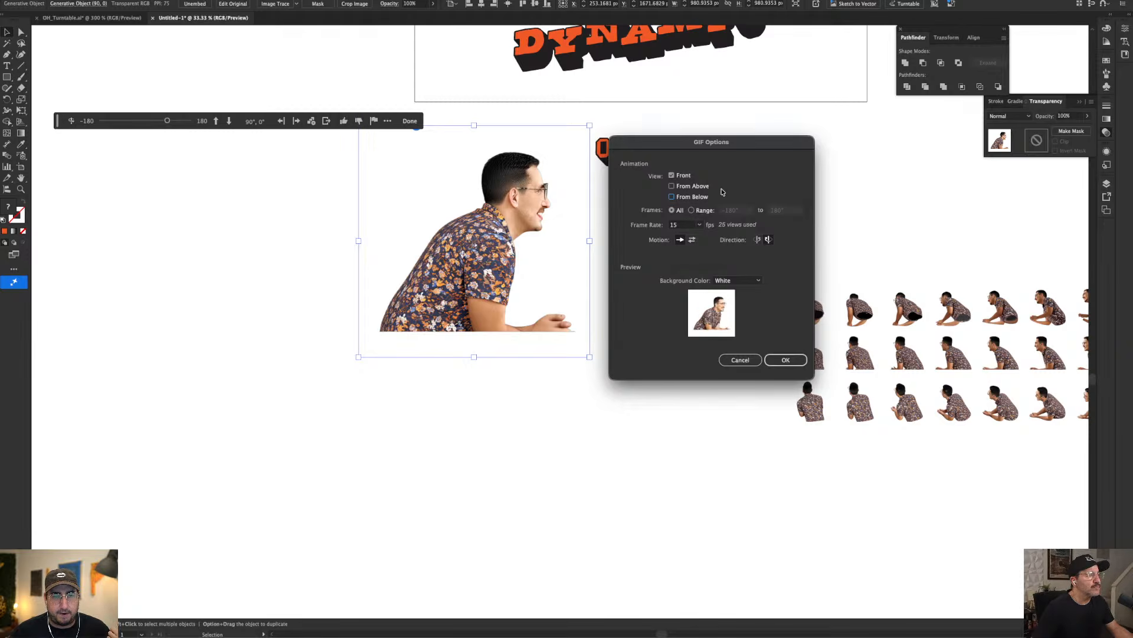
# - Set the background of the man's turntable GIF to Transparent and confirm the export options
pyautogui.click(758, 240)
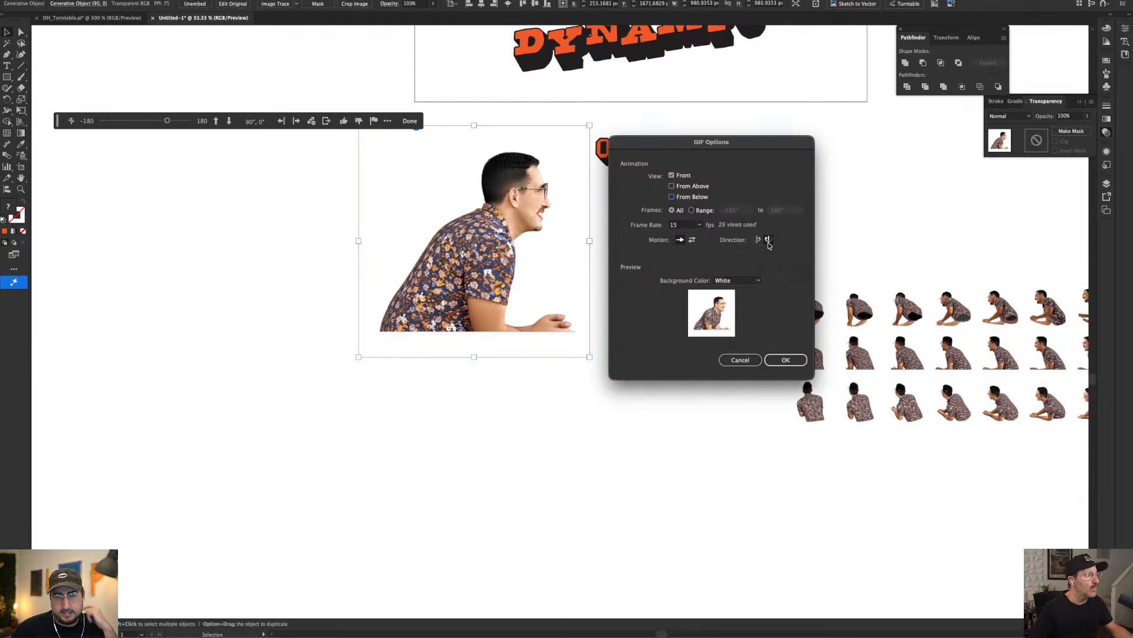
pyautogui.click(753, 279)
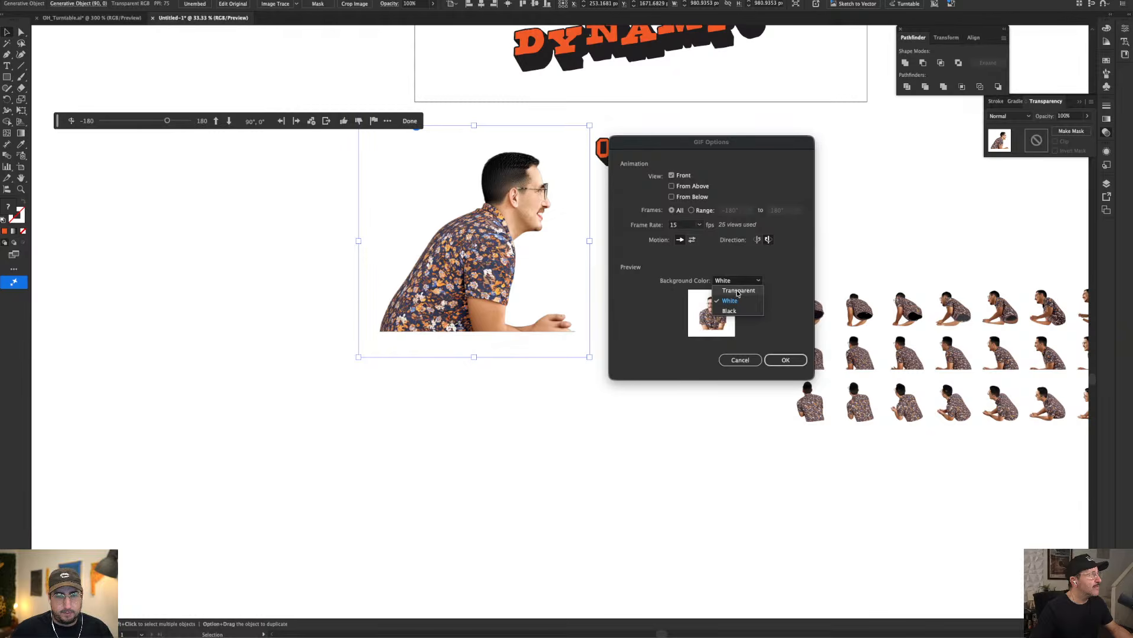
pyautogui.click(738, 290)
pyautogui.click(780, 362)
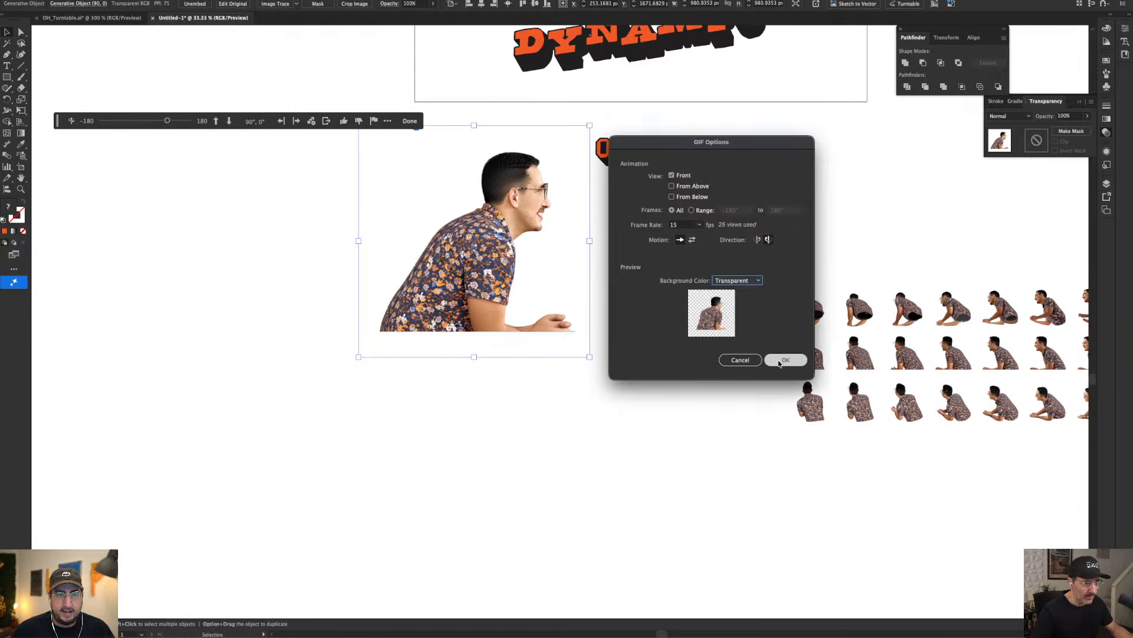
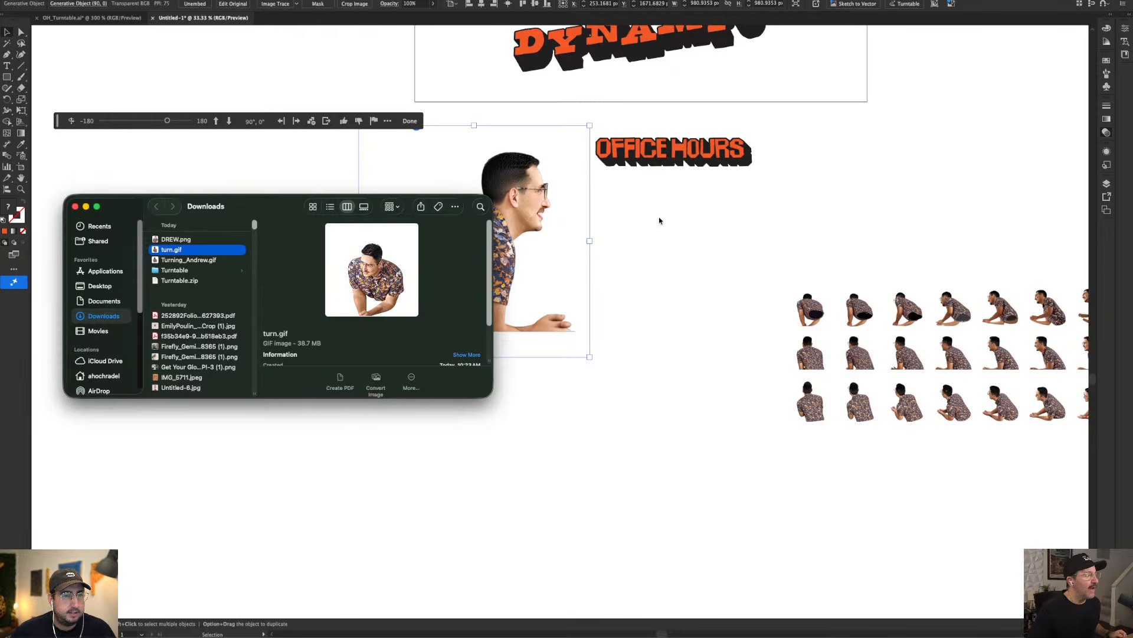
# - Duplicate the tilted DYNAMIC lettering into the empty canvas area left of the artboard
pyautogui.click(660, 219)
pyautogui.moveTo(608, 107); pyautogui.dragTo(545, 367)
pyautogui.click(546, 286)
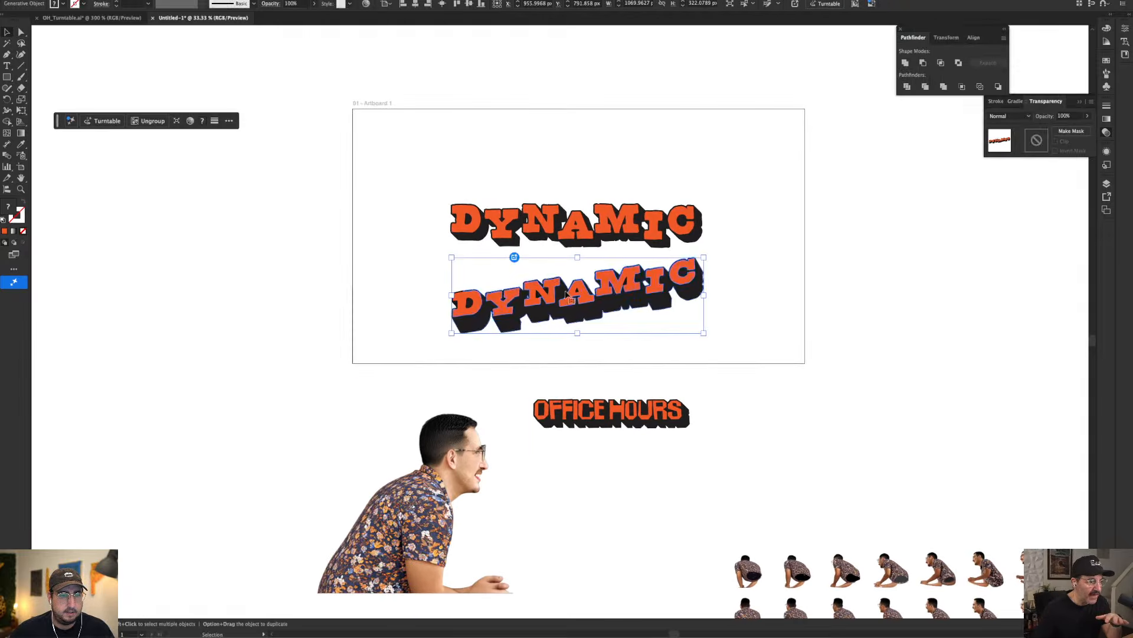
pyautogui.moveTo(546, 286); pyautogui.dragTo(160, 208)
# - Try to expand the duplicated DYNAMIC lettering
pyautogui.click(134, 2)
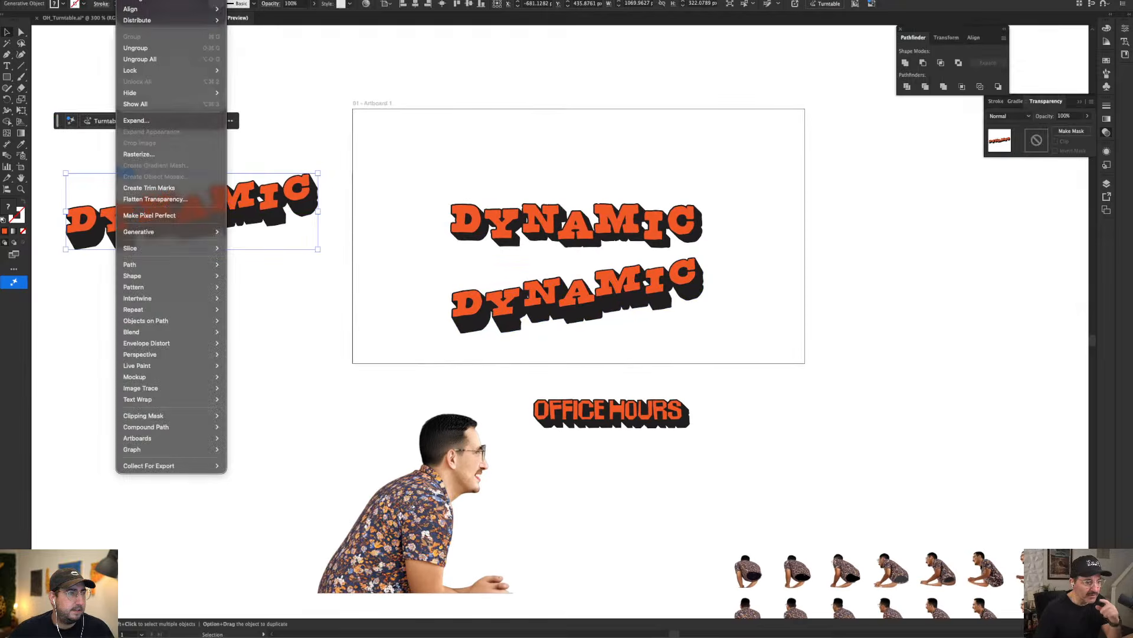
pyautogui.click(155, 121)
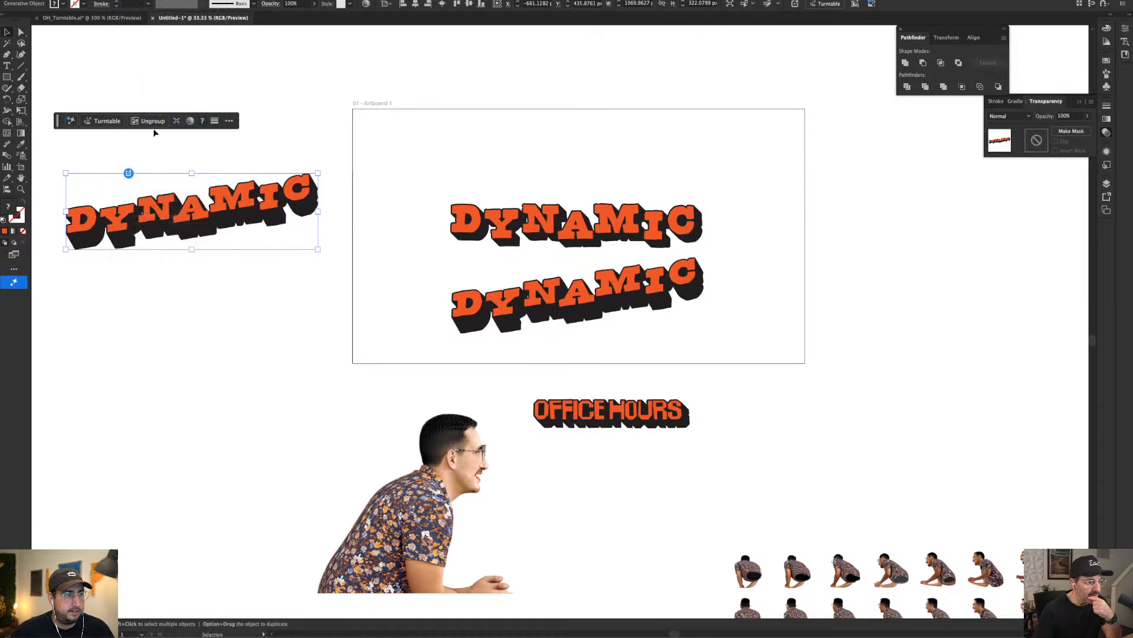
pyautogui.click(134, 1)
pyautogui.click(150, 124)
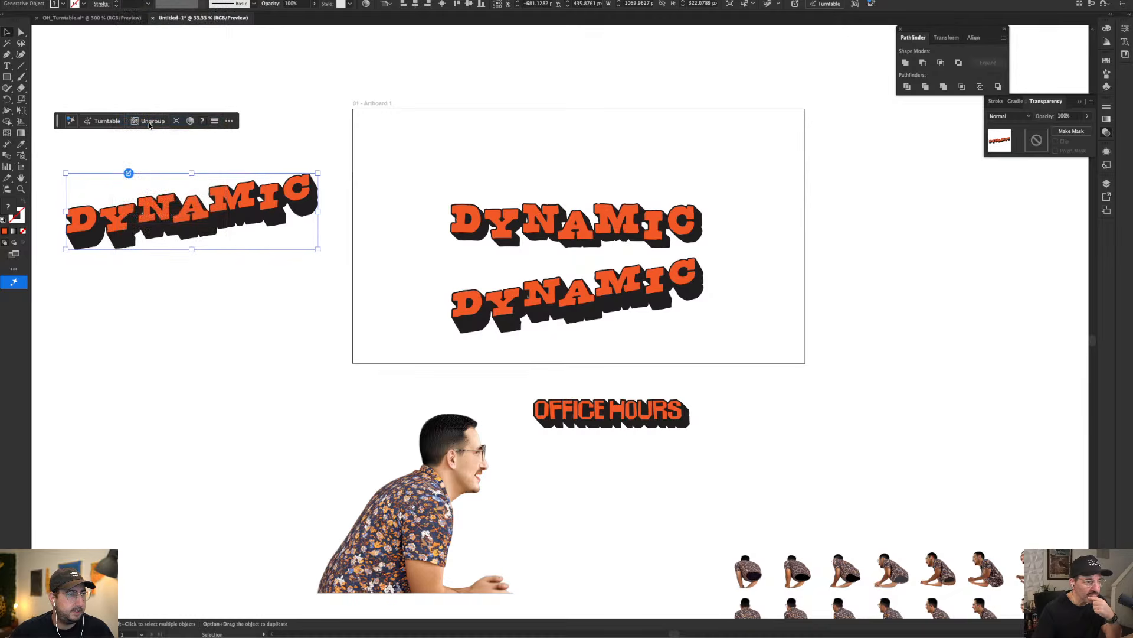
pyautogui.rightClick(199, 214)
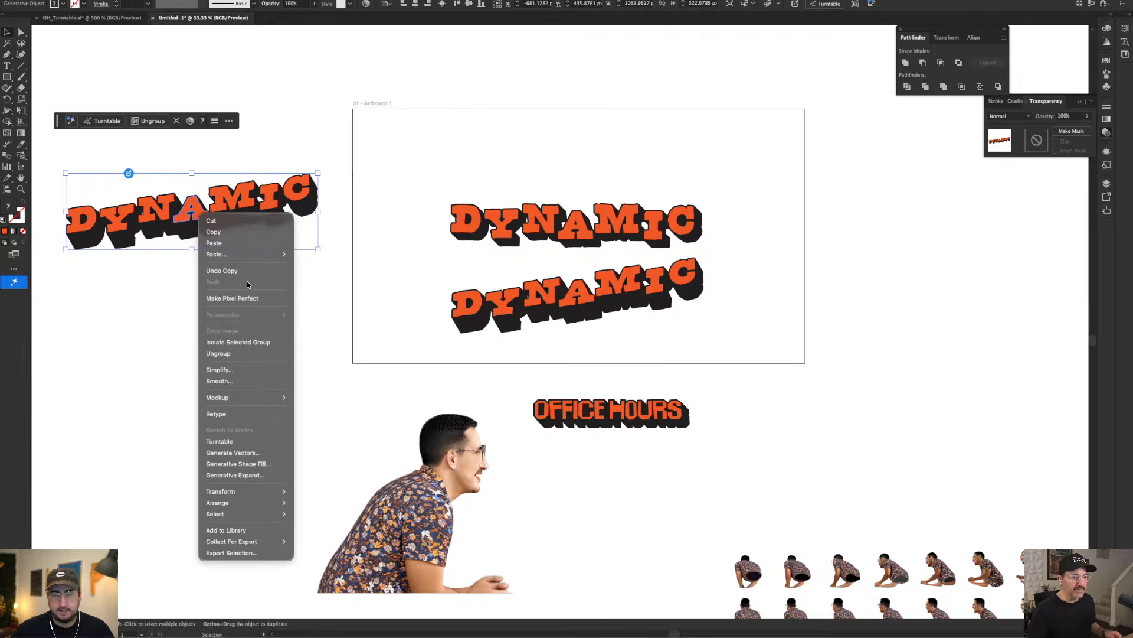
pyautogui.click(422, 154)
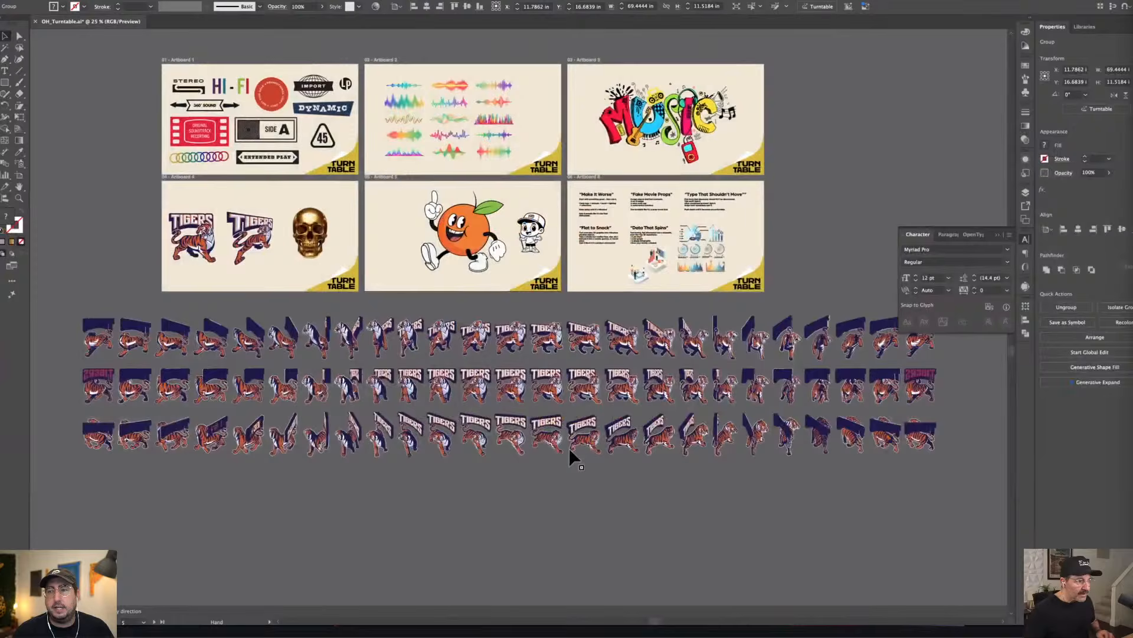
# - Ungroup the sheet of Tigers views and move one view from its lowest row onto Artboard 5, beside the orange character
pyautogui.click(569, 448)
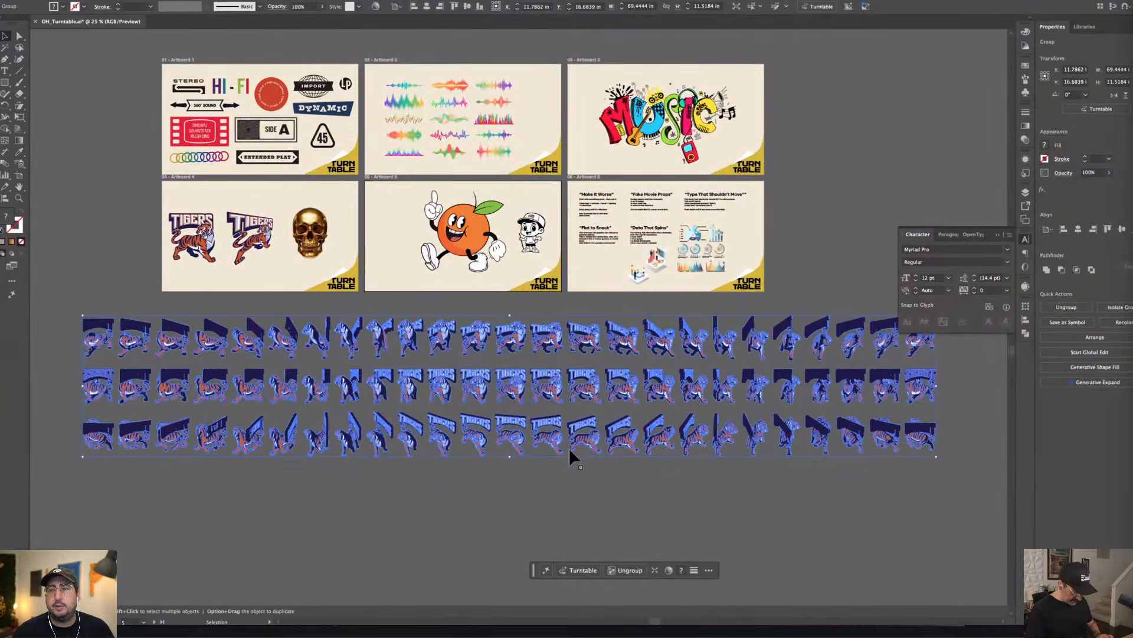
pyautogui.click(540, 519)
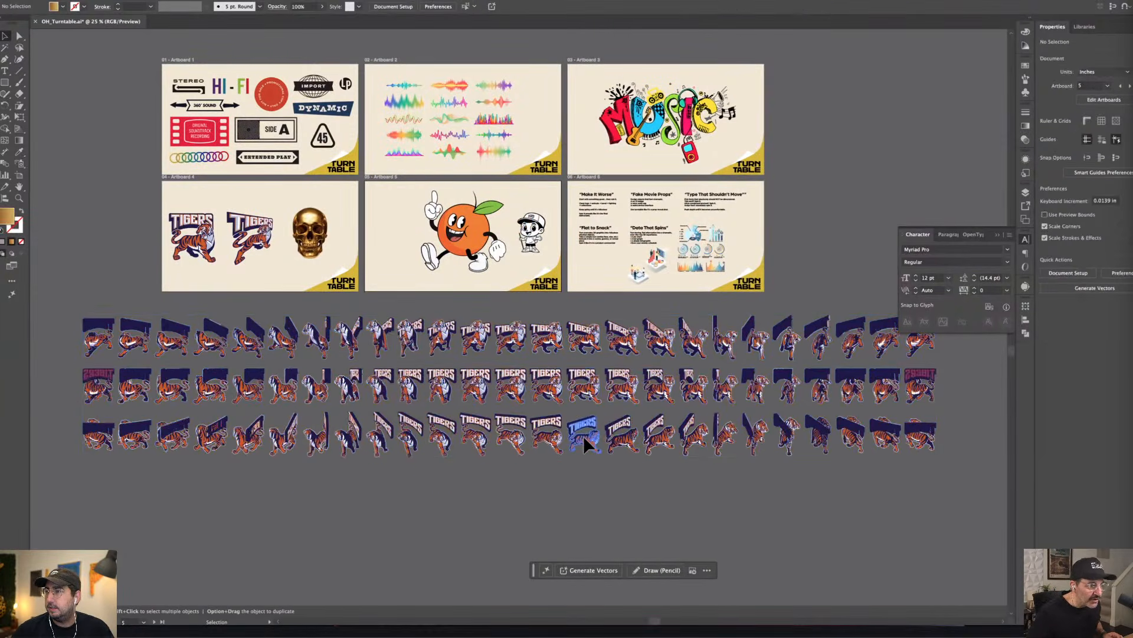
pyautogui.moveTo(584, 445); pyautogui.dragTo(514, 410)
# - Set the horizontal Turntable rotation of the Tigers logo on Artboard 5 to 15°
pyautogui.click(19, 198)
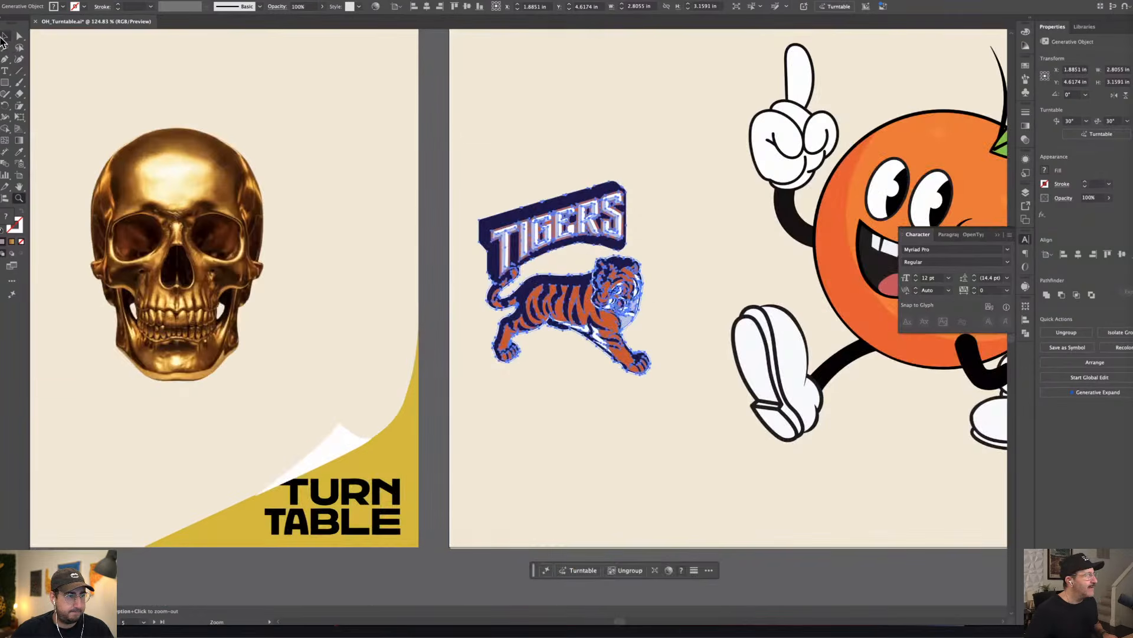
pyautogui.click(4, 37)
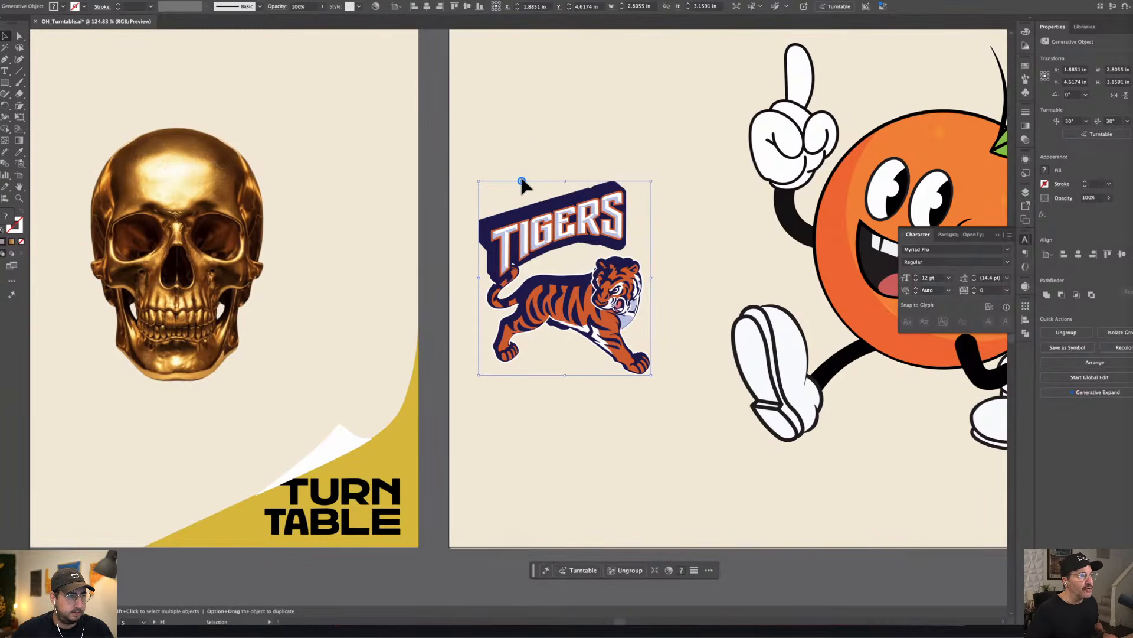
pyautogui.click(580, 570)
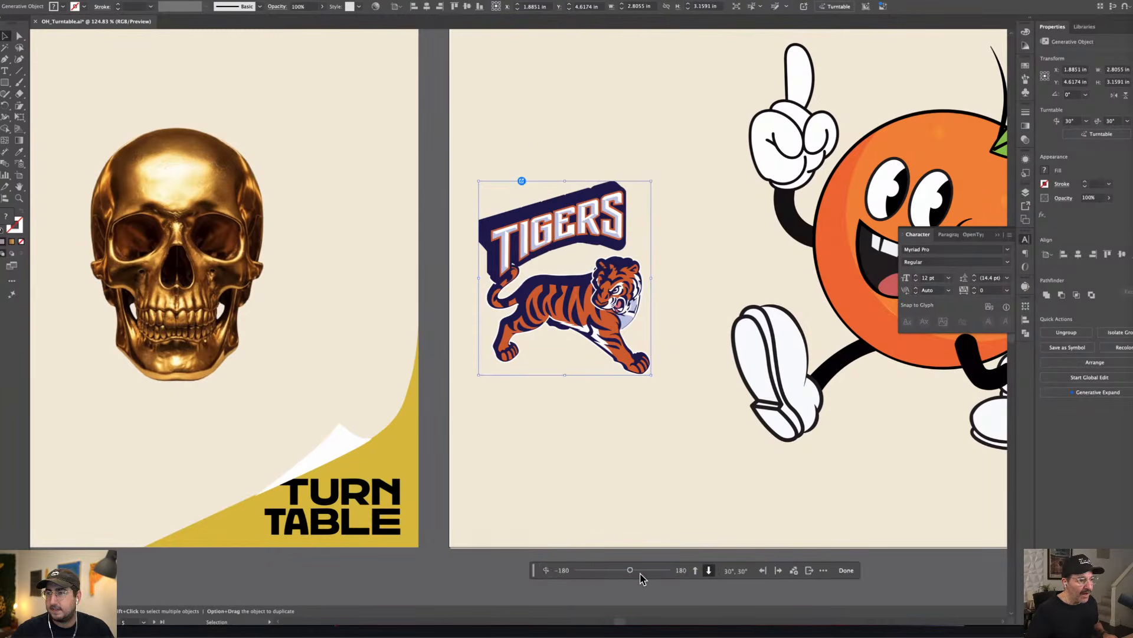
pyautogui.moveTo(617, 569)
pyautogui.mouseDown()
pyautogui.moveTo(604, 571)
pyautogui.moveTo(636, 570)
pyautogui.moveTo(625, 571)
pyautogui.mouseUp()
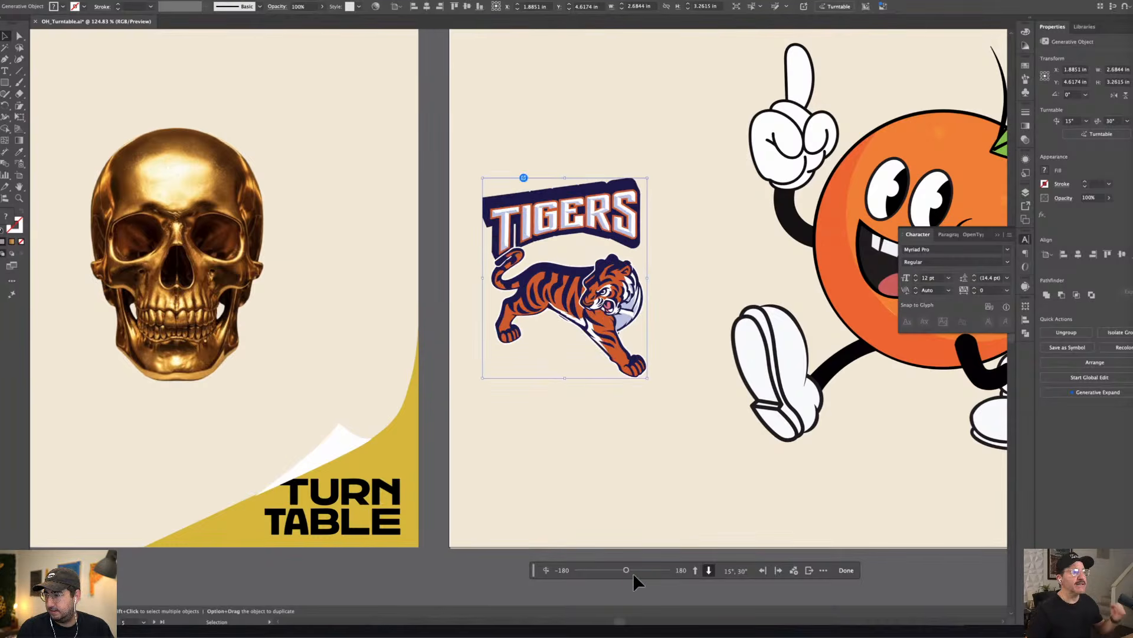
# - Try to expand the rotated Tigers logo
pyautogui.click(78, 1)
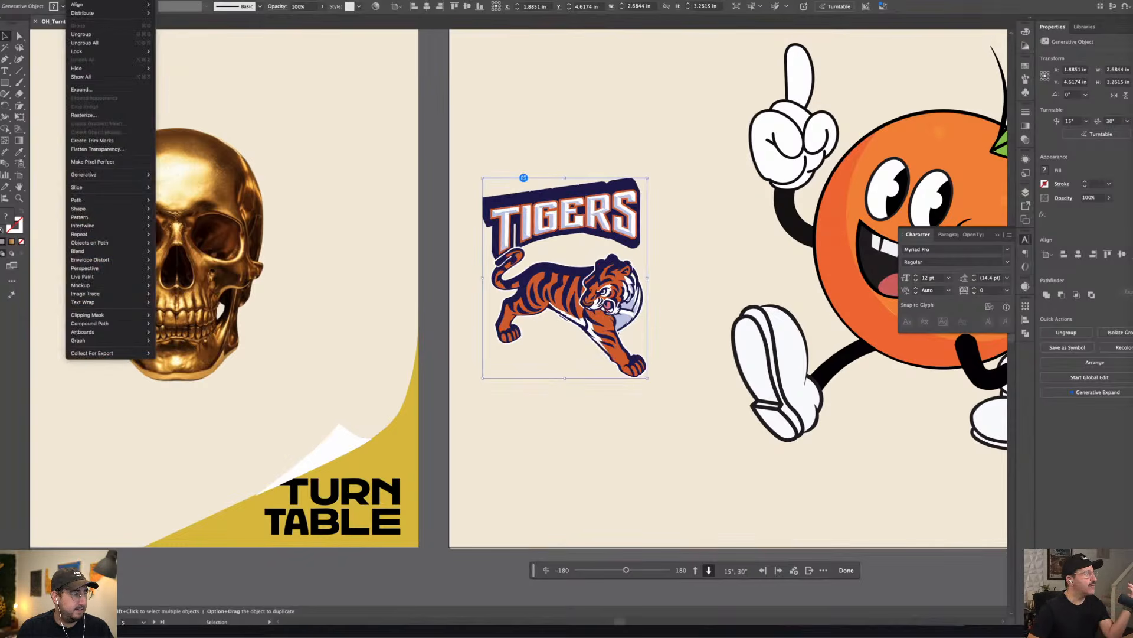
pyautogui.click(85, 91)
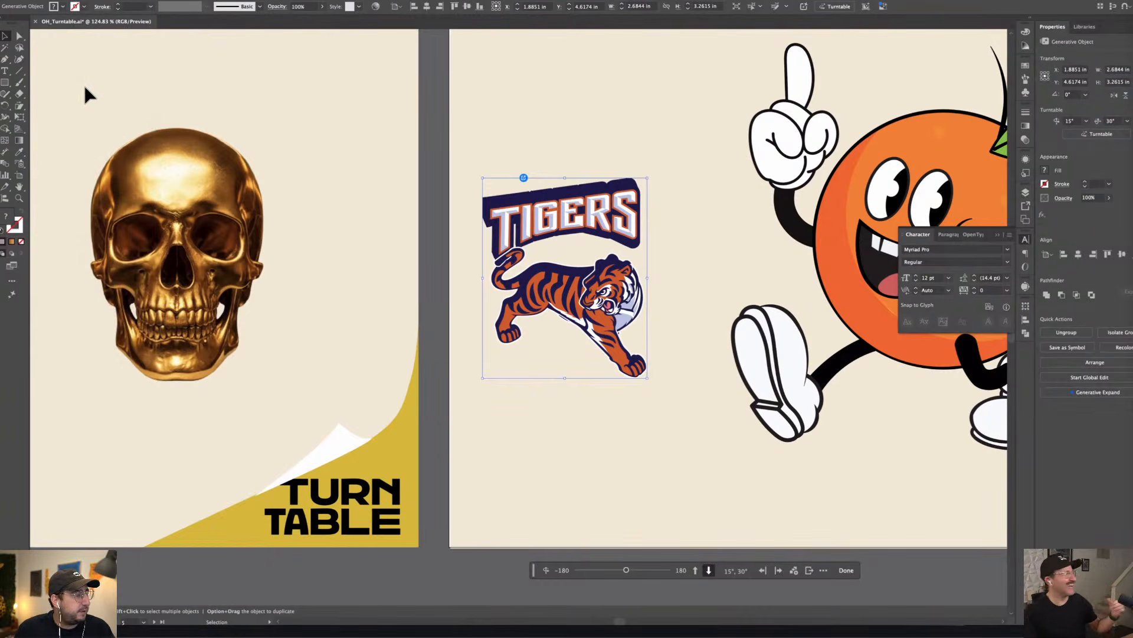
pyautogui.click(74, 1)
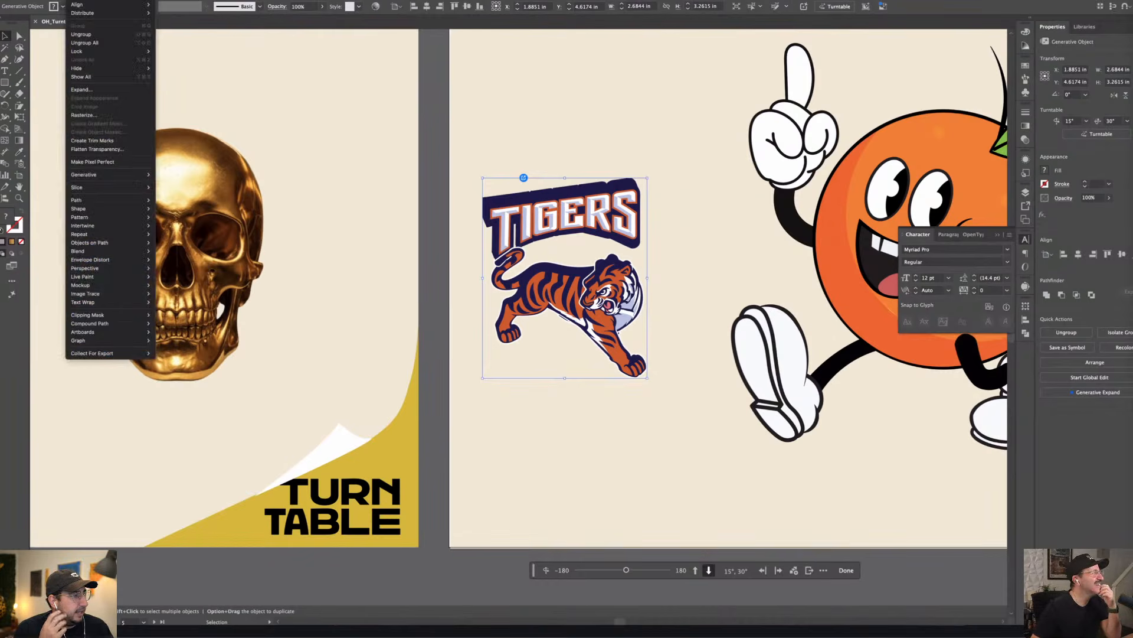
pyautogui.click(84, 90)
pyautogui.click(78, 0)
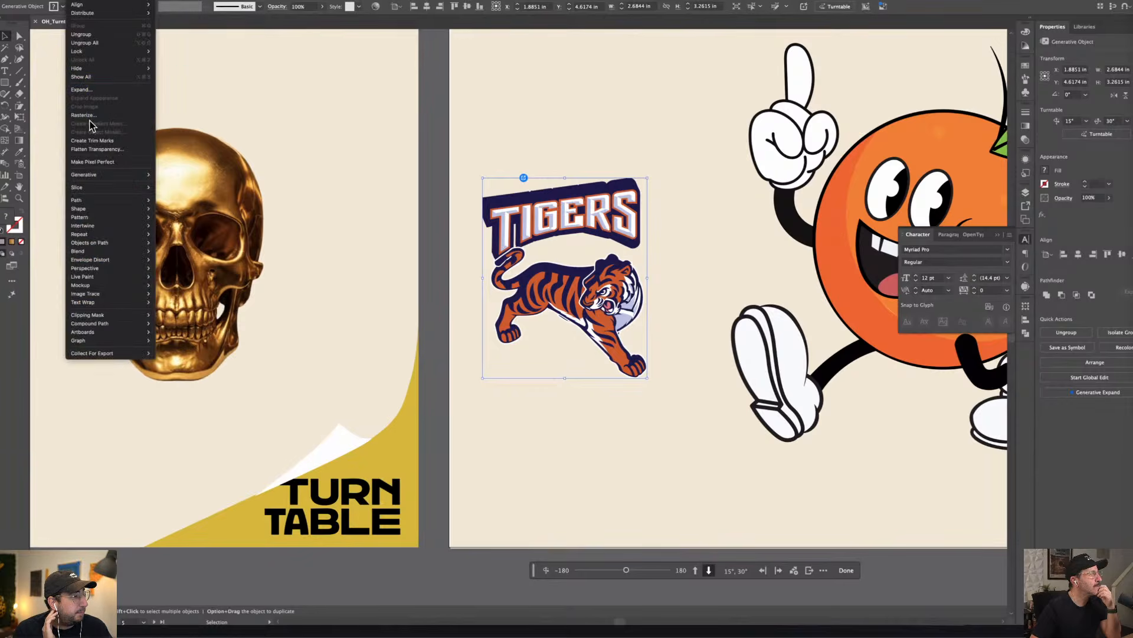
# - Ungroup the rotated Tigers logo to release it from its turntable object into separate artwork
pyautogui.click(92, 35)
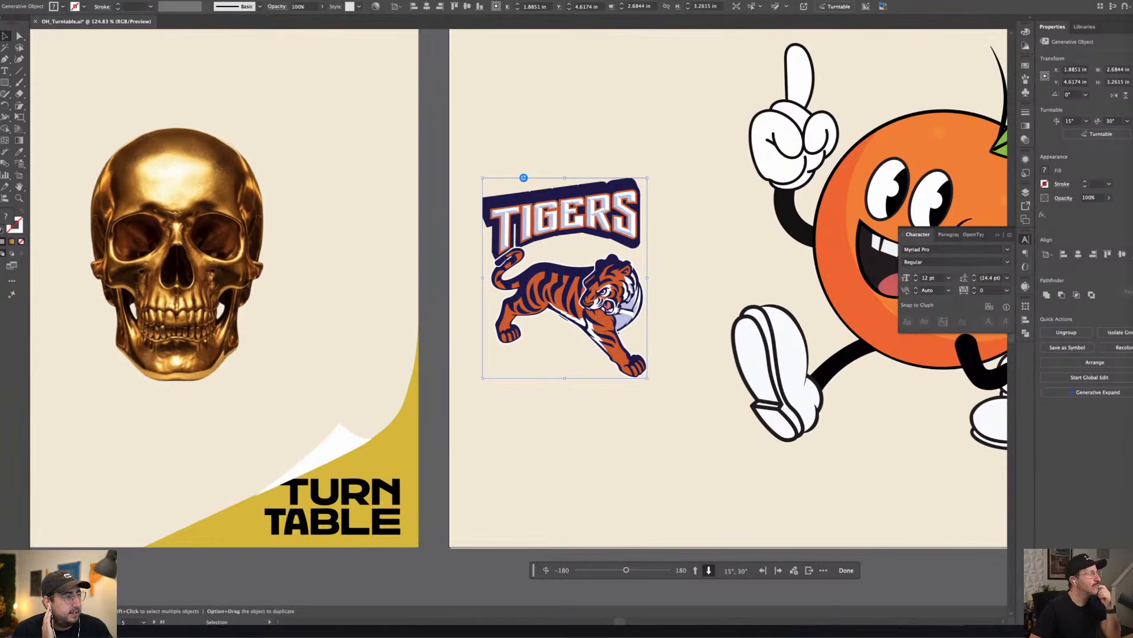
pyautogui.press('shift+super+g')
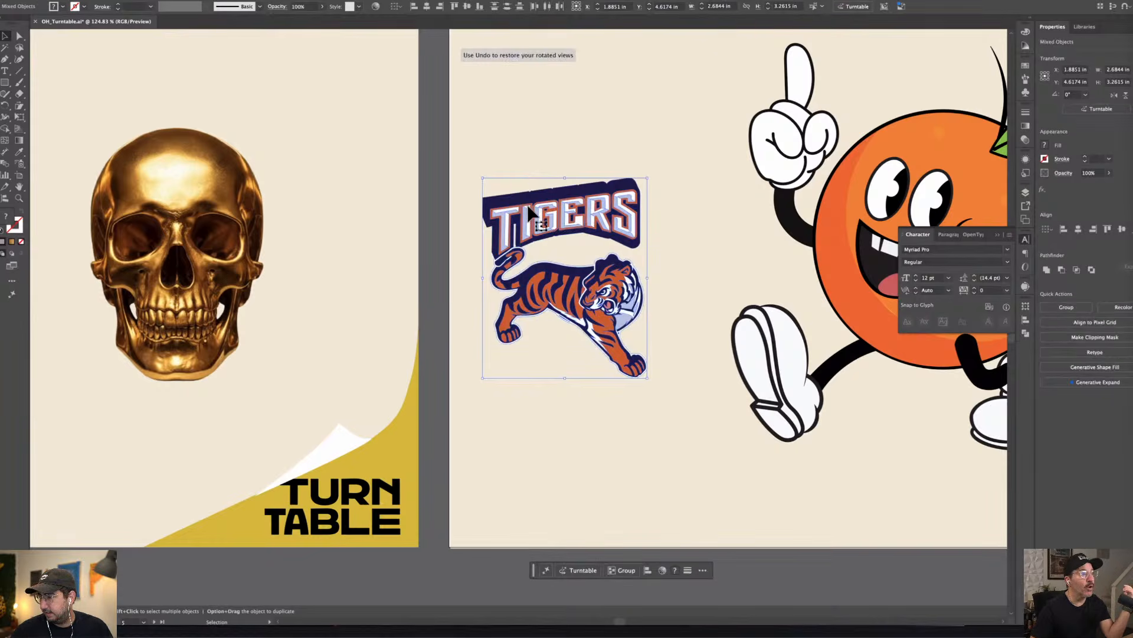
pyautogui.click(543, 216)
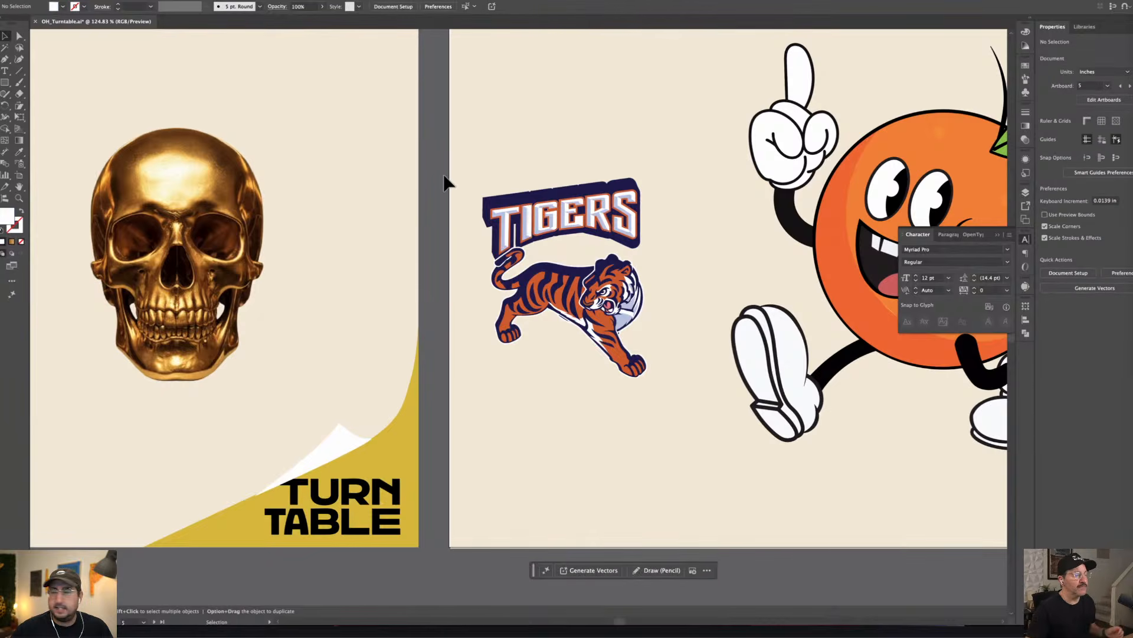
# - Group all the released Tigers artwork and generate Turntable views from the new group
pyautogui.moveTo(460, 164); pyautogui.dragTo(676, 387)
pyautogui.press('super+g')
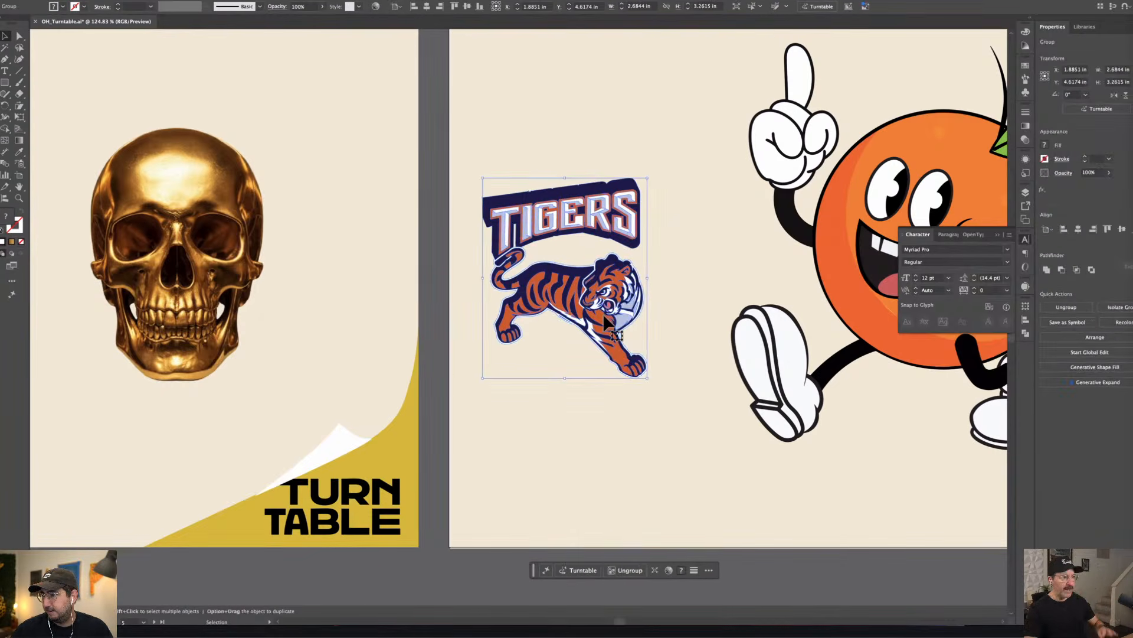
pyautogui.click(578, 571)
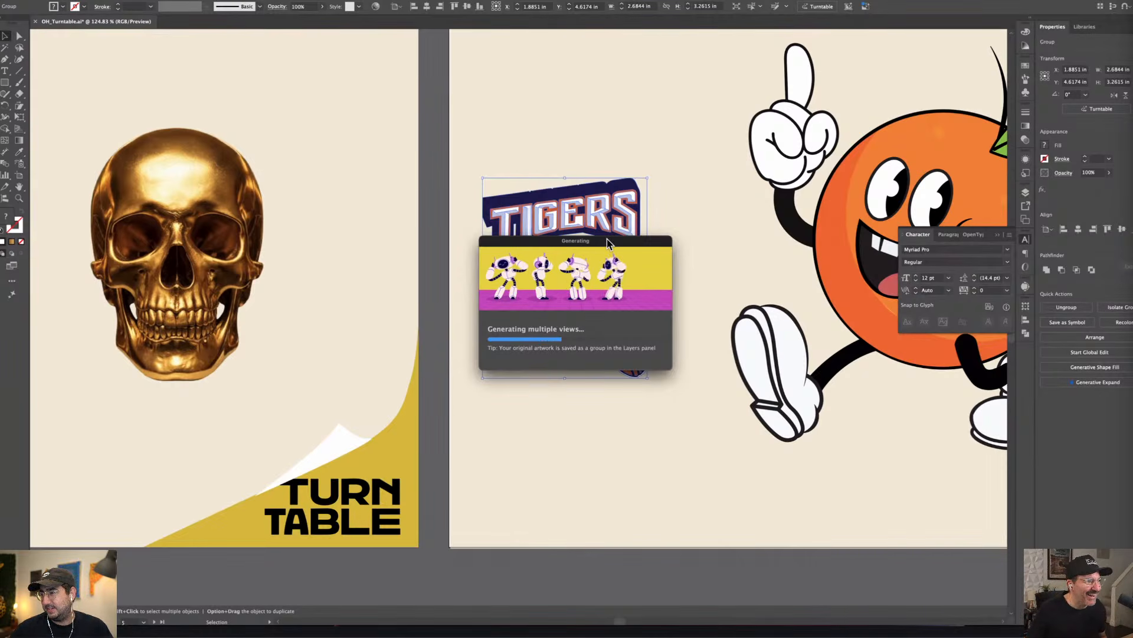
pyautogui.moveTo(609, 244); pyautogui.dragTo(808, 397)
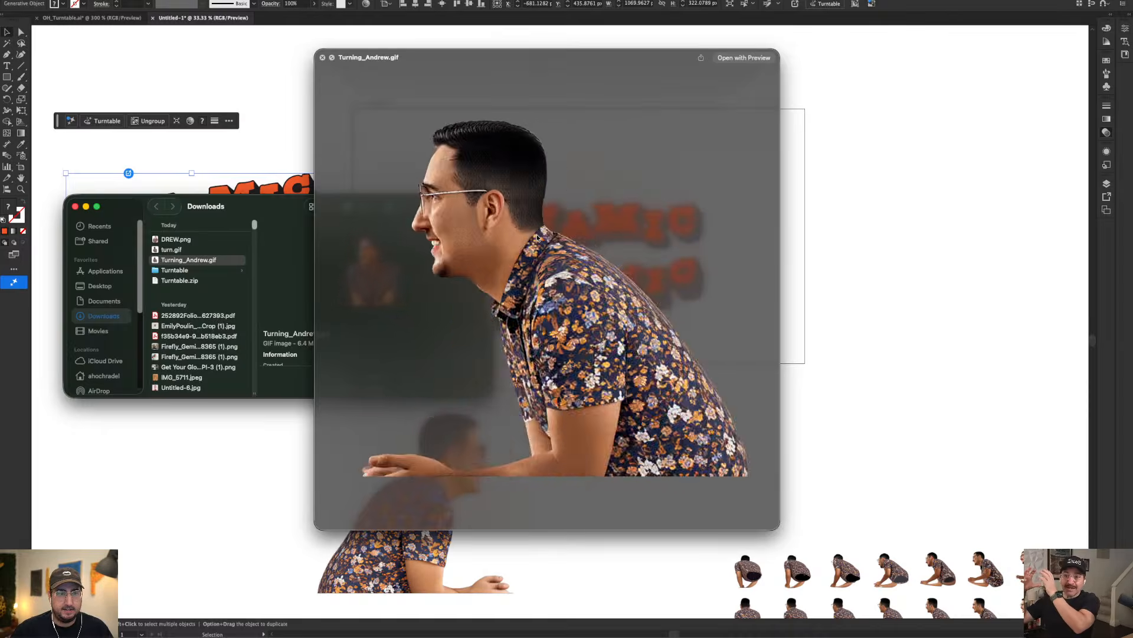
# - Close the GIF preview and place the man's front-facing portrait PNG from Downloads on empty canvas left of the DYNAMIC copy
pyautogui.press('space')
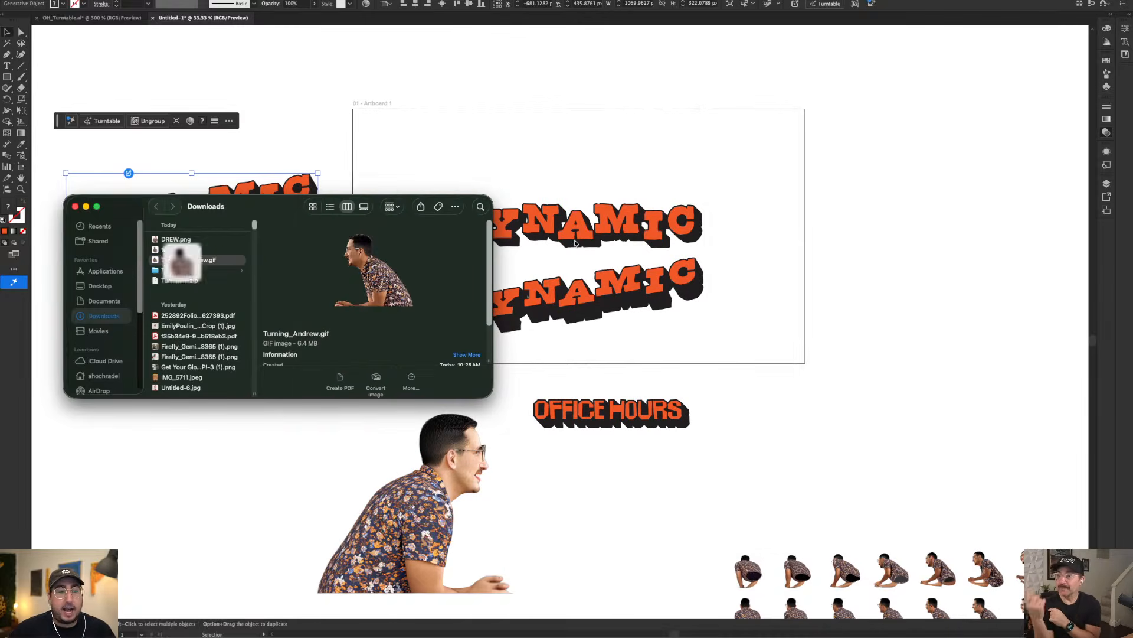
pyautogui.click(751, 248)
pyautogui.scroll(-5, 556, 273)
pyautogui.hscroll(-3, 557, 273)
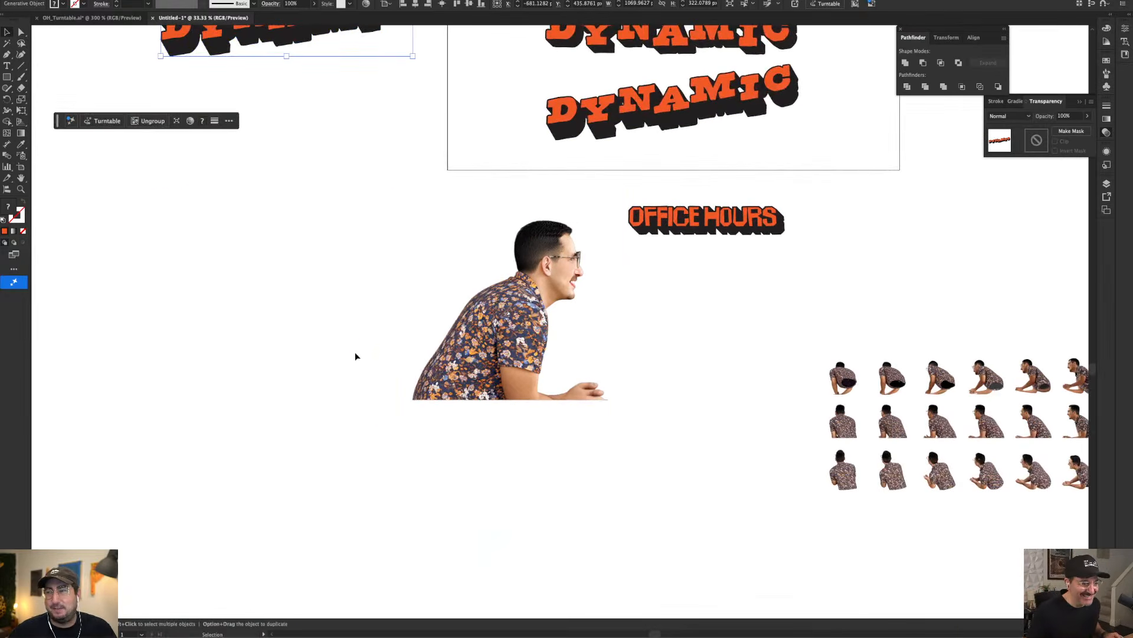
pyautogui.hscroll(-10, 411, 336)
pyautogui.scroll(3, 588, 334)
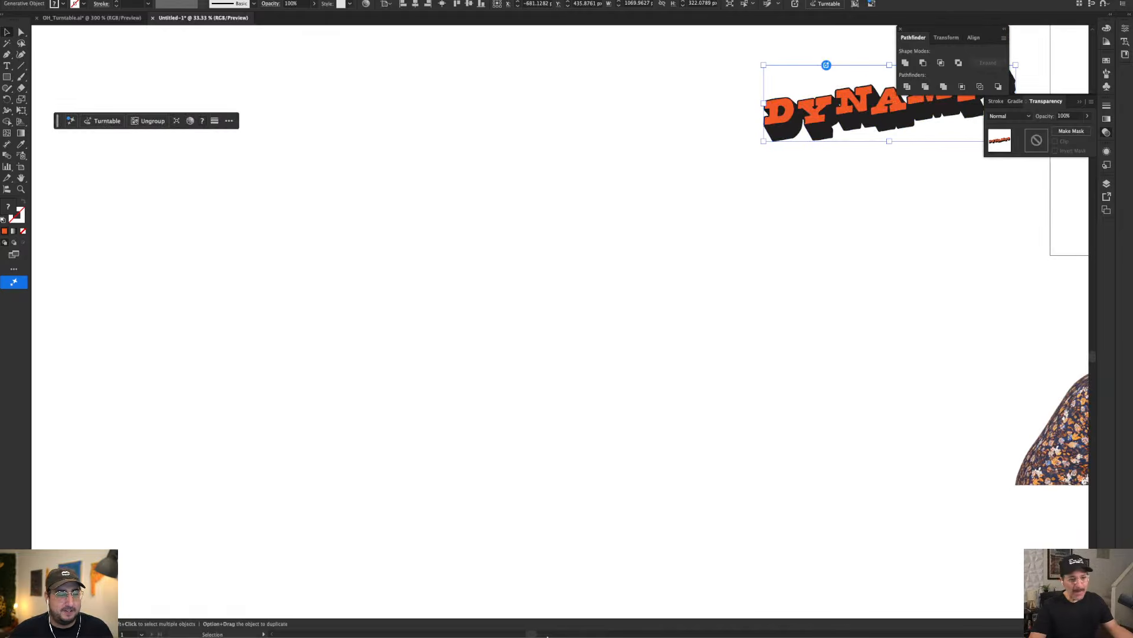
pyautogui.click(306, 614)
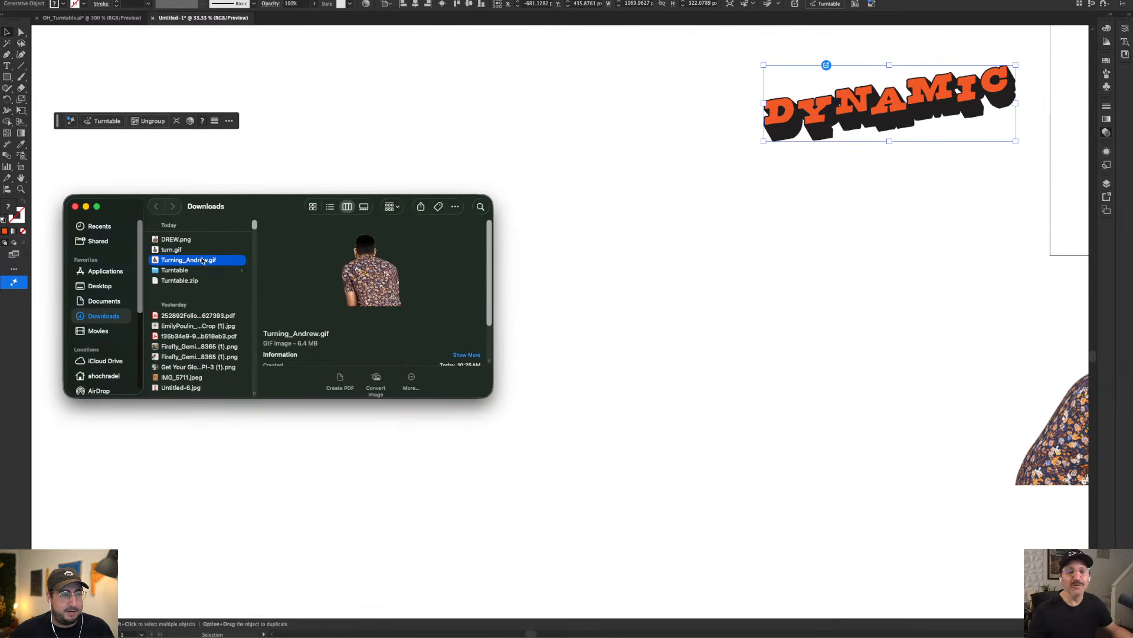
pyautogui.click(182, 240)
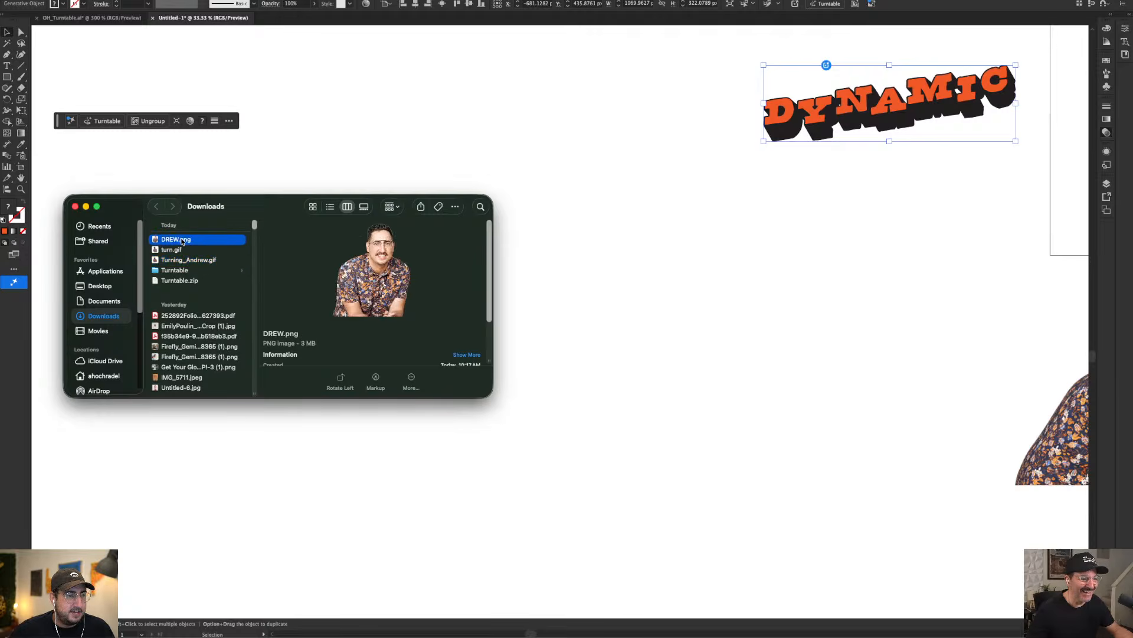
pyautogui.moveTo(182, 240)
pyautogui.mouseDown()
pyautogui.moveTo(301, 253)
pyautogui.moveTo(602, 324)
pyautogui.moveTo(557, 352)
pyautogui.moveTo(535, 389)
pyautogui.mouseUp()
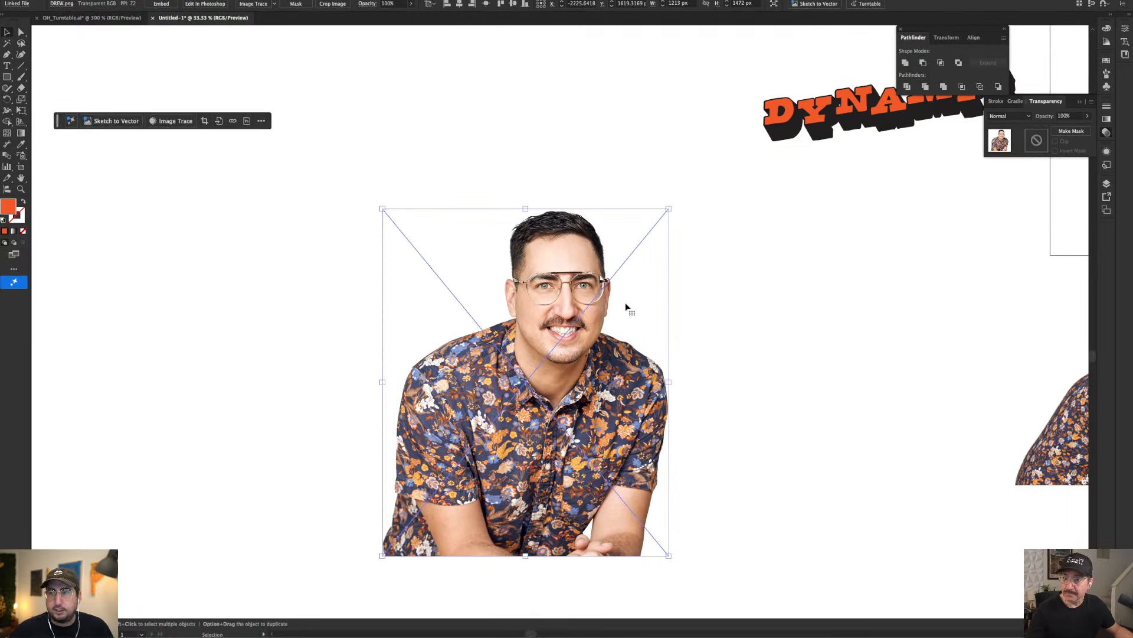
# - Duplicate the OFFICE HOURS lettering beside the front-facing portrait and replace its text with “CHAT!” in quotation marks
pyautogui.press('space')
pyautogui.moveTo(706, 291); pyautogui.dragTo(691, 332)
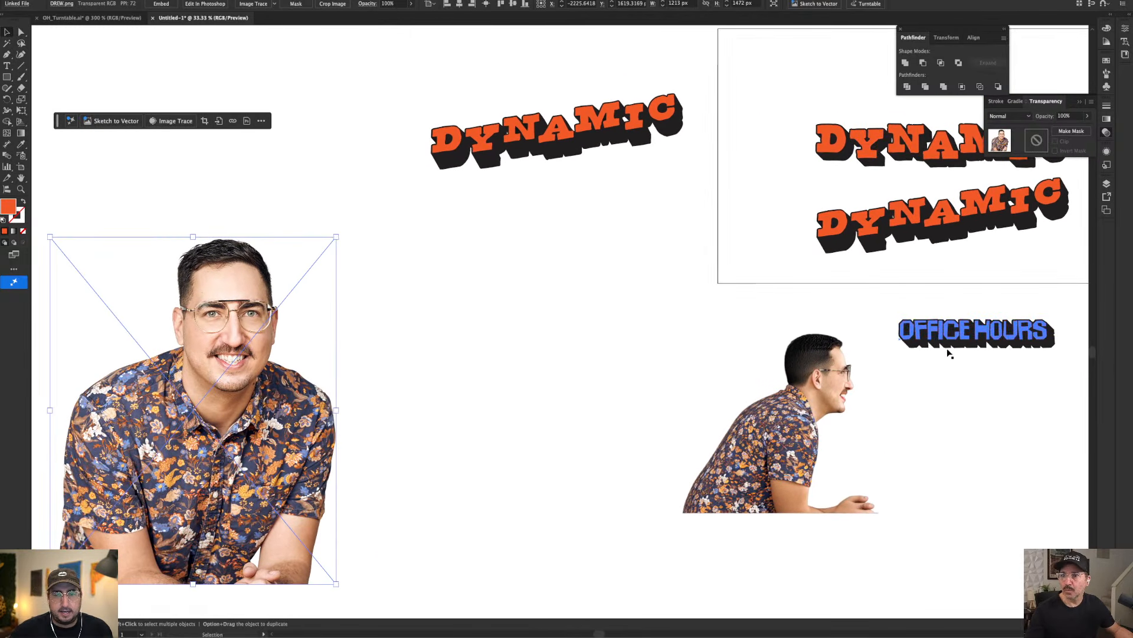
pyautogui.moveTo(948, 353); pyautogui.dragTo(359, 258)
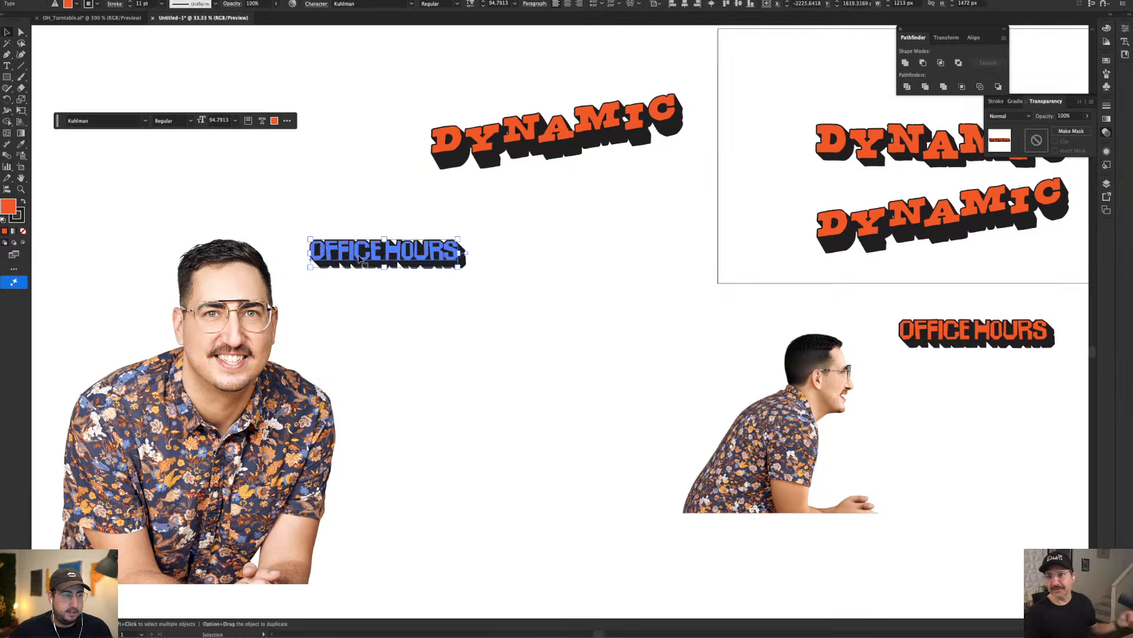
pyautogui.doubleClick(369, 251)
pyautogui.press('super+a')
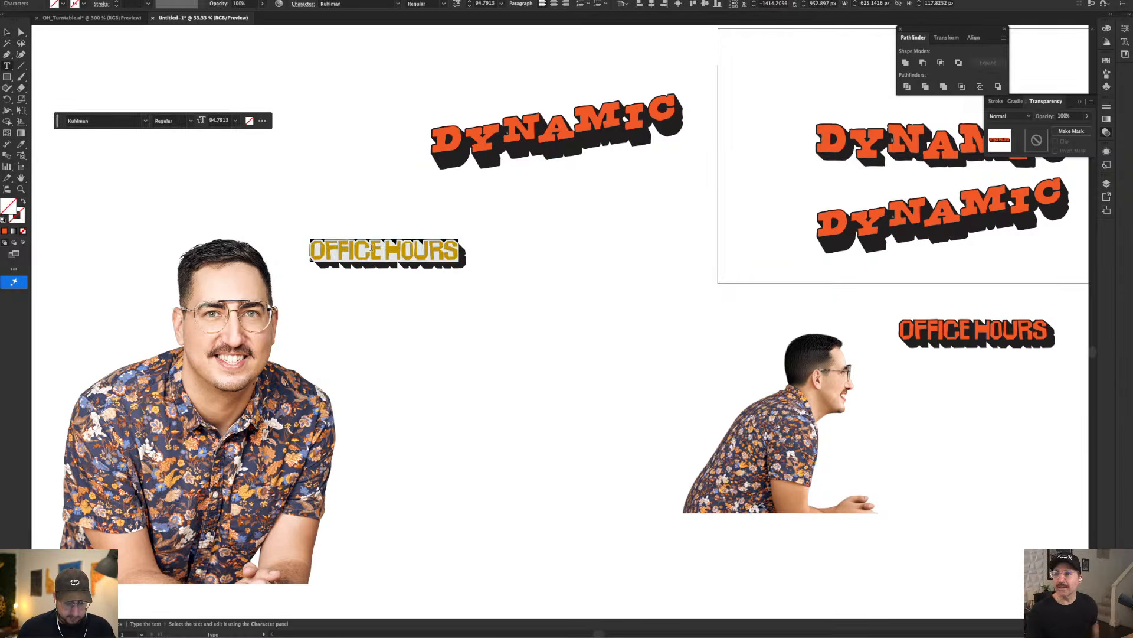
pyautogui.write('"')
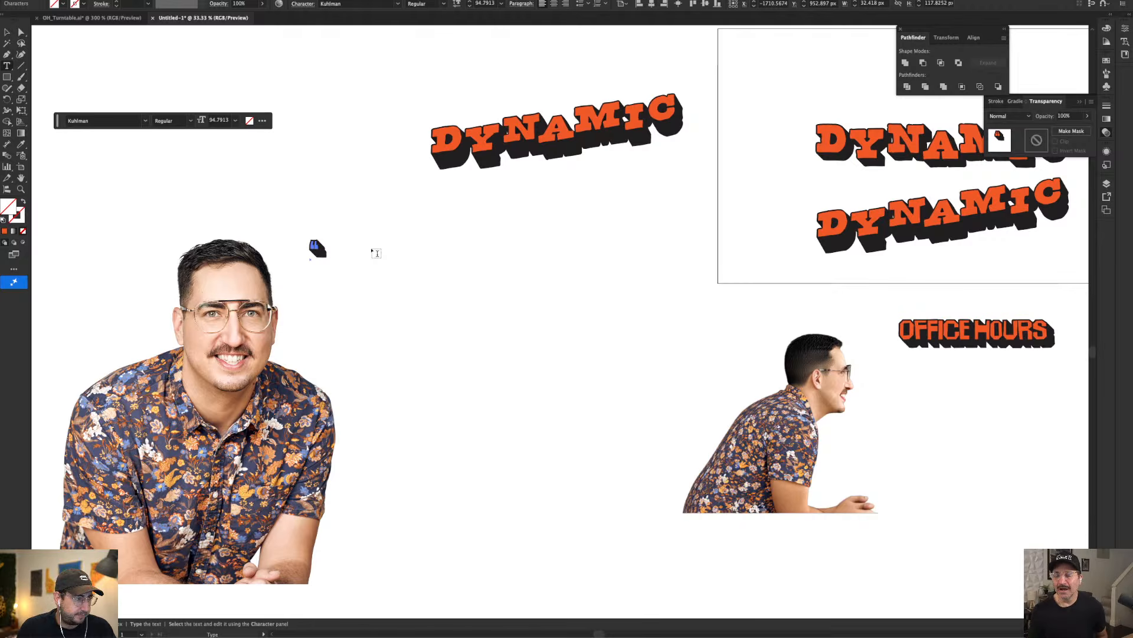
pyautogui.write('CHAT!"')
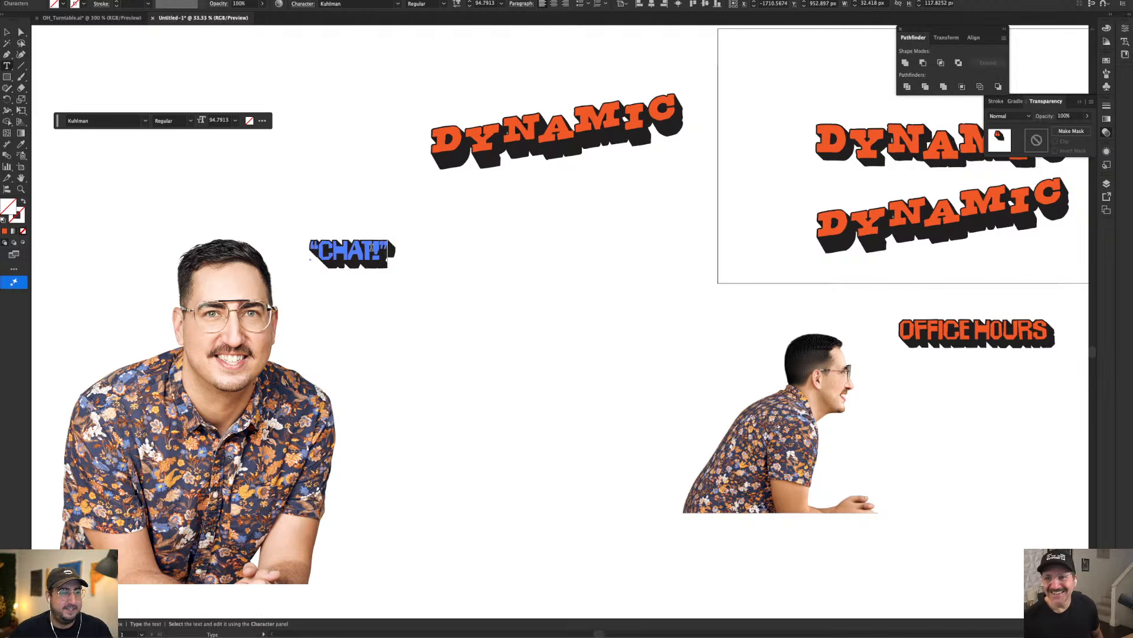
# - Scale the “CHAT!” lettering up to about 248 pt and move it beside the man's head
pyautogui.press('Escape')
pyautogui.press('s')
pyautogui.moveTo(425, 212); pyautogui.dragTo(536, 101)
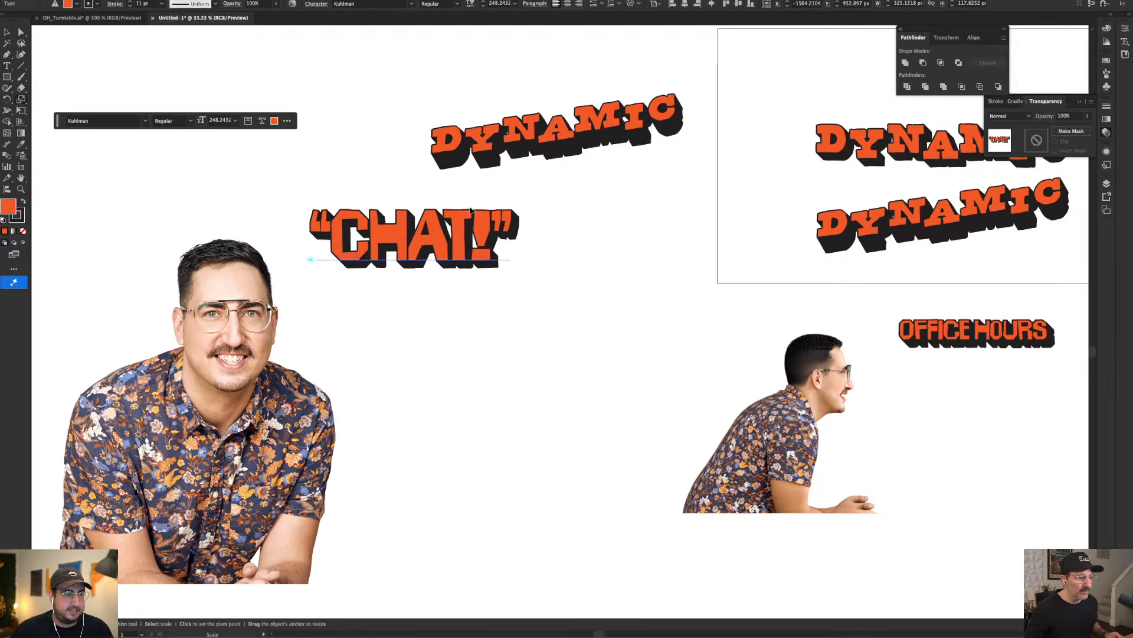
pyautogui.press('v')
pyautogui.moveTo(471, 212); pyautogui.dragTo(461, 243)
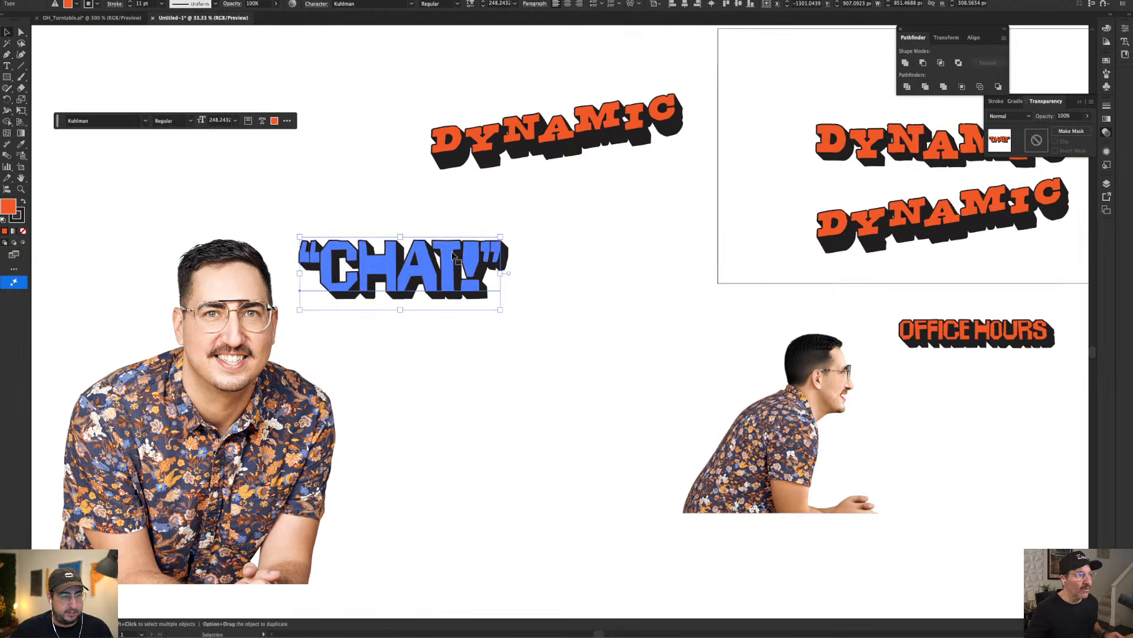
pyautogui.click(477, 304)
pyautogui.hscroll(-3, 483, 302)
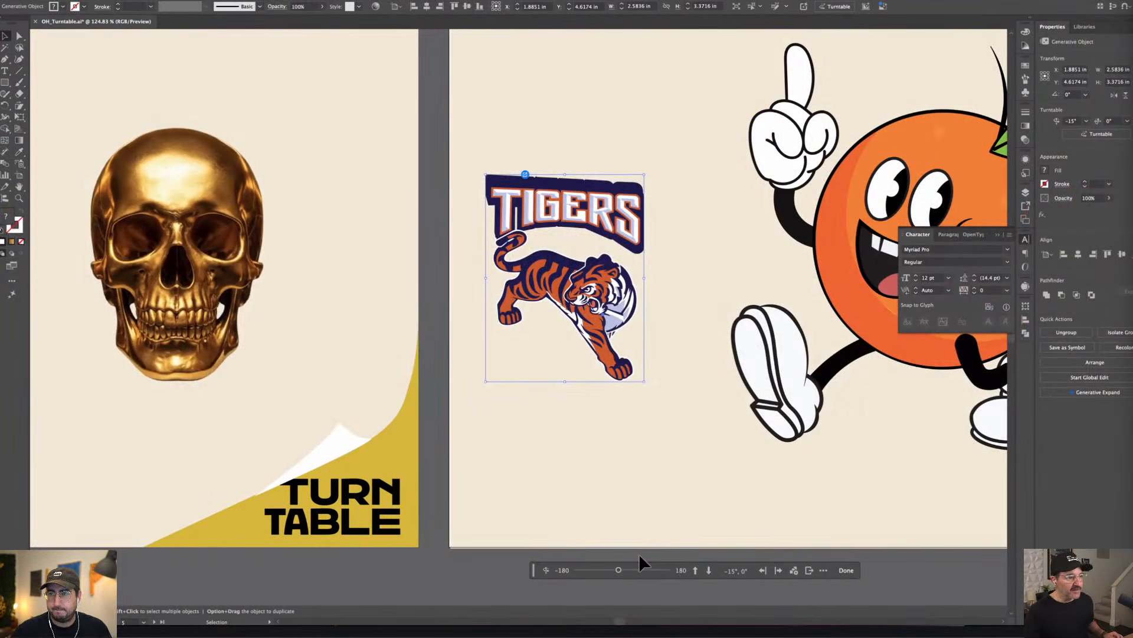
# - Turn the Tigers logo to another horizontal Turntable angle and deselect it
pyautogui.moveTo(618, 571)
pyautogui.mouseDown()
pyautogui.moveTo(656, 573)
pyautogui.moveTo(578, 582)
pyautogui.moveTo(676, 568)
pyautogui.moveTo(600, 577)
pyautogui.mouseUp()
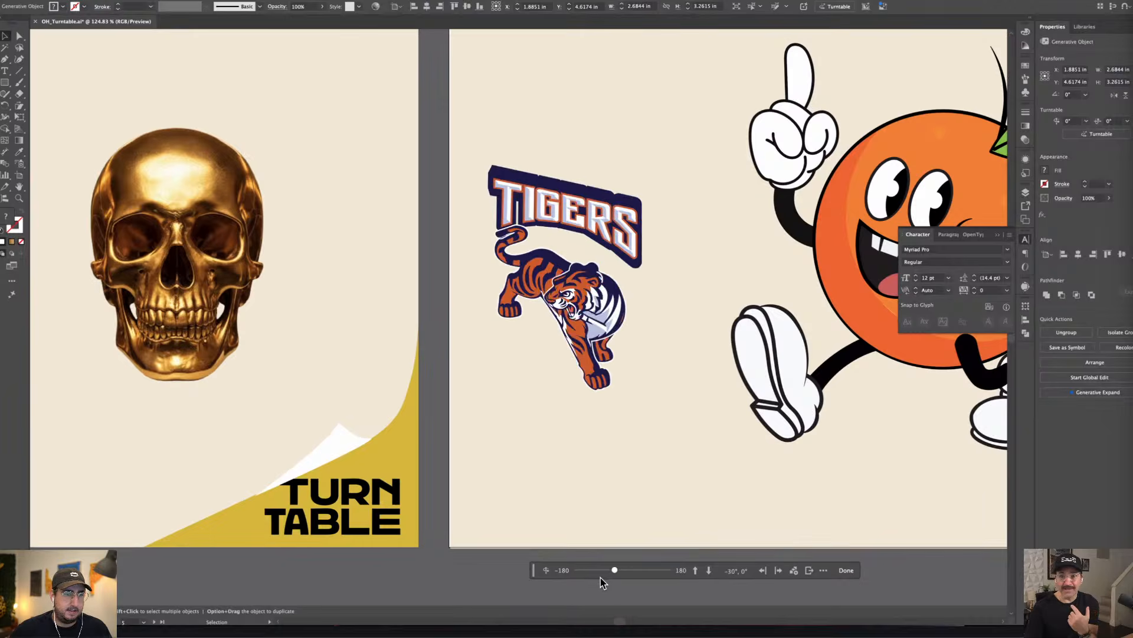
pyautogui.click(469, 567)
pyautogui.press('super+minus')
pyautogui.press('super+minus')
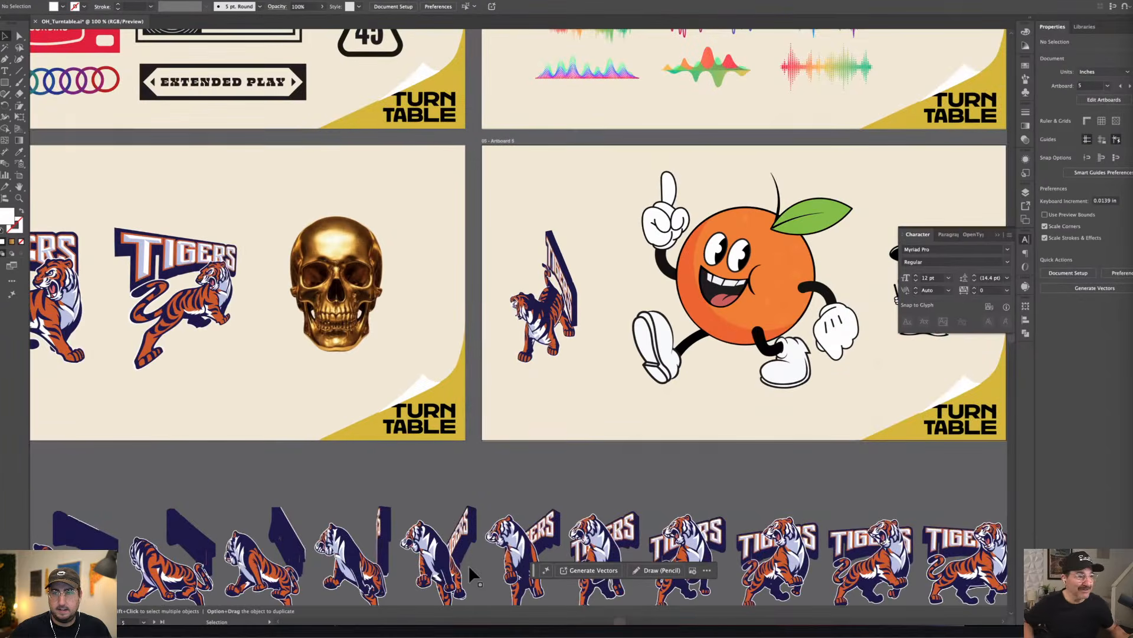
pyautogui.press('super+minus')
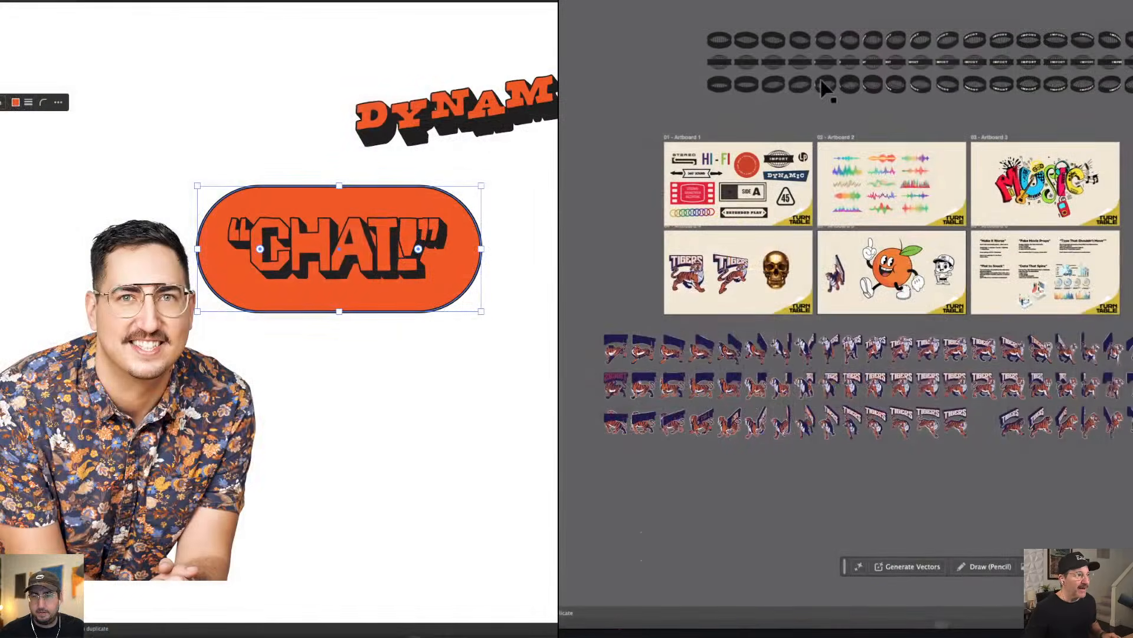
# - Fill the rounded shape behind “CHAT!” with blue and delete the rows of wristband views above the artboards
pyautogui.moveTo(678, 7); pyautogui.dragTo(1130, 97)
pyautogui.click(528, 233)
pyautogui.press('Delete')
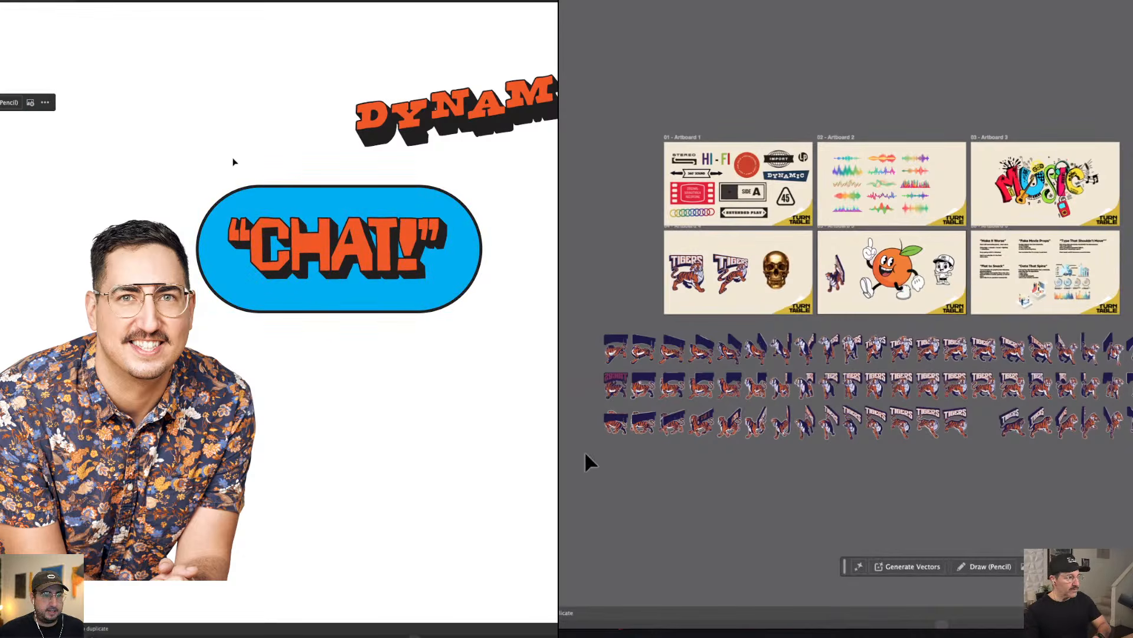
# - Scale the portrait and “CHAT!” bubble down slightly, and delete the rows of Tigers views below the artboards
pyautogui.moveTo(238, 157); pyautogui.dragTo(304, 259)
pyautogui.press('s')
pyautogui.moveTo(525, 97); pyautogui.dragTo(514, 108)
pyautogui.press('Delete')
pyautogui.press('v')
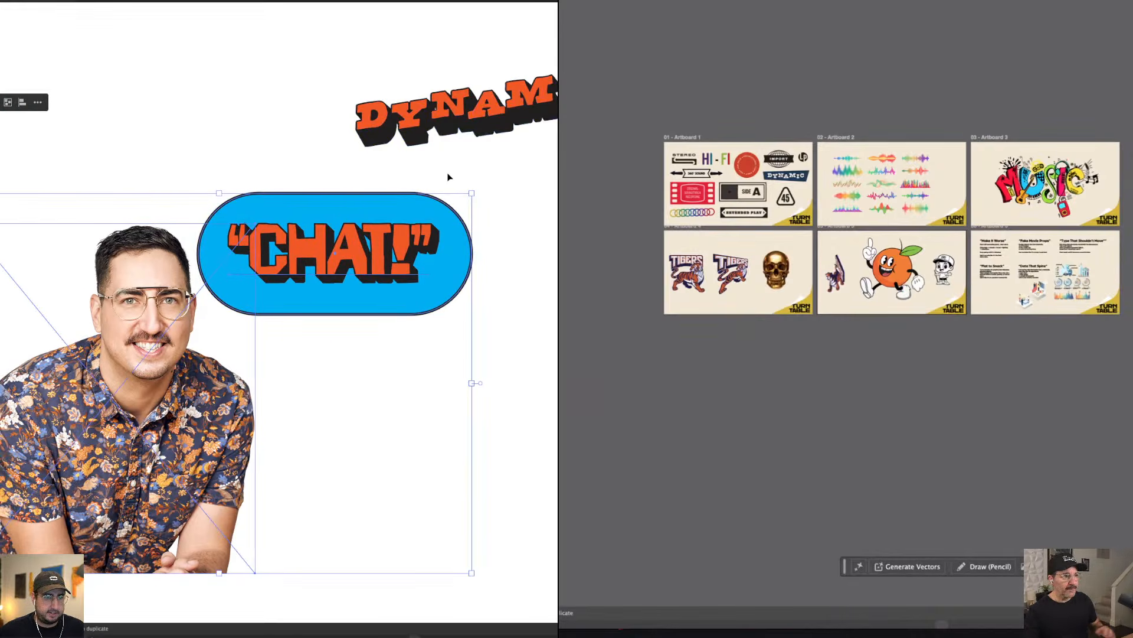
# - Shrink the blue bubble with its “CHAT!” lettering slightly and reposition it clear of the man's head
pyautogui.moveTo(482, 165); pyautogui.dragTo(373, 276)
pyautogui.press('s')
pyautogui.press('z')
pyautogui.moveTo(498, 144); pyautogui.dragTo(486, 156)
pyautogui.press('v')
pyautogui.moveTo(1120, 196); pyautogui.dragTo(1132, 197)
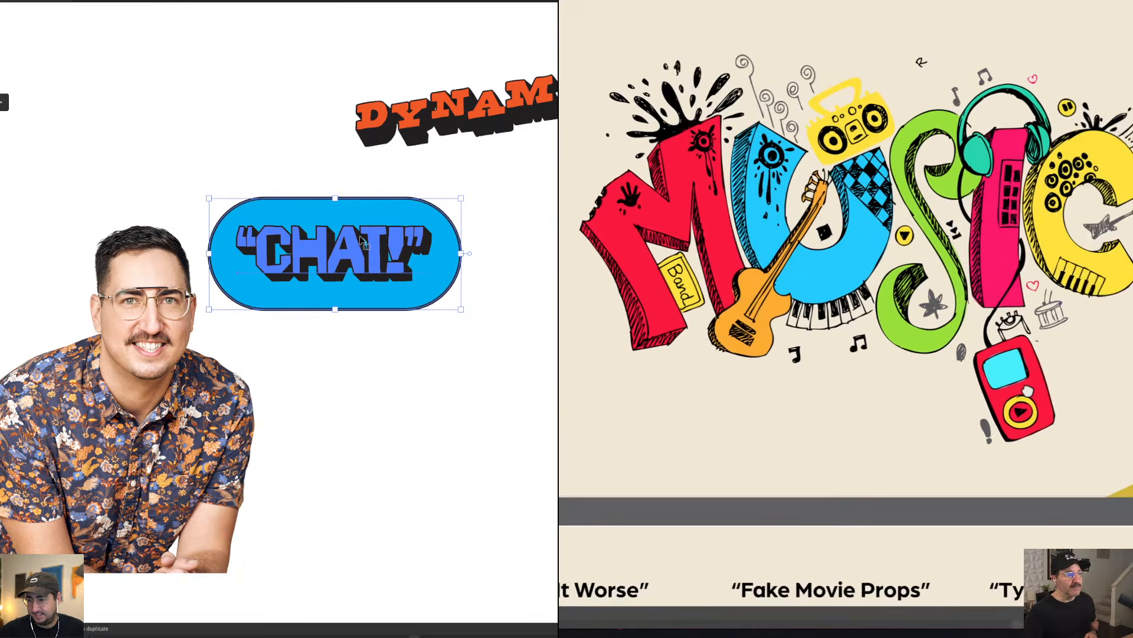
pyautogui.moveTo(1132, 376); pyautogui.dragTo(1028, 389)
pyautogui.press('a')
pyautogui.press('v')
pyautogui.moveTo(325, 236); pyautogui.dragTo(342, 246)
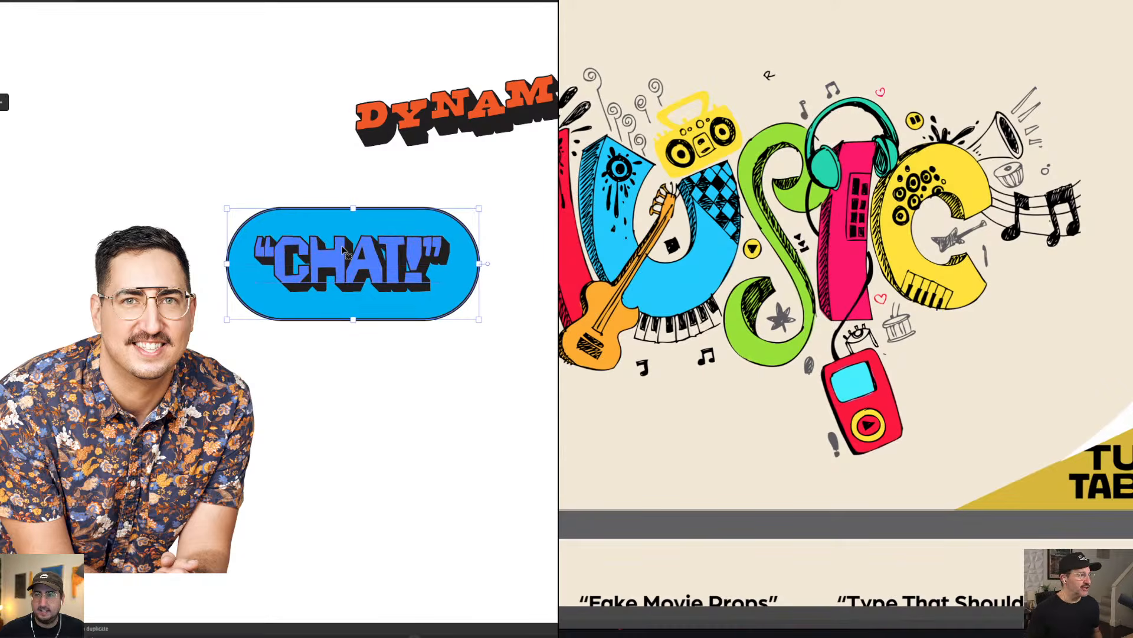
pyautogui.click(179, 158)
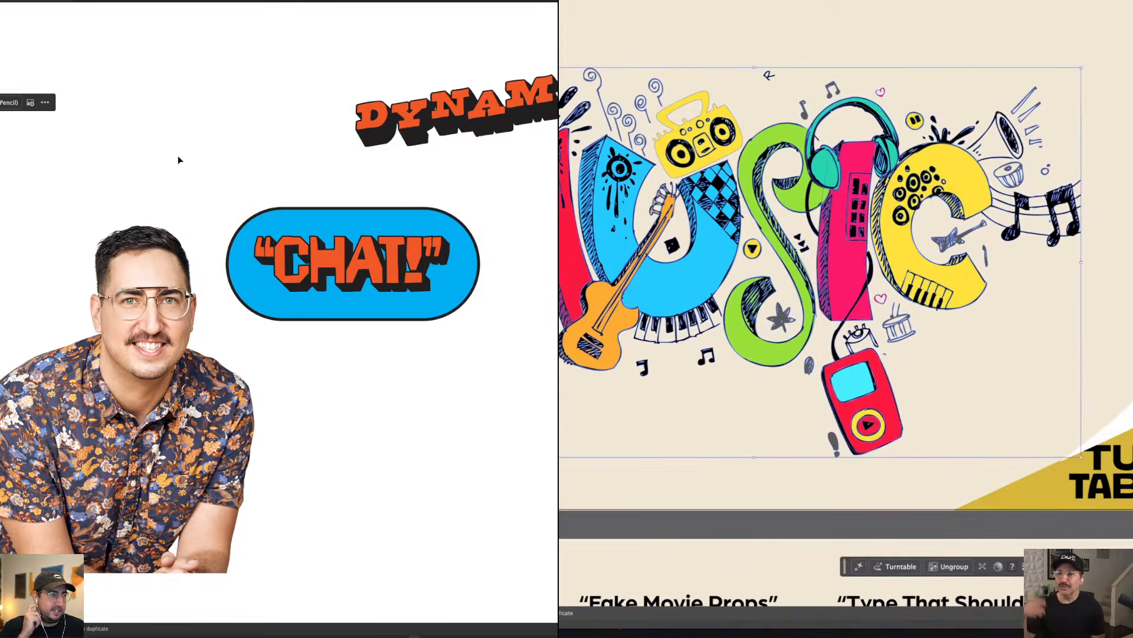
# - Duplicate the blue bubble shape just below the original, and generate Turntable views of the MUSIC artwork
pyautogui.hscroll(-3, 171, 174)
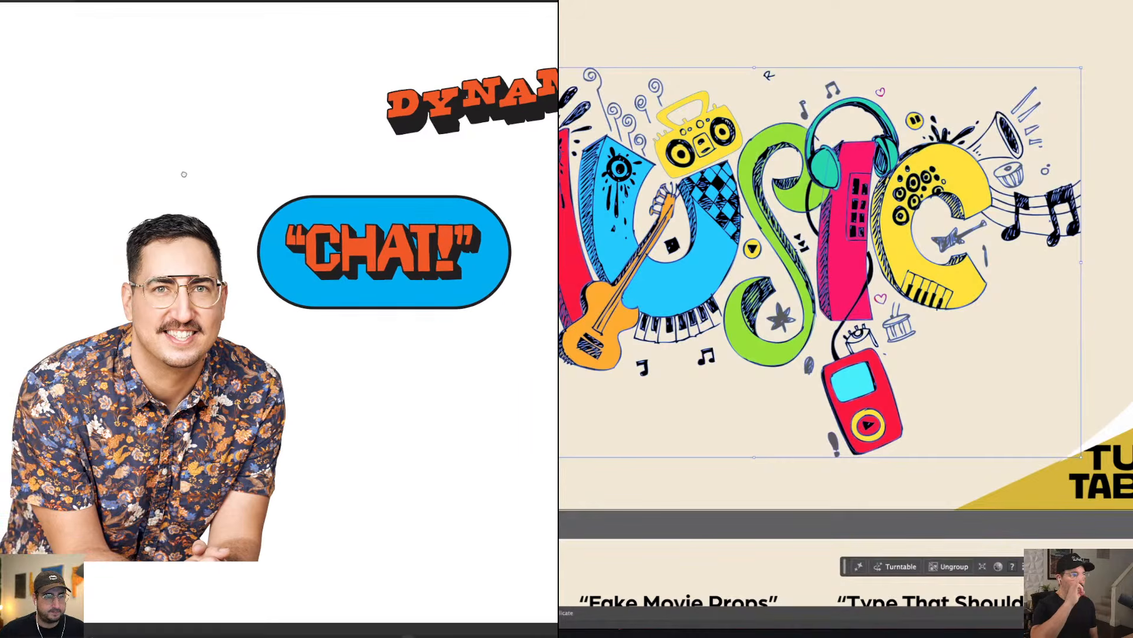
pyautogui.click(220, 229)
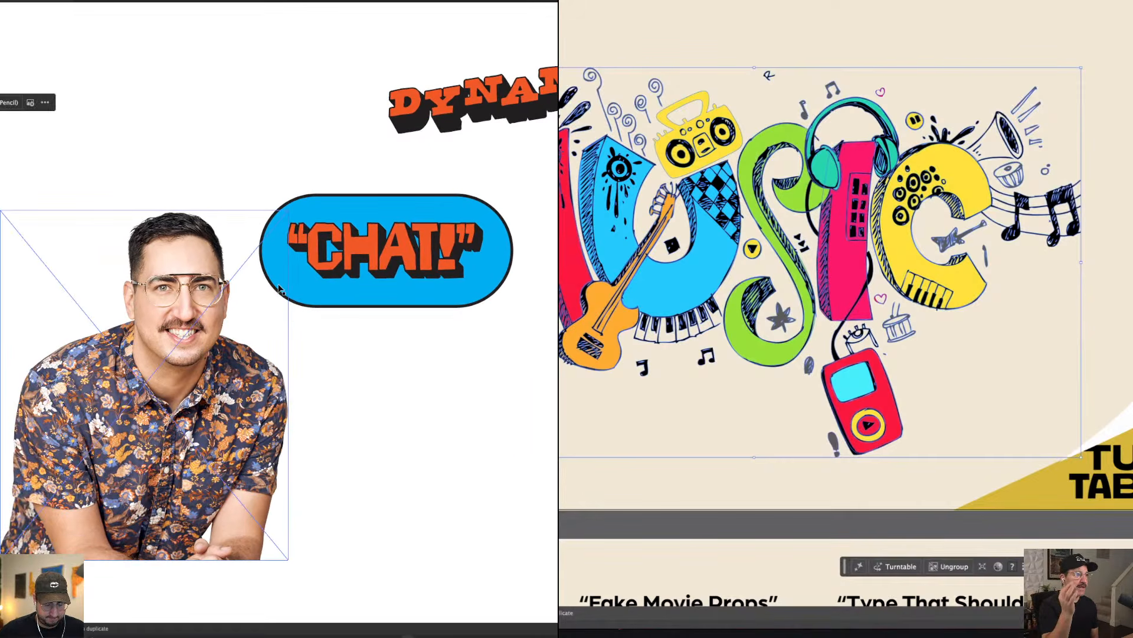
pyautogui.click(459, 203)
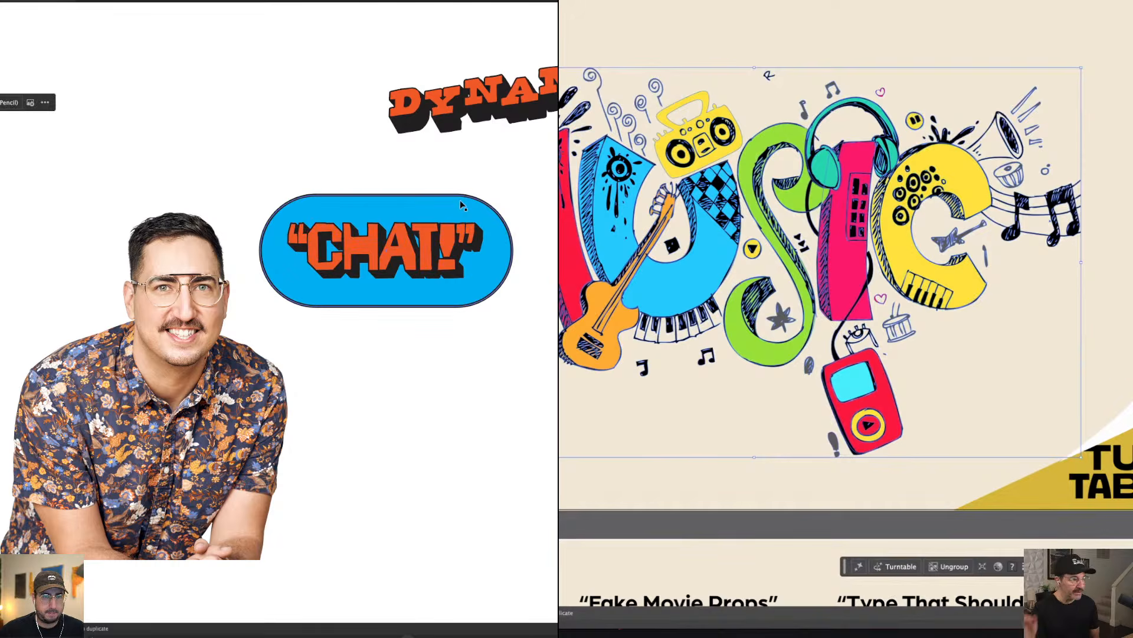
pyautogui.press('v')
pyautogui.moveTo(459, 203); pyautogui.dragTo(467, 266)
pyautogui.press('s')
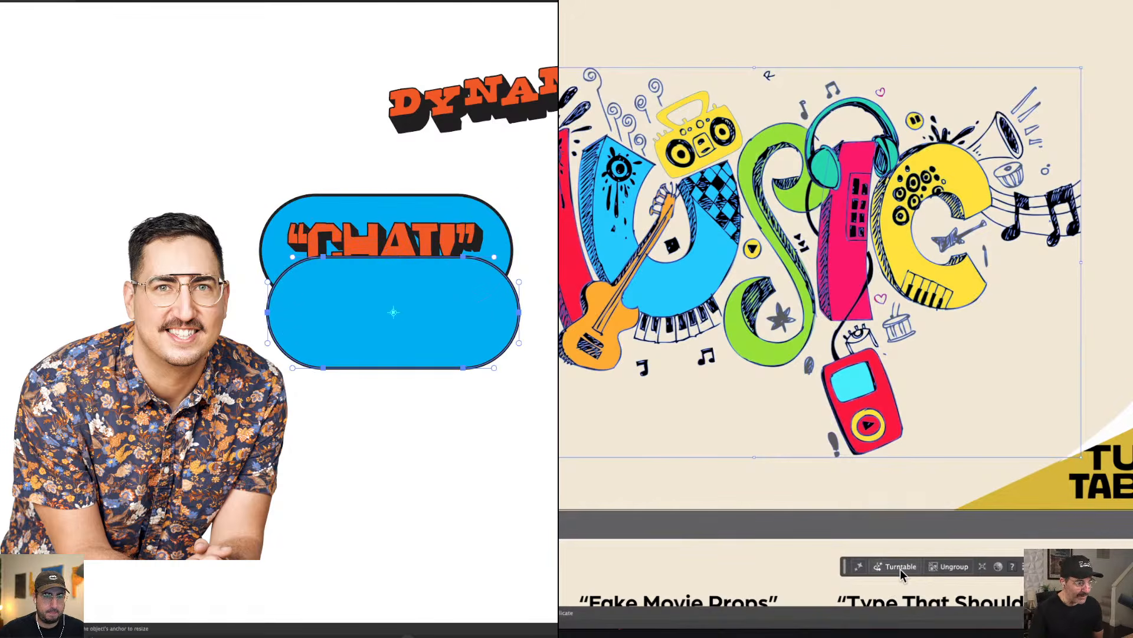
pyautogui.click(900, 568)
# - Reduce the bubble copy to a small circle and add a smaller second circle, forming a tail toward the man's head
pyautogui.moveTo(556, 141); pyautogui.dragTo(429, 248)
pyautogui.moveTo(402, 312); pyautogui.dragTo(257, 320)
pyautogui.press('s')
pyautogui.moveTo(513, 158); pyautogui.dragTo(424, 216)
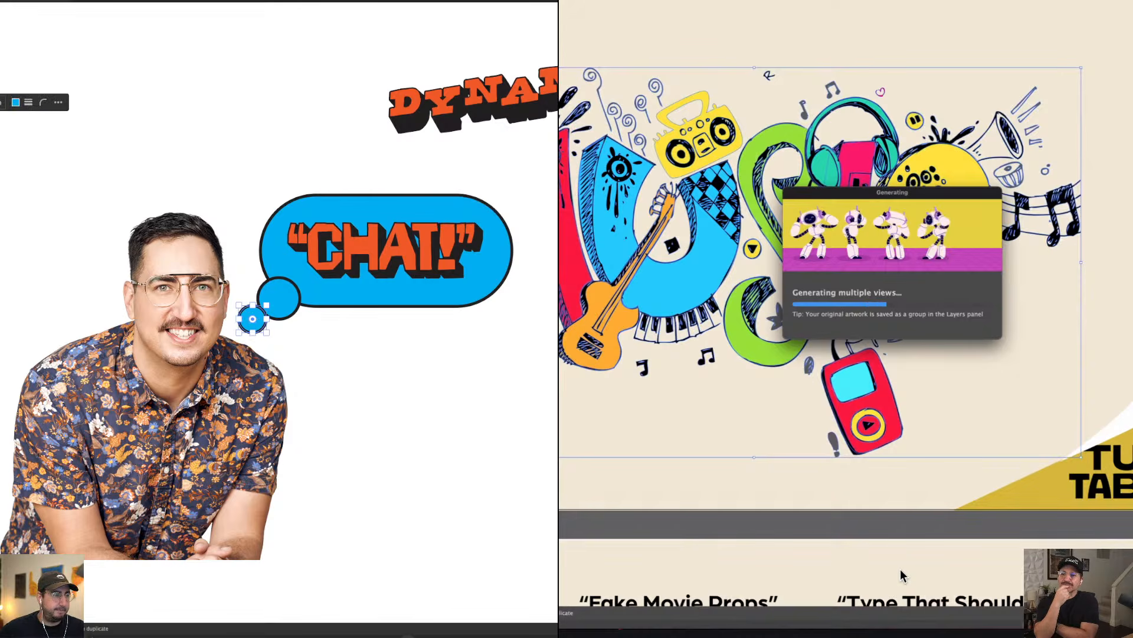
# - Flatten the portrait and thought bubble into one grouped 300 ppi RGB raster on white, and generate Turntable views from it
pyautogui.hotkey('ctrl', 'a')
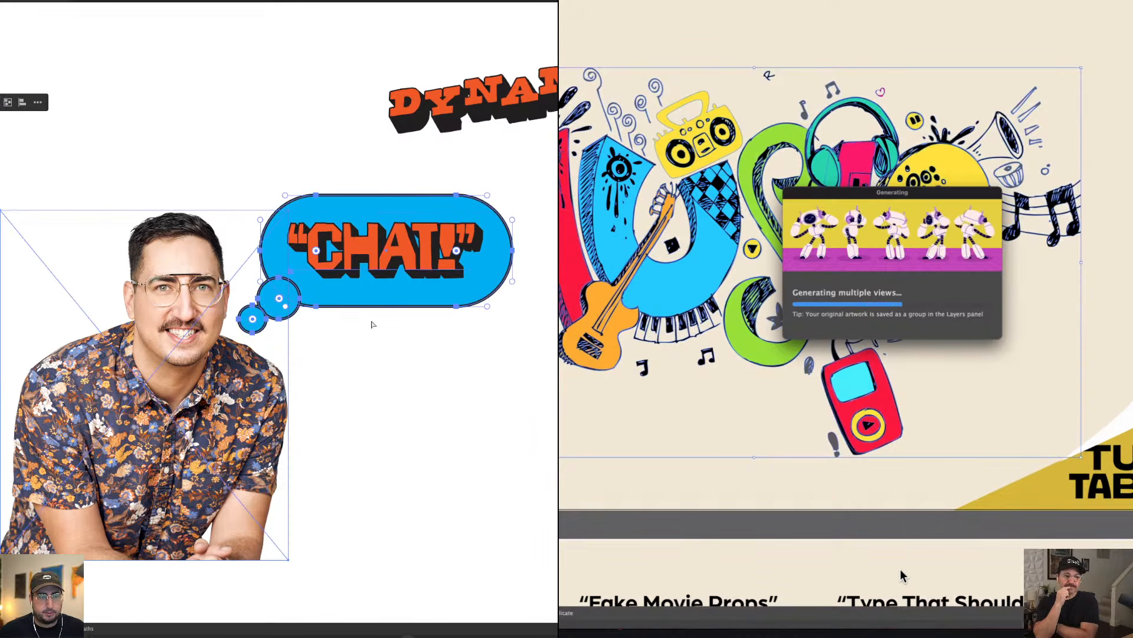
pyautogui.hotkey('ctrl', 'g')
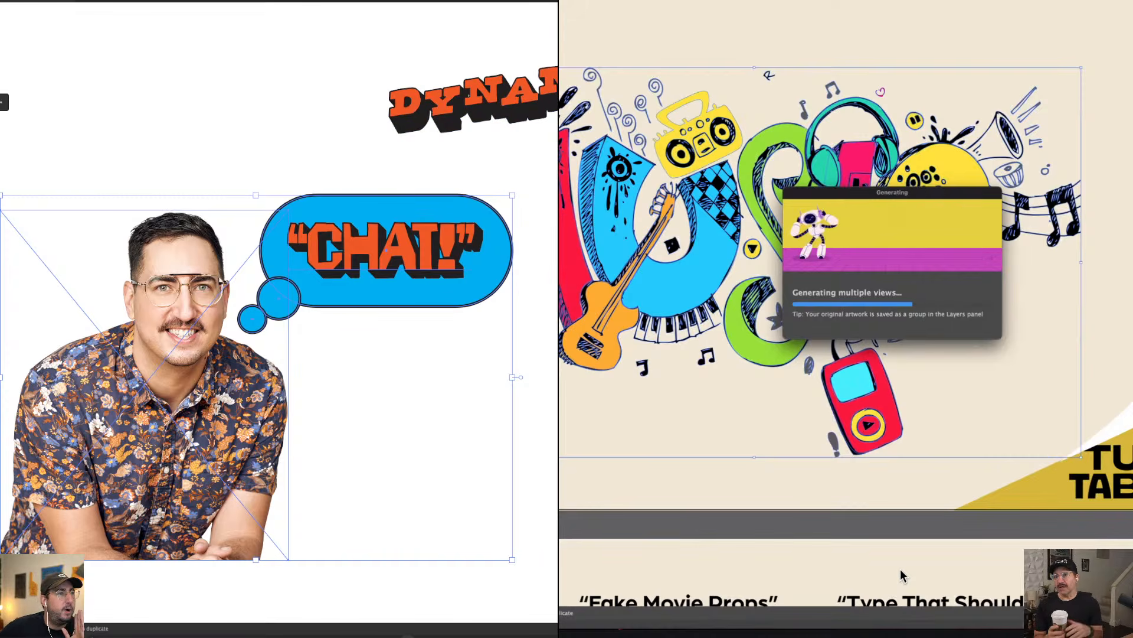
pyautogui.click(1, 1)
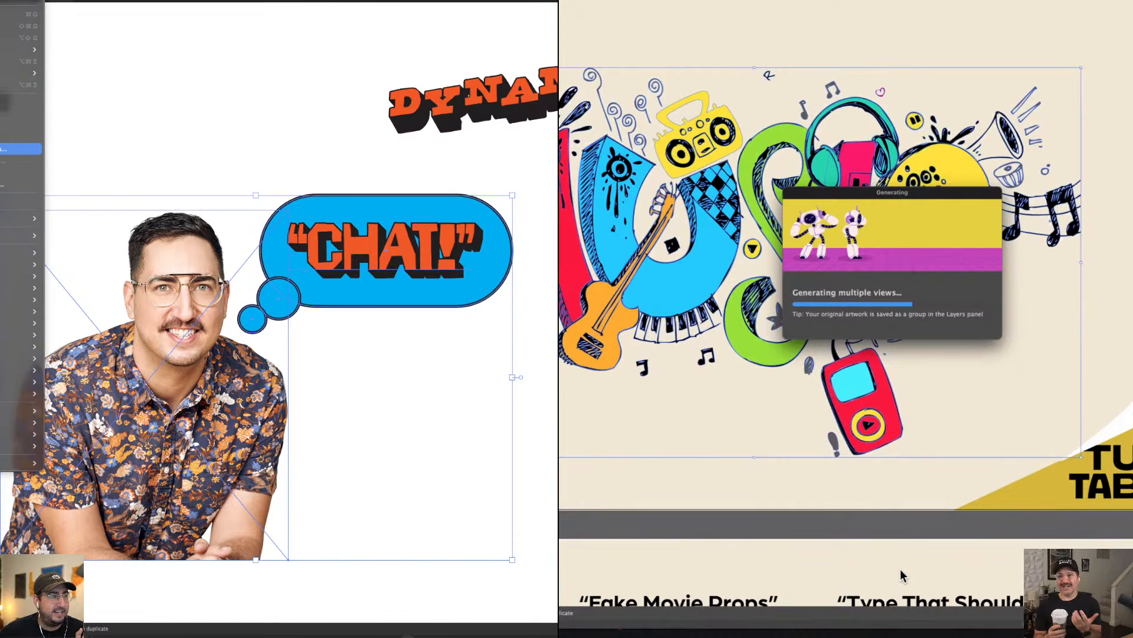
pyautogui.click(21, 148)
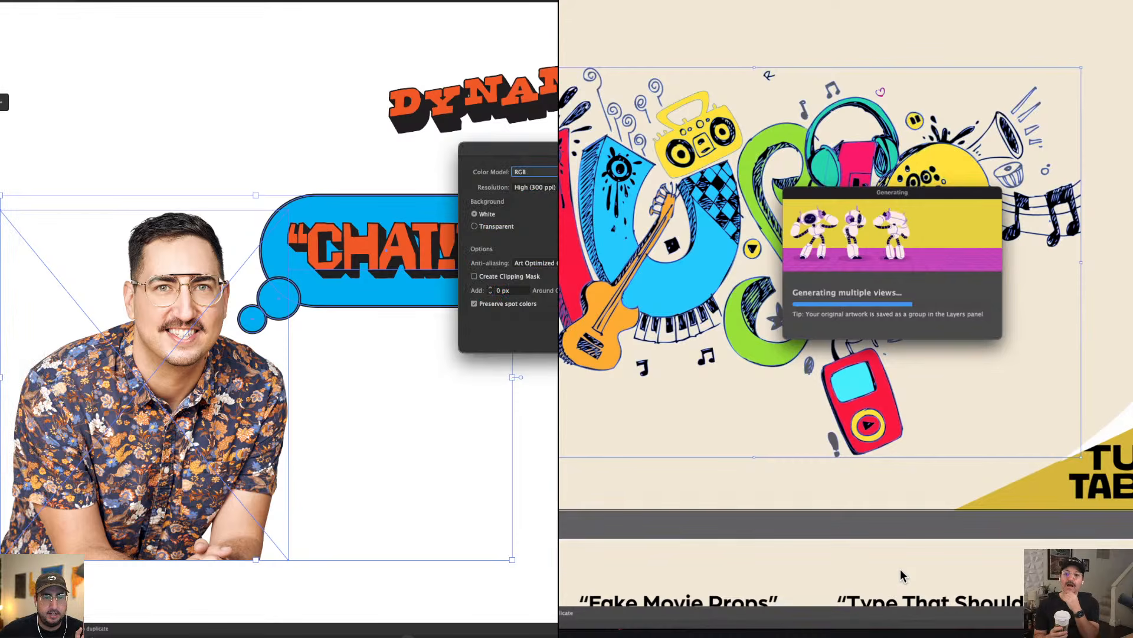
pyautogui.press('Return')
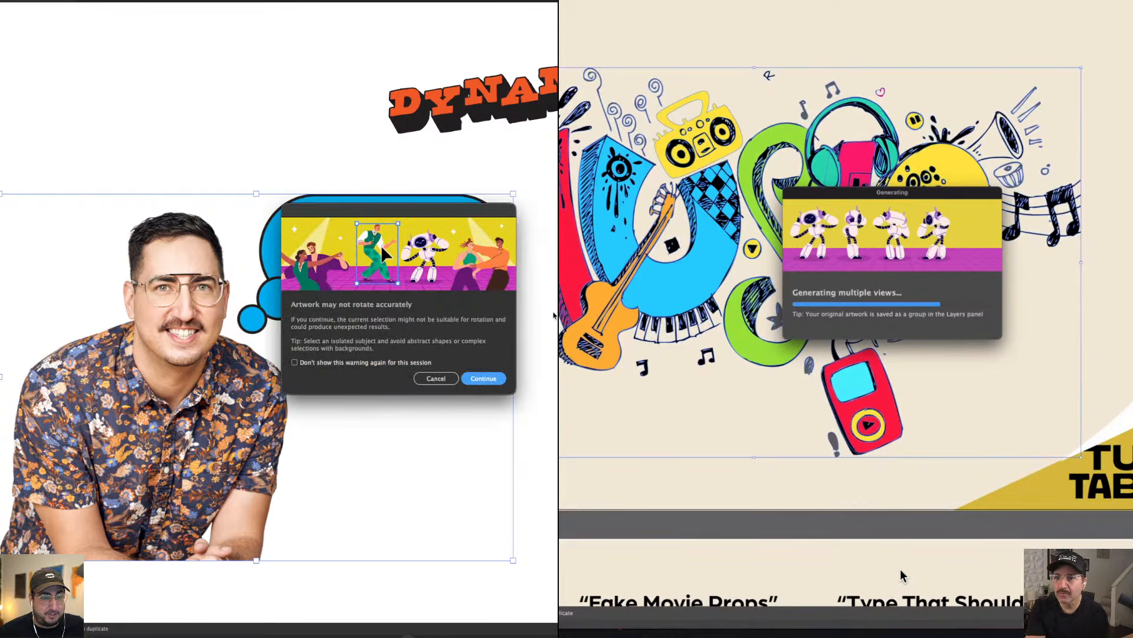
pyautogui.click(487, 380)
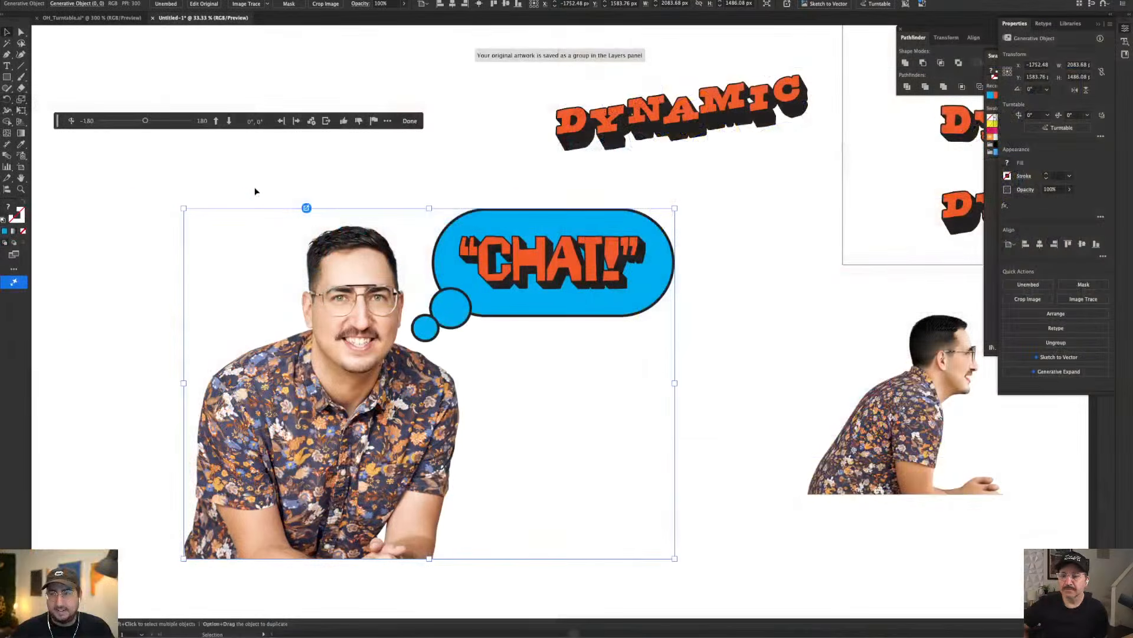
# - Rotate the portrait and “CHAT!” bubble horizontally to 120° on the turntable
pyautogui.hscroll(-5, 302, 220)
pyautogui.scroll(-2, 302, 221)
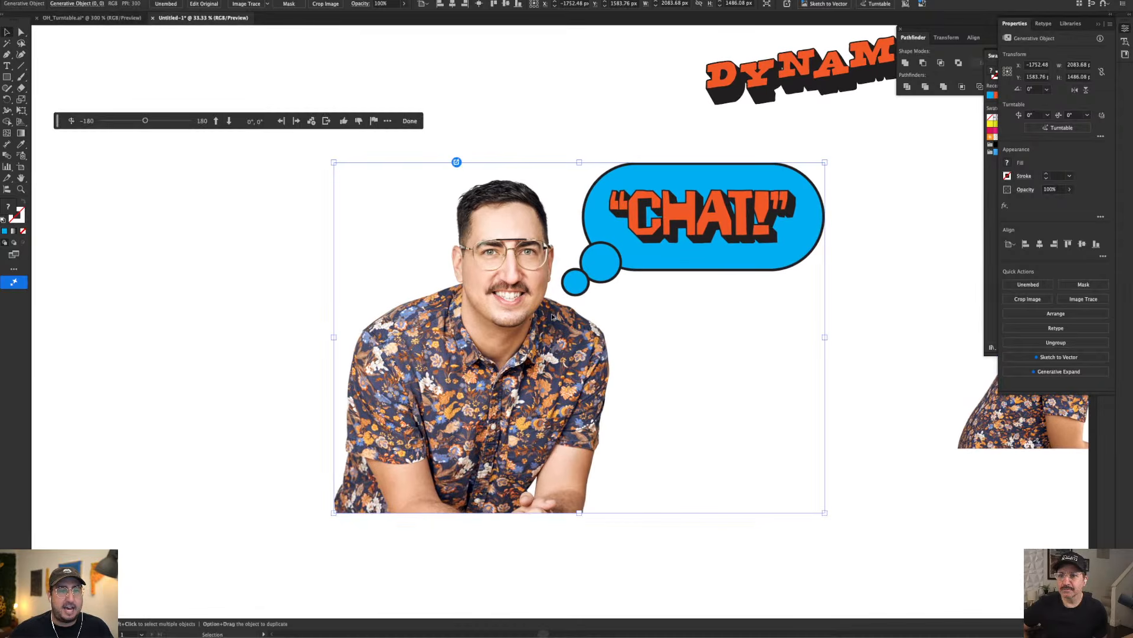
pyautogui.press('z')
pyautogui.keyDown('alt'); pyautogui.click(576, 319); pyautogui.keyUp('alt')
pyautogui.click(573, 326)
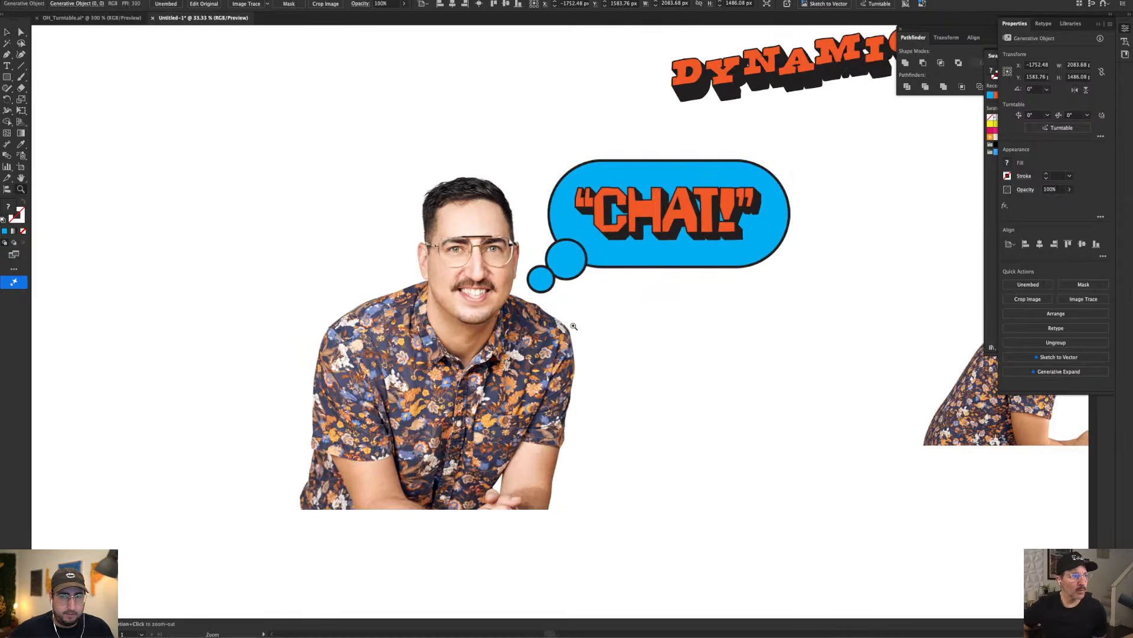
pyautogui.press('Tab')
pyautogui.press('Tab')
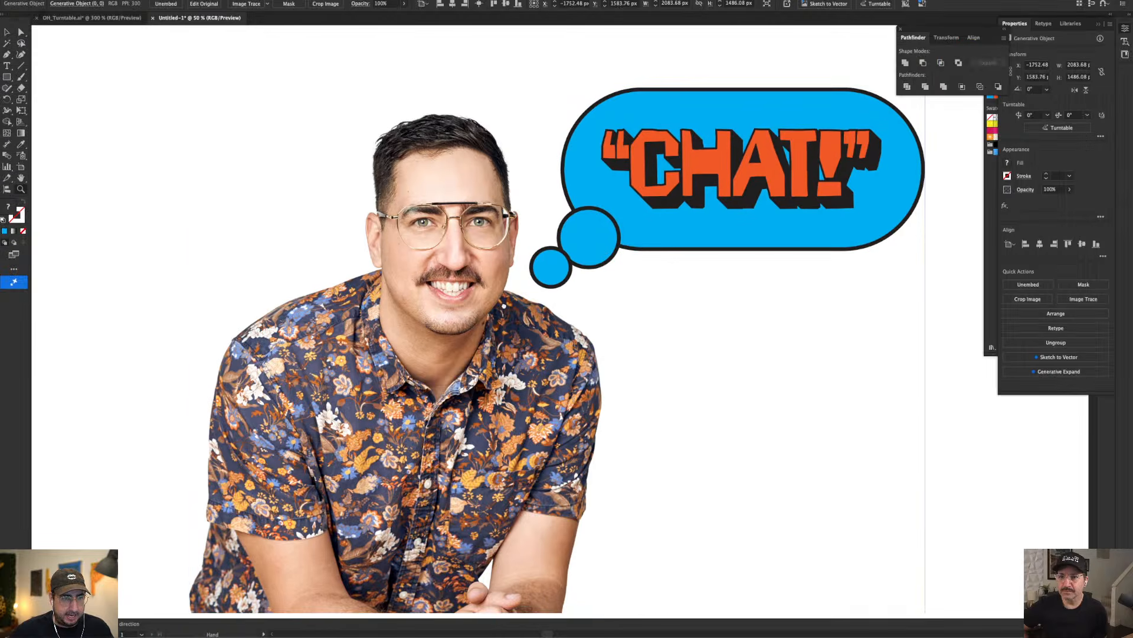
pyautogui.moveTo(500, 307); pyautogui.dragTo(493, 280)
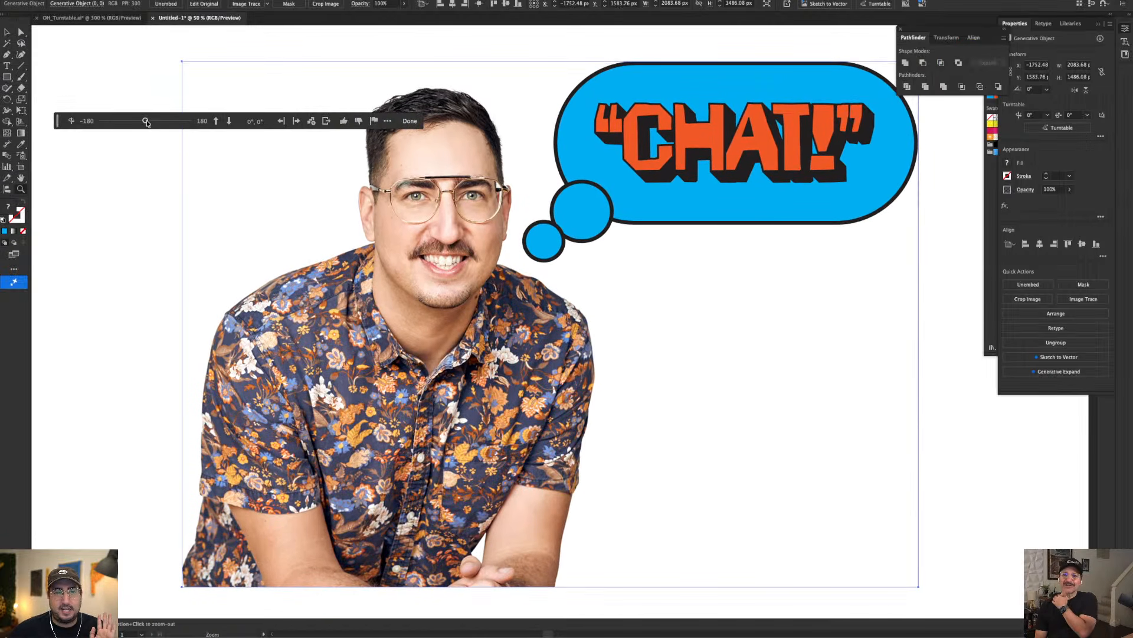
pyautogui.moveTo(147, 122); pyautogui.dragTo(178, 116)
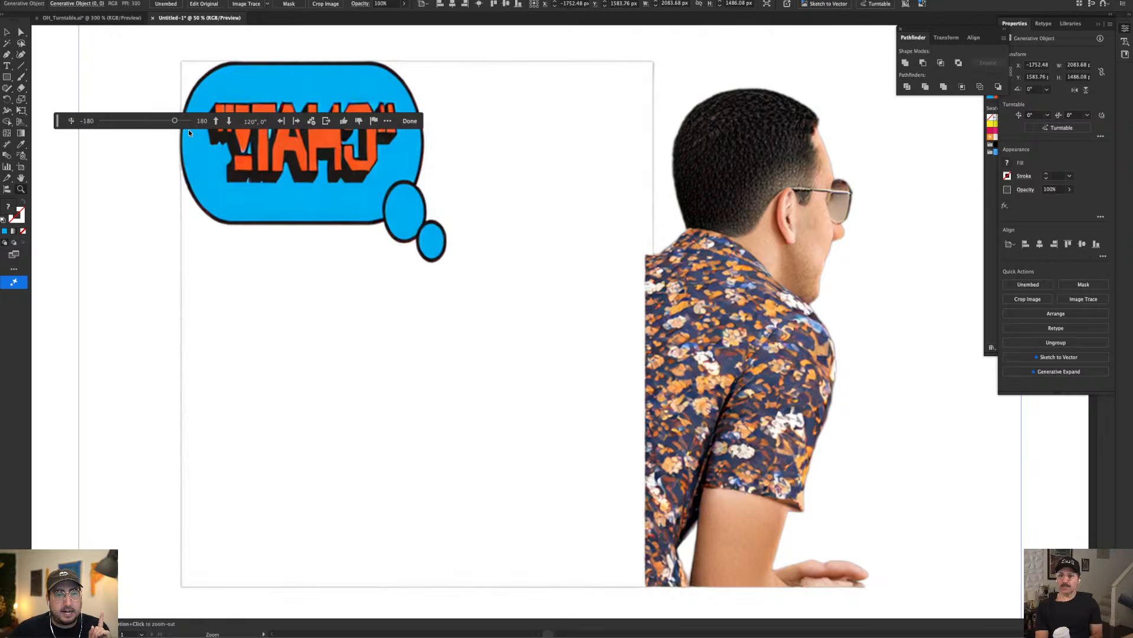
# - Tilt the portrait composite's Turntable view vertically to 30° and set its horizontal rotation to 105°
pyautogui.click(229, 120)
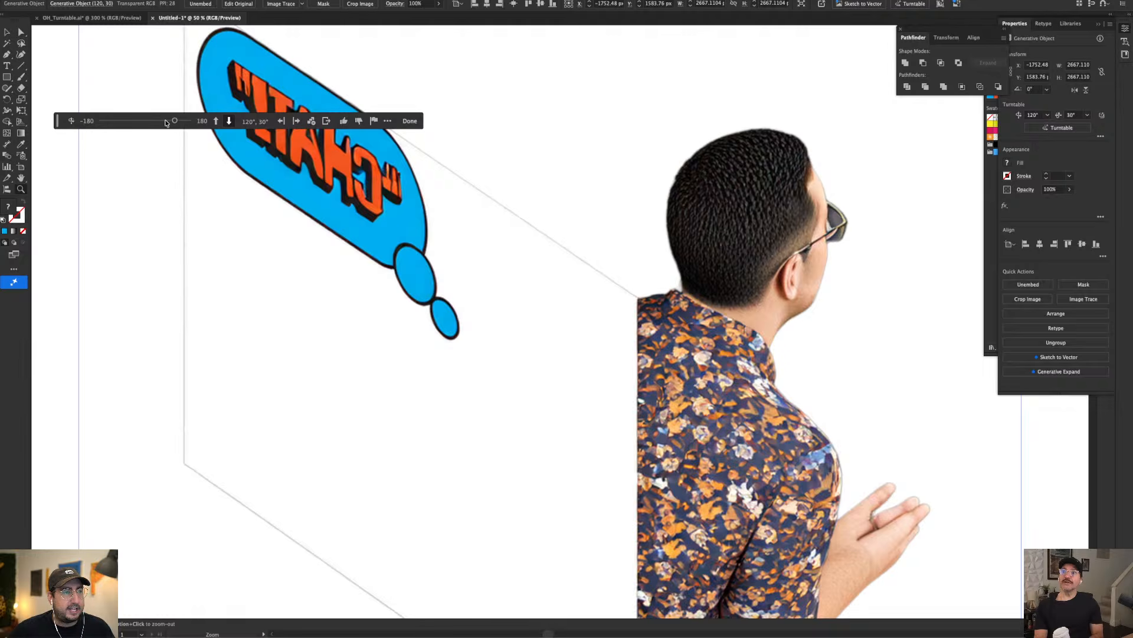
pyautogui.moveTo(166, 122); pyautogui.dragTo(171, 120)
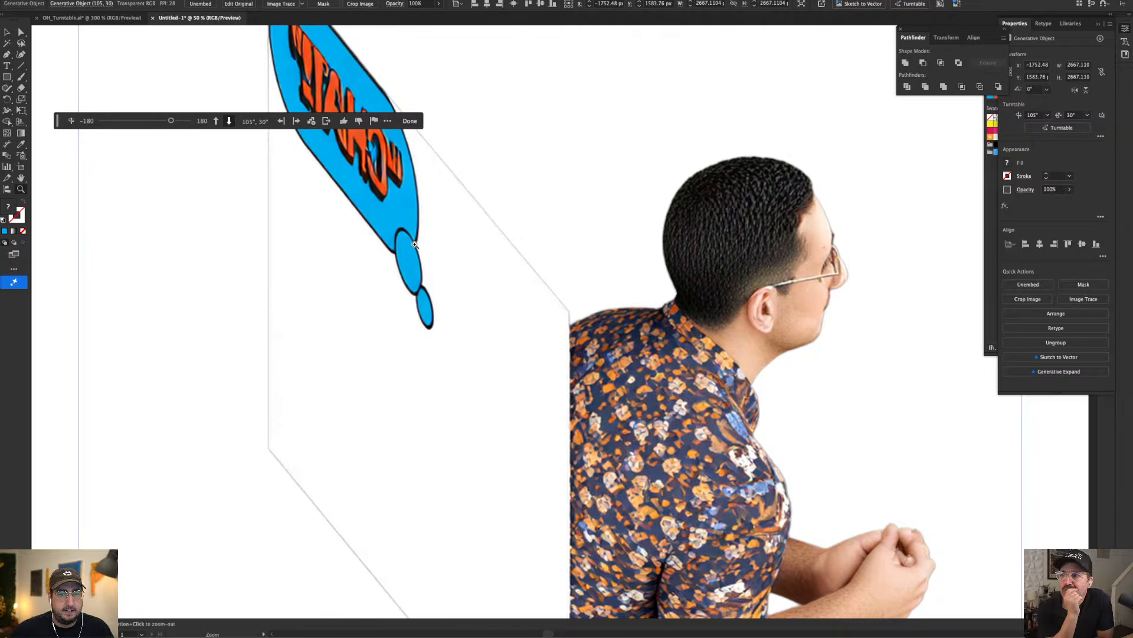
pyautogui.keyDown('alt'); pyautogui.click(556, 409); pyautogui.keyUp('alt')
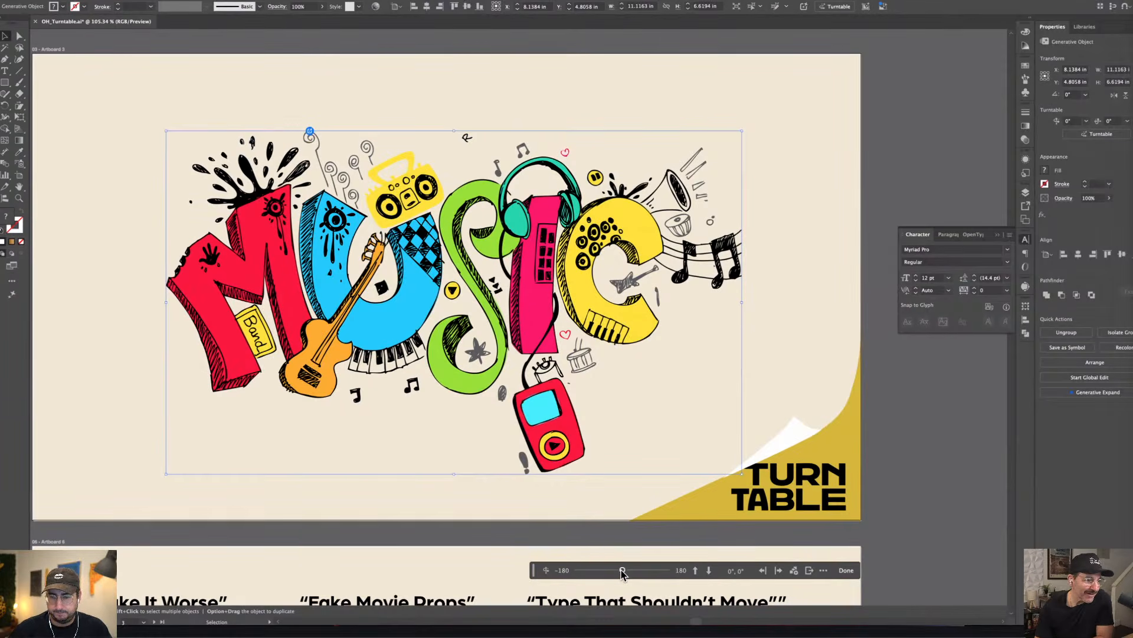
# - Tilt the MUSIC lettering's Turntable view vertically to 30°, then set it to -45° horizontal and 0° vertical
pyautogui.moveTo(622, 570)
pyautogui.mouseDown()
pyautogui.moveTo(656, 572)
pyautogui.moveTo(602, 576)
pyautogui.moveTo(622, 576)
pyautogui.mouseUp()
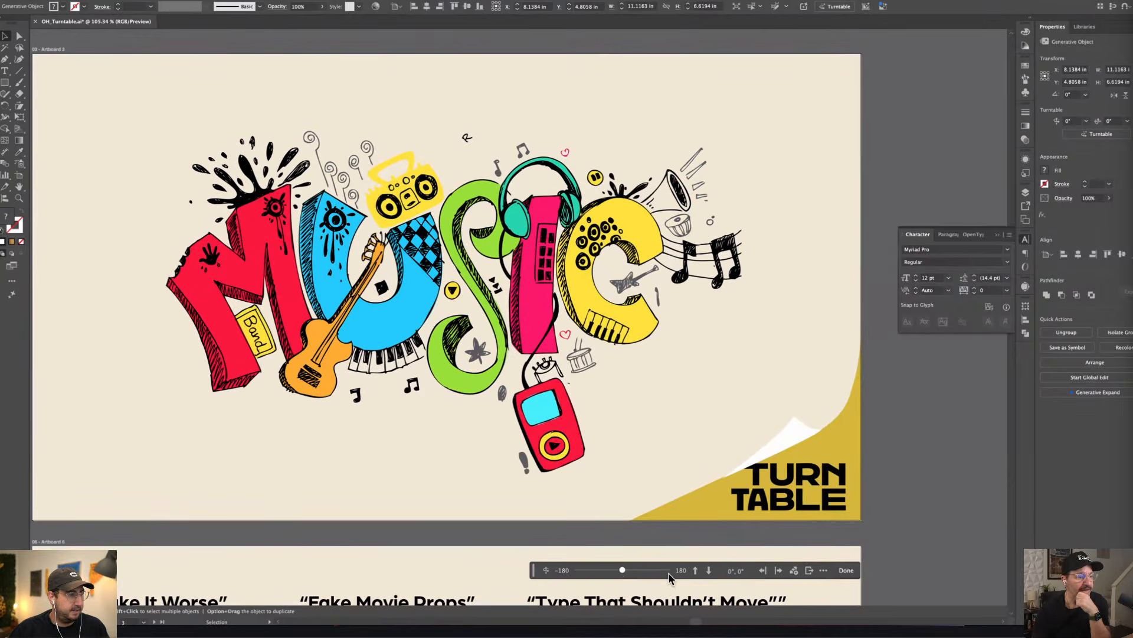
pyautogui.click(708, 571)
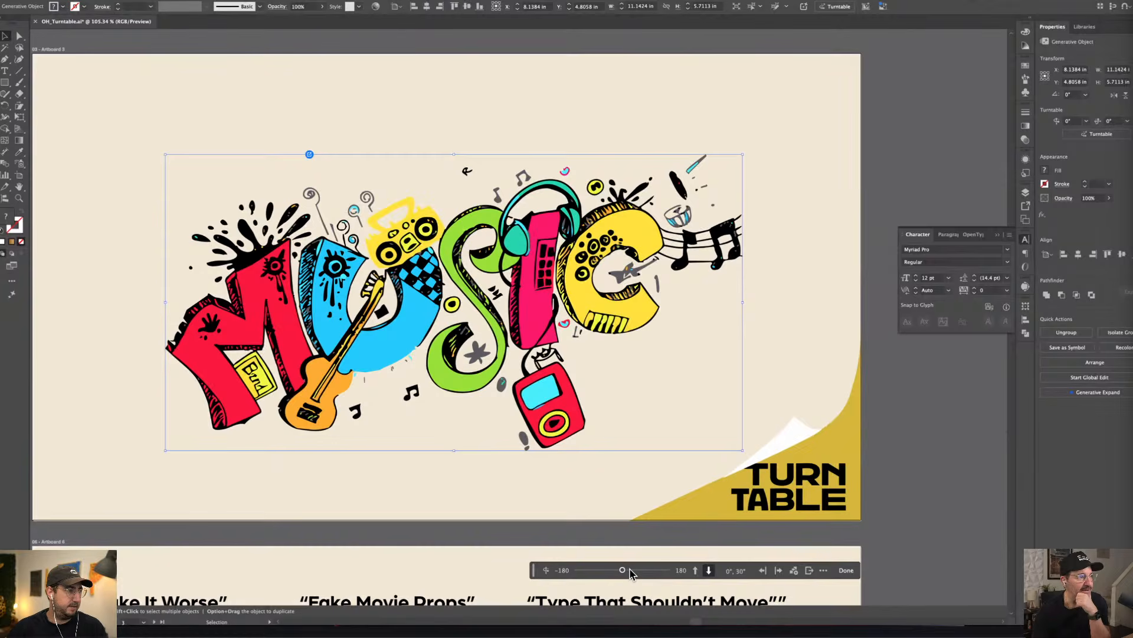
pyautogui.moveTo(630, 573)
pyautogui.mouseDown()
pyautogui.moveTo(656, 575)
pyautogui.moveTo(597, 571)
pyautogui.moveTo(610, 571)
pyautogui.mouseUp()
pyautogui.click(695, 570)
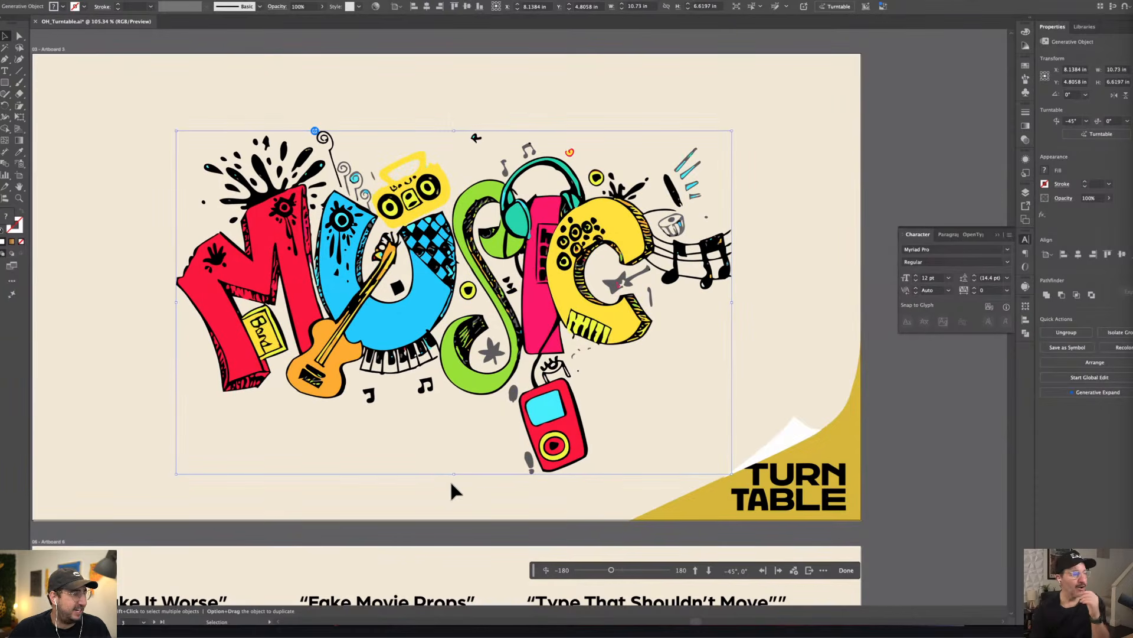
# - Deselect the rotated MUSIC lettering, examine its paths in Outline view, and return to the colour preview
pyautogui.click(429, 544)
pyautogui.press('super+y')
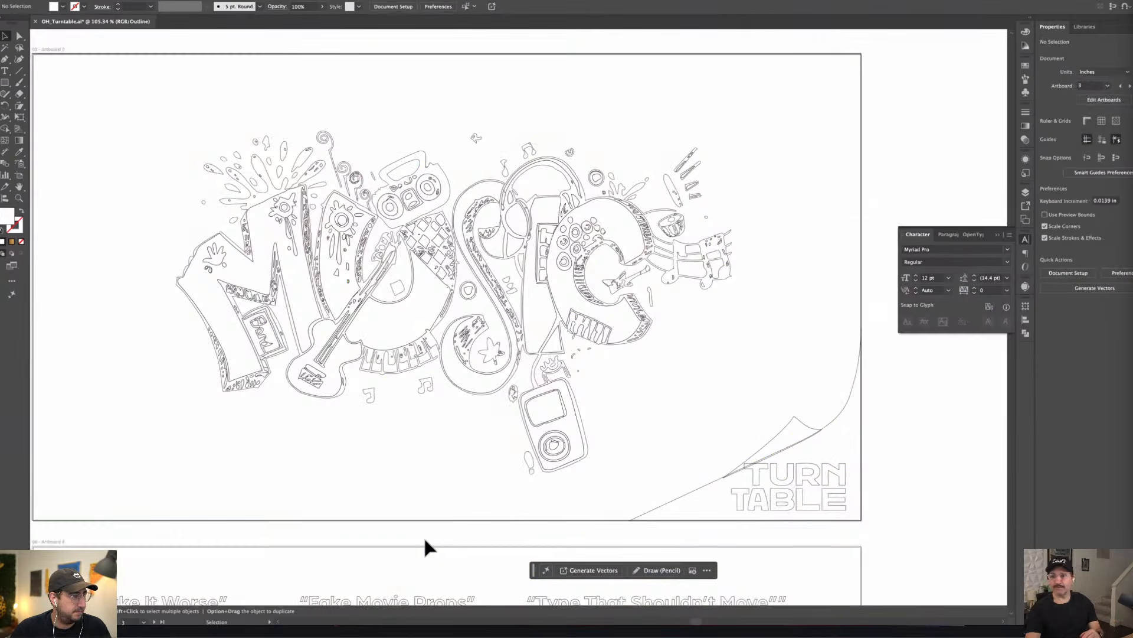
pyautogui.press('super+y')
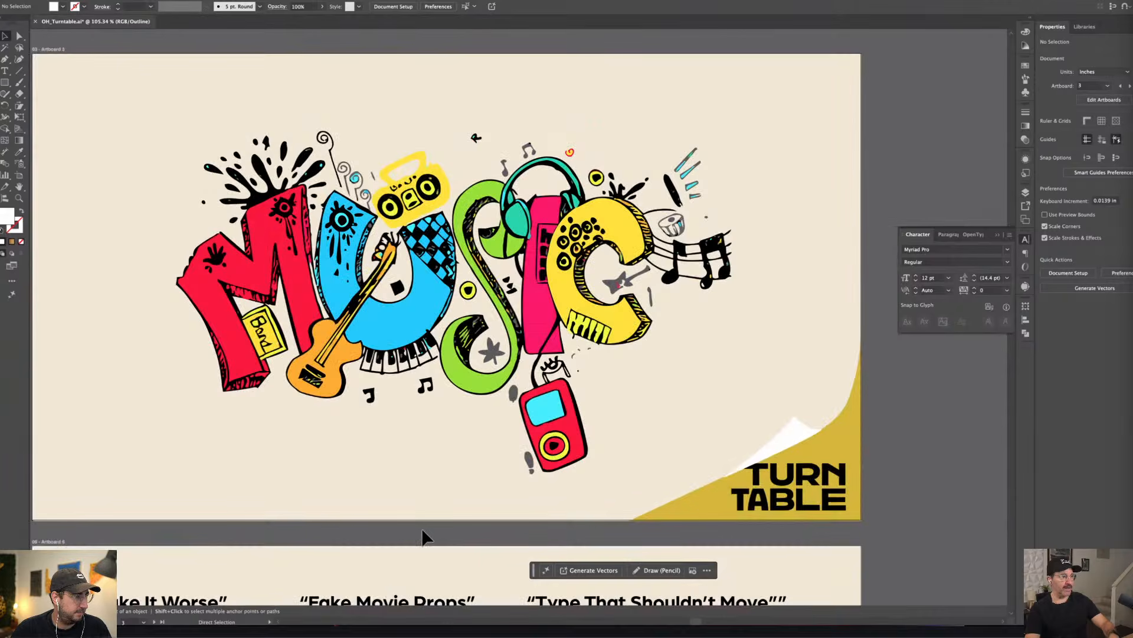
# - Open the Turntable for the three-colour line wave on the sound-wave artboard and rotate it horizontally to 105°
pyautogui.press('super+minus')
pyautogui.press('super+minus')
pyautogui.press('super+minus')
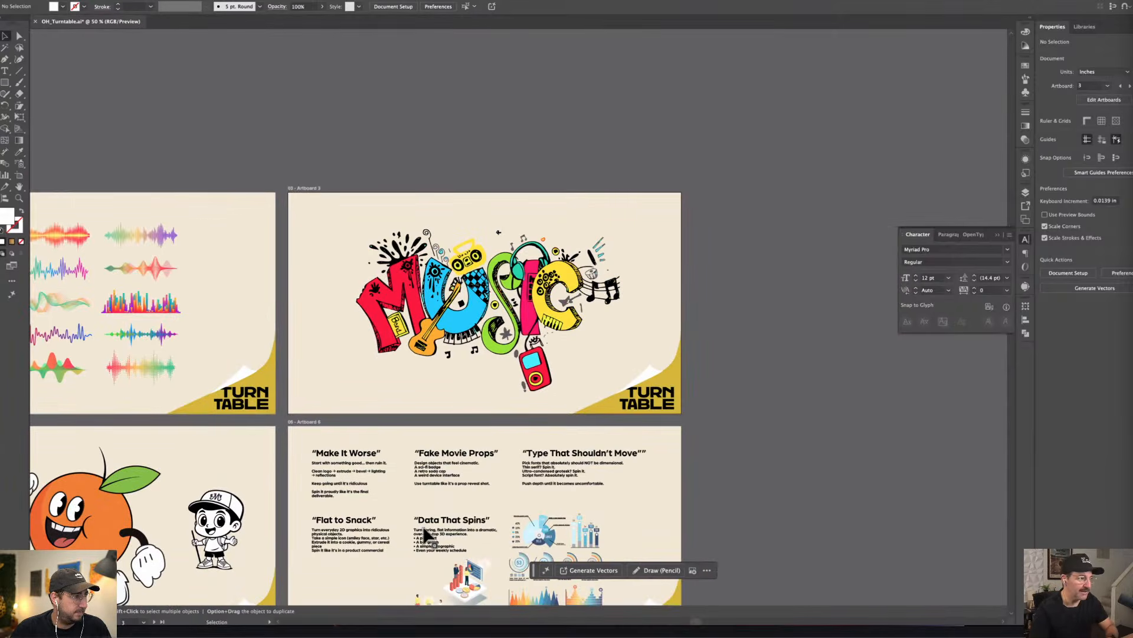
pyautogui.scroll(-5, 415, 531)
pyautogui.hscroll(-6, 415, 530)
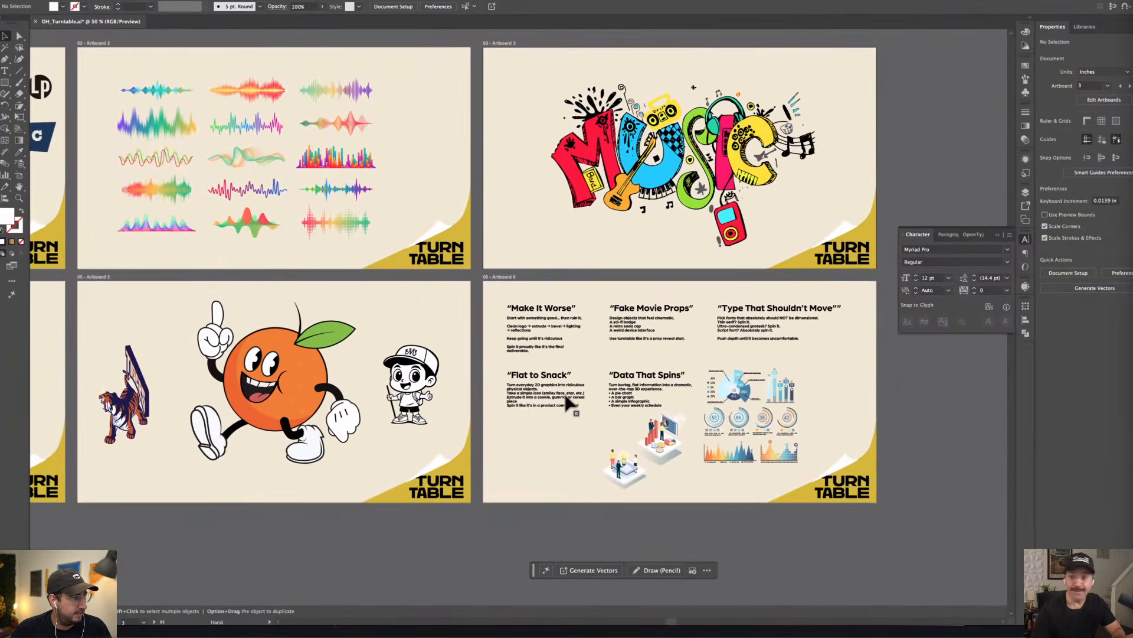
pyautogui.moveTo(114, 544); pyautogui.dragTo(271, 544)
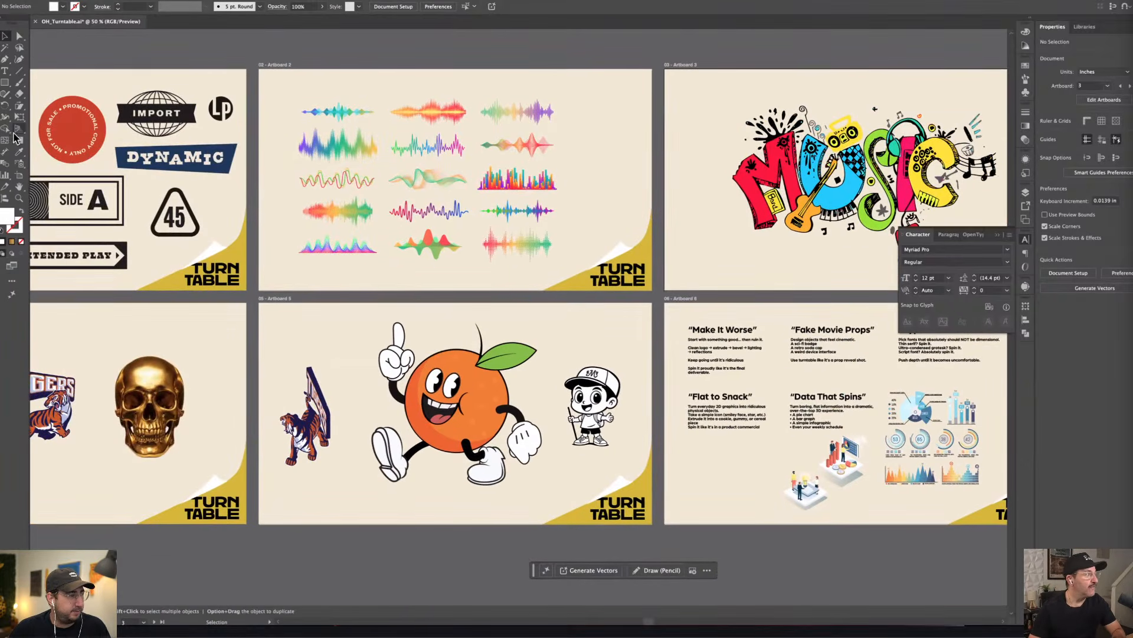
pyautogui.press('z')
pyautogui.moveTo(300, 172); pyautogui.dragTo(608, 283)
pyautogui.click(5, 36)
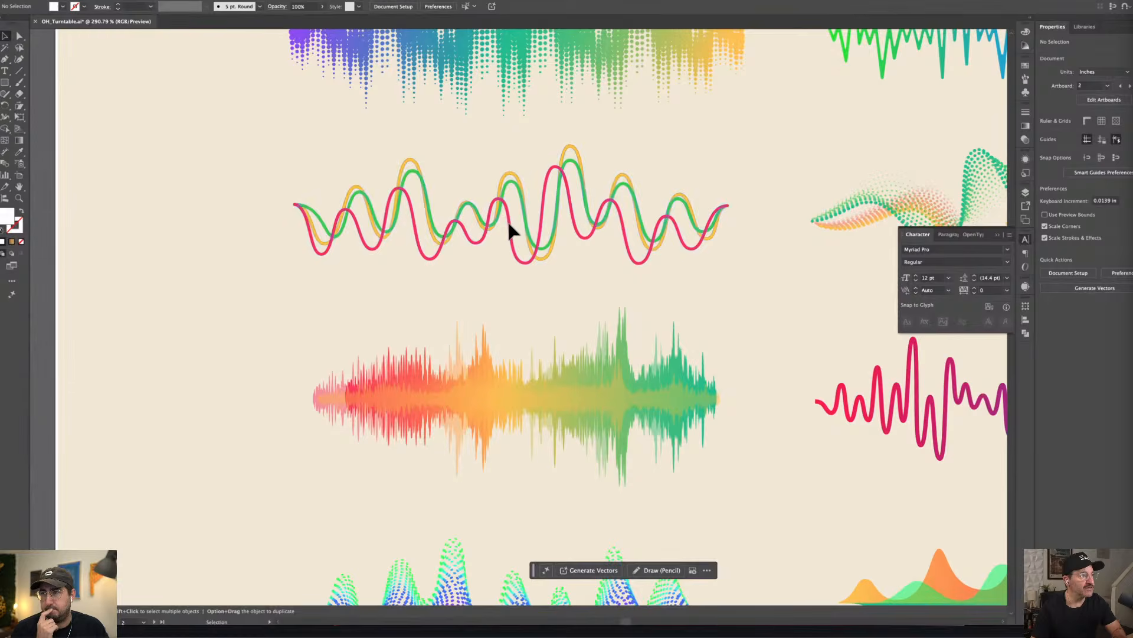
pyautogui.moveTo(511, 219); pyautogui.dragTo(506, 217)
pyautogui.click(509, 253)
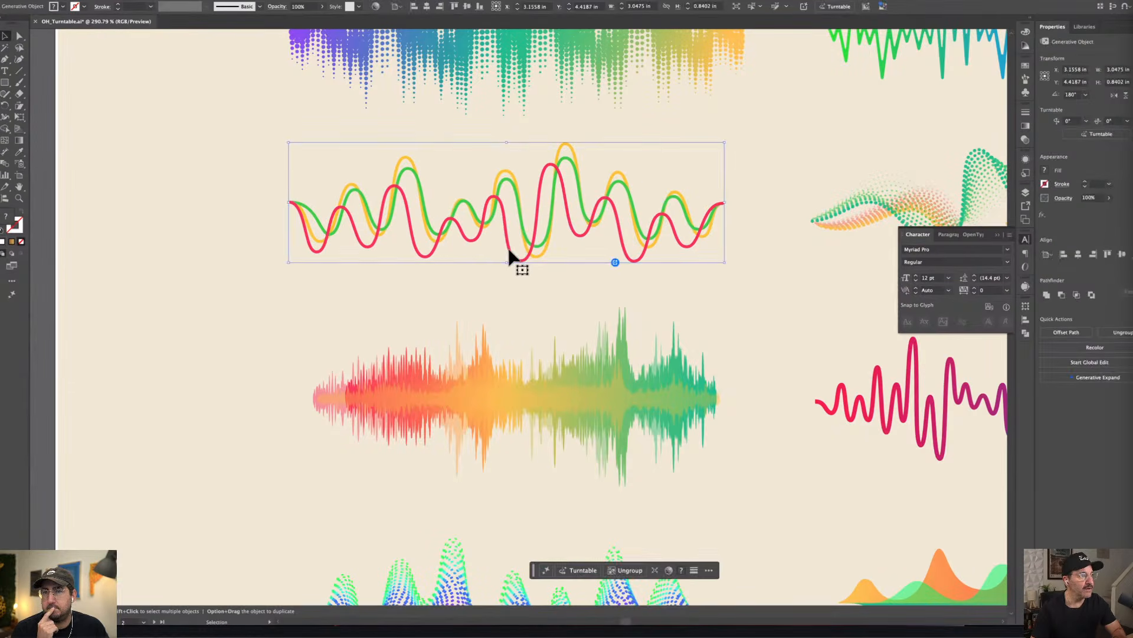
pyautogui.click(585, 570)
pyautogui.moveTo(621, 571); pyautogui.dragTo(647, 572)
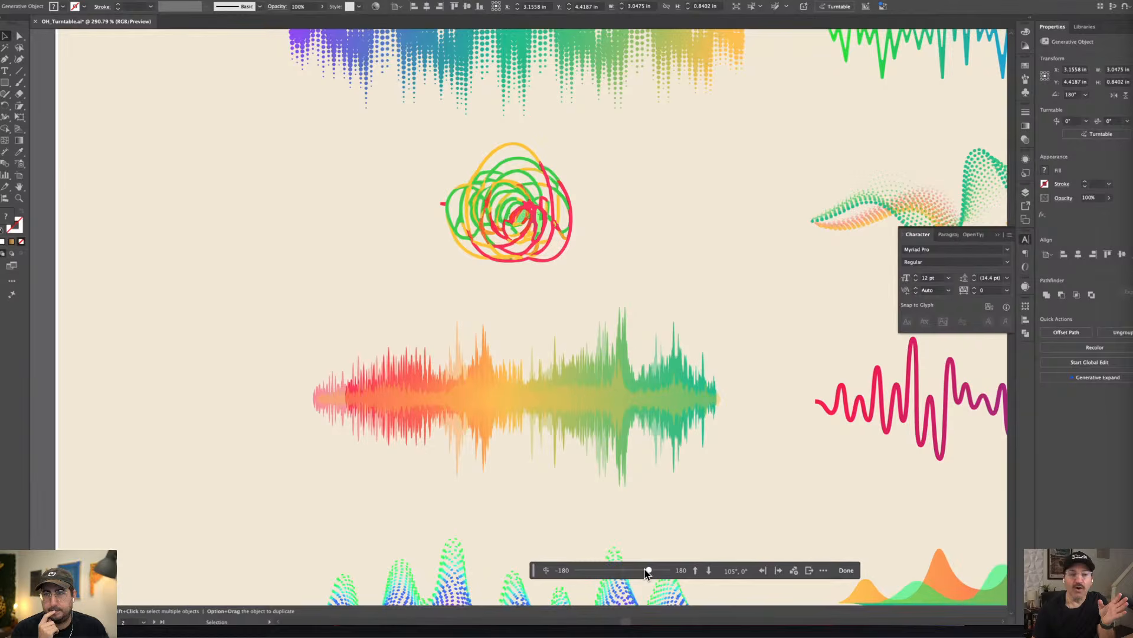
# - Return the line wave's horizontal rotation to 0° and tilt its Turntable view vertically to 30°
pyautogui.moveTo(645, 570)
pyautogui.mouseDown()
pyautogui.moveTo(658, 572)
pyautogui.moveTo(596, 573)
pyautogui.moveTo(708, 576)
pyautogui.moveTo(612, 574)
pyautogui.moveTo(679, 576)
pyautogui.moveTo(622, 578)
pyautogui.mouseUp()
pyautogui.click(708, 570)
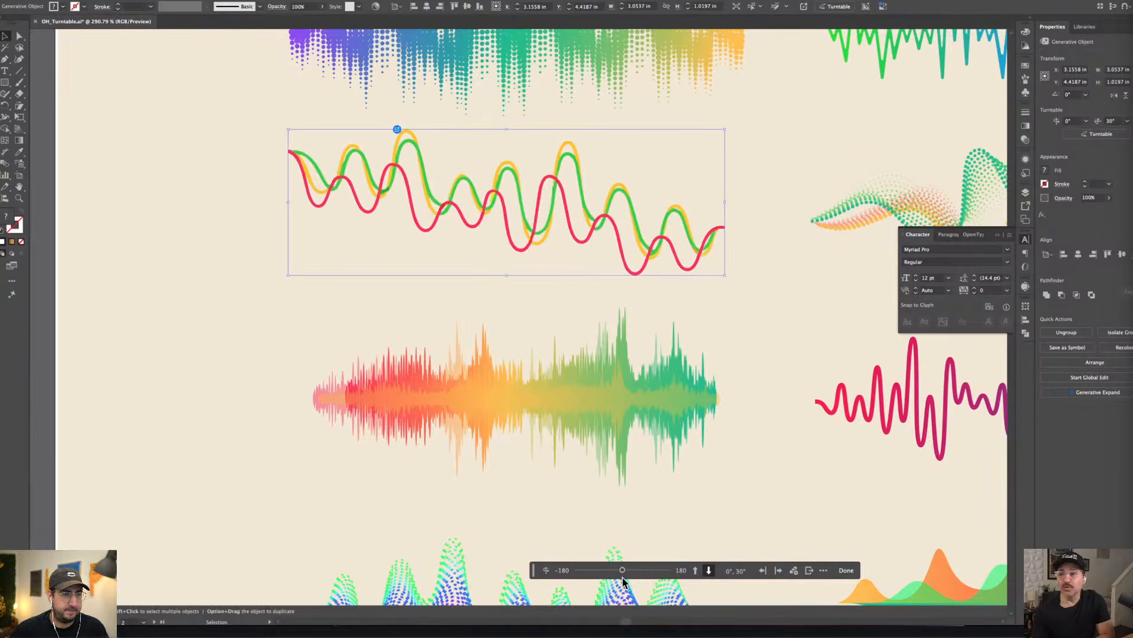
# - Generate Turntable views for the isometric illustration of two people with a red bar chart below the “Data That Spins” text
pyautogui.press('super+minus')
pyautogui.press('super+minus')
pyautogui.press('super+minus')
pyautogui.press('super+minus')
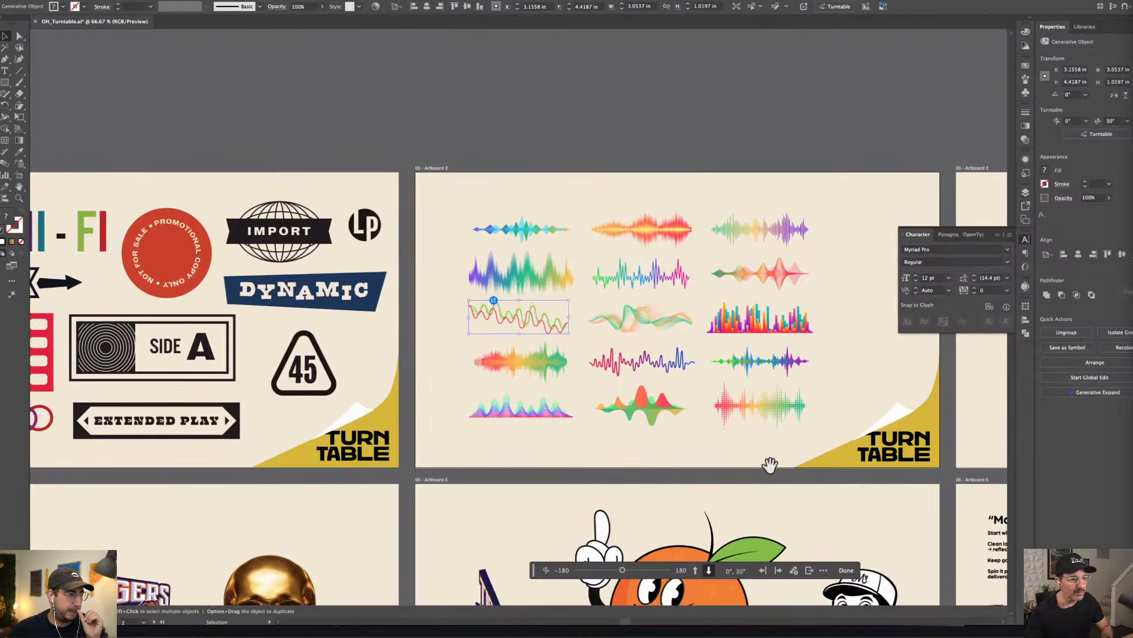
pyautogui.moveTo(767, 463); pyautogui.dragTo(301, 367)
pyautogui.moveTo(715, 581); pyautogui.dragTo(498, 421)
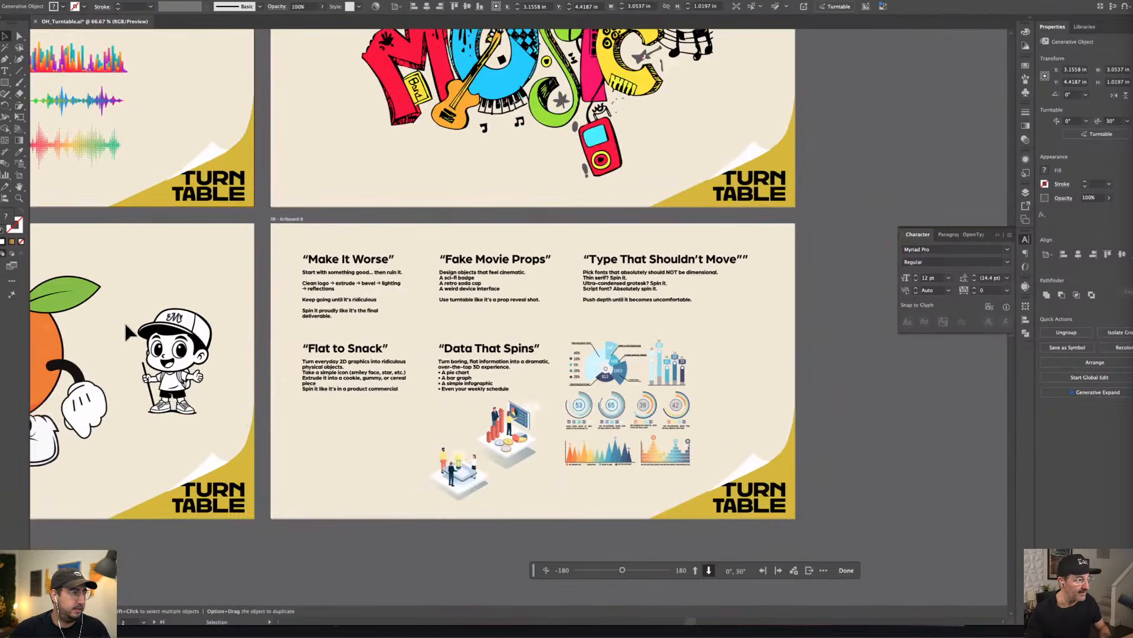
pyautogui.click(19, 198)
pyautogui.moveTo(392, 423); pyautogui.dragTo(470, 374)
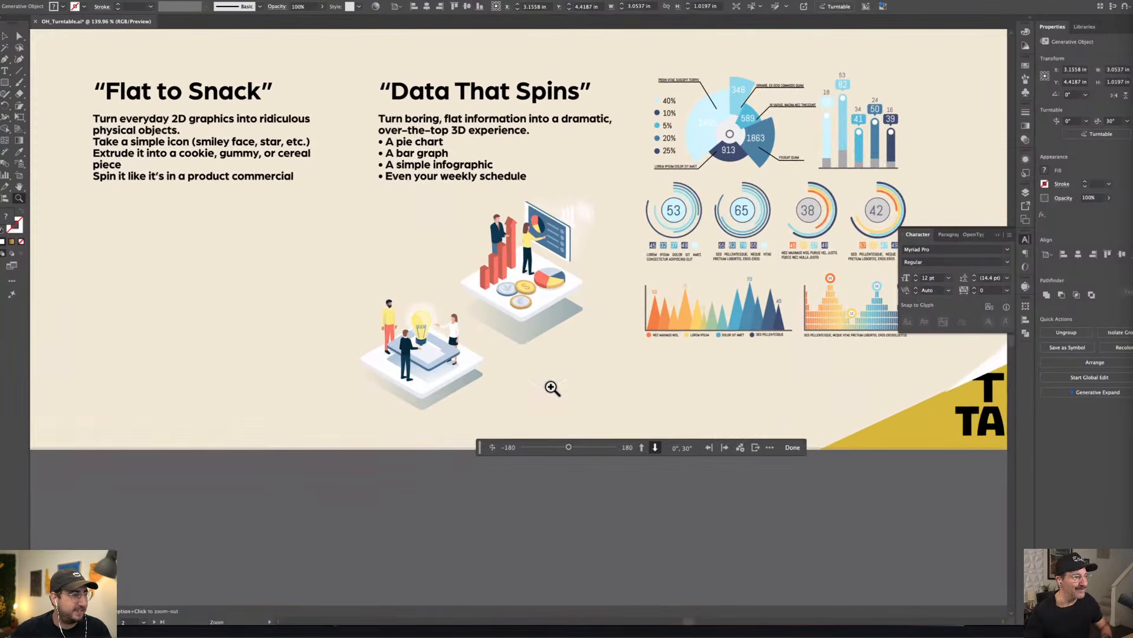
pyautogui.moveTo(682, 284); pyautogui.dragTo(564, 304)
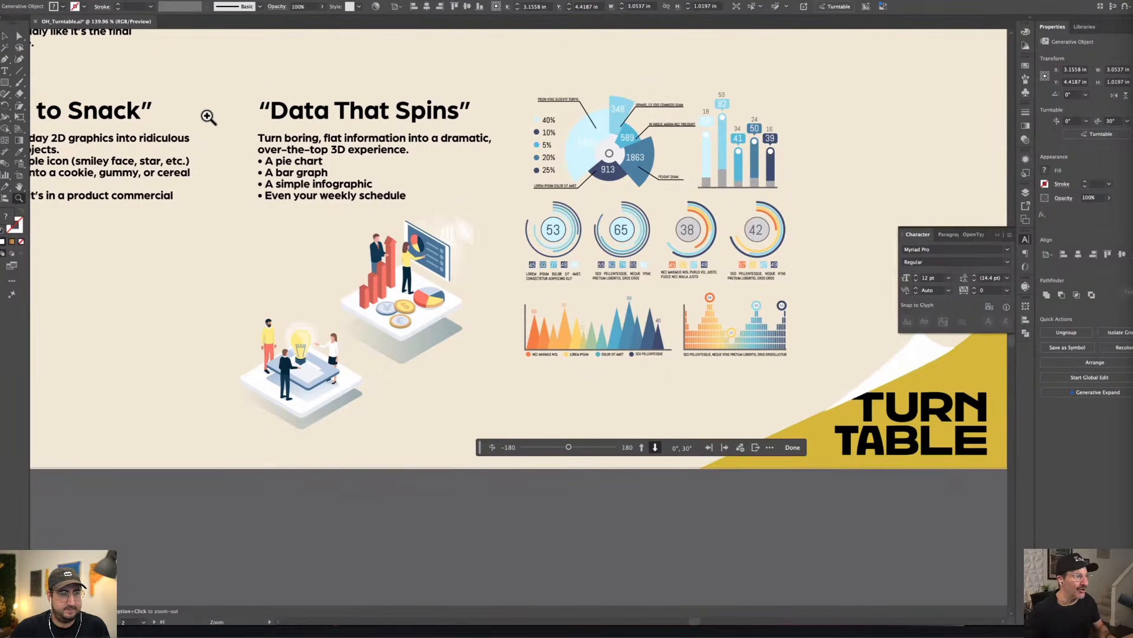
pyautogui.click(3, 36)
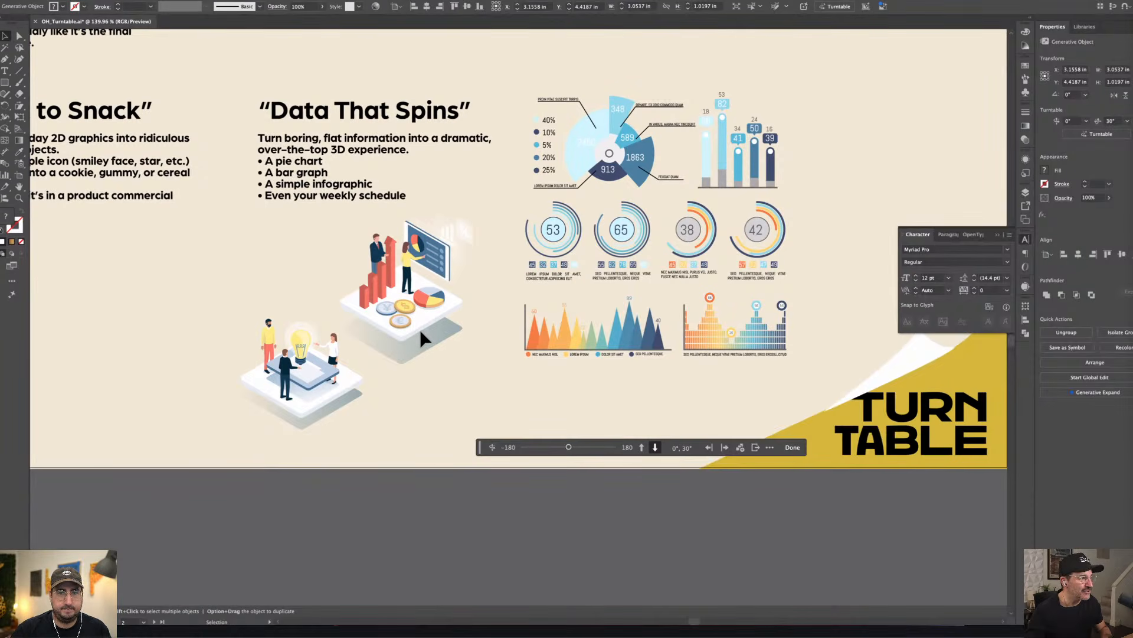
pyautogui.click(423, 334)
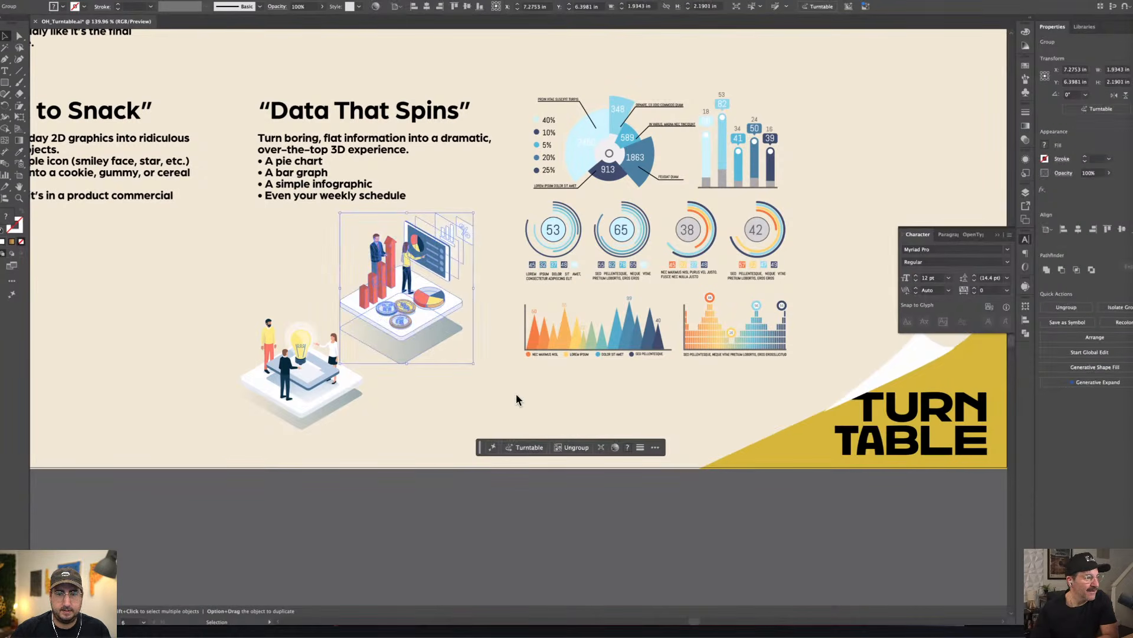
pyautogui.click(528, 448)
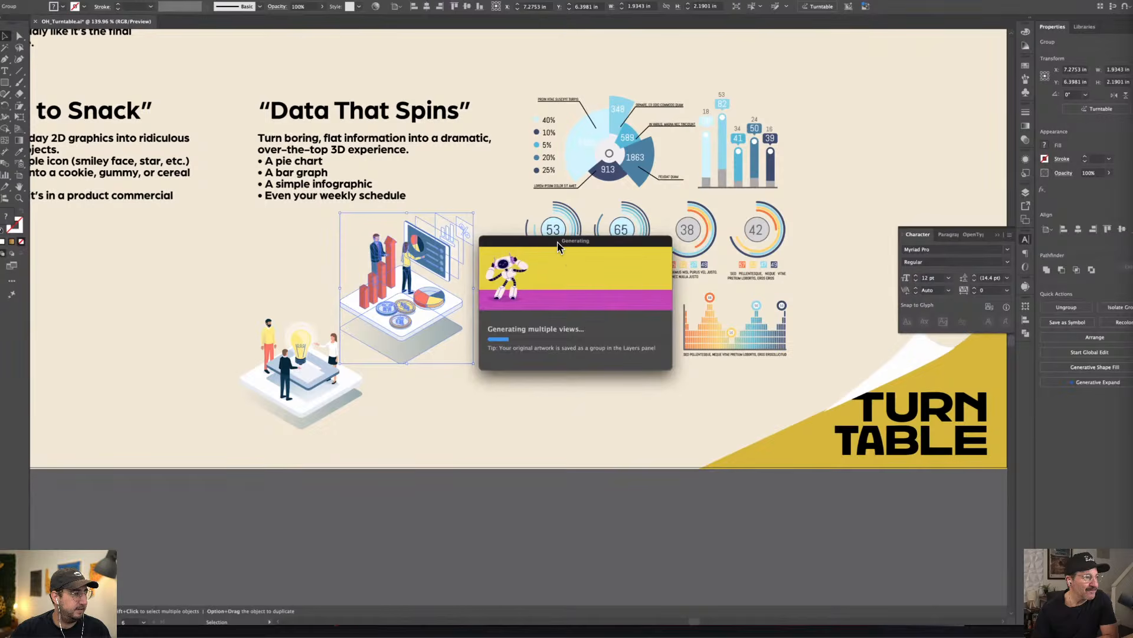
pyautogui.moveTo(557, 242); pyautogui.dragTo(542, 436)
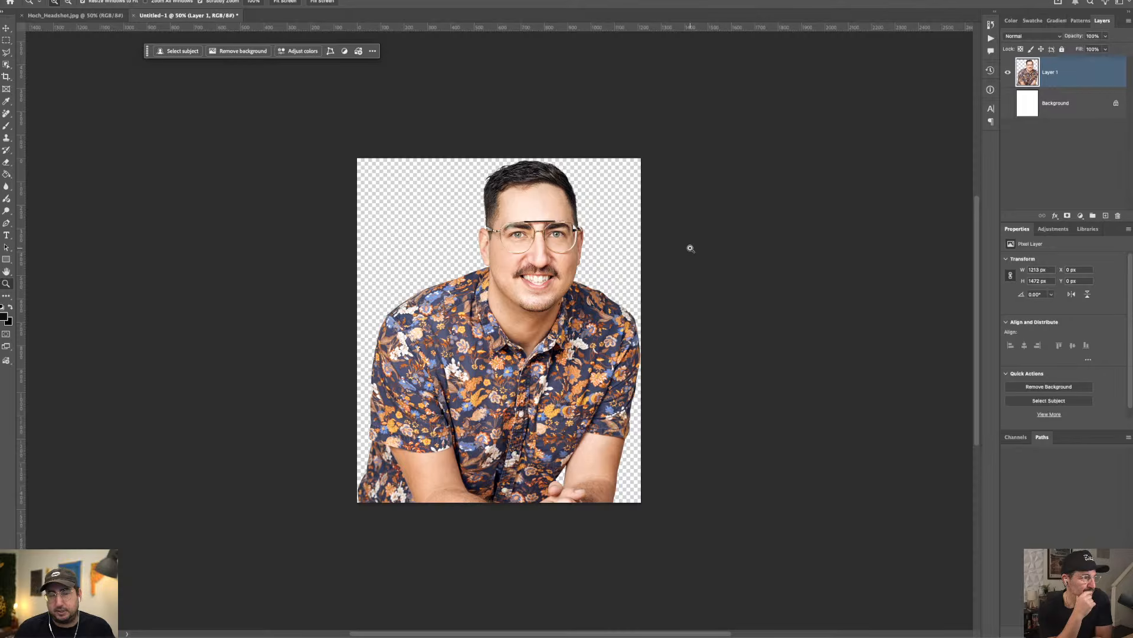
# - Open the rotating-portrait GIF whose file name begins with “Turning_” from the Downloads folder in Photoshop
pyautogui.press('super+o')
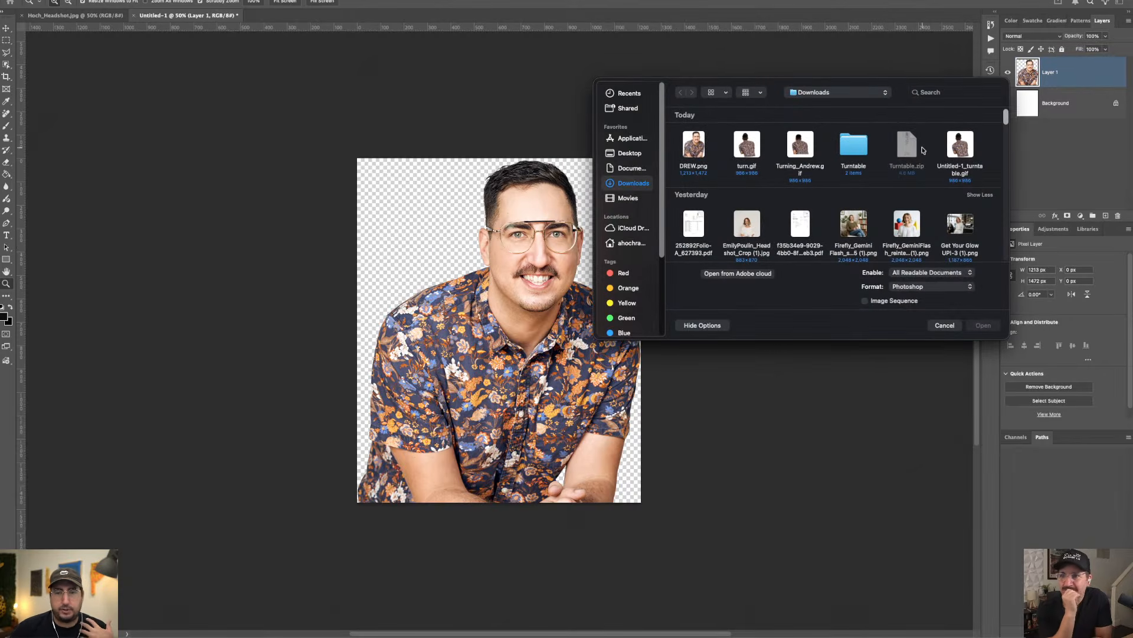
pyautogui.click(805, 145)
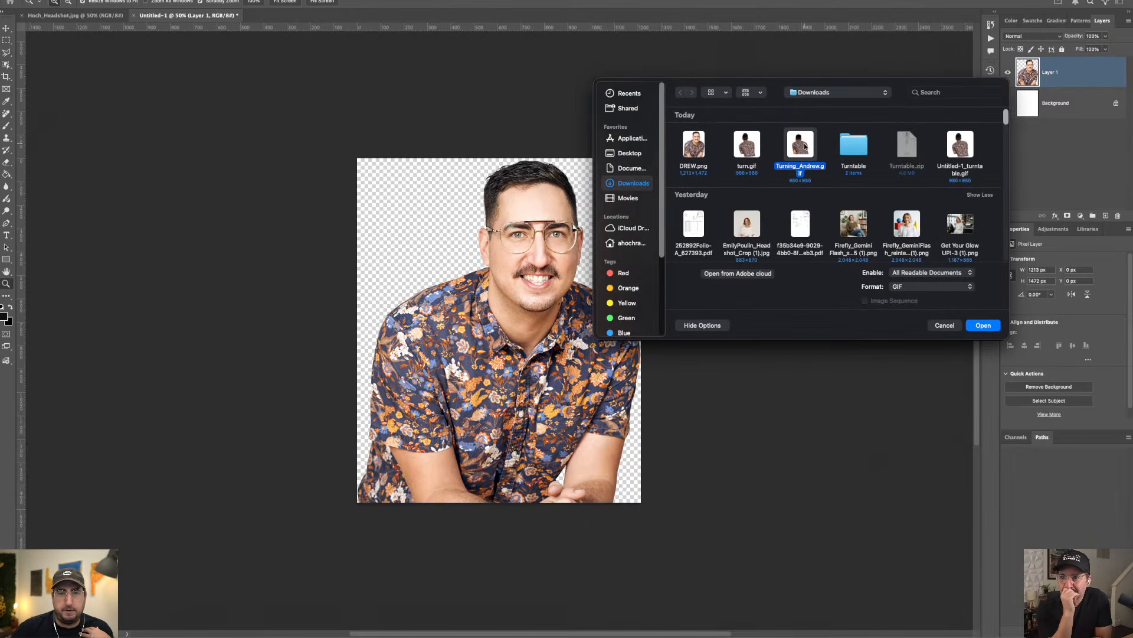
pyautogui.click(983, 325)
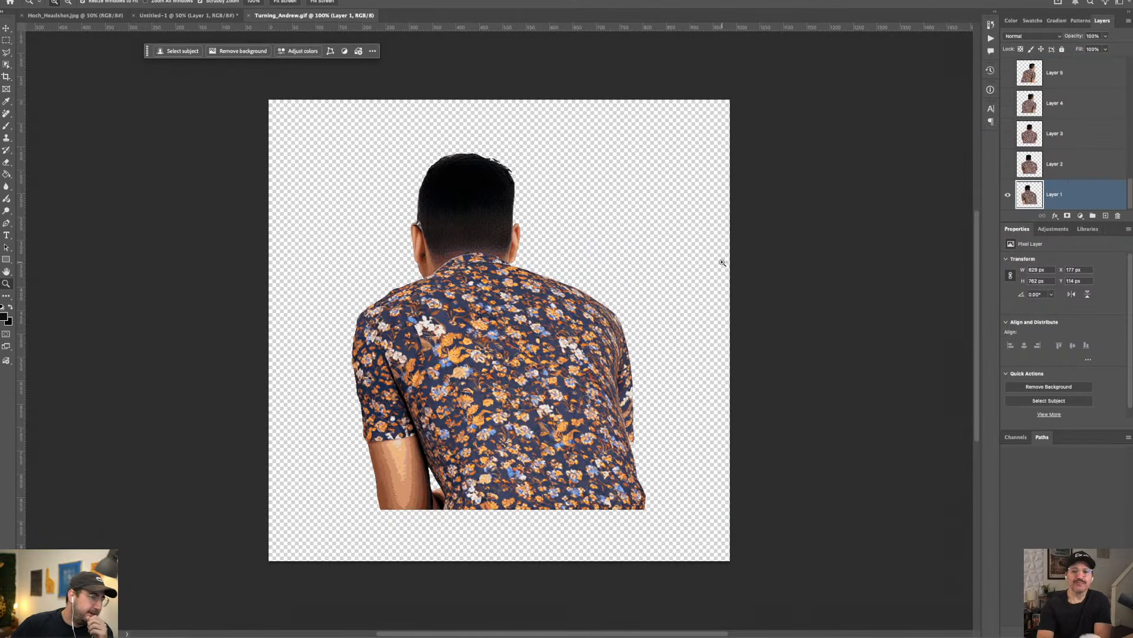
# - Show the Timeline, place it over the upper part of the canvas, and widen it to fit all animation frames
pyautogui.click(307, 0)
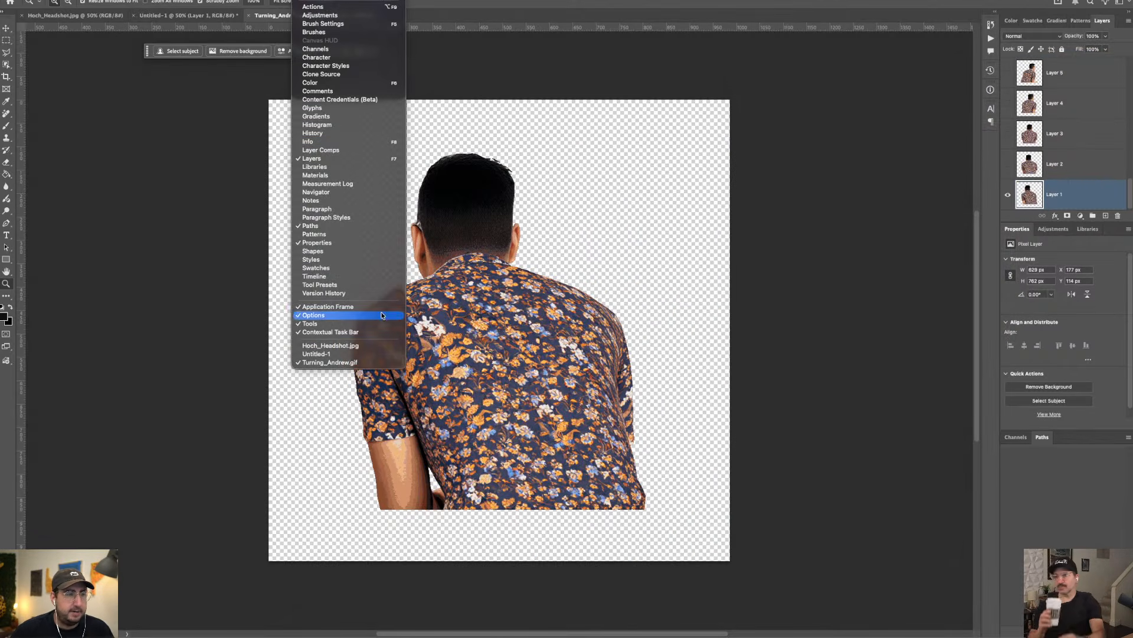
pyautogui.click(328, 277)
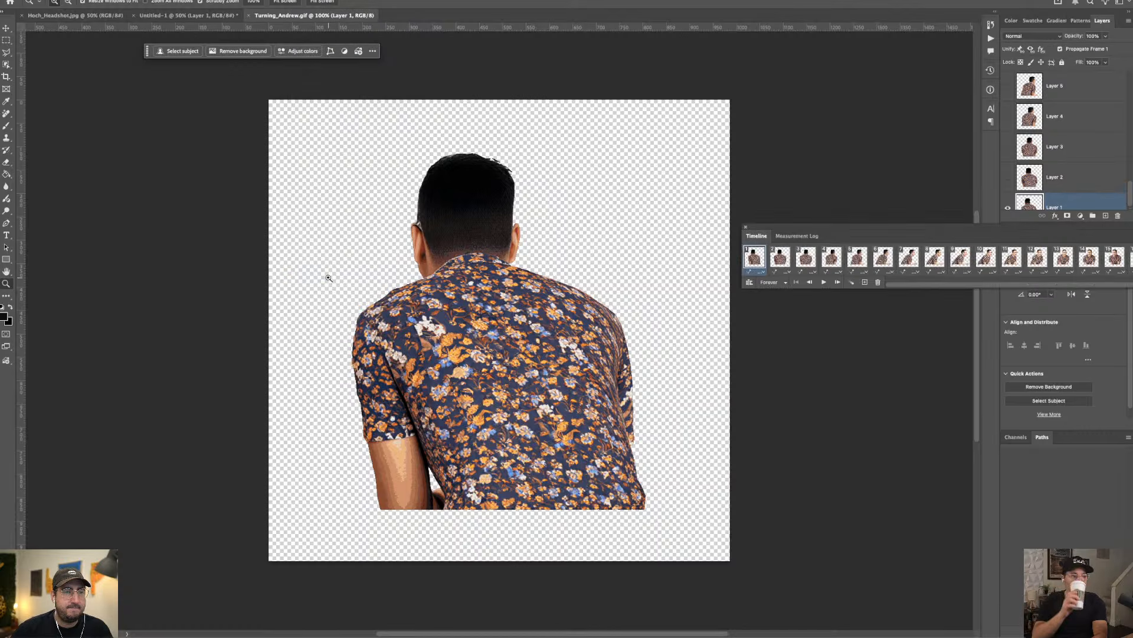
pyautogui.moveTo(822, 230); pyautogui.dragTo(260, 144)
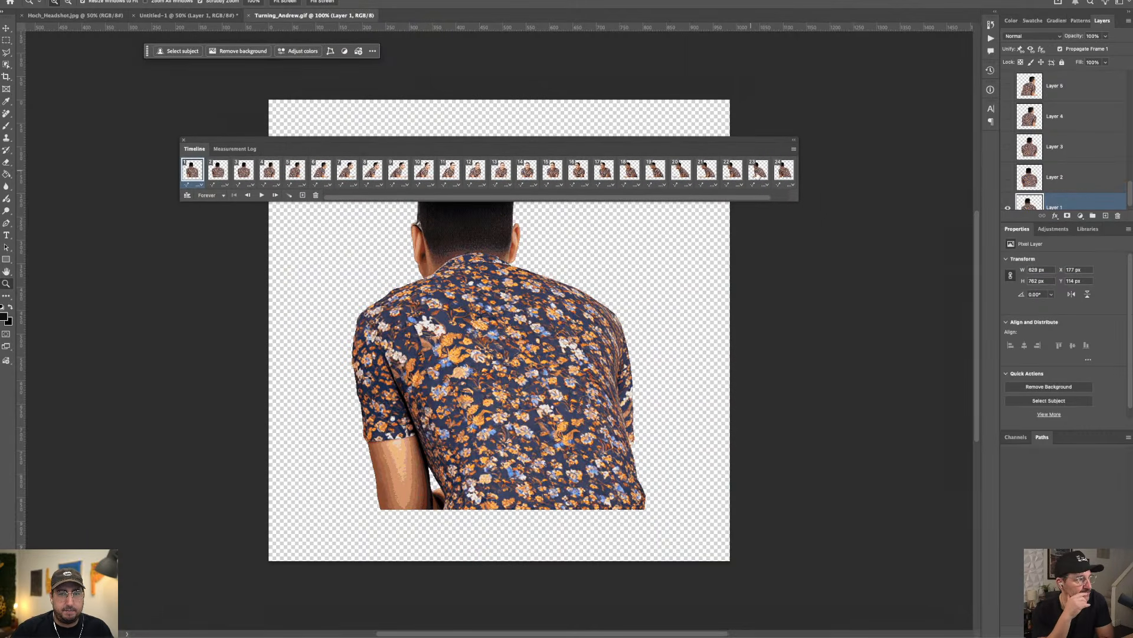
pyautogui.moveTo(795, 195); pyautogui.dragTo(951, 203)
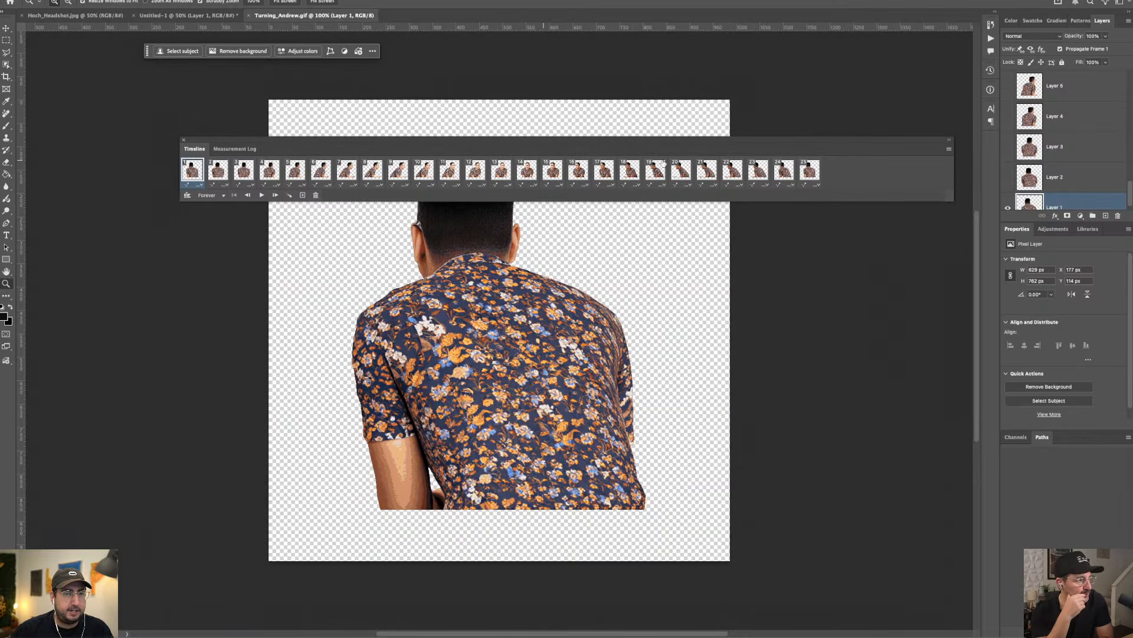
# - Set the delay of all animation frames to 0.5 seconds and play the animation briefly to check its speed
pyautogui.keyDown('shift'); pyautogui.click(813, 168); pyautogui.keyUp('shift')
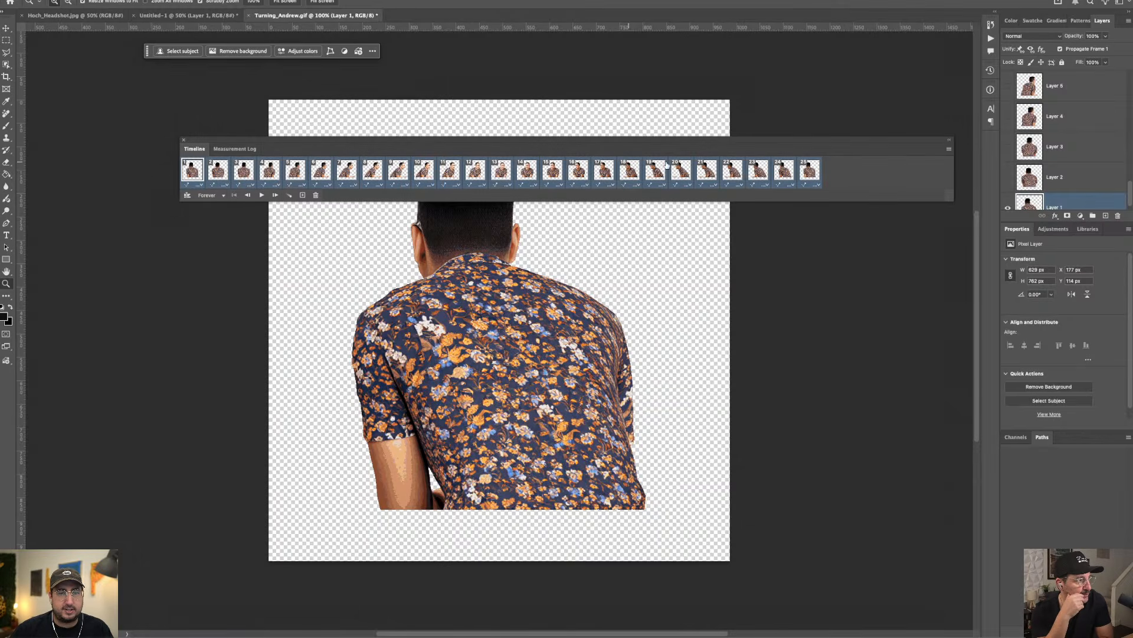
pyautogui.click(818, 185)
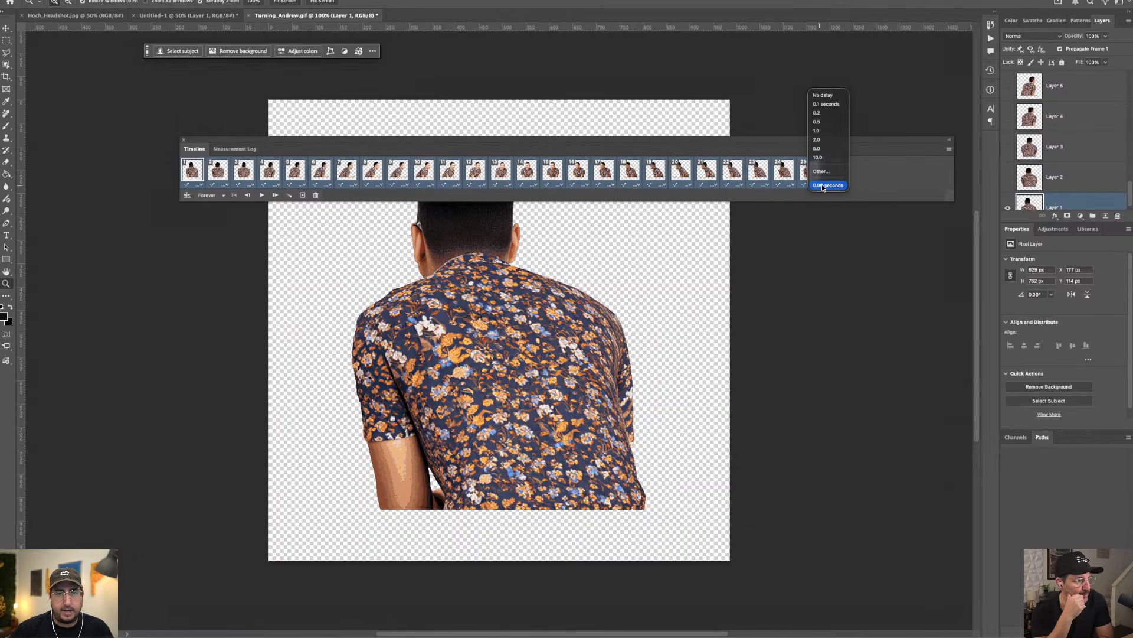
pyautogui.click(819, 126)
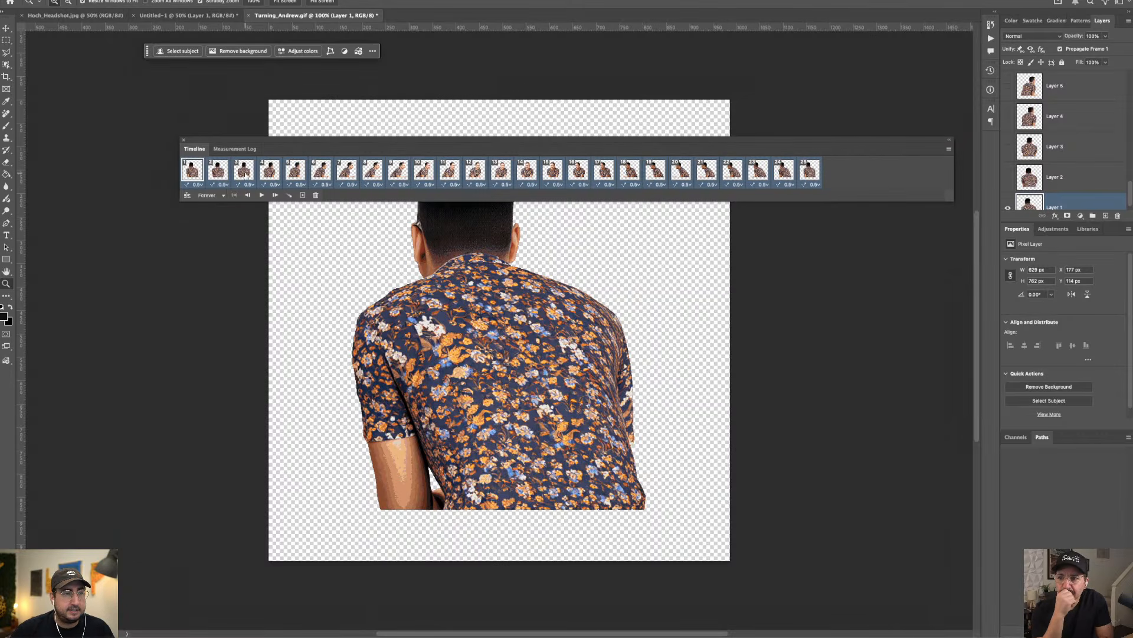
pyautogui.click(262, 195)
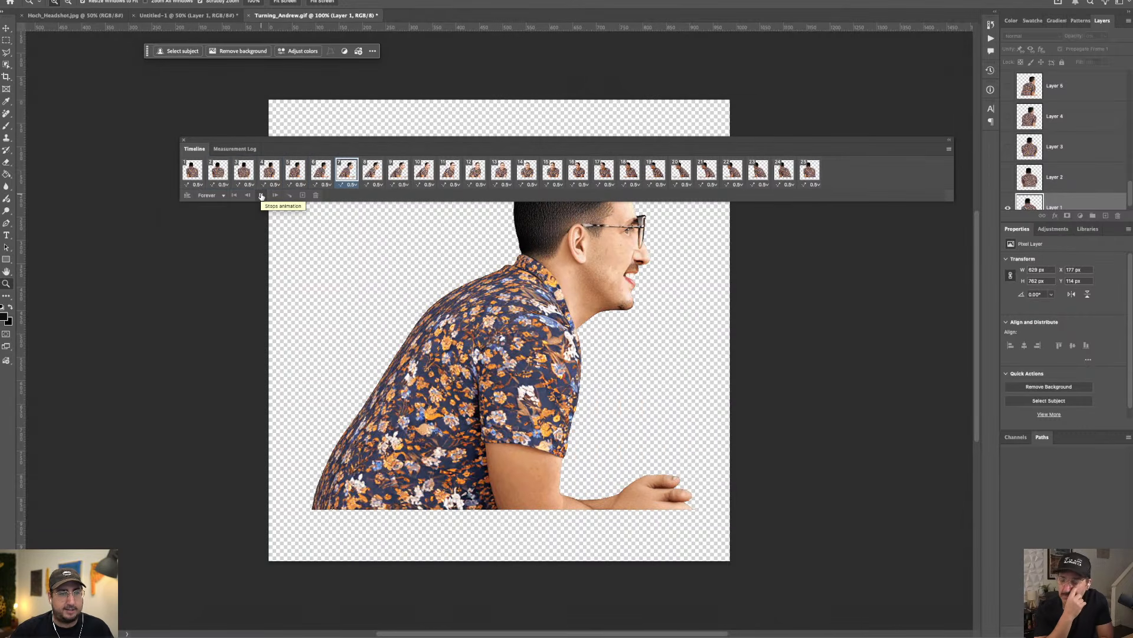
pyautogui.click(261, 196)
# - Set the delay of all animation frames to 0.2 seconds, move the Timeline higher, and play the animation
pyautogui.click(804, 169)
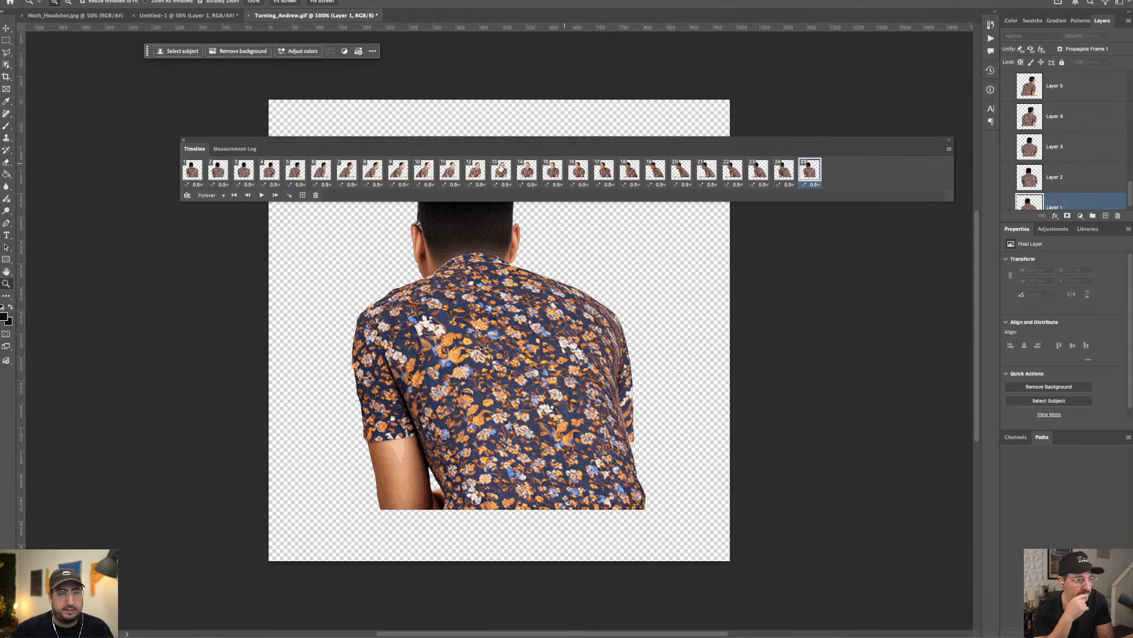
pyautogui.keyDown('shift'); pyautogui.click(192, 172); pyautogui.keyUp('shift')
pyautogui.click(198, 185)
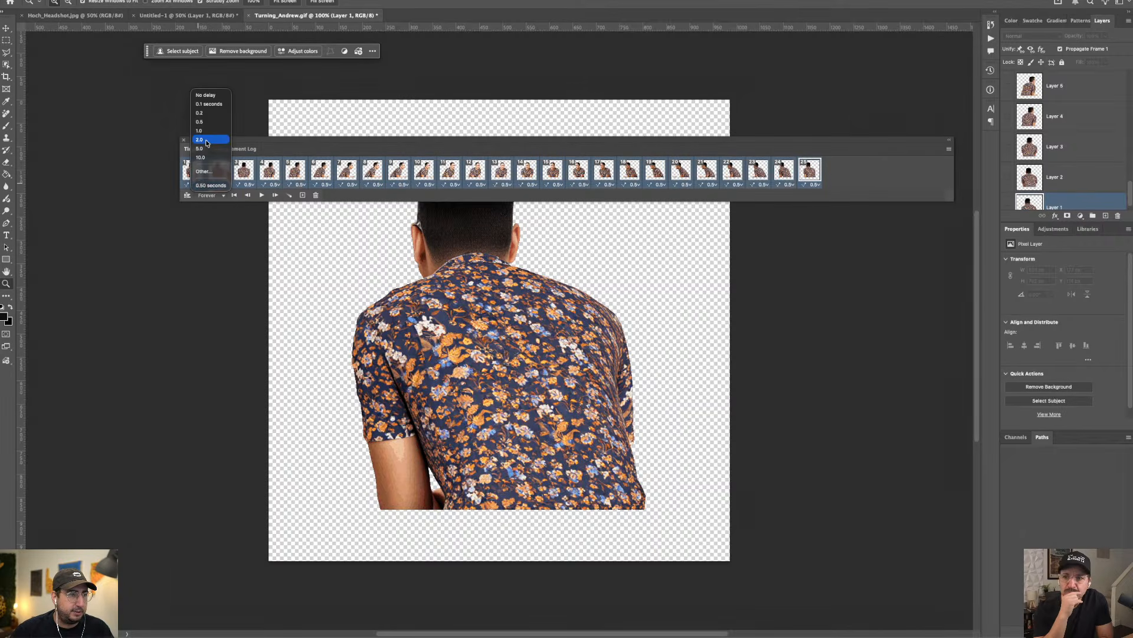
pyautogui.click(208, 114)
pyautogui.moveTo(232, 142); pyautogui.dragTo(228, 93)
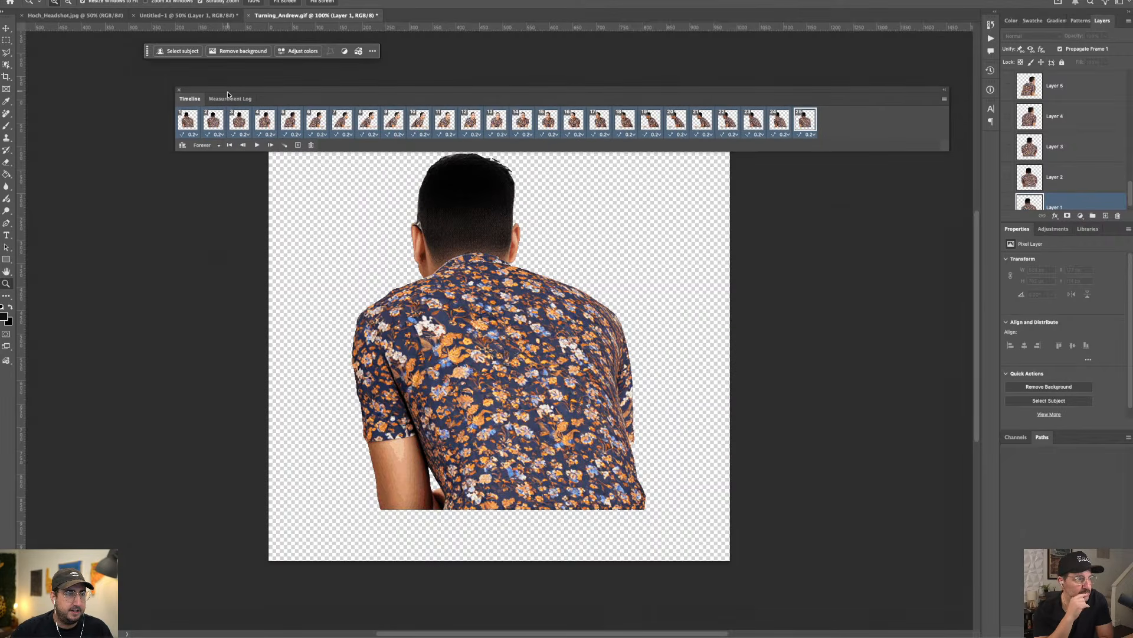
pyautogui.click(255, 146)
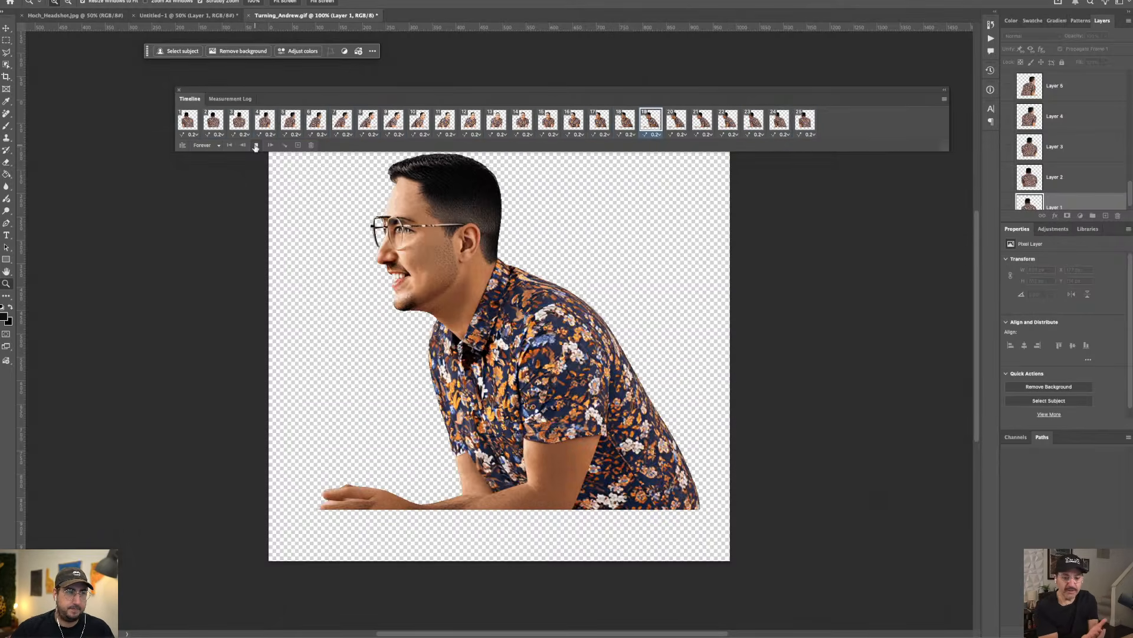
# - Stop the animation playback and close the rotating-portrait GIF
pyautogui.click(256, 145)
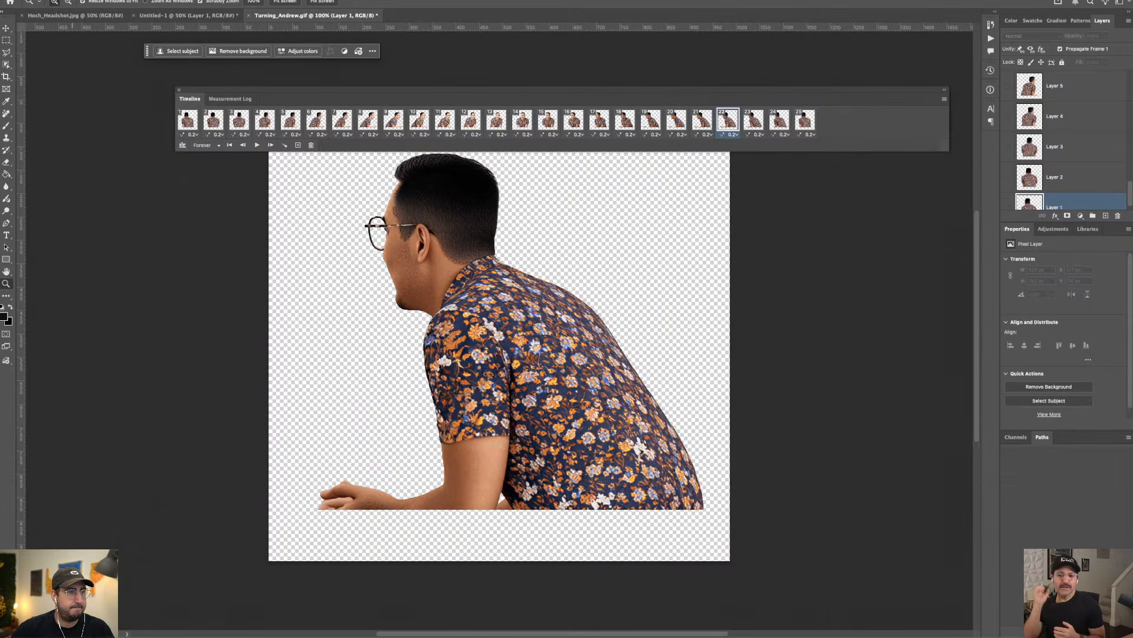
pyautogui.press('super+w')
pyautogui.click(791, 214)
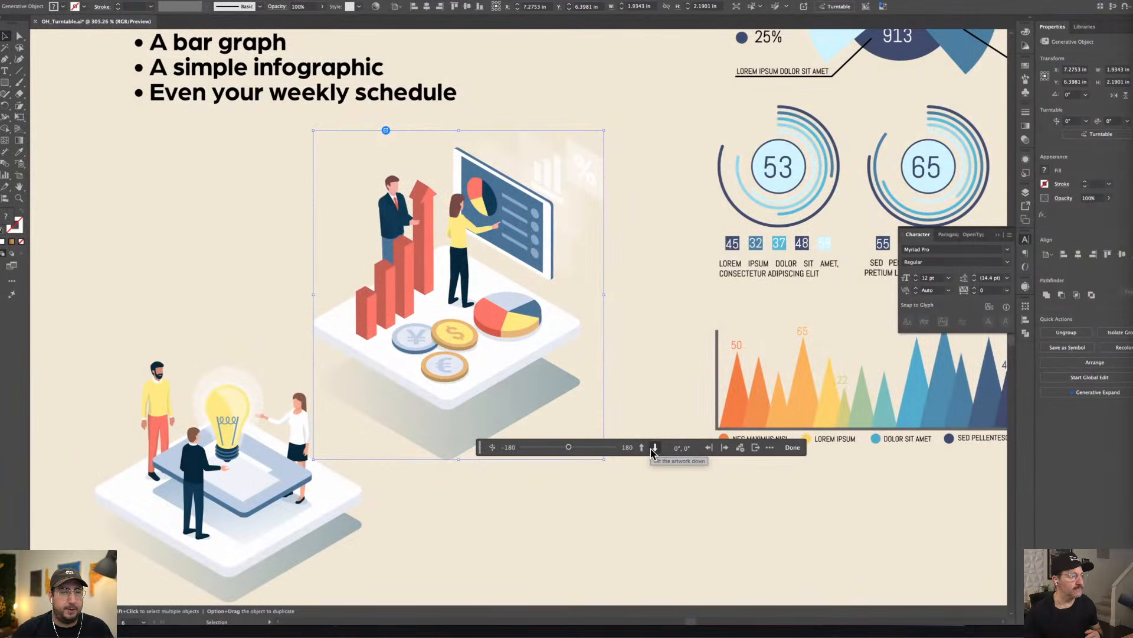
# - Move the Turntable controls below the isometric bar-and-pie-chart platform and set its view to 15° rotation with a 30° tilt
pyautogui.moveTo(482, 453); pyautogui.dragTo(470, 520)
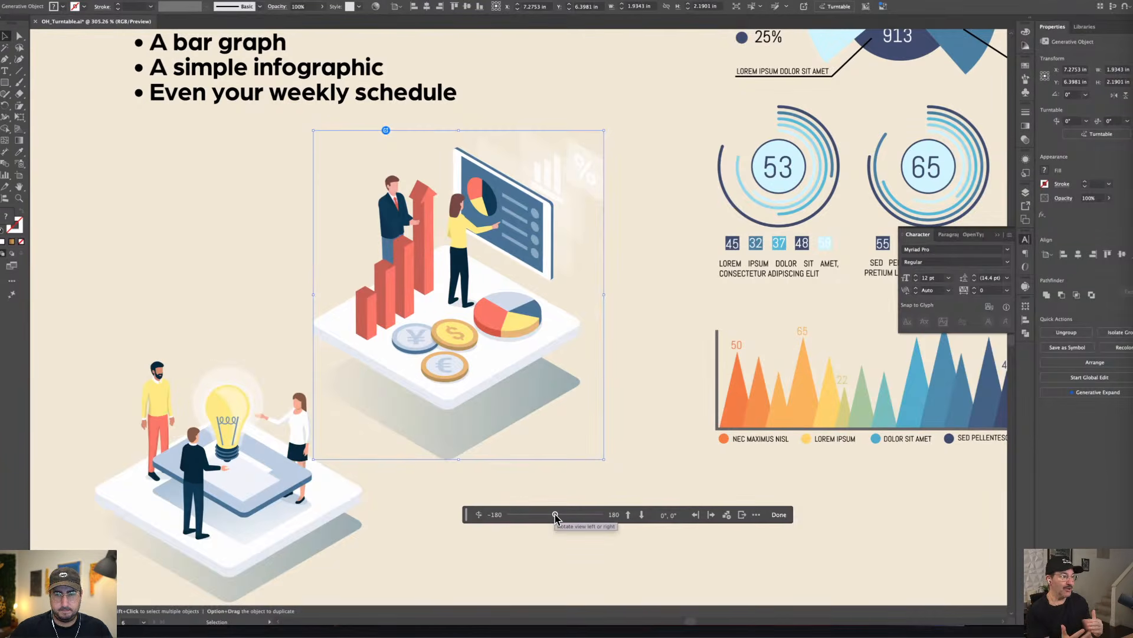
pyautogui.moveTo(555, 515)
pyautogui.mouseDown()
pyautogui.moveTo(611, 522)
pyautogui.moveTo(543, 519)
pyautogui.moveTo(601, 520)
pyautogui.moveTo(565, 521)
pyautogui.mouseUp()
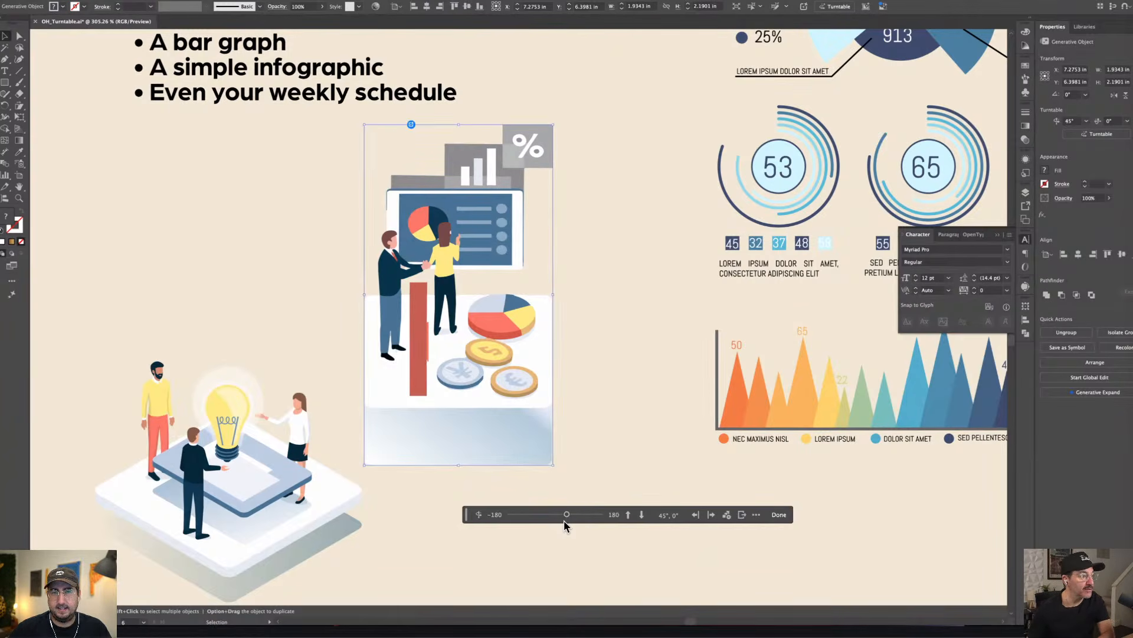
pyautogui.click(642, 514)
pyautogui.moveTo(575, 513)
pyautogui.mouseDown()
pyautogui.moveTo(535, 519)
pyautogui.moveTo(560, 519)
pyautogui.mouseUp()
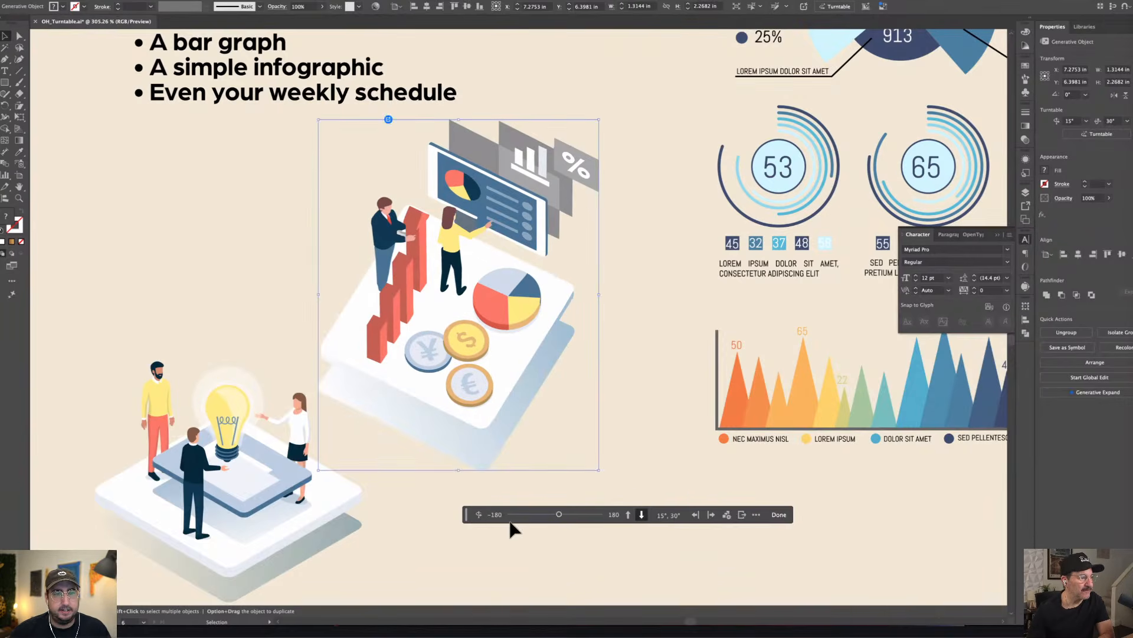
pyautogui.click(479, 516)
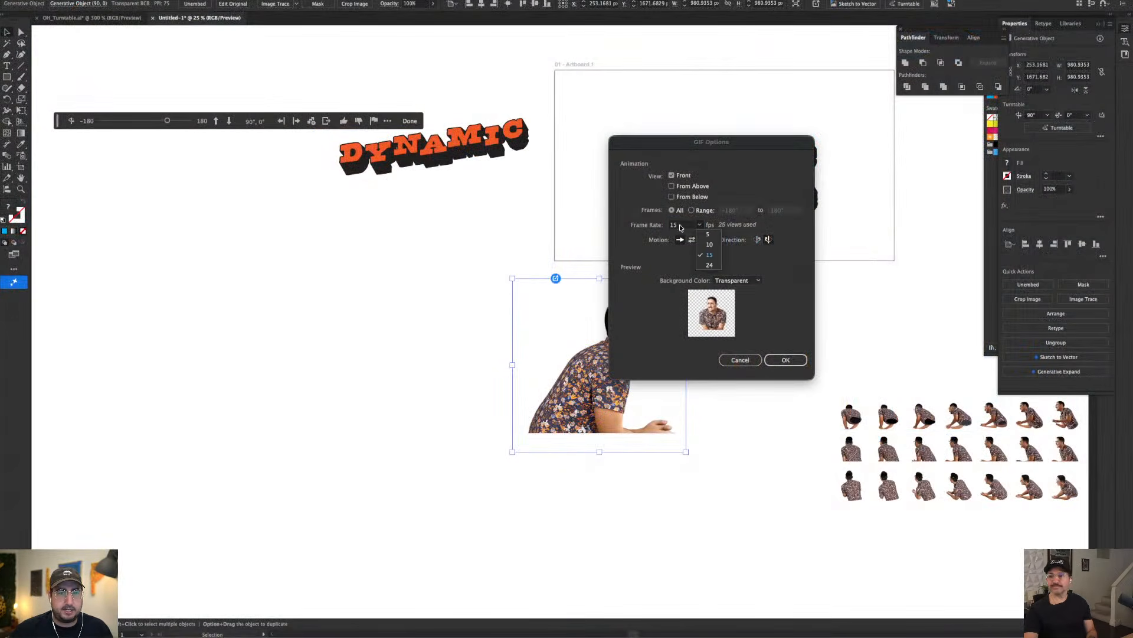
# - Preview the portrait's turntable GIF at frame rates of 5, 10 and 24 fps
pyautogui.click(700, 225)
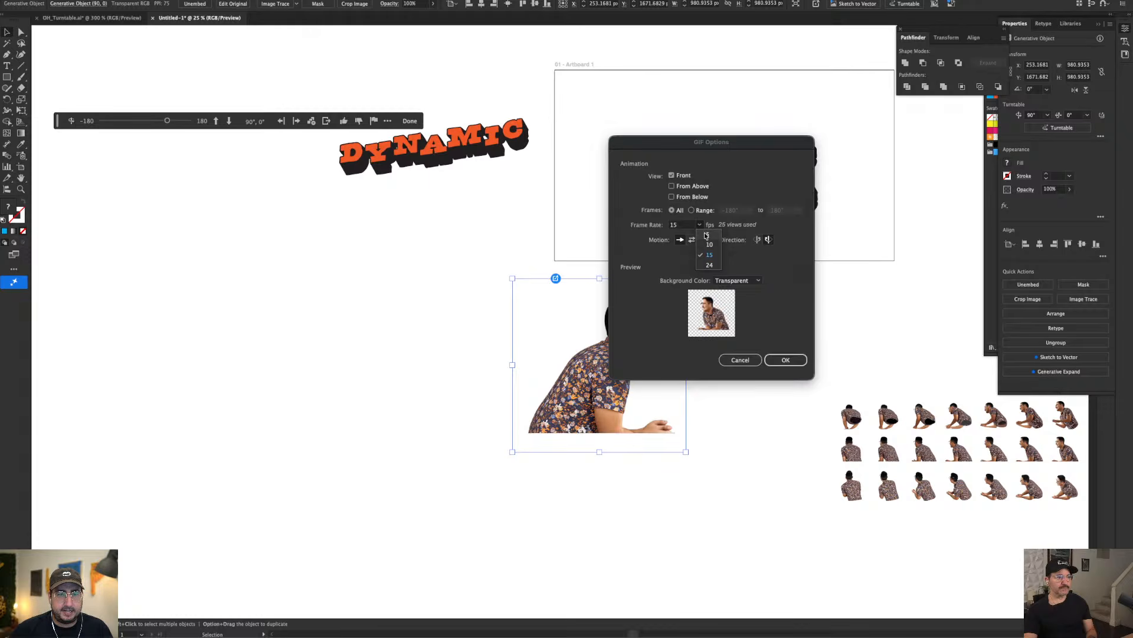
pyautogui.click(706, 234)
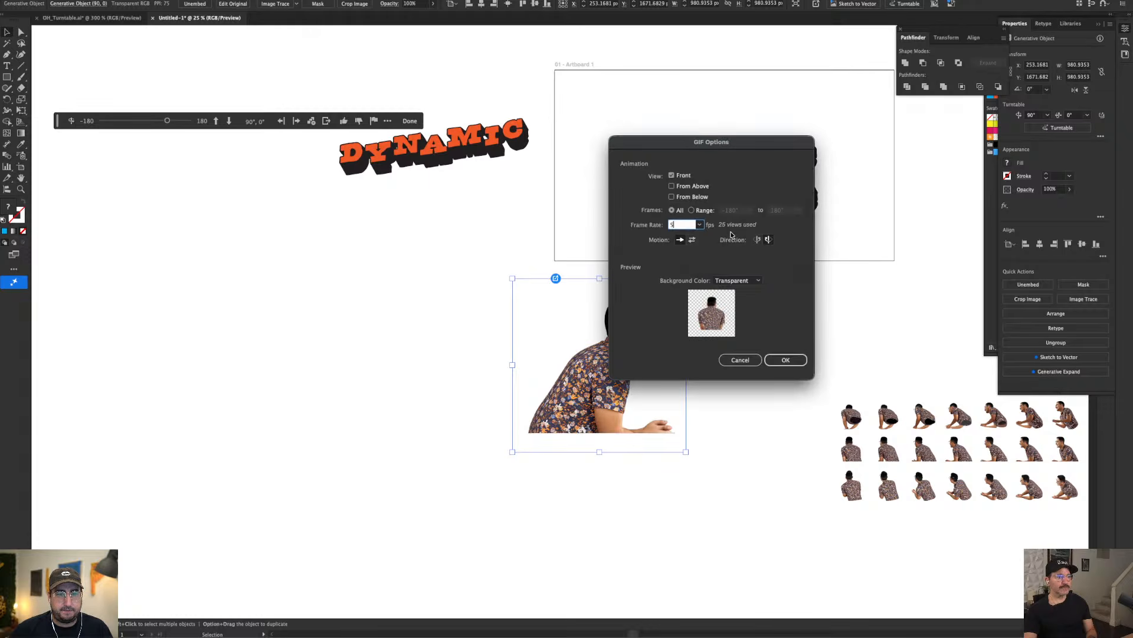
pyautogui.click(700, 224)
pyautogui.click(710, 245)
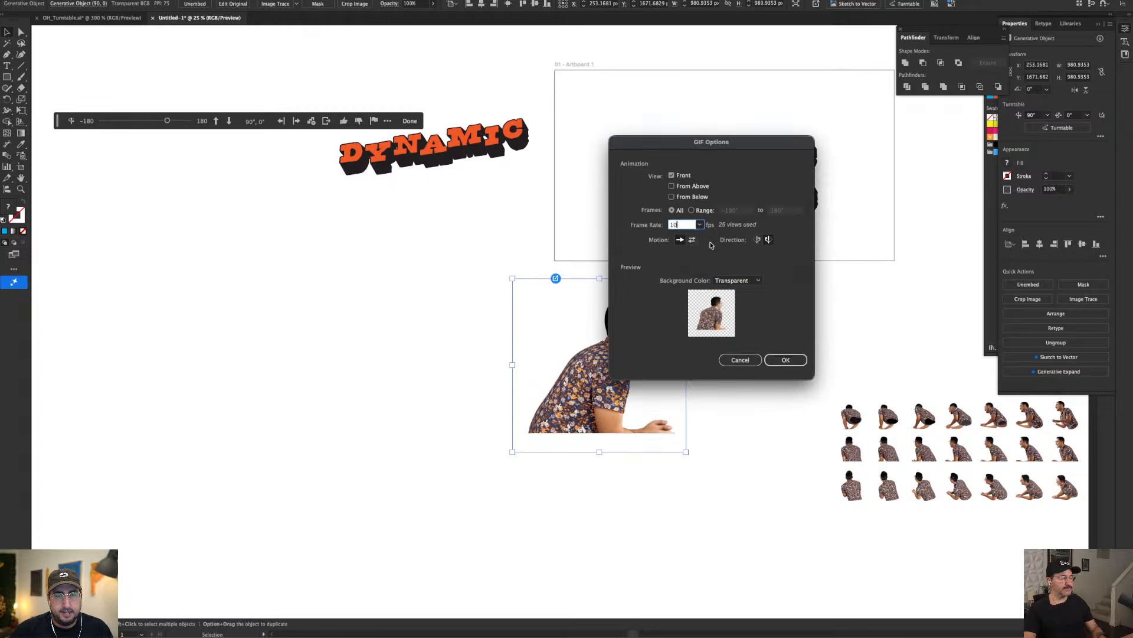
pyautogui.click(699, 224)
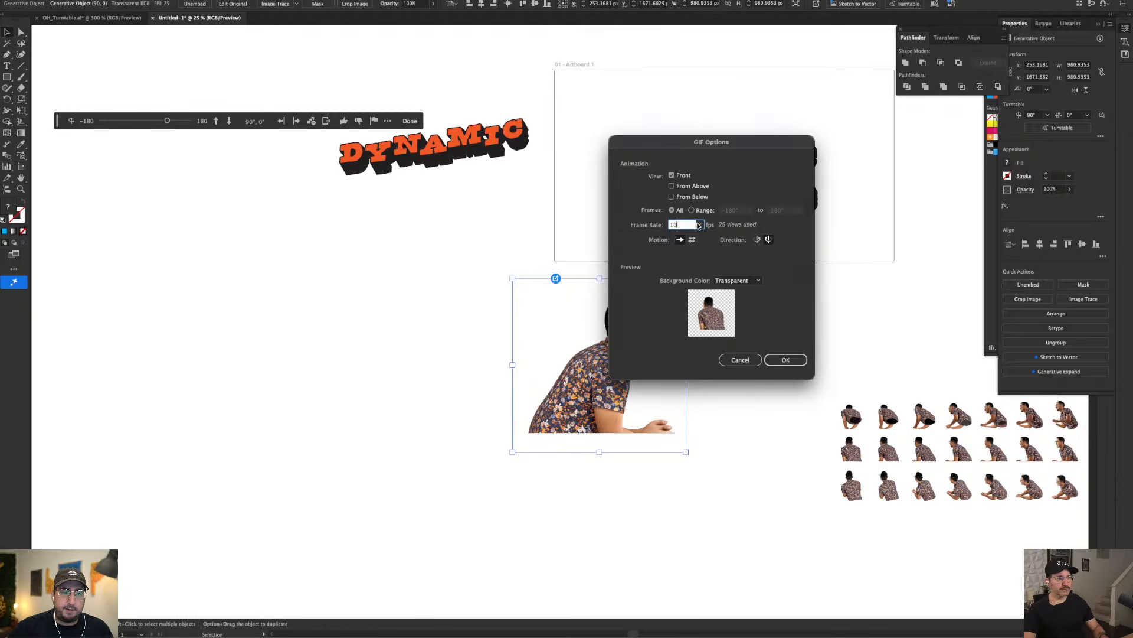
pyautogui.click(708, 264)
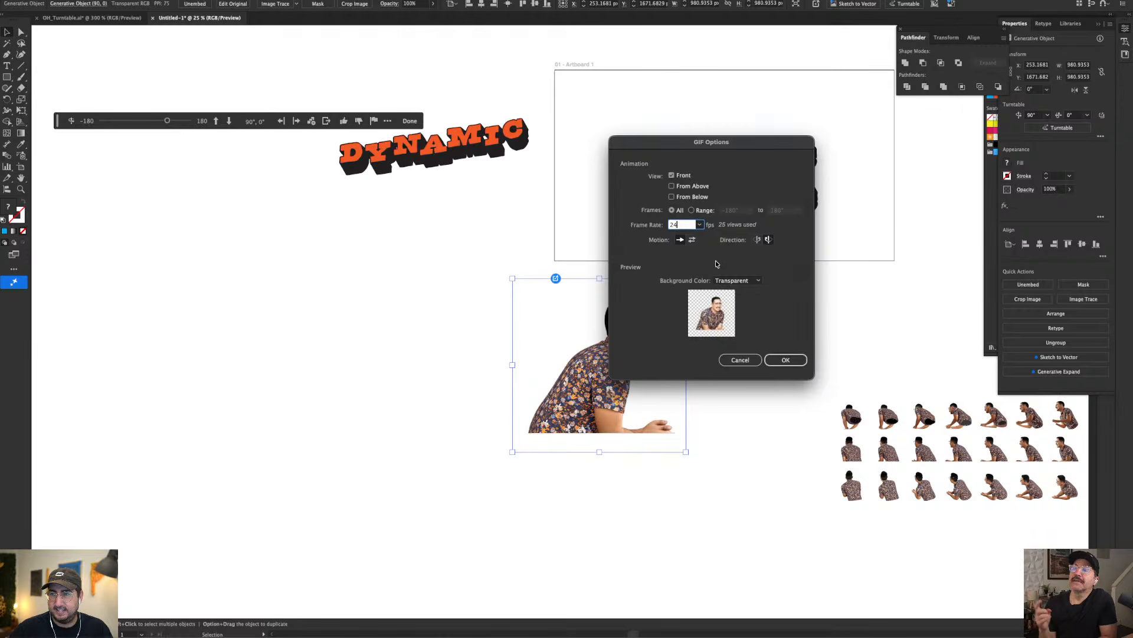
# - Preview the portrait GIF with back-and-forth motion, restore one-way motion, cancel the GIF options, and deselect the portrait
pyautogui.click(692, 240)
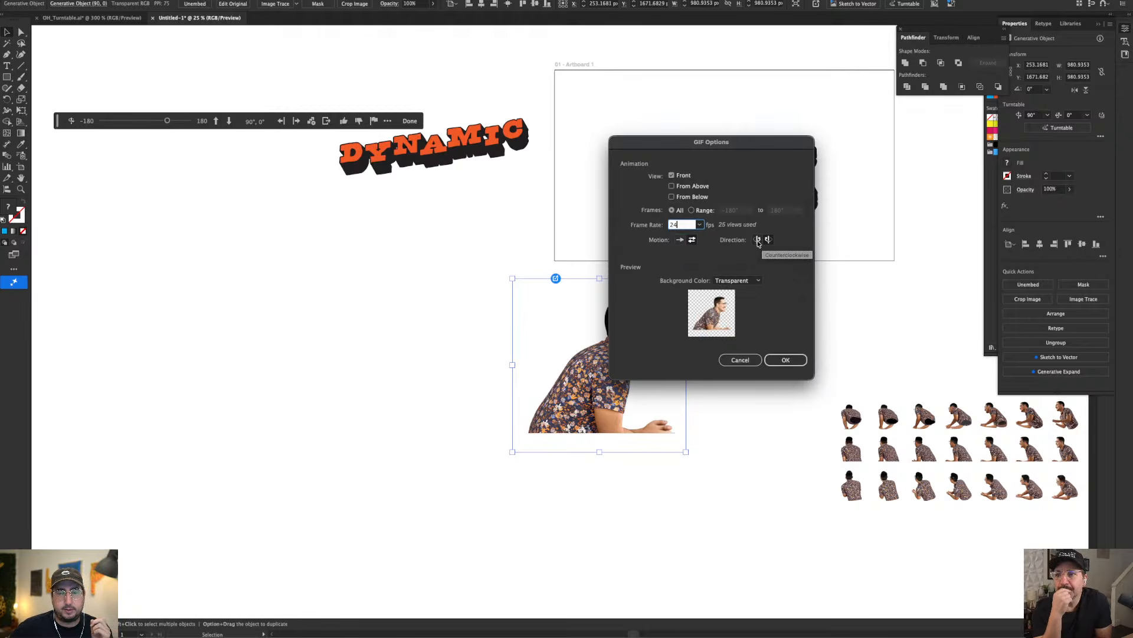
pyautogui.click(681, 240)
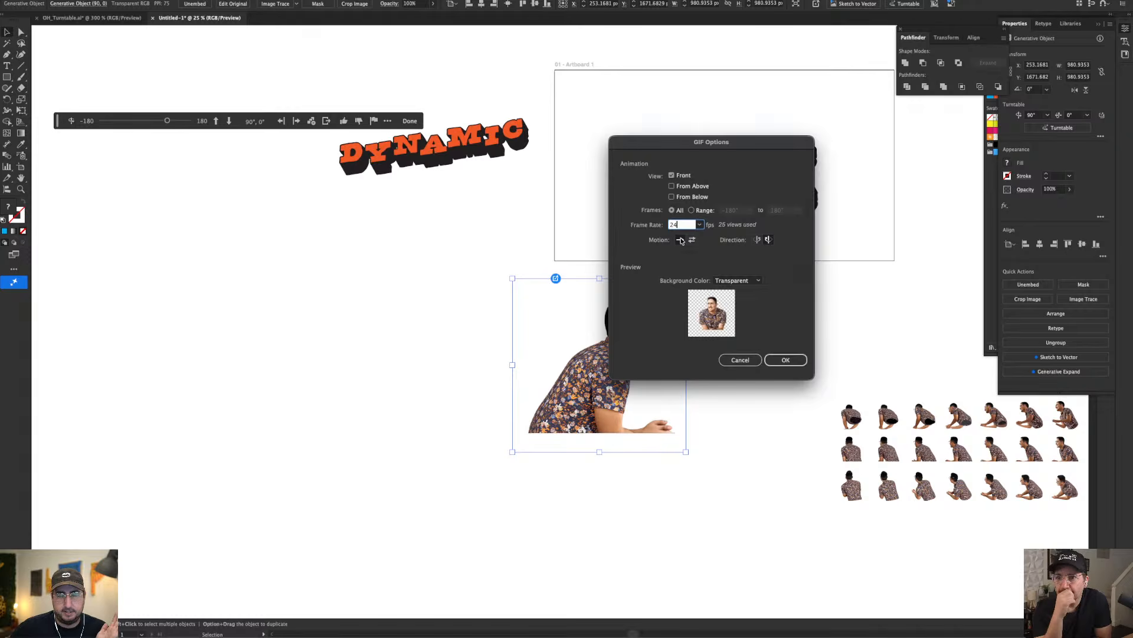
pyautogui.click(741, 359)
pyautogui.click(445, 337)
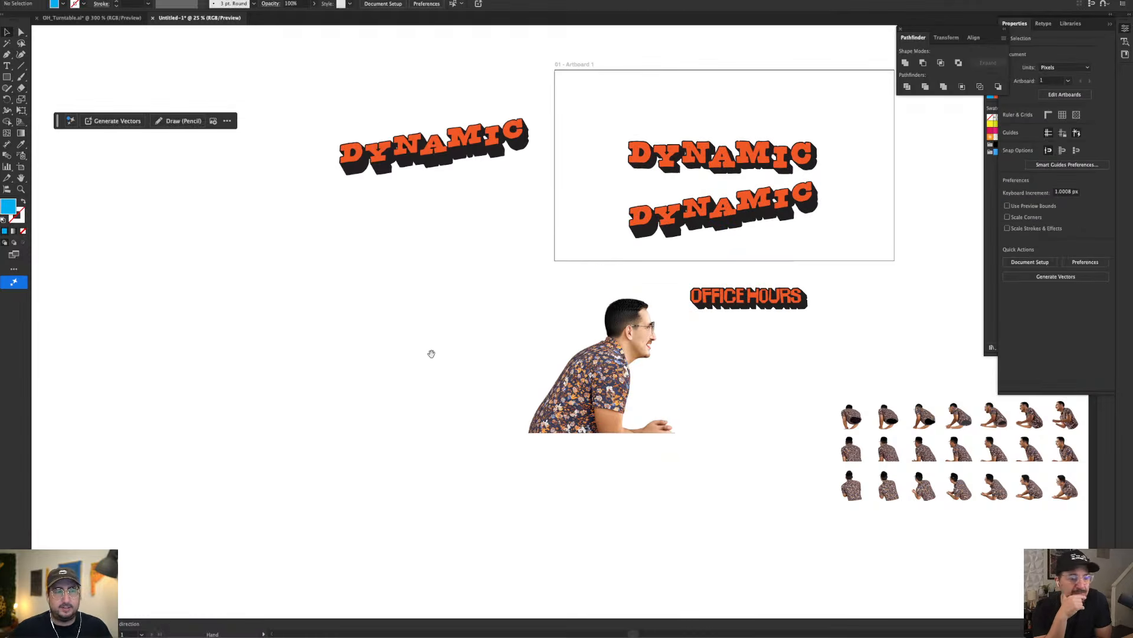
pyautogui.moveTo(431, 353)
pyautogui.mouseDown()
pyautogui.moveTo(518, 316)
pyautogui.moveTo(423, 367)
pyautogui.mouseUp()
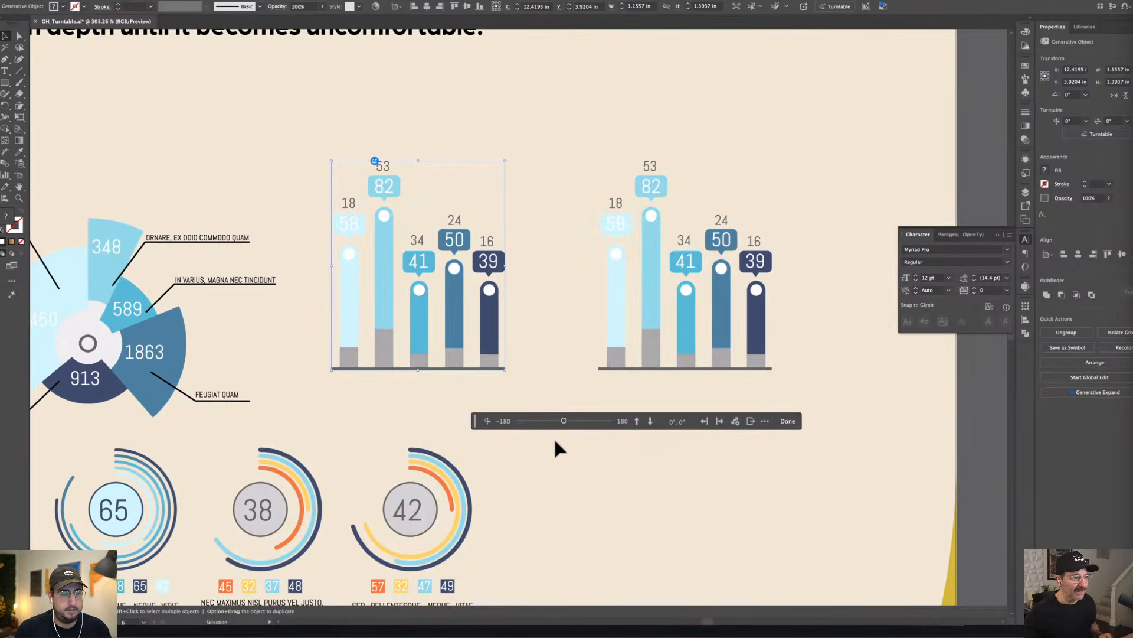
# - Rotate the first rounded bar chart to 30° with a 30° downward tilt in Turntable, and deselect it
pyautogui.moveTo(564, 421)
pyautogui.mouseDown()
pyautogui.moveTo(585, 422)
pyautogui.moveTo(575, 423)
pyautogui.mouseUp()
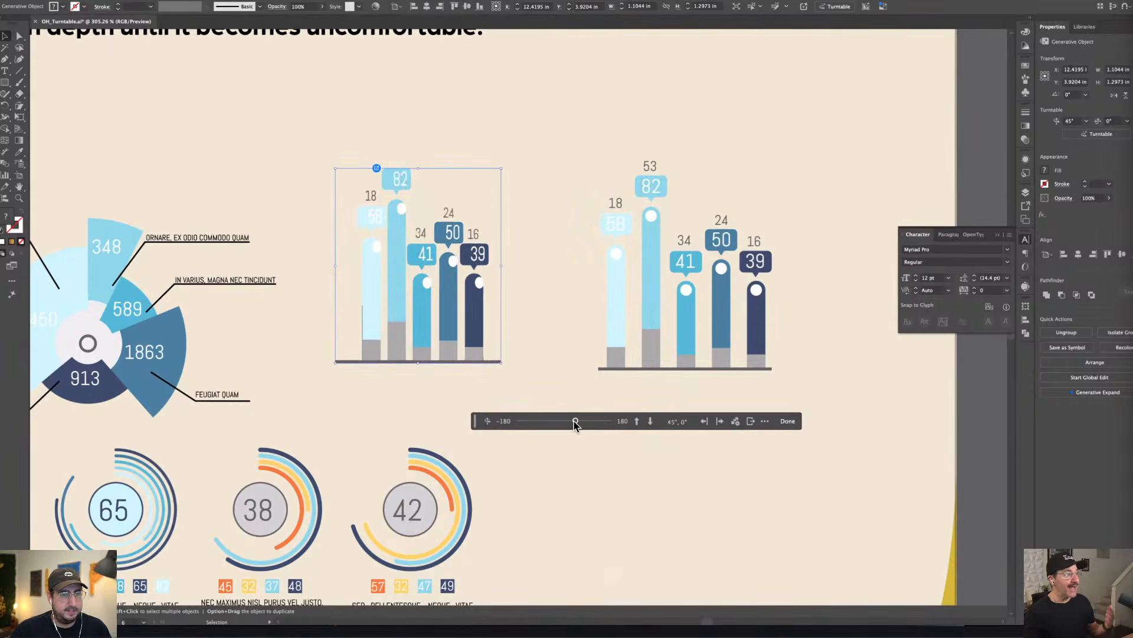
pyautogui.click(650, 421)
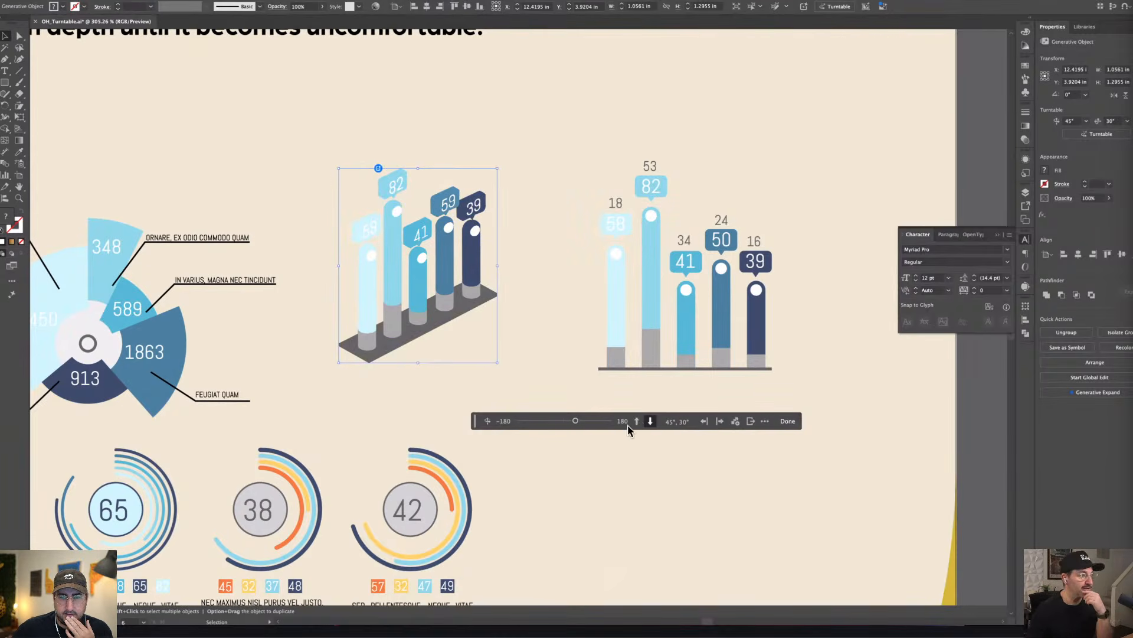
pyautogui.moveTo(577, 423)
pyautogui.mouseDown()
pyautogui.moveTo(596, 425)
pyautogui.moveTo(570, 427)
pyautogui.mouseUp()
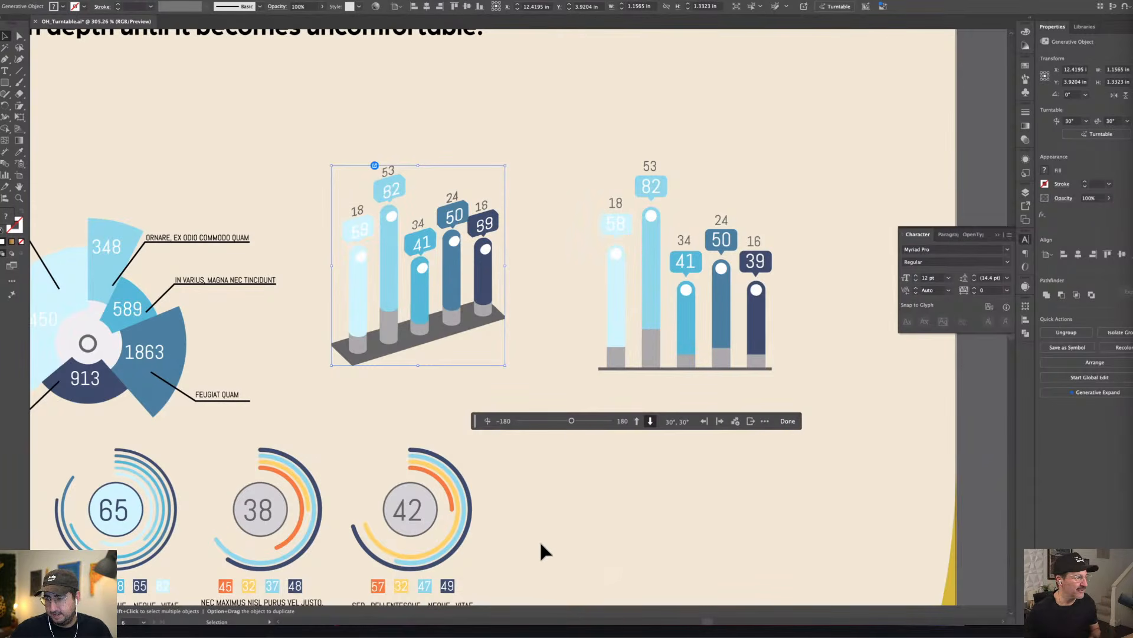
pyautogui.click(582, 530)
# - Select the cartoon orange character on Artboard 5 and generate its Turntable views
pyautogui.press('super+minus')
pyautogui.press('super+minus')
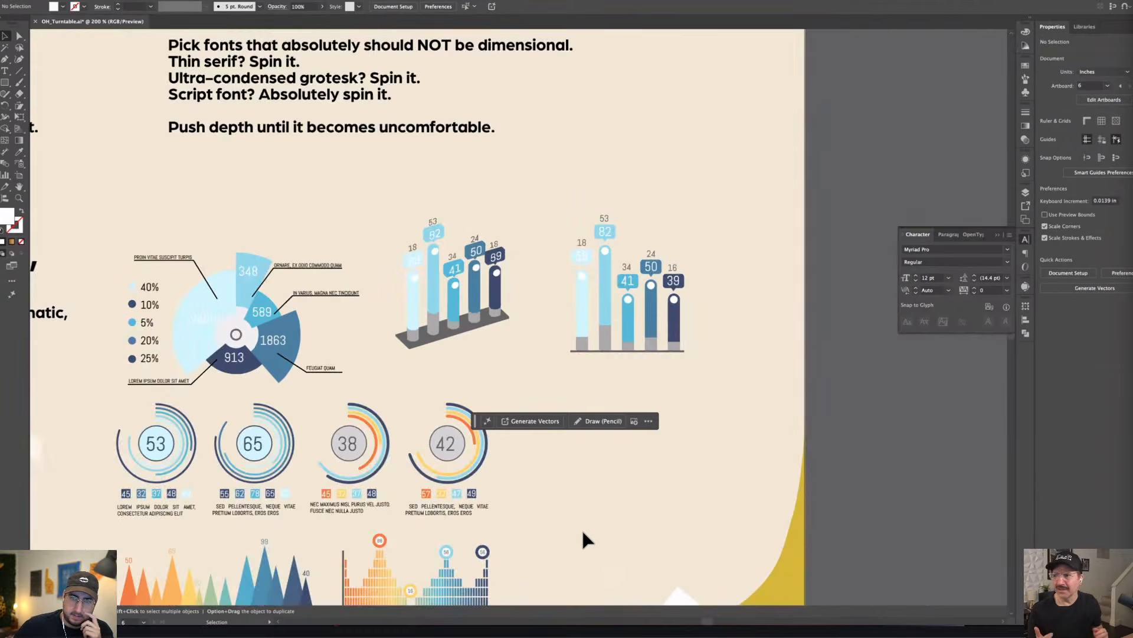
pyautogui.press('super+minus')
pyautogui.press('super+minus')
pyautogui.press('super+minus')
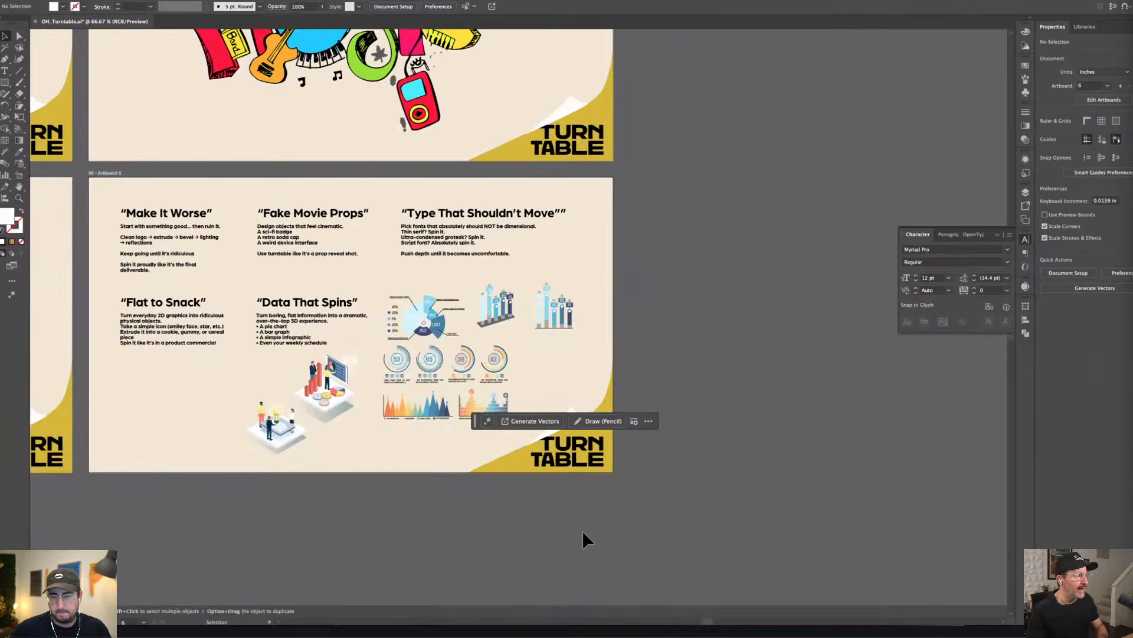
pyautogui.hscroll(-15, 401, 336)
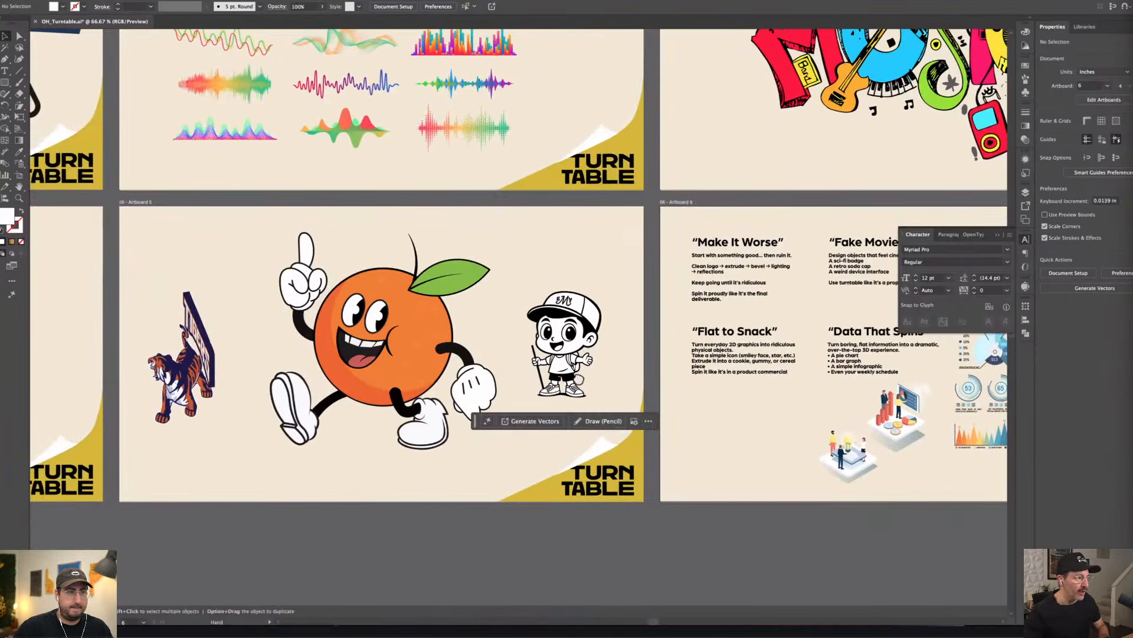
pyautogui.click(477, 360)
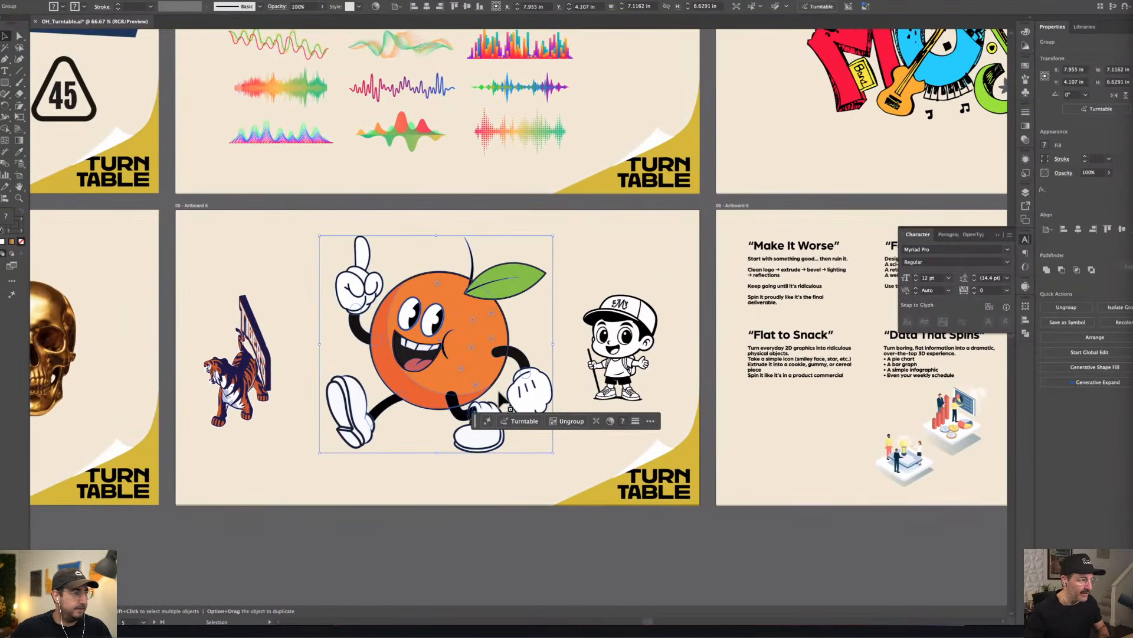
pyautogui.click(523, 421)
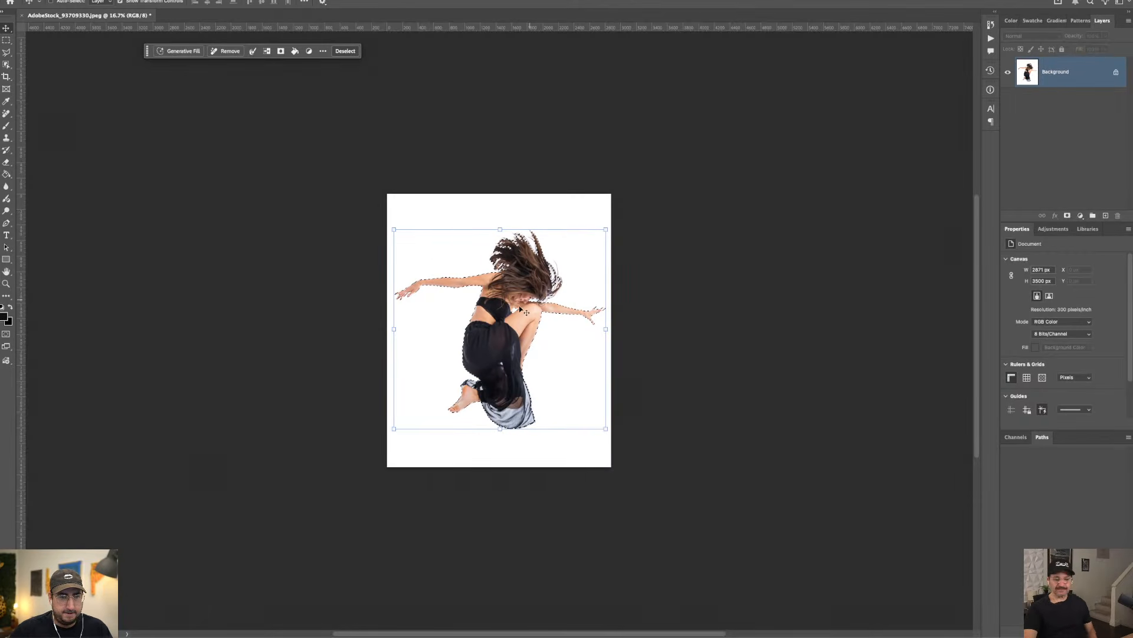
# - Switch from Photoshop to Illustrator, paste the selected jumping-dancer cutout, and place it in the empty area beside the portrait
pyautogui.scroll(2, 505, 338)
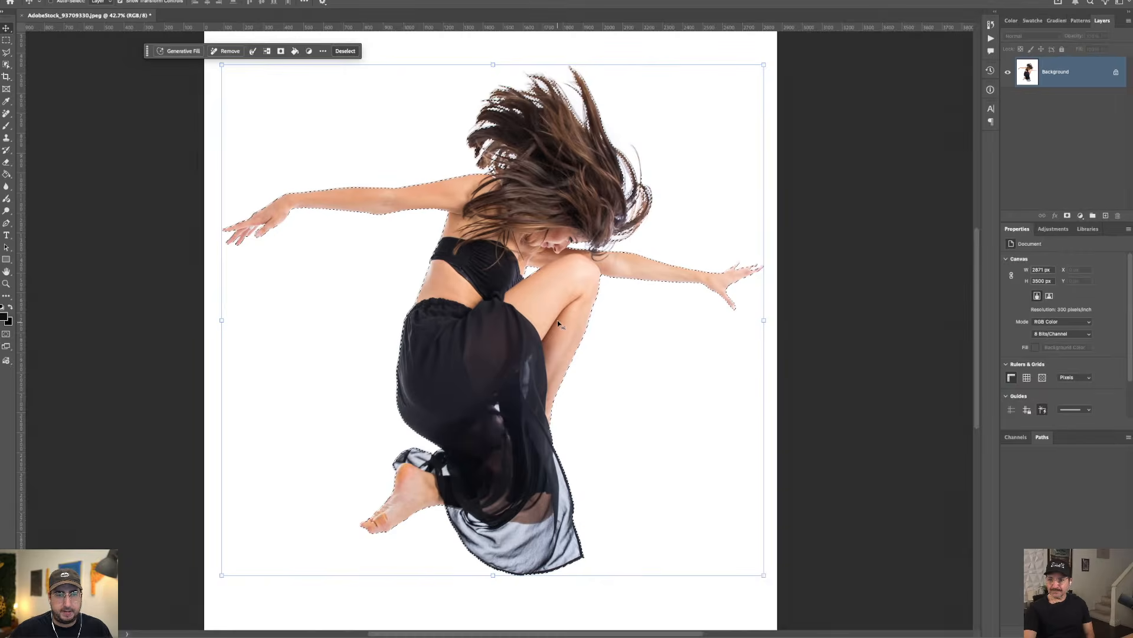
pyautogui.press('super+Tab')
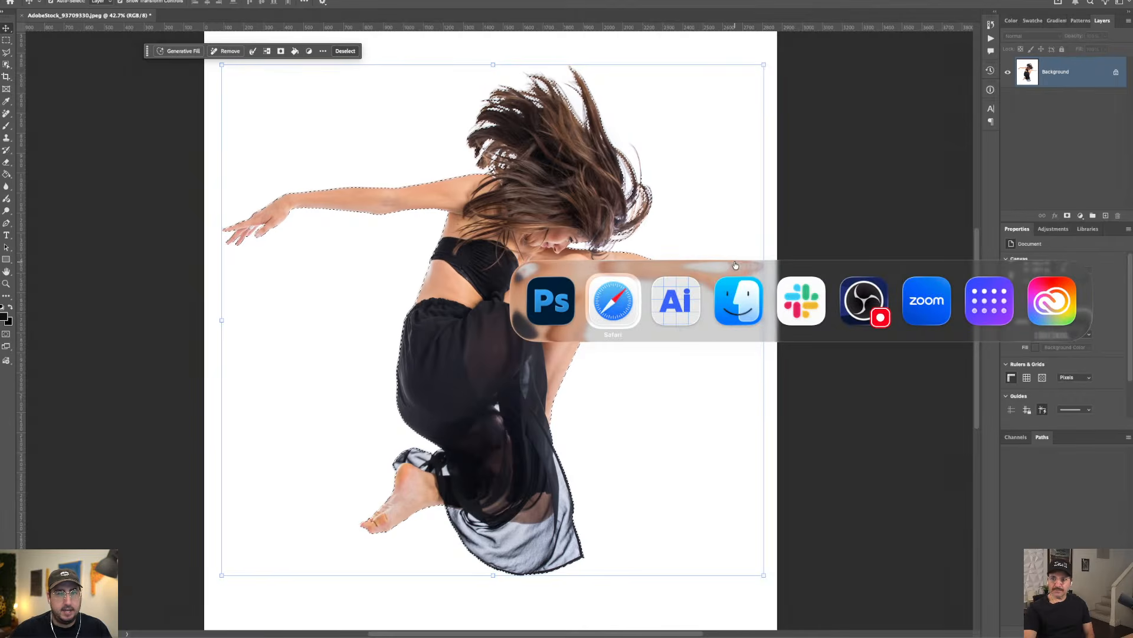
pyautogui.click(664, 302)
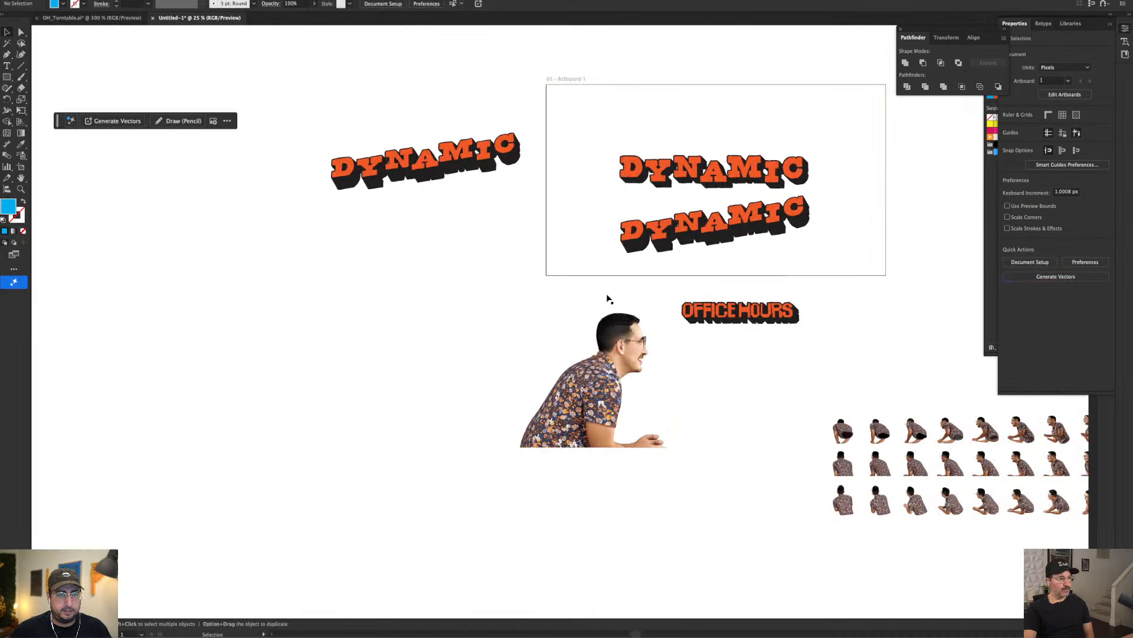
pyautogui.click(524, 317)
pyautogui.press('super+v')
pyautogui.moveTo(551, 313); pyautogui.dragTo(527, 364)
# - Try to generate Turntable views of the pasted dancer cutout
pyautogui.scroll(5, 348, 359)
pyautogui.scroll(2, 349, 359)
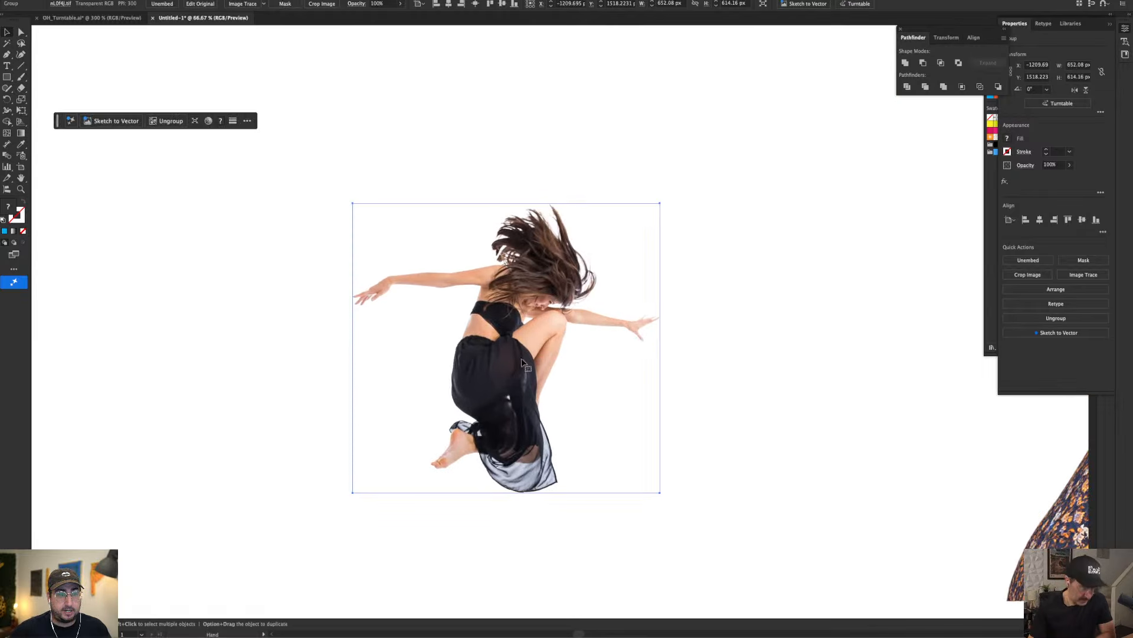
pyautogui.click(1054, 107)
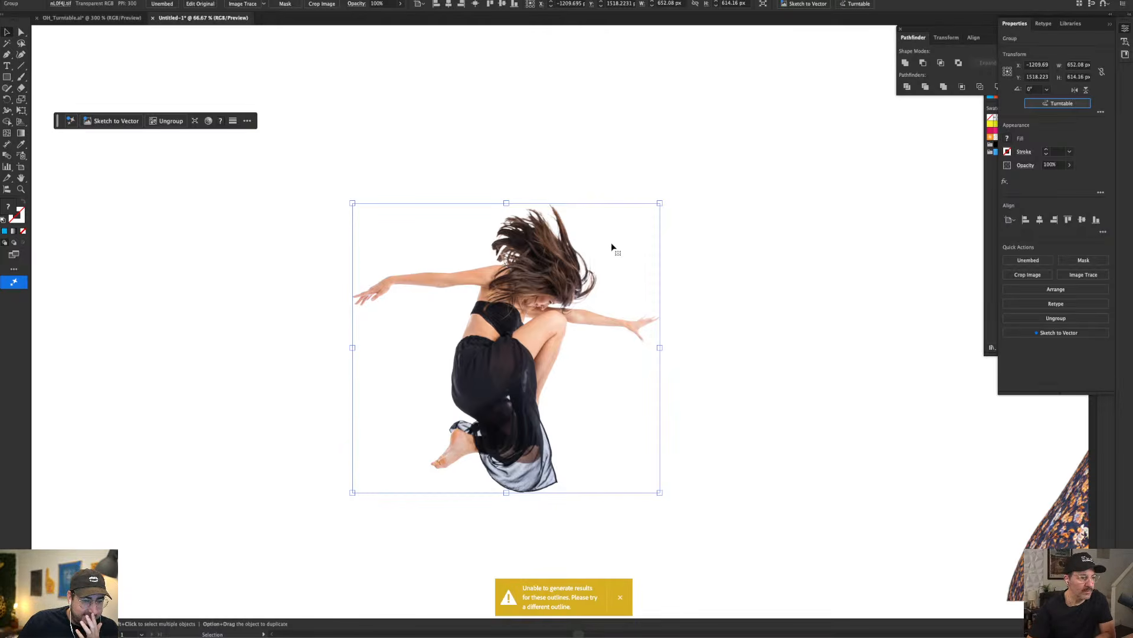
pyautogui.click(1084, 103)
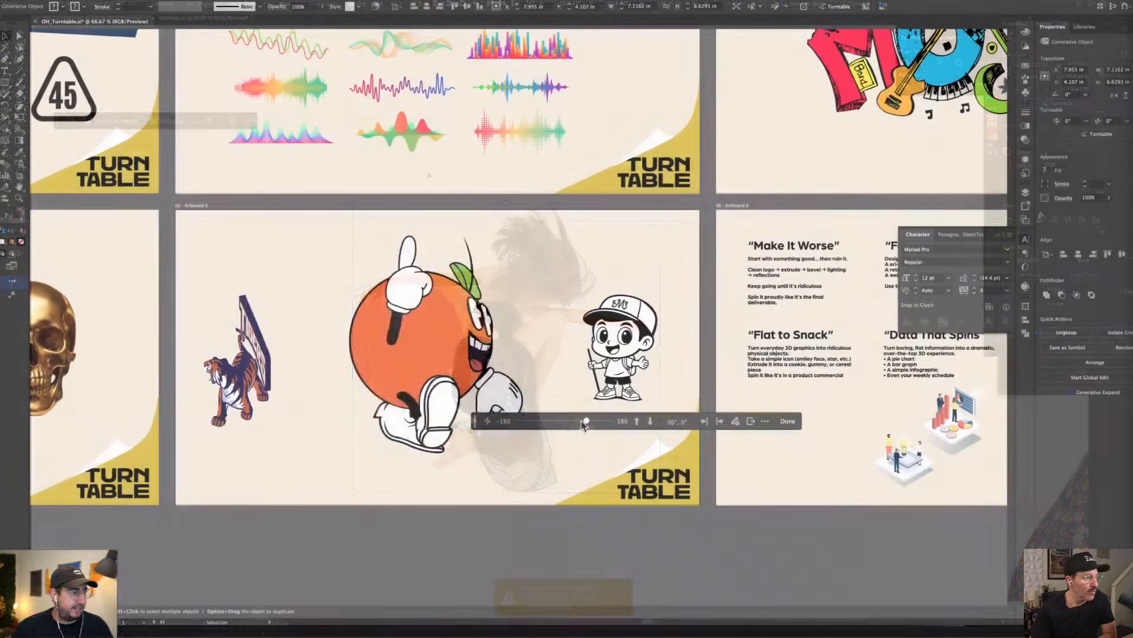
# - Rotate the orange character to −45° in Turntable and move the controls below the artwork
pyautogui.moveTo(560, 423)
pyautogui.mouseDown()
pyautogui.moveTo(546, 424)
pyautogui.moveTo(591, 423)
pyautogui.moveTo(553, 427)
pyautogui.mouseUp()
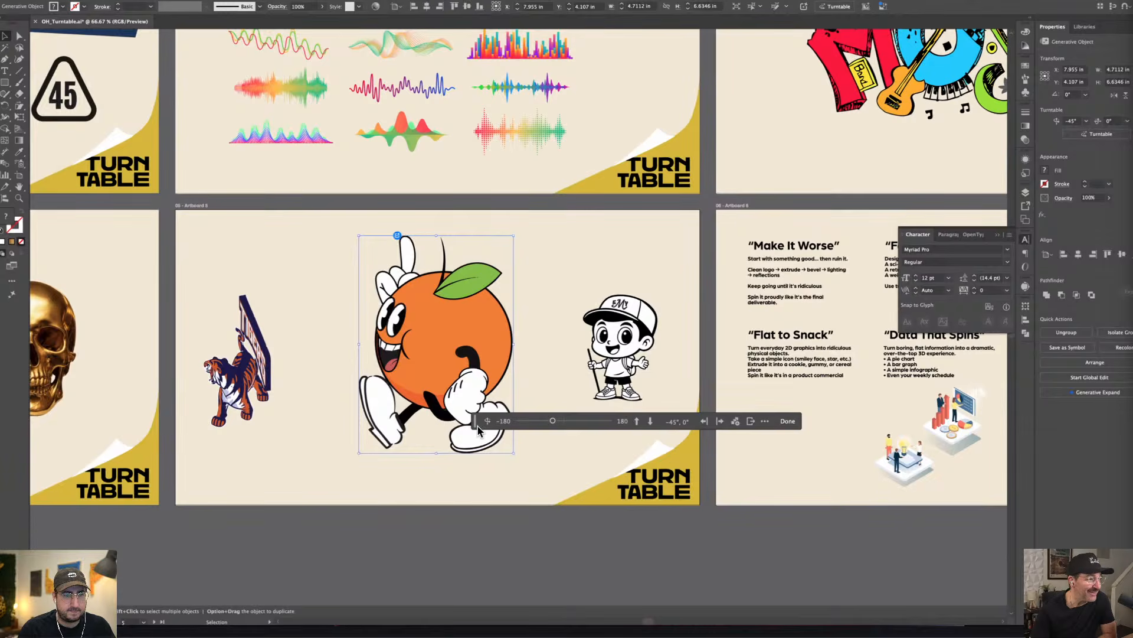
pyautogui.moveTo(478, 426); pyautogui.dragTo(461, 507)
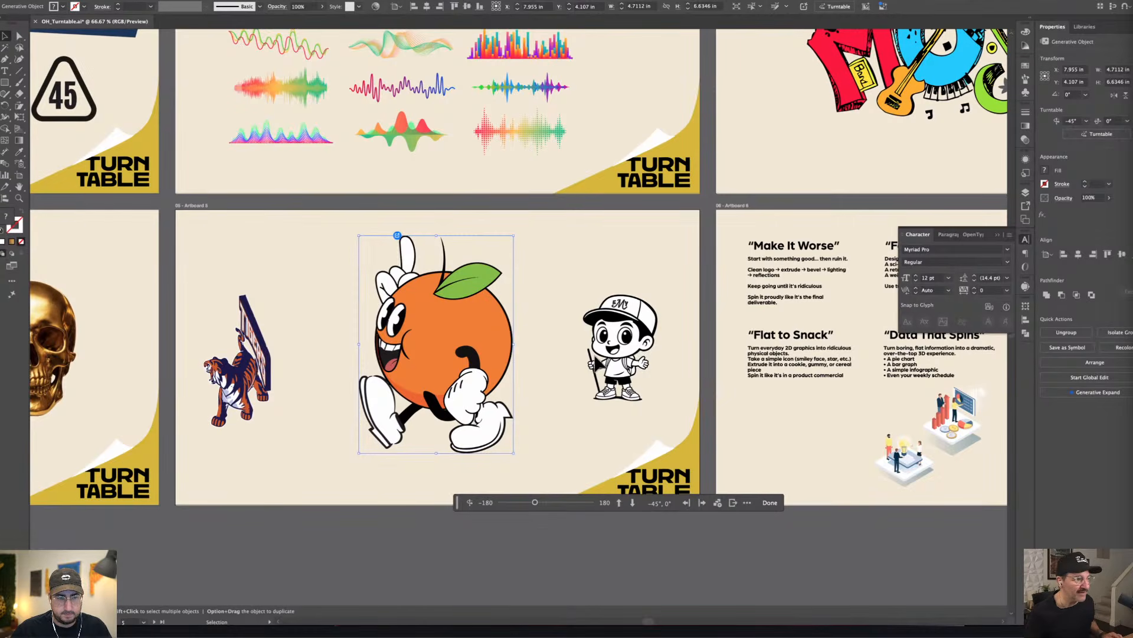
# - Generate Turntable views of the cartoon boy with the cap and backpack, and rotate him to −180° to show his back
pyautogui.click(599, 362)
pyautogui.press('a')
pyautogui.press('super+equal')
pyautogui.press('super+equal')
pyautogui.press('super+equal')
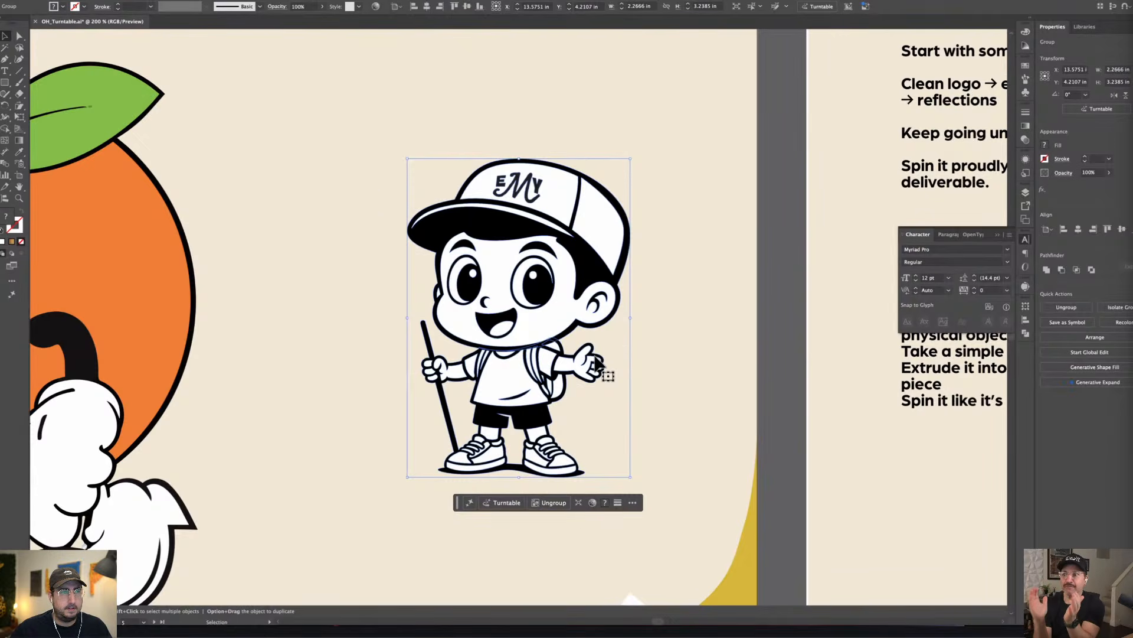
pyautogui.click(494, 503)
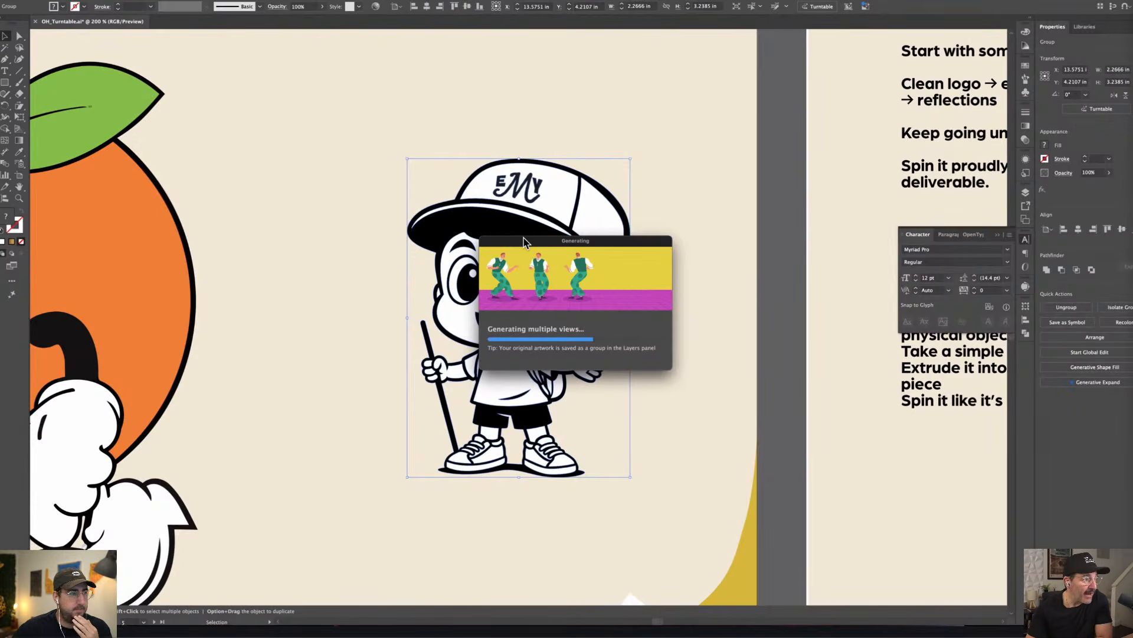
pyautogui.moveTo(523, 242); pyautogui.dragTo(713, 260)
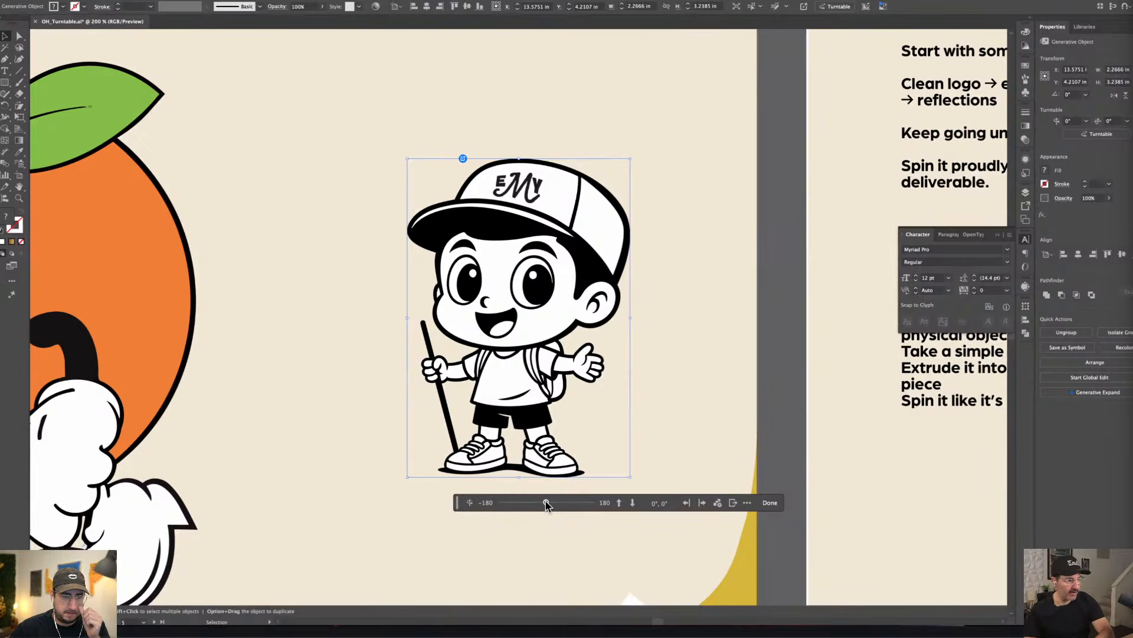
pyautogui.moveTo(544, 502); pyautogui.dragTo(502, 511)
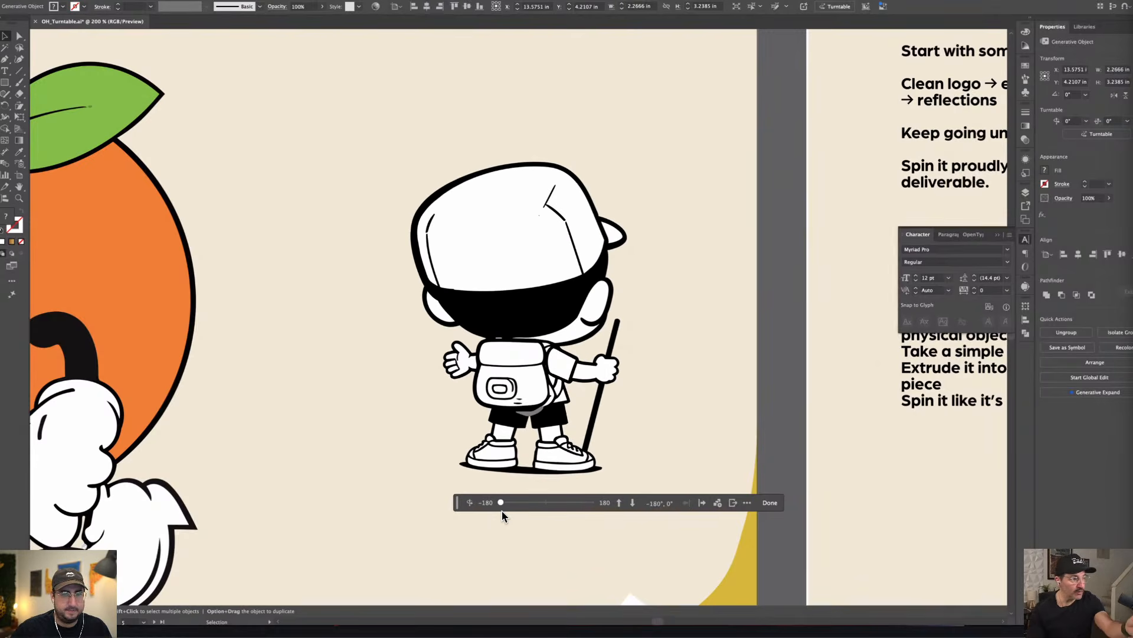
# - Rotate the cartoon boy to 45° in Turntable and check its vector paths in Outline view
pyautogui.moveTo(501, 511); pyautogui.dragTo(556, 504)
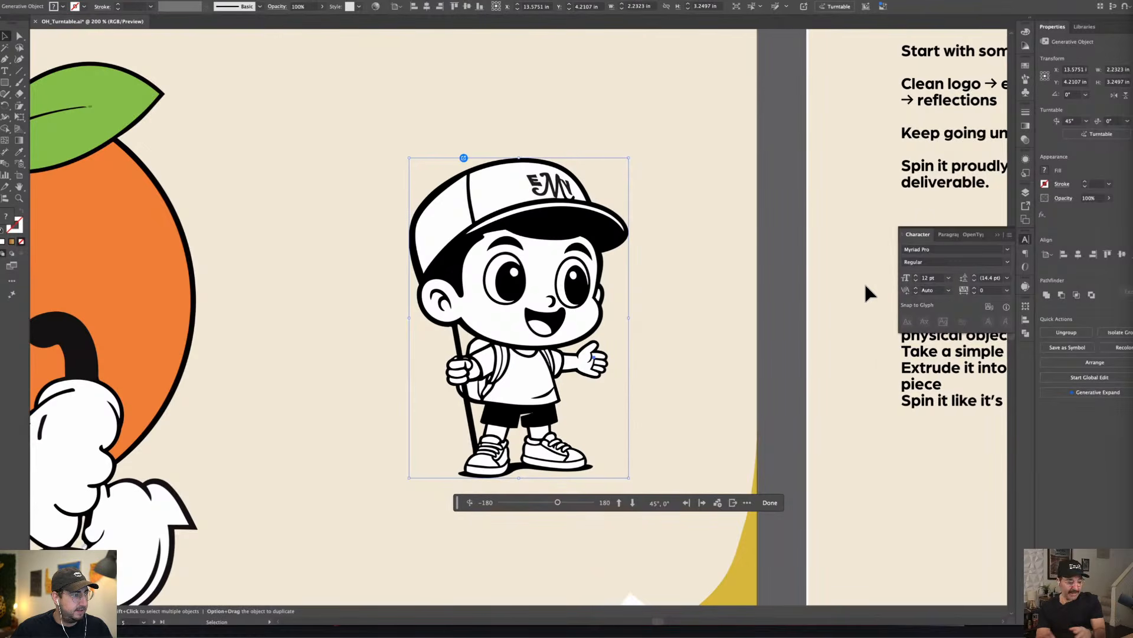
pyautogui.press('a')
pyautogui.press('super+y')
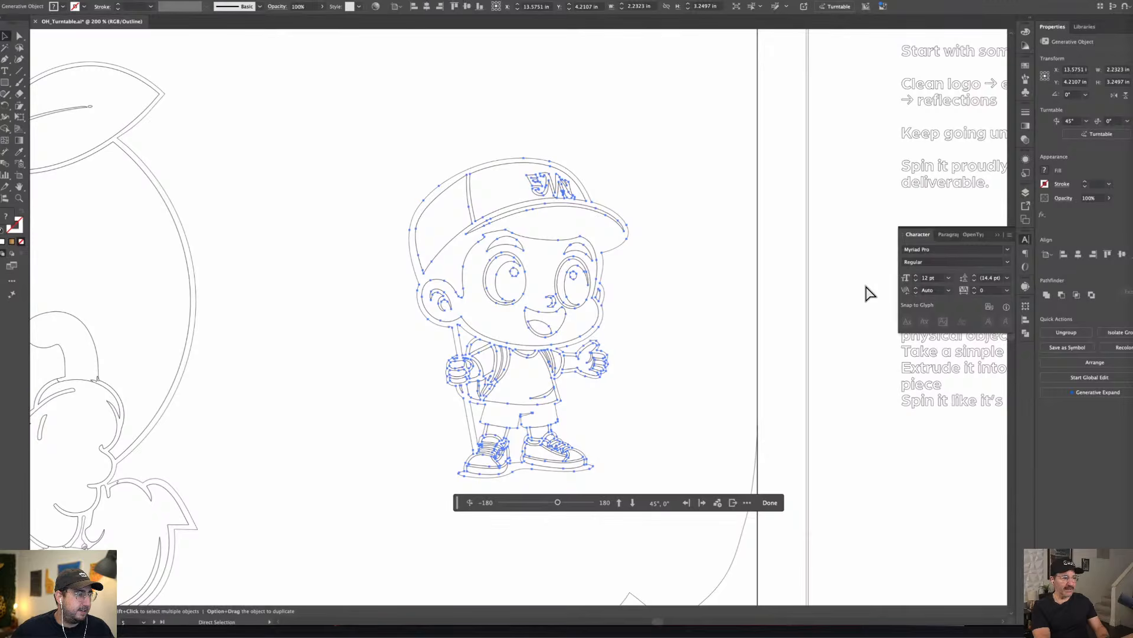
pyautogui.press('super+y')
pyautogui.press('v')
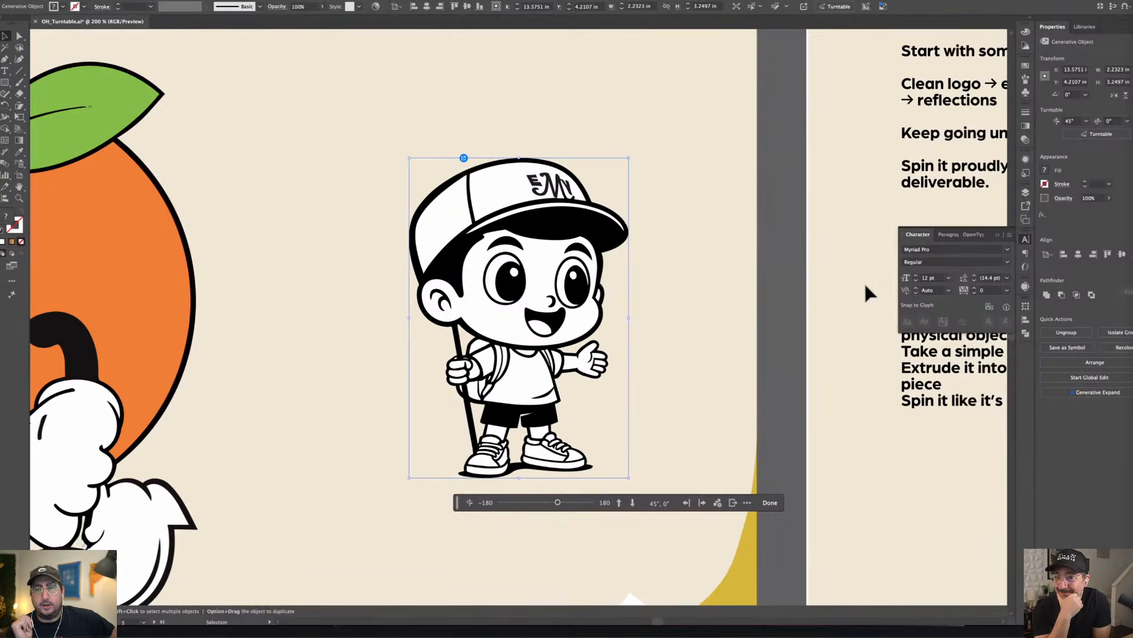
# - Switch to Photoshop and close the portrait photo without saving, returning to Illustrator to finish the boy's Turntable editing
pyautogui.click(876, 614)
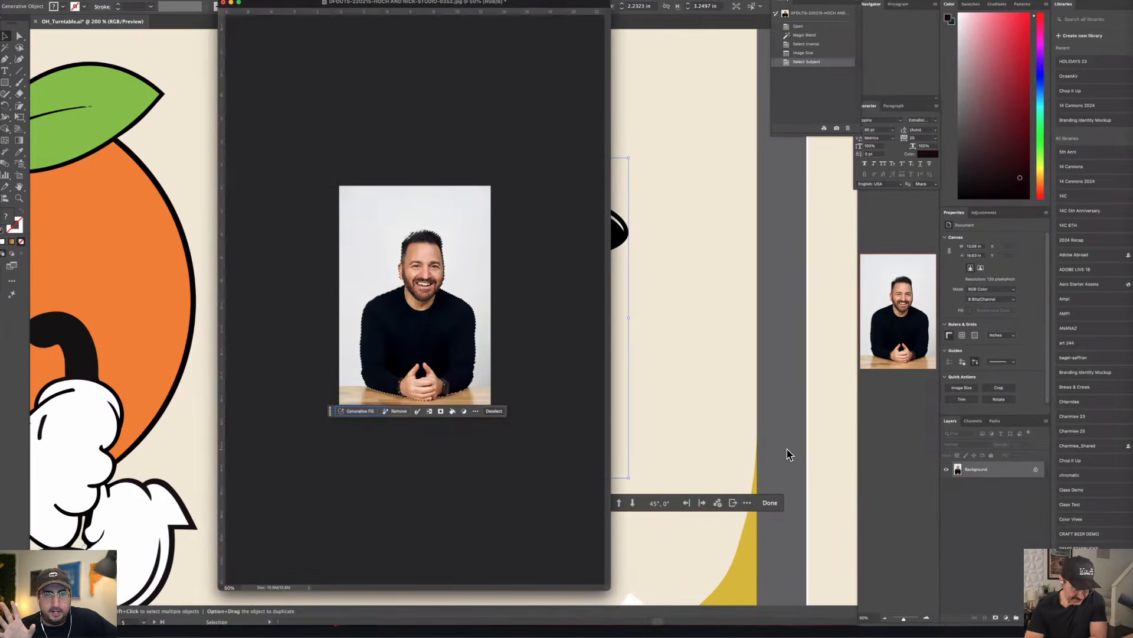
pyautogui.click(223, 3)
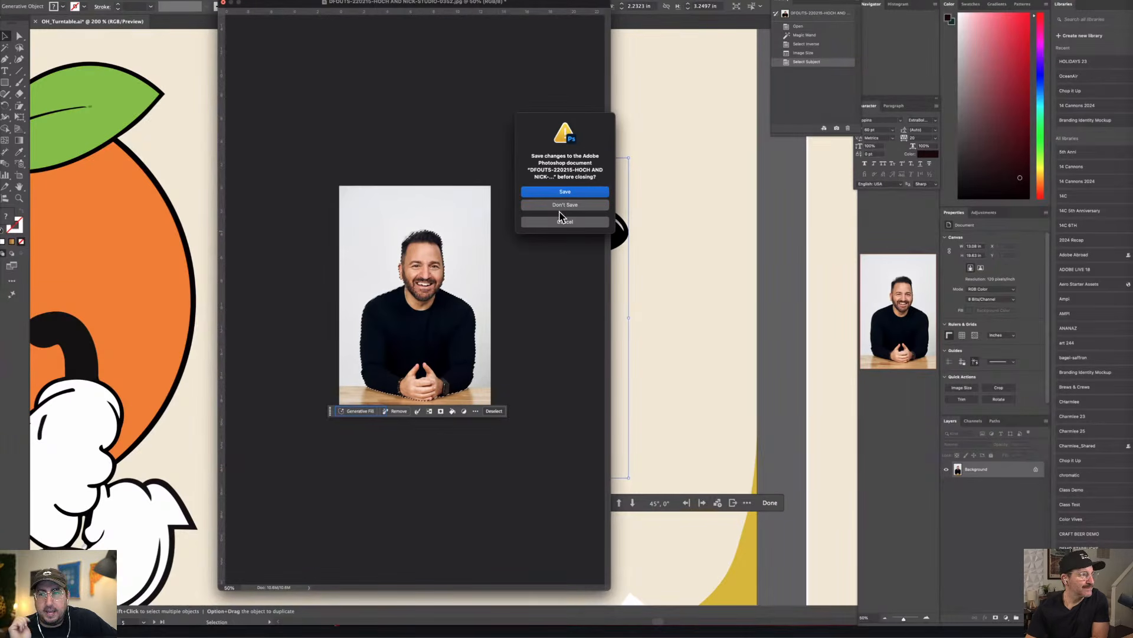
pyautogui.click(578, 208)
pyautogui.click(680, 237)
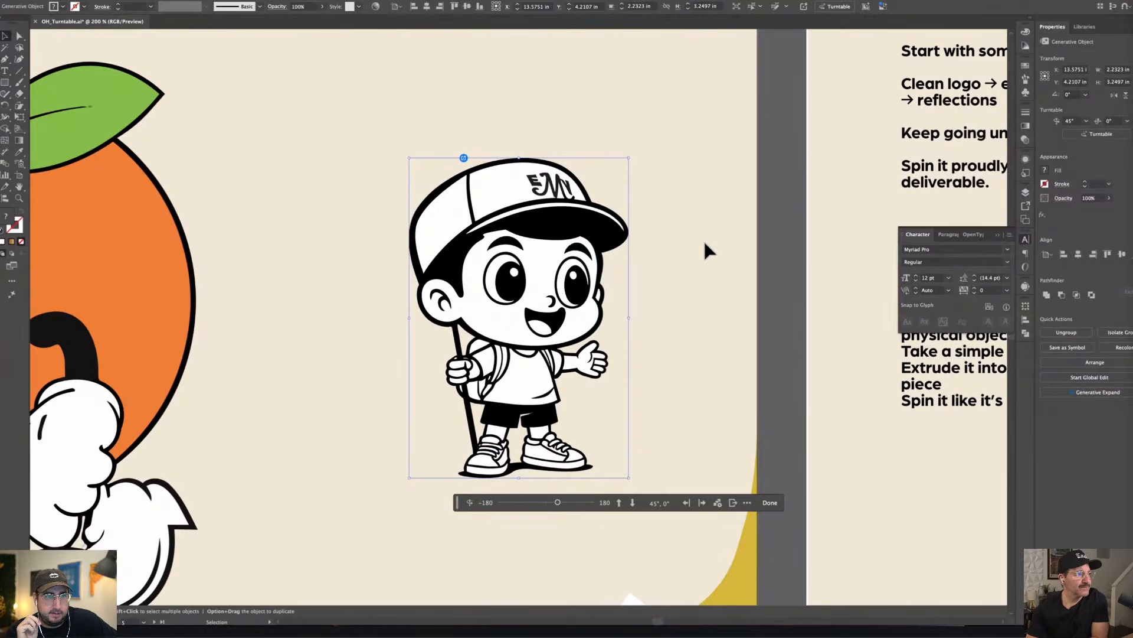
pyautogui.click(795, 250)
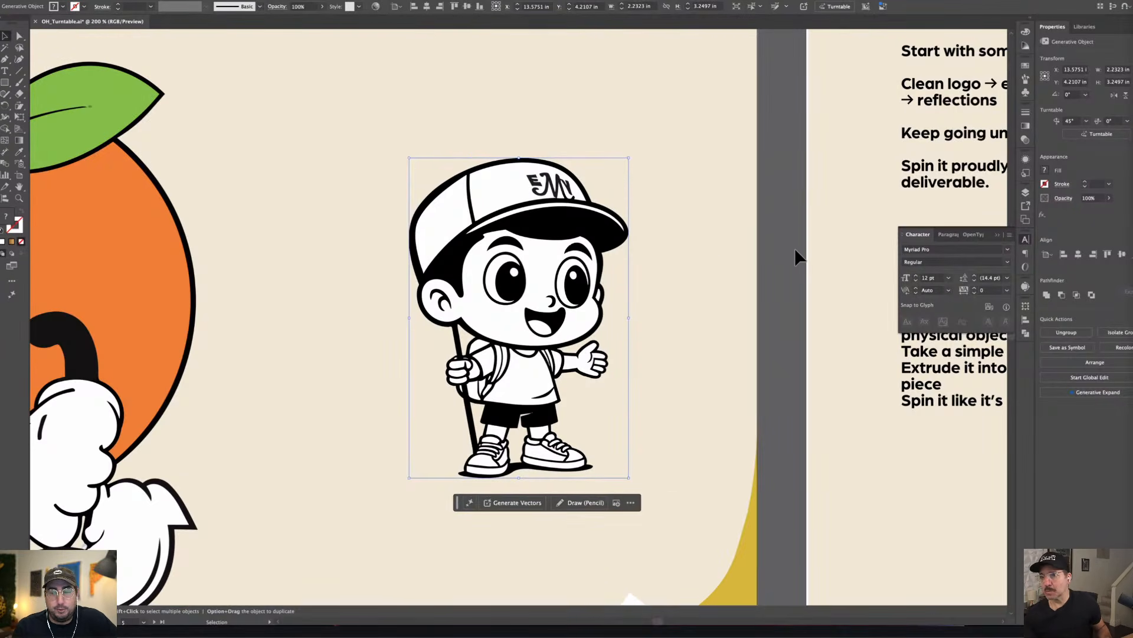
# - Move the orange character below the artboards and place two copies of the cartoon boy one above the other, near the tiger logo
pyautogui.press('super+minus')
pyautogui.press('super+minus')
pyautogui.press('super+minus')
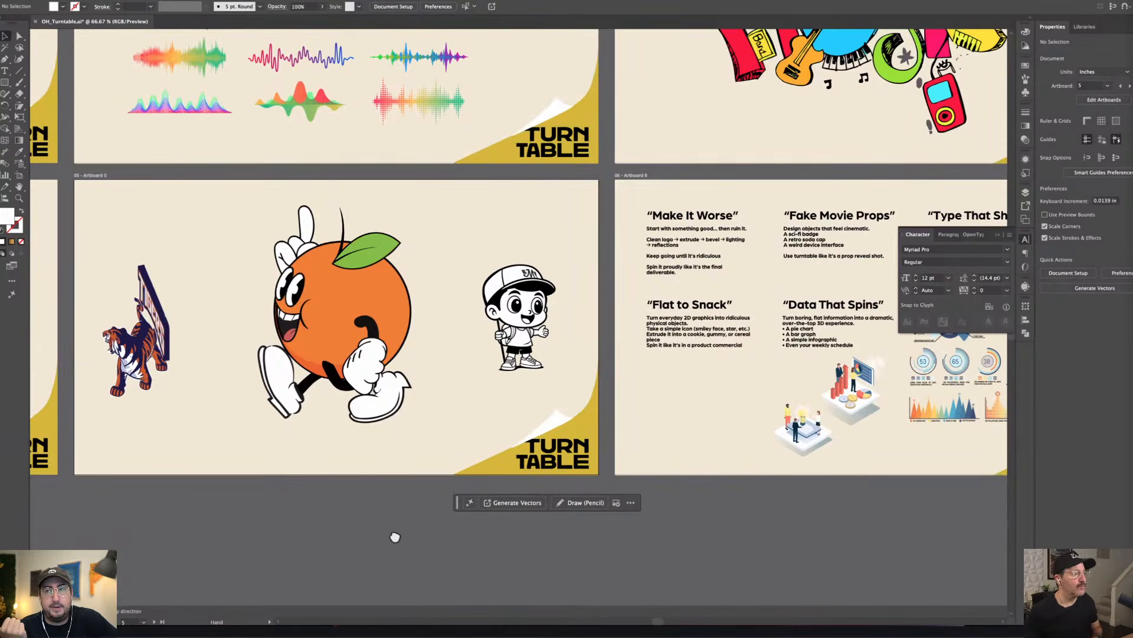
pyautogui.moveTo(392, 536); pyautogui.dragTo(537, 535)
pyautogui.moveTo(392, 298); pyautogui.dragTo(92, 563)
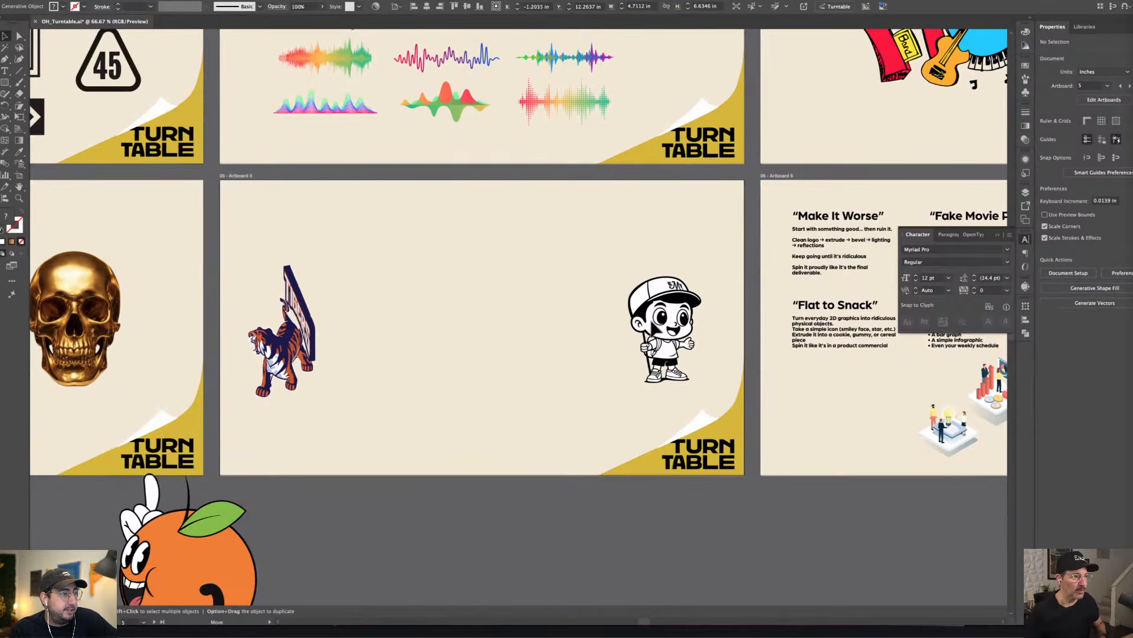
pyautogui.moveTo(661, 310); pyautogui.dragTo(225, 491)
# - Delete the rotated Tigers logo beside the two cartoon boys
pyautogui.press('super+plus')
pyautogui.press('super+plus')
pyautogui.press('space')
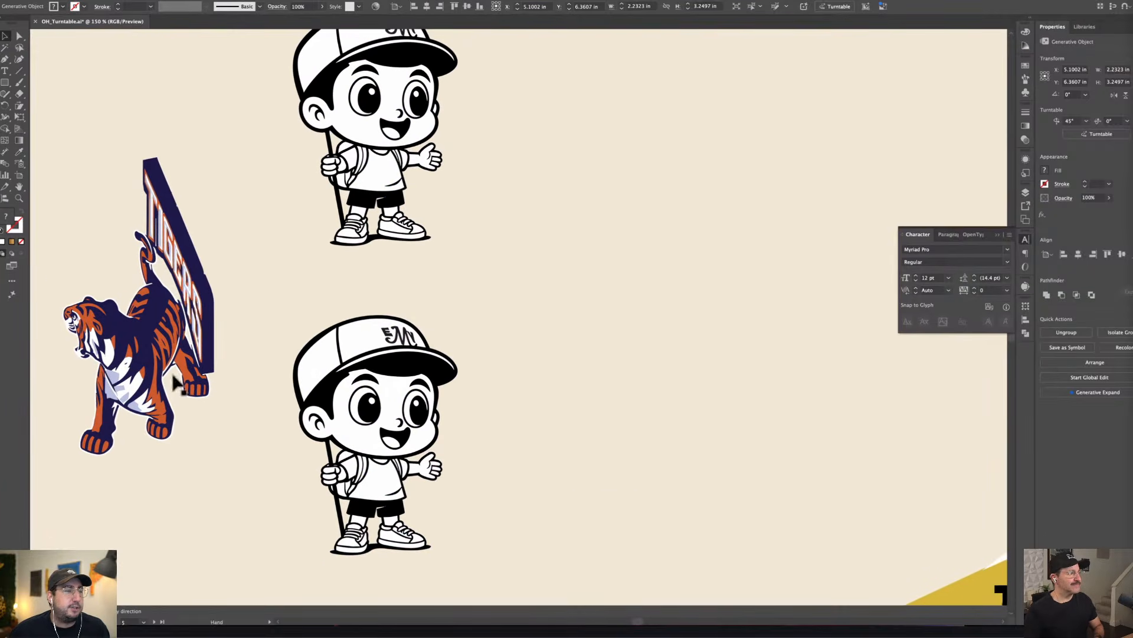
pyautogui.moveTo(135, 361); pyautogui.dragTo(54, 386)
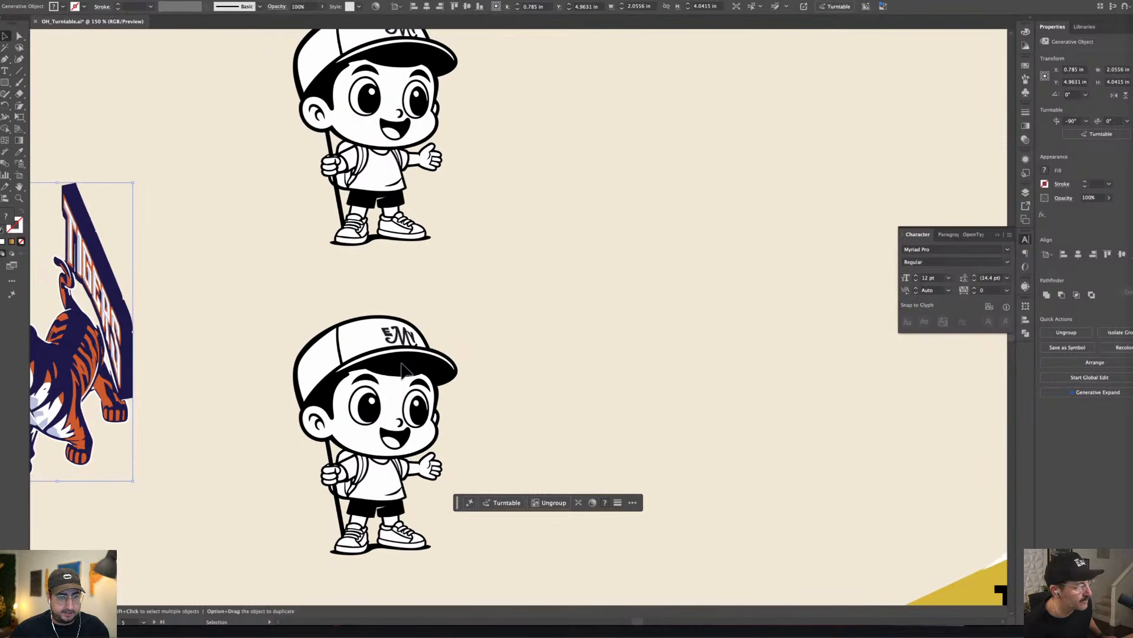
pyautogui.press('Delete')
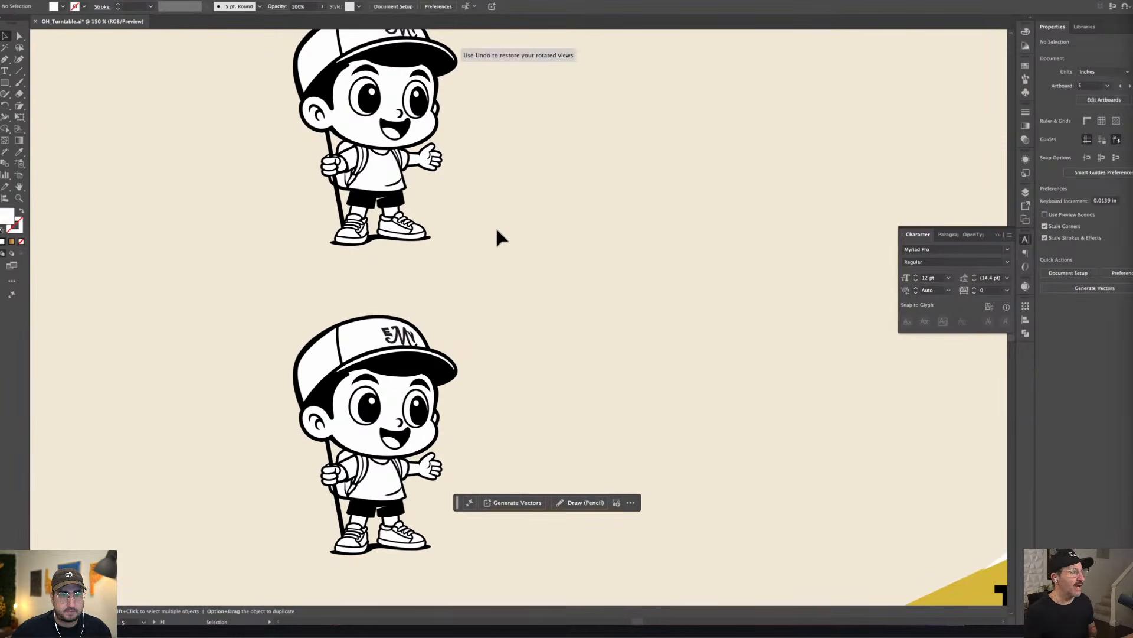
pyautogui.moveTo(552, 227); pyautogui.dragTo(533, 246)
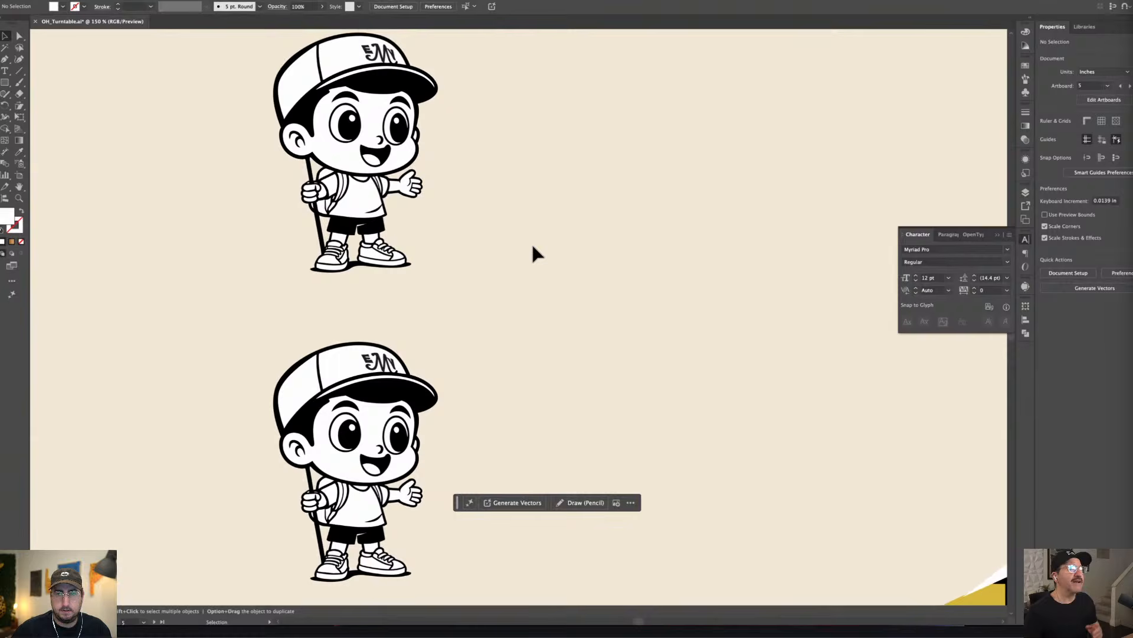
# - Inspect the two cartoon boys, examining the upper one in isolation mode down to its cap path
pyautogui.click(348, 170)
pyautogui.doubleClick(348, 171)
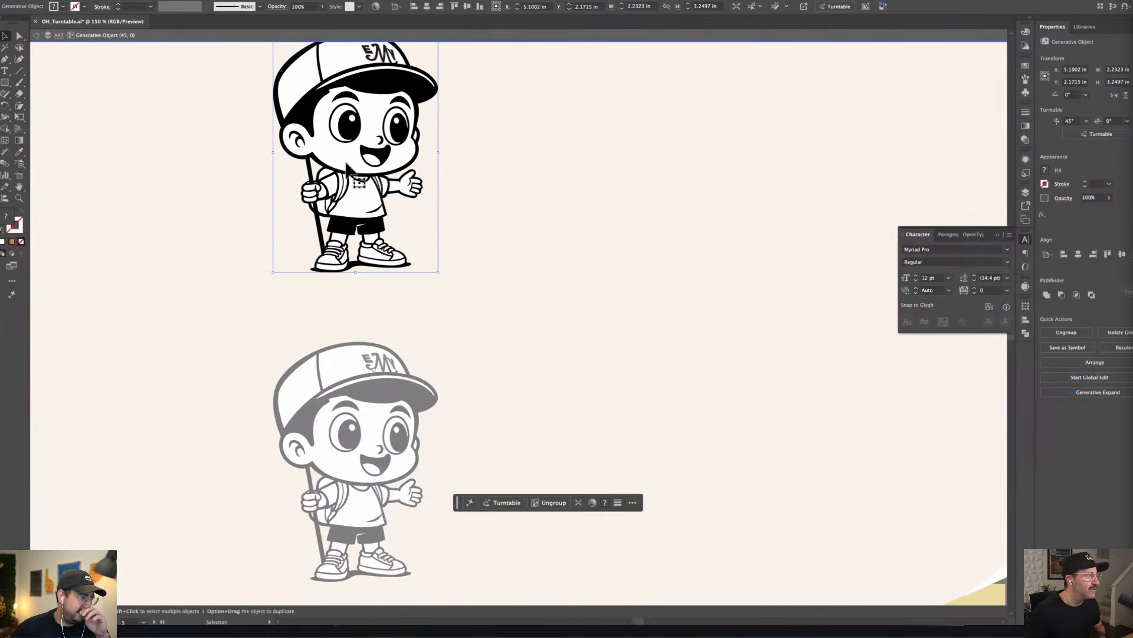
pyautogui.doubleClick(441, 42)
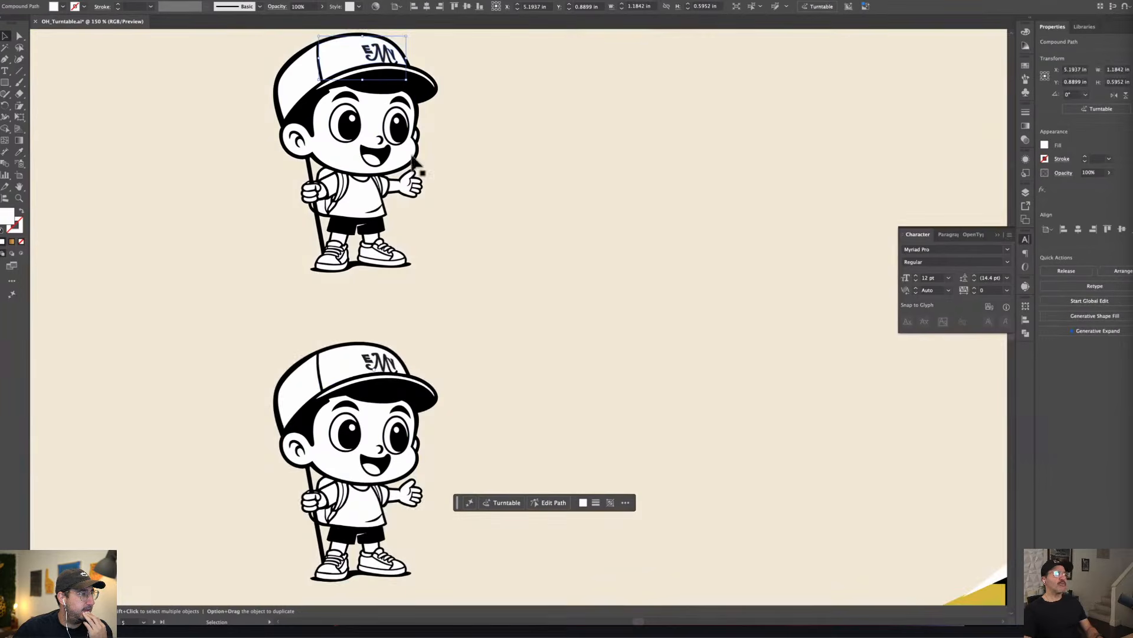
pyautogui.click(335, 188)
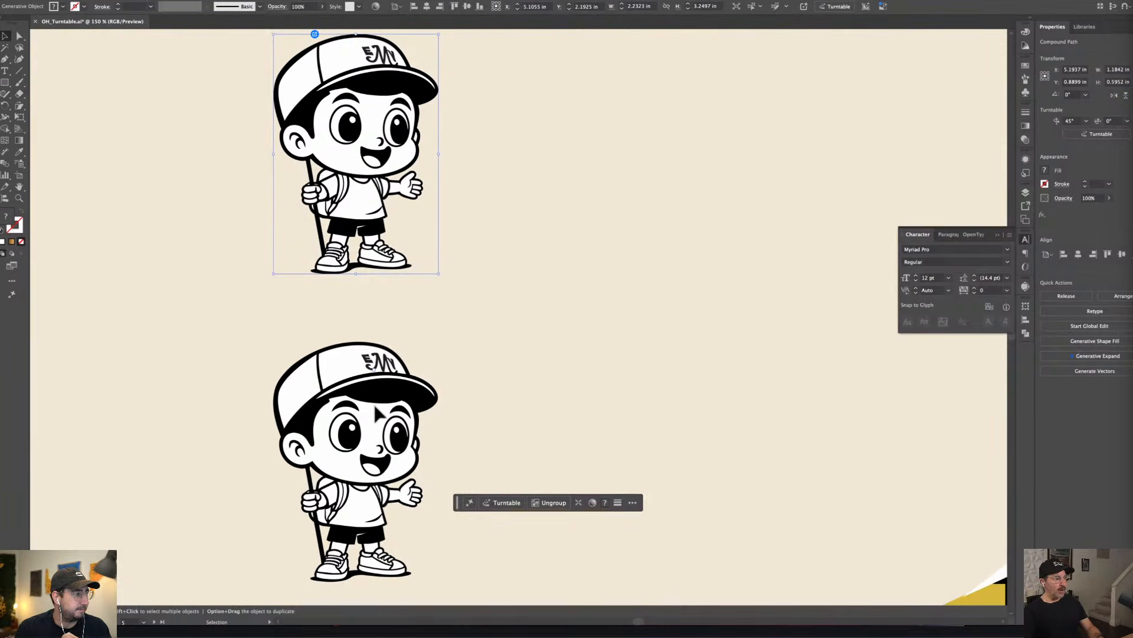
pyautogui.click(591, 250)
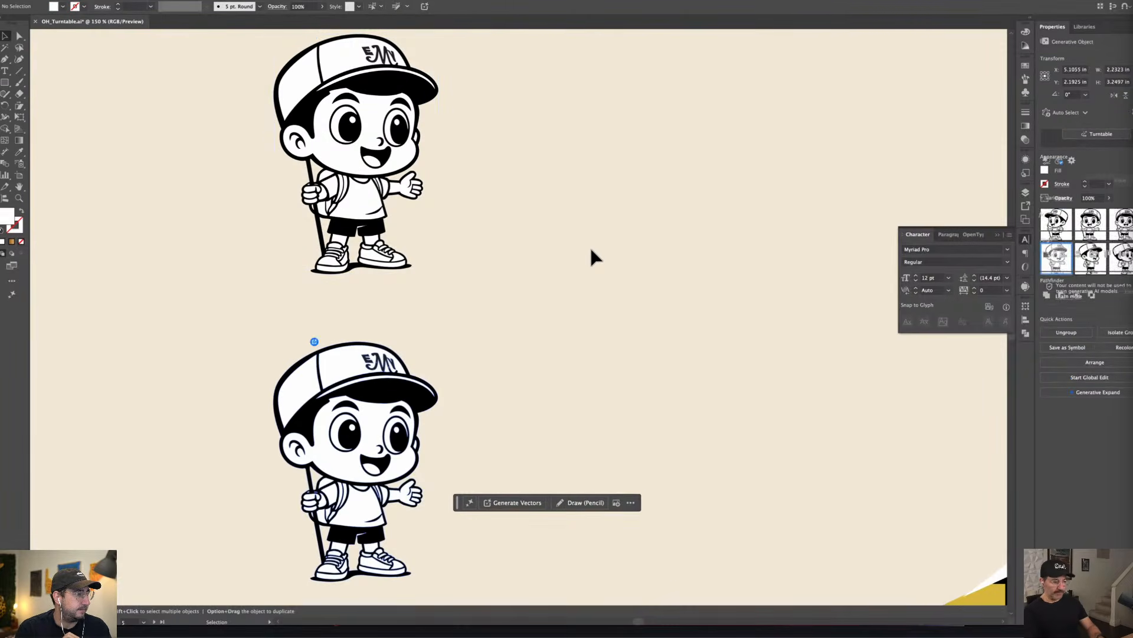
pyautogui.click(361, 196)
# - Delete the Music lettering from the third artboard and the golden skull from the fourth
pyautogui.hotkey('ctrl', '-')
pyautogui.hotkey('ctrl', '-')
pyautogui.hotkey('ctrl', '-')
pyautogui.hotkey('ctrl', '-')
pyautogui.hotkey('ctrl', '-')
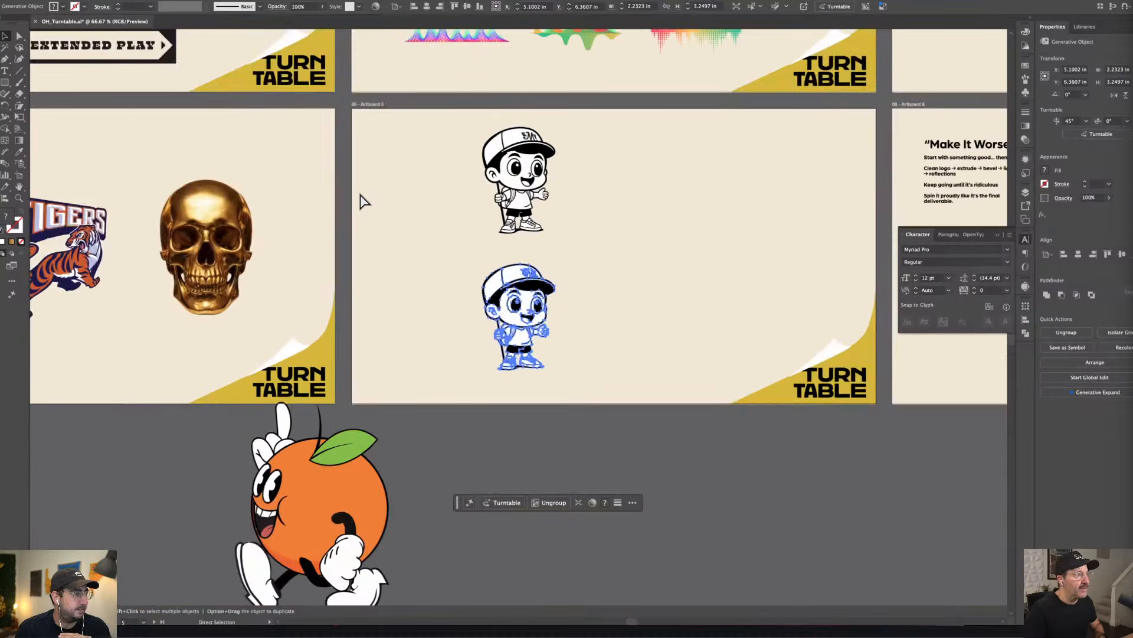
pyautogui.click(784, 201)
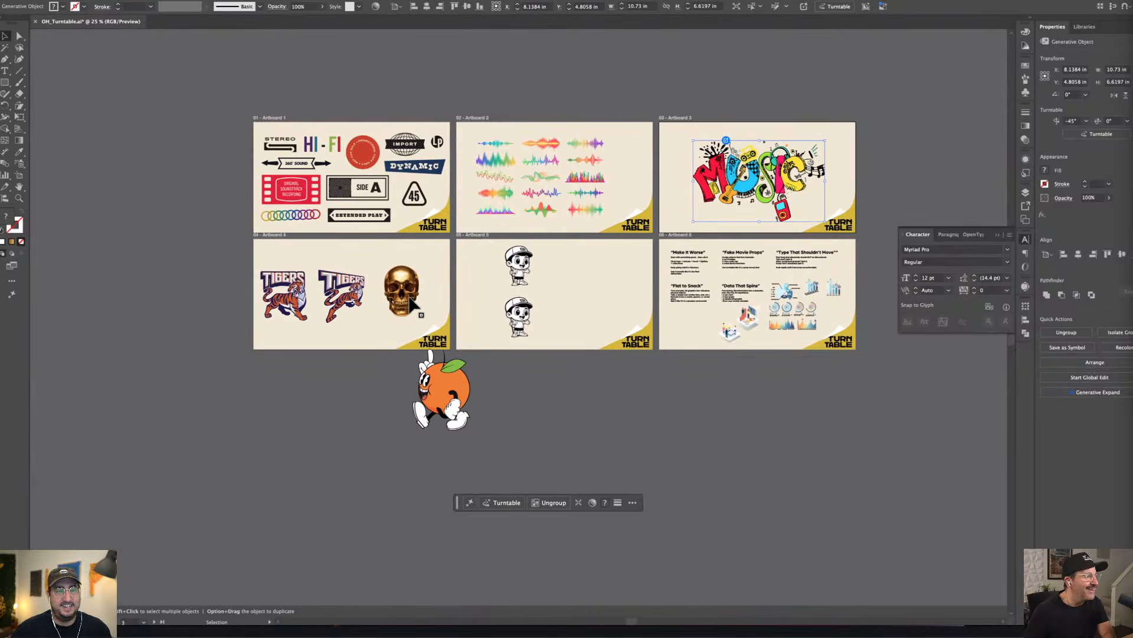
pyautogui.press('Delete')
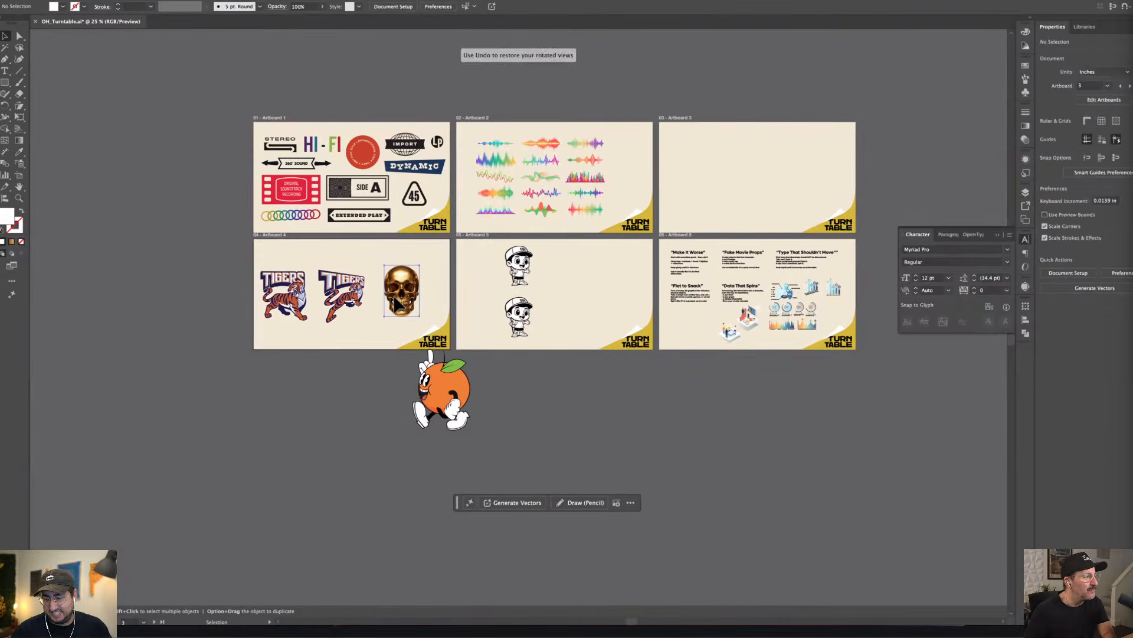
pyautogui.click(397, 303)
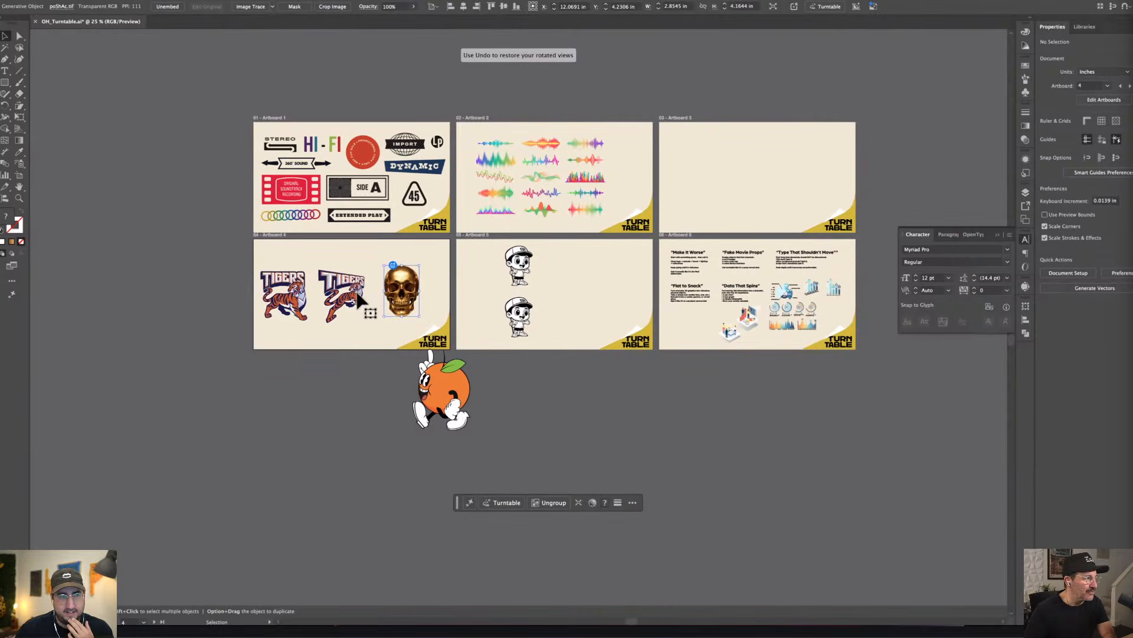
pyautogui.press('Delete')
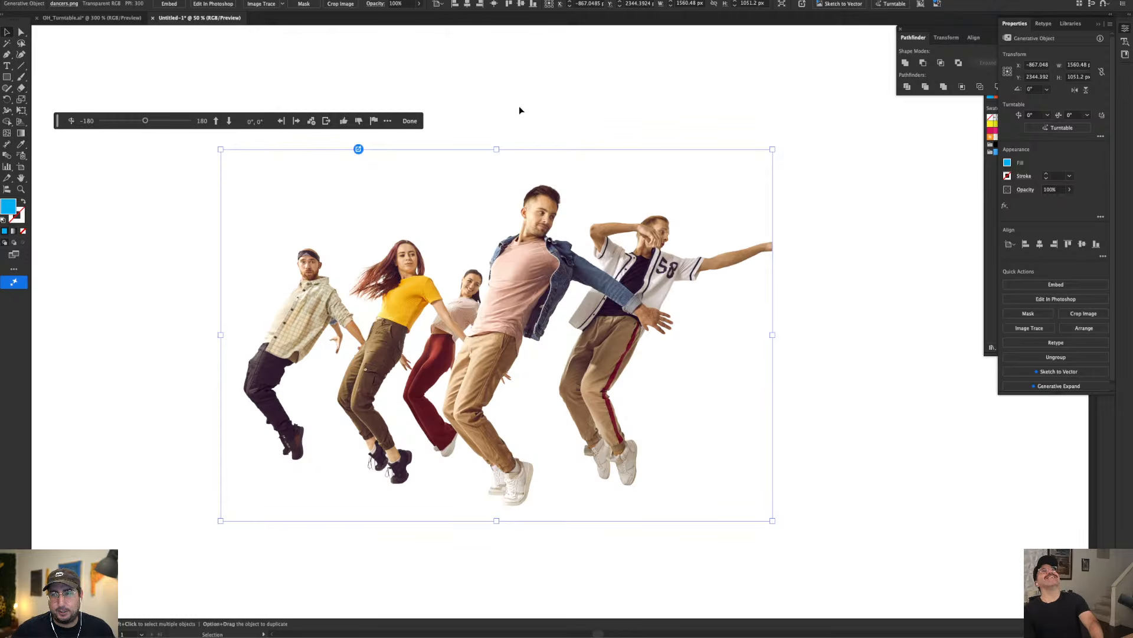
# - Move the Turntable controls above the group of dancers and tilt the artwork to the 0°, 30° view
pyautogui.scroll(1, 425, 318)
pyautogui.moveTo(424, 318); pyautogui.dragTo(440, 303)
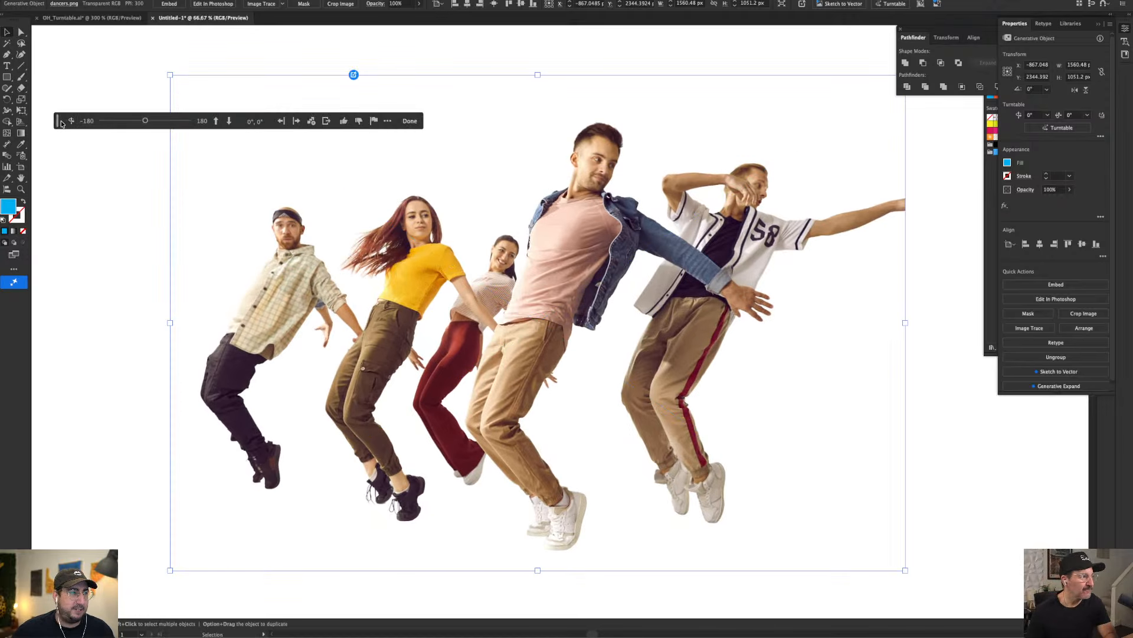
pyautogui.moveTo(59, 122); pyautogui.dragTo(176, 57)
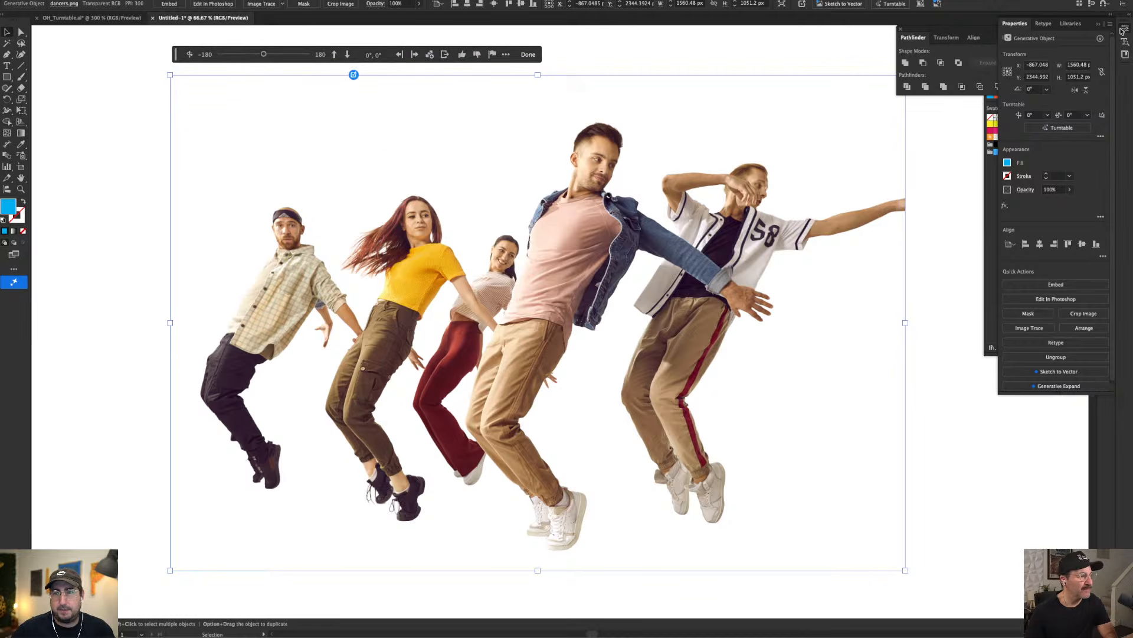
pyautogui.moveTo(264, 54)
pyautogui.mouseDown()
pyautogui.moveTo(284, 55)
pyautogui.moveTo(237, 54)
pyautogui.moveTo(264, 55)
pyautogui.mouseUp()
pyautogui.click(348, 54)
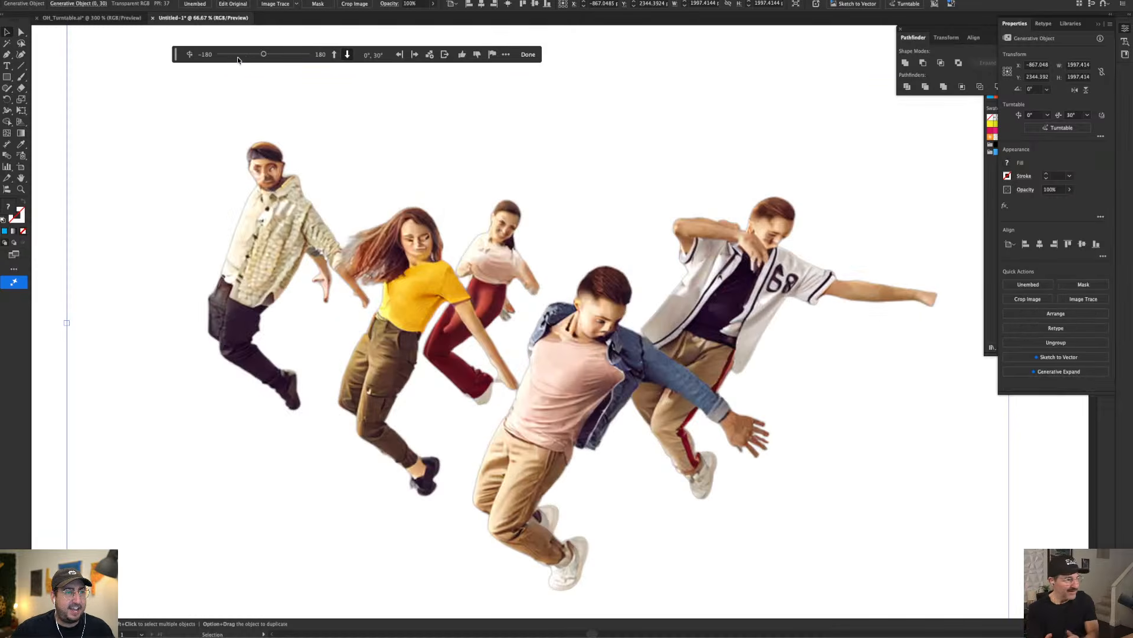
# - Preview the dancers with a −30° vertical tilt, rotate them to −60°, 0°, and deselect them
pyautogui.moveTo(263, 55)
pyautogui.mouseDown()
pyautogui.moveTo(286, 55)
pyautogui.moveTo(254, 55)
pyautogui.moveTo(290, 55)
pyautogui.moveTo(272, 55)
pyautogui.mouseUp()
pyautogui.click(335, 54)
pyautogui.click(335, 54)
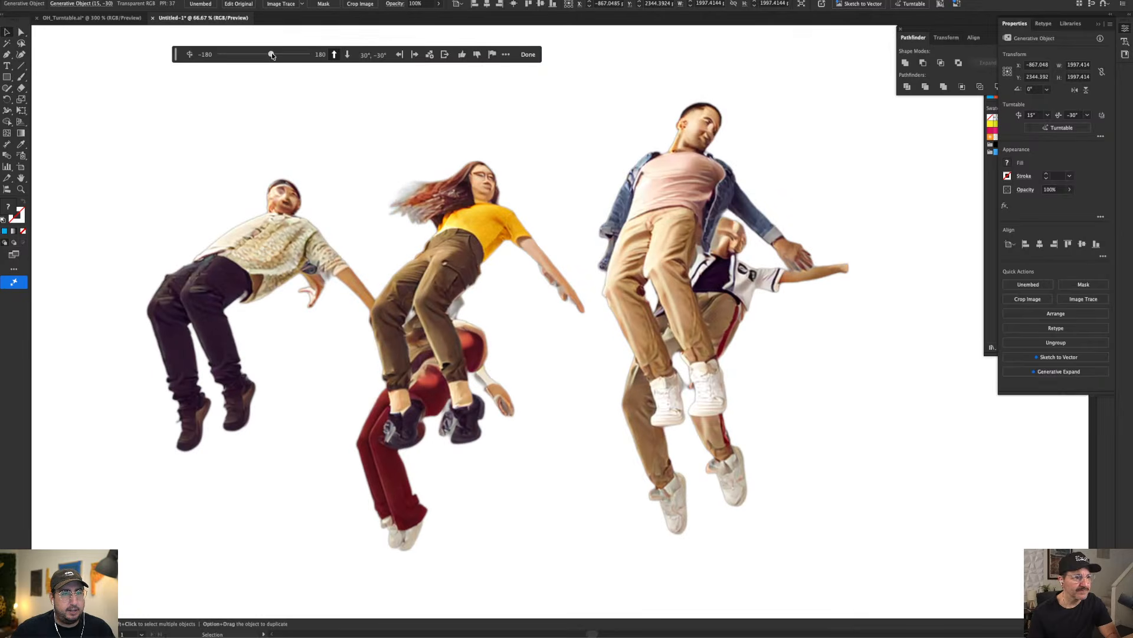
pyautogui.click(347, 54)
pyautogui.moveTo(265, 57)
pyautogui.mouseDown()
pyautogui.moveTo(288, 54)
pyautogui.moveTo(249, 55)
pyautogui.mouseUp()
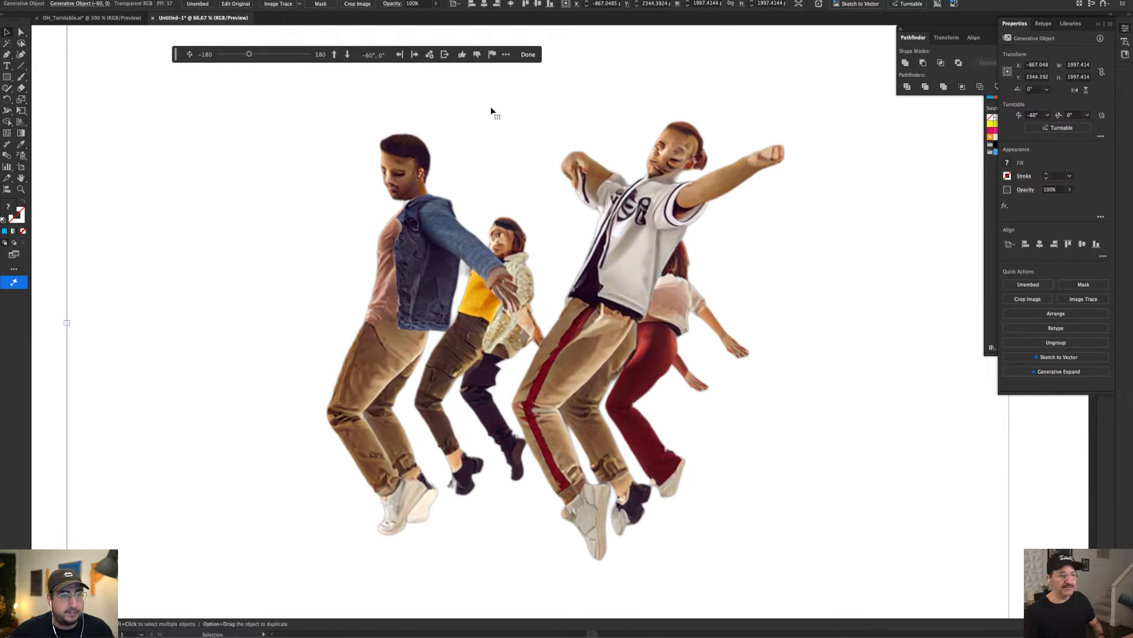
pyautogui.click(1032, 433)
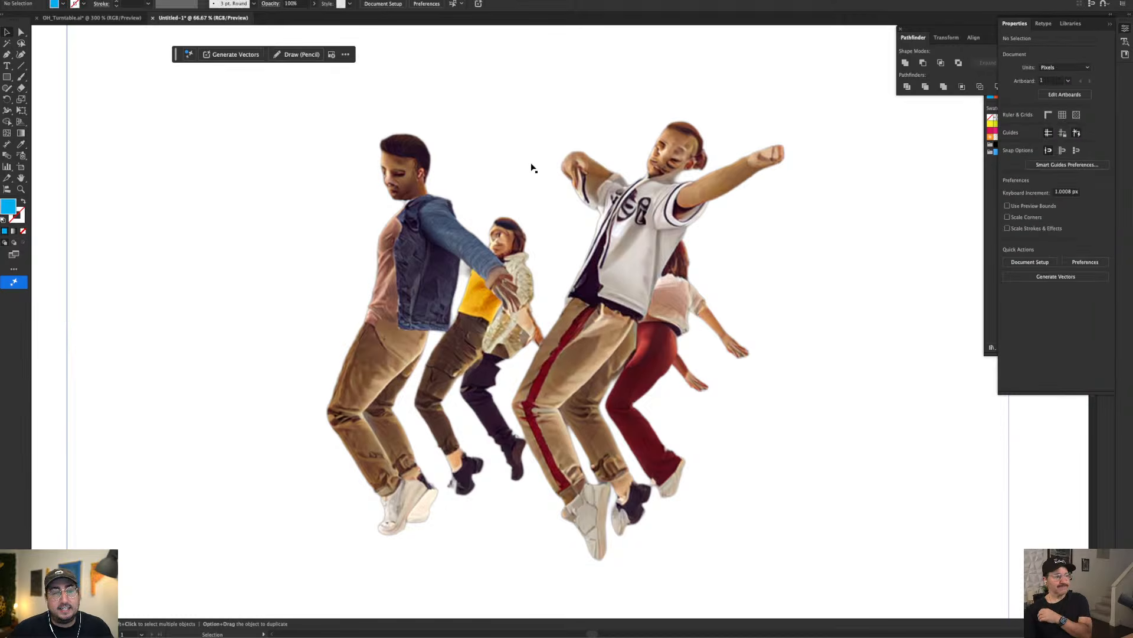
# - Delete the rotated group of dancers from the canvas
pyautogui.click(540, 155)
pyautogui.press('Delete')
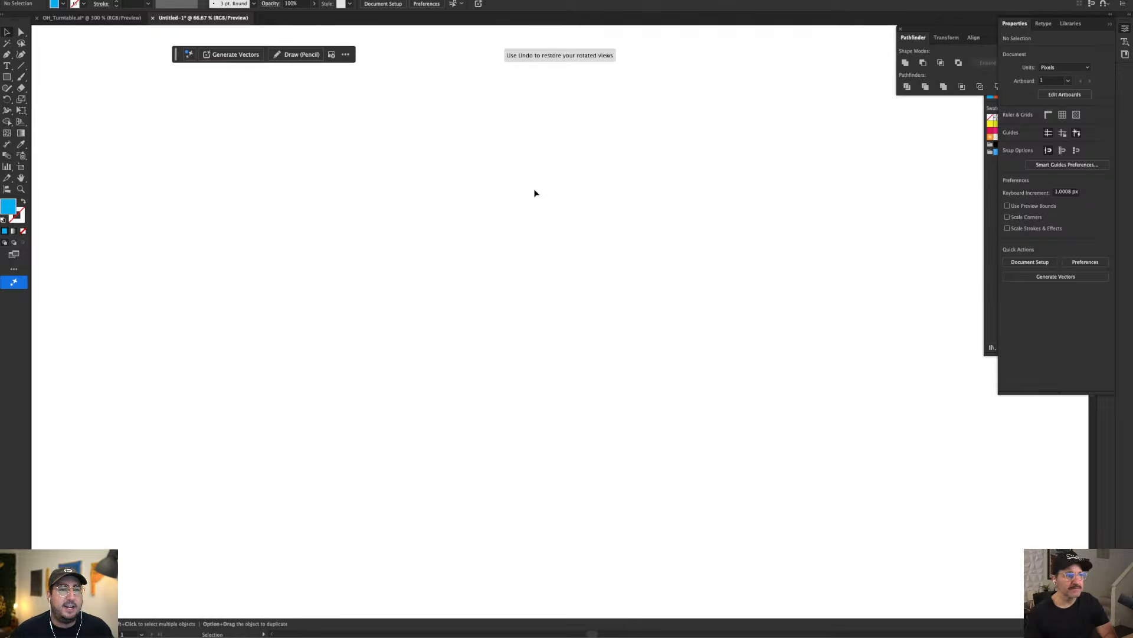
pyautogui.press('super+minus')
pyautogui.press('super+minus')
pyautogui.press('super+minus')
pyautogui.press('super+minus')
pyautogui.press('super+minus')
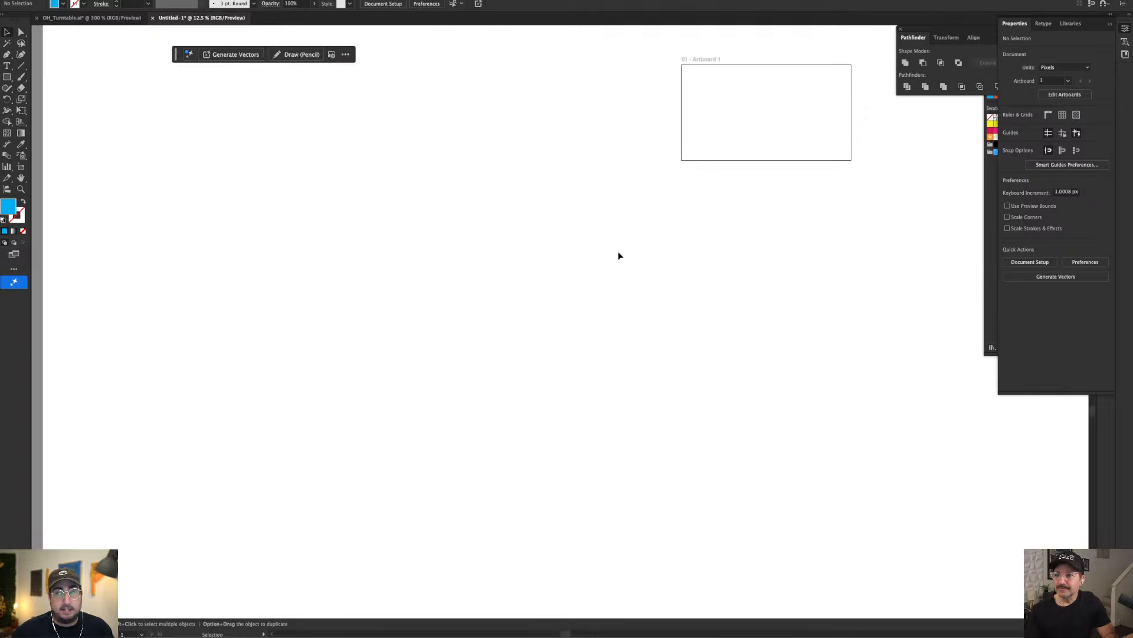
pyautogui.moveTo(619, 254); pyautogui.dragTo(529, 302)
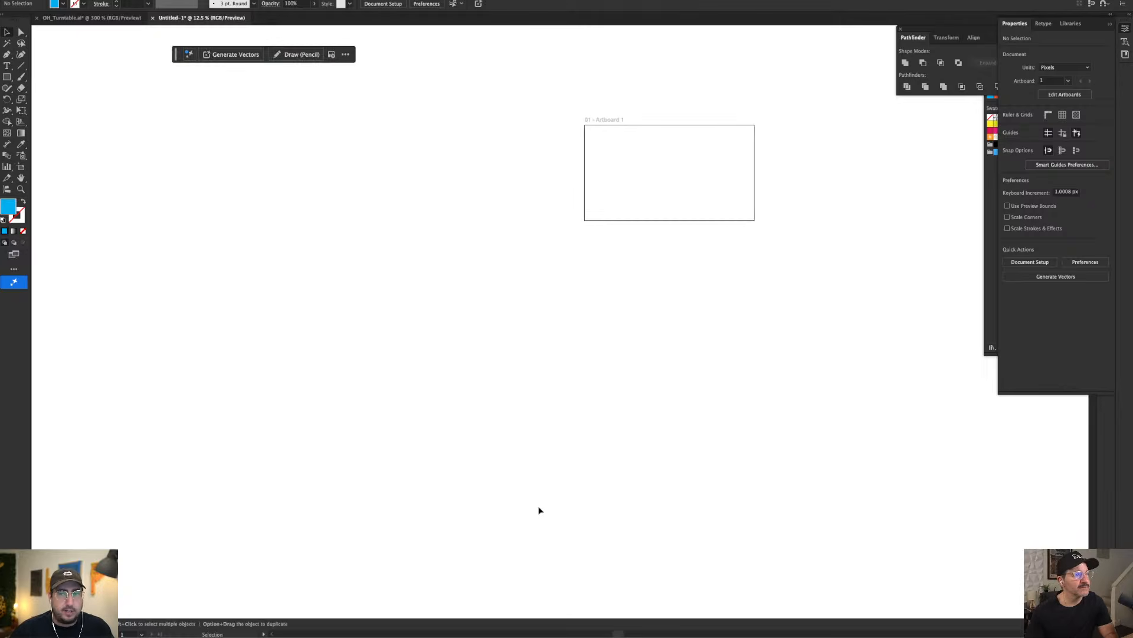
# - Switch to Adobe Stock in the browser and replace the image search with "hand"
pyautogui.press('super+Tab')
pyautogui.press('super+Tab')
pyautogui.press('super+Tab')
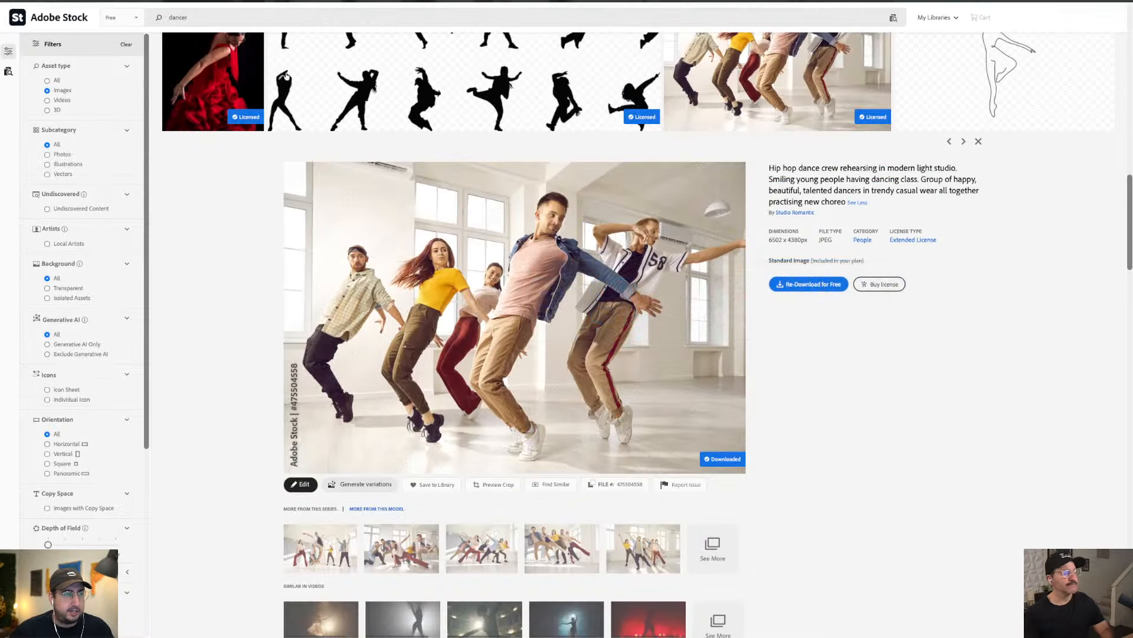
pyautogui.press('super+a')
pyautogui.press('BackSpace')
pyautogui.write('hand')
pyautogui.press('Return')
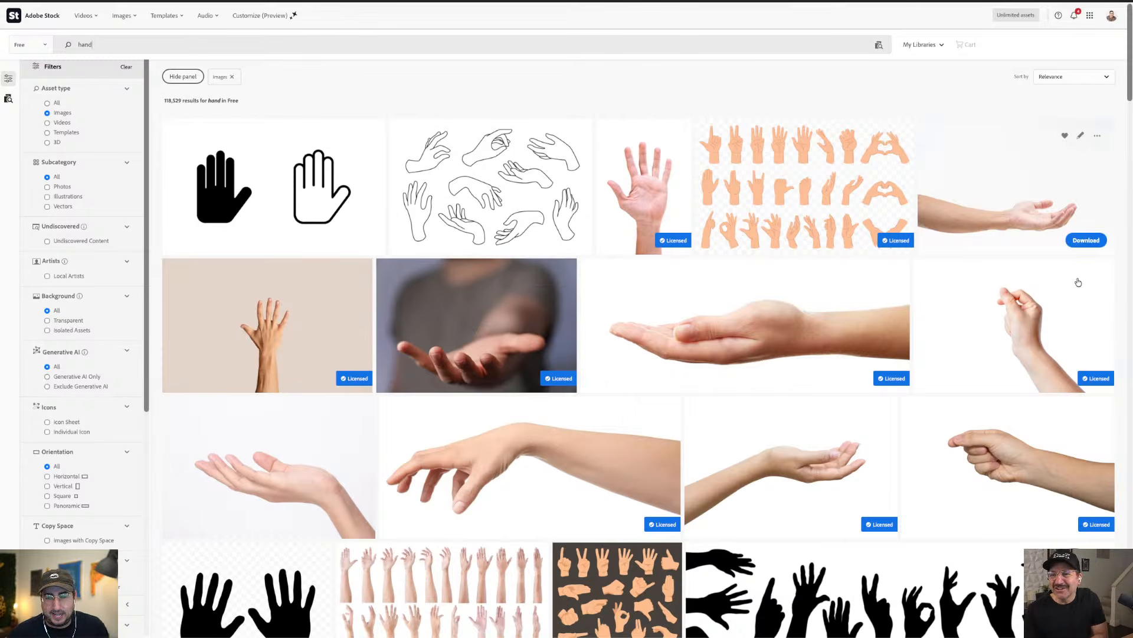
# - Open the "Hand of woman holding something on white background" image and download it again
pyautogui.click(525, 458)
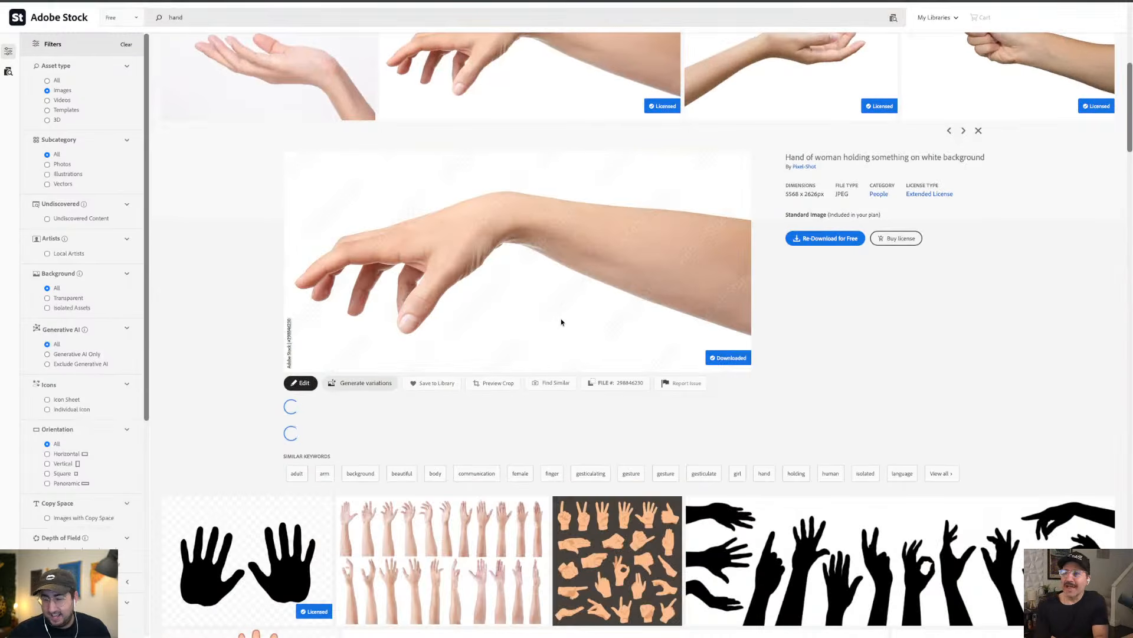
pyautogui.click(822, 241)
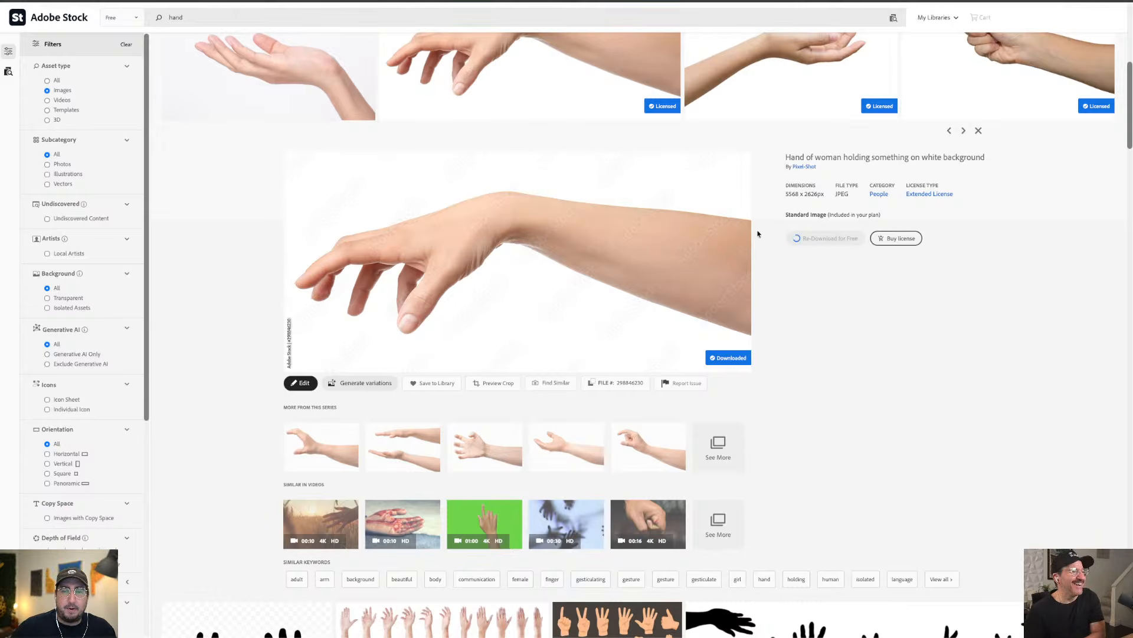
# - Switch to Photoshop, open AdobeStock_298846230.jpeg from the Downloads folder and select the hand as the subject
pyautogui.press('super+Tab')
pyautogui.press('super+Tab')
pyautogui.press('super+Tab')
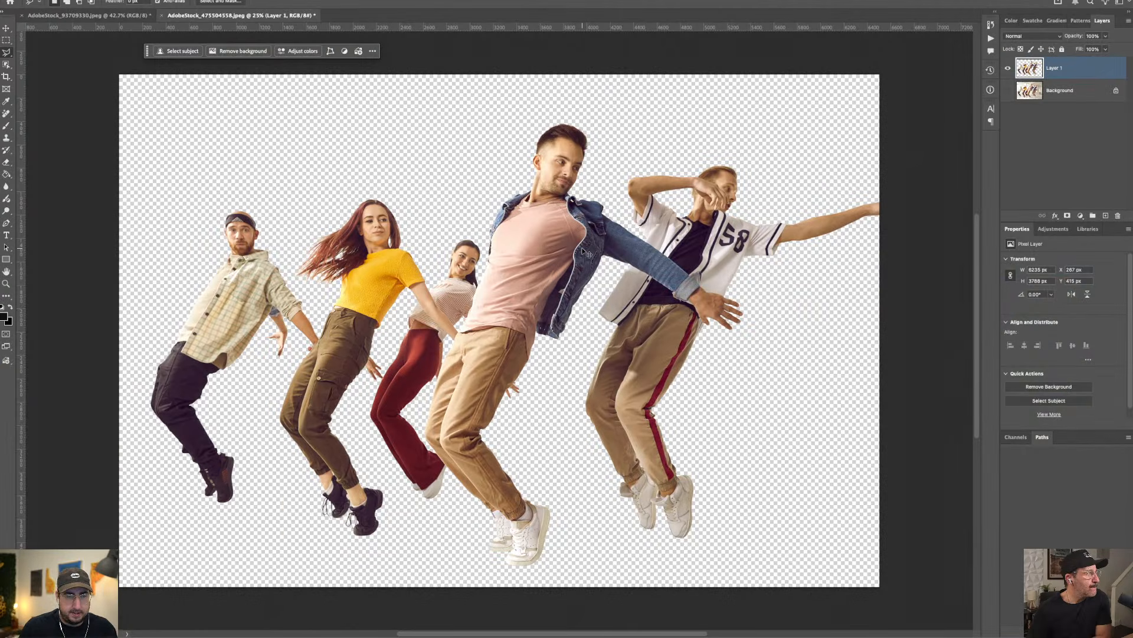
pyautogui.press('super+o')
pyautogui.click(743, 147)
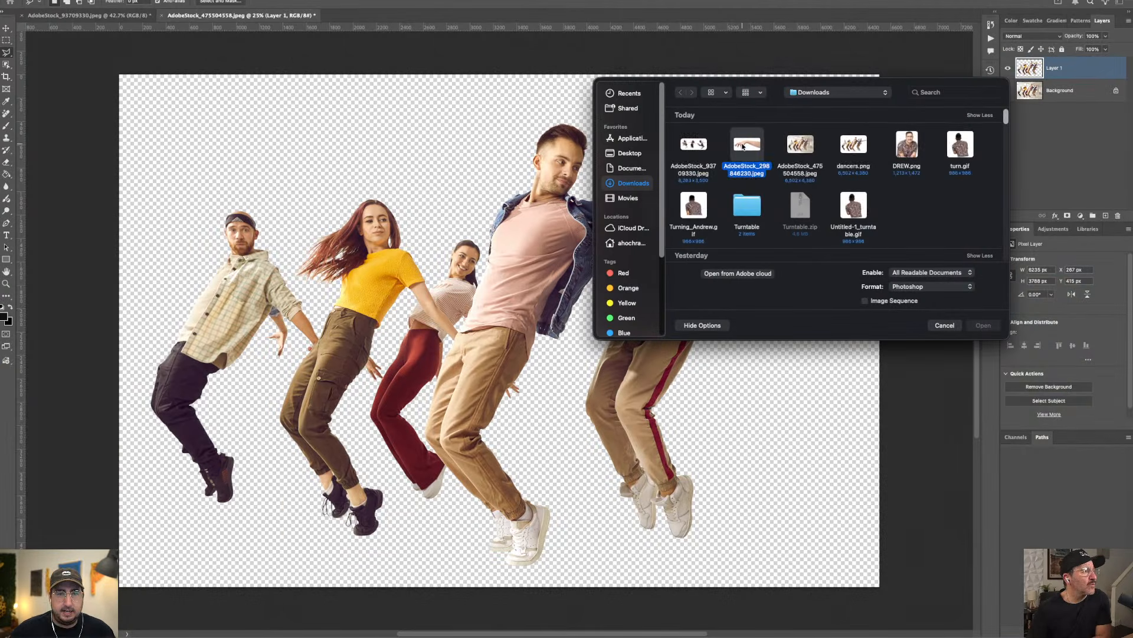
pyautogui.doubleClick(743, 147)
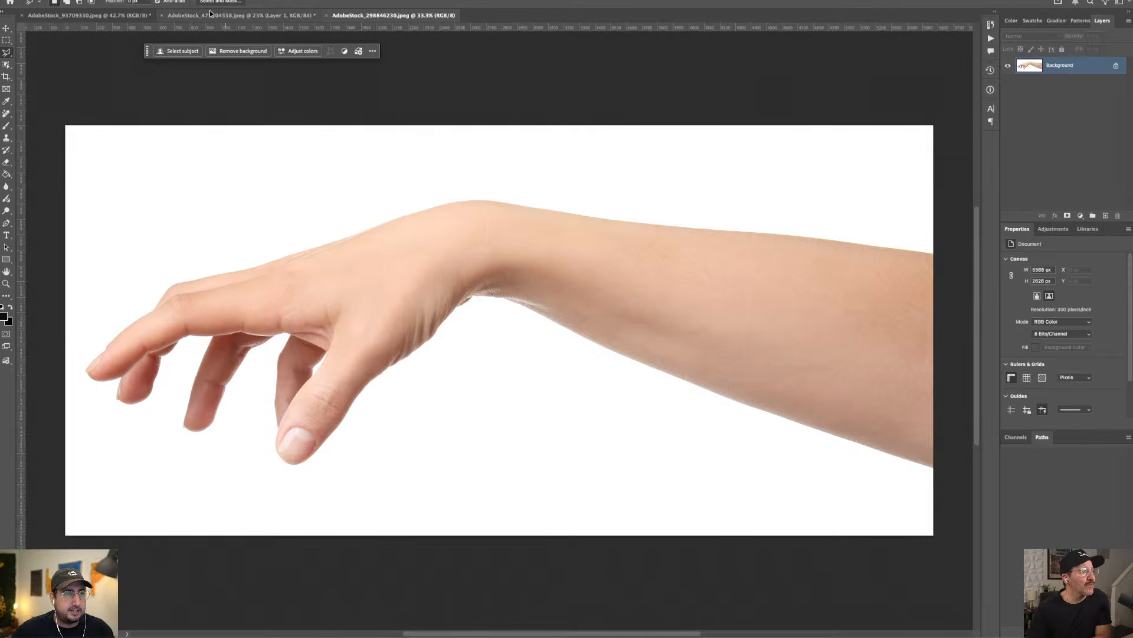
pyautogui.click(190, 52)
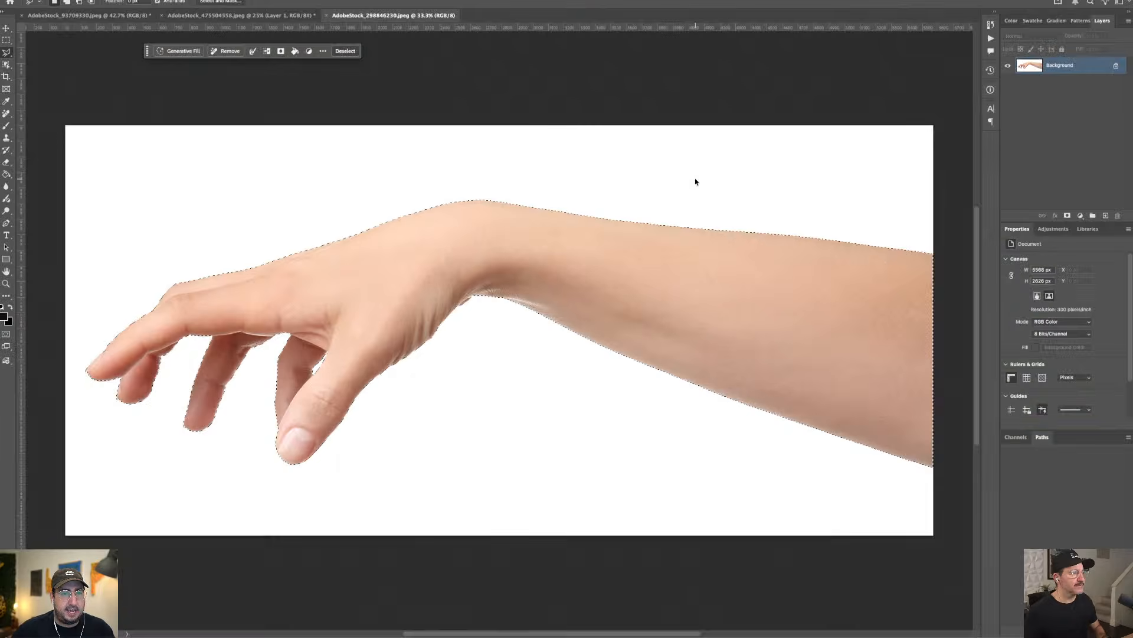
# - Switch to Illustrator, paste the cut-out hand into the Untitled-1 document and generate its Turntable views
pyautogui.press('super+Tab')
pyautogui.press('super+Tab')
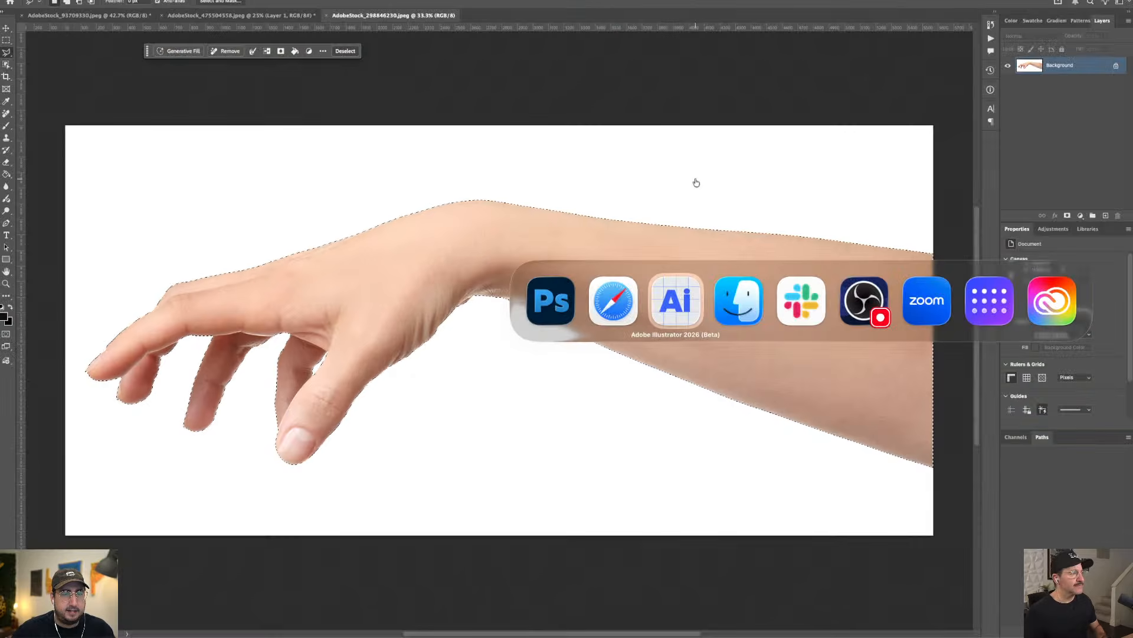
pyautogui.press('super+v')
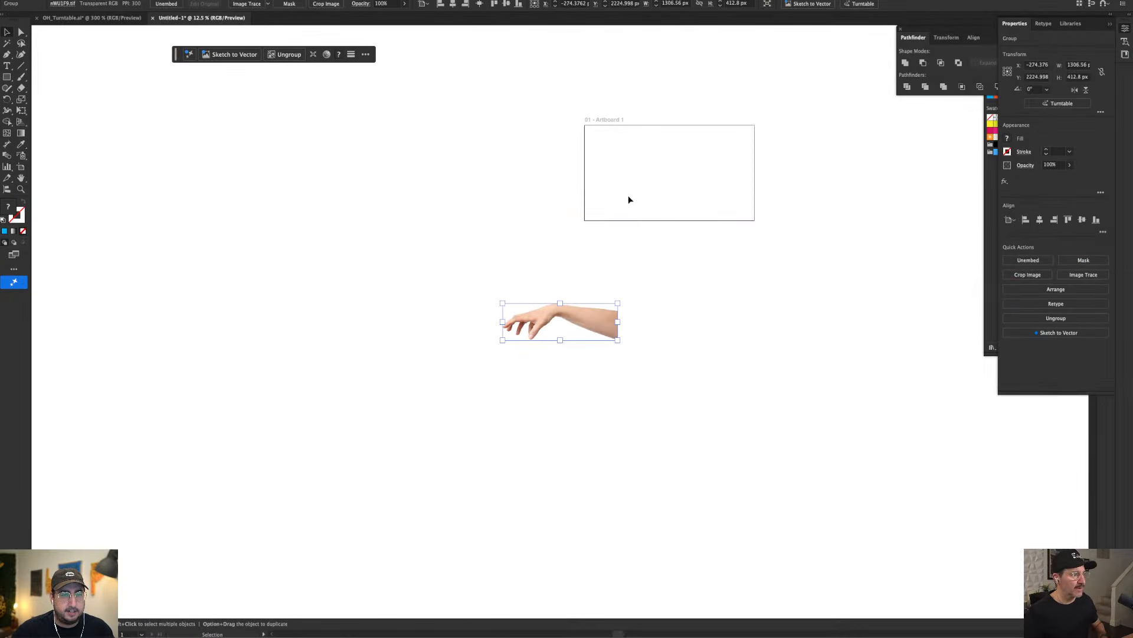
pyautogui.click(1061, 104)
pyautogui.click(645, 384)
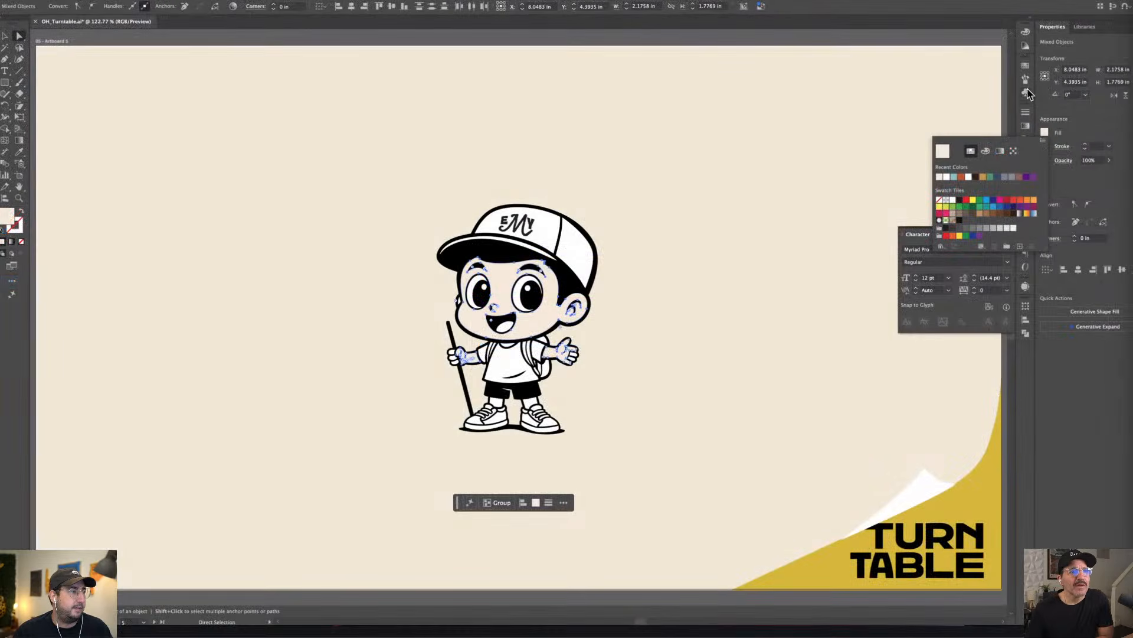
# - Recolor the selected skin areas of the cartoon boy to light yellow f2e2a0 and deselect them
pyautogui.click(1026, 65)
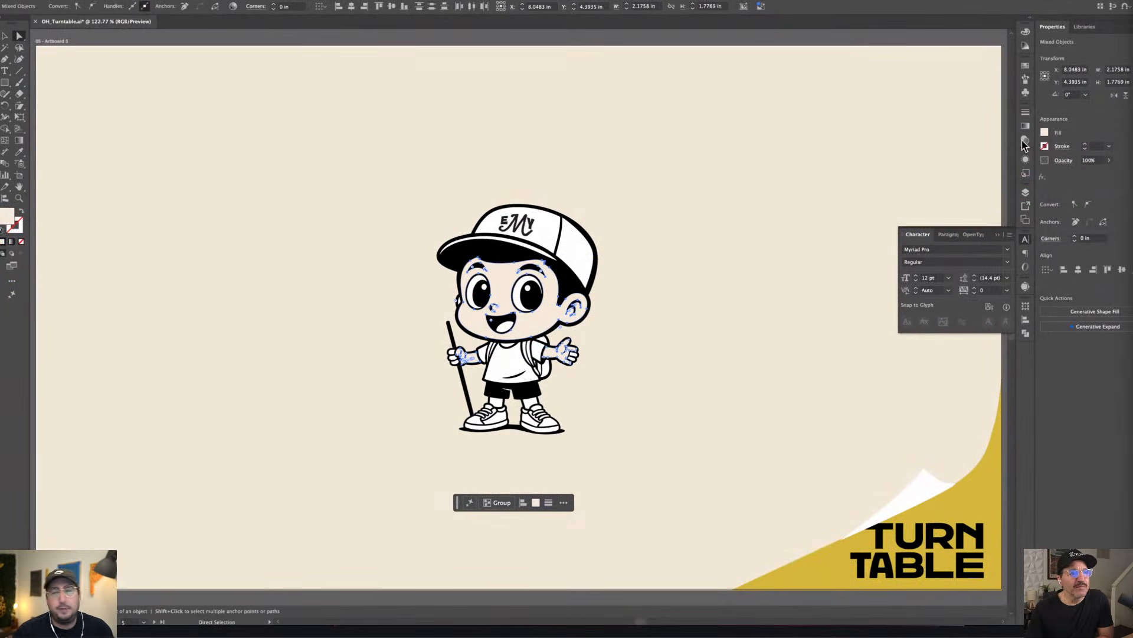
pyautogui.click(1025, 65)
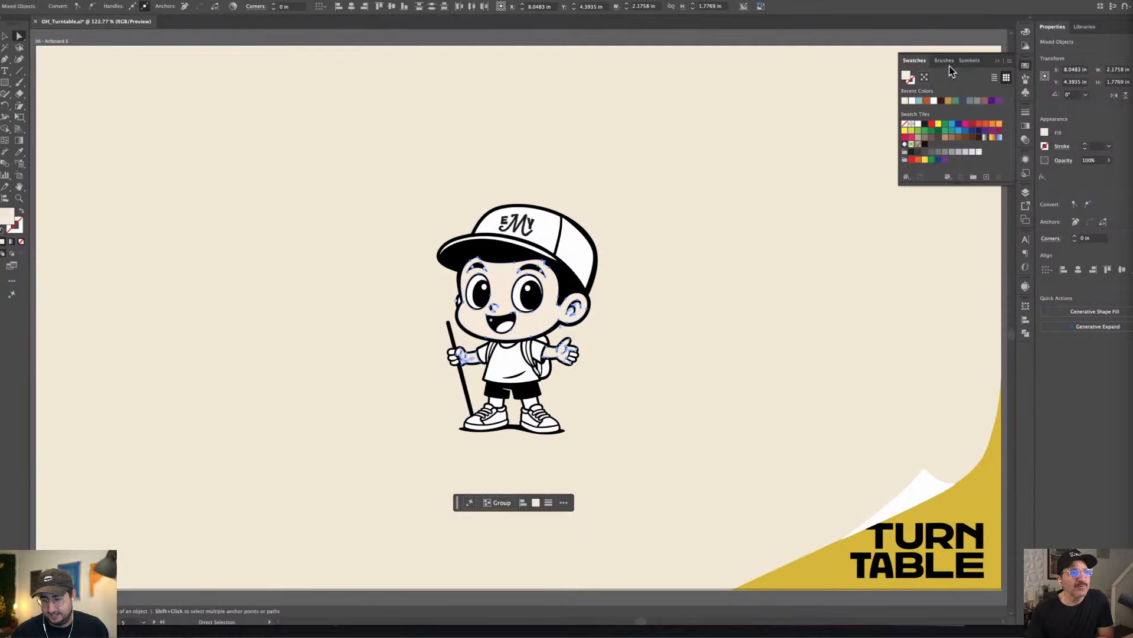
pyautogui.doubleClick(908, 78)
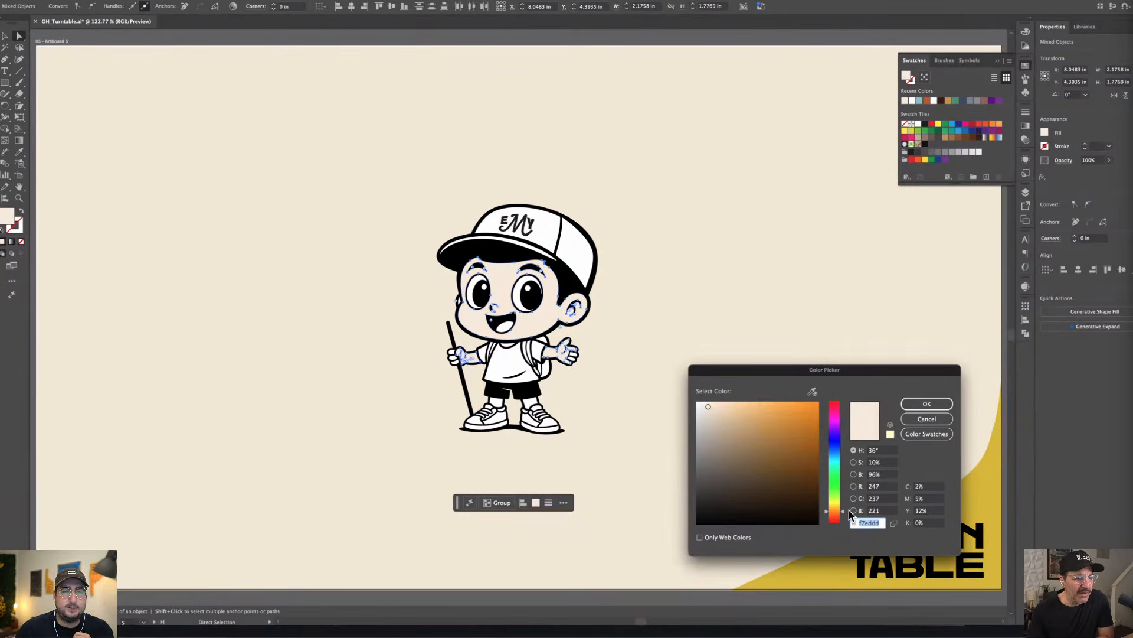
pyautogui.moveTo(844, 509); pyautogui.dragTo(842, 505)
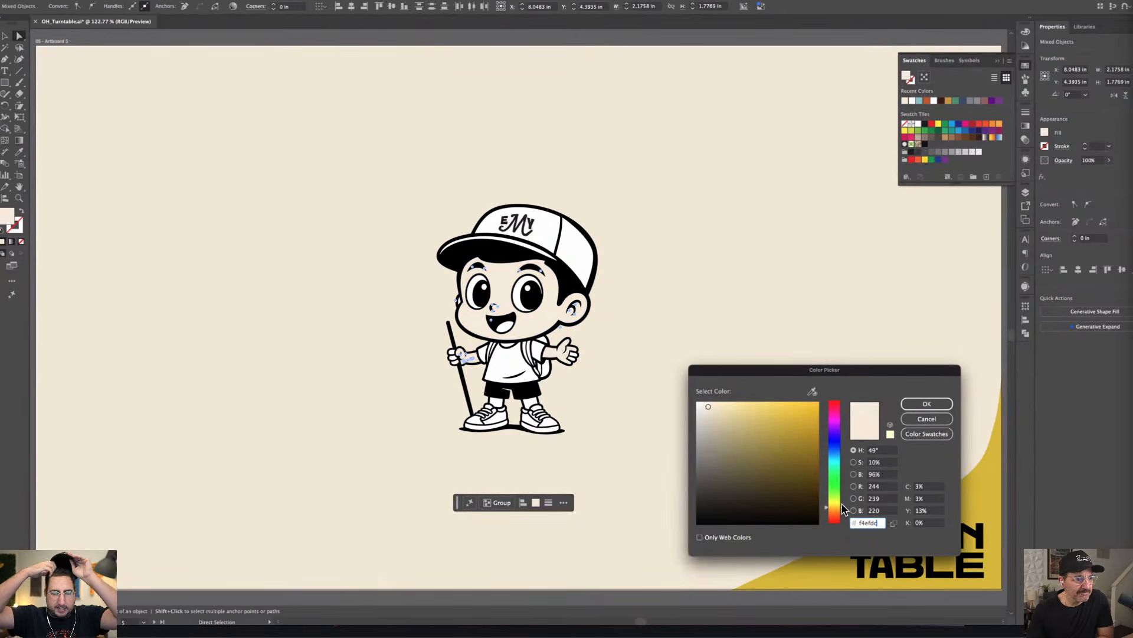
pyautogui.moveTo(736, 405); pyautogui.dragTo(738, 406)
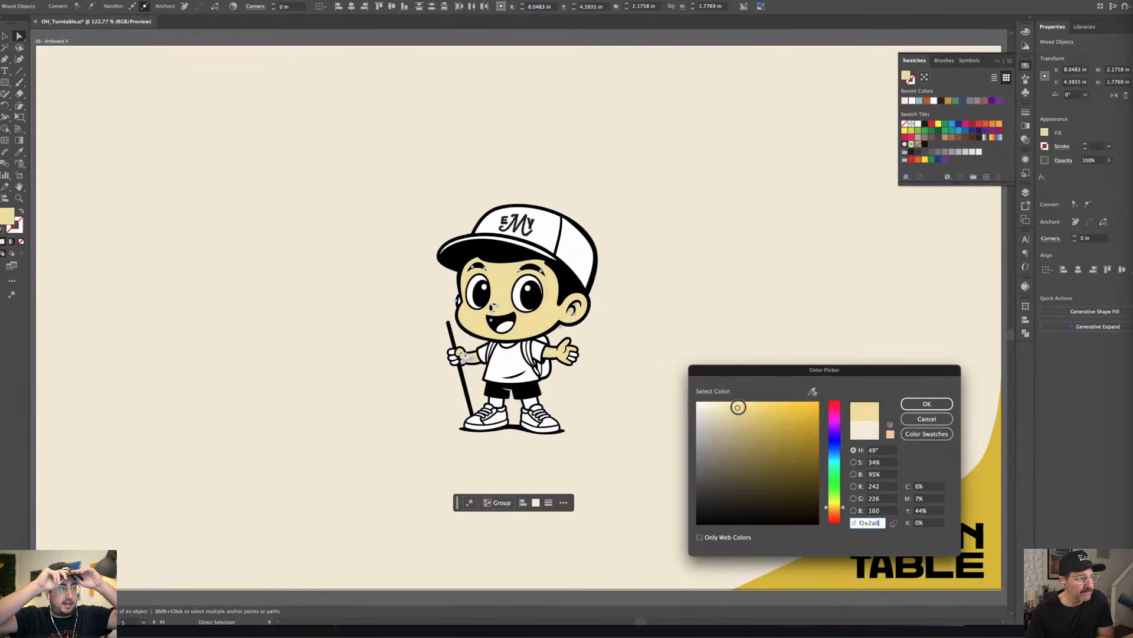
pyautogui.click(927, 404)
pyautogui.click(779, 341)
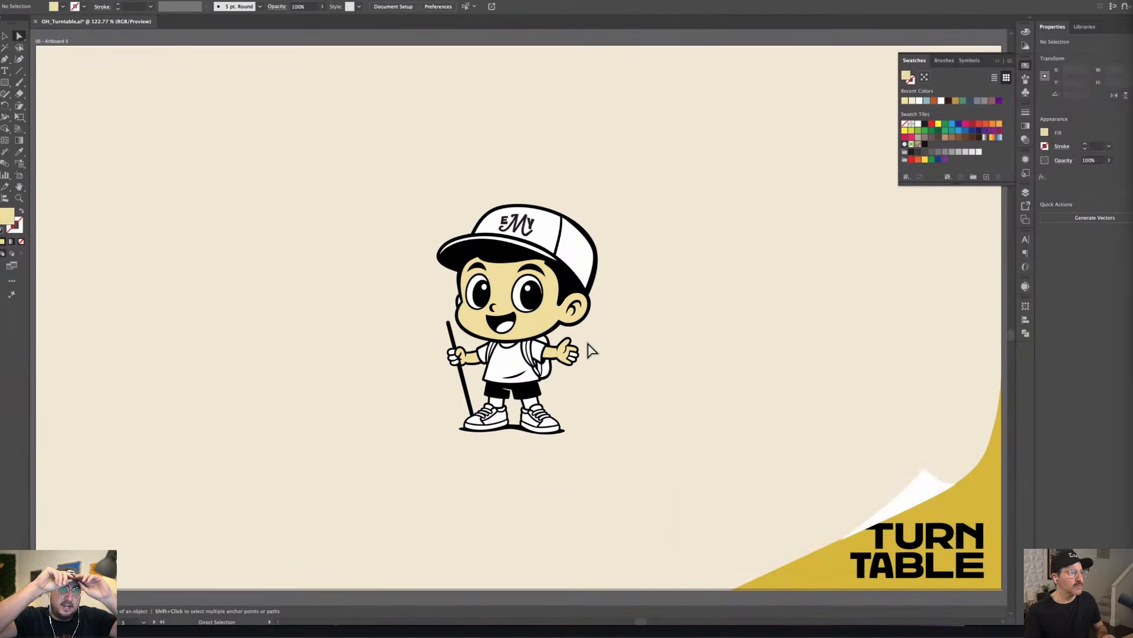
# - Fill the cartoon boy's shirt with the magenta-pink swatch, and select the adjoining white areas on both sides of it
pyautogui.click(530, 370)
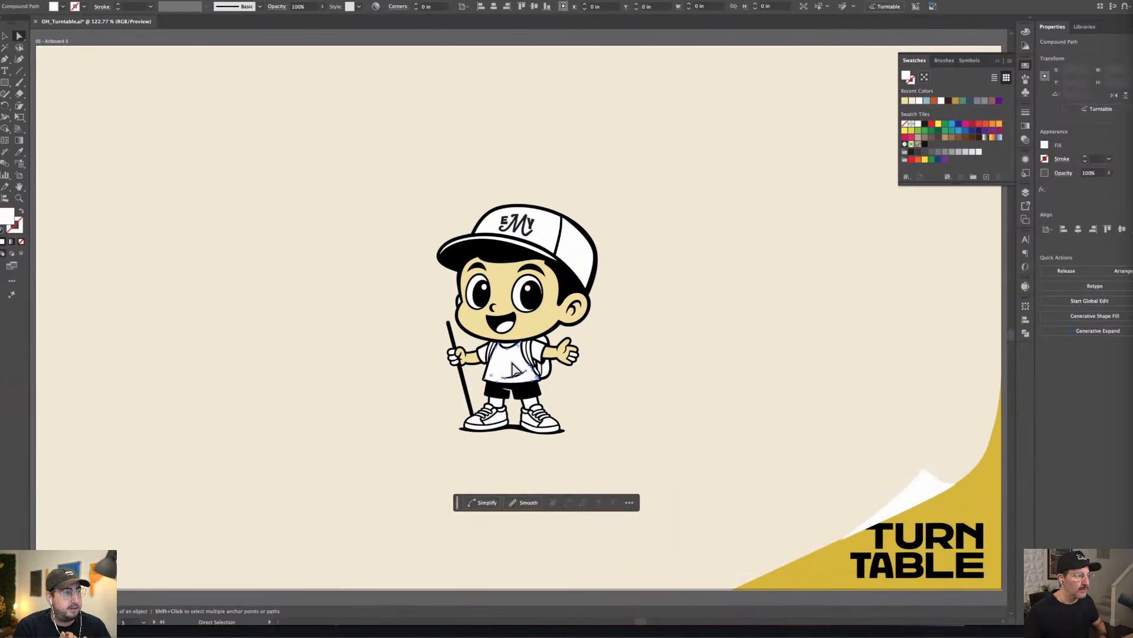
pyautogui.click(912, 137)
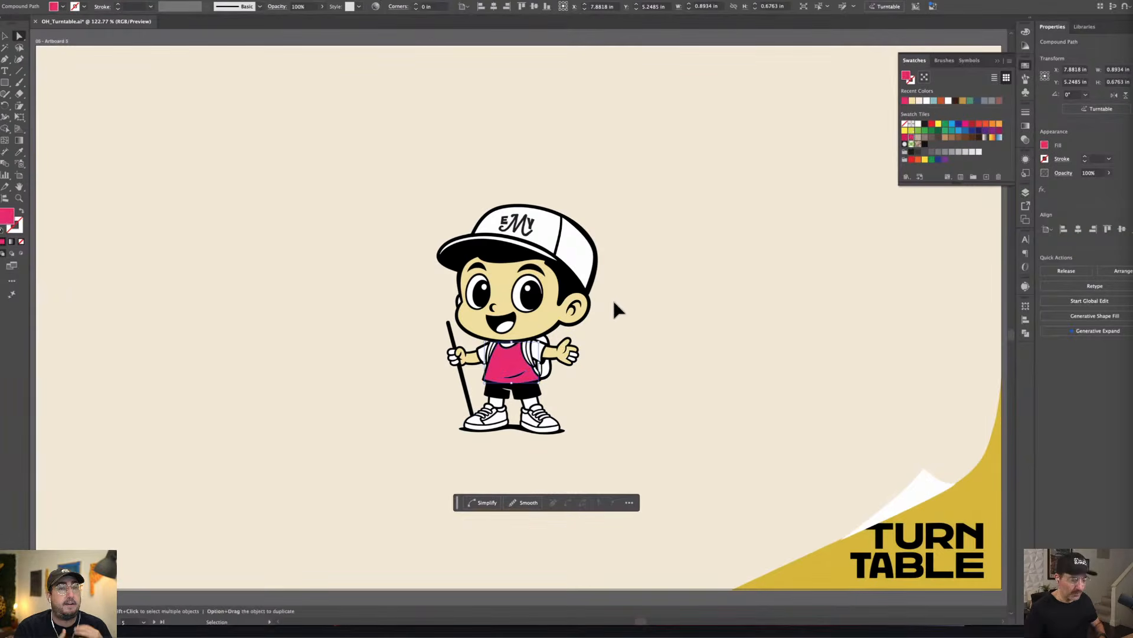
pyautogui.press('super+equal')
pyautogui.press('super+equal')
pyautogui.moveTo(609, 332); pyautogui.dragTo(597, 398)
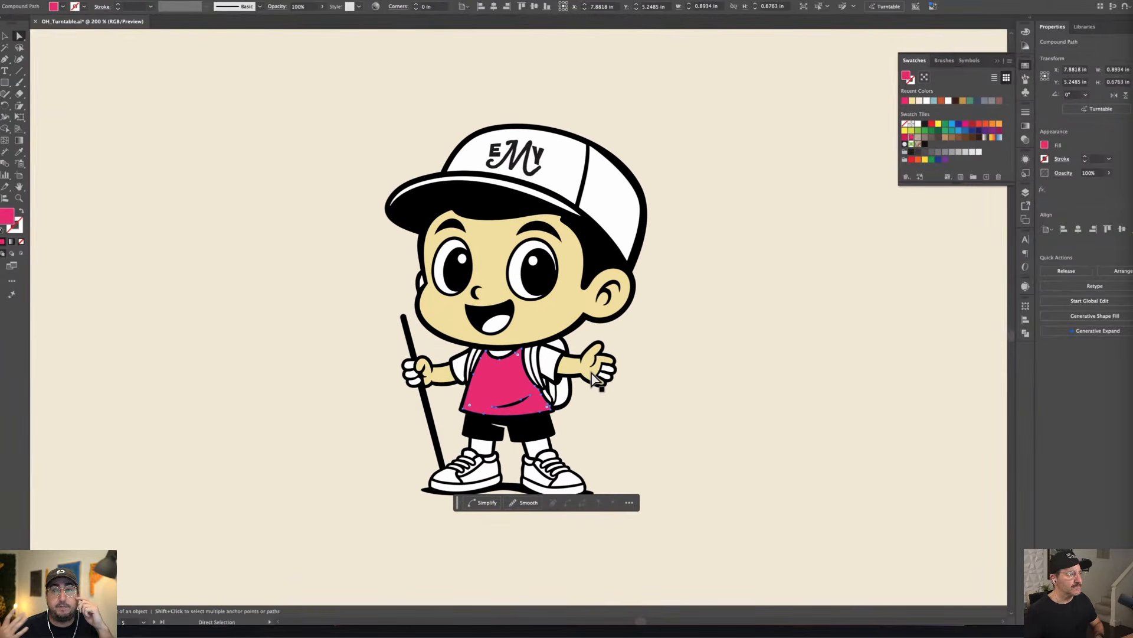
pyautogui.click(549, 375)
pyautogui.keyDown('shift'); pyautogui.click(462, 371); pyautogui.keyUp('shift')
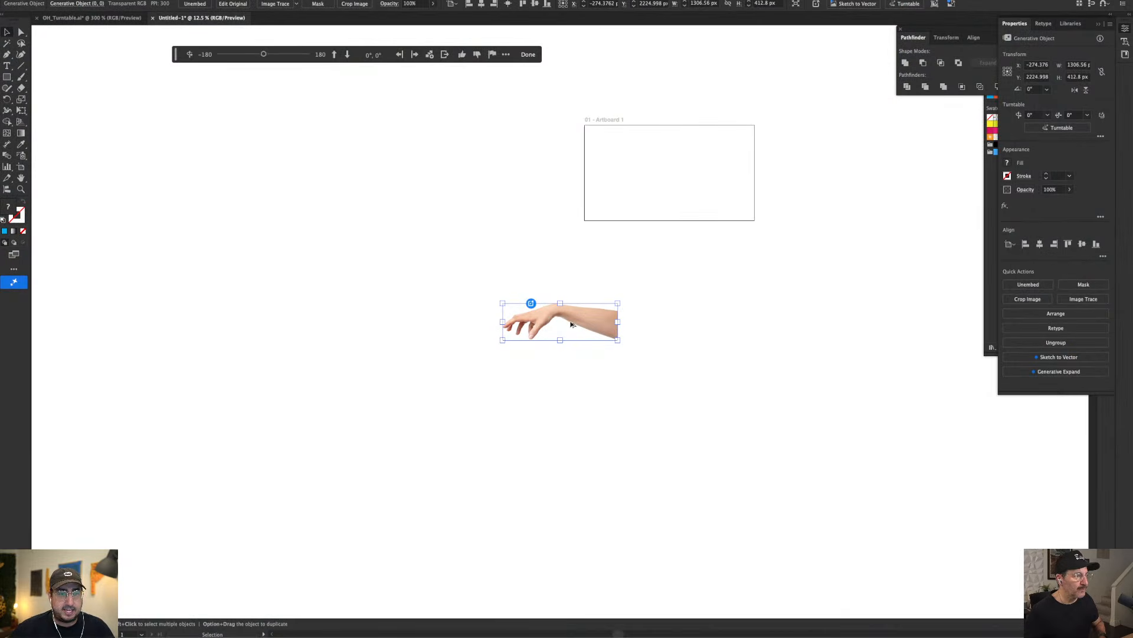
# - Rotate the hand horizontally to 30° with Turntable and tilt it vertically to 30°
pyautogui.scroll(5, 571, 324)
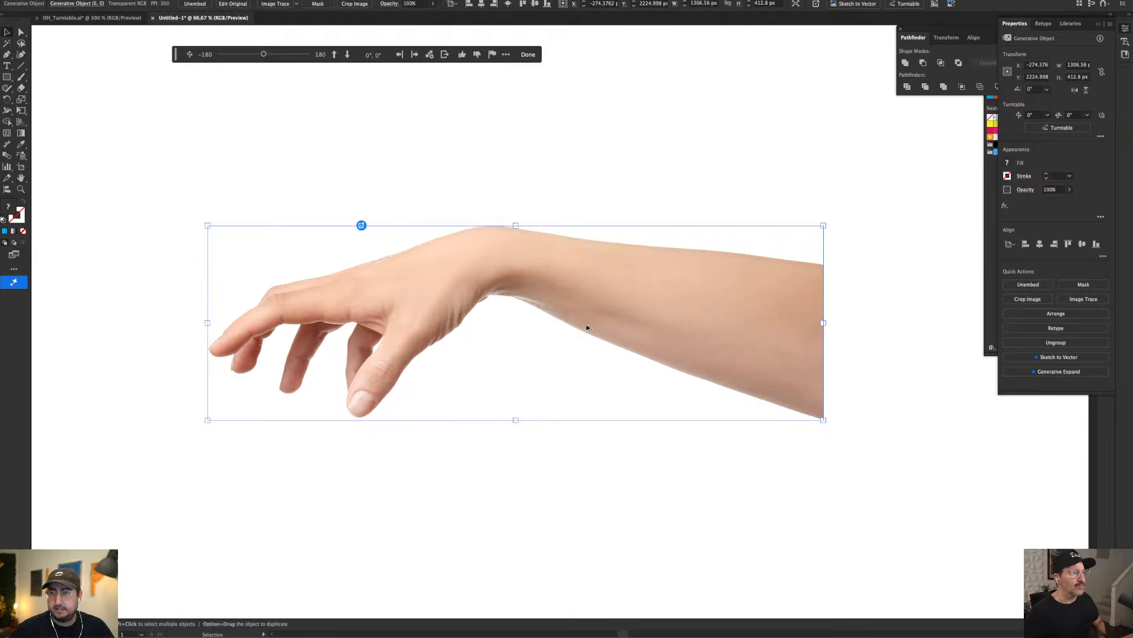
pyautogui.scroll(1, 587, 327)
pyautogui.moveTo(586, 326); pyautogui.dragTo(602, 320)
pyautogui.scroll(-1, 592, 325)
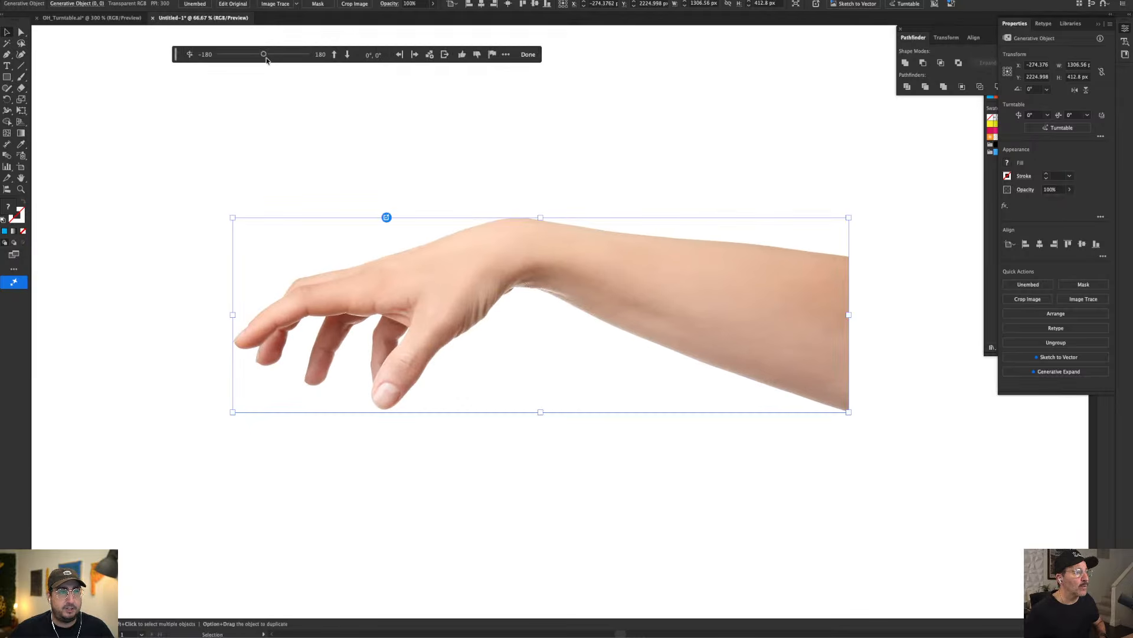
pyautogui.moveTo(267, 59)
pyautogui.mouseDown()
pyautogui.moveTo(303, 54)
pyautogui.moveTo(245, 55)
pyautogui.moveTo(313, 49)
pyautogui.moveTo(256, 53)
pyautogui.moveTo(310, 46)
pyautogui.moveTo(260, 50)
pyautogui.moveTo(271, 53)
pyautogui.mouseUp()
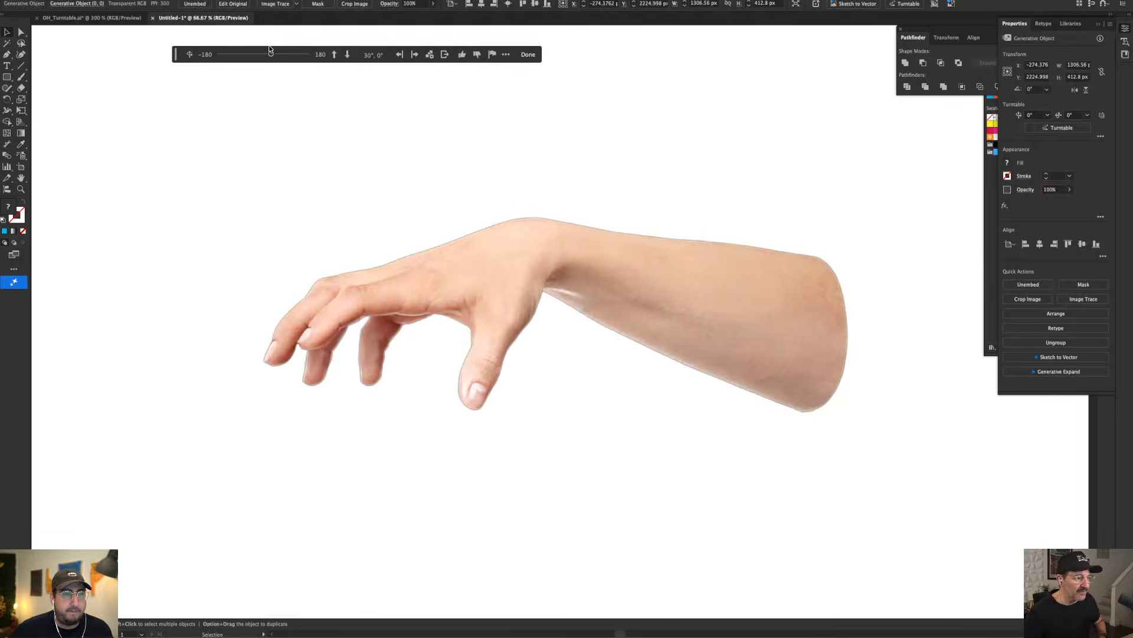
pyautogui.click(347, 54)
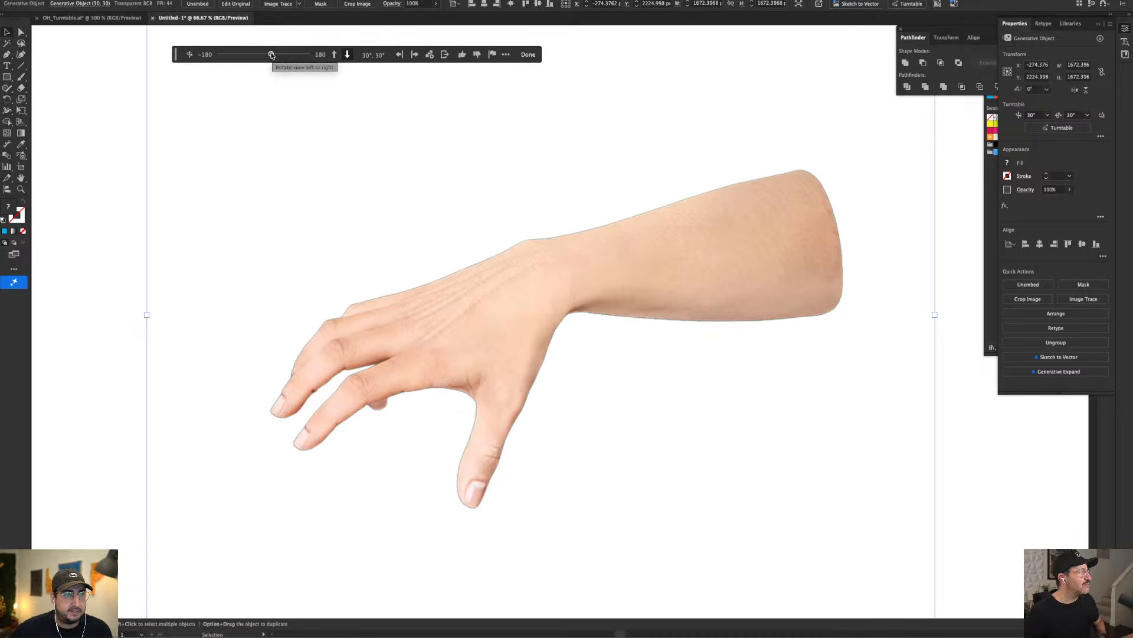
# - Rotate the hand to −30°, tilt it to −30°, rotate it on to 45° and deselect it
pyautogui.moveTo(271, 54)
pyautogui.mouseDown()
pyautogui.moveTo(303, 50)
pyautogui.moveTo(256, 54)
pyautogui.mouseUp()
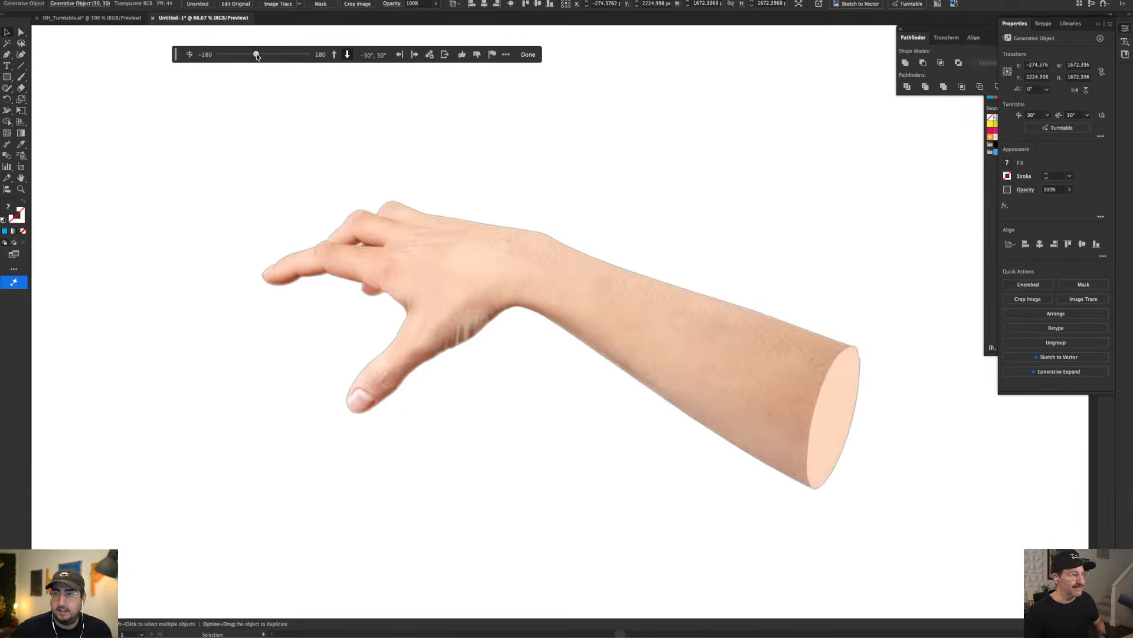
pyautogui.click(333, 55)
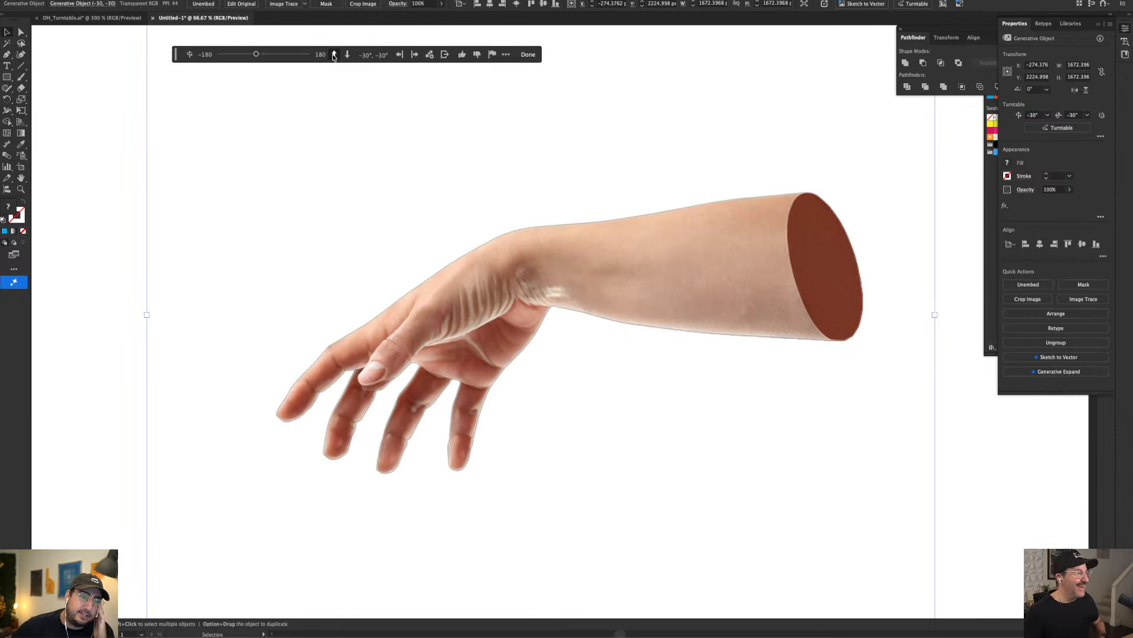
pyautogui.moveTo(255, 55)
pyautogui.mouseDown()
pyautogui.moveTo(228, 55)
pyautogui.moveTo(290, 55)
pyautogui.moveTo(275, 56)
pyautogui.mouseUp()
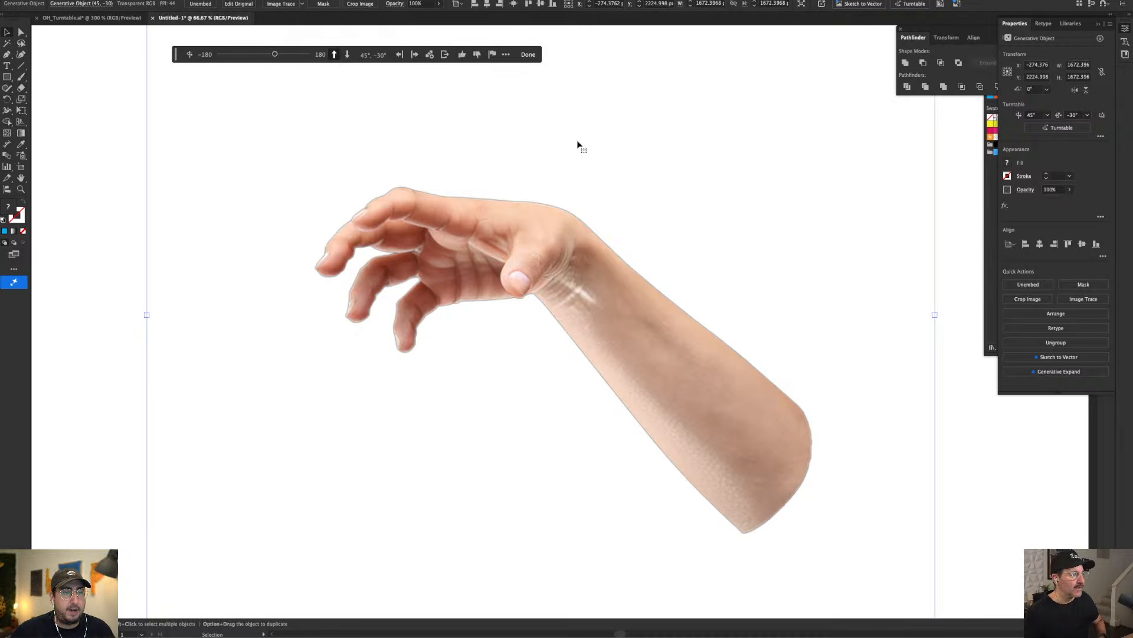
pyautogui.click(193, 232)
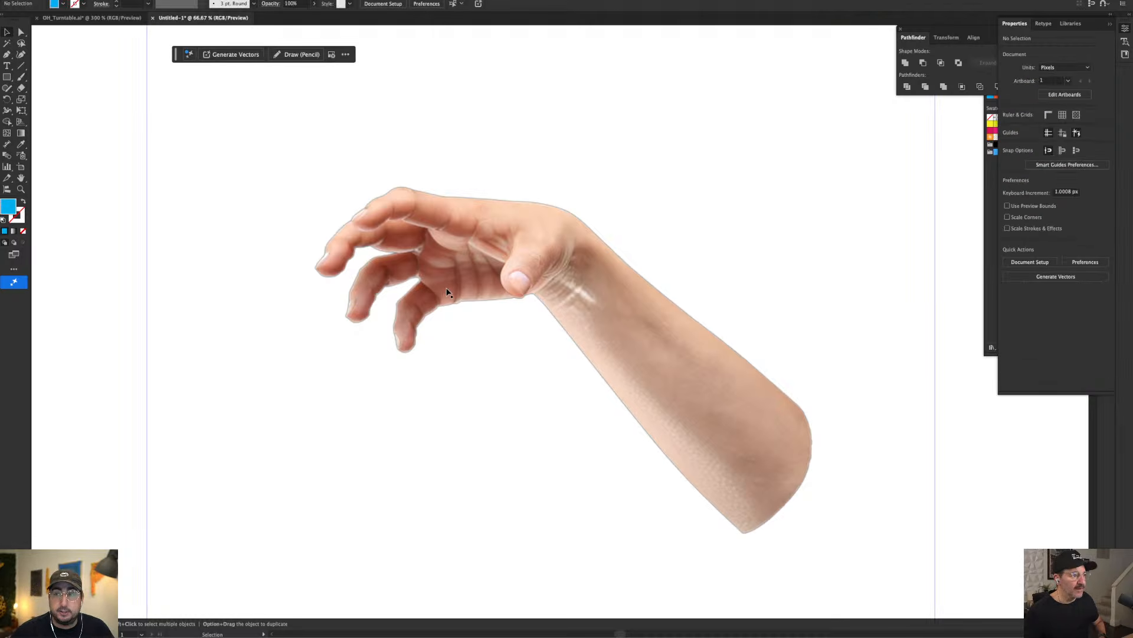
# - Delete the rotated hand from the canvas
pyautogui.scroll(-2, 449, 287)
pyautogui.click(470, 274)
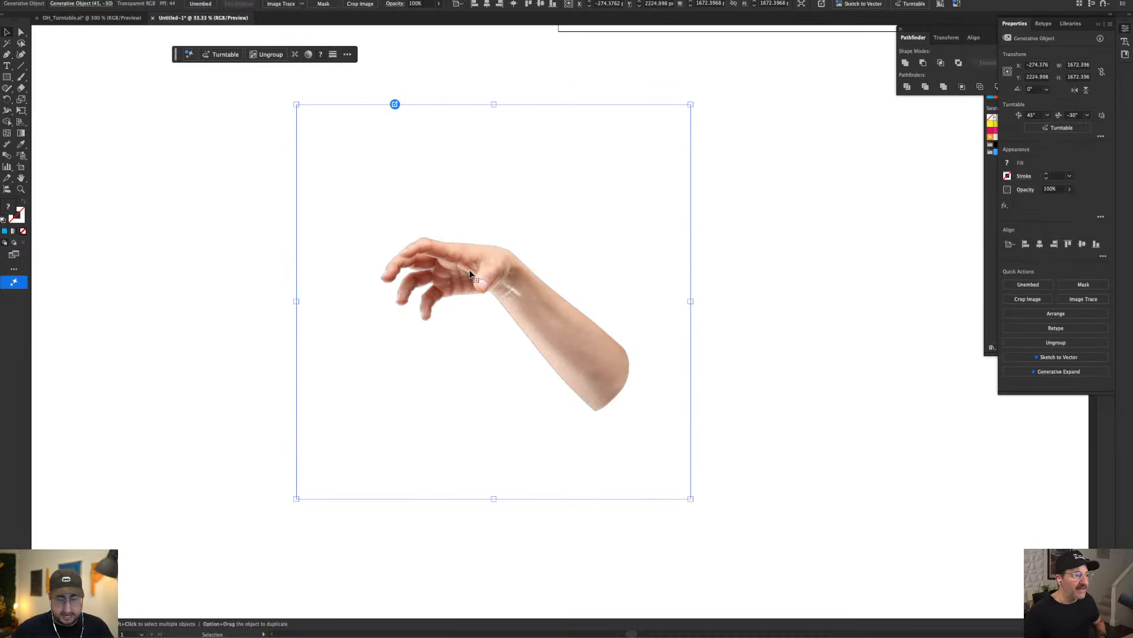
pyautogui.press('Delete')
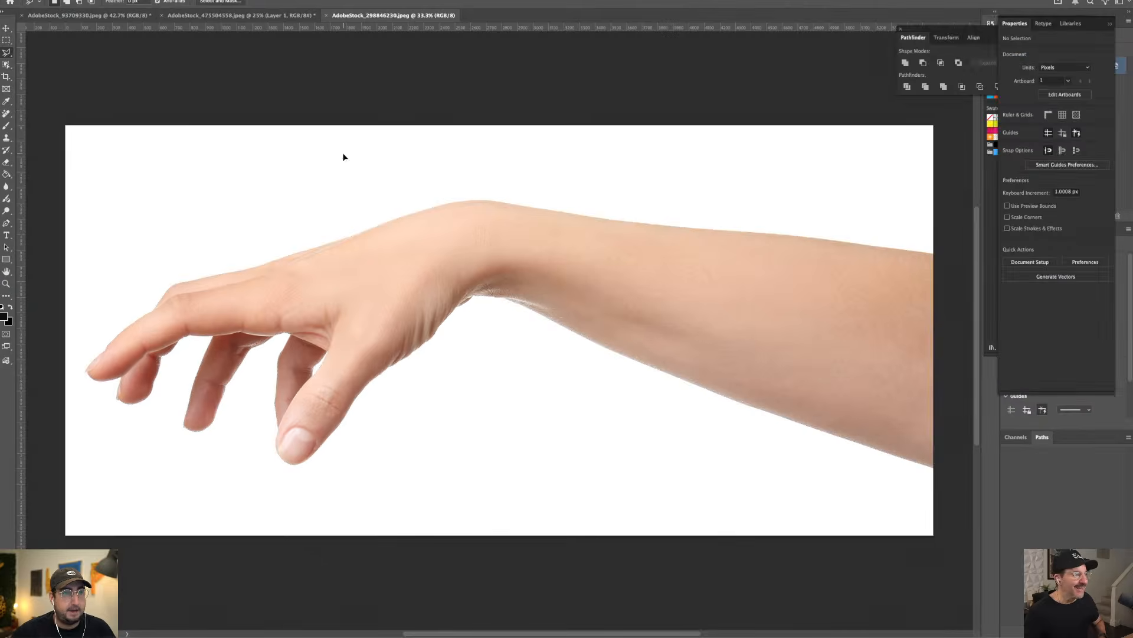
# - Switch to Adobe Stock in the browser and replace the image search with "product photography"
pyautogui.press('super+Tab')
pyautogui.press('super+Tab')
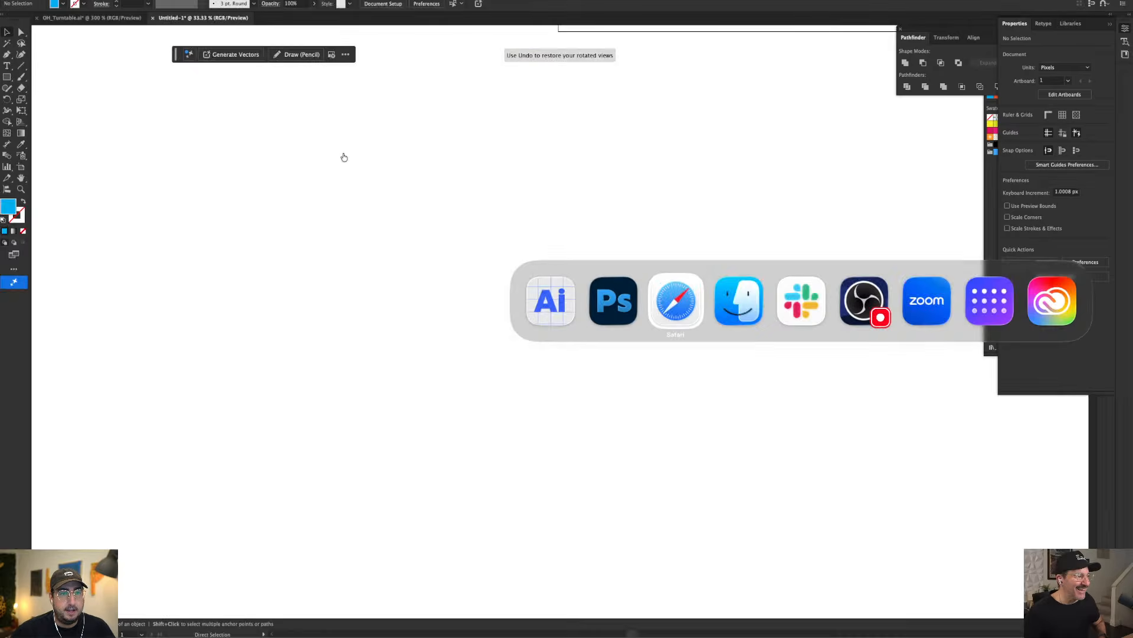
pyautogui.click(207, 17)
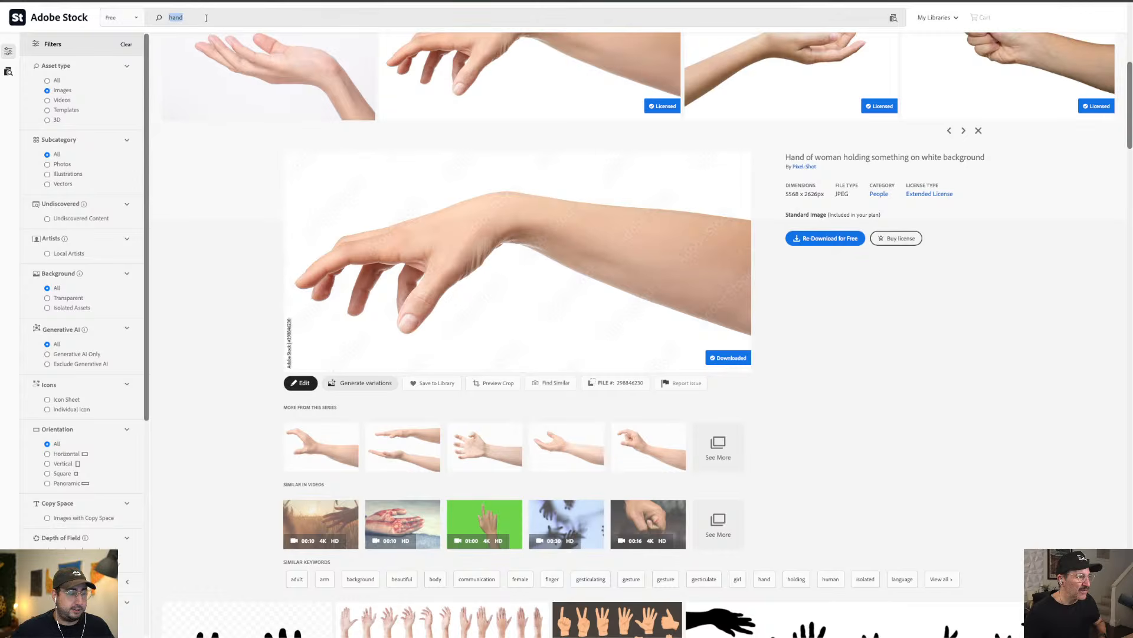
pyautogui.write('product photogr')
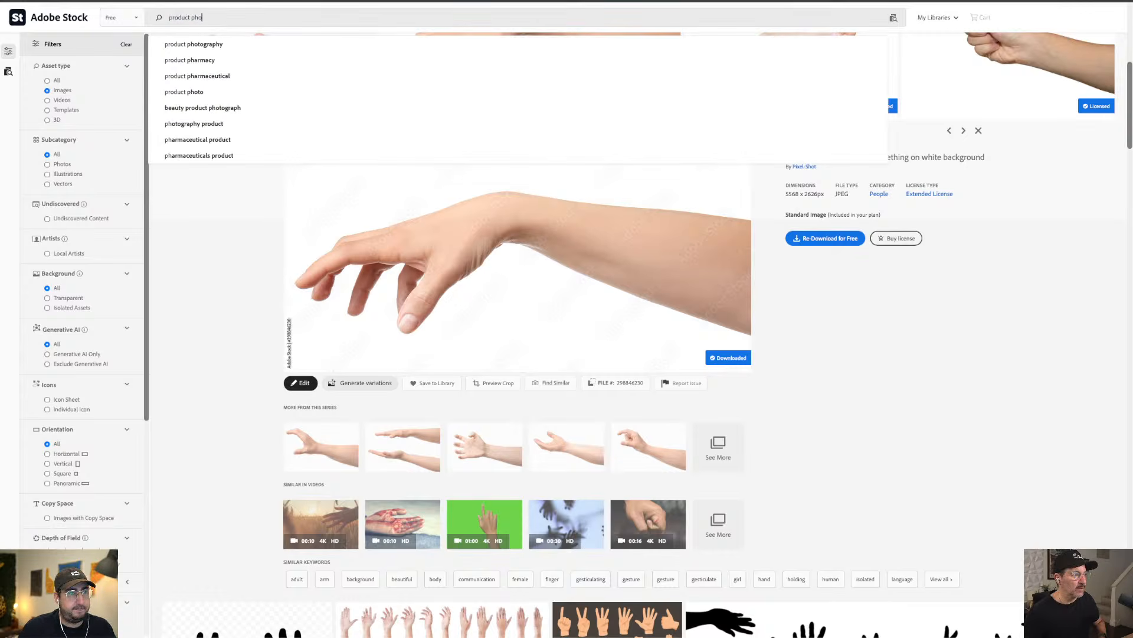
pyautogui.write('aphy')
pyautogui.press('Return')
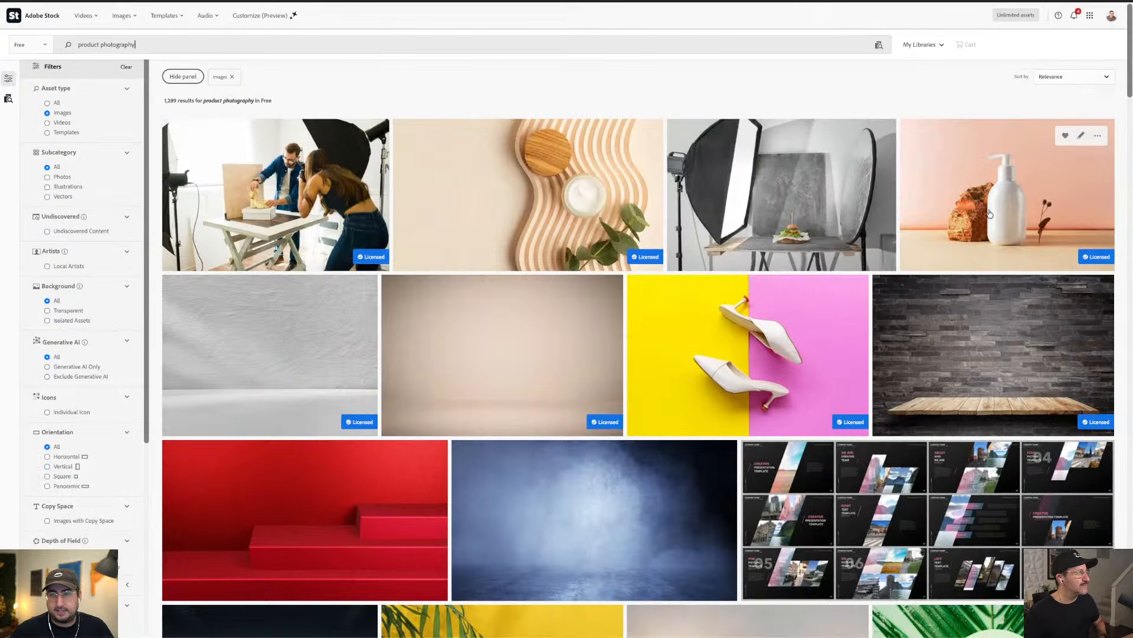
# - Open the white cosmetic lotion bottle image from the results and download it again
pyautogui.scroll(-3, 998, 195)
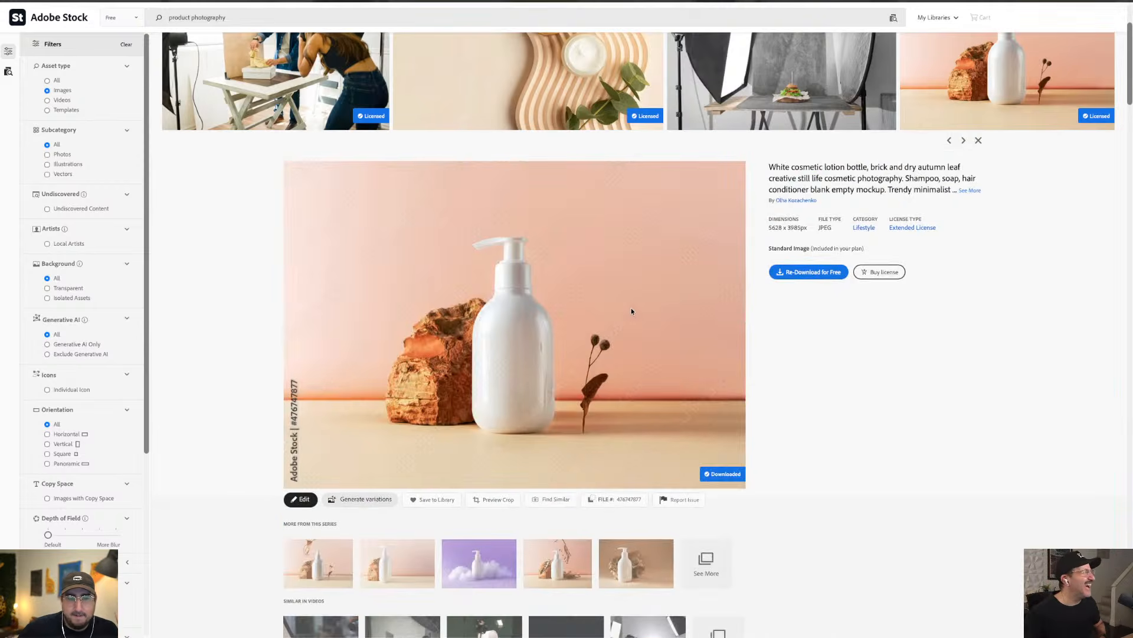
pyautogui.click(799, 273)
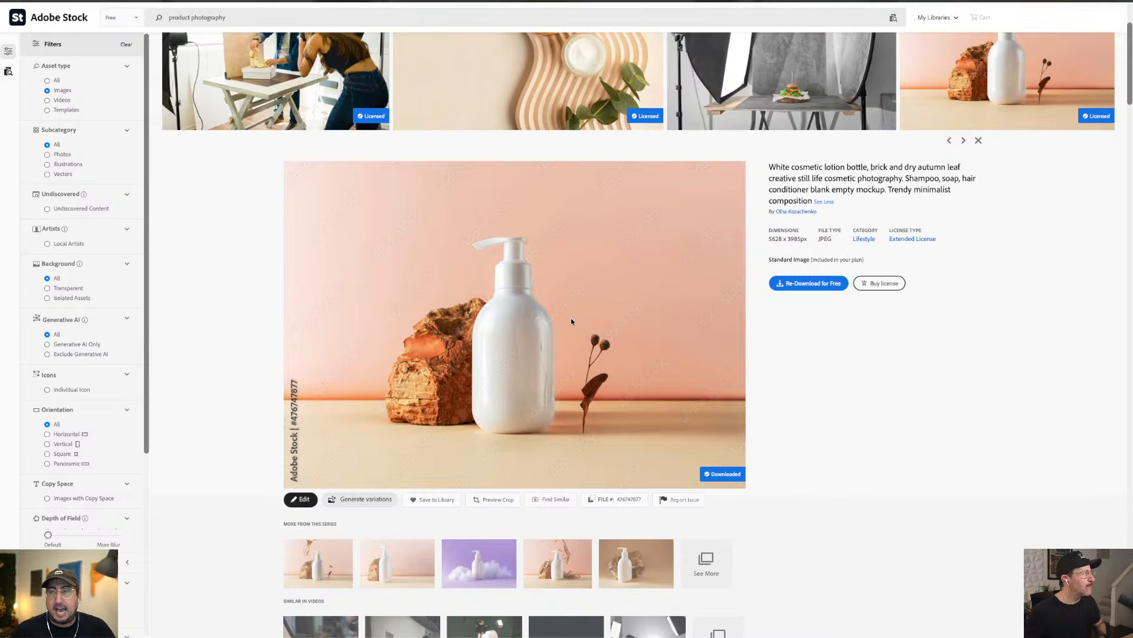
# - Switch to Photoshop and open the lotion bottle image AdobeStock_476747877.jpeg from the Downloads folder
pyautogui.press('super+Tab')
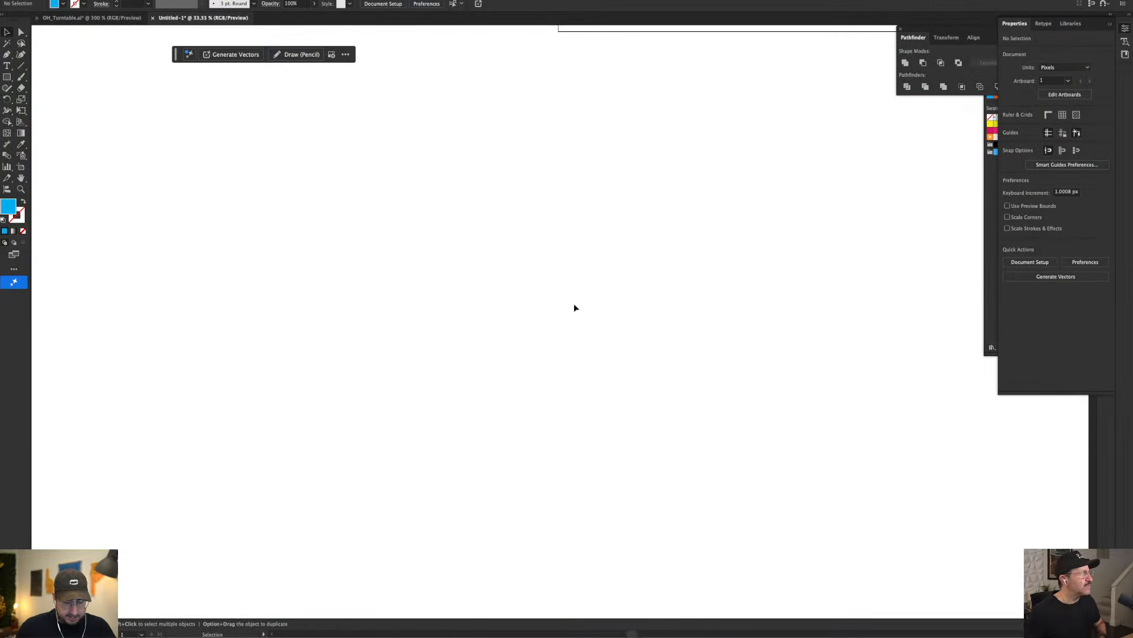
pyautogui.press('super+Tab')
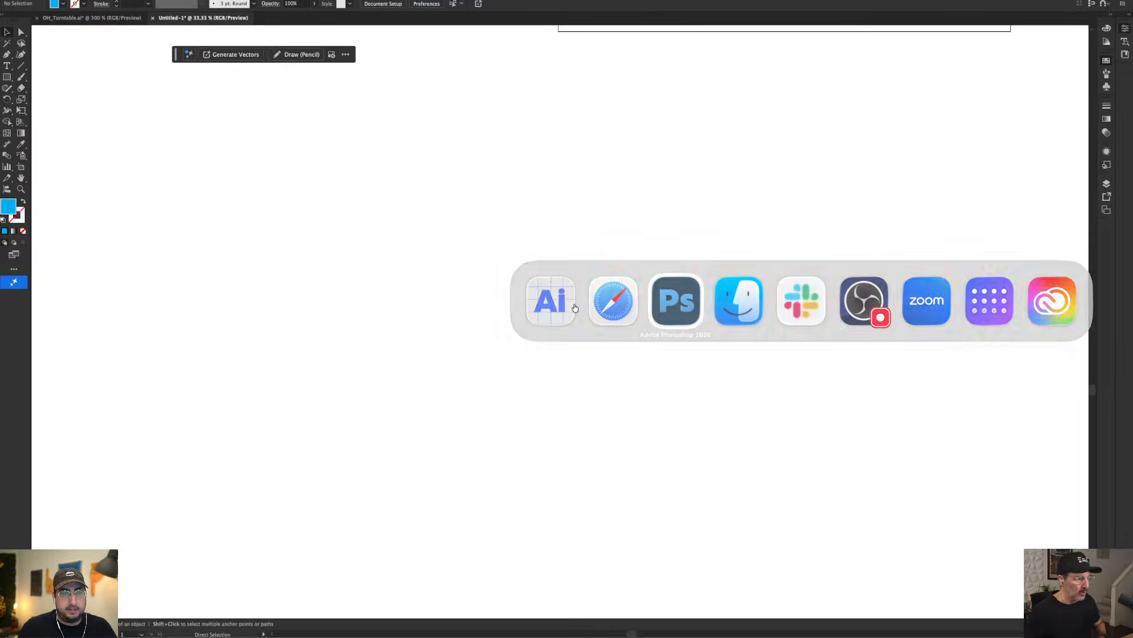
pyautogui.press('super+o')
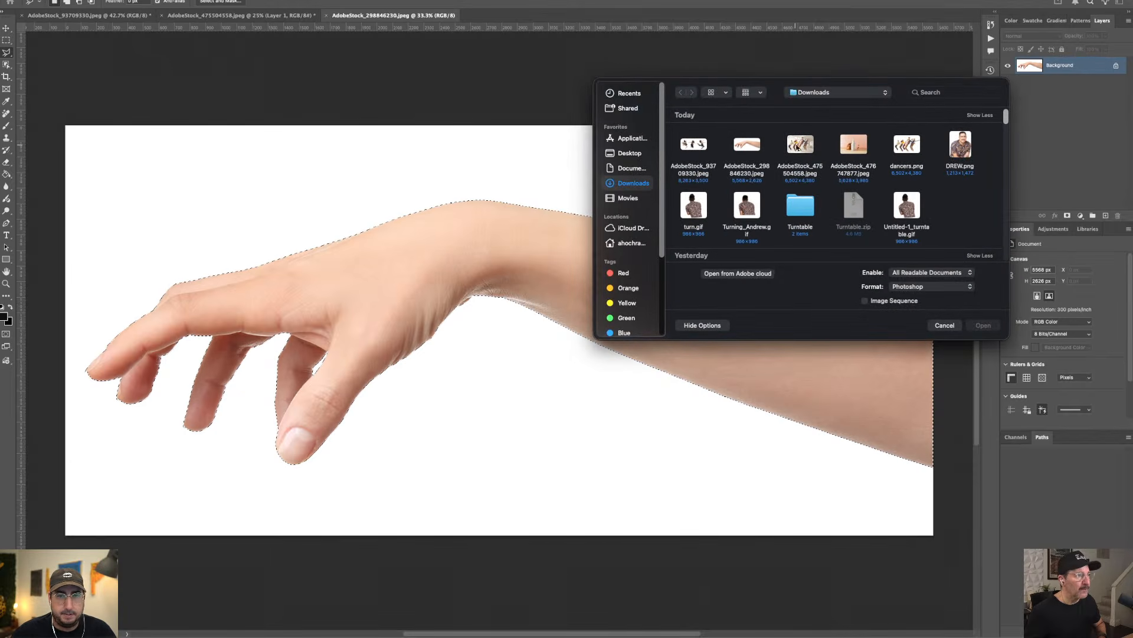
pyautogui.doubleClick(853, 144)
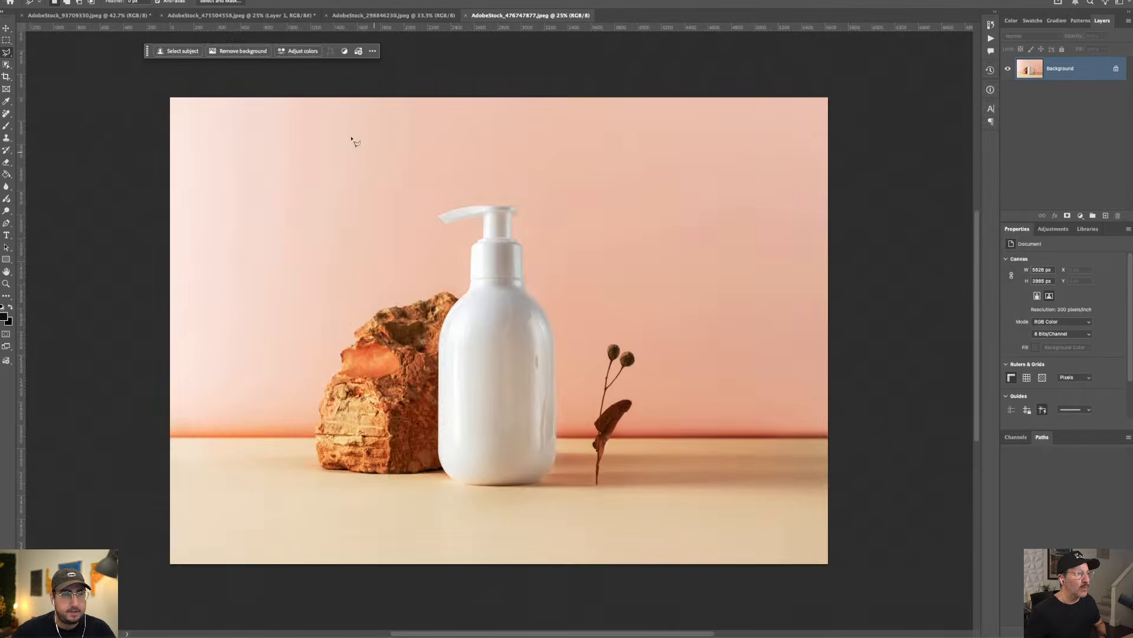
# - Isolate the photo's subject with Select Subject and paste a copy of it into the untitled Illustrator document
pyautogui.click(185, 52)
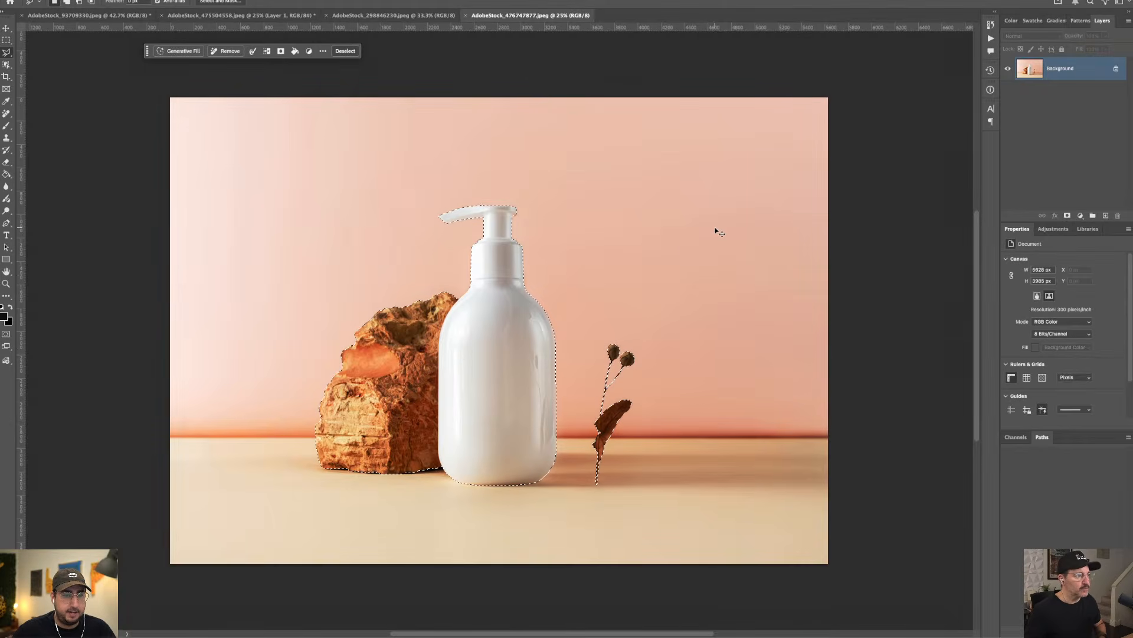
pyautogui.press('super+c')
pyautogui.press('super+Tab')
pyautogui.press('super+v')
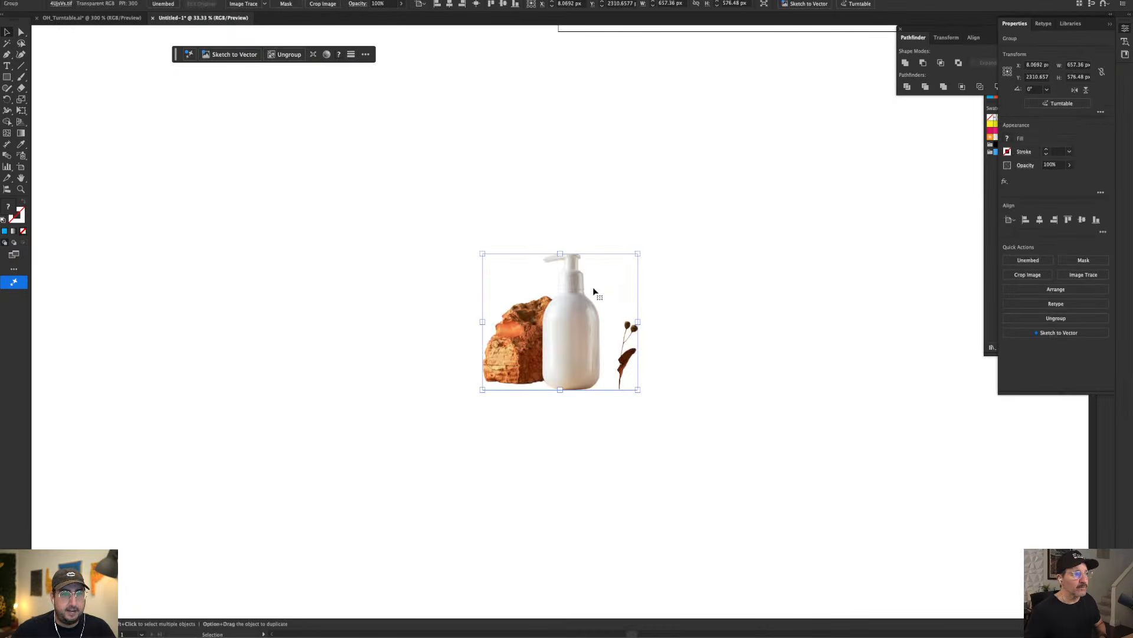
# - Generate Turntable views for the pasted bottle, rock and plant group, tilt it to 30° and deselect it
pyautogui.click(1062, 104)
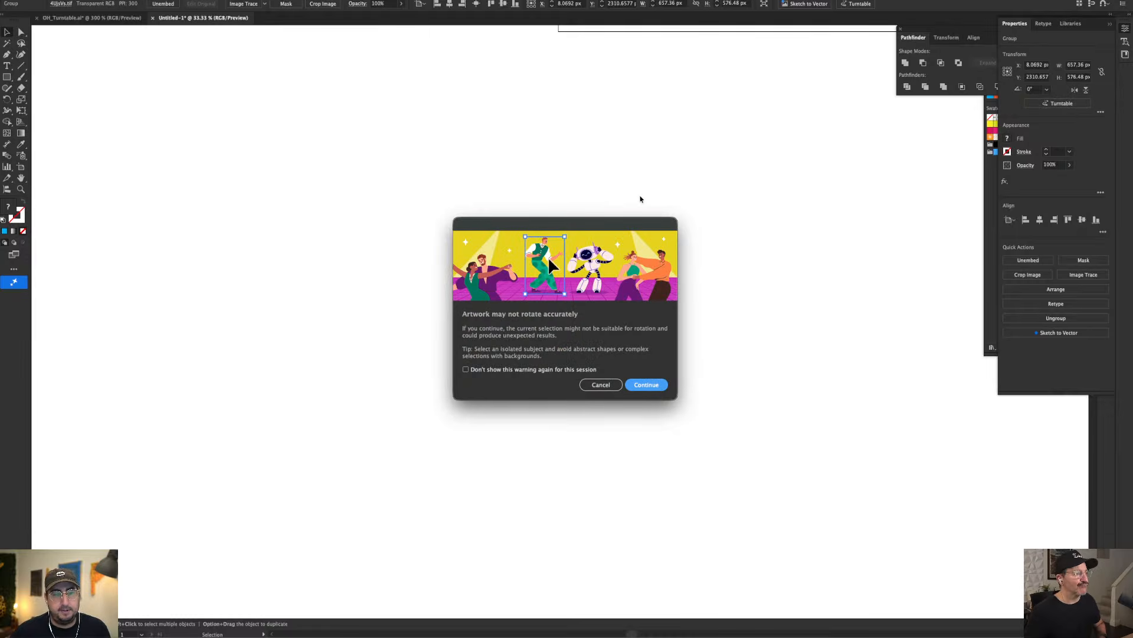
pyautogui.click(646, 385)
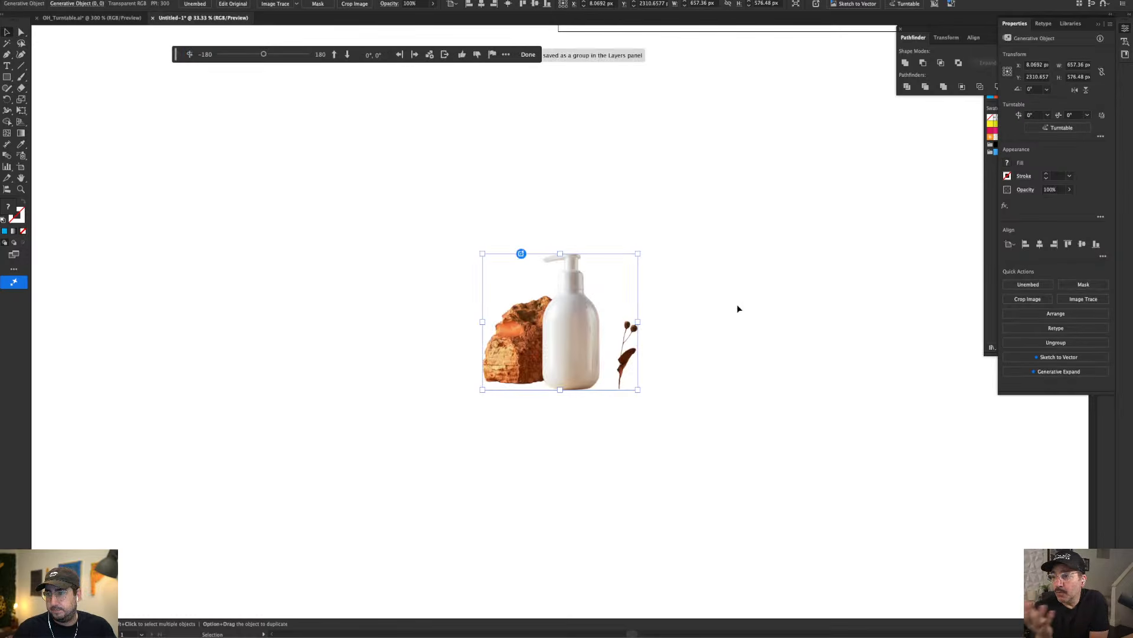
pyautogui.scroll(3, 591, 324)
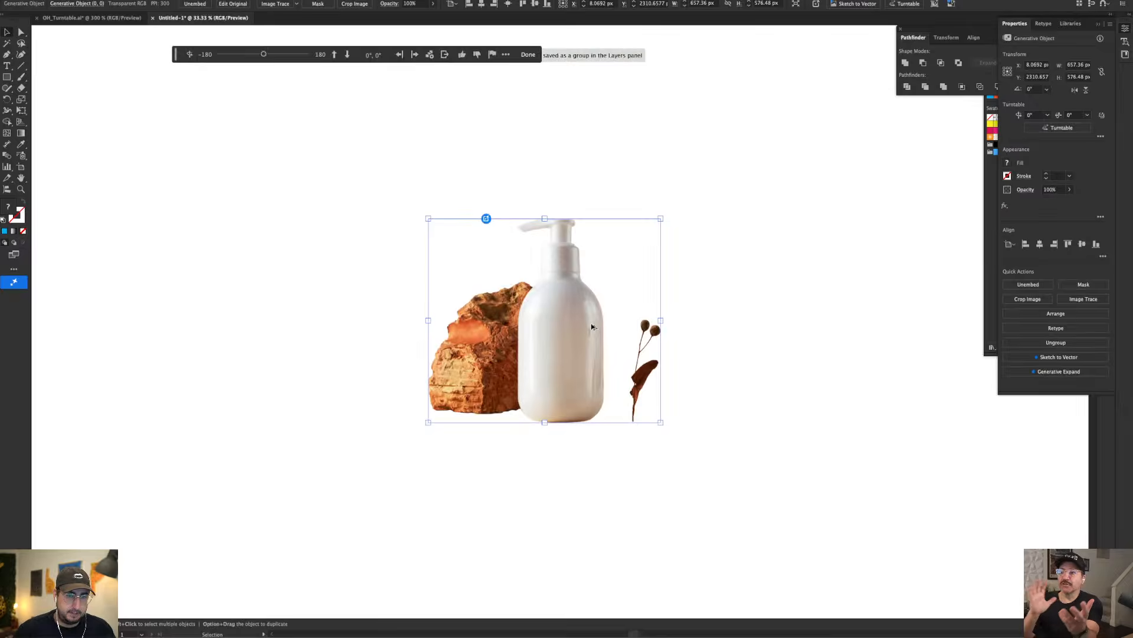
pyautogui.press('space')
pyautogui.moveTo(559, 315); pyautogui.dragTo(608, 332)
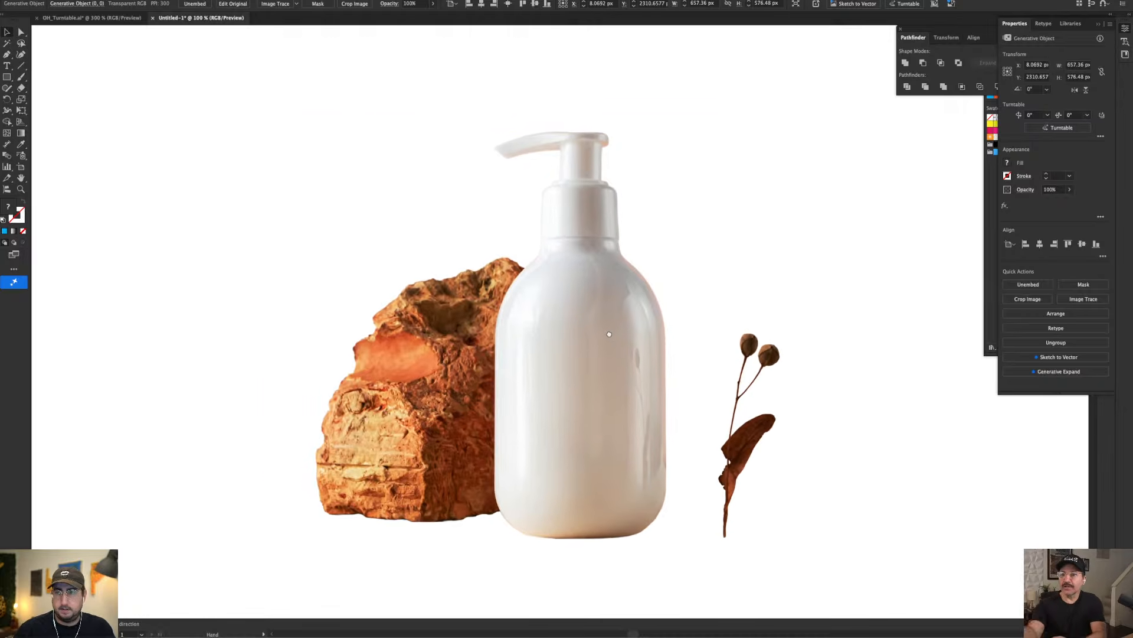
pyautogui.moveTo(264, 54)
pyautogui.mouseDown()
pyautogui.moveTo(303, 55)
pyautogui.moveTo(201, 62)
pyautogui.moveTo(312, 55)
pyautogui.moveTo(248, 53)
pyautogui.moveTo(291, 52)
pyautogui.moveTo(270, 47)
pyautogui.moveTo(259, 56)
pyautogui.moveTo(286, 56)
pyautogui.moveTo(265, 59)
pyautogui.mouseUp()
pyautogui.click(347, 54)
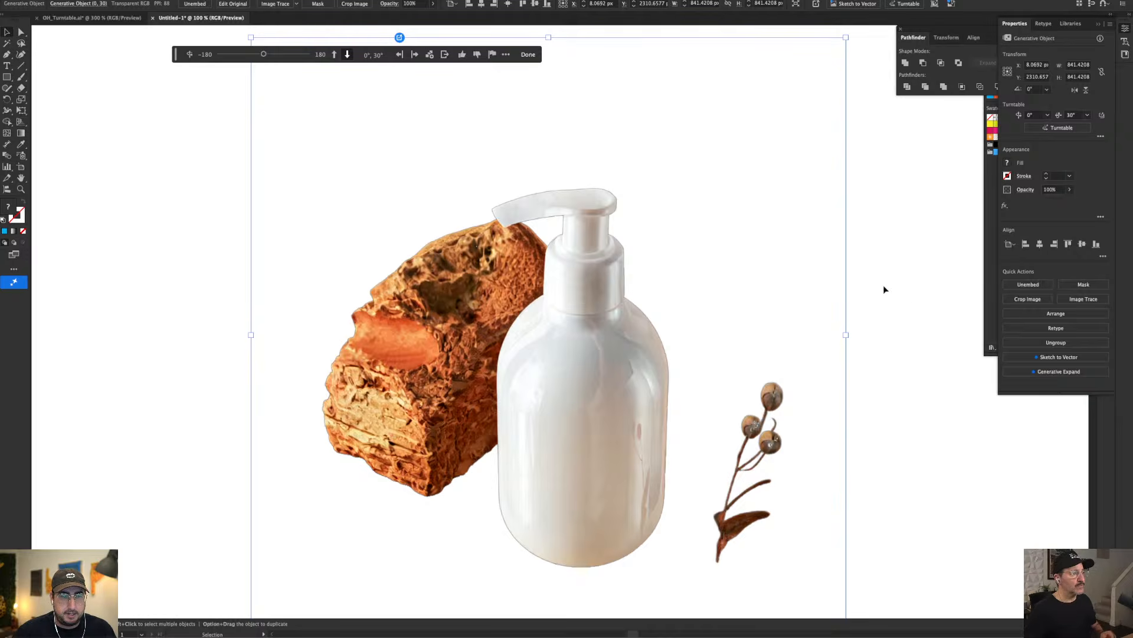
pyautogui.click(918, 319)
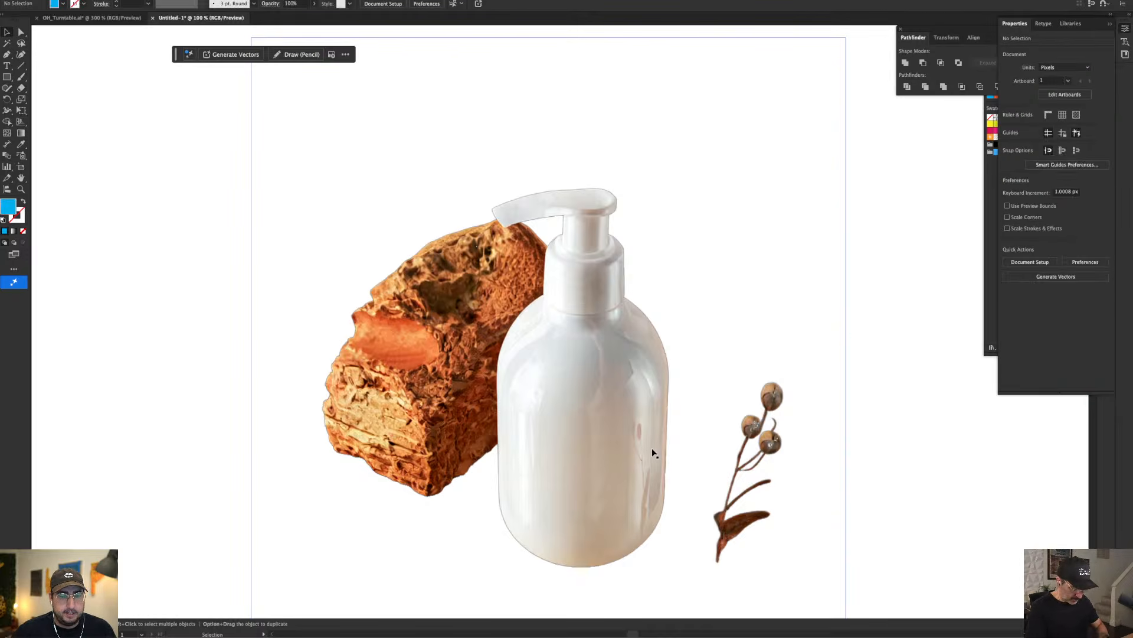
# - Examine the plant's reflection on the tilted bottle up close, then the whole composition
pyautogui.scroll(3, 653, 451)
pyautogui.moveTo(653, 452); pyautogui.dragTo(495, 242)
pyautogui.scroll(-2, 458, 247)
pyautogui.scroll(-2, 458, 246)
pyautogui.scroll(5, 413, 210)
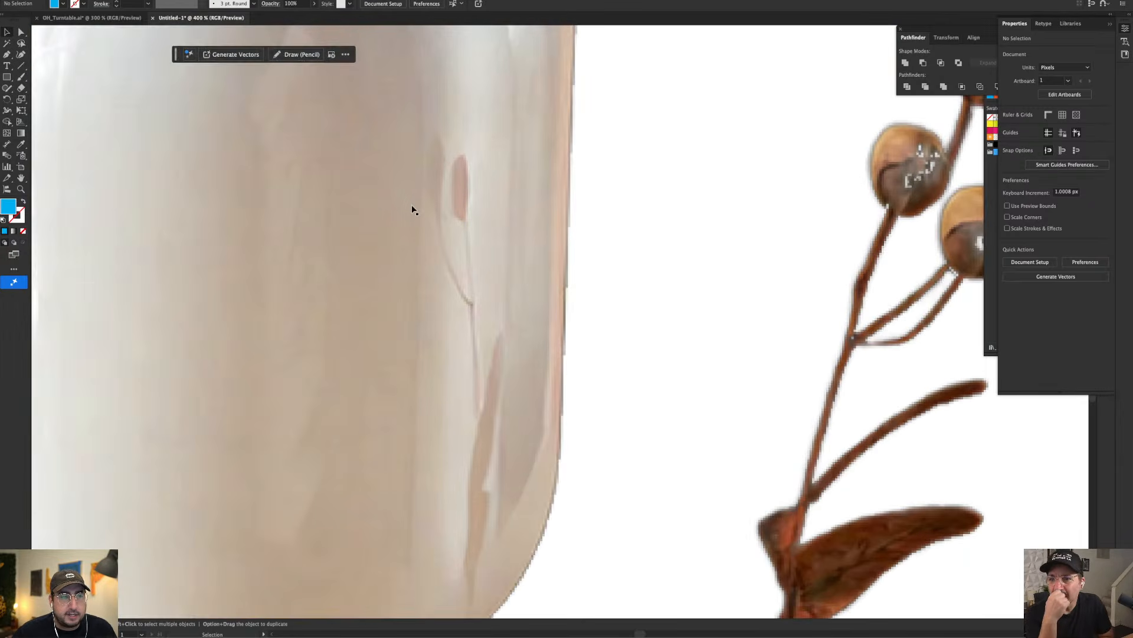
pyautogui.scroll(-4, 412, 210)
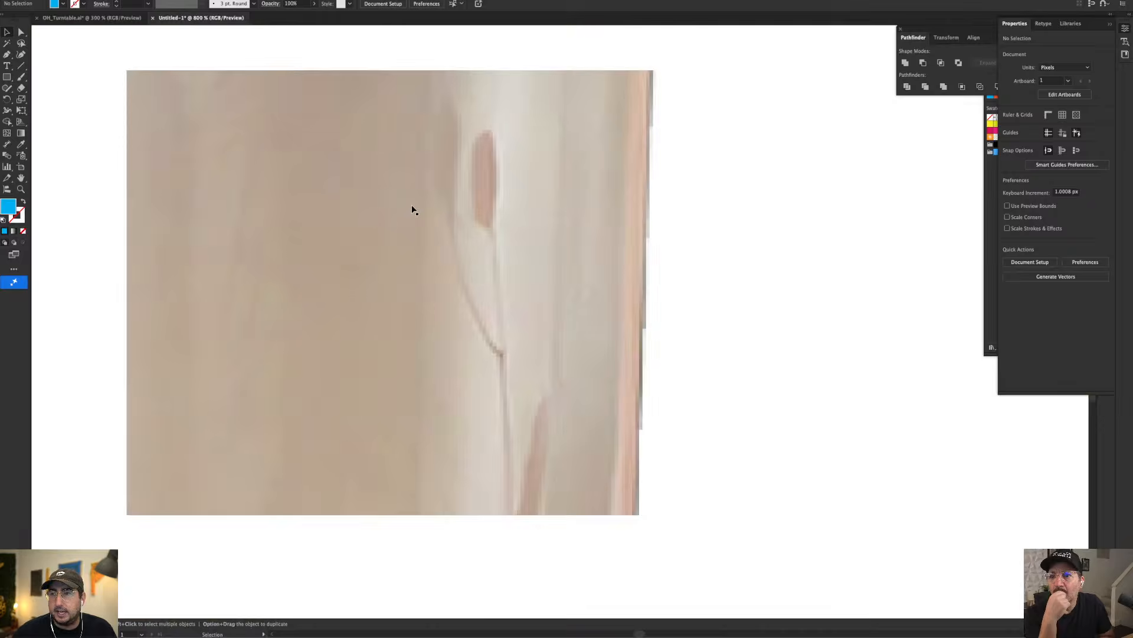
pyautogui.moveTo(508, 219); pyautogui.dragTo(445, 233)
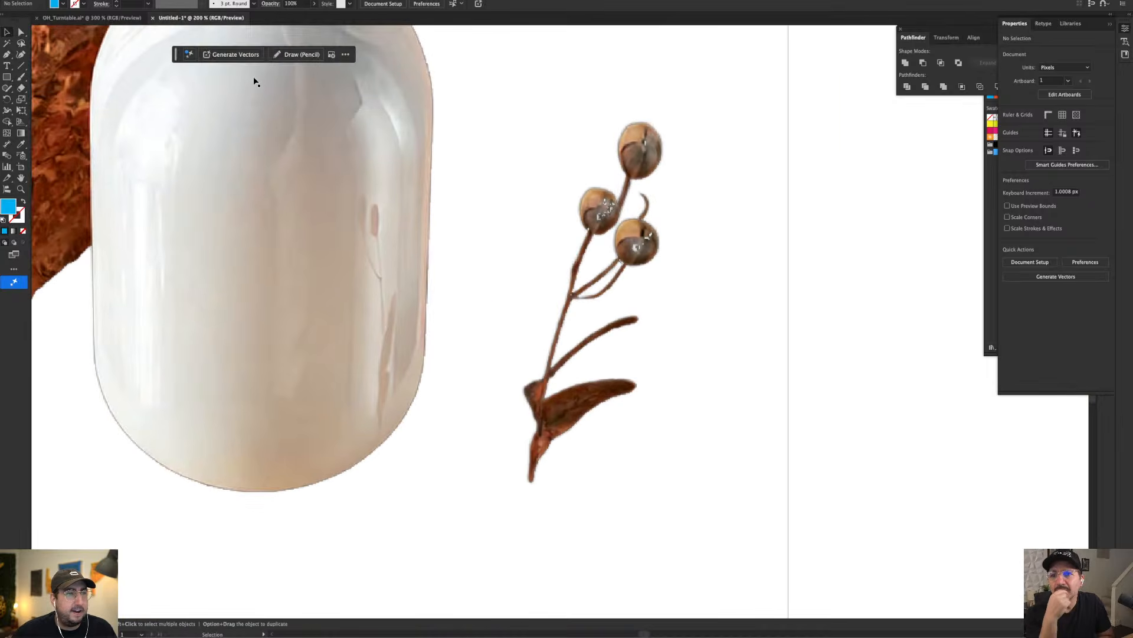
pyautogui.click(582, 185)
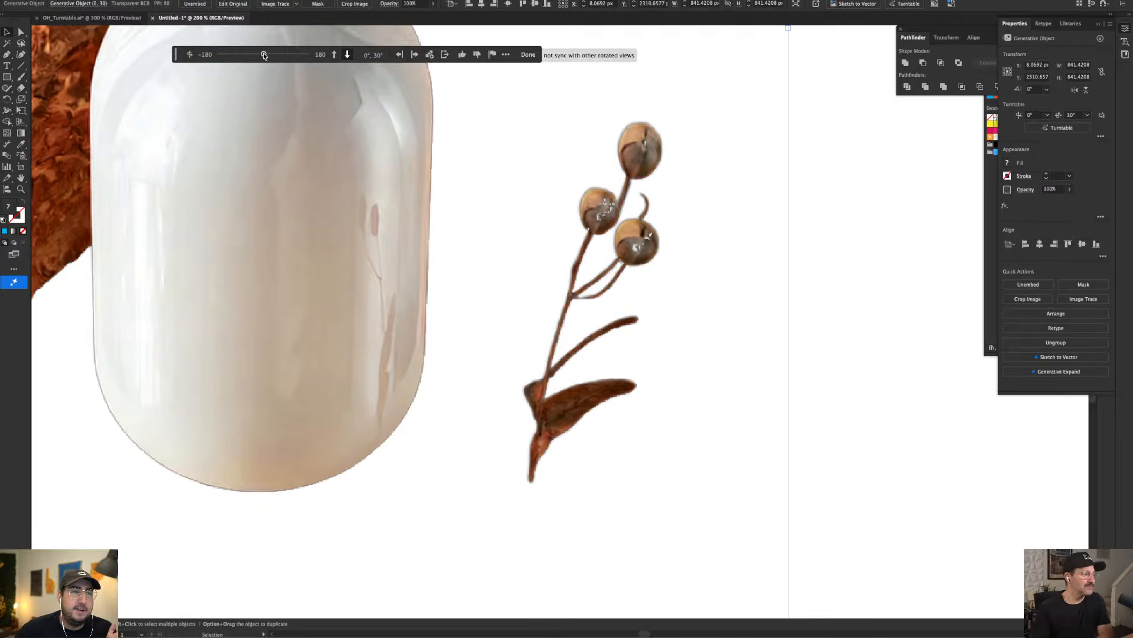
pyautogui.moveTo(264, 55)
pyautogui.mouseDown()
pyautogui.moveTo(254, 56)
pyautogui.moveTo(275, 54)
pyautogui.moveTo(264, 55)
pyautogui.mouseUp()
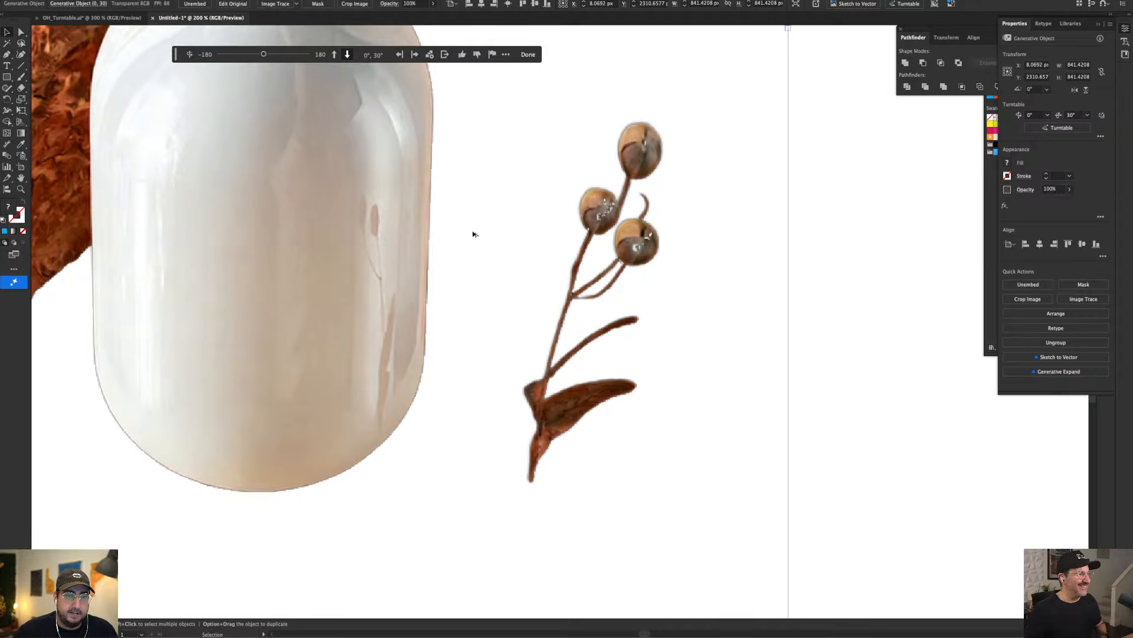
pyautogui.hotkey('ctrl', '-')
pyautogui.press('super+minus')
pyautogui.moveTo(666, 205); pyautogui.dragTo(816, 282)
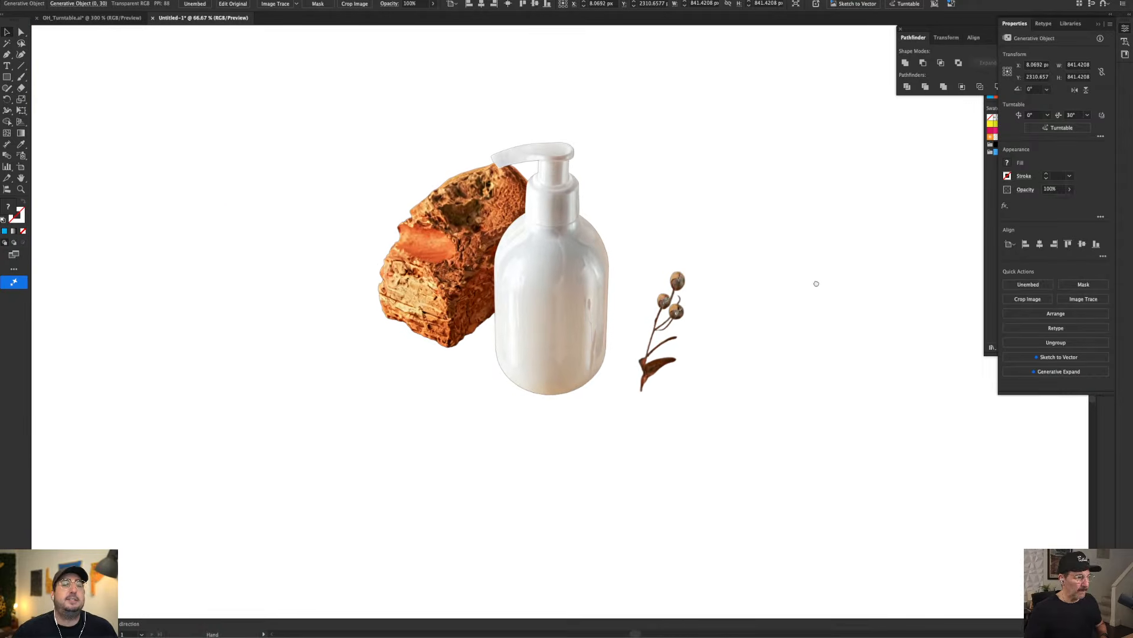
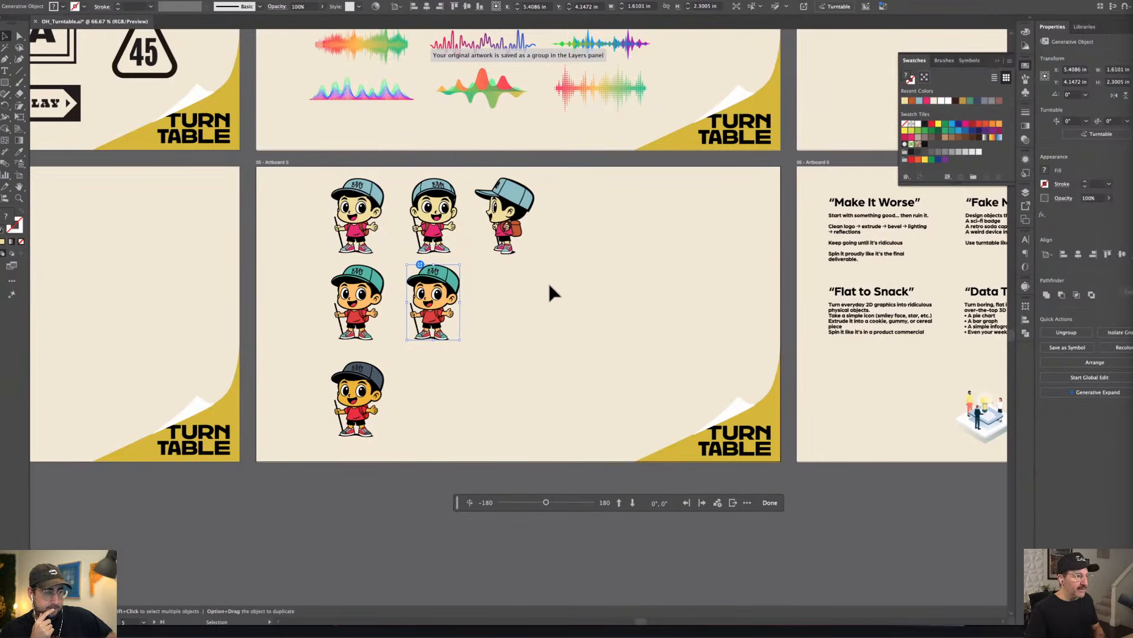
# - Rotate the second green-capped character in the middle row to 45° with Turntable and deselect it
pyautogui.click(561, 314)
pyautogui.press('super+1')
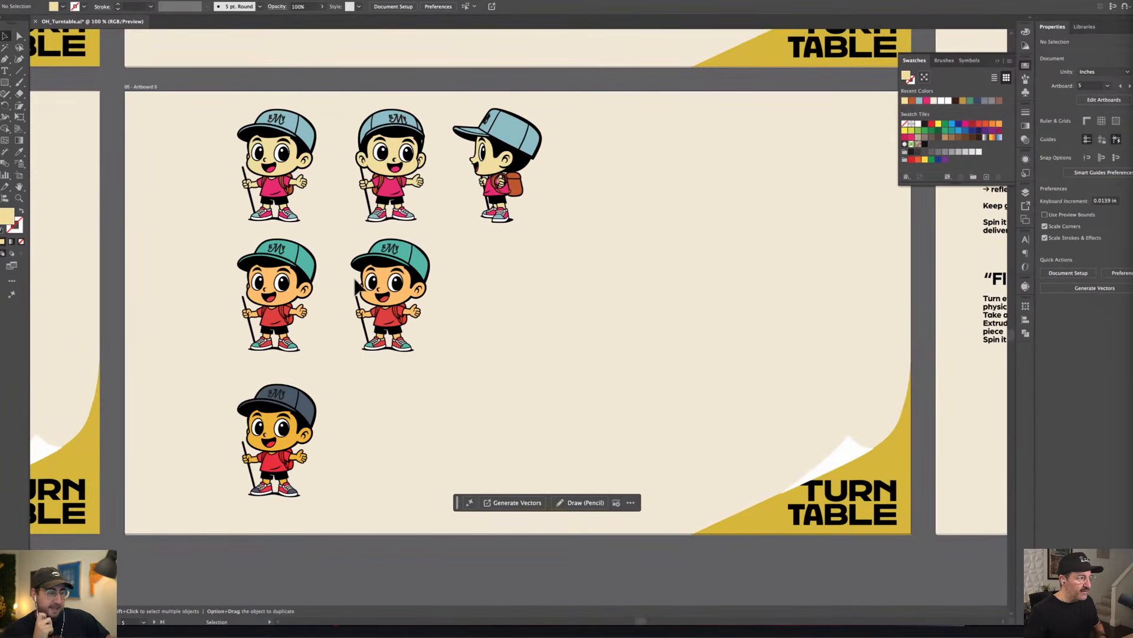
pyautogui.click(364, 347)
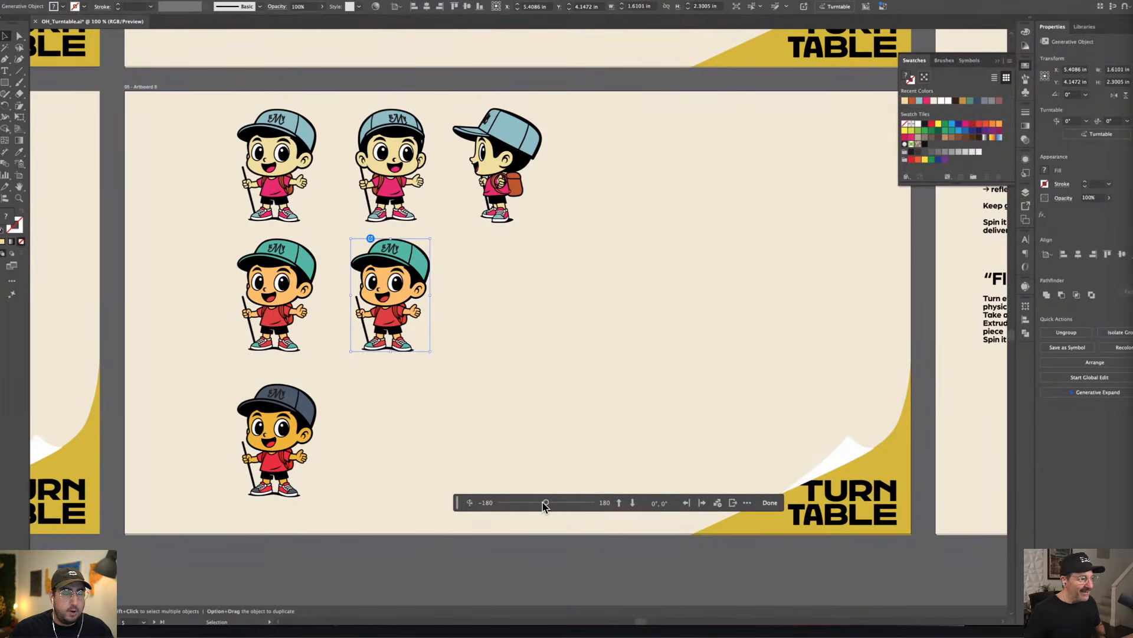
pyautogui.moveTo(543, 506)
pyautogui.mouseDown()
pyautogui.moveTo(526, 504)
pyautogui.moveTo(558, 507)
pyautogui.mouseUp()
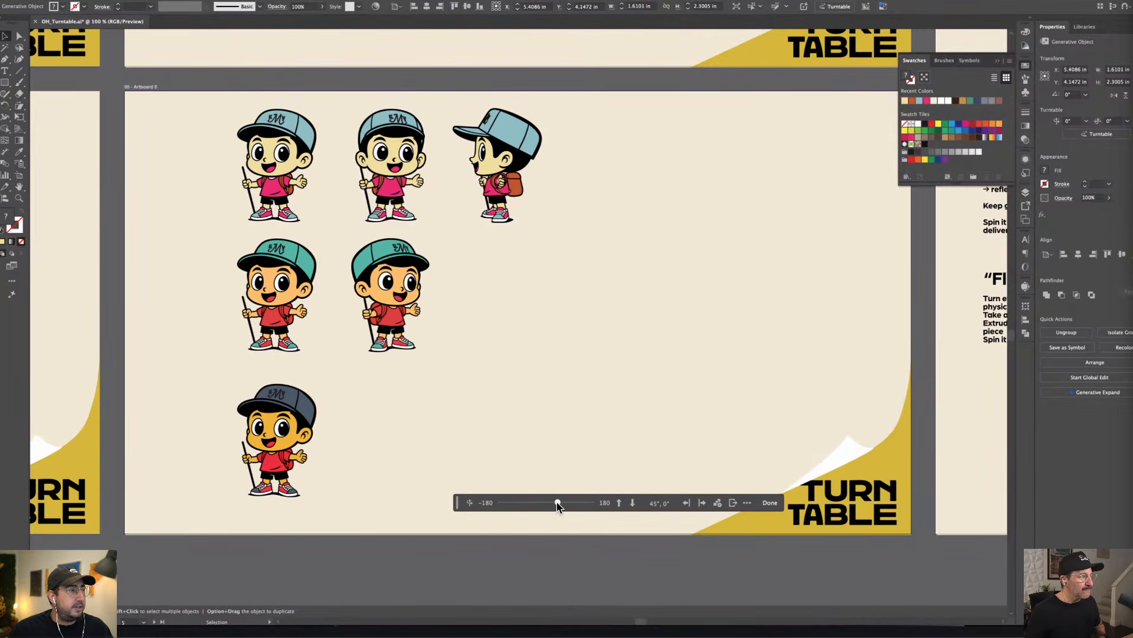
pyautogui.click(477, 572)
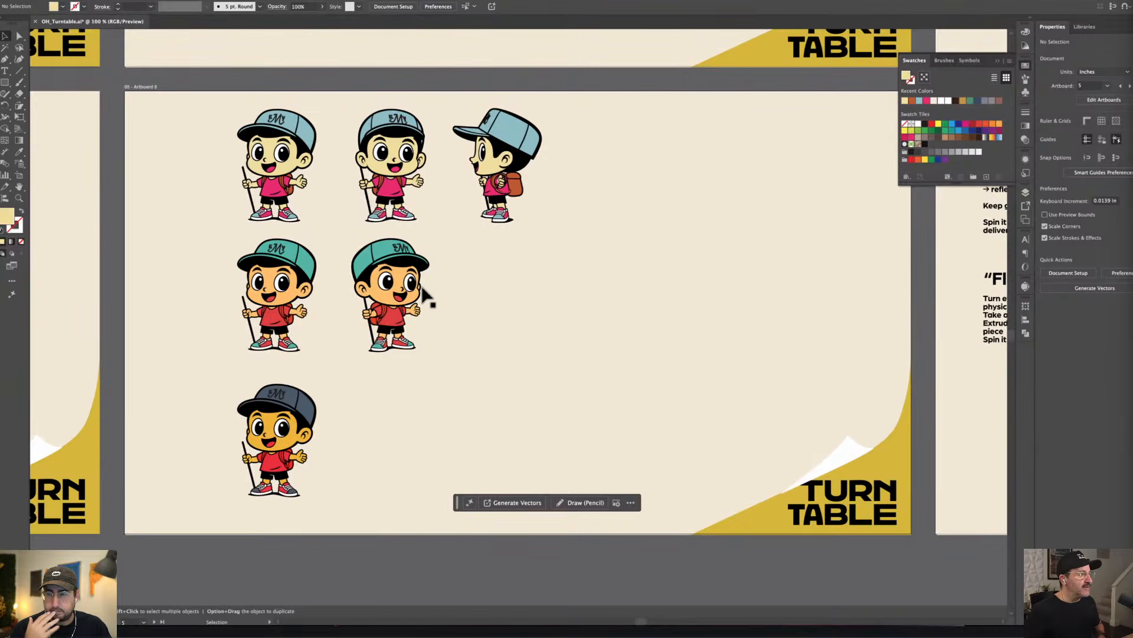
pyautogui.click(395, 299)
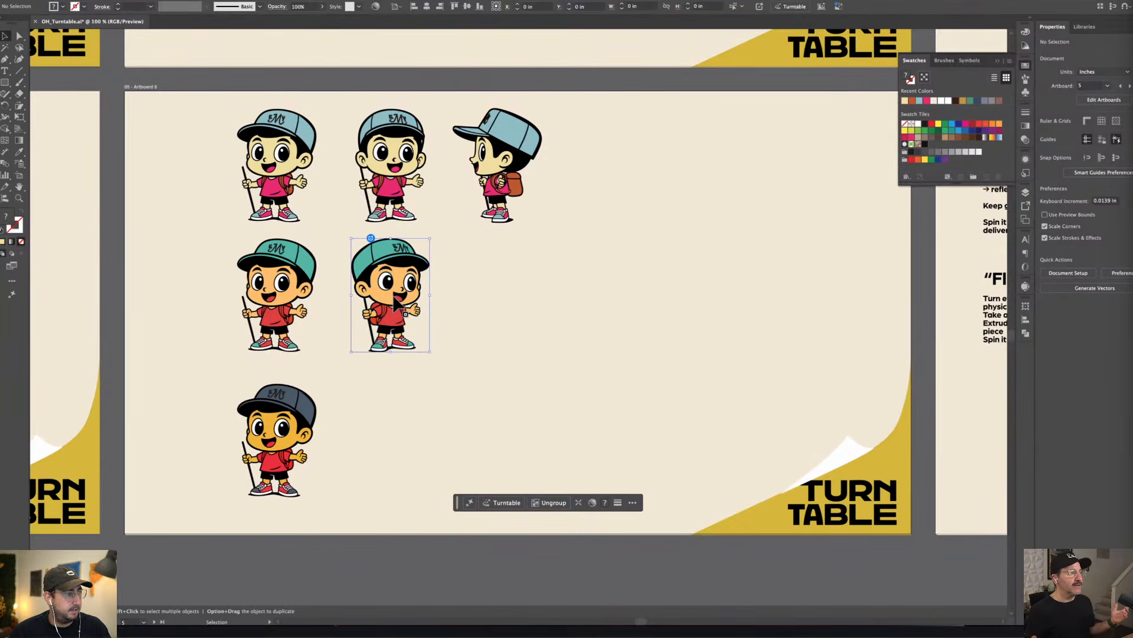
pyautogui.click(376, 7)
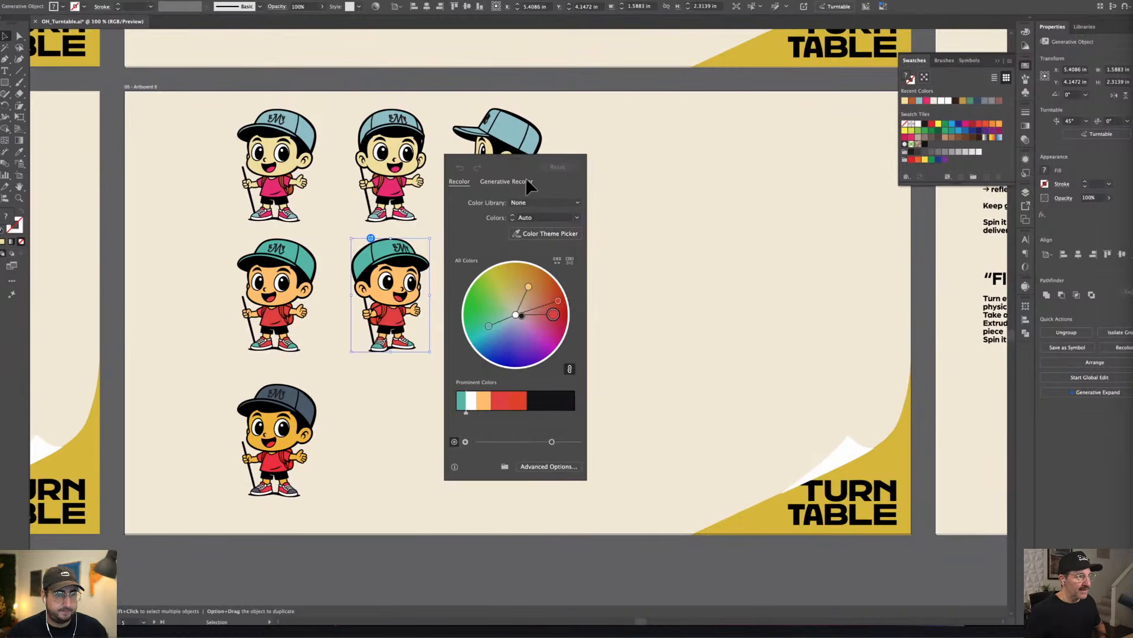
pyautogui.click(410, 377)
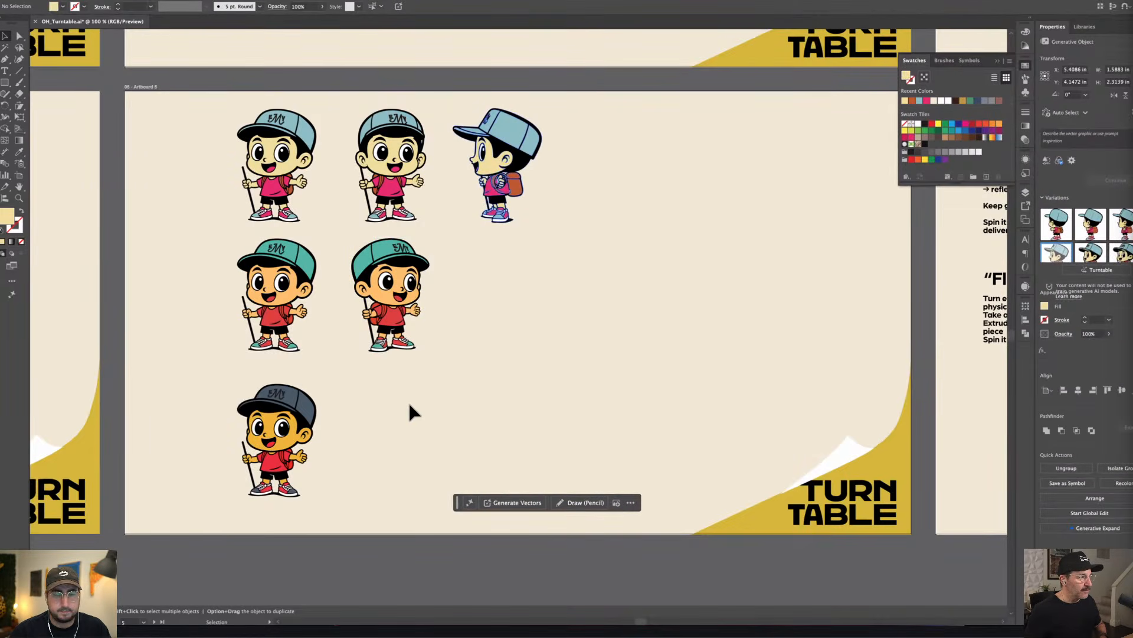
# - Duplicate the rotated green-capped character into the bottom row and apply the fourth "Yellow submarine" Generative Recolor variation to the copy
pyautogui.click(397, 295)
pyautogui.moveTo(392, 291); pyautogui.dragTo(395, 407)
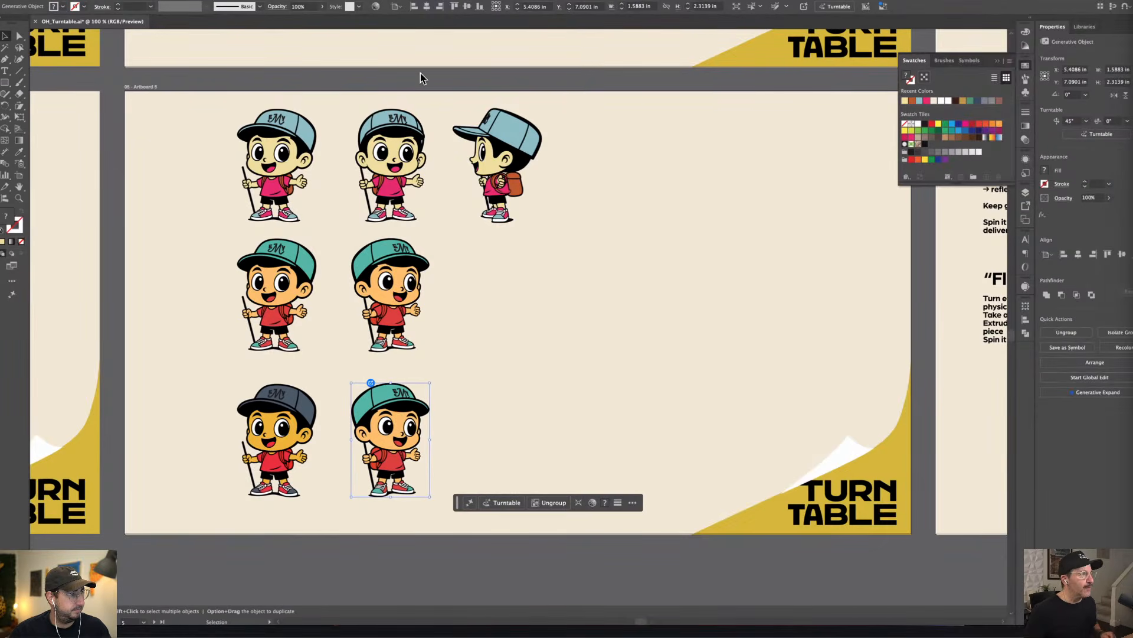
pyautogui.click(376, 7)
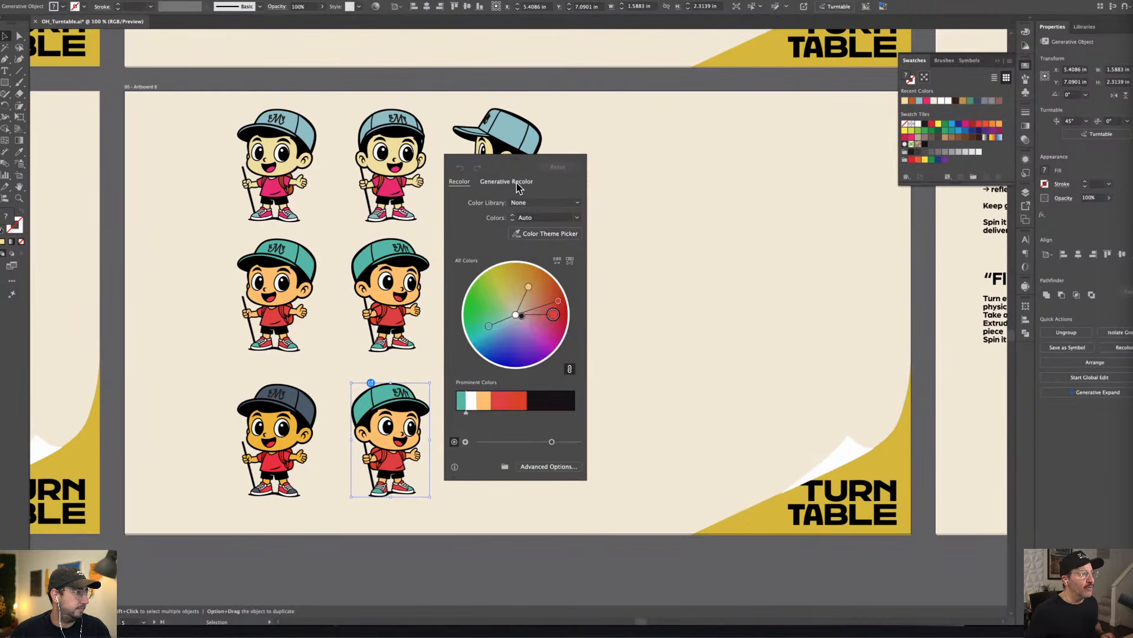
pyautogui.click(516, 183)
pyautogui.click(563, 349)
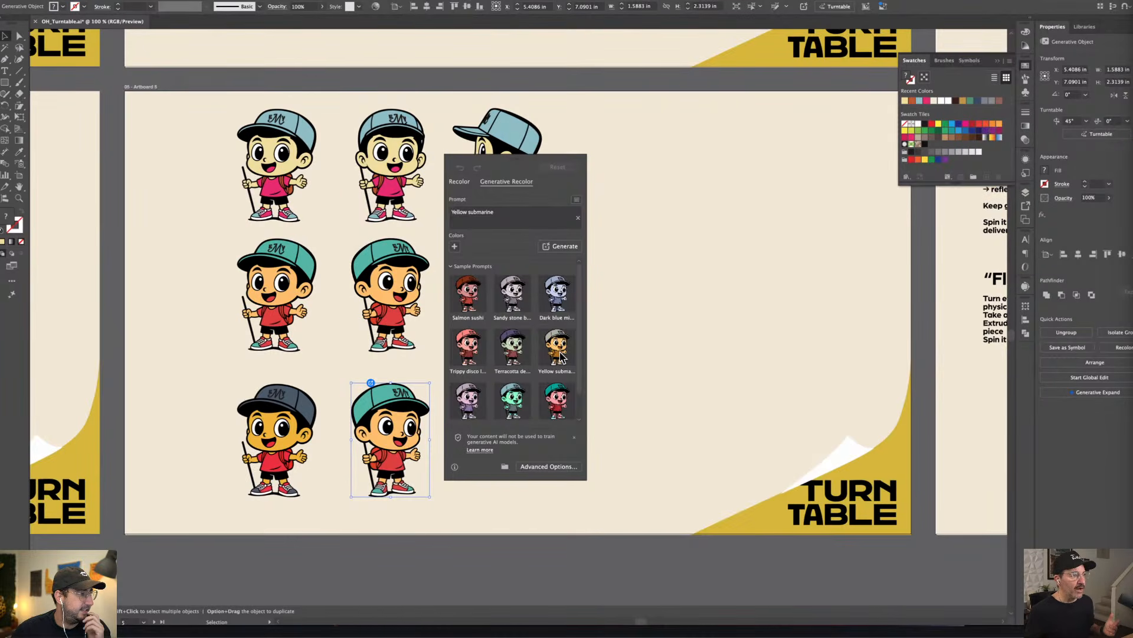
pyautogui.click(564, 245)
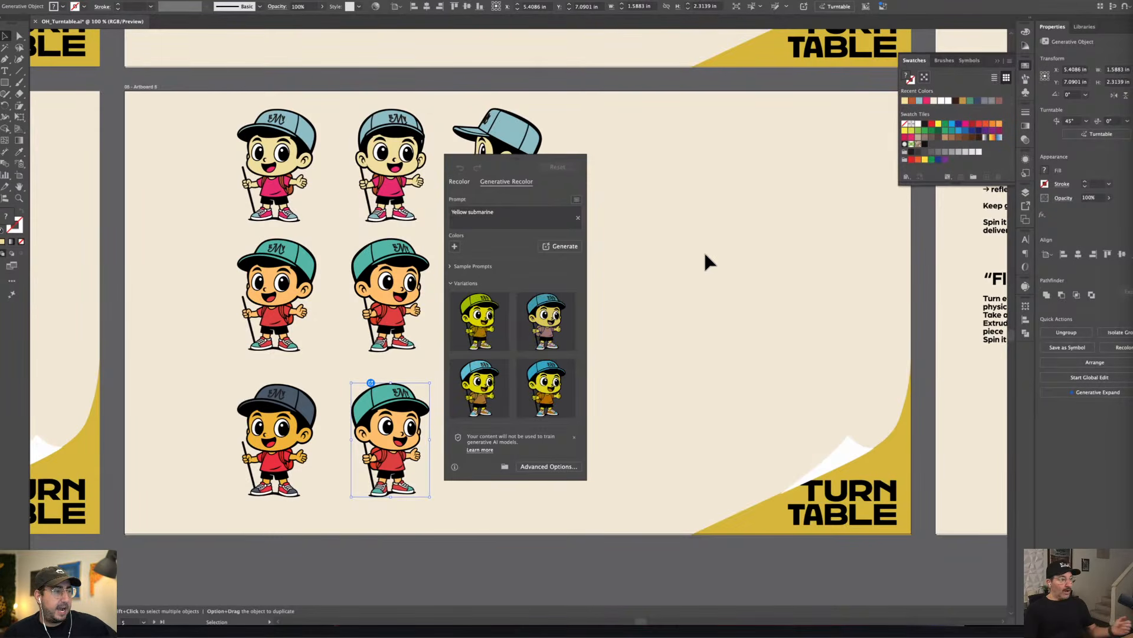
pyautogui.click(548, 388)
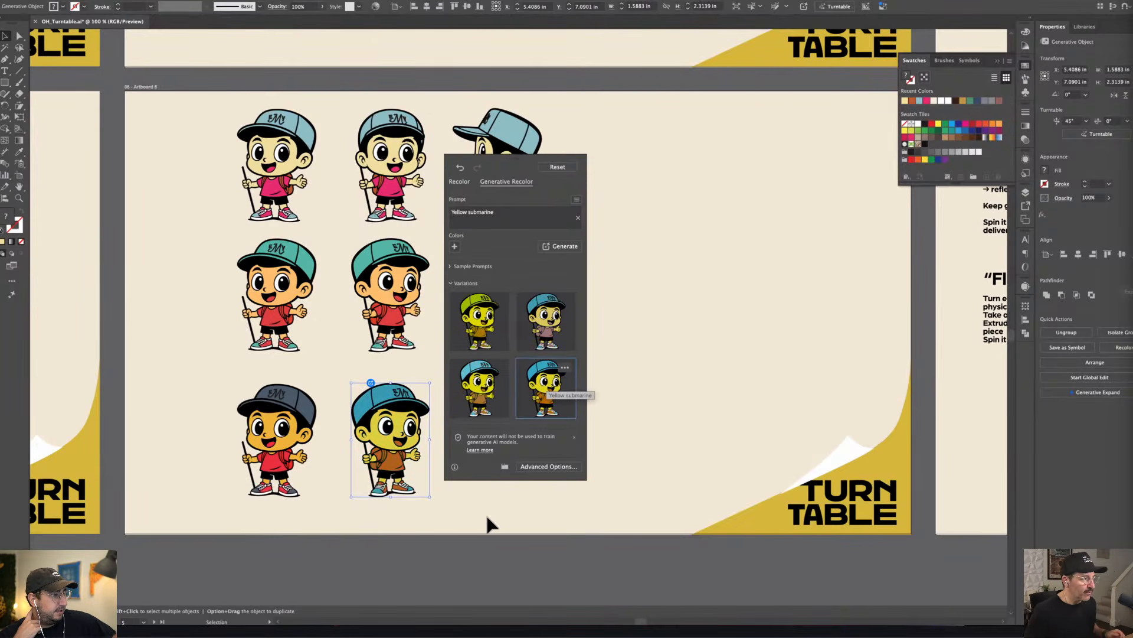
pyautogui.click(437, 569)
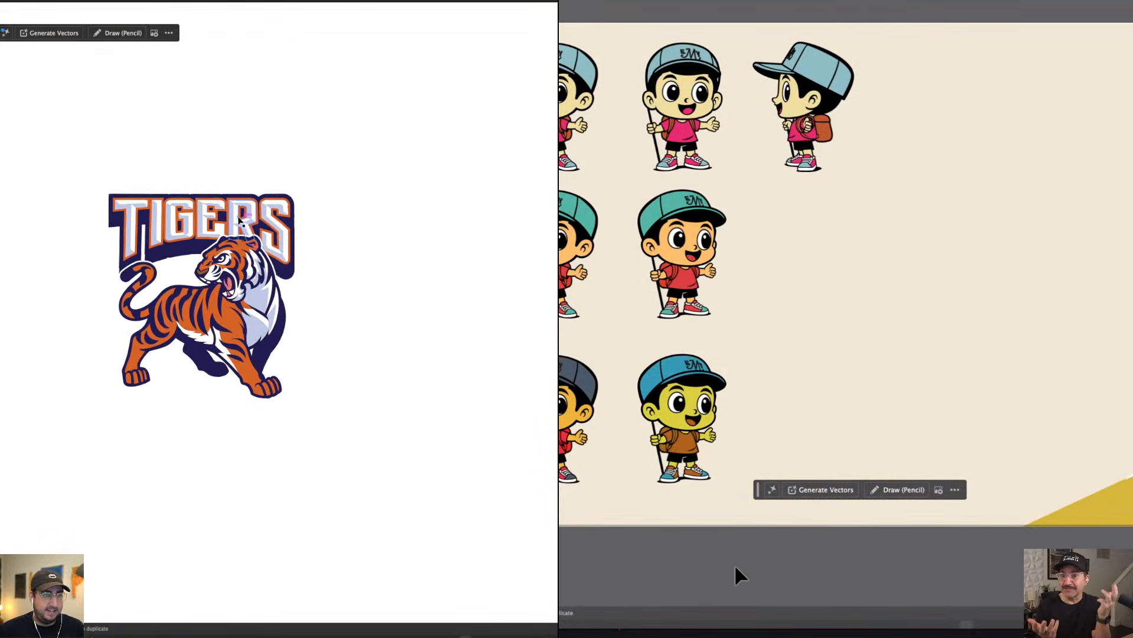
# - Duplicate the Tigers logo beside the original, rotate the copy to −30°, tilt it to 30° and deselect it
pyautogui.moveTo(242, 215); pyautogui.dragTo(470, 213)
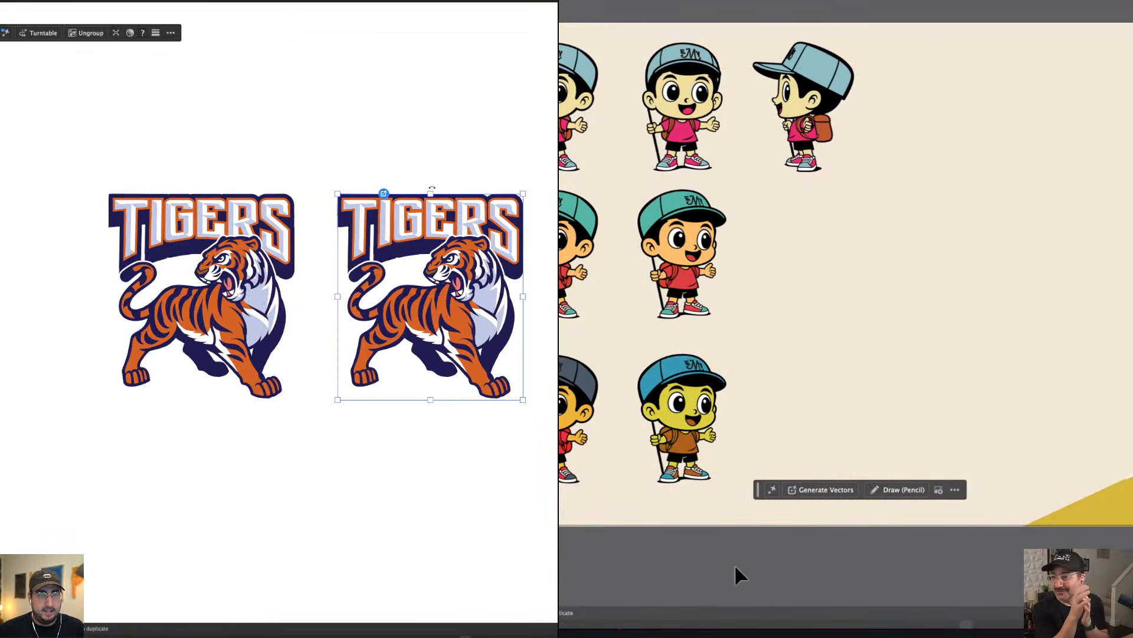
pyautogui.click(39, 32)
pyautogui.moveTo(84, 33); pyautogui.dragTo(75, 34)
pyautogui.click(170, 33)
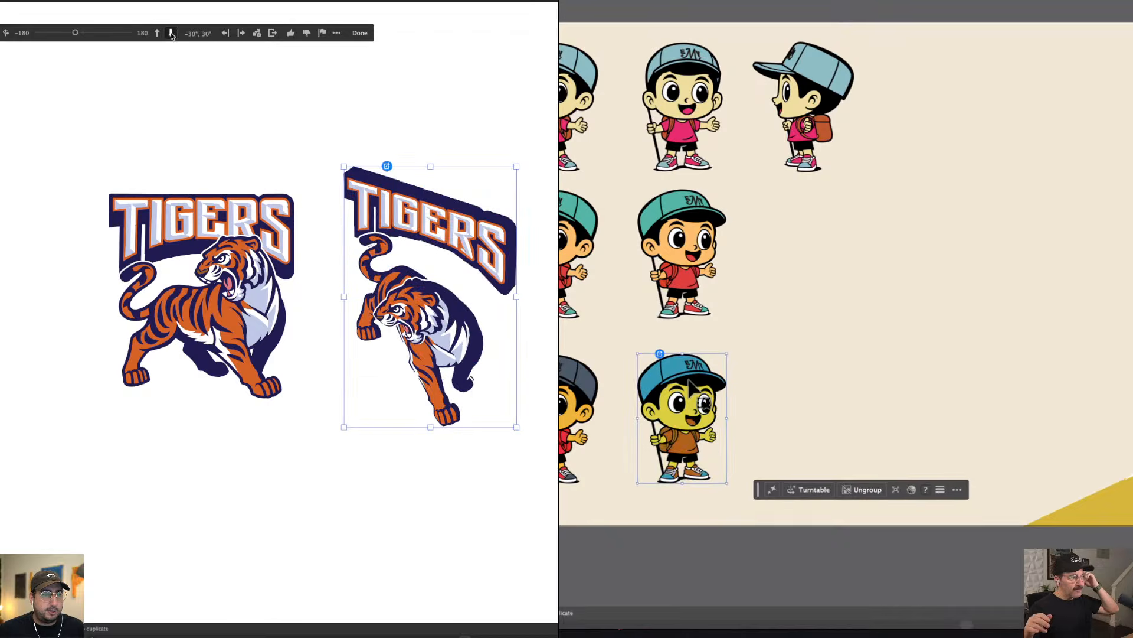
pyautogui.click(438, 147)
pyautogui.moveTo(444, 157); pyautogui.dragTo(229, 121)
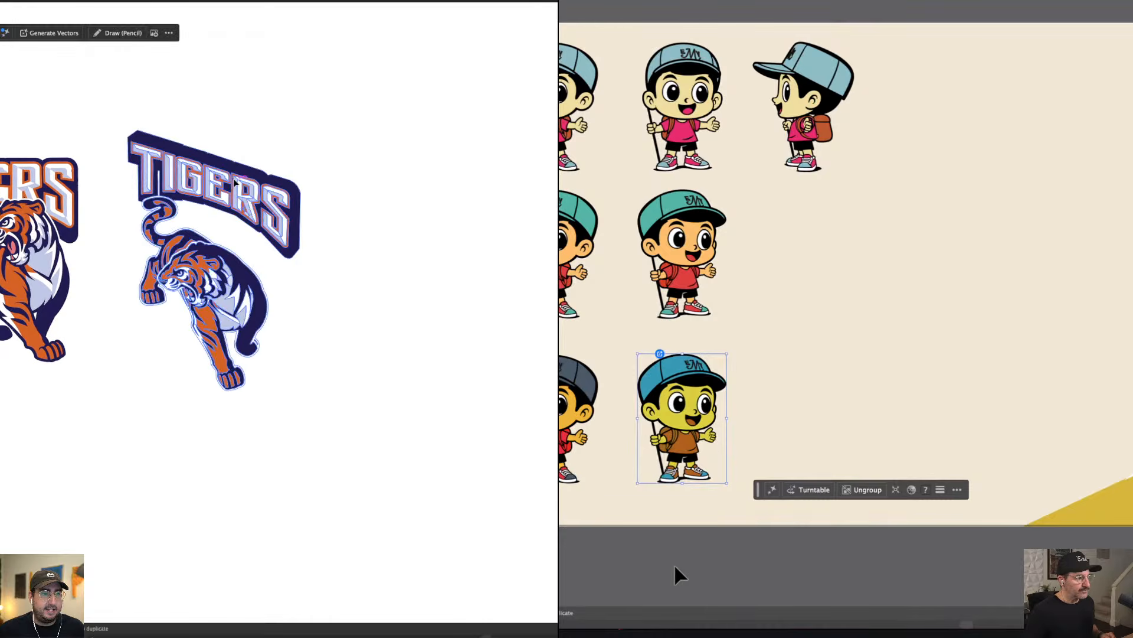
# - Duplicate the tilted Tigers logo beside itself, turn the copy to 45° rotation and −30° tilt with Turntable, and deselect it
pyautogui.moveTo(243, 186); pyautogui.dragTo(498, 186)
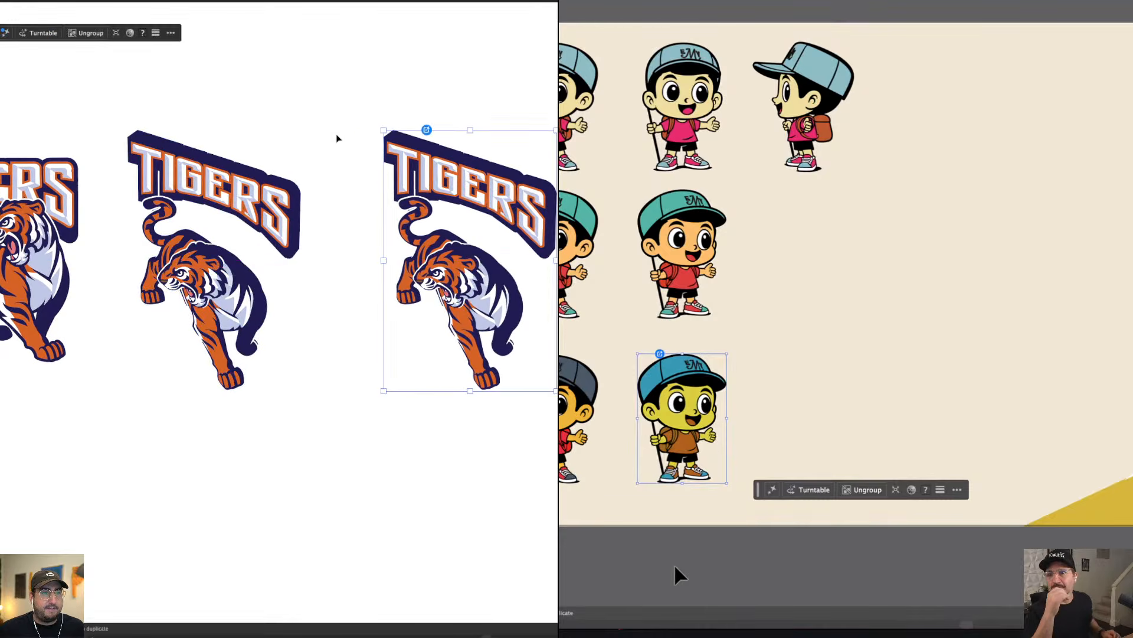
pyautogui.click(39, 33)
pyautogui.click(157, 33)
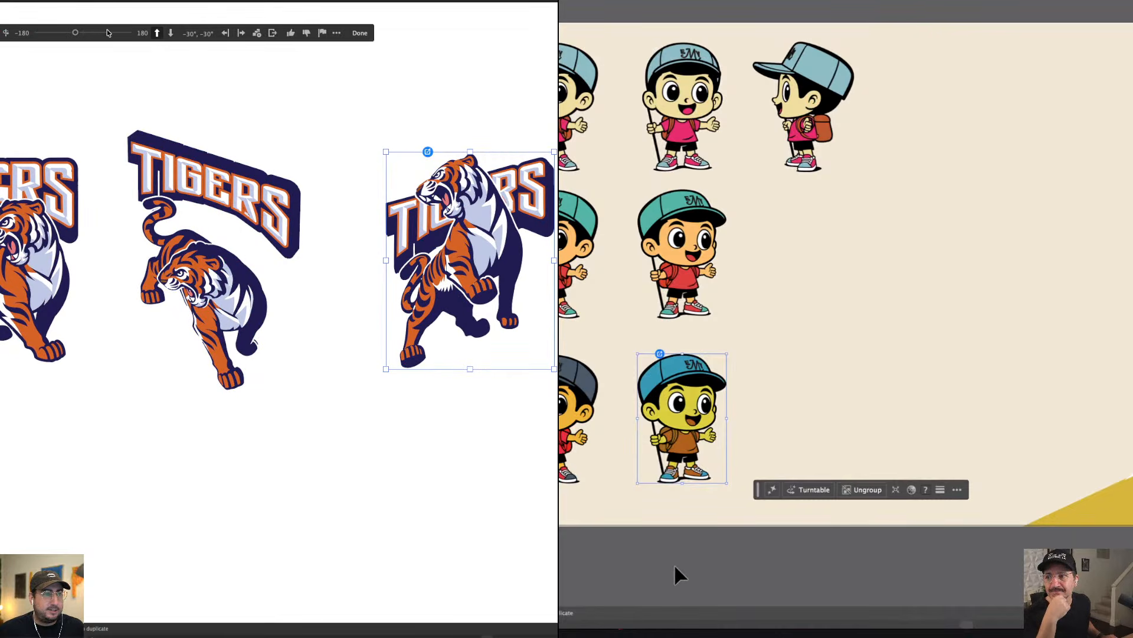
pyautogui.click(91, 33)
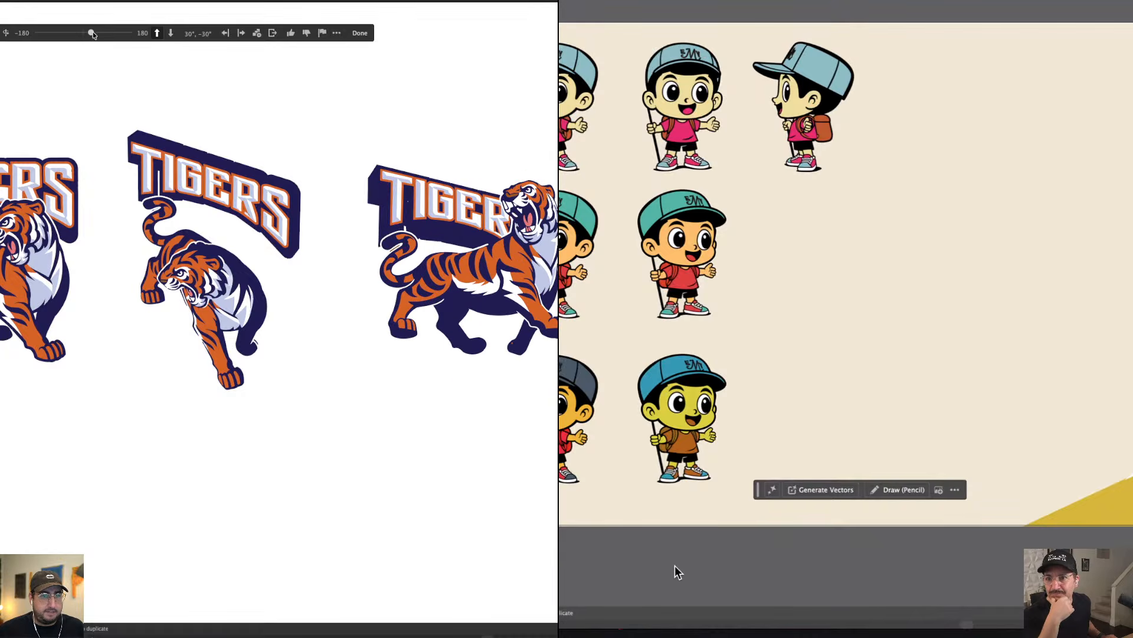
pyautogui.moveTo(93, 33); pyautogui.dragTo(96, 33)
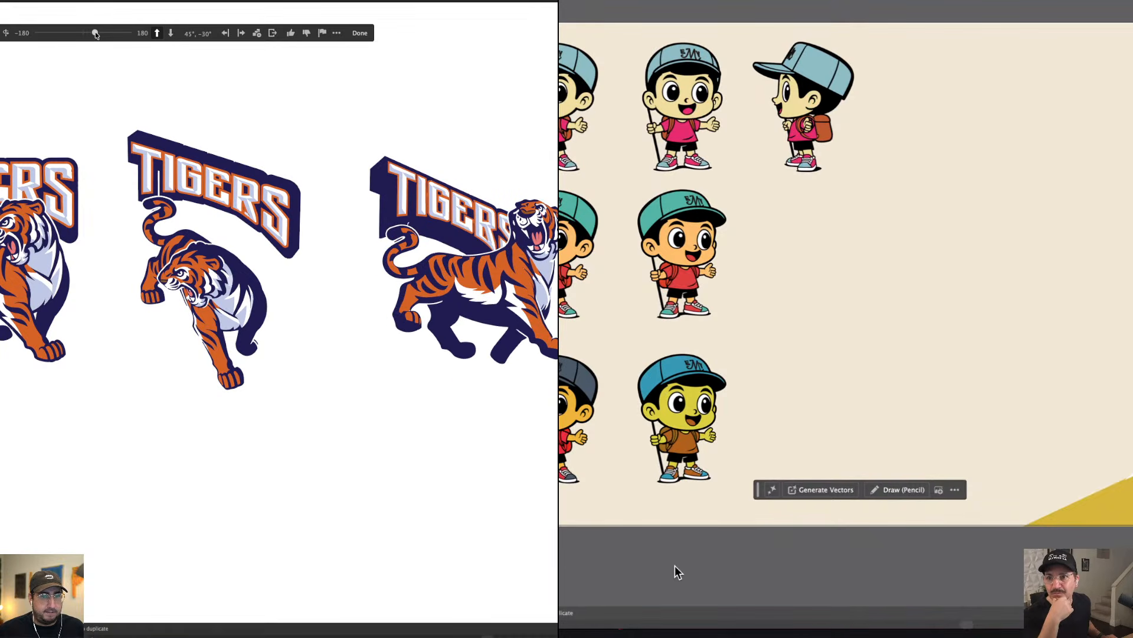
pyautogui.click(433, 98)
# - Apply the black, mint and orange "Sandy stone beach" Generative Recolor variation to the middle Tigers logo and open Turntable on the blue-capped character
pyautogui.click(198, 198)
pyautogui.click(2, 1)
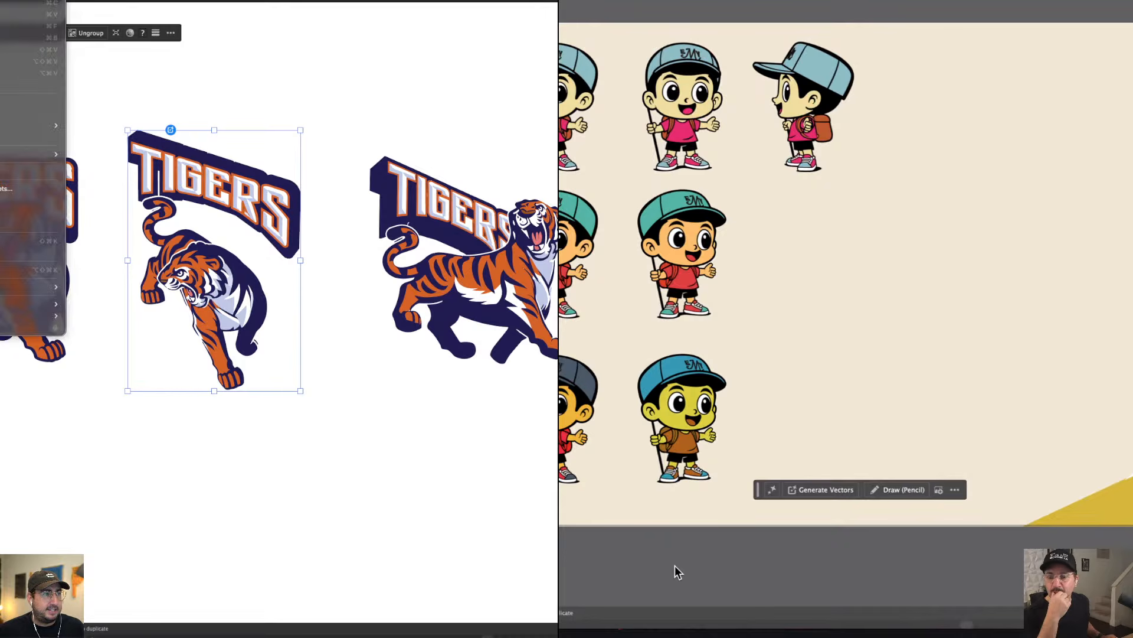
pyautogui.moveTo(35, 154)
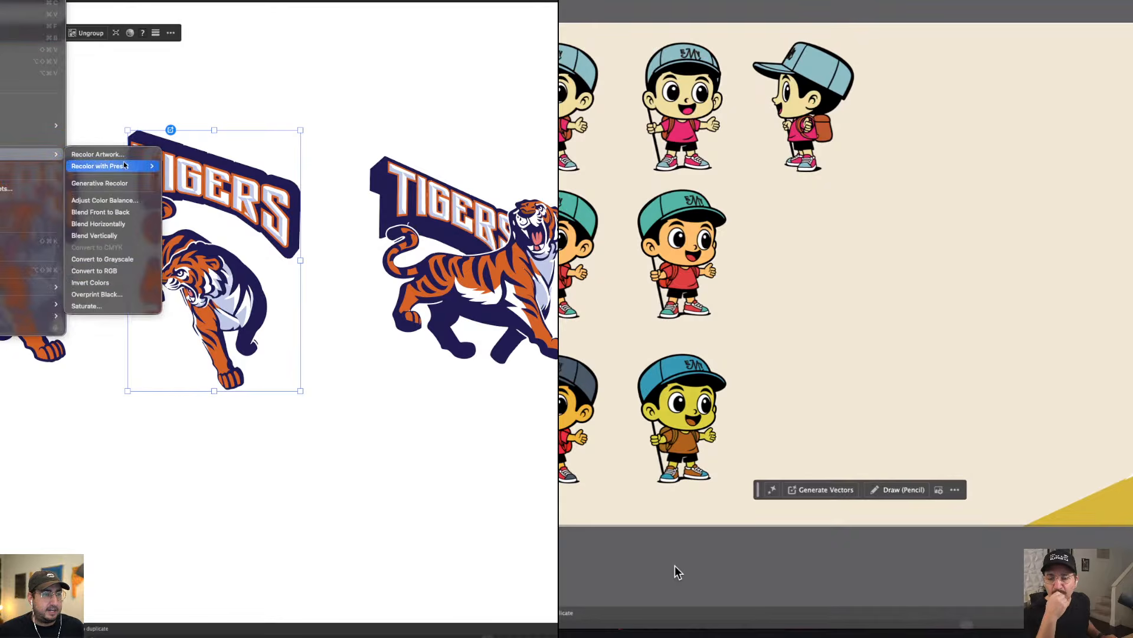
pyautogui.click(127, 183)
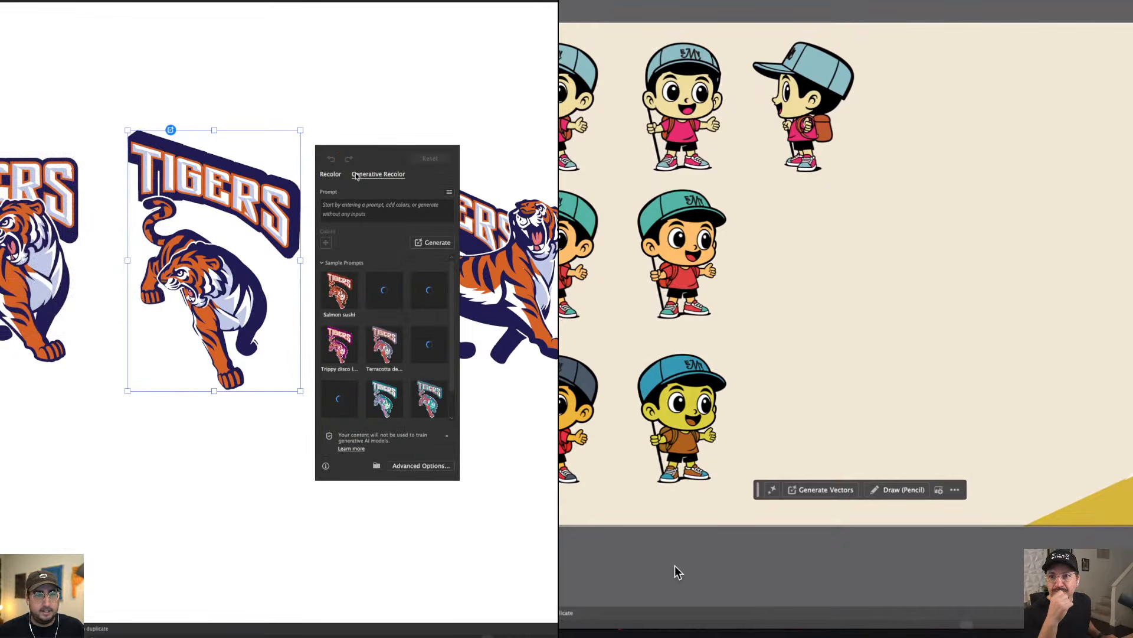
pyautogui.click(338, 348)
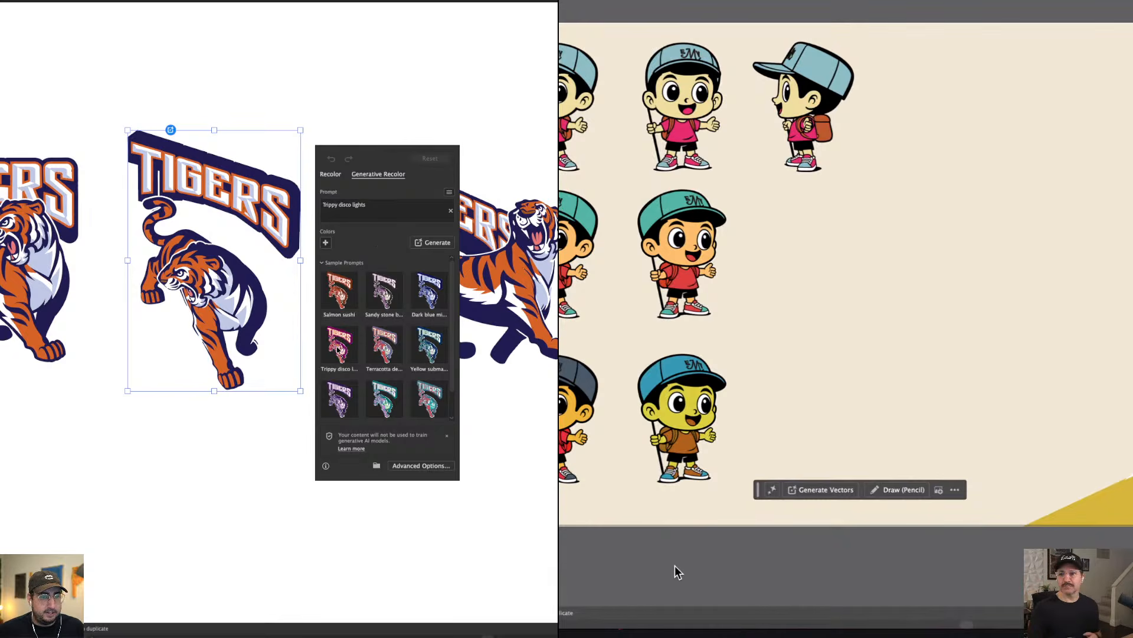
pyautogui.click(384, 289)
pyautogui.click(433, 242)
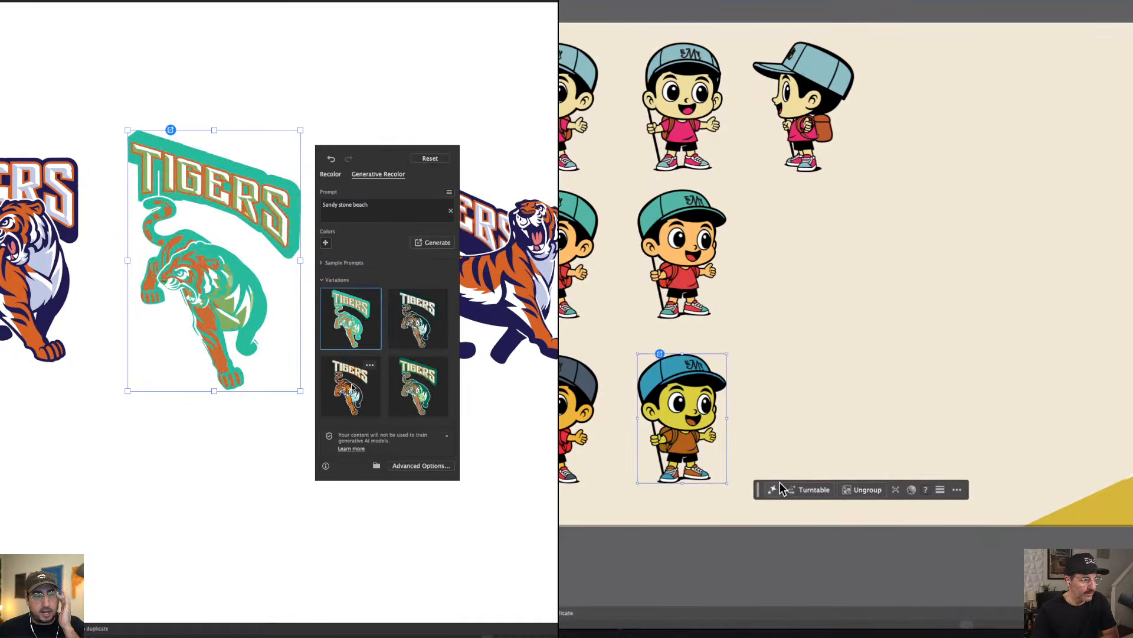
pyautogui.click(780, 483)
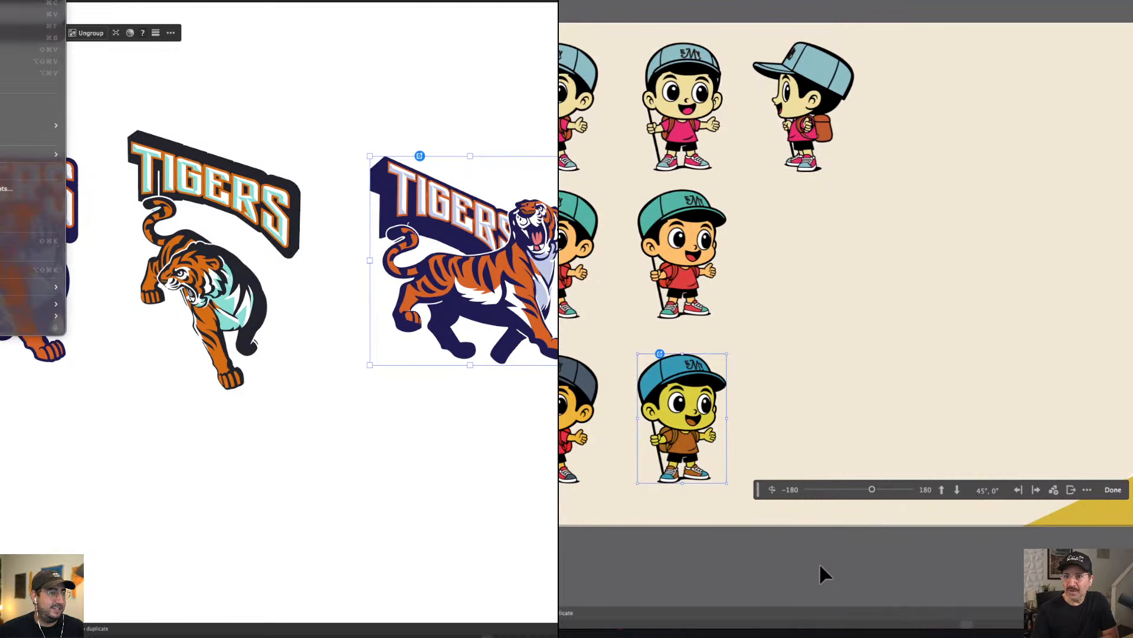
# - Give the 45° Tigers logo a navy and brown Generative Recolor variation and generate Turntable views of the grey-capped bottom-row character
pyautogui.press('Escape')
pyautogui.moveTo(36, 154)
pyautogui.click(107, 182)
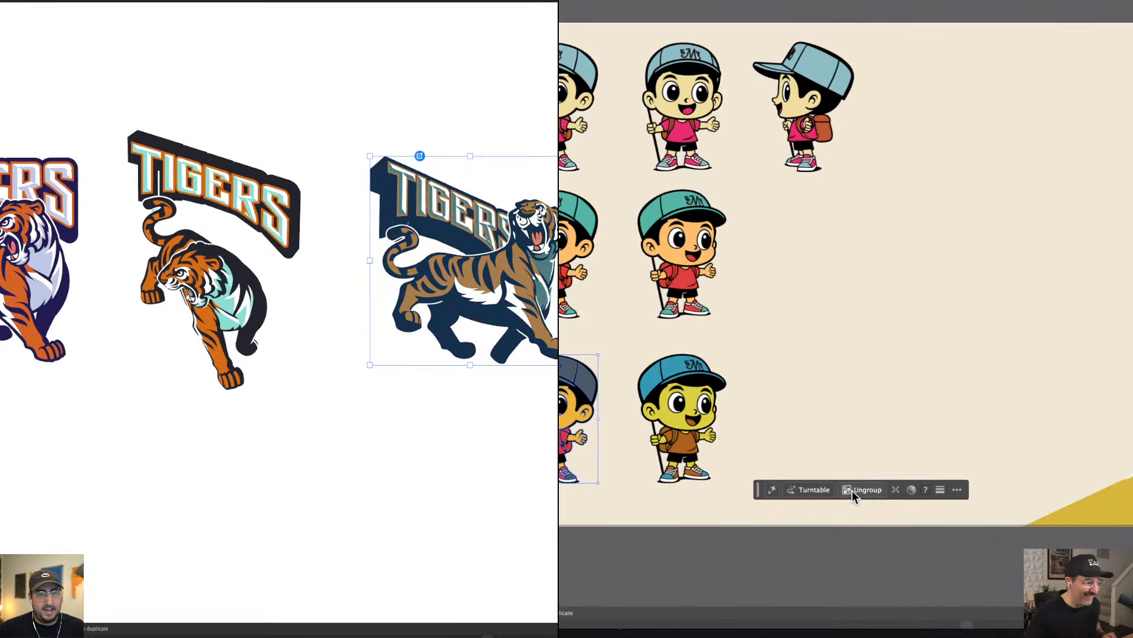
pyautogui.click(810, 490)
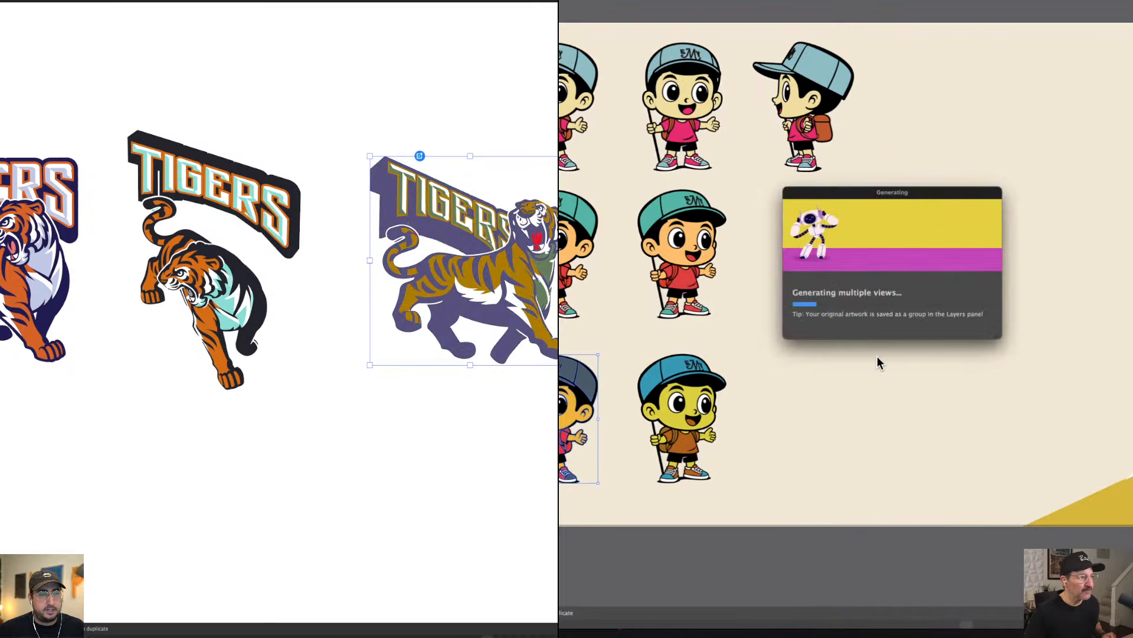
pyautogui.click(456, 83)
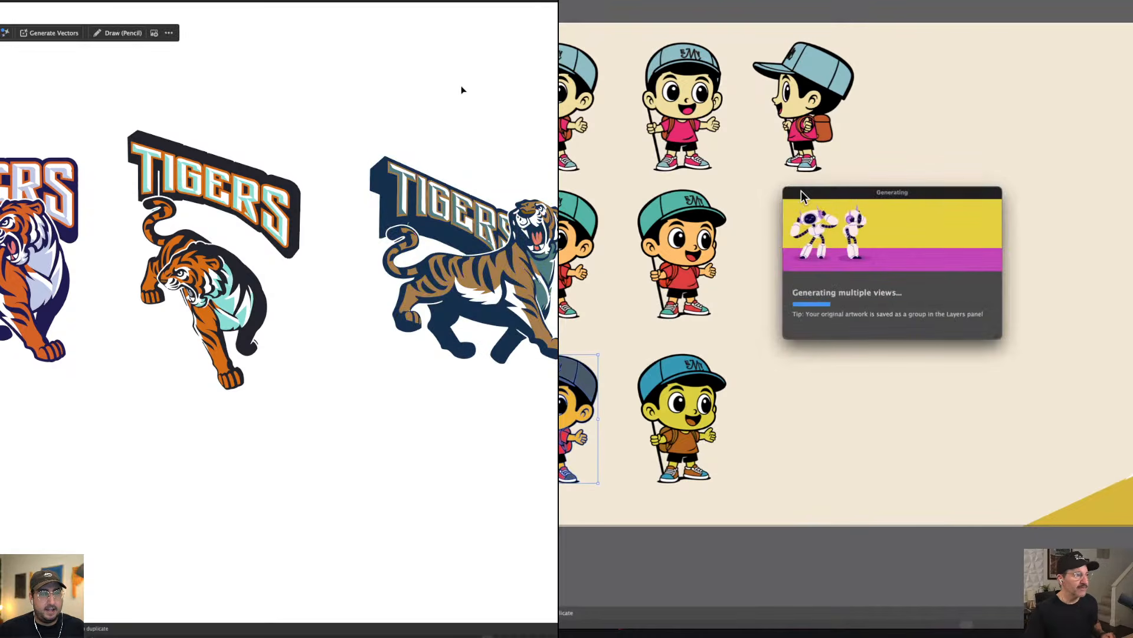
# - Place a copy of the orange fruit character on the empty canvas below the artboards
pyautogui.scroll(-5, 361, 283)
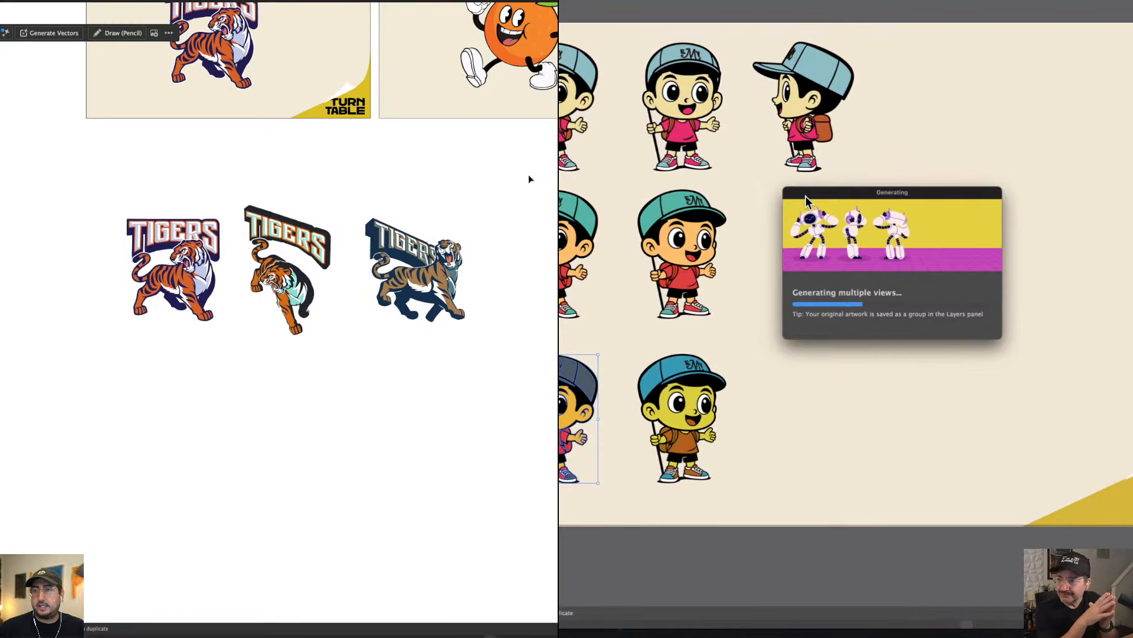
pyautogui.moveTo(532, 176); pyautogui.dragTo(408, 239)
pyautogui.moveTo(395, 102); pyautogui.dragTo(264, 367)
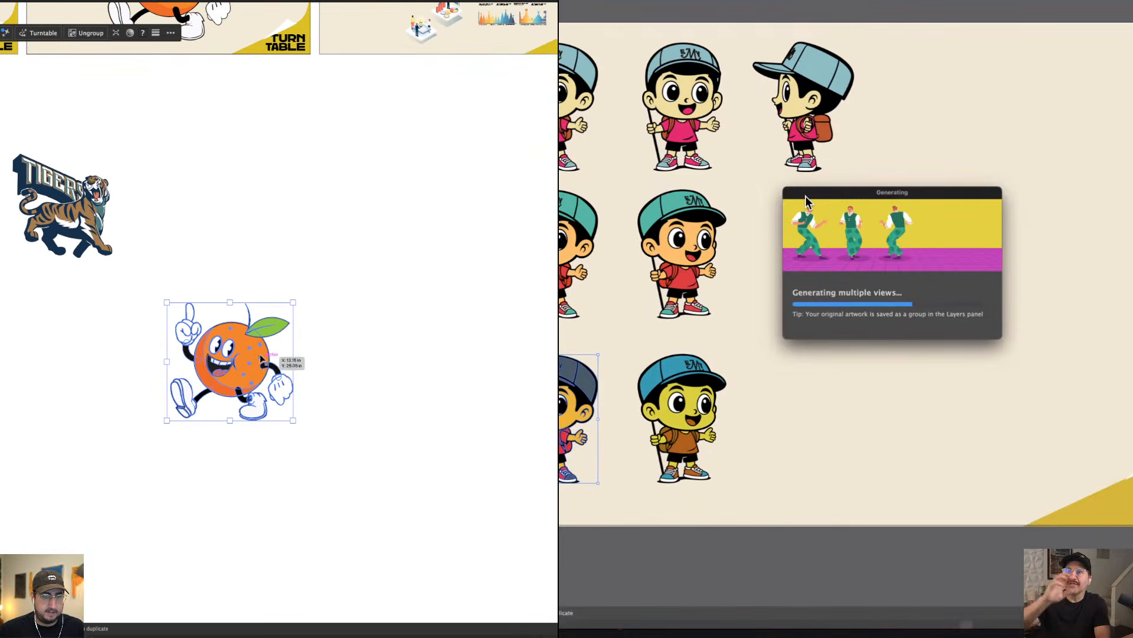
pyautogui.press('super+equal')
pyautogui.press('super+equal')
# - Duplicate the orange character beside itself, mirror the copy horizontally and position it facing the first one
pyautogui.moveTo(379, 316); pyautogui.dragTo(579, 328)
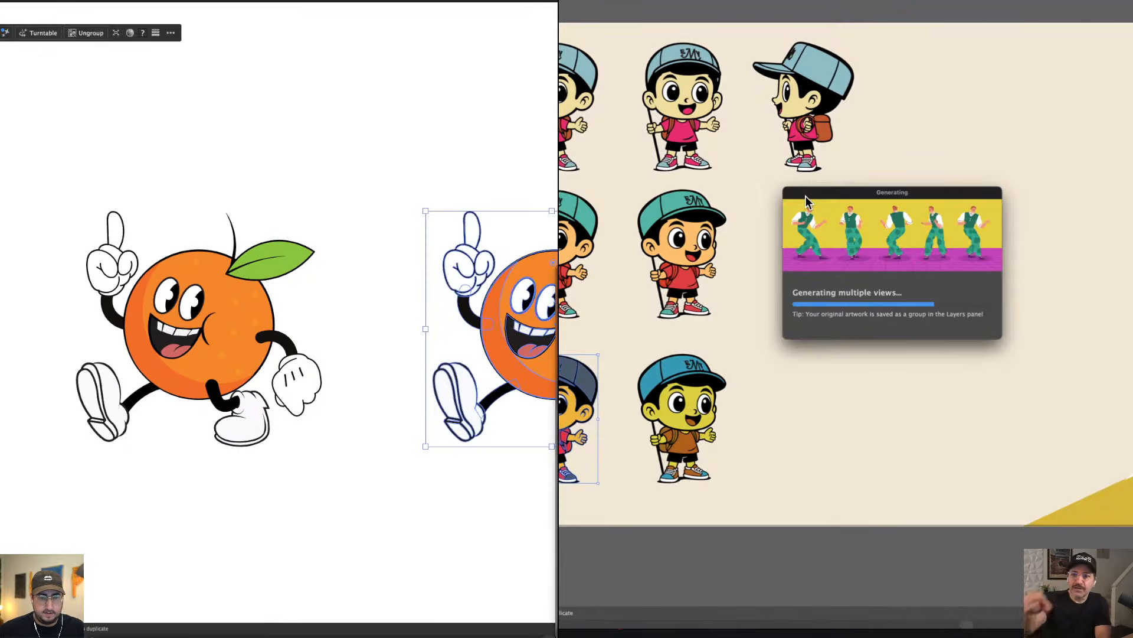
pyautogui.press('o')
pyautogui.press('Return')
pyautogui.press('Return')
pyautogui.moveTo(545, 341); pyautogui.dragTo(606, 342)
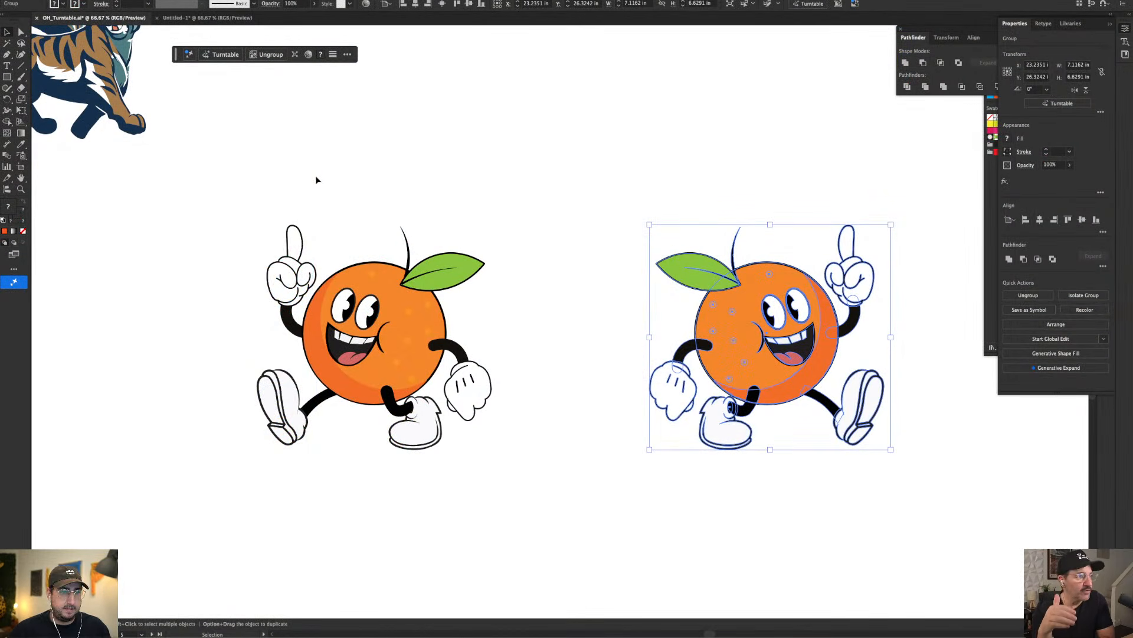
# - Select both orange characters and set the Blend Options spacing to Specified Steps
pyautogui.moveTo(316, 175); pyautogui.dragTo(1007, 506)
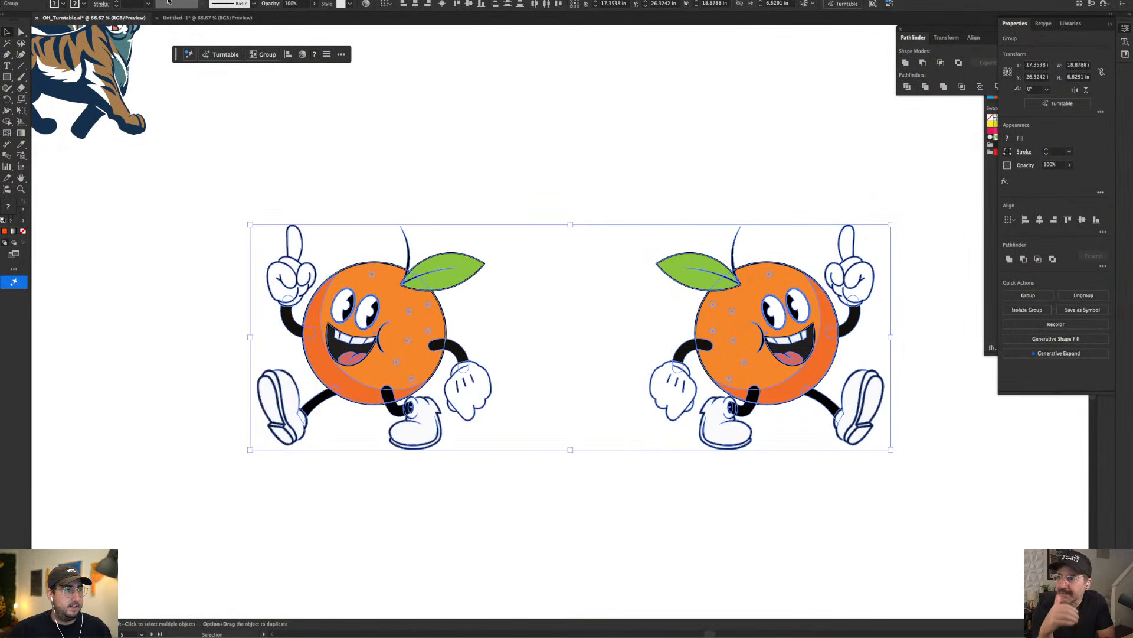
pyautogui.click(105, 0)
pyautogui.moveTo(128, 0)
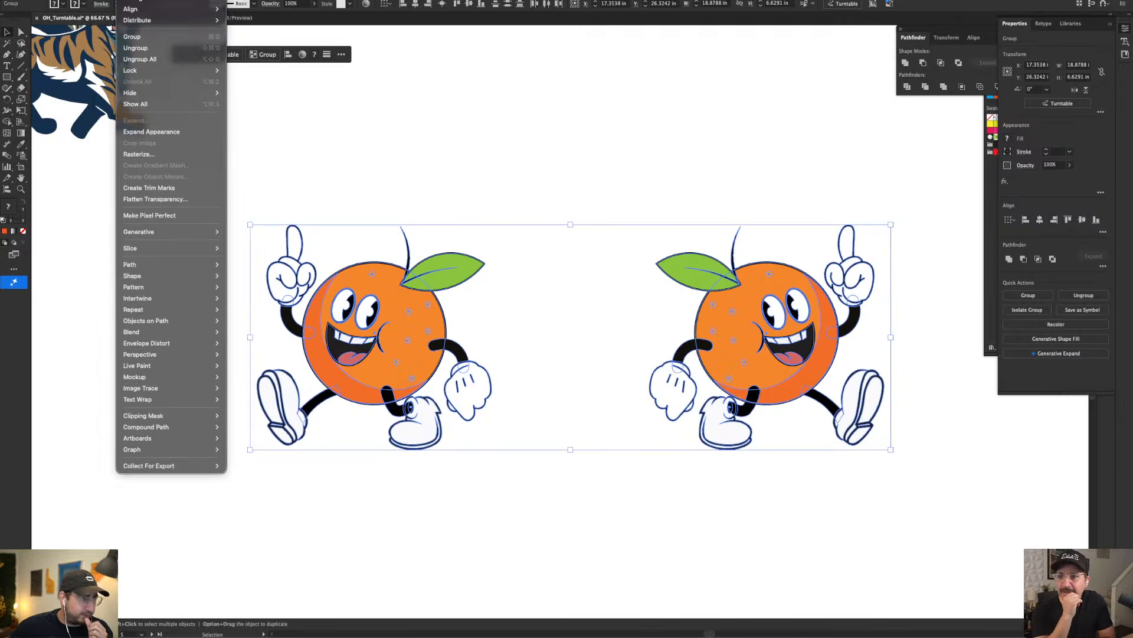
pyautogui.moveTo(195, 332)
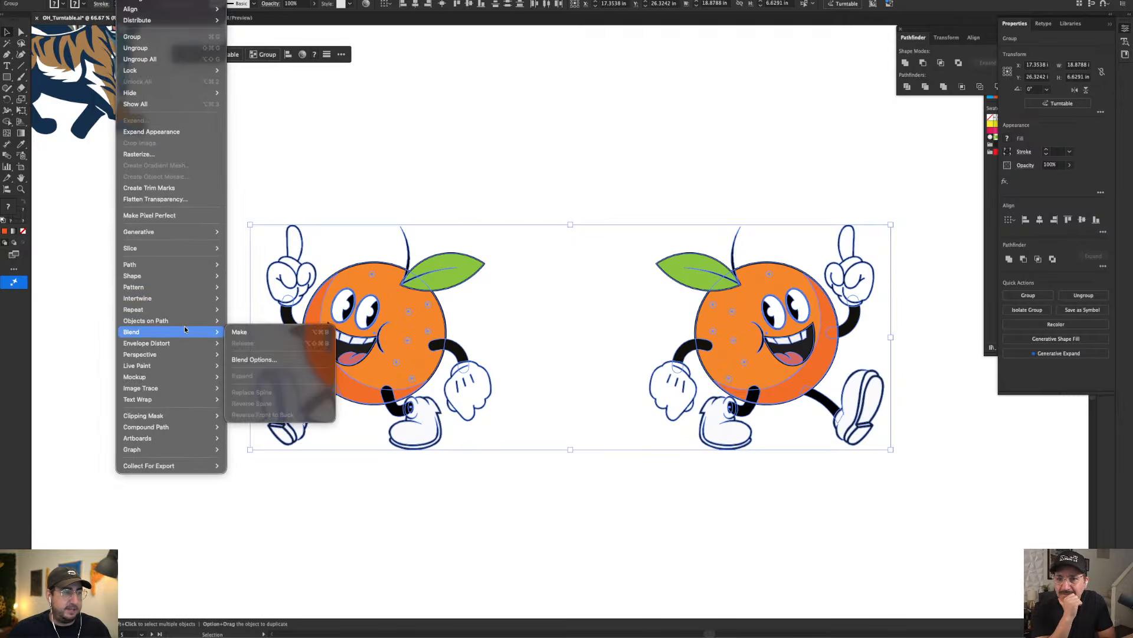
pyautogui.click(258, 360)
pyautogui.click(404, 89)
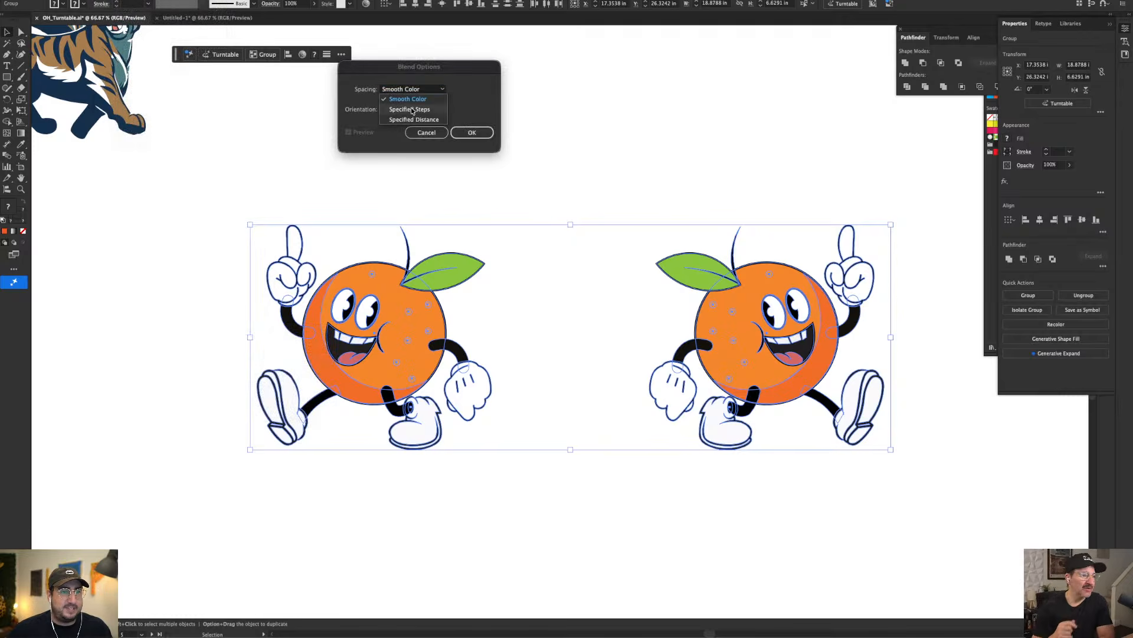
pyautogui.click(413, 110)
pyautogui.click(462, 131)
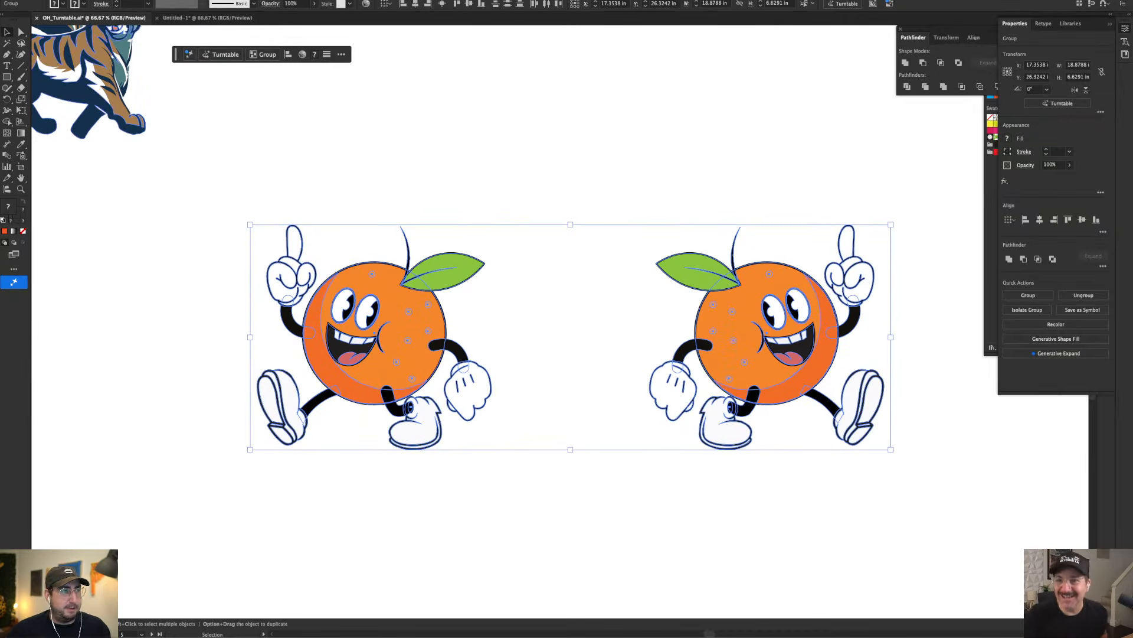
# - Make a blend between the two mirrored orange characters and deselect it
pyautogui.click(107, 0)
pyautogui.moveTo(131, 0)
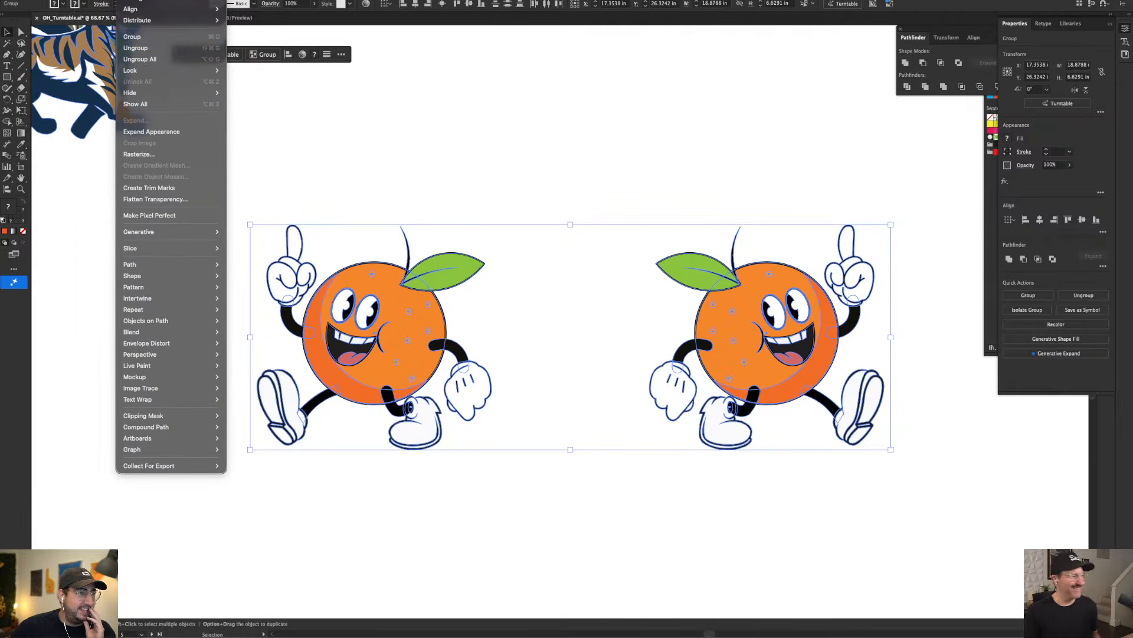
pyautogui.moveTo(176, 332)
pyautogui.click(248, 330)
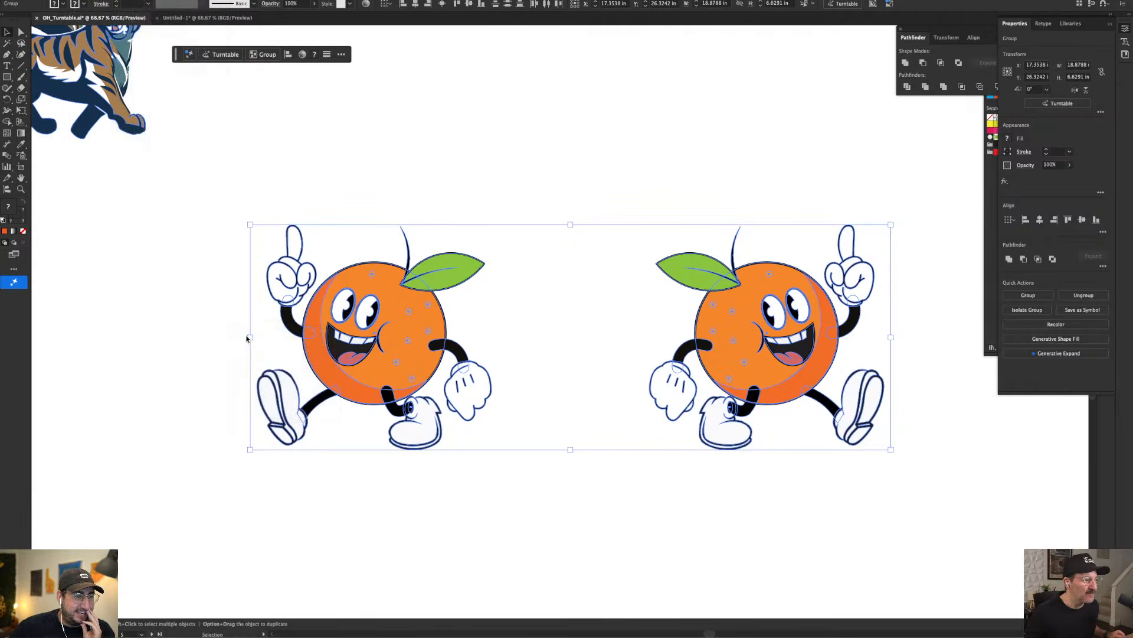
pyautogui.click(474, 140)
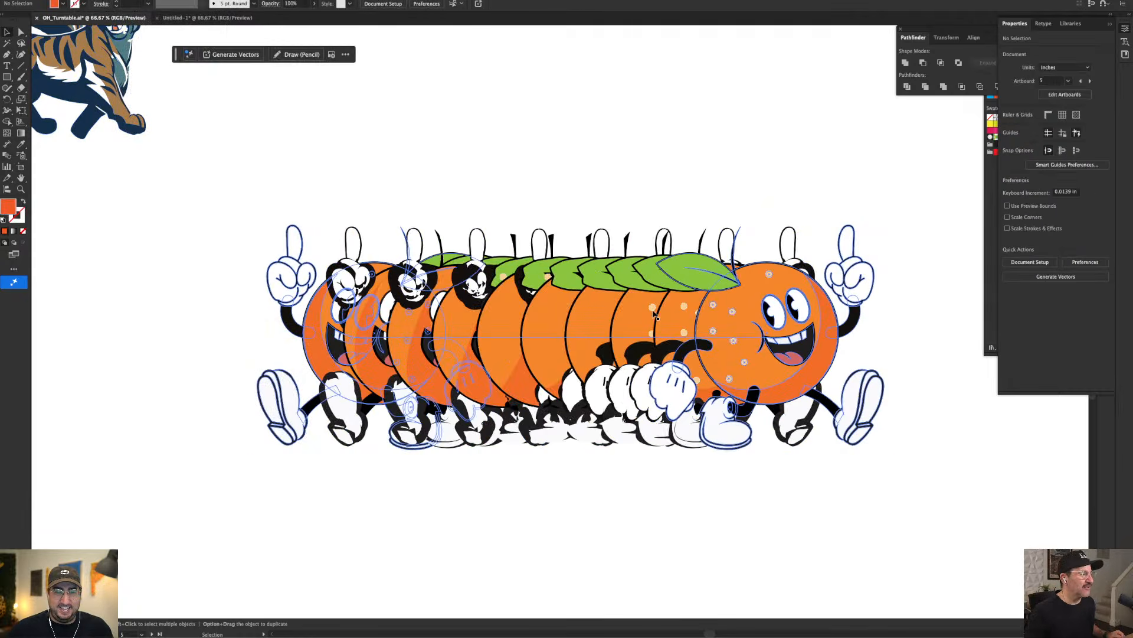
# - Select the blended row of orange characters and try Turntable on it
pyautogui.click(403, 271)
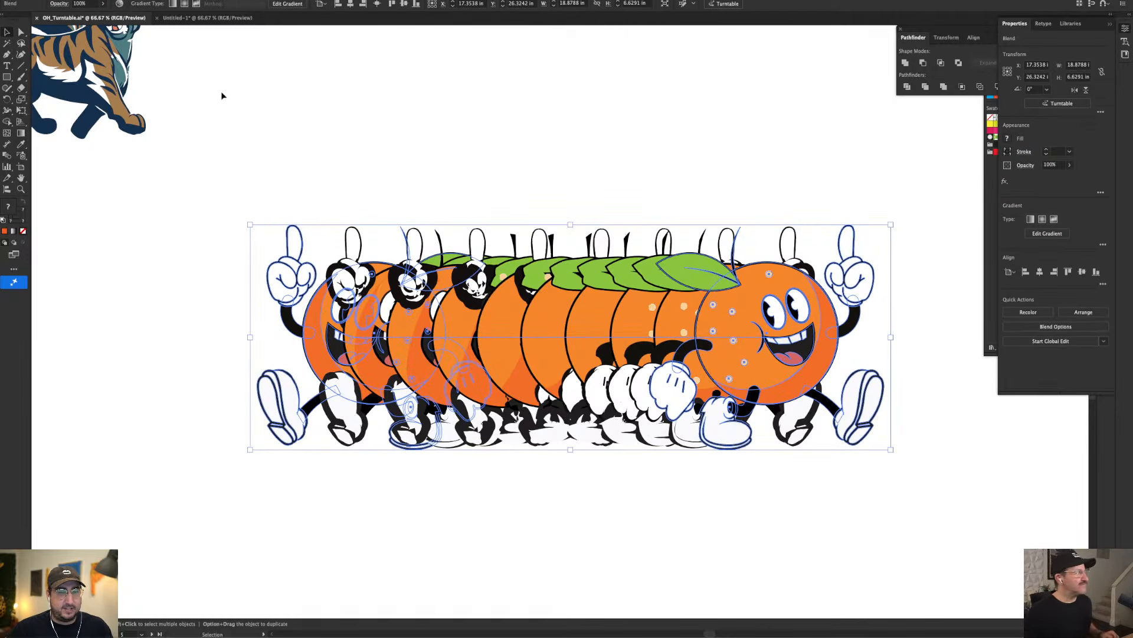
pyautogui.click(1061, 103)
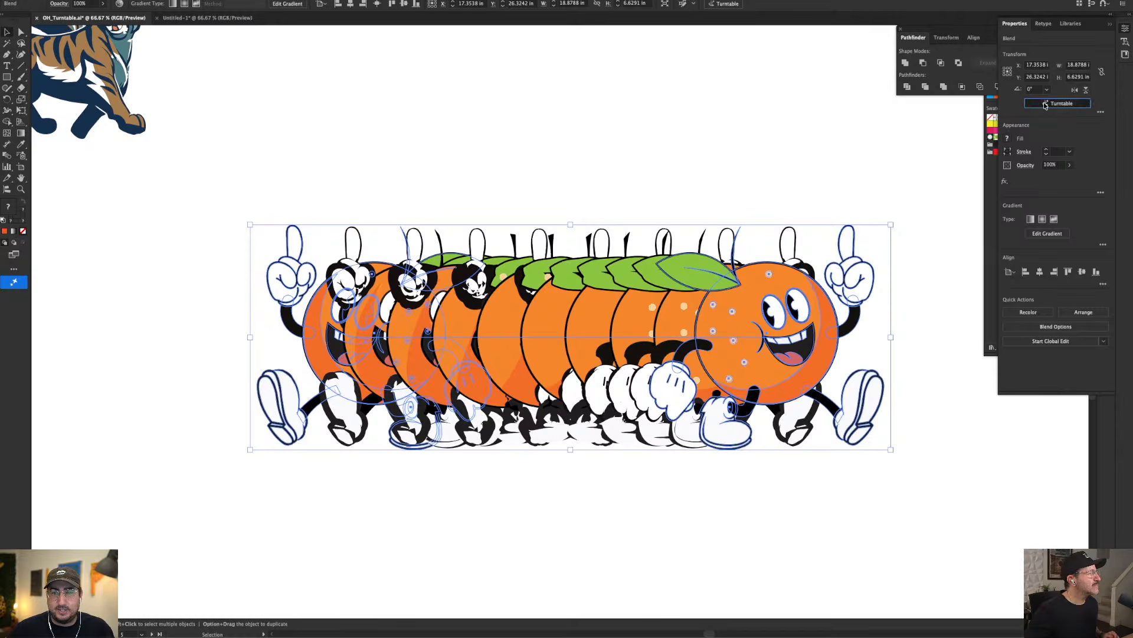
pyautogui.click(648, 384)
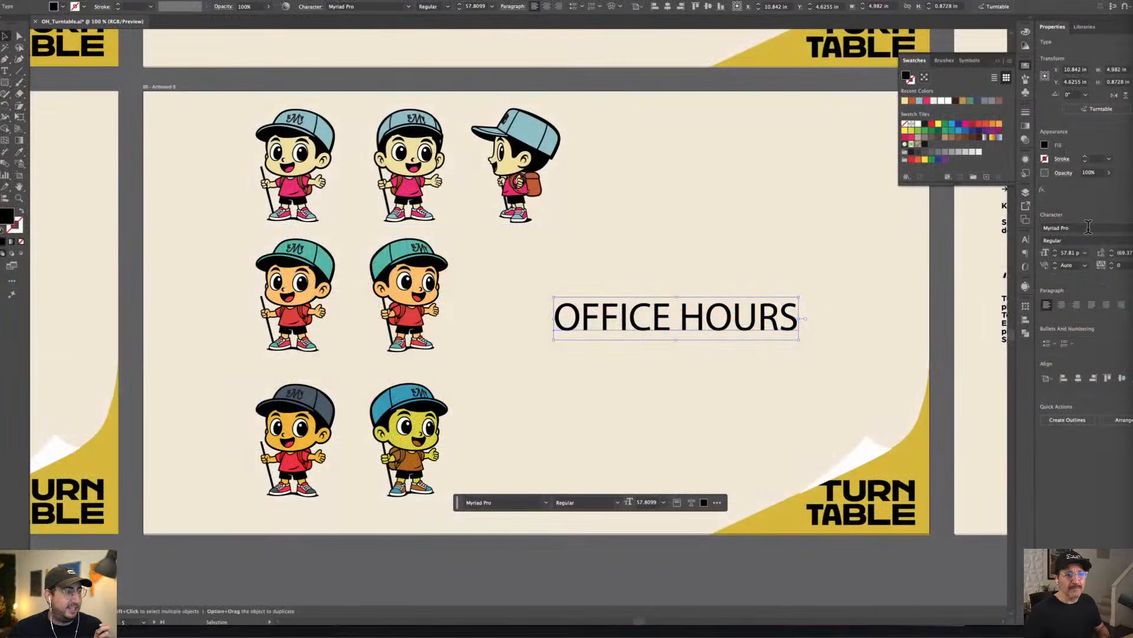
# - Set the OFFICE HOURS text in the Gothik Steel font, nudge it toward the characters and convert it to outlines
pyautogui.click(1062, 227)
pyautogui.write('steel')
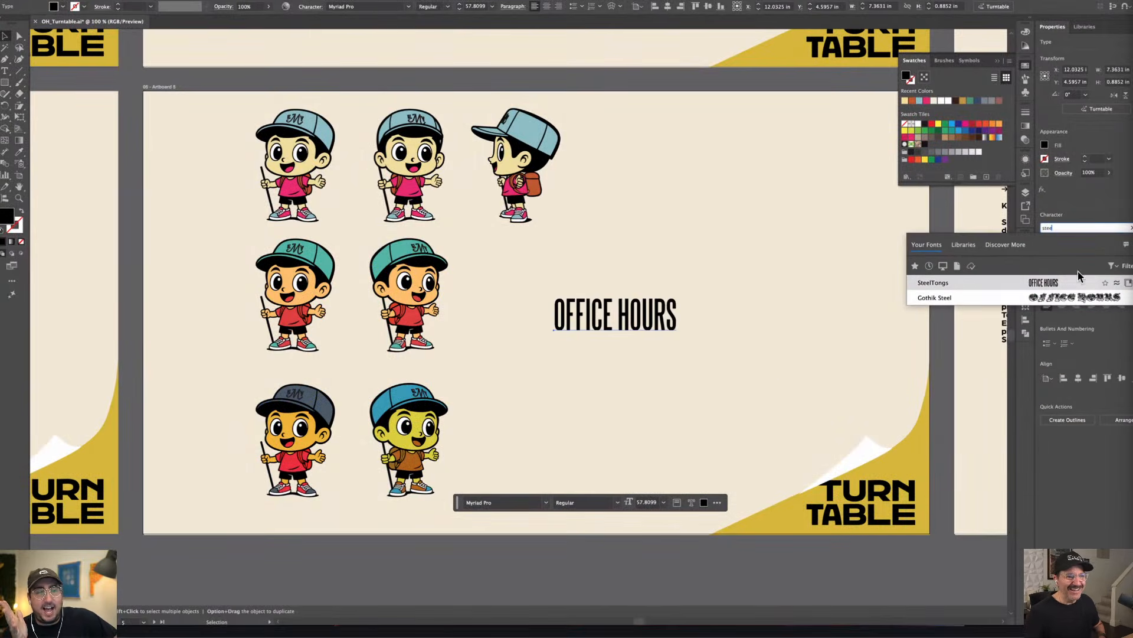
pyautogui.click(1054, 301)
pyautogui.moveTo(844, 334); pyautogui.dragTo(811, 328)
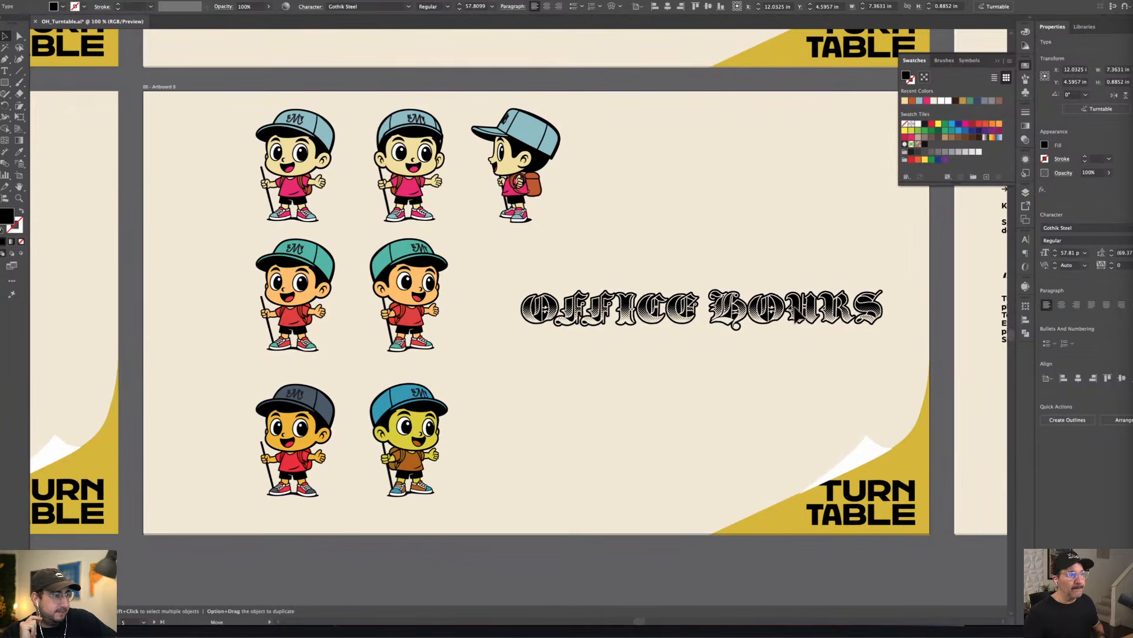
pyautogui.press('a')
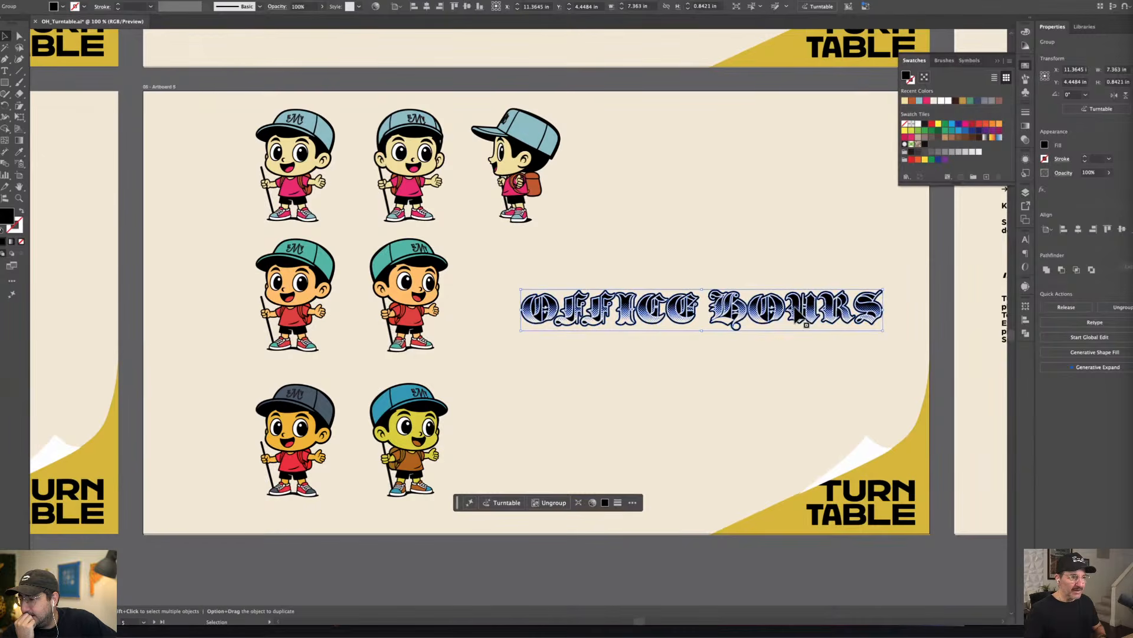
# - Ungroup the outlined lettering, stack HOURS beneath OFFICE and scale both words to about 6.11 by 2.55 in
pyautogui.click(931, 297)
pyautogui.click(735, 326)
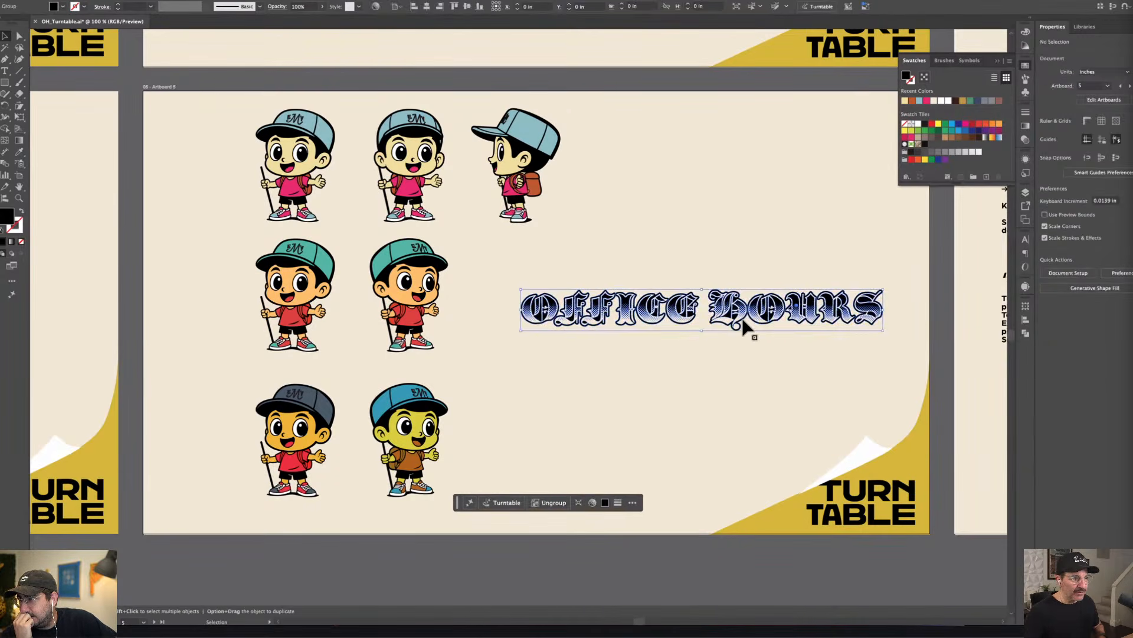
pyautogui.moveTo(754, 315); pyautogui.dragTo(793, 311)
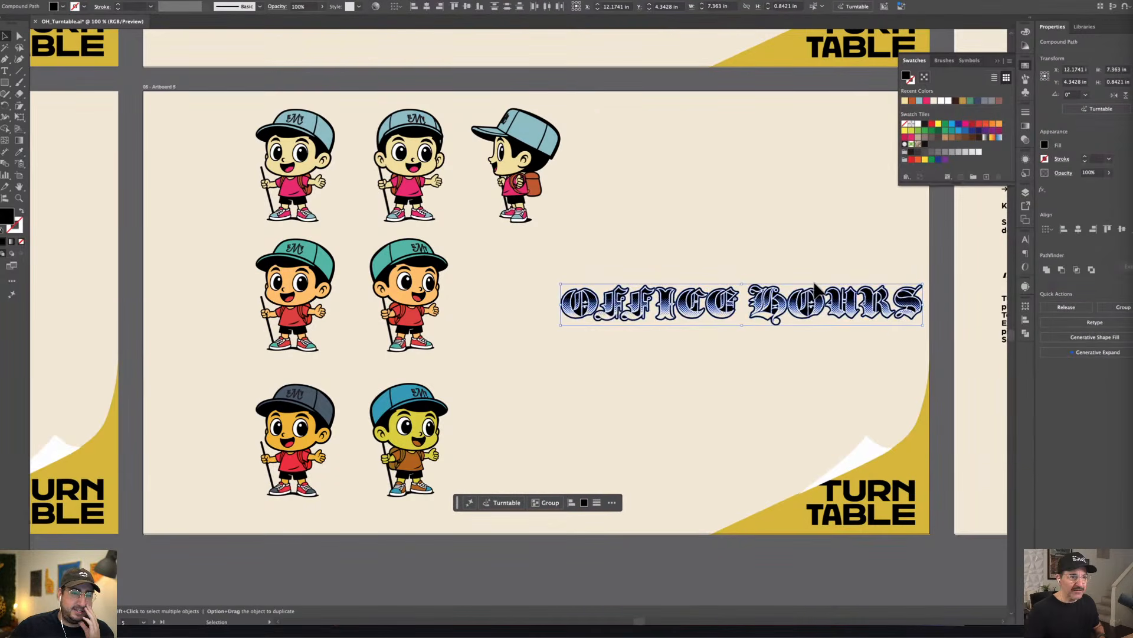
pyautogui.click(944, 297)
pyautogui.moveTo(773, 316); pyautogui.dragTo(602, 357)
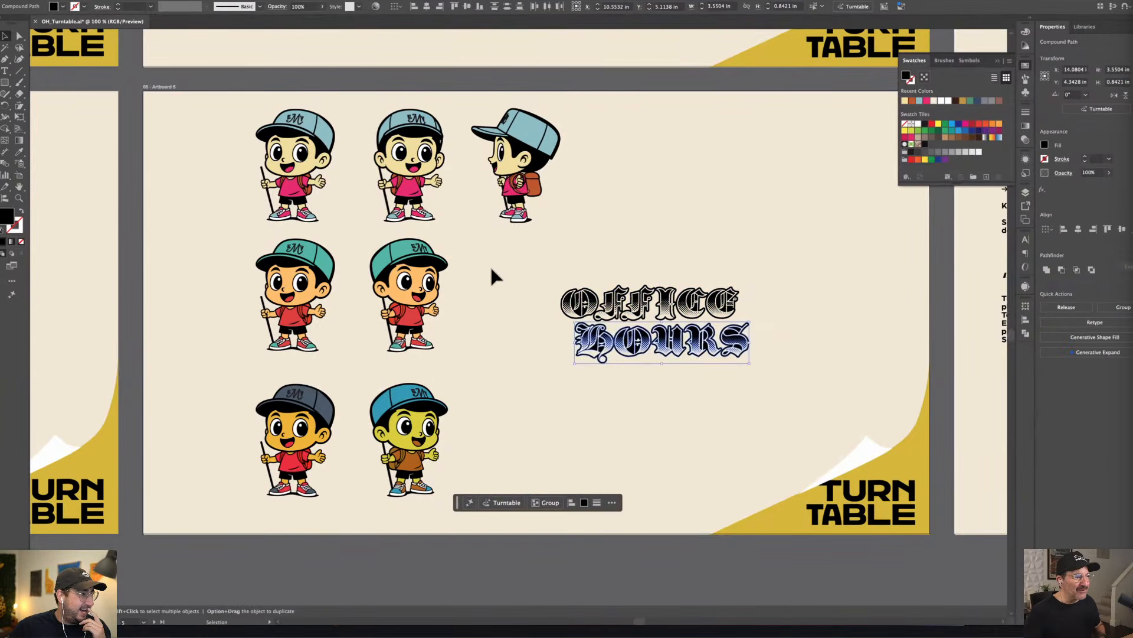
pyautogui.moveTo(780, 366); pyautogui.dragTo(615, 352)
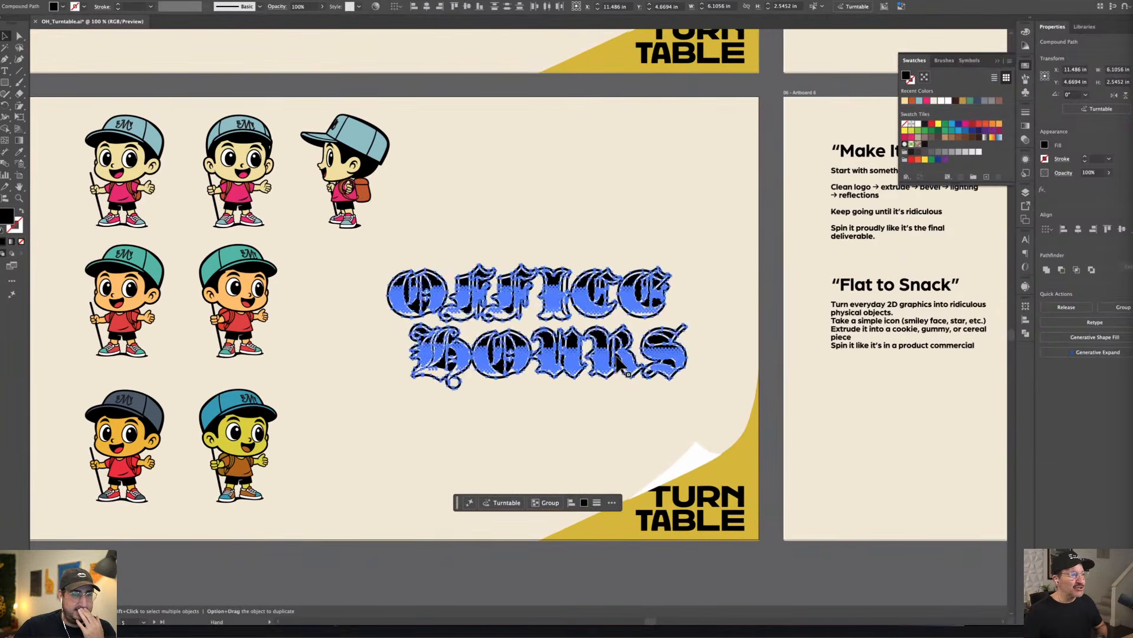
# - Group all the stacked OFFICE HOURS letters and generate Turntable views of the group, keeping the progress window clear of the artwork
pyautogui.click(643, 201)
pyautogui.click(411, 300)
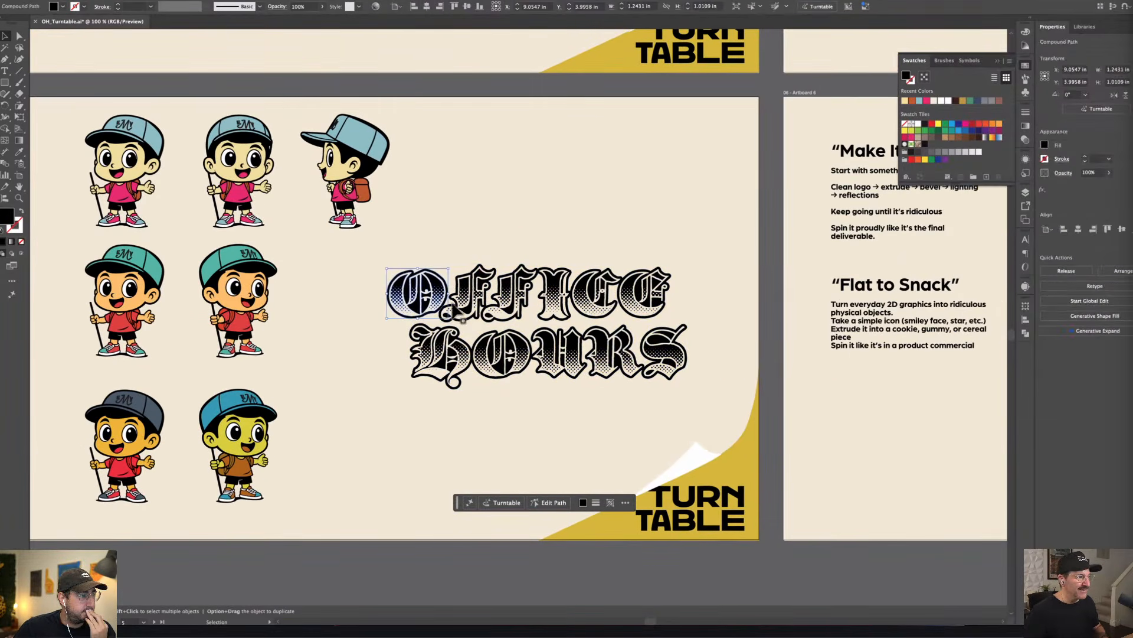
pyautogui.click(392, 254)
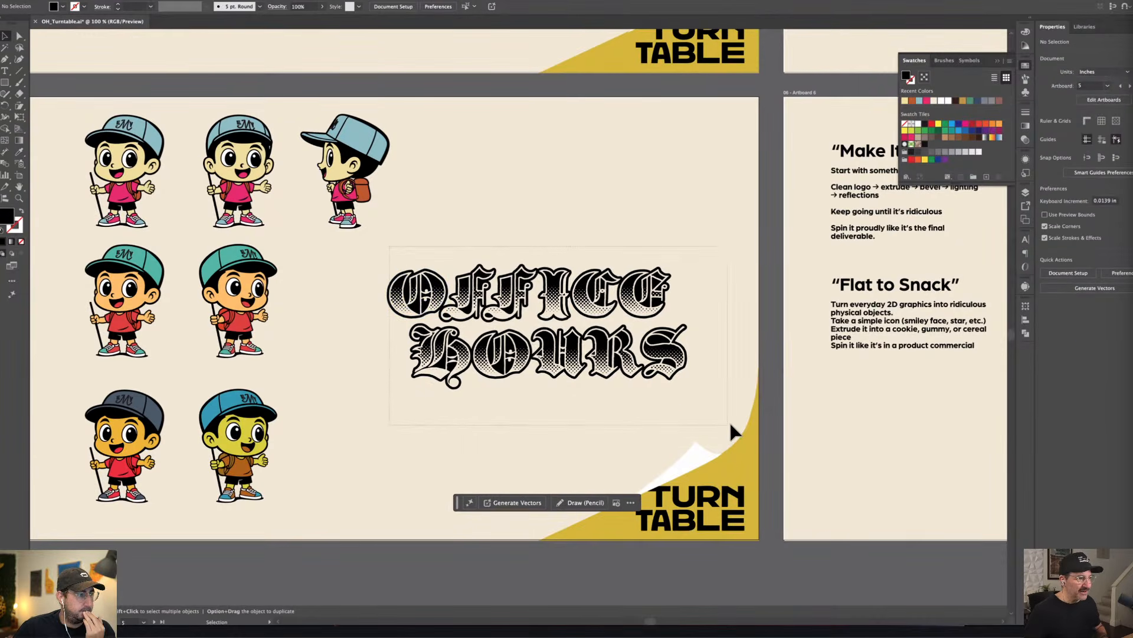
pyautogui.moveTo(720, 417); pyautogui.dragTo(720, 417)
pyautogui.click(499, 503)
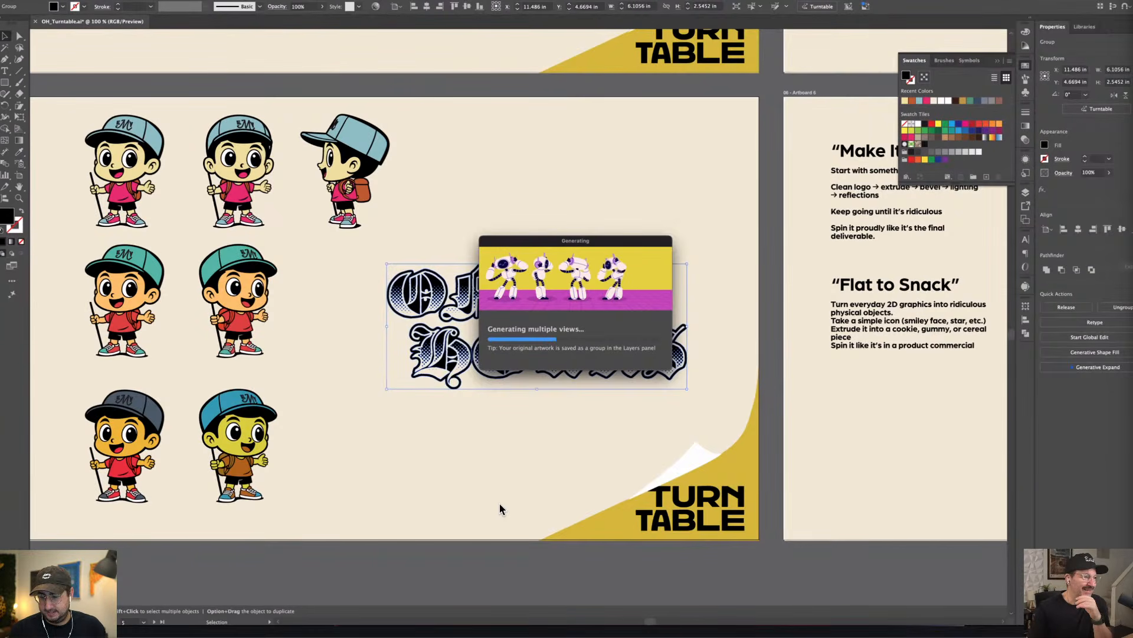
pyautogui.moveTo(609, 238); pyautogui.dragTo(853, 384)
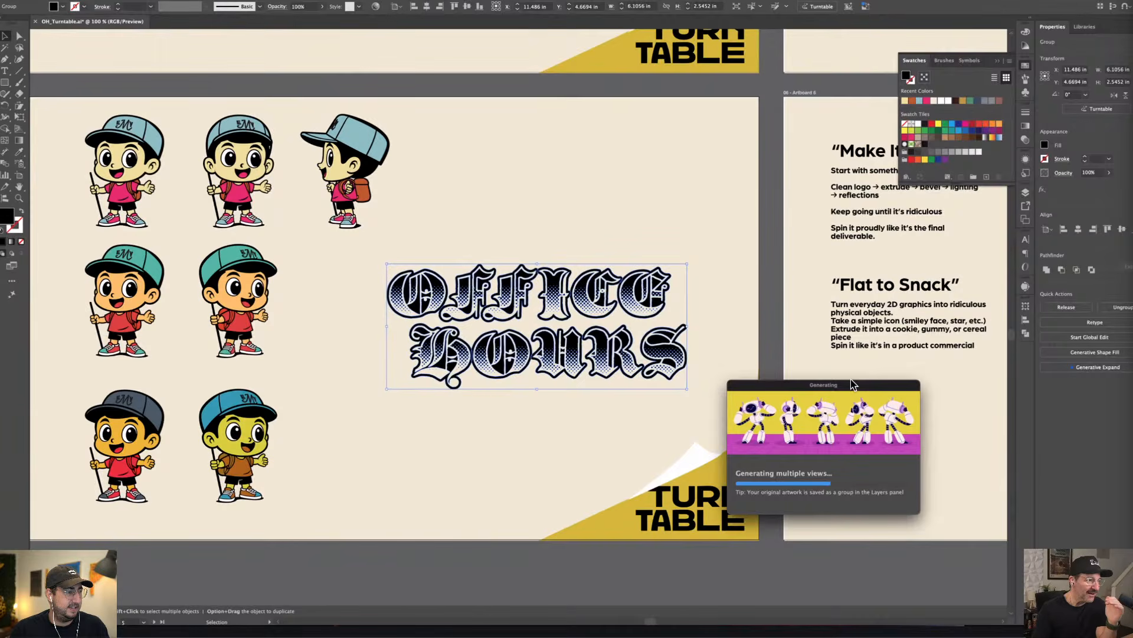